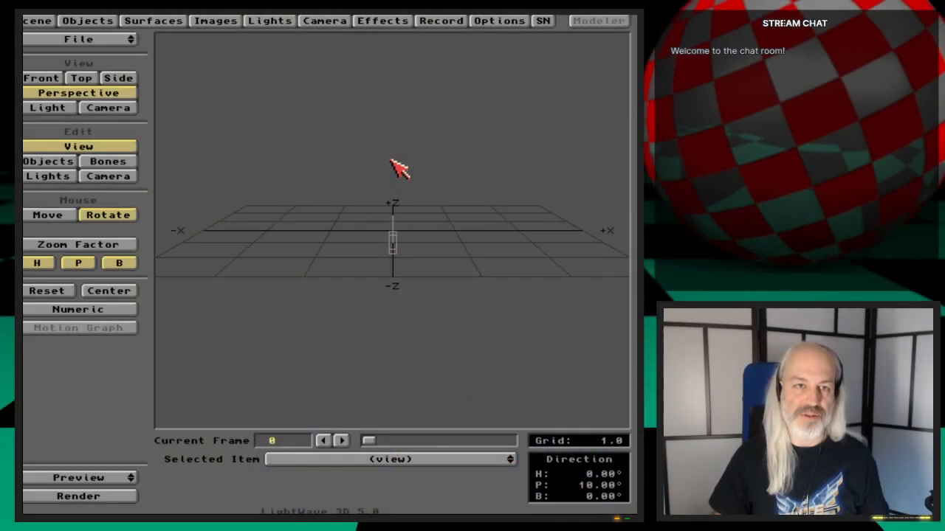
Switch to Modeler and load the Gear_upperLeg1 object from 3D:webcast/Ep.34/Objects
key(shift+c)
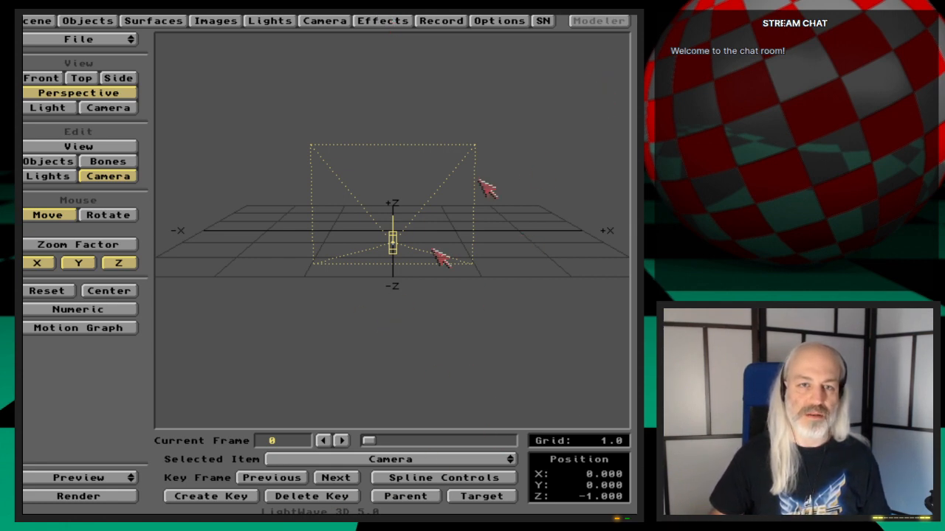
click(621, 18)
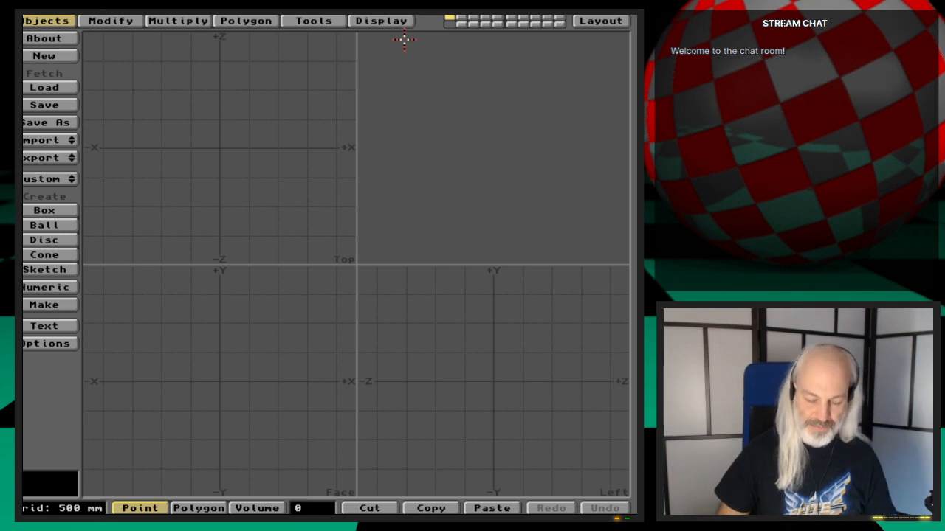
key(l)
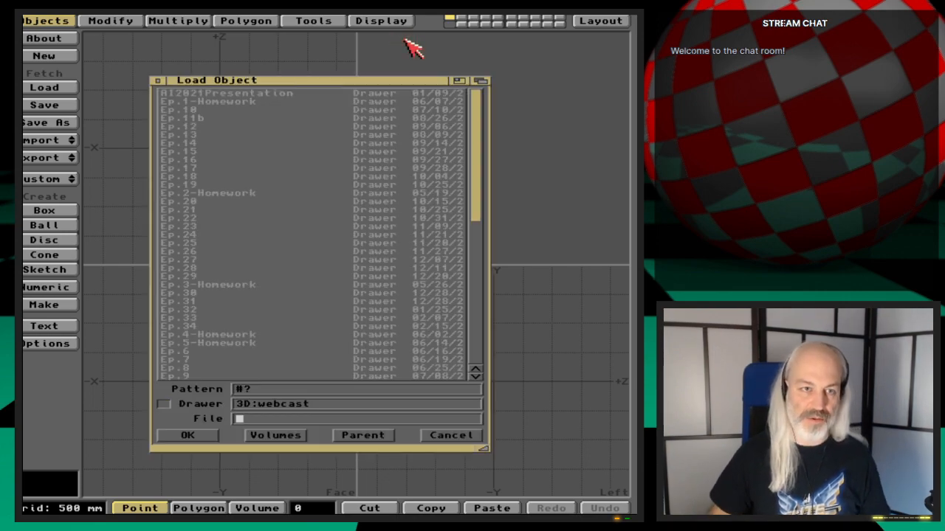
click(191, 327)
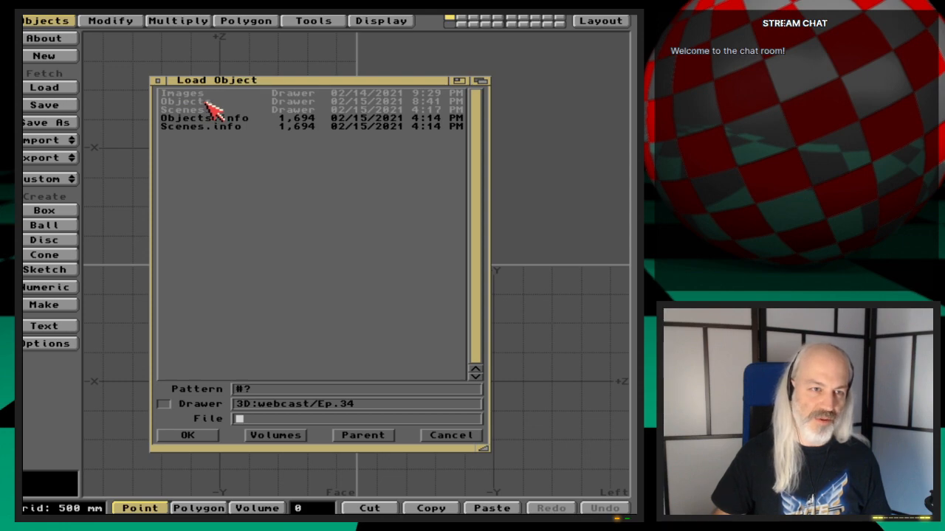
click(206, 102)
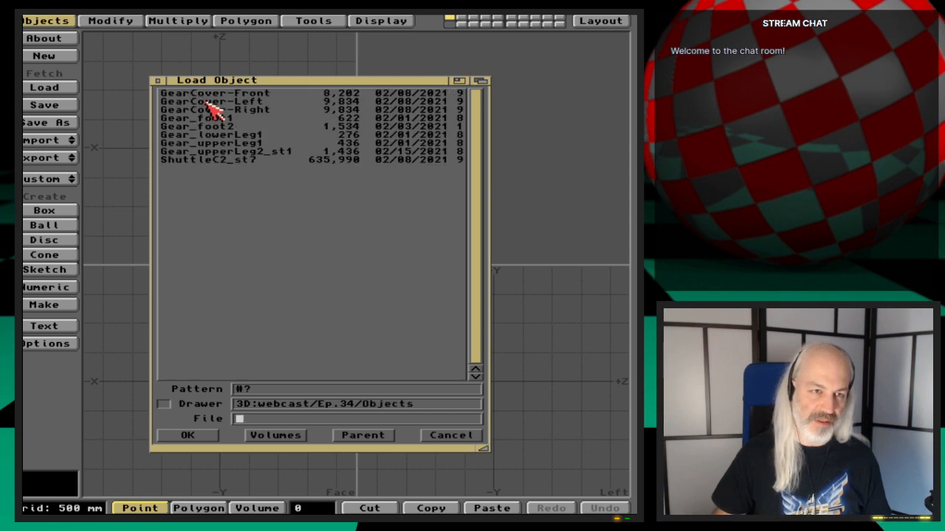
double_click(267, 144)
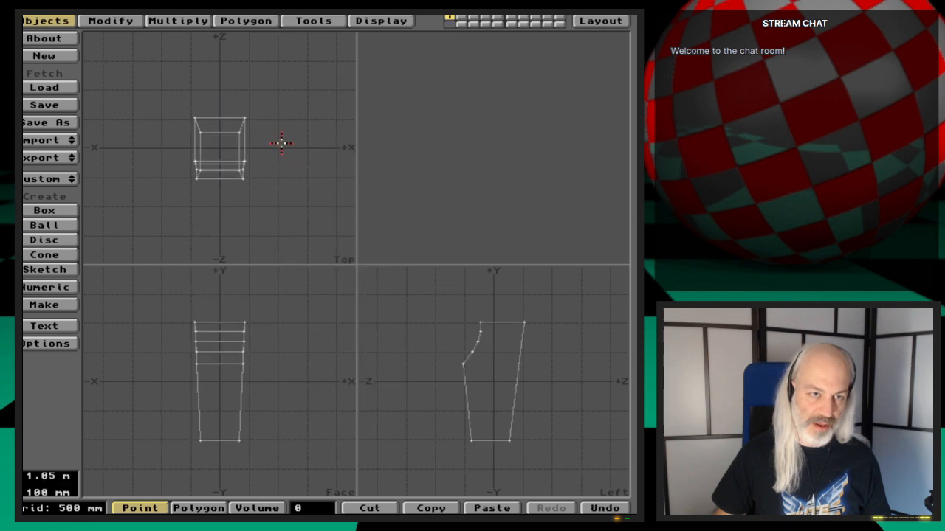
Make empty layer 2 the active layer and display layer 1 with the leg as its background reference
key(period)
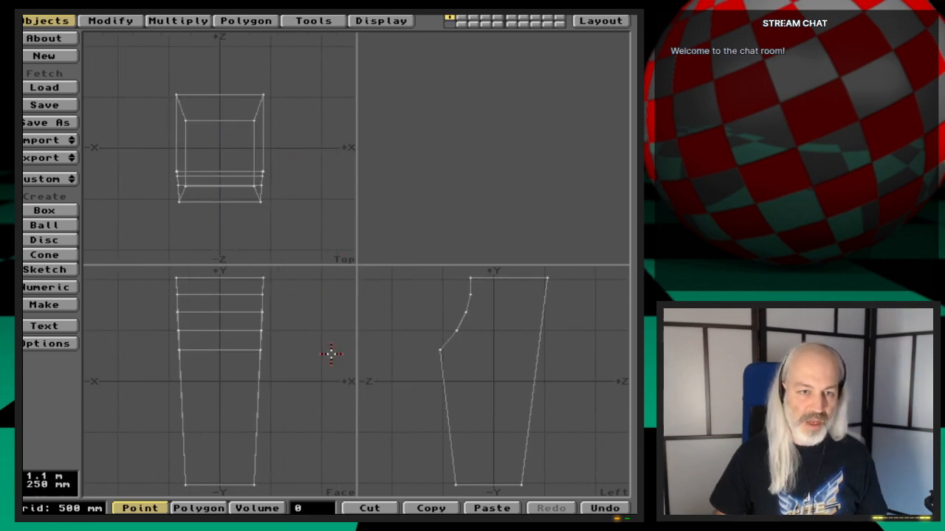
key(comma)
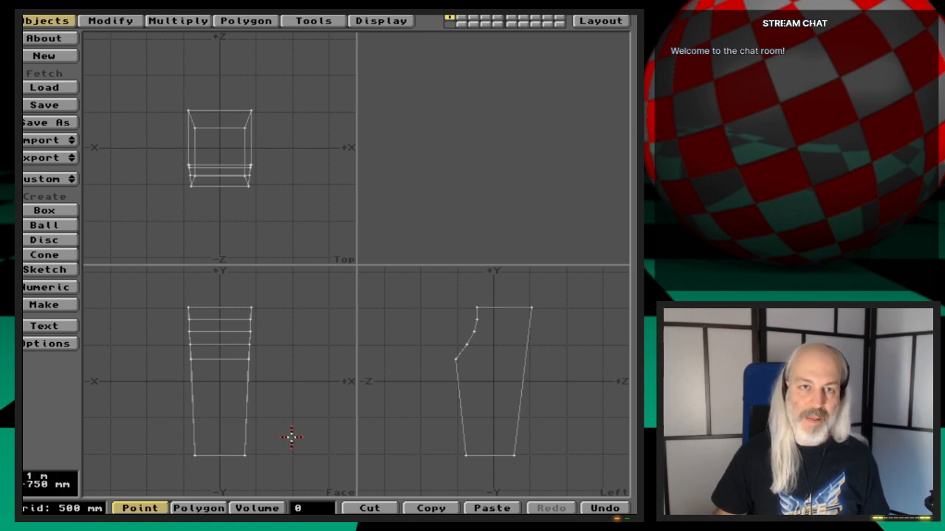
key(2)
key(alt+1)
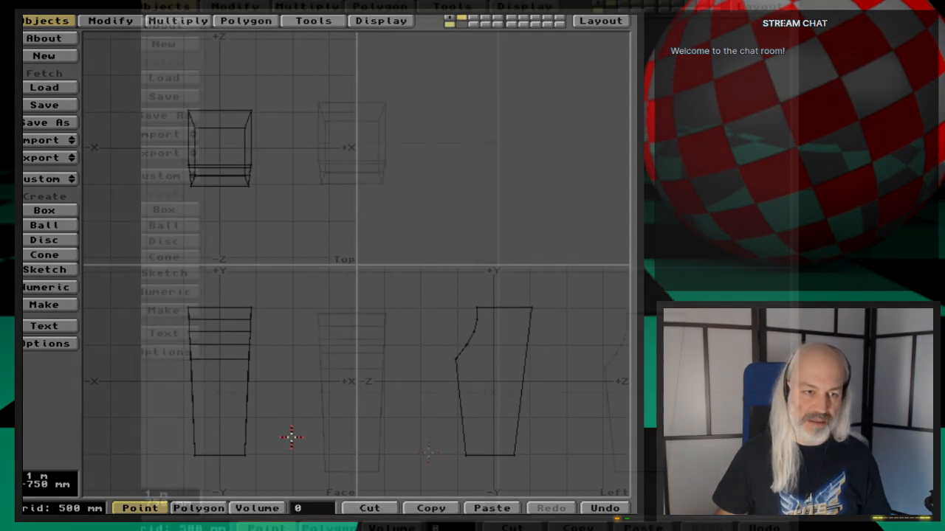
key(alt+1)
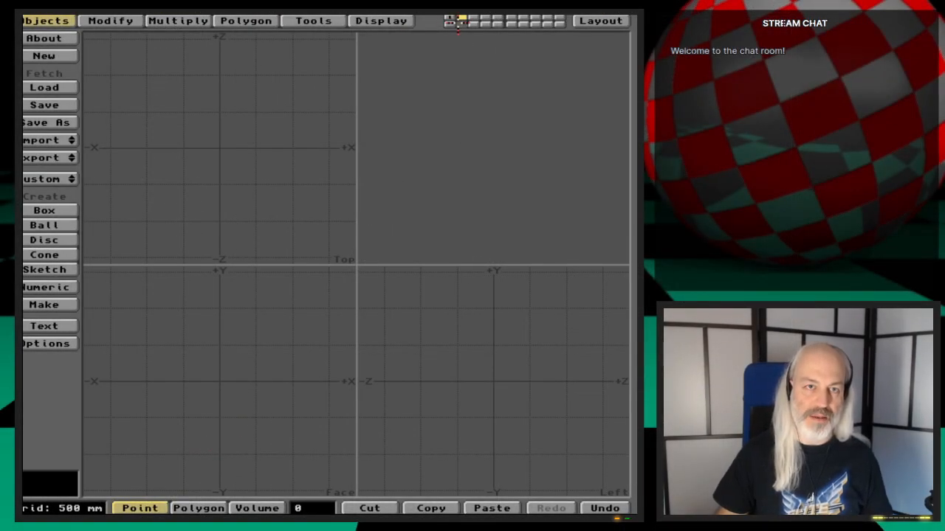
click(448, 23)
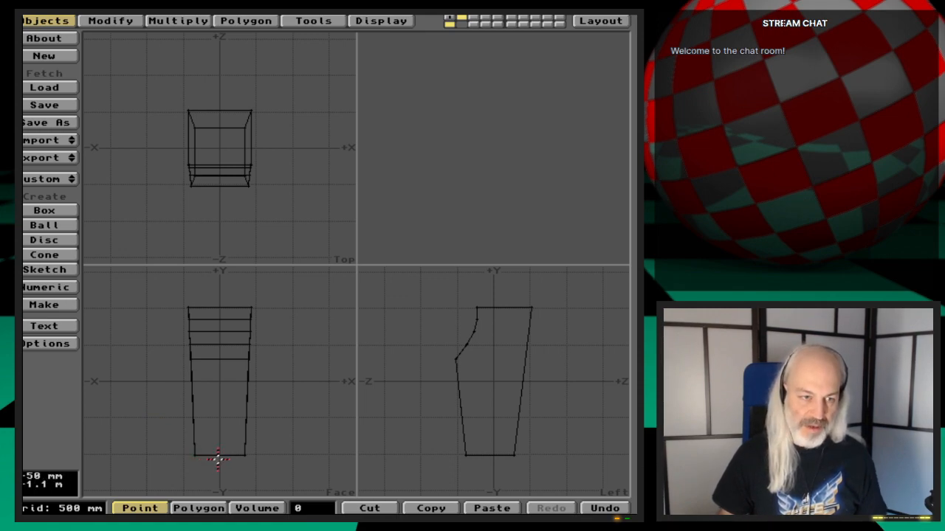
Draw a disc along the Y axis inside the leg's lower end, about 400 mm by 350 mm across and 245 mm tall
drag(218, 460, 220, 429)
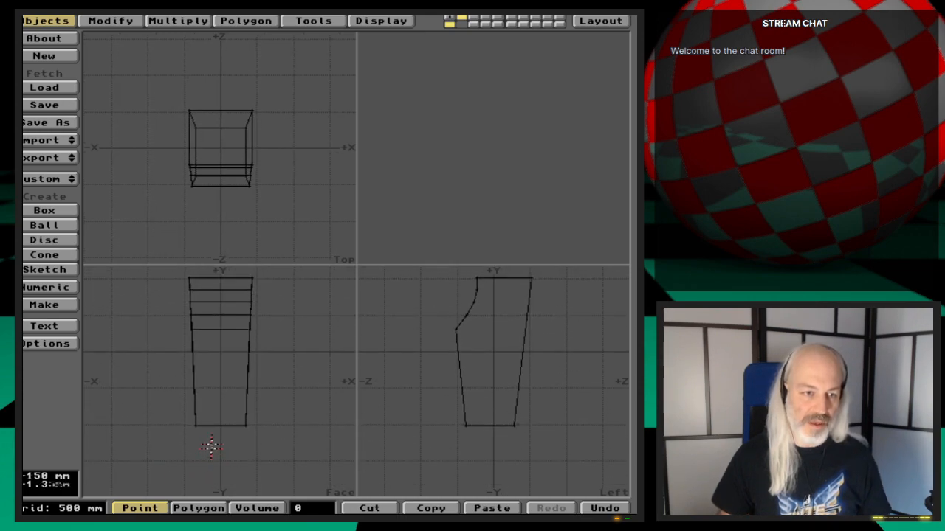
key(period)
key(comma)
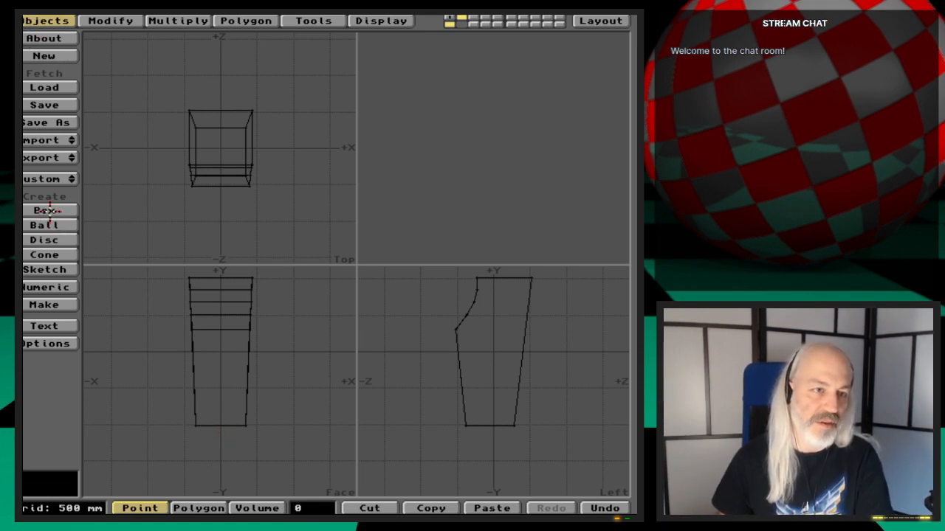
click(61, 240)
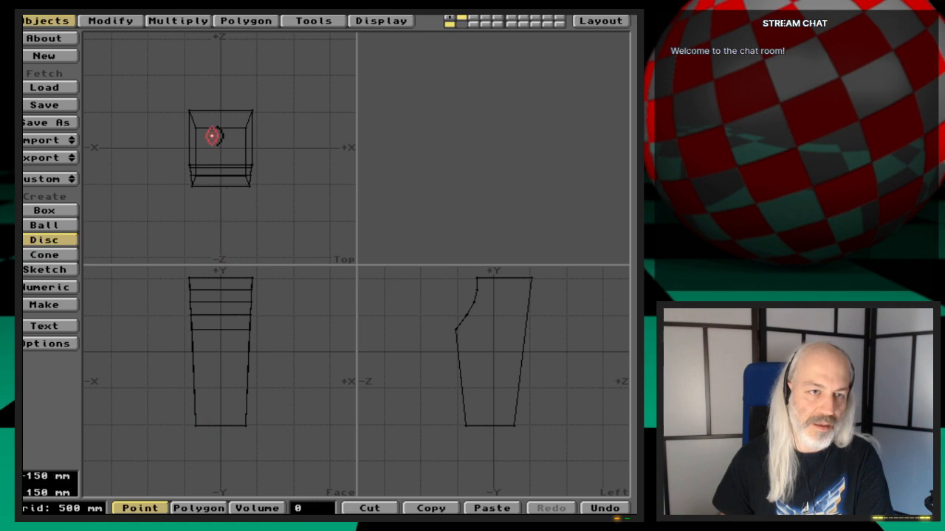
drag(212, 137, 238, 163)
drag(238, 386, 240, 399)
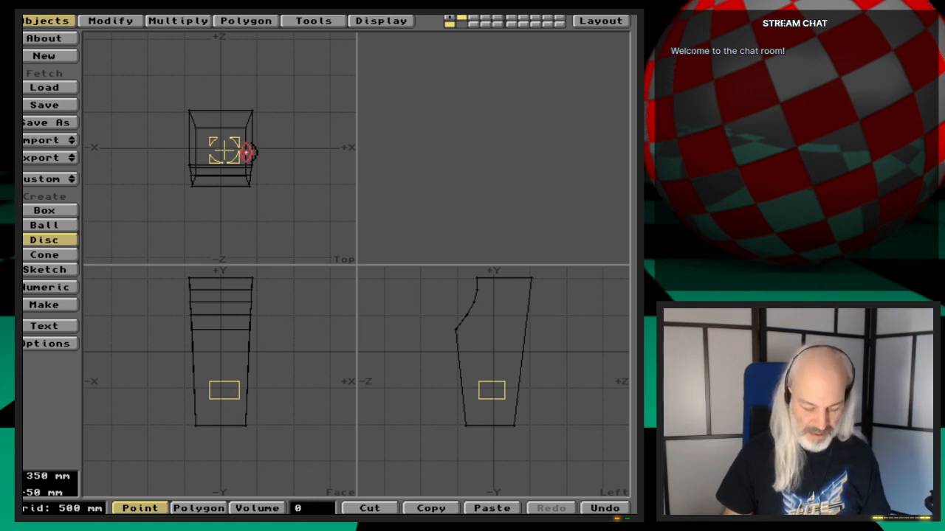
Set the disc's center to 0 on X, Y and Z and its Z radius to 200 mm using numeric entry
key(n)
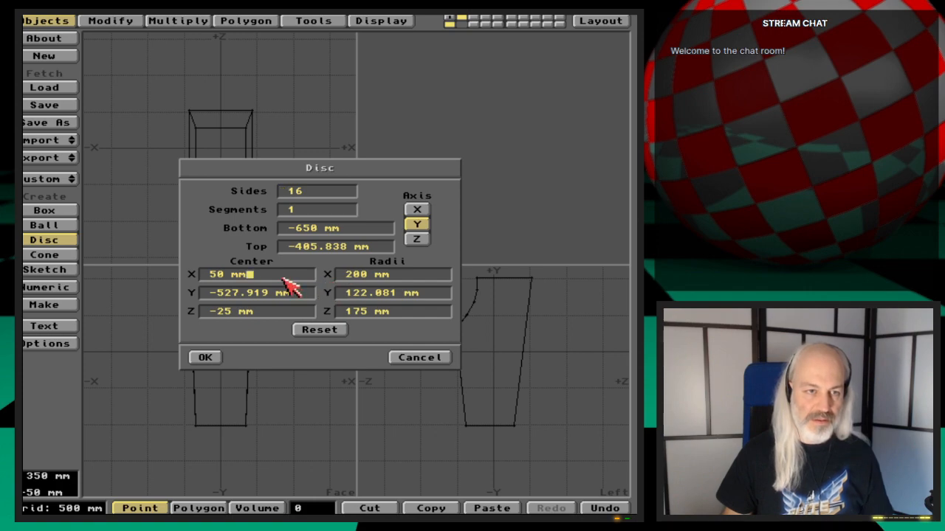
key(BackSpace)
key(BackSpace)
key(BackSpace)
key(BackSpace)
key(BackSpace)
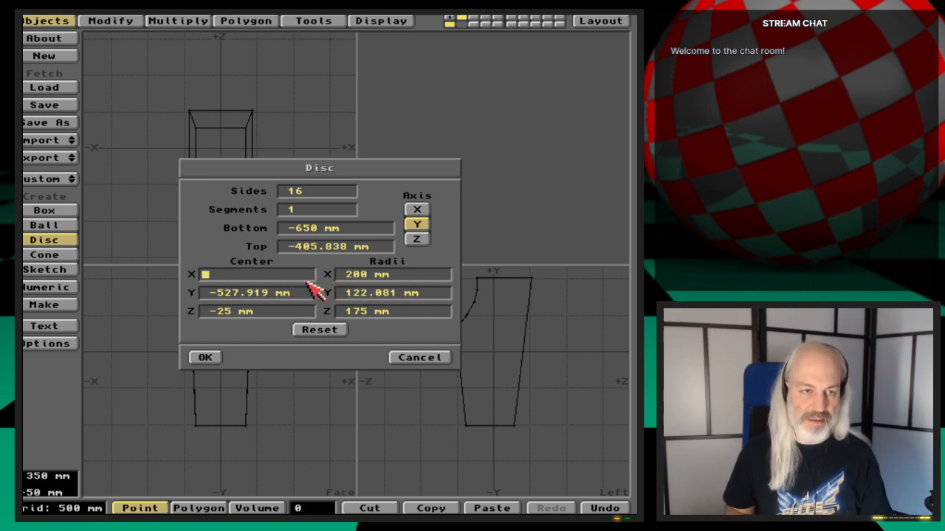
key(Tab)
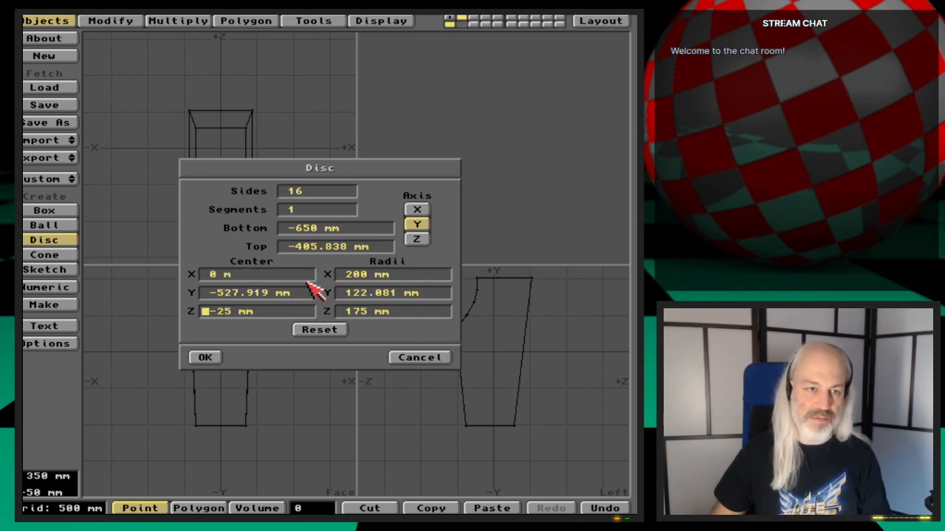
click(303, 294)
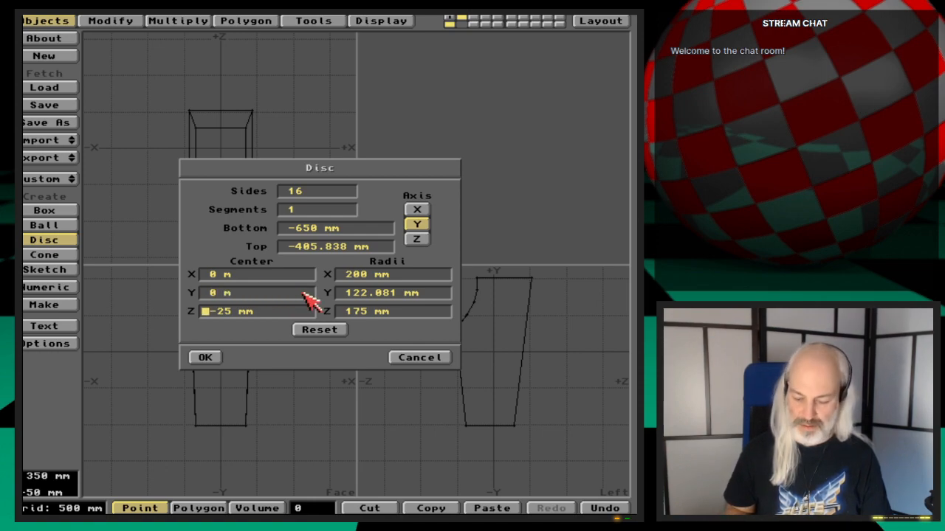
key(Delete)
key(Delete)
key(Delete)
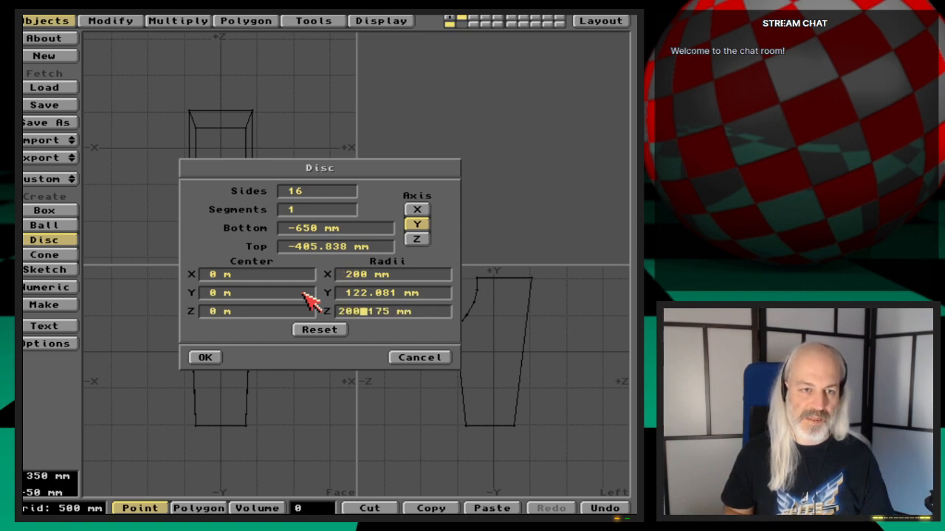
key(Return)
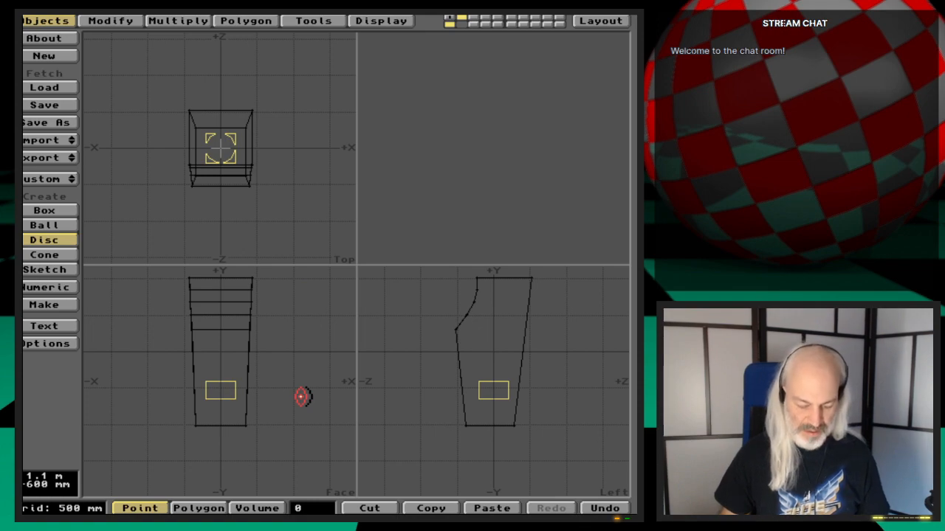
Set the disc to 32 sides with its top at -400 mm, and make it
key(n)
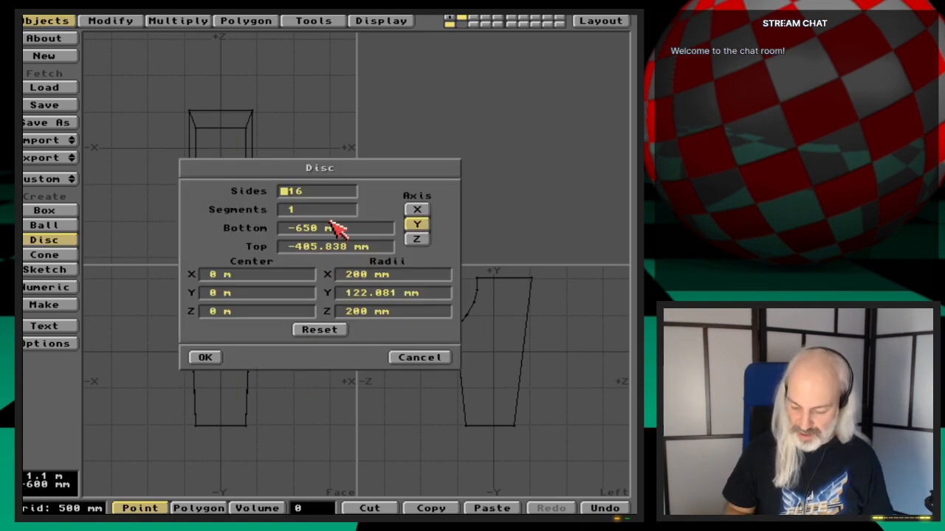
text(32)
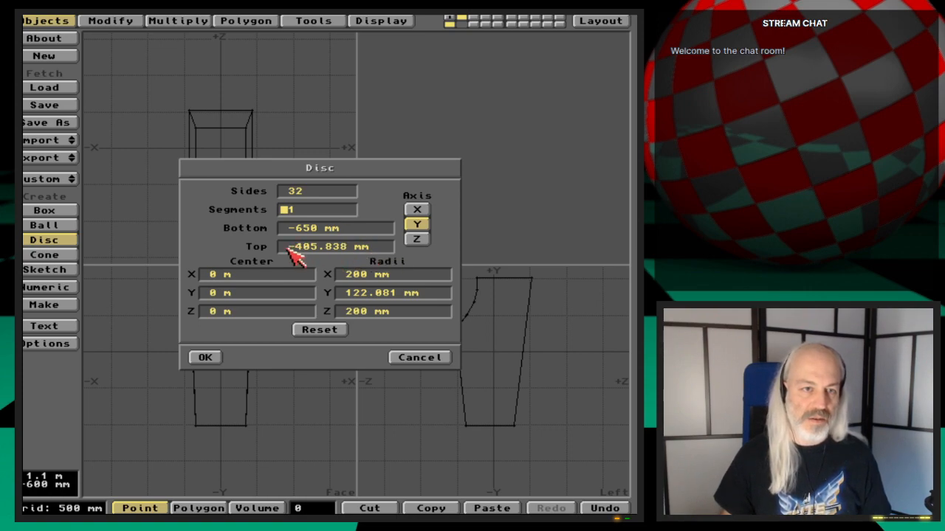
text(-400)
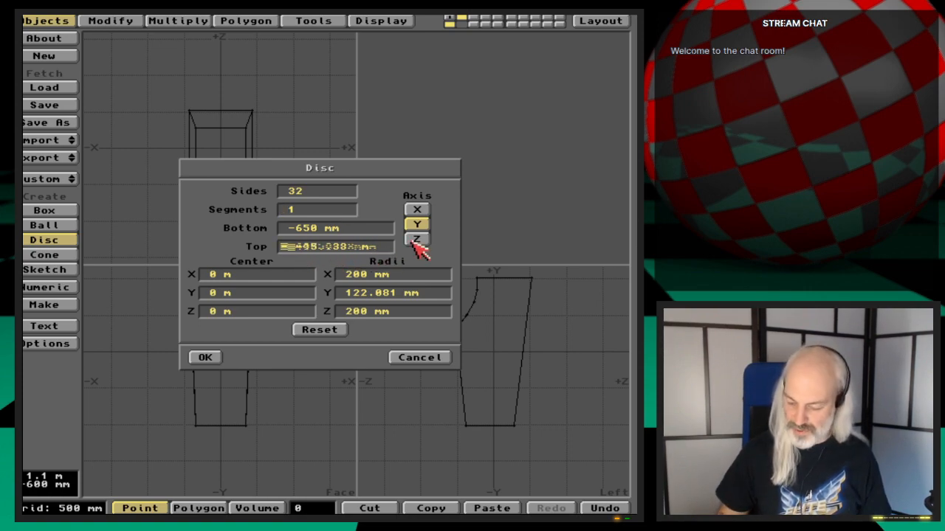
key(Return)
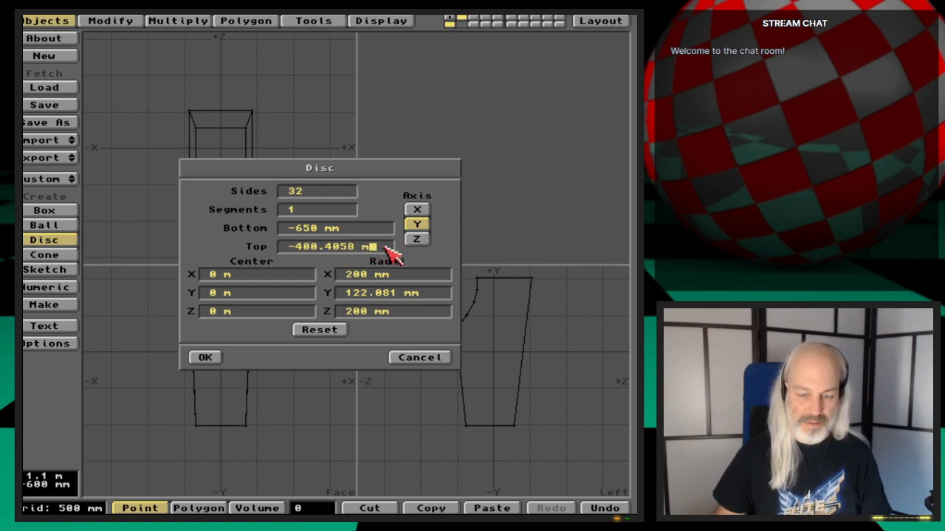
key(BackSpace)
key(BackSpace)
key(BackSpace)
key(BackSpace)
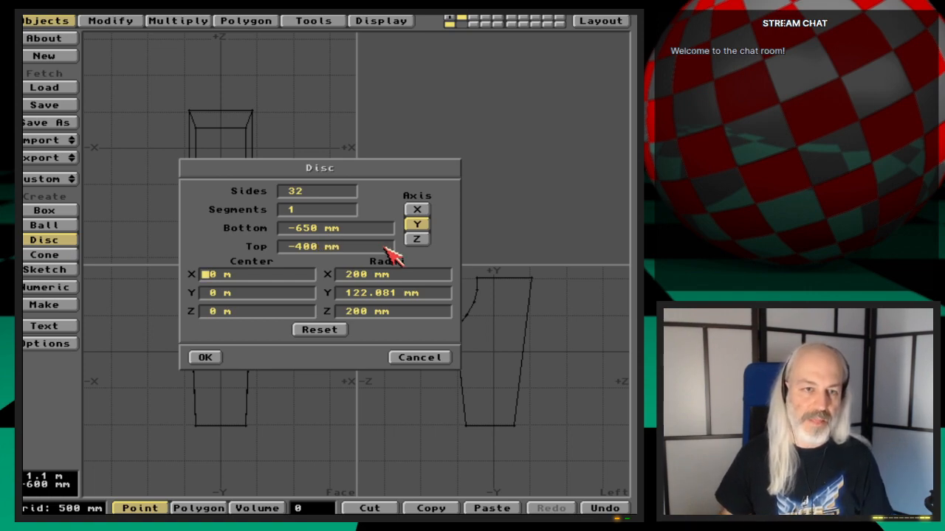
click(205, 358)
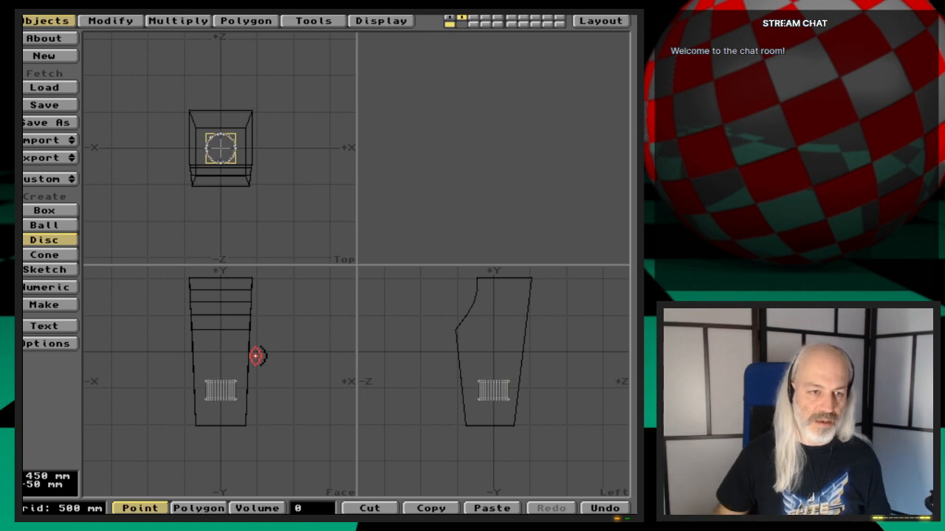
key(Return)
key(a)
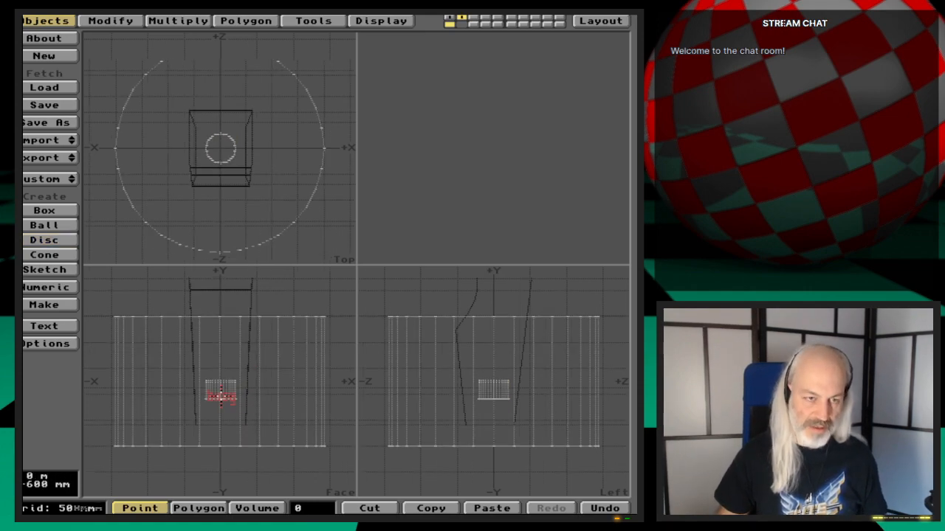
key(m)
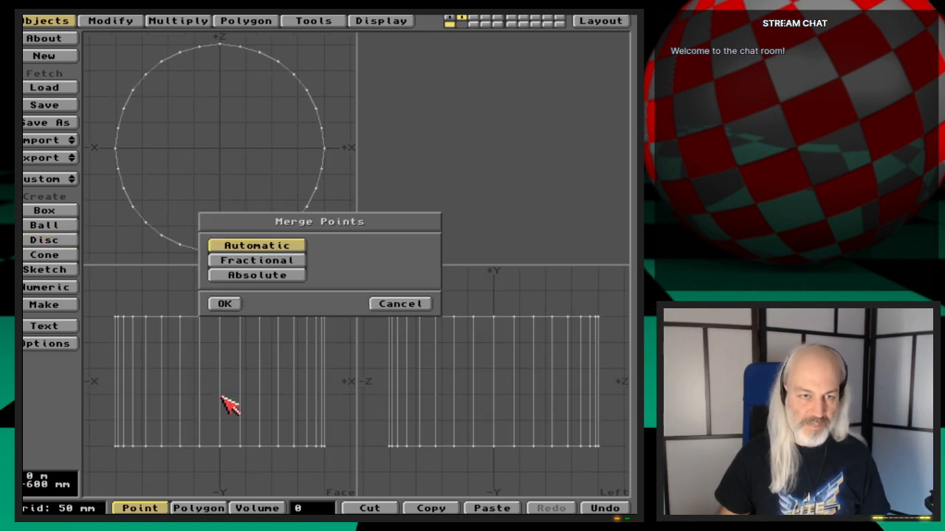
click(399, 303)
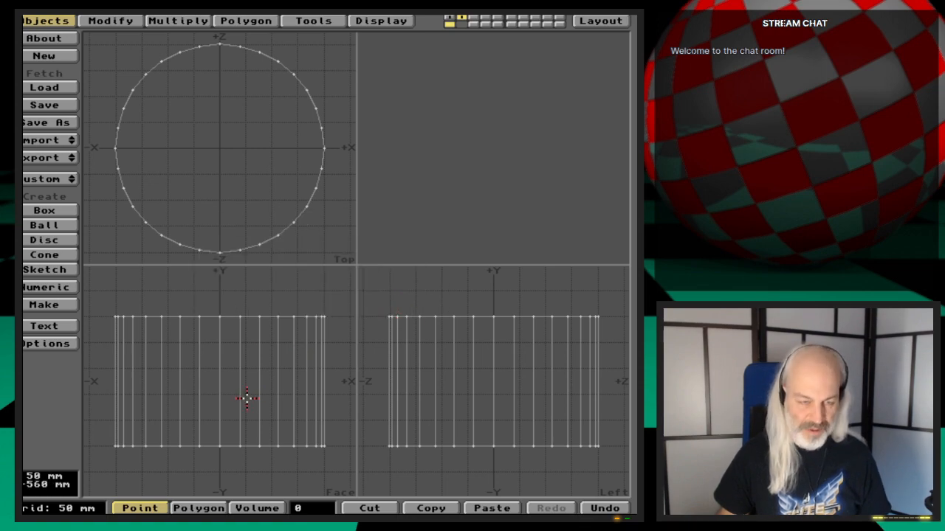
Move the disc slightly toward -Z in the side view, keeping its height at the leg's lower end
key(comma)
key(comma)
alt+drag(230, 376, 246, 431)
key(t)
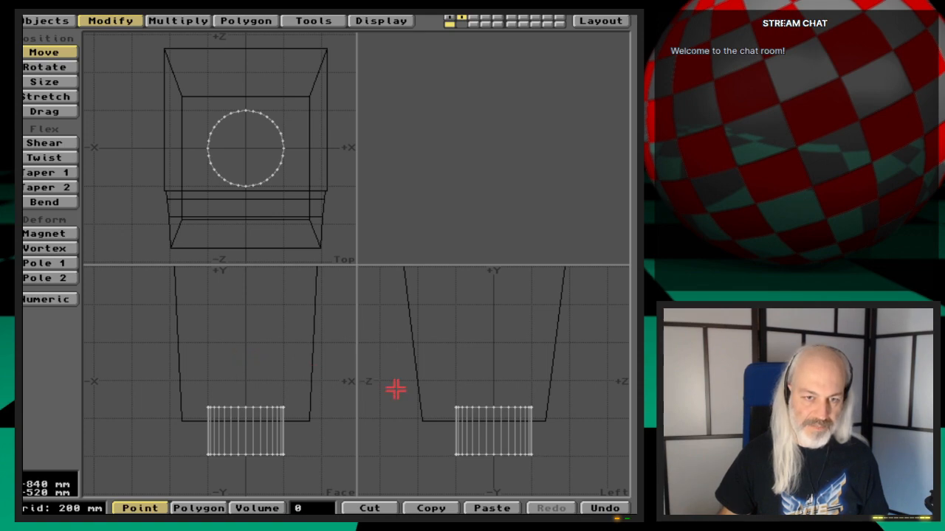
drag(513, 426, 509, 421)
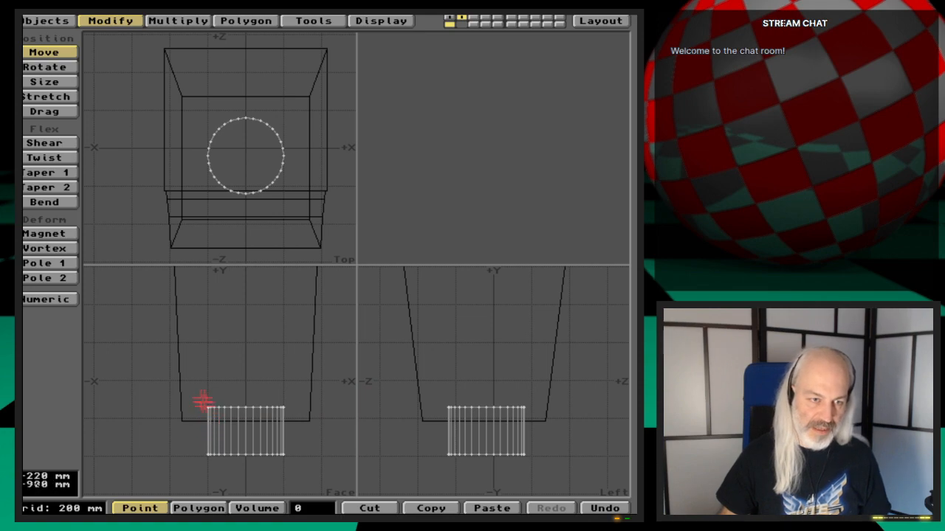
key(space)
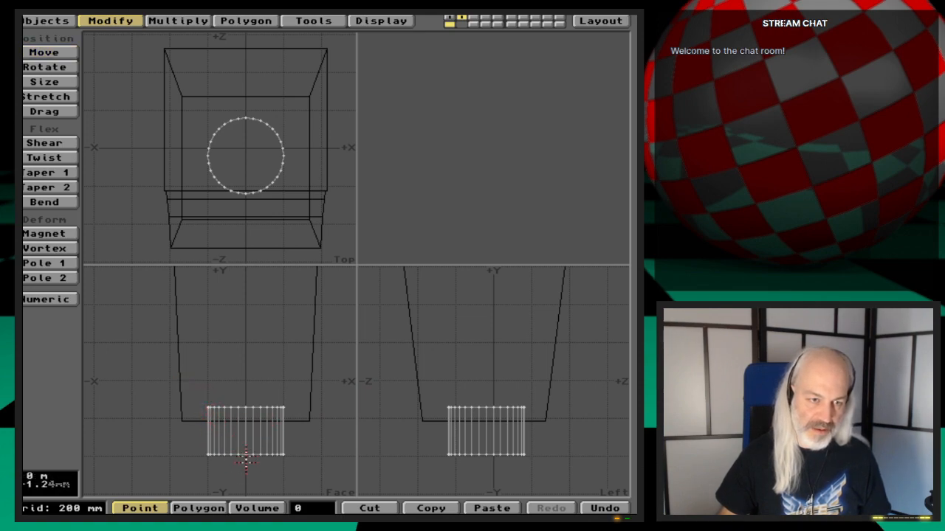
key(g)
key(period)
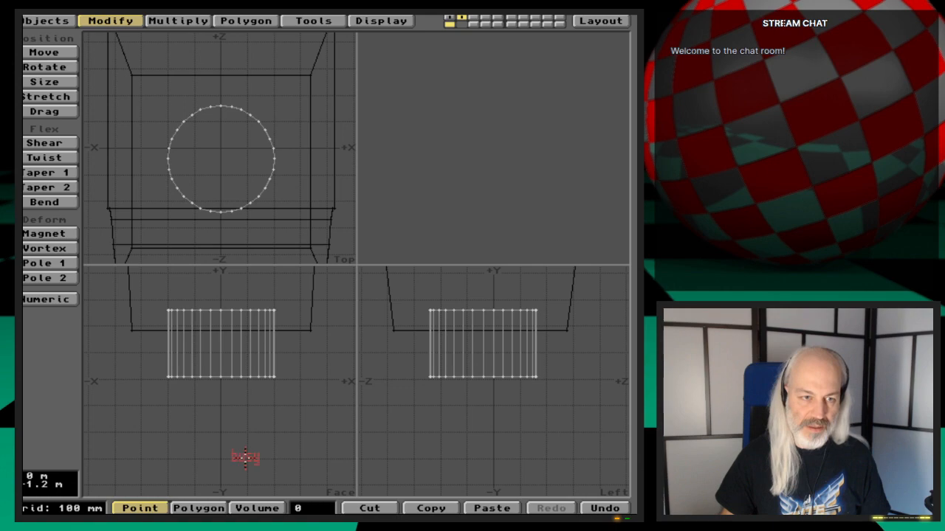
key(period)
alt+drag(219, 335, 216, 374)
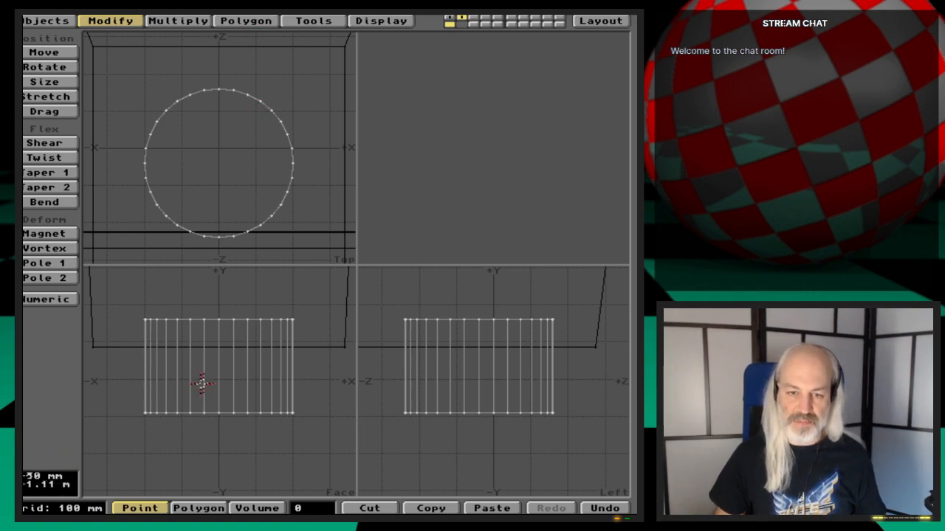
Select only the disc's bottom polygon and show a wireframe preview turned to reveal the underside
key(space)
click(225, 415)
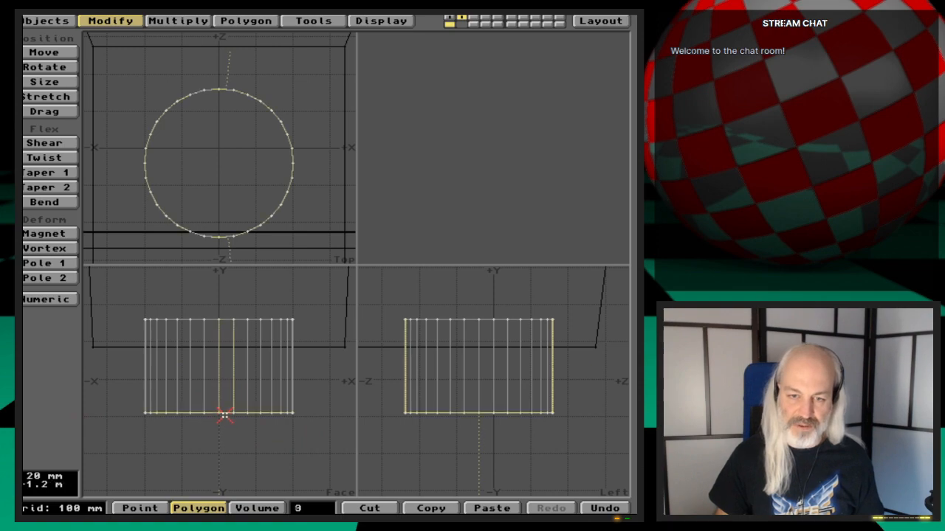
click(228, 386)
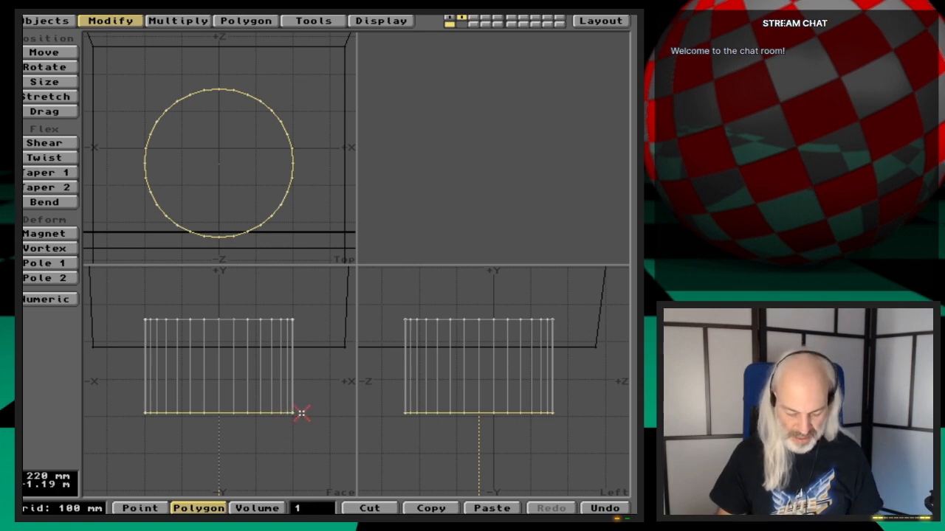
key(p)
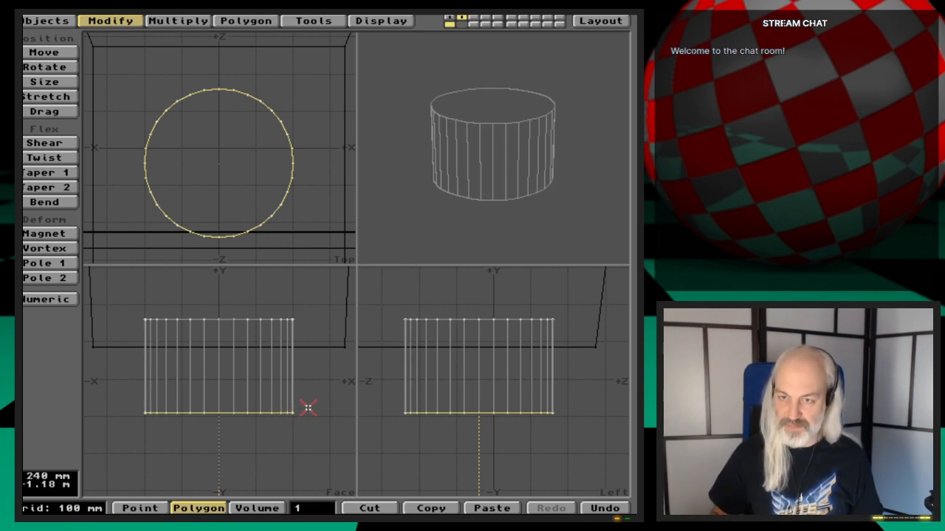
drag(495, 194, 474, 127)
Try a bevel of the bottom polygon with 100 mm inset and 100 mm shift, and undo it
key(b)
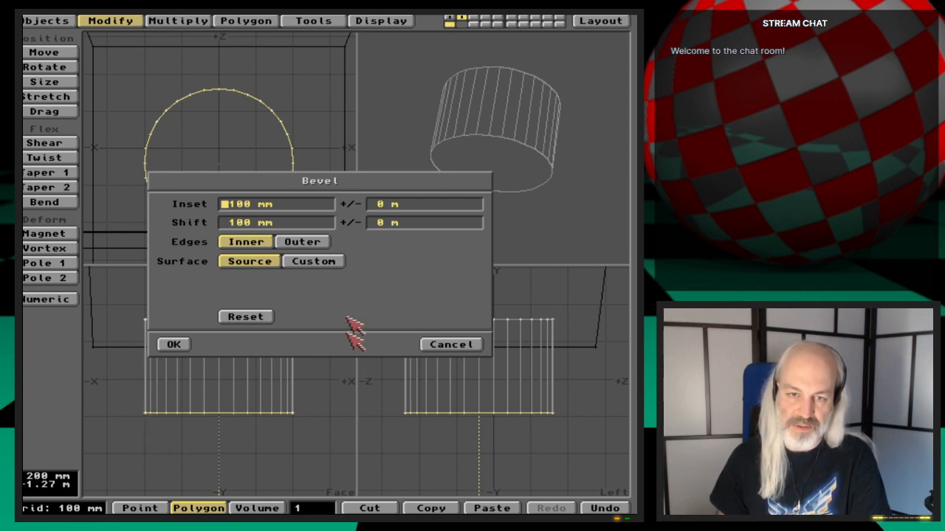
click(177, 345)
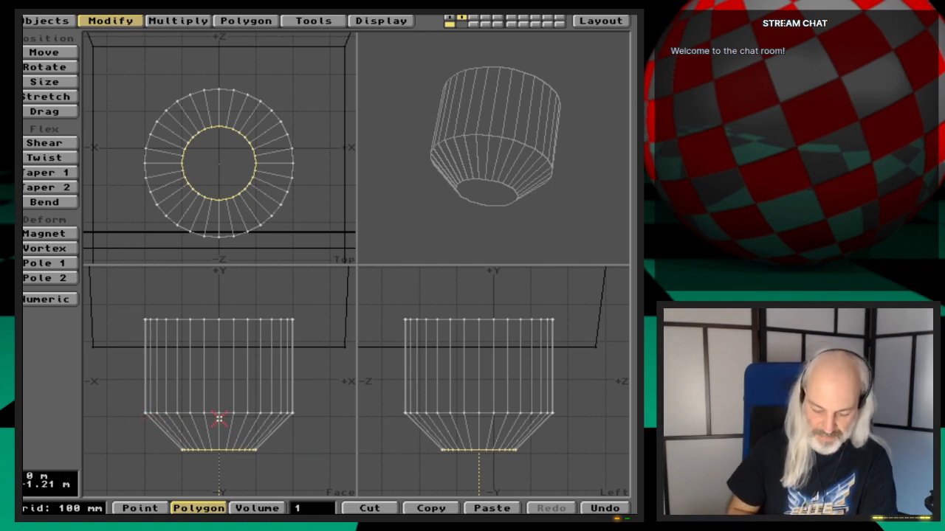
key(u)
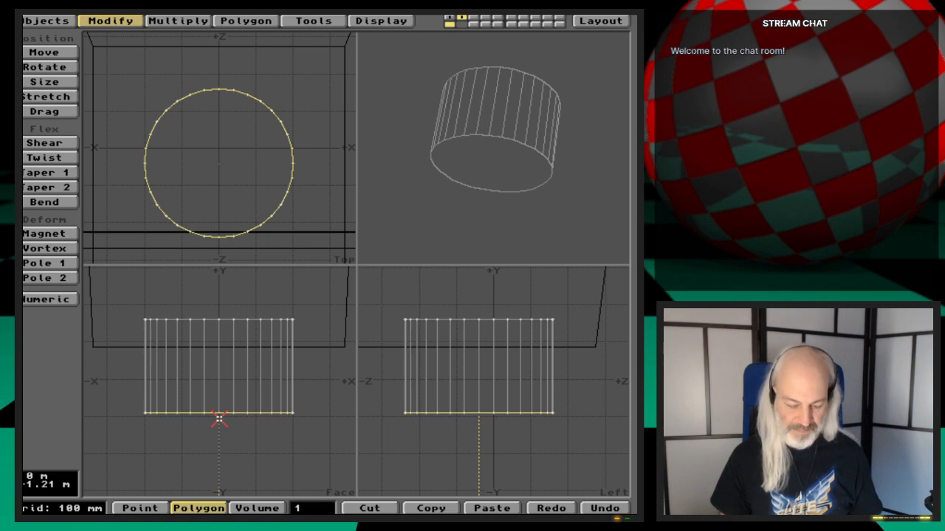
Bevel the disc's bottom polygon with a 2 mm inset and a 3 mm shift, using inner edges
key(b)
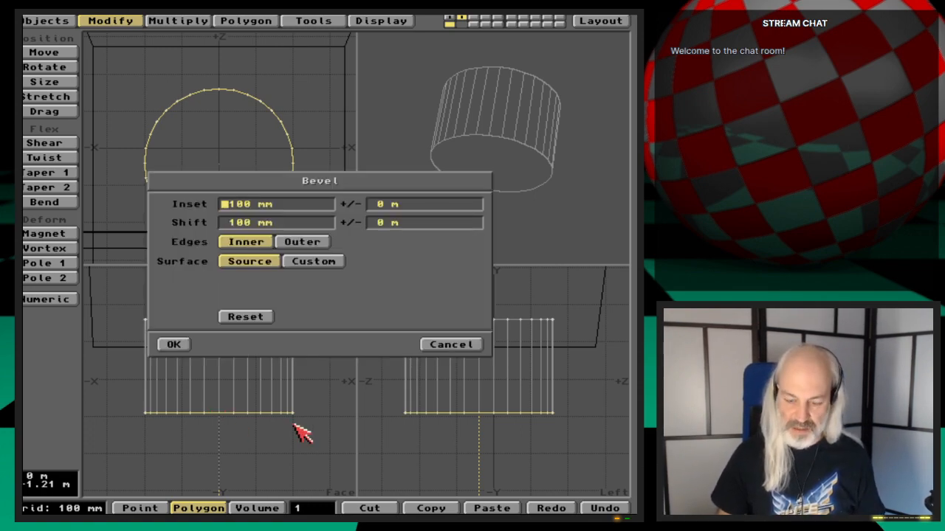
key(Delete)
key(Delete)
key(Delete)
key(Delete)
key(Delete)
key(Delete)
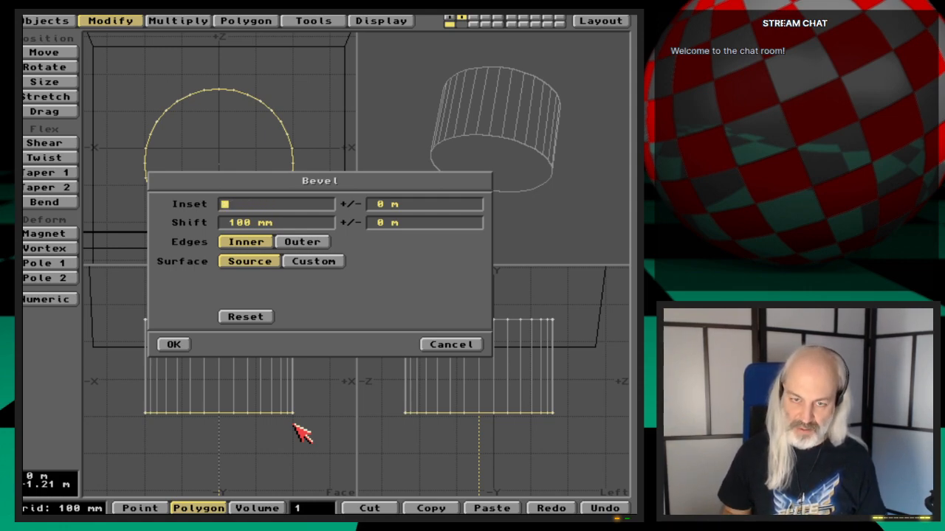
text(2 mm)
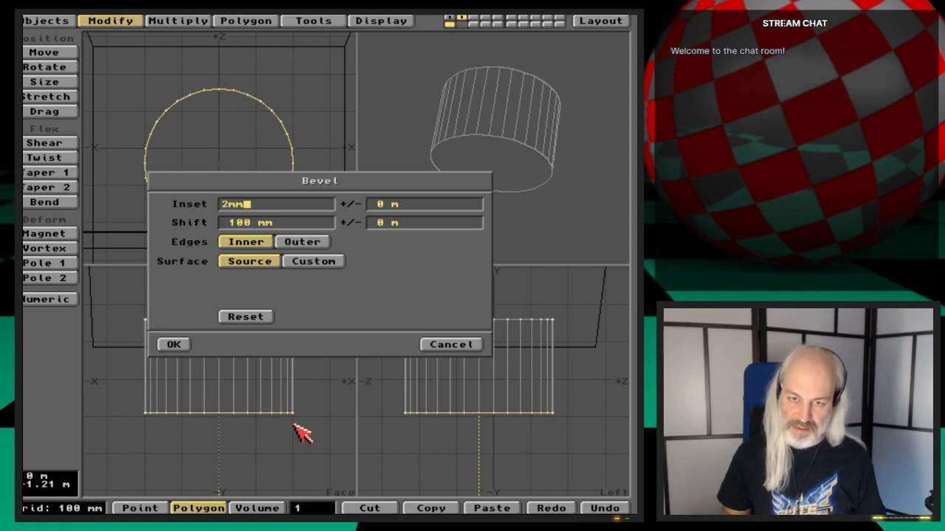
key(Tab)
key(Tab)
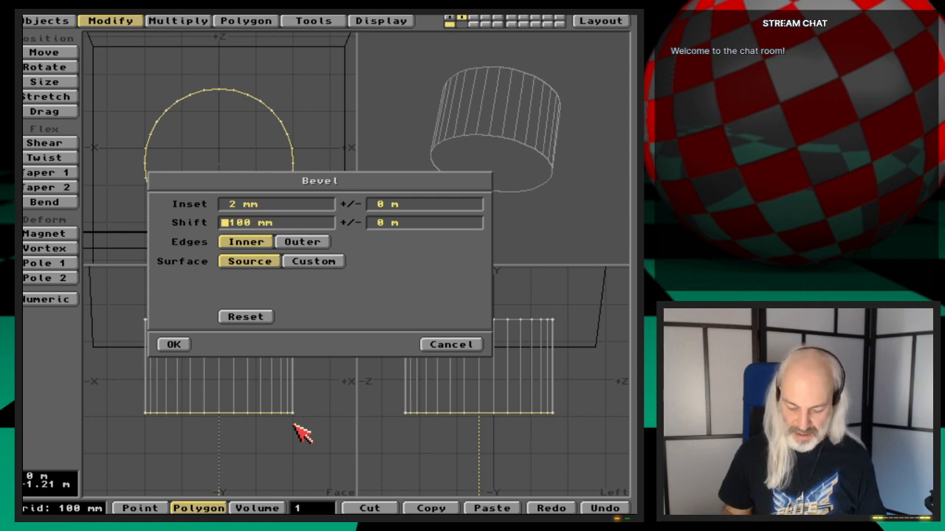
text(3)
key(Delete)
key(Delete)
key(Delete)
key(Tab)
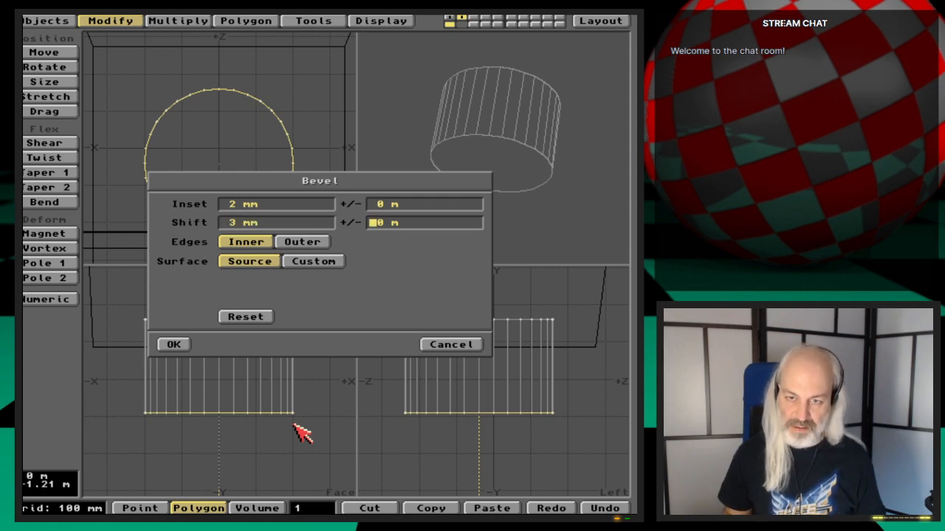
key(Return)
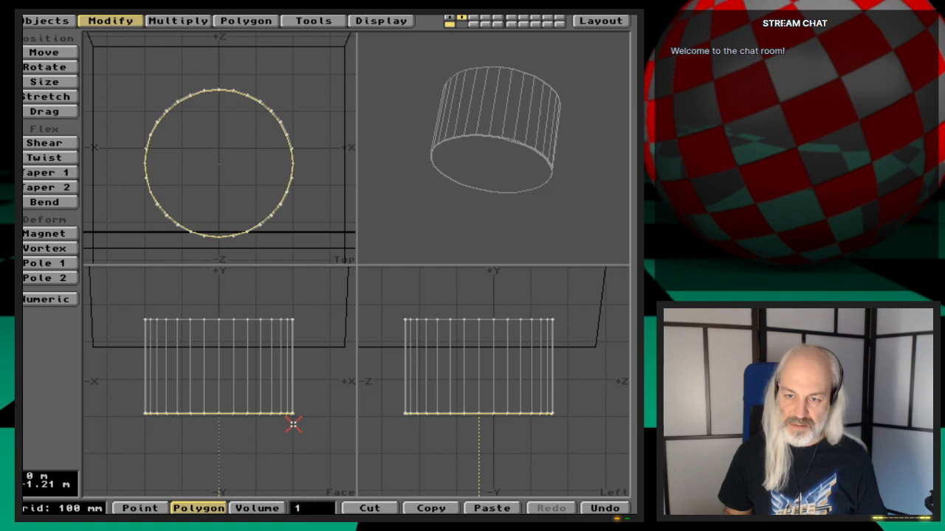
Try two further bevels of the bottom polygon with 2 mm inset and 3 mm shift each, and undo them
key(period)
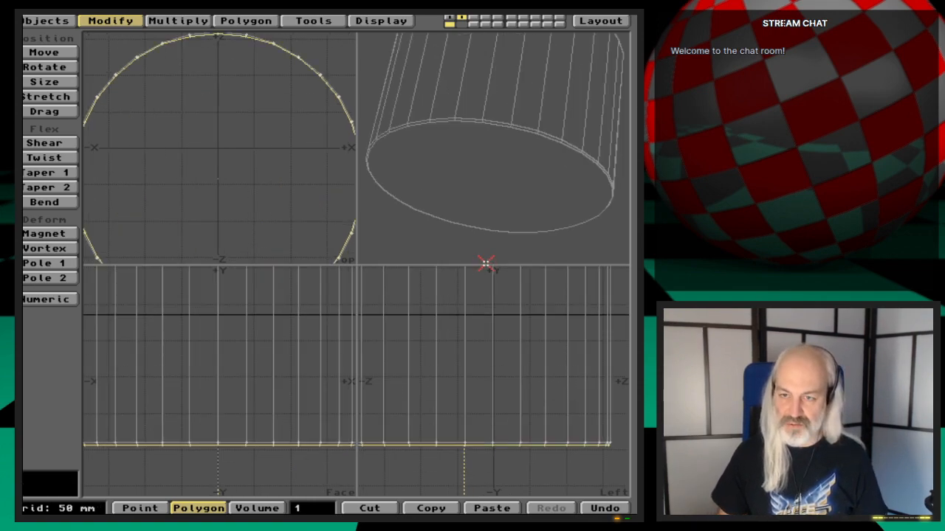
alt+drag(472, 163, 480, 197)
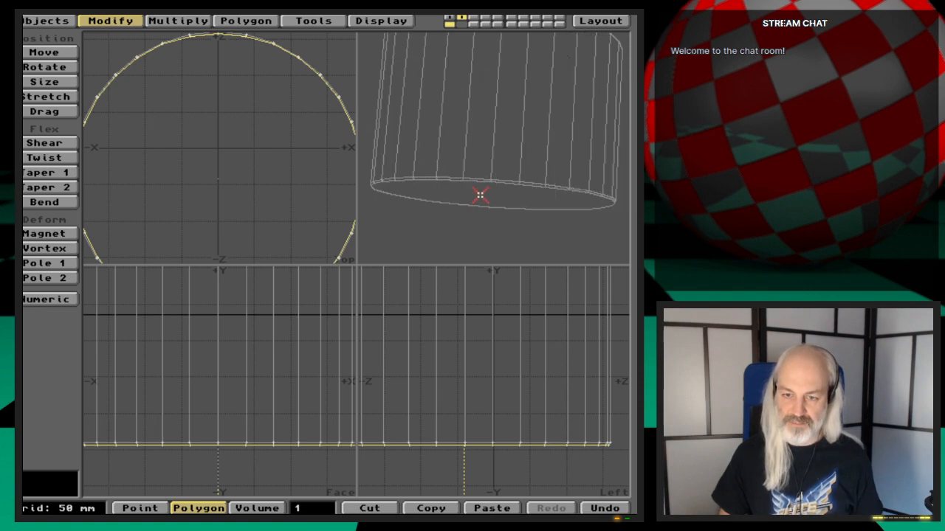
alt+drag(607, 450, 512, 392)
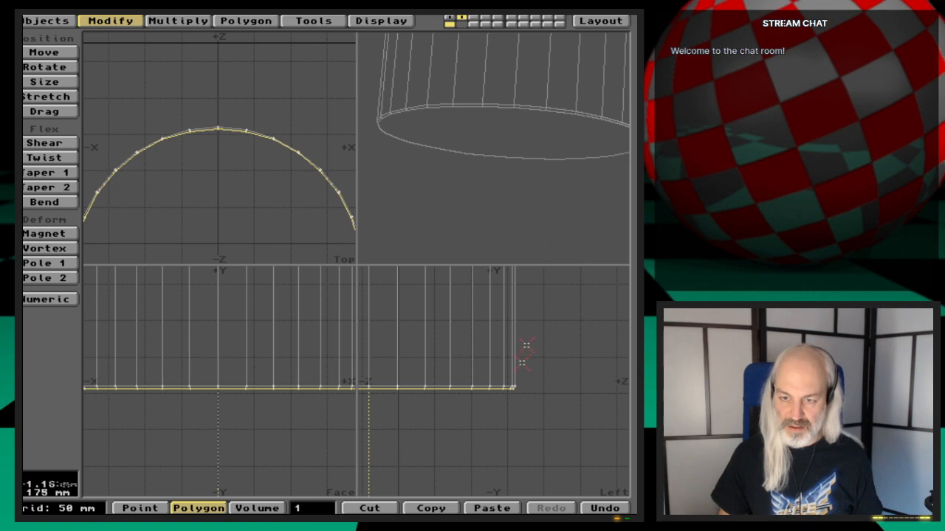
key(period)
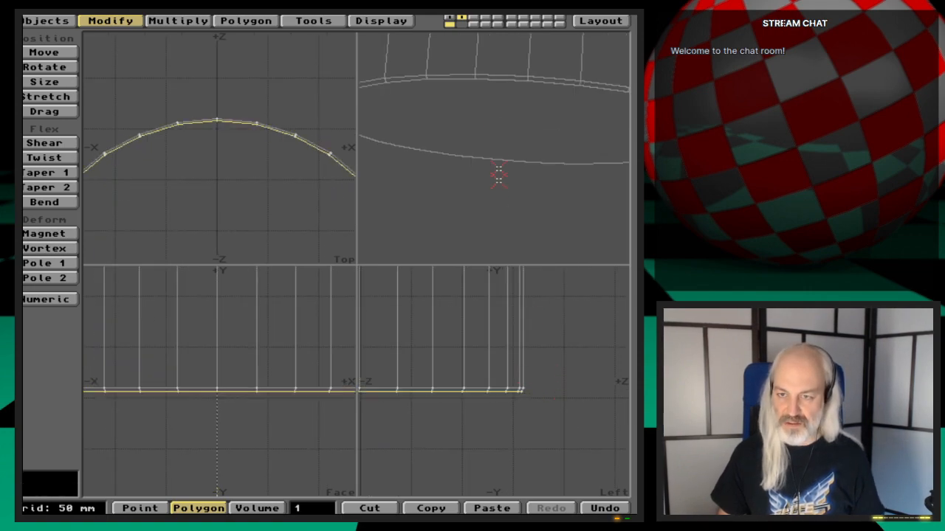
alt+drag(438, 89, 487, 162)
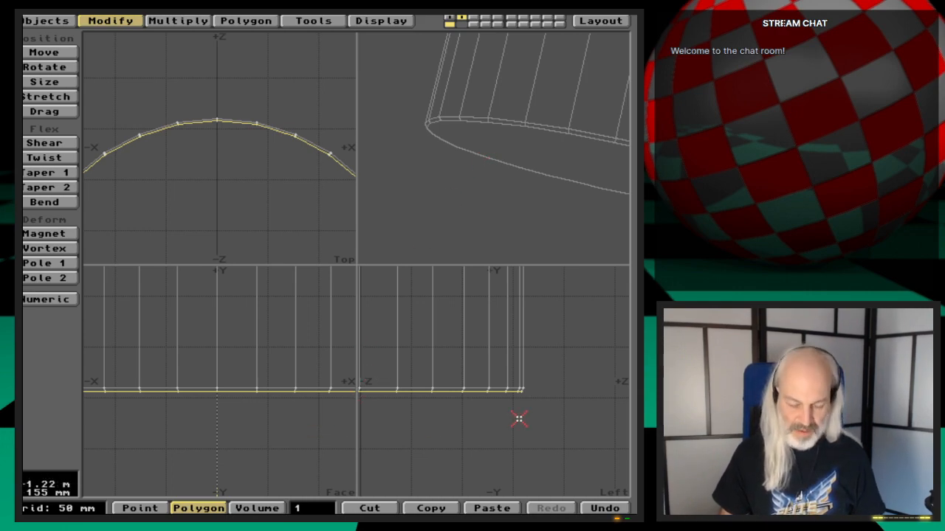
key(b)
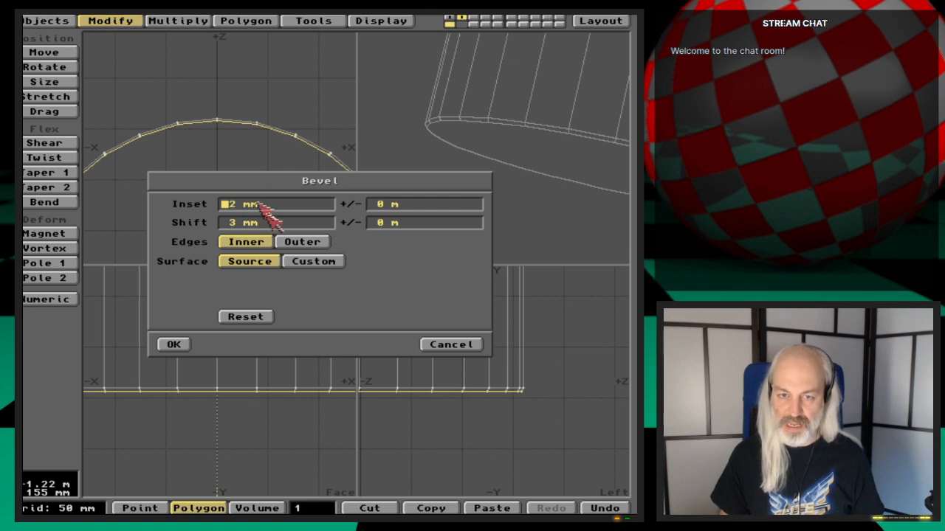
click(174, 344)
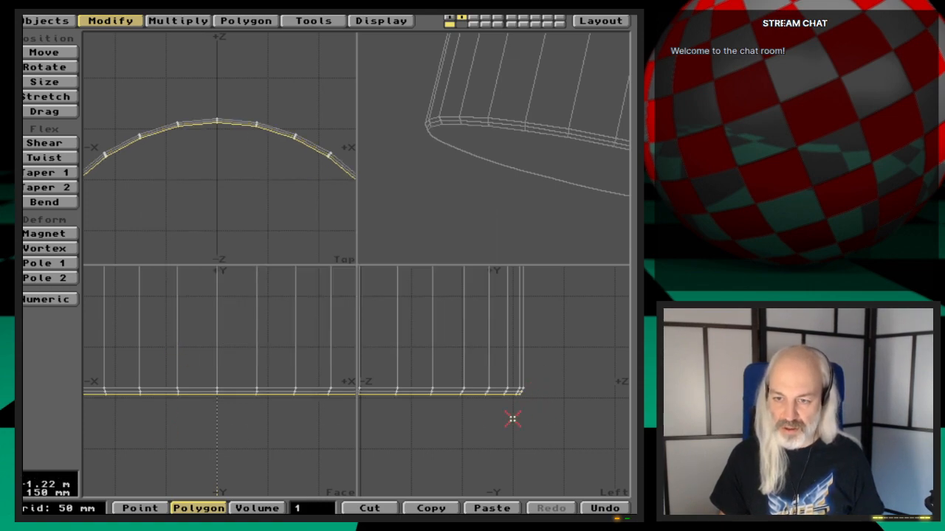
key(b)
click(184, 341)
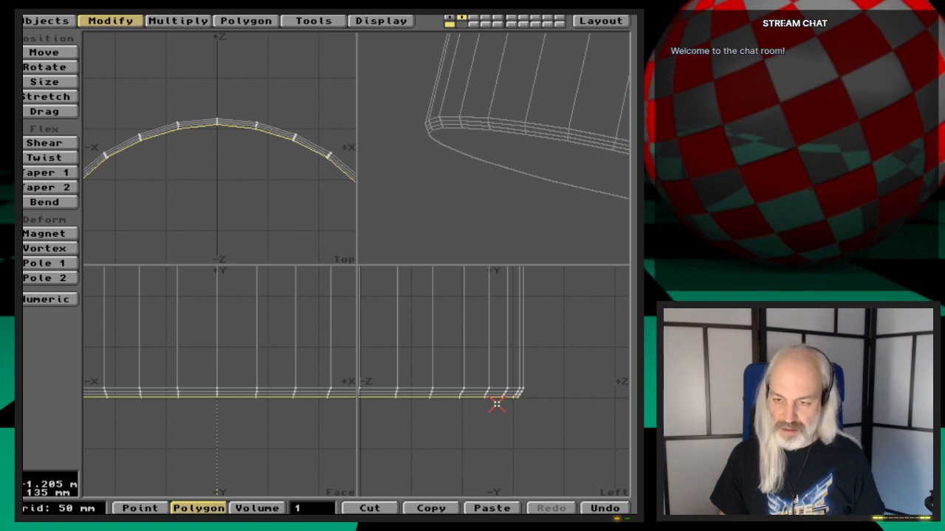
key(u)
Bevel the bottom polygon a second time with a 4 mm inset and a 3 mm shift
key(b)
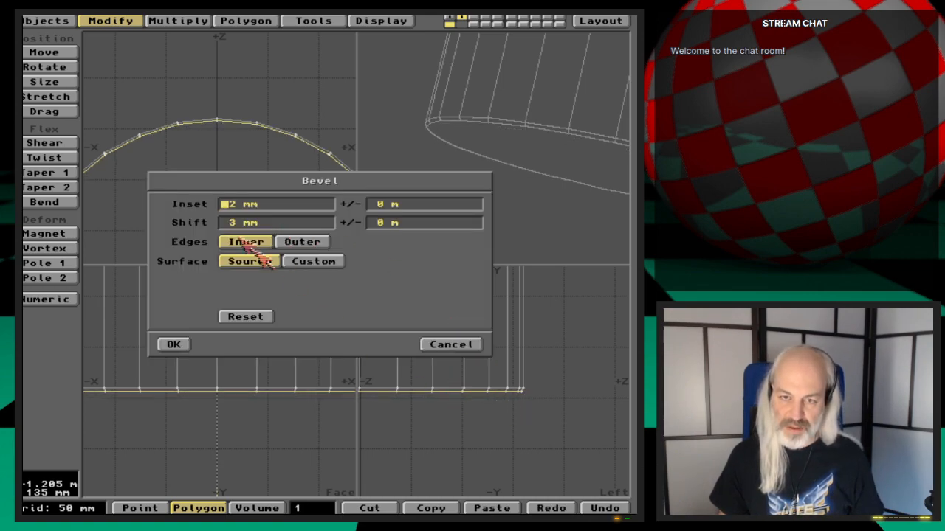
text(4)
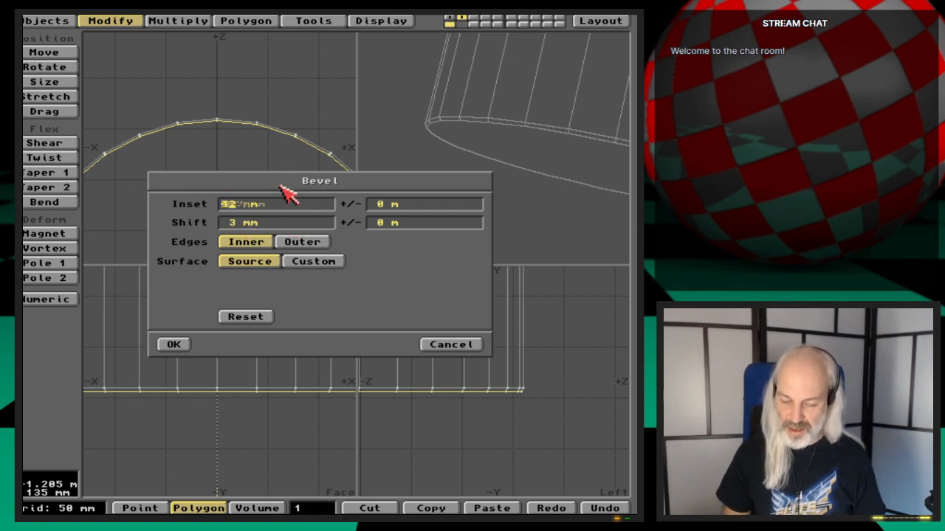
key(Tab)
key(Tab)
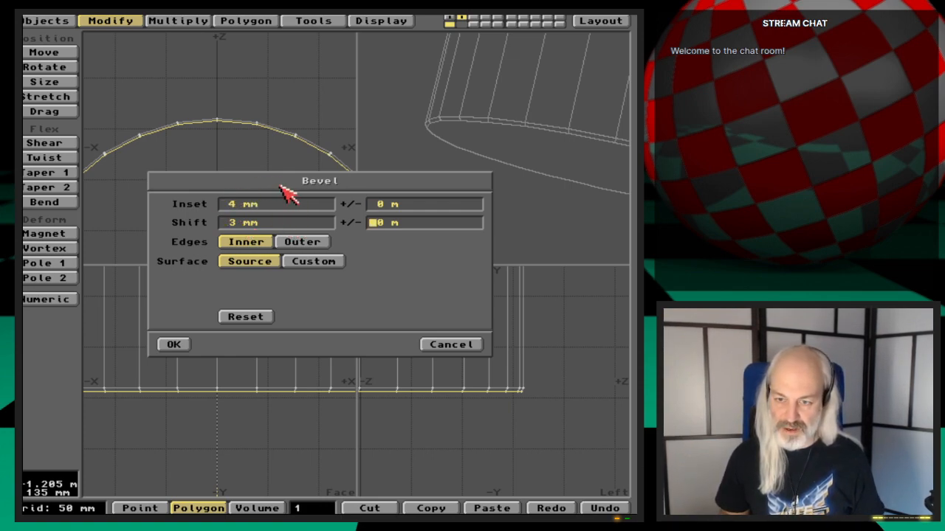
key(Return)
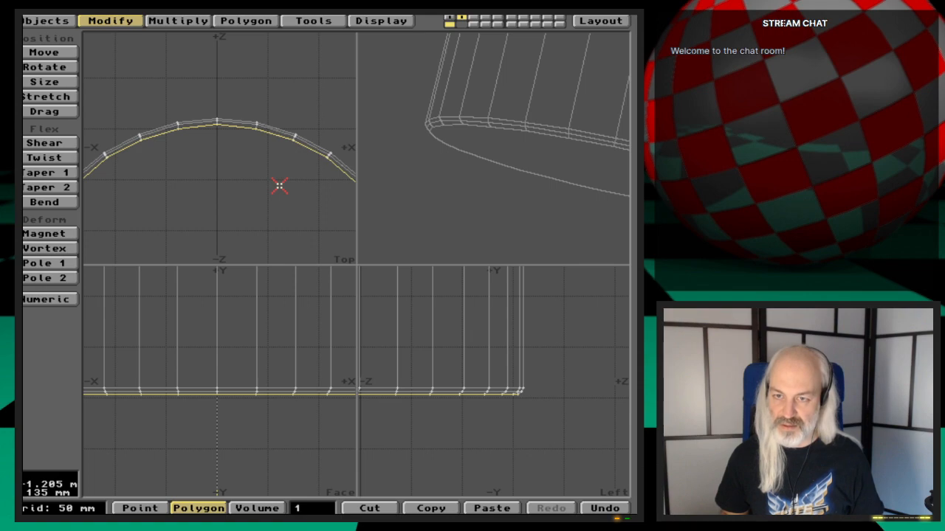
Try a third bevel of the bottom polygon with 6 mm inset and 3 mm shift, and undo it
drag(463, 148, 503, 162)
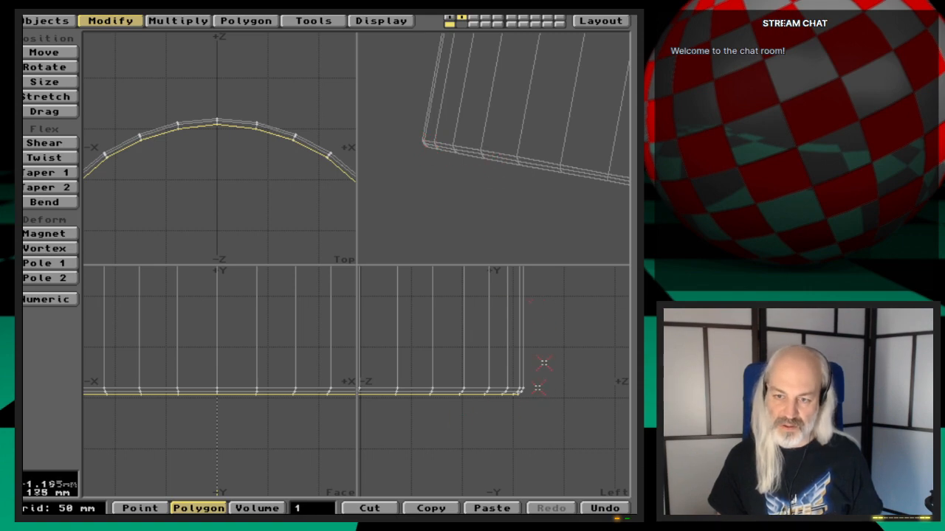
key(b)
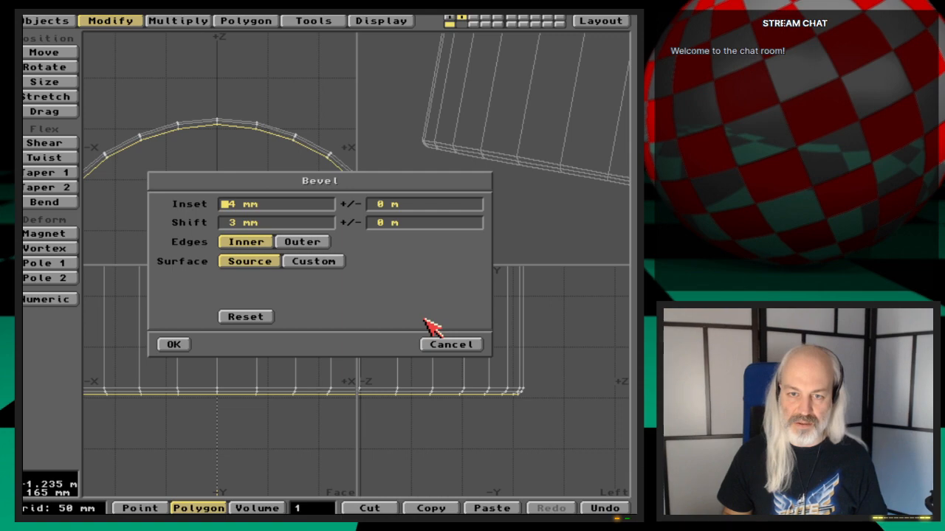
text(6)
key(Delete)
key(Tab)
key(Tab)
key(Tab)
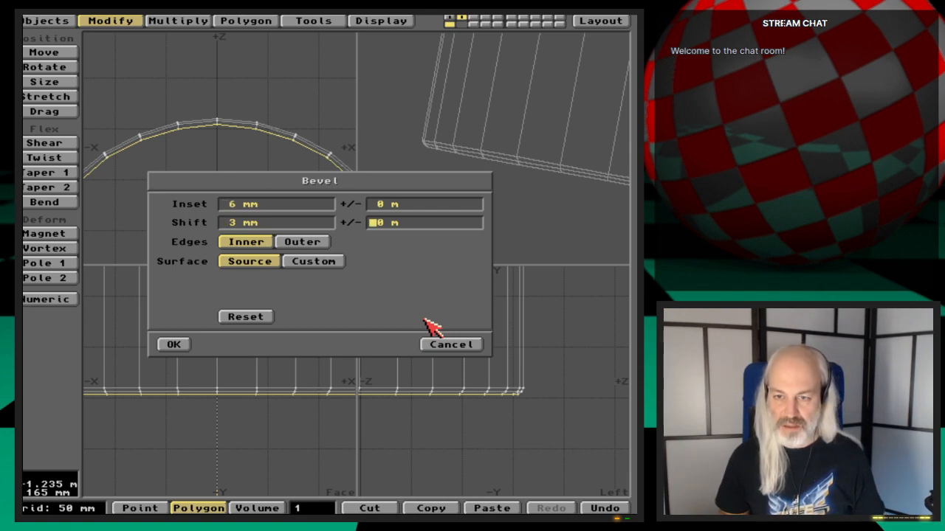
key(Return)
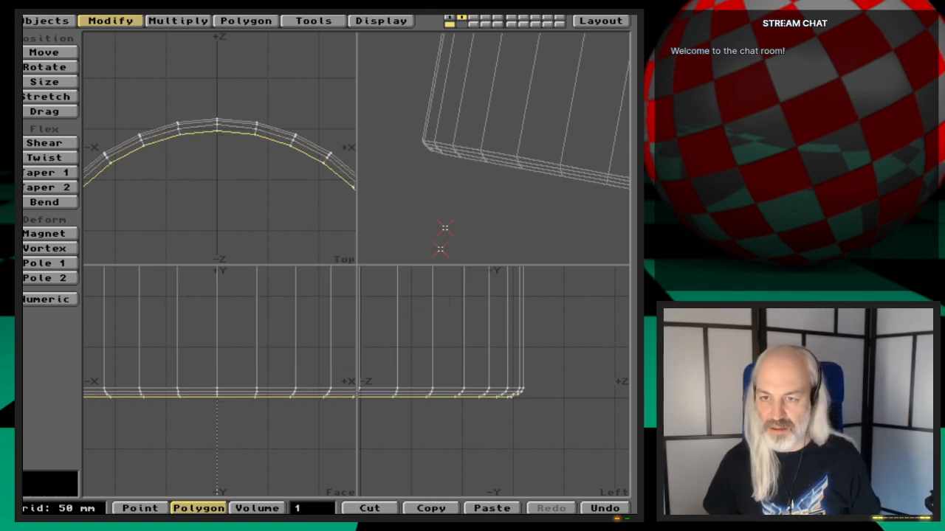
drag(538, 197, 539, 190)
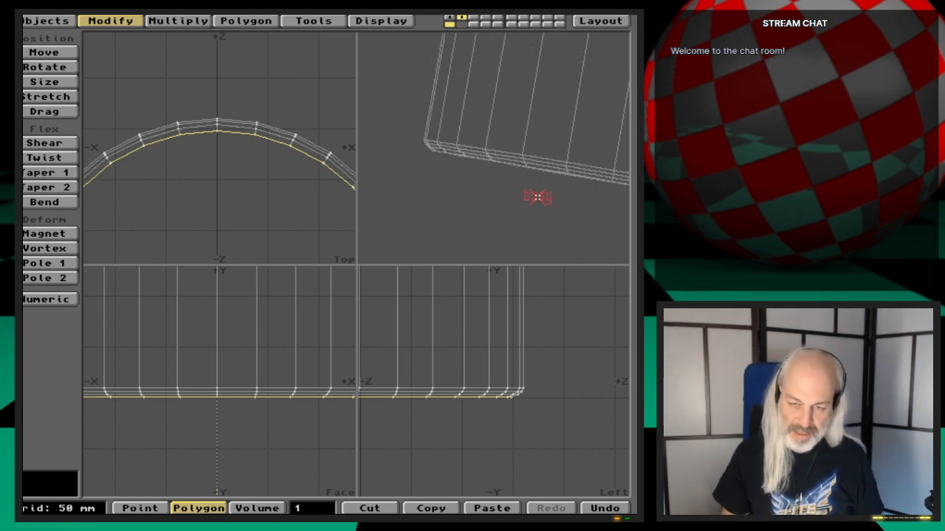
key(u)
Bevel the bottom polygon a third time with a 6 mm inset and a 2 mm shift
key(n)
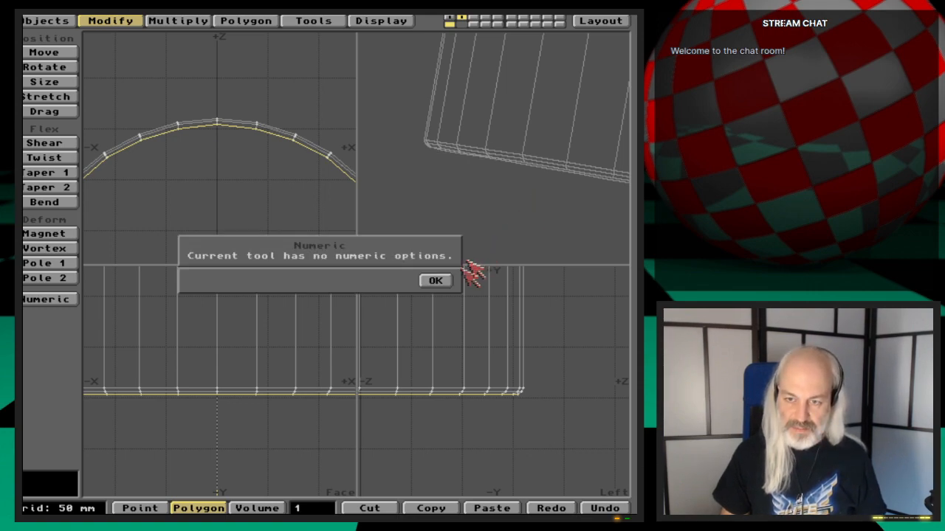
click(445, 277)
key(b)
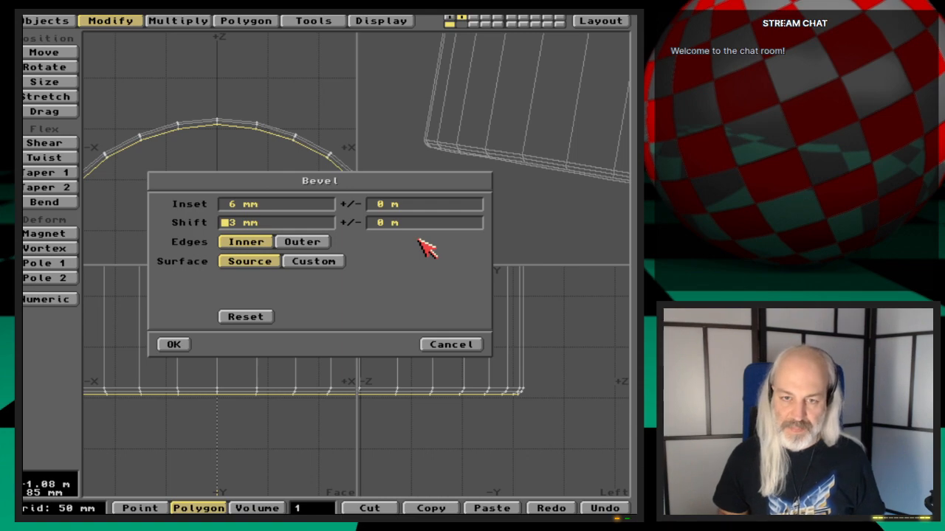
text(2)
key(Tab)
key(Return)
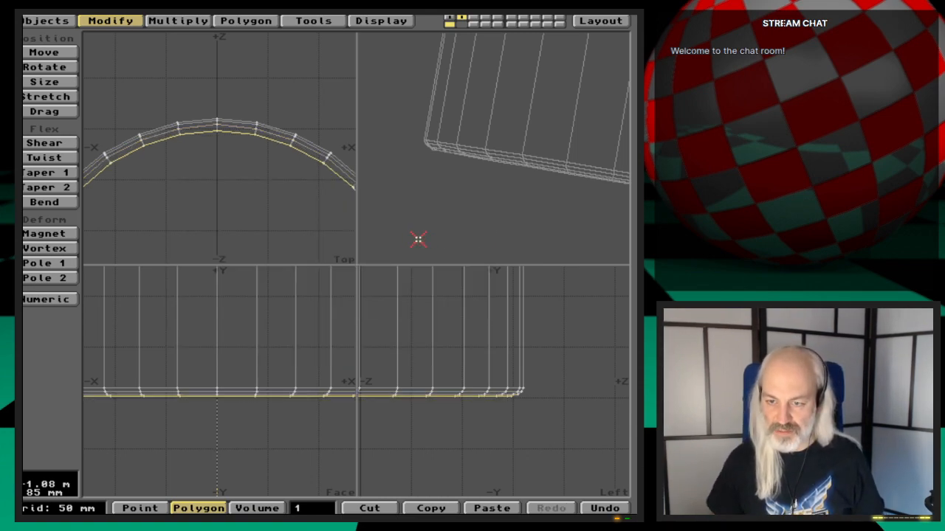
Examine the cylinder's rounded bottom edge up close and from several angles in the preview
drag(509, 205, 527, 186)
drag(499, 138, 516, 228)
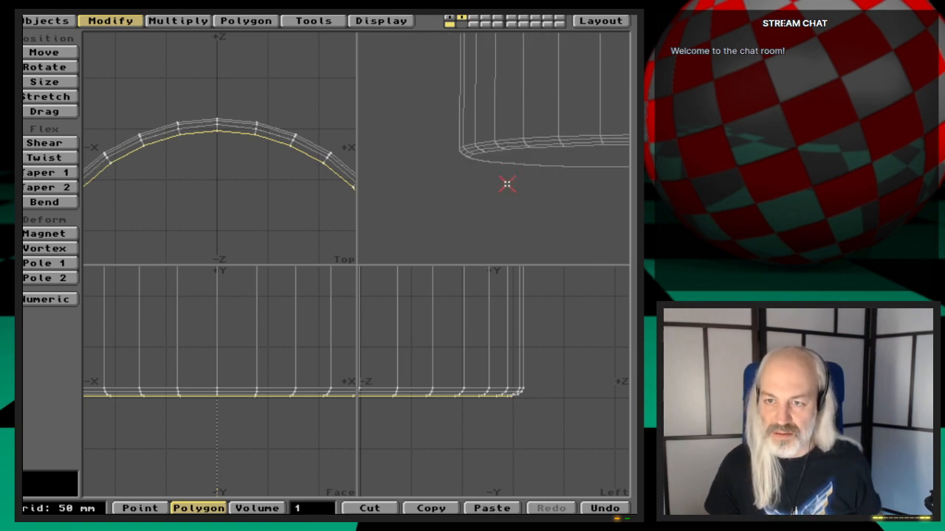
drag(507, 184, 530, 177)
key(period)
key(period)
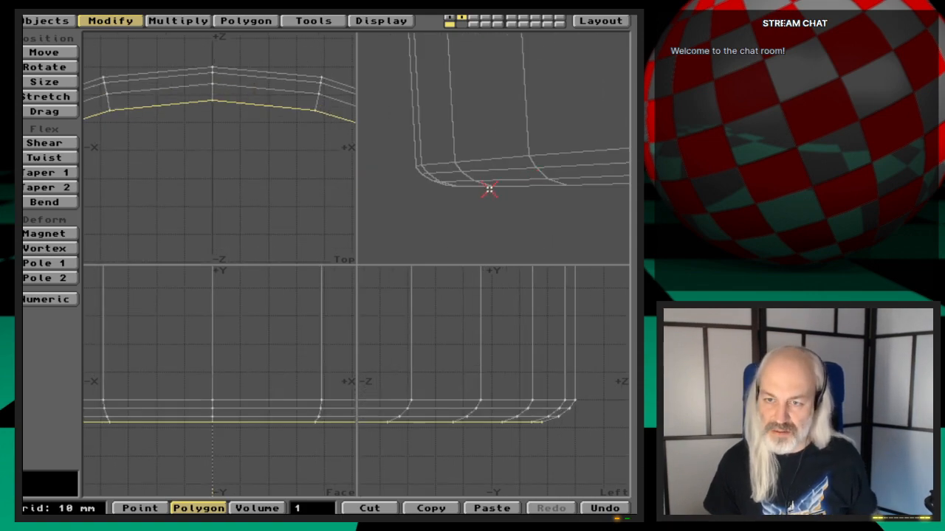
drag(542, 194, 513, 253)
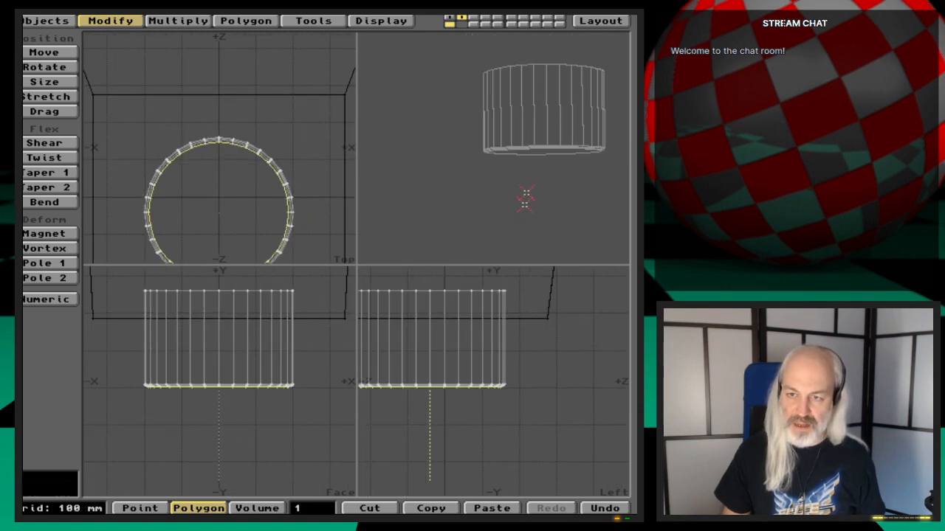
drag(525, 195, 536, 150)
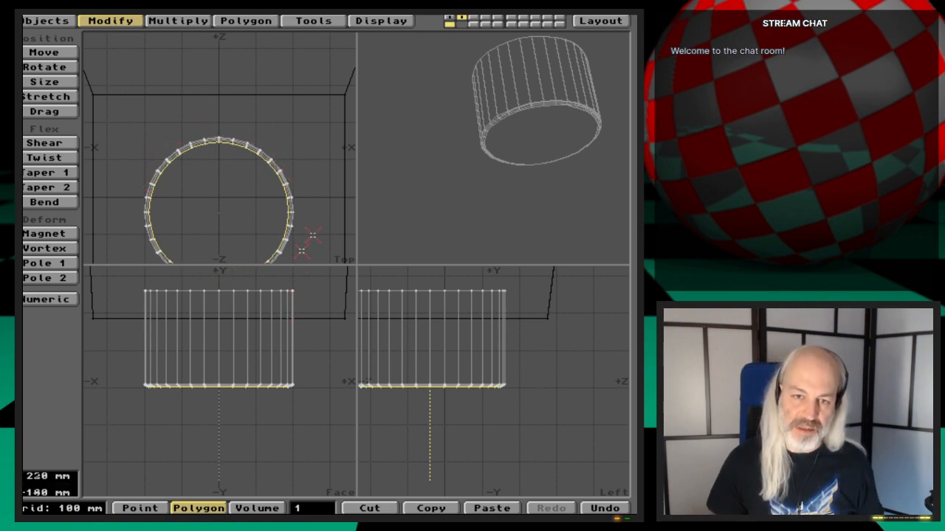
key(g)
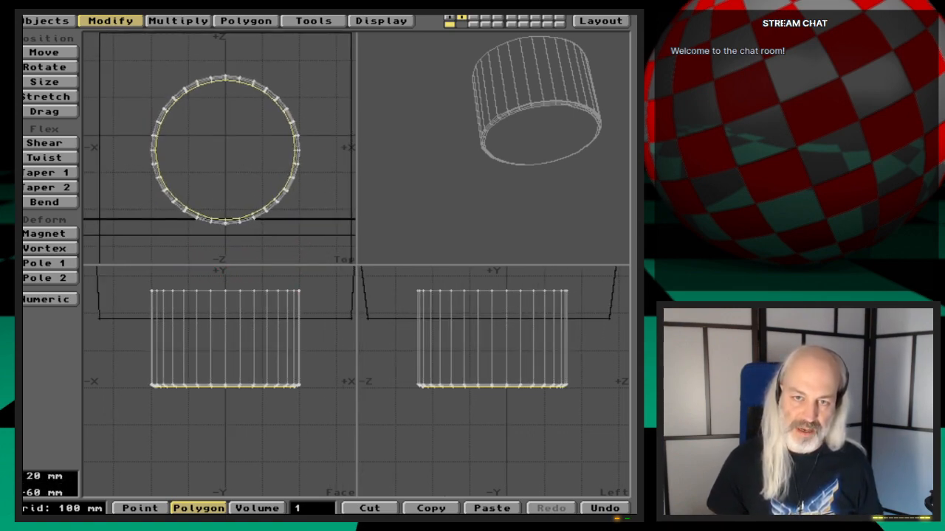
key(b)
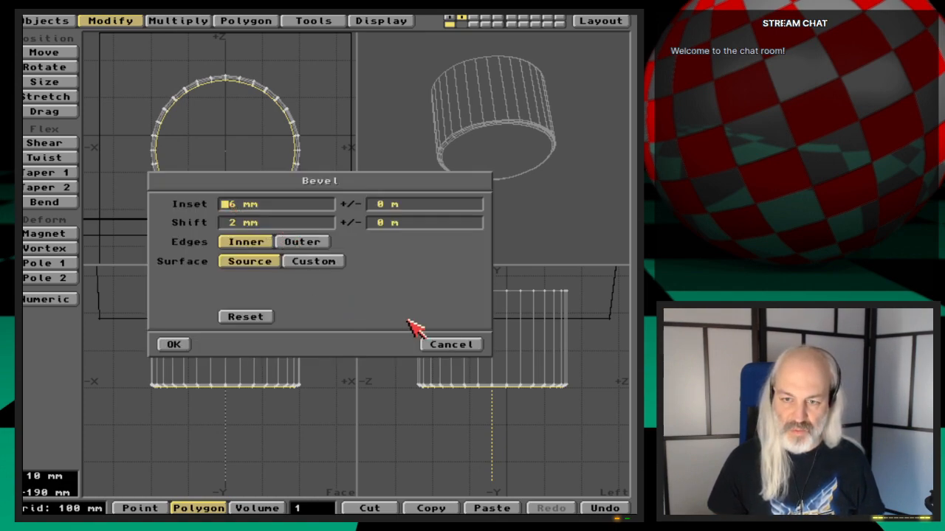
click(448, 347)
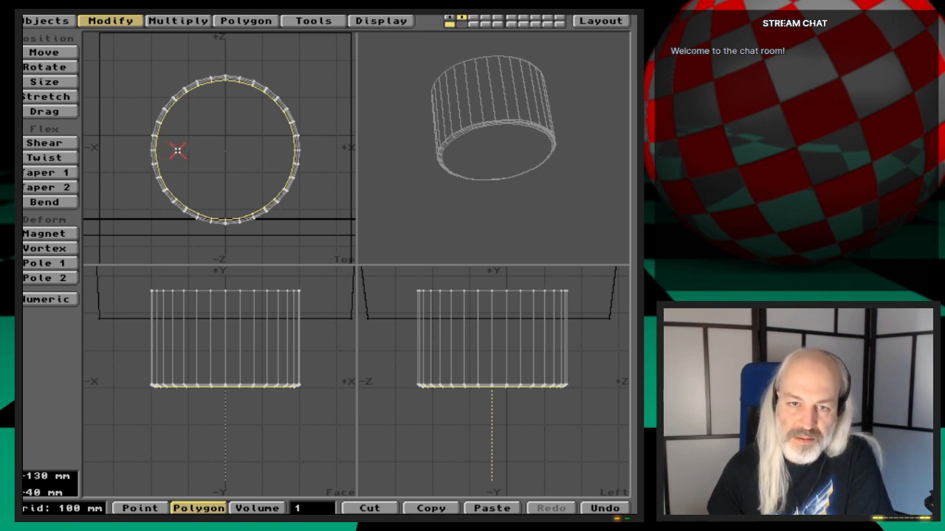
Measure a ring width inward from the bottom polygon's edge and bevel the polygon with a 70 mm inset and 0 shift
key(shift+m)
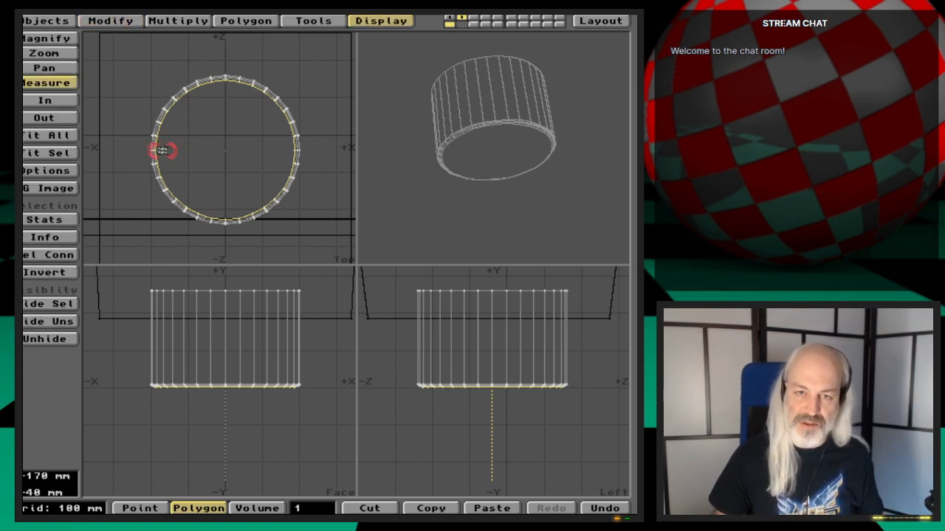
drag(155, 151, 182, 151)
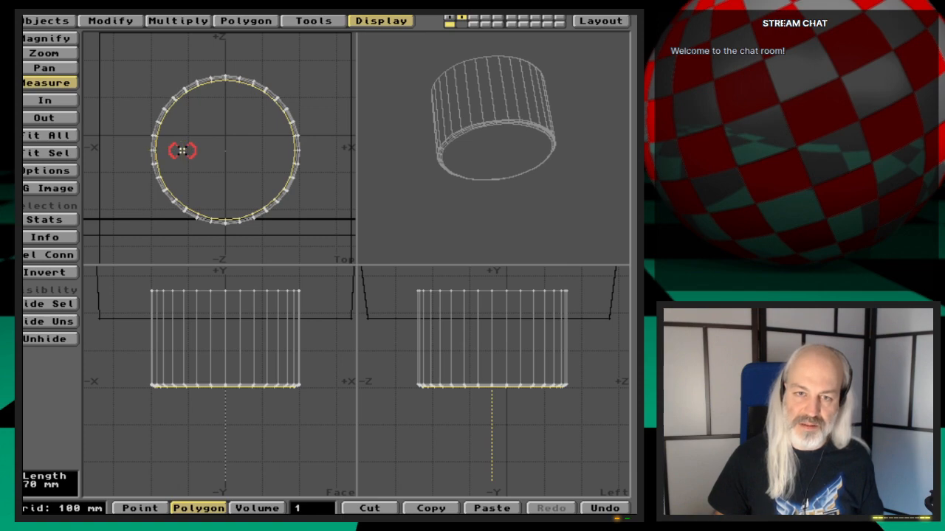
key(b)
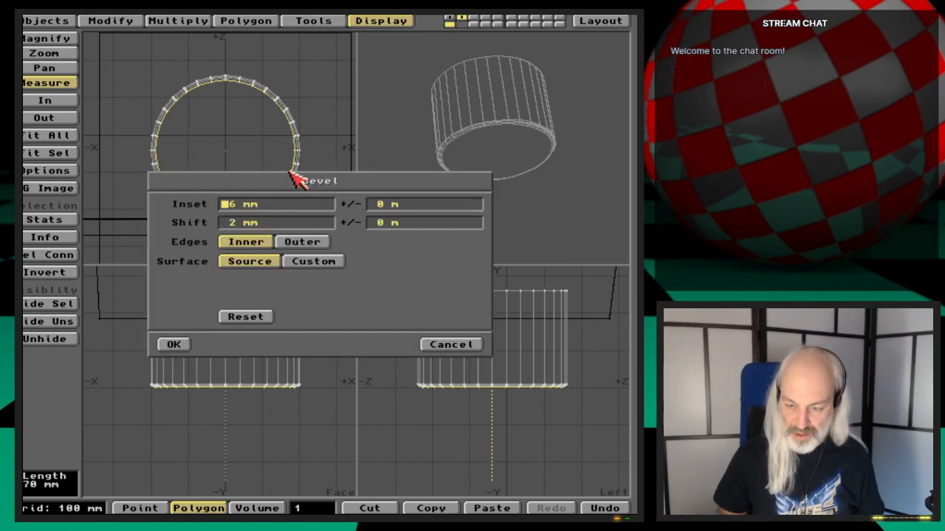
text(70)
key(Delete)
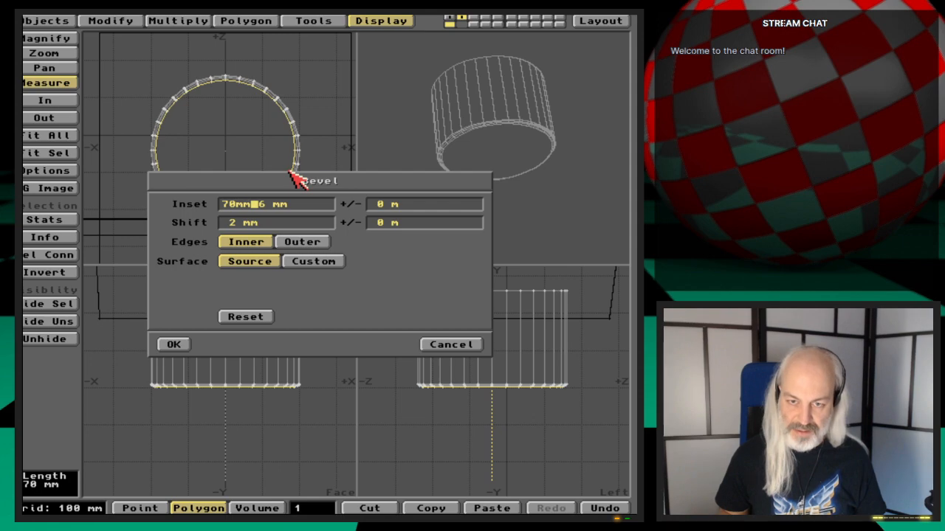
key(Tab)
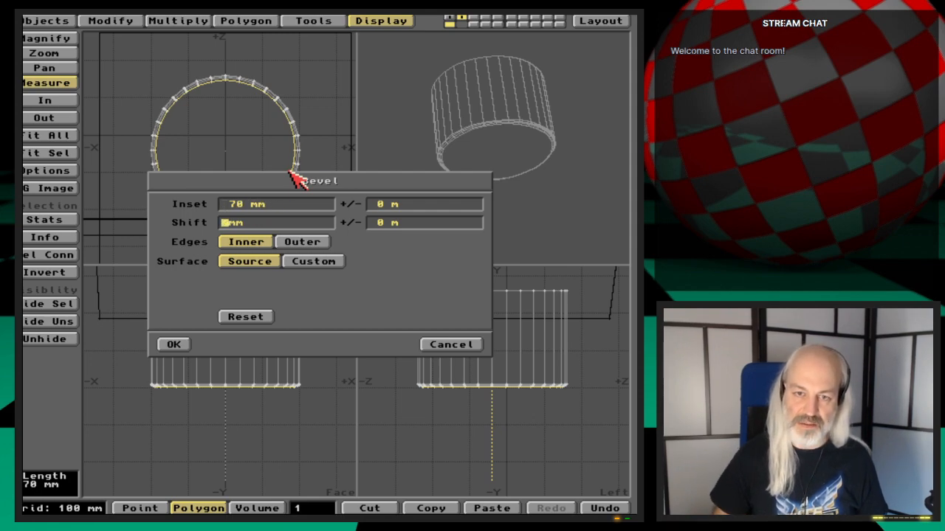
key(Return)
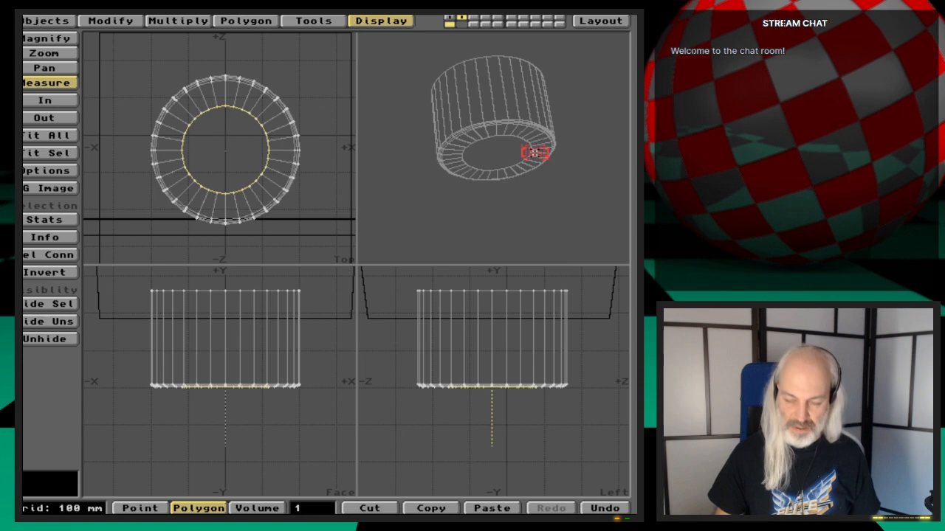
Bevel the inner bottom polygon with a 5 mm inset and a -5 mm shift to chamfer the hole's edge inward
key(period)
key(period)
drag(559, 180, 513, 191)
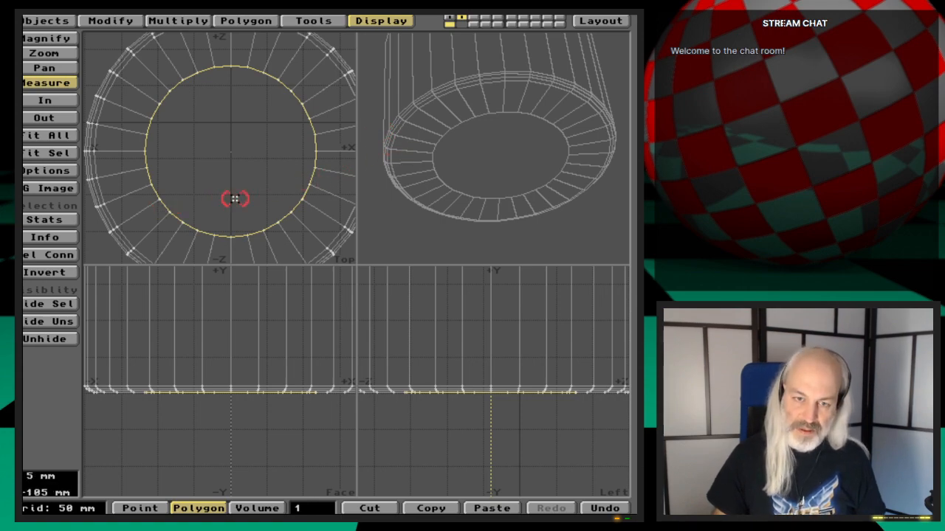
key(space)
key(b)
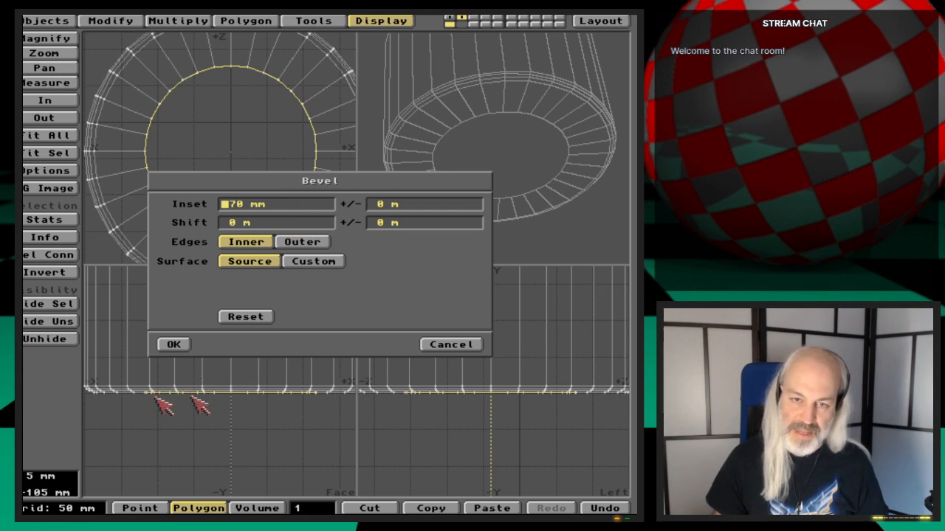
key(Delete)
key(Delete)
key(Delete)
key(Delete)
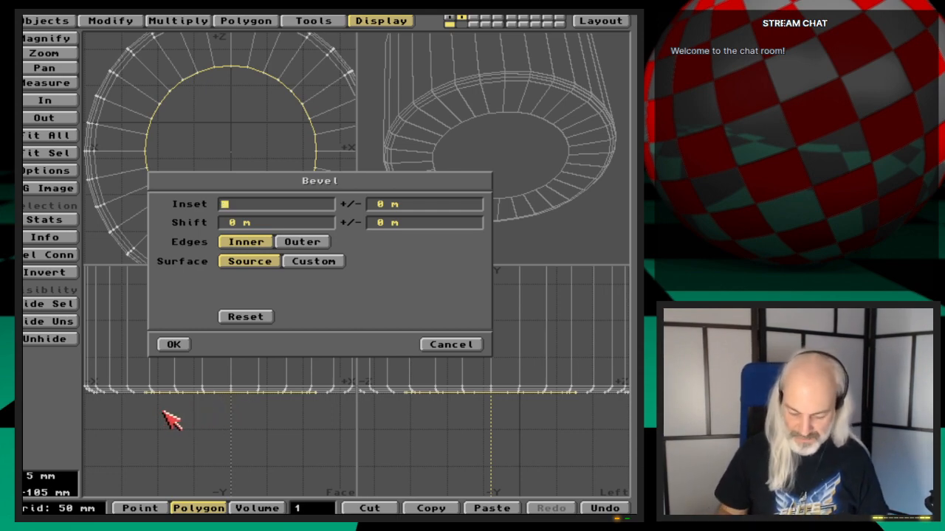
key(Tab)
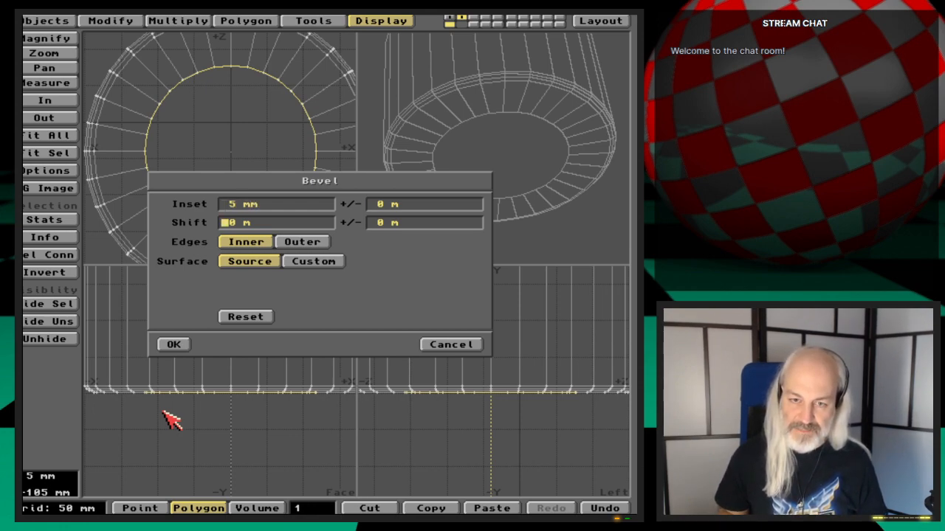
text(5)
key(Tab)
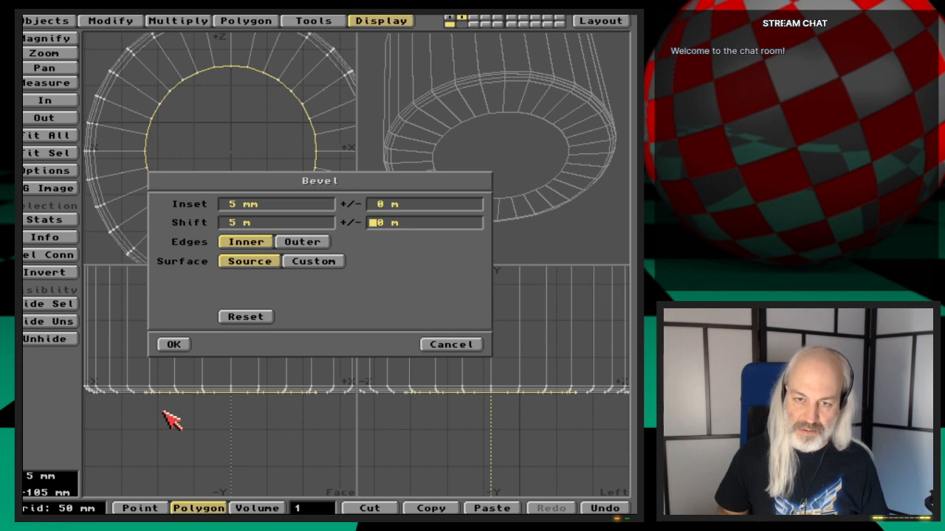
click(239, 222)
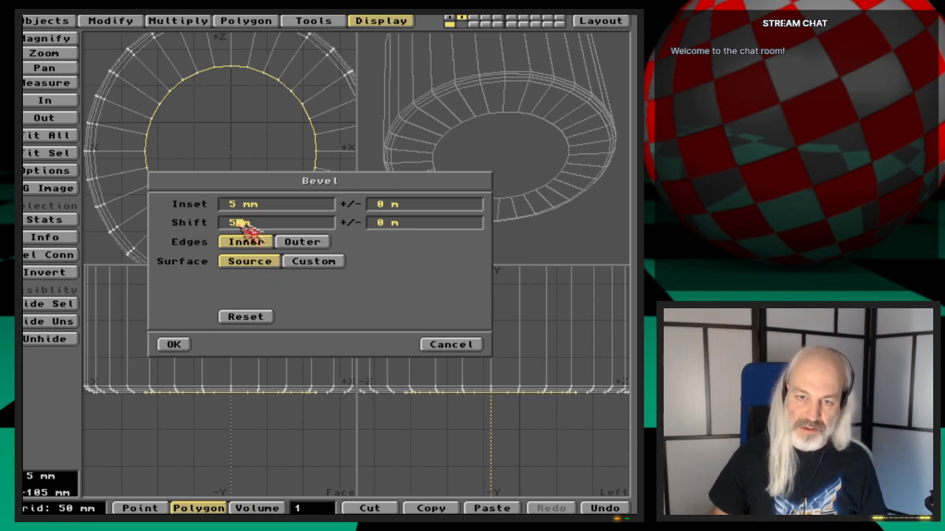
text(m m)
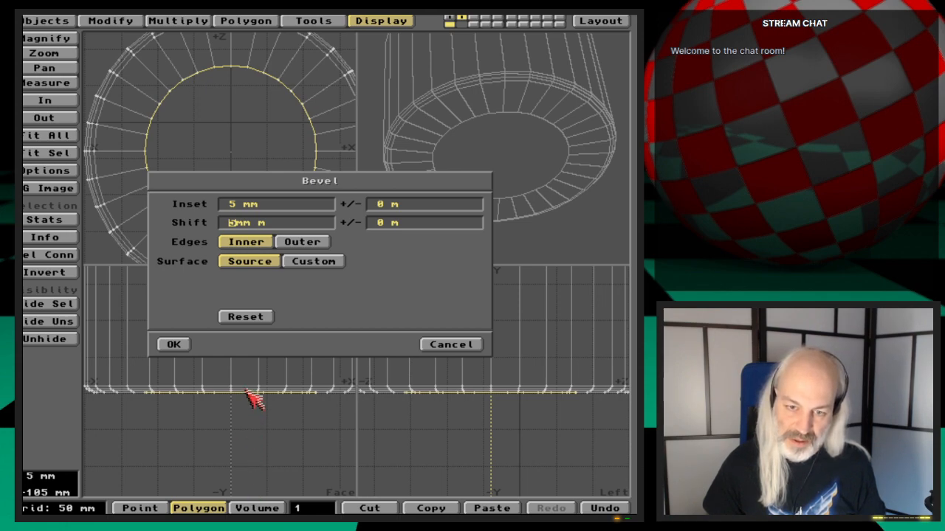
text(-5)
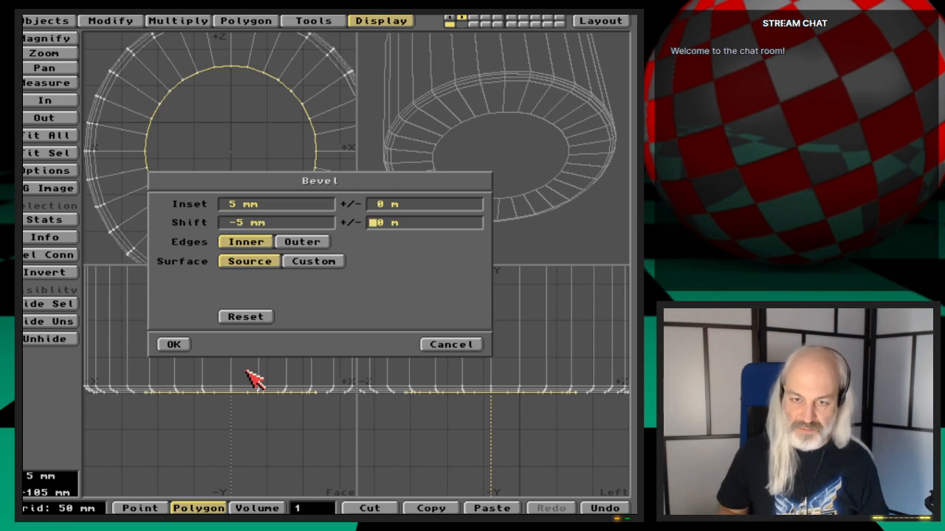
key(Return)
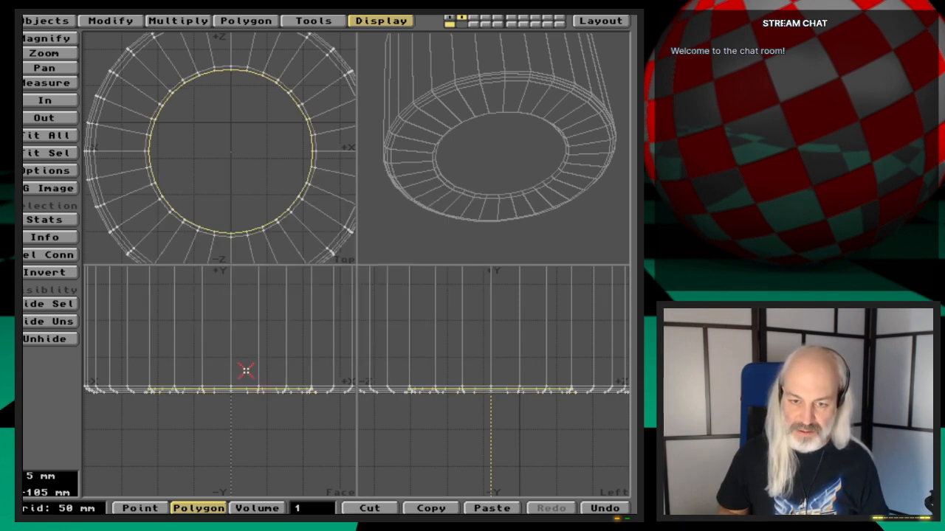
Sink the inner bottom polygon into the cylinder with a bevel of 0 inset and -50 mm shift
drag(508, 148, 502, 174)
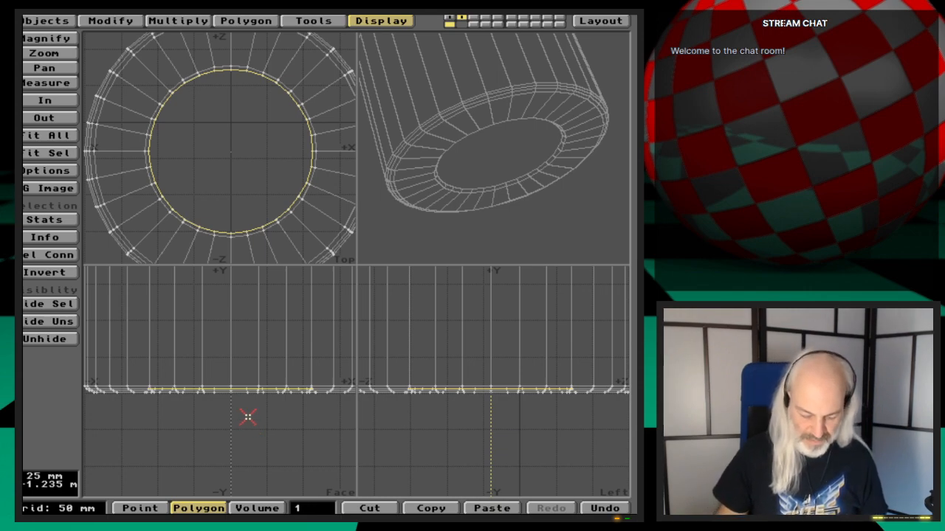
key(b)
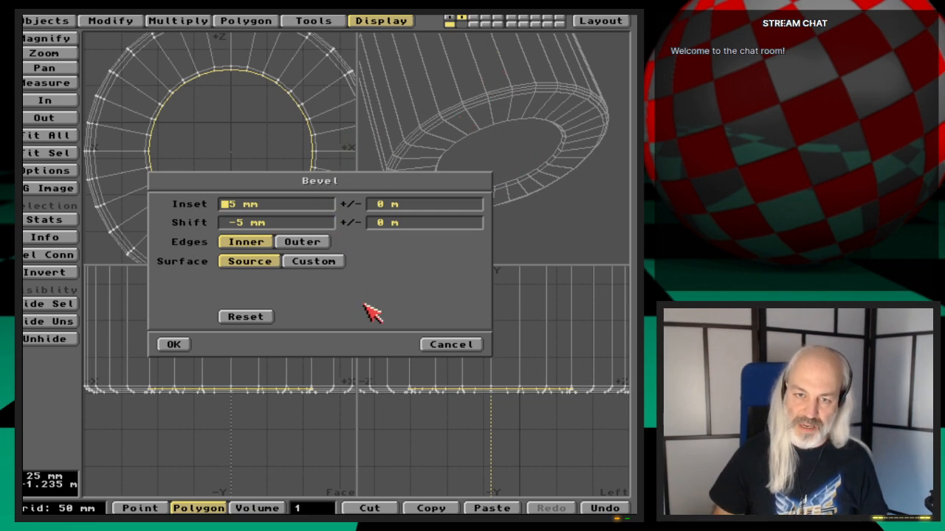
key(Delete)
key(Tab)
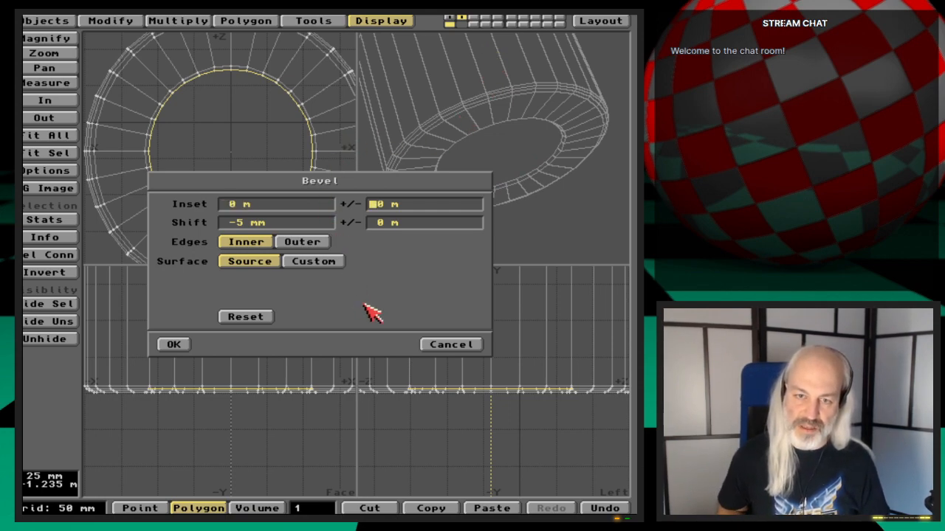
key(Tab)
key(Delete)
key(Delete)
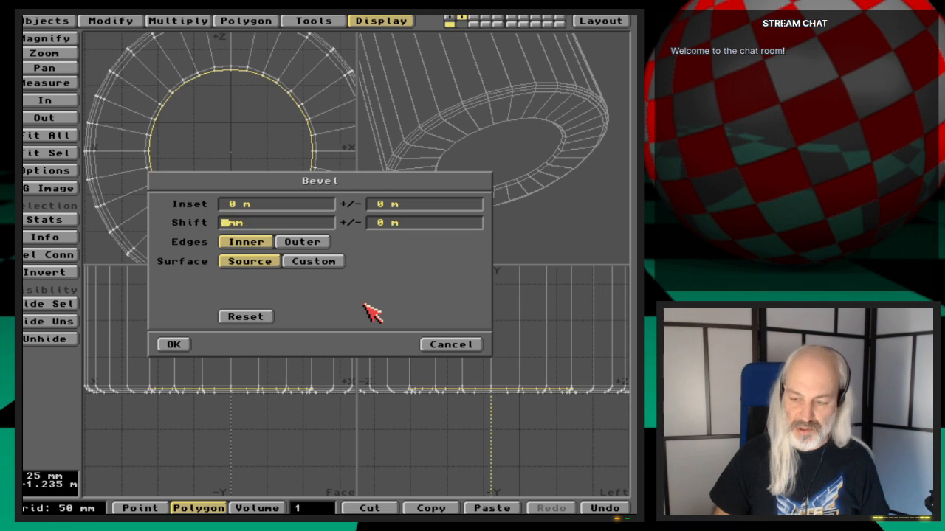
text(-)
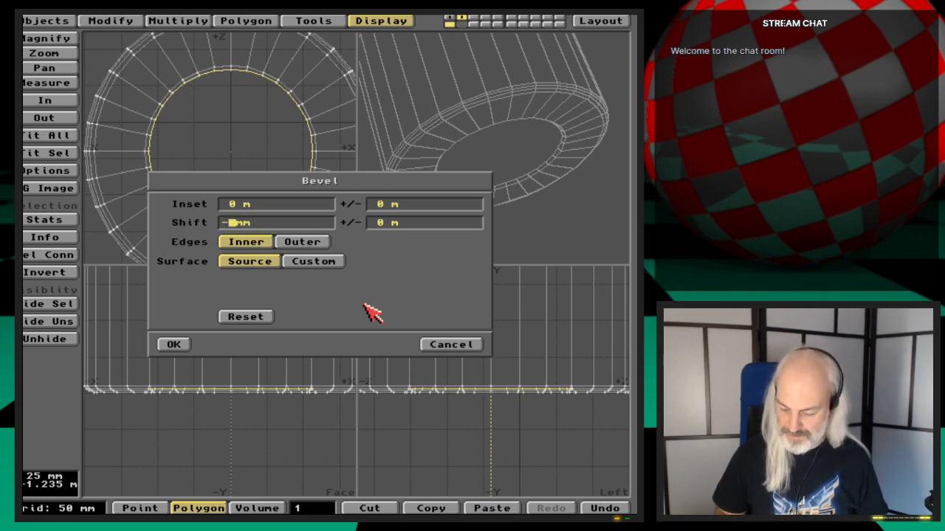
text(50)
key(Tab)
key(Return)
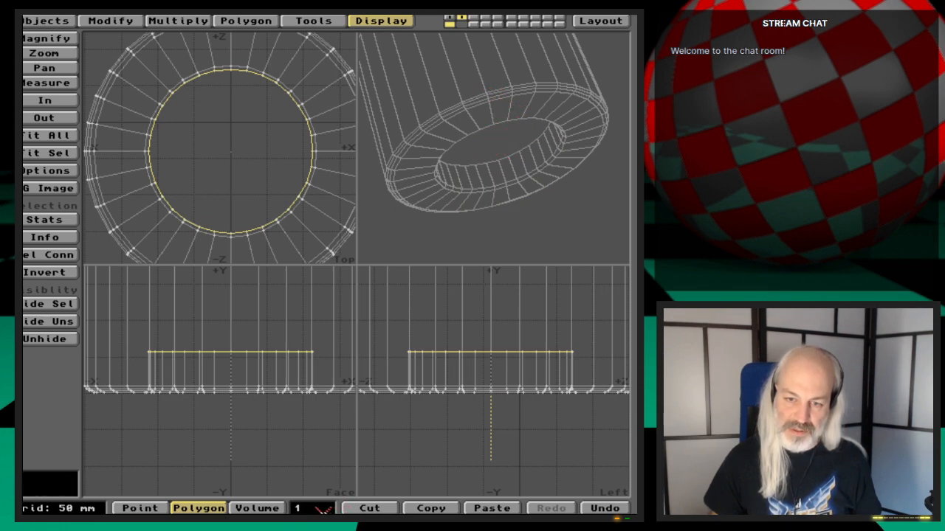
Deselect the recess's end polygon and view the whole cylinder with its hole
click(323, 514)
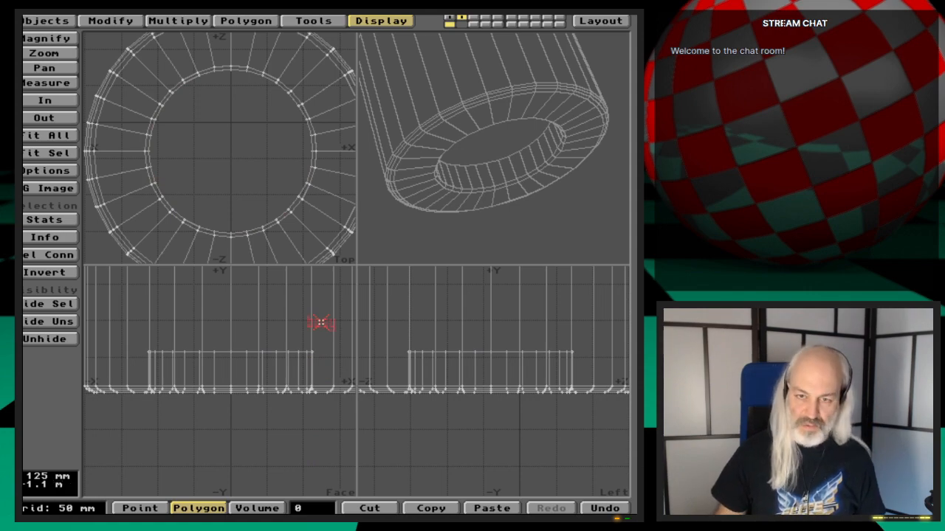
key(a)
key(a)
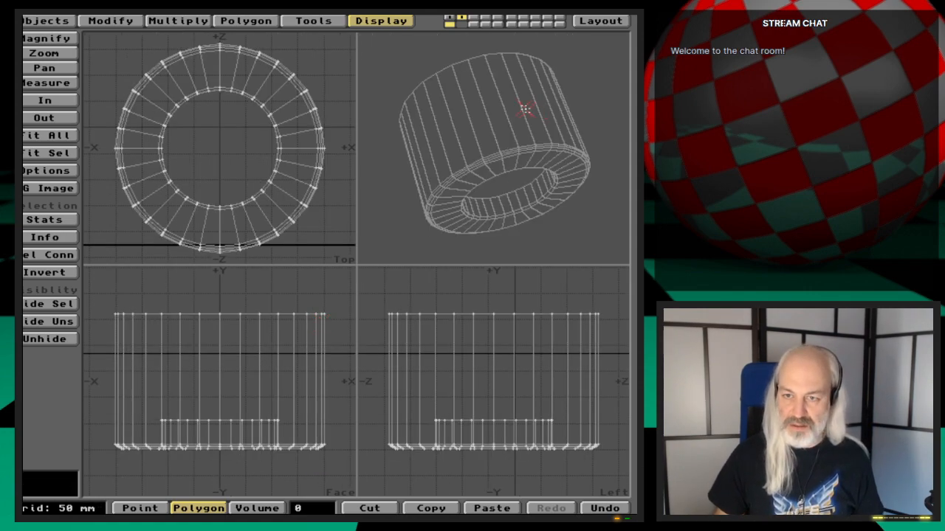
drag(525, 108, 517, 155)
Define a surface for the cylinder based on Gear-upperLeg and name it Gear-upperLeg2
key(q)
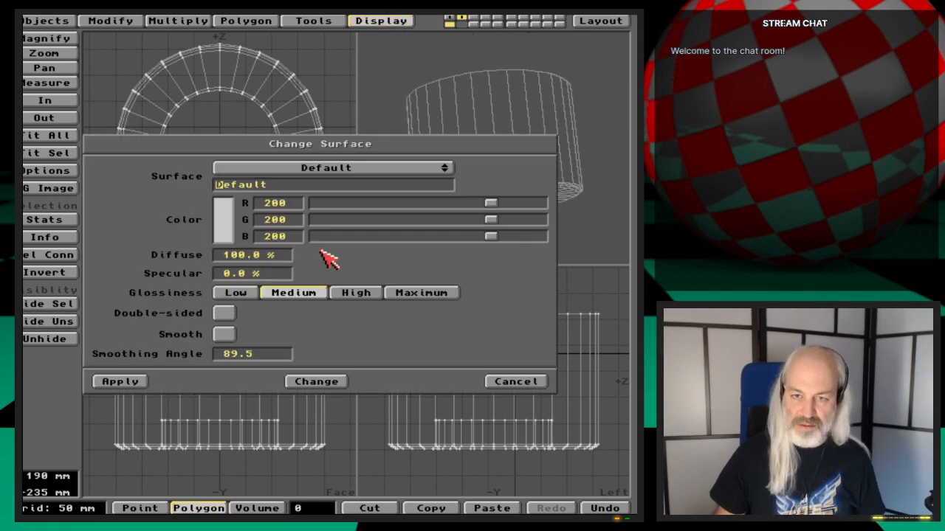
click(369, 171)
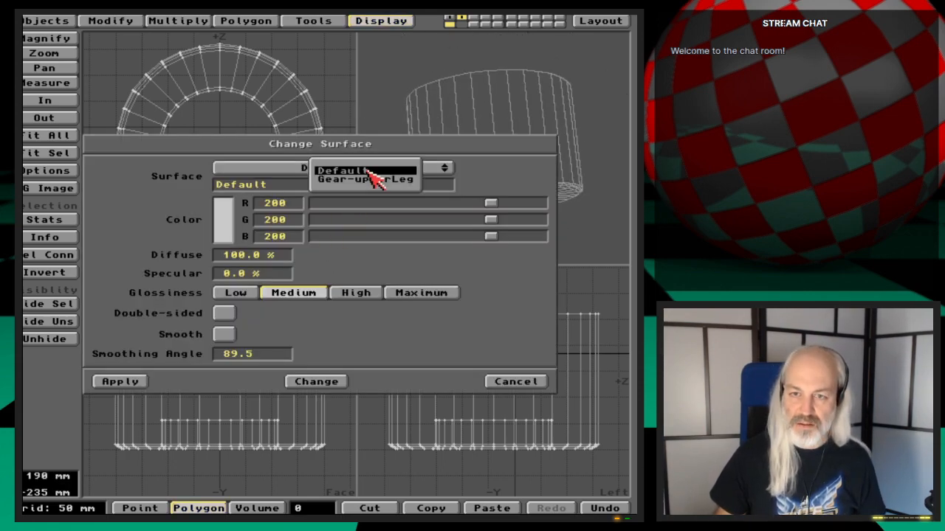
click(415, 182)
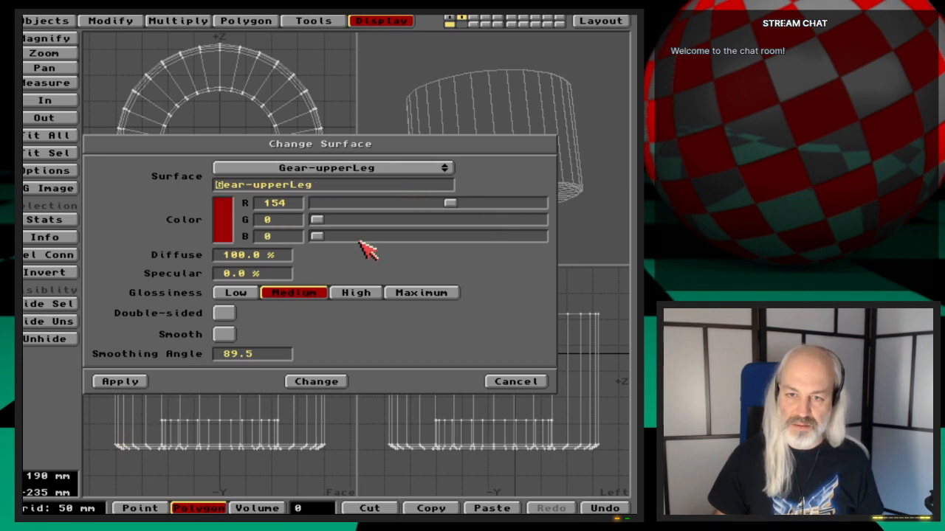
click(383, 186)
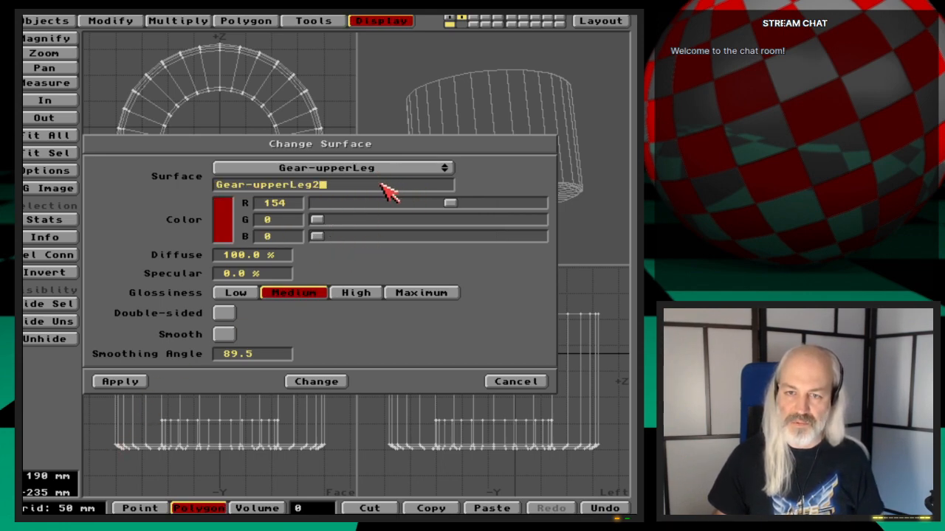
text(2)
Set the Gear-upperLeg2 surface color to light grey with R, G and B at 210
drag(455, 205, 496, 205)
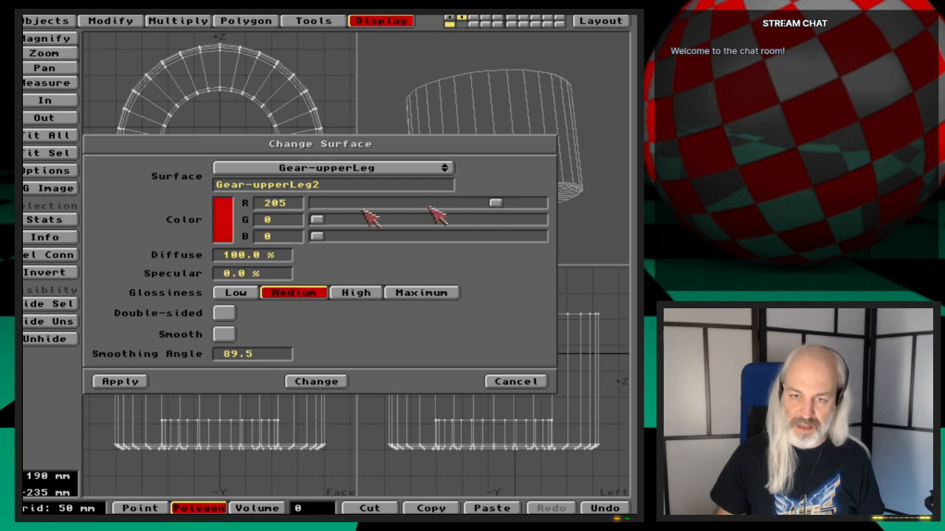
click(266, 204)
text(210)
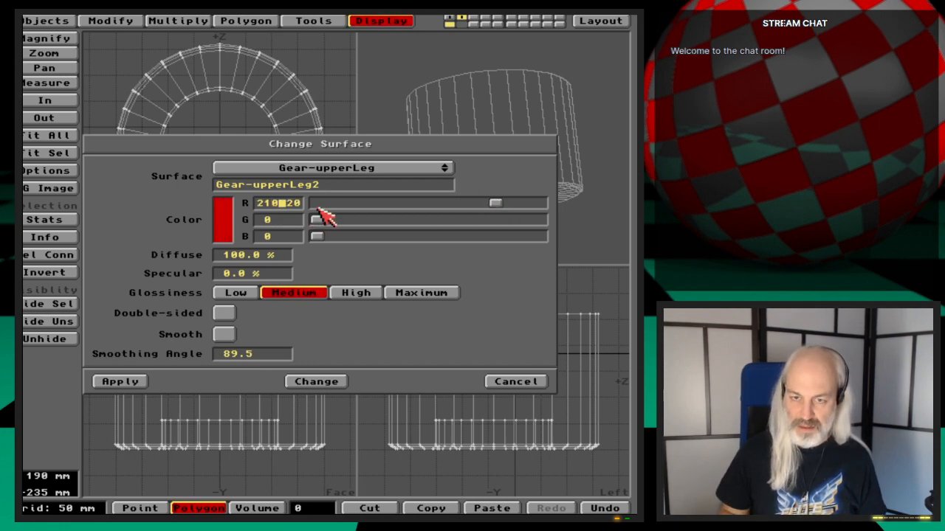
key(Tab)
text(210)
key(Tab)
text(210)
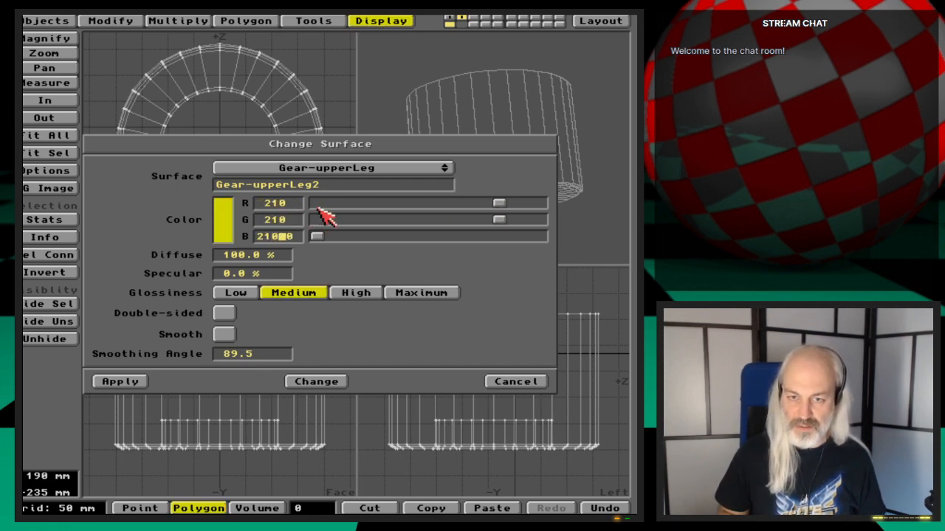
key(Tab)
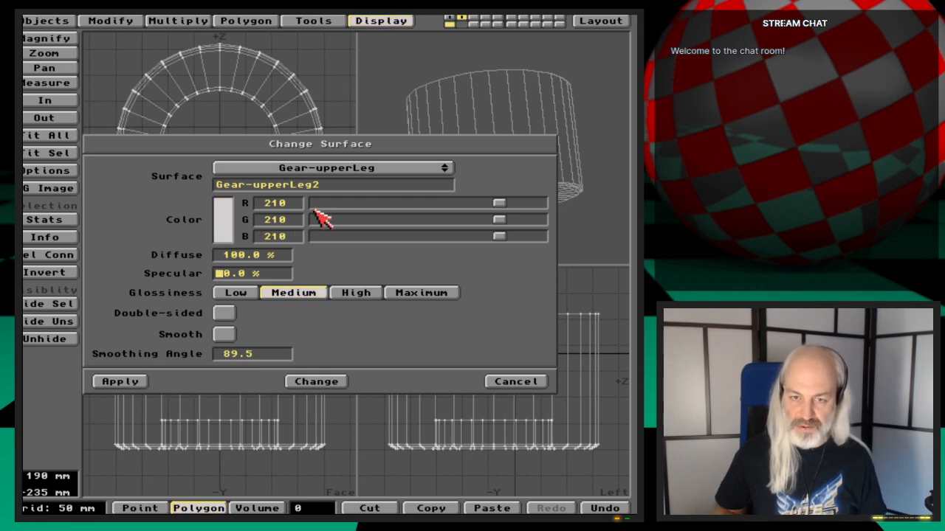
Set the Gear-upperLeg2 surface to 100% specular with High glossiness, enable smoothing and apply it to the cylinder
text(100)
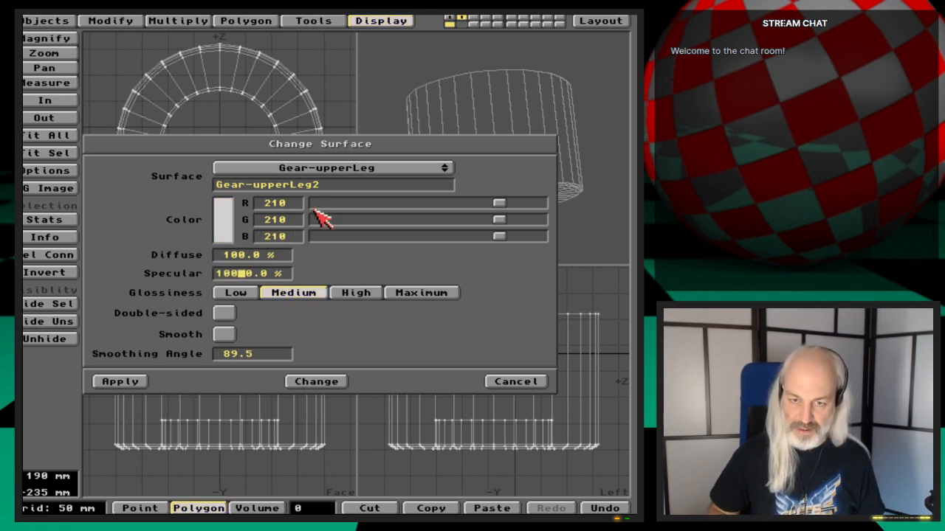
key(Tab)
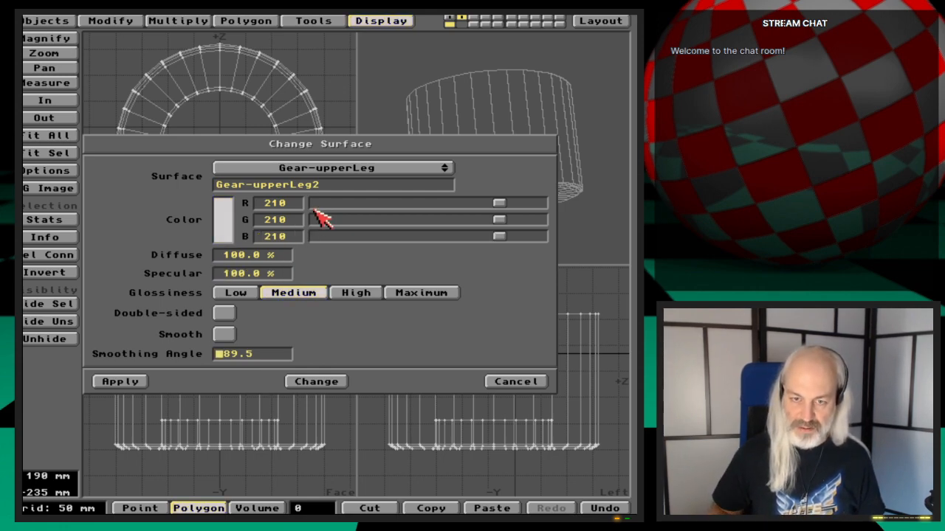
click(344, 294)
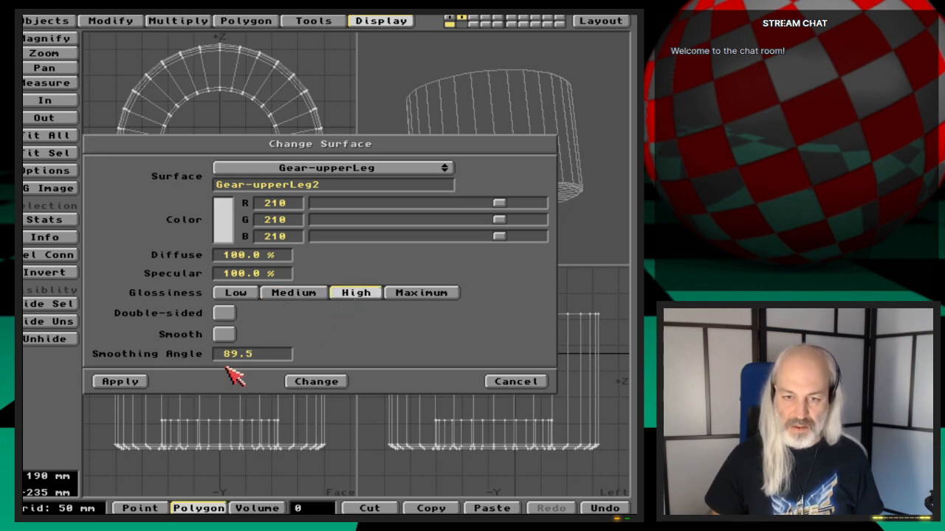
click(224, 334)
click(135, 382)
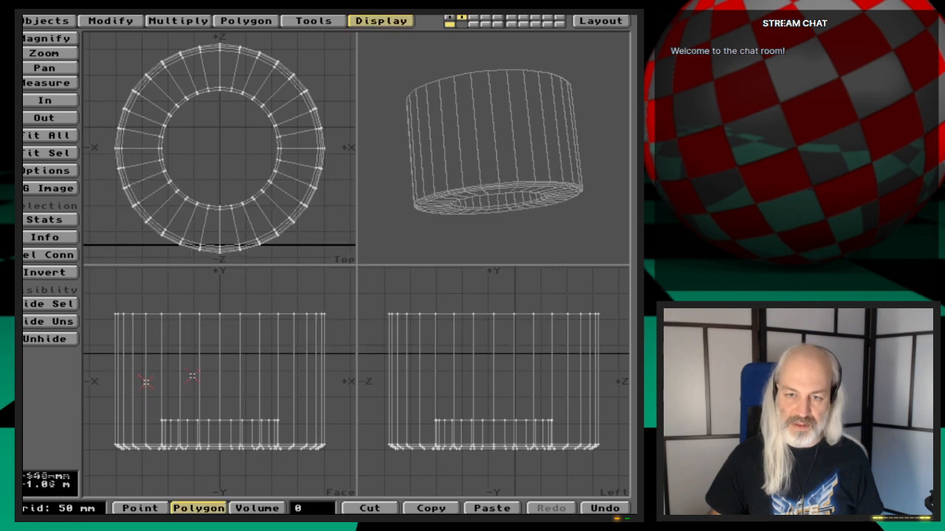
Save the object as Gear_upperLeg2_st1, overwriting the existing file
drag(508, 234, 552, 231)
key(s)
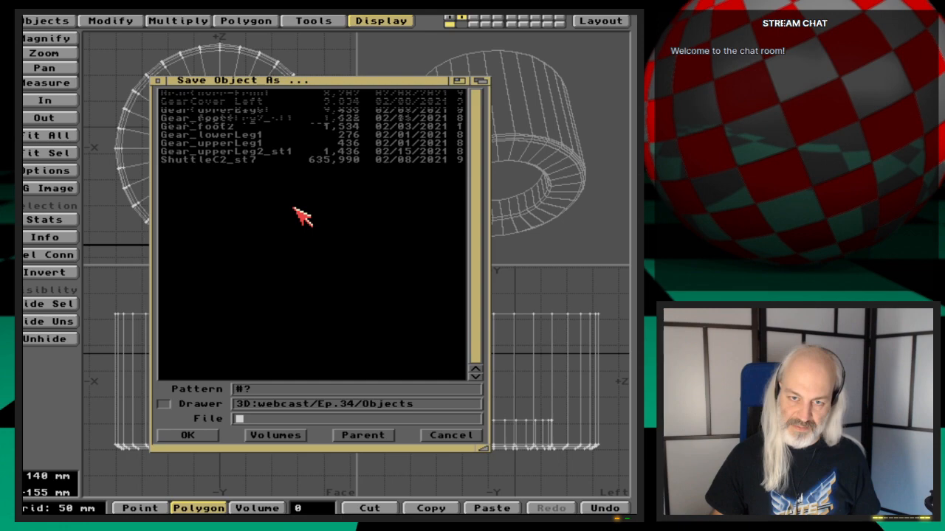
click(289, 152)
click(186, 435)
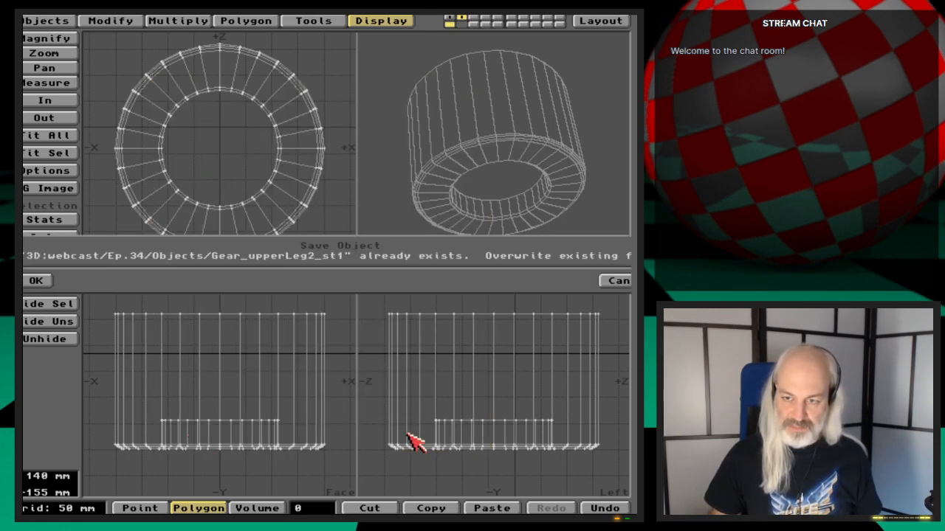
click(37, 282)
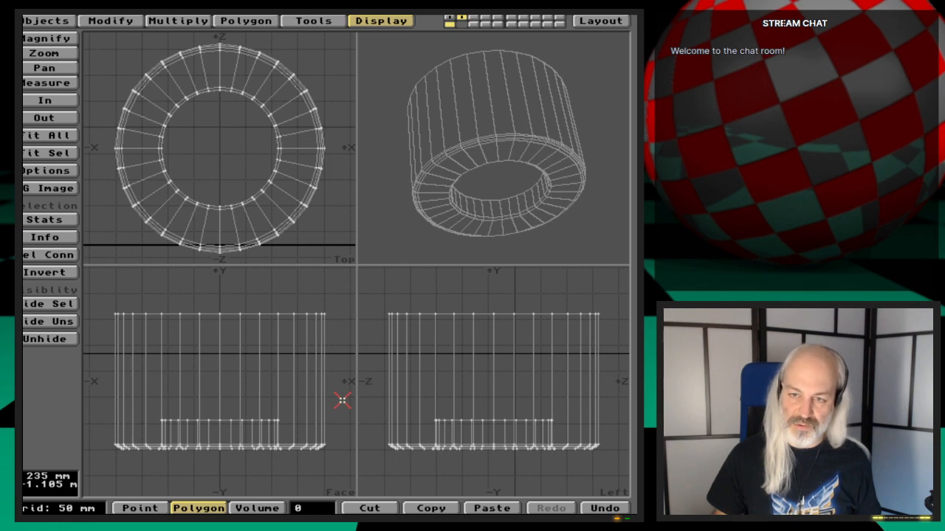
Select only the cylinder's top end polygon, inside the lower end of the background leg
key(comma)
key(comma)
key(comma)
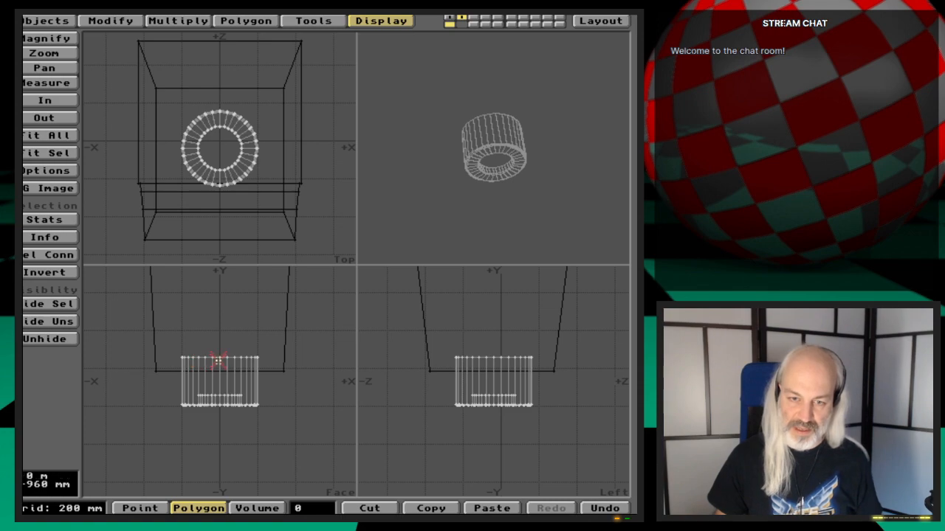
click(219, 358)
click(222, 384)
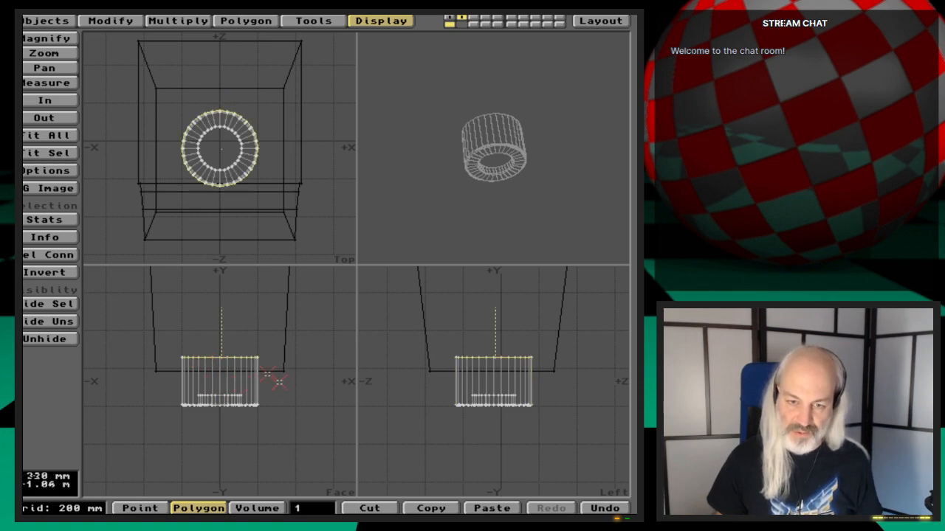
key(.)
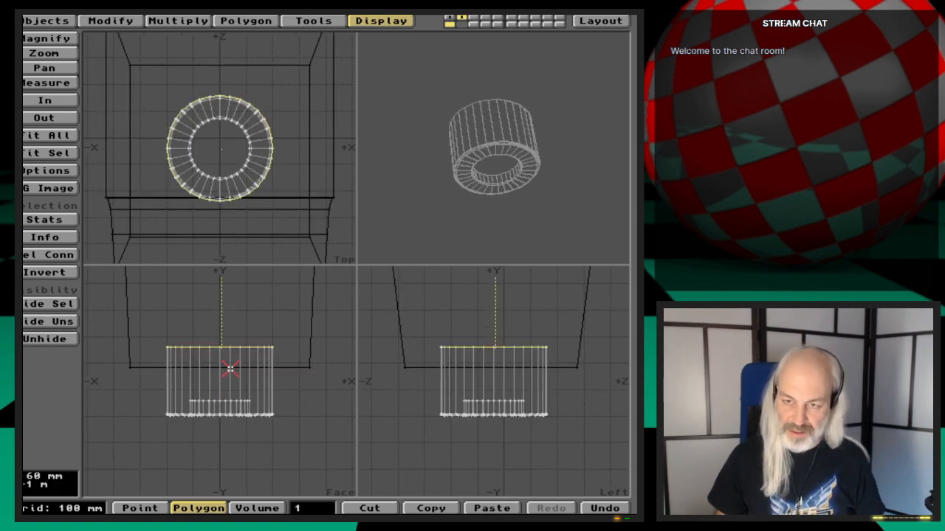
key(.)
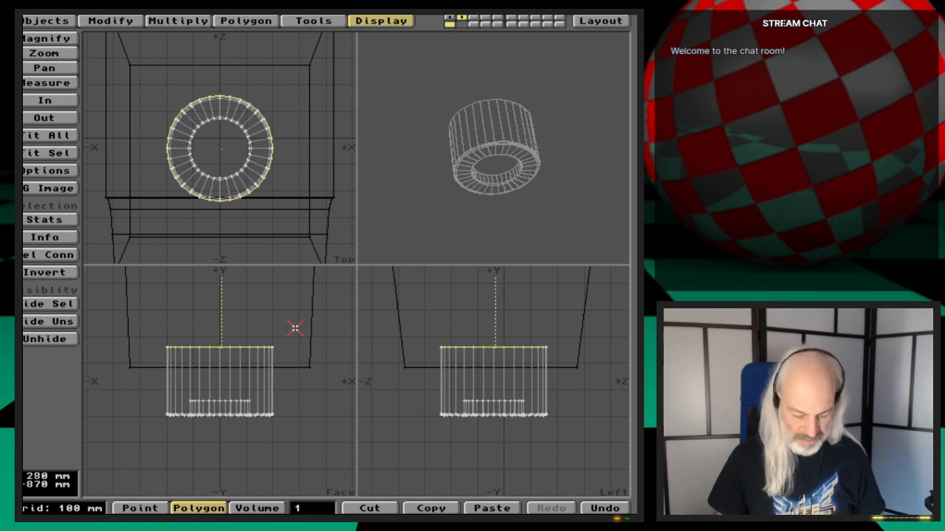
Try beveling the cylinder's top polygon with a -5 mm inset and -50 mm shift, and undo it
key(b)
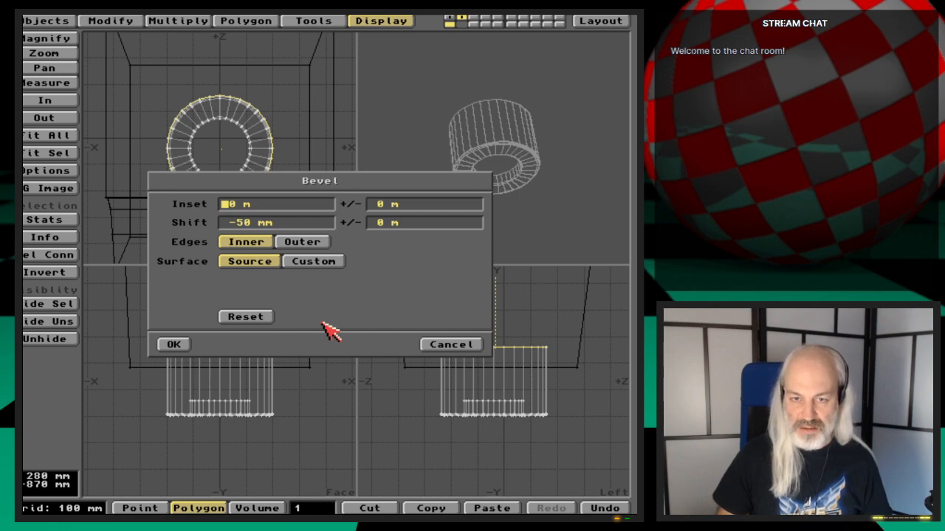
key(Delete)
key(Delete)
key(Delete)
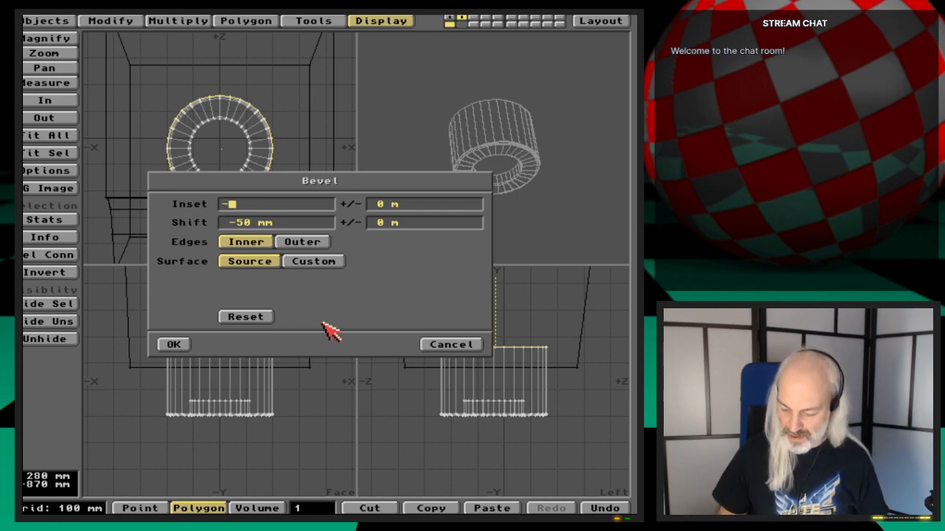
text(-5mm)
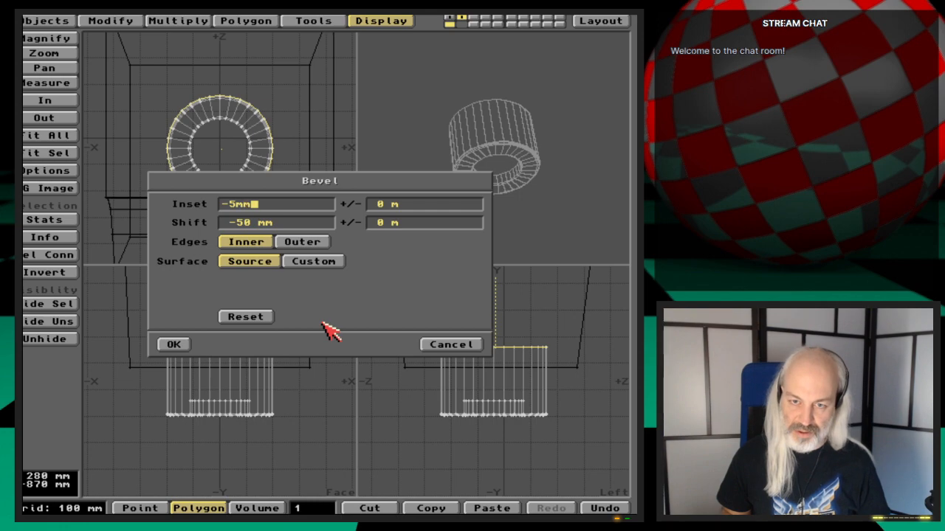
key(Tab)
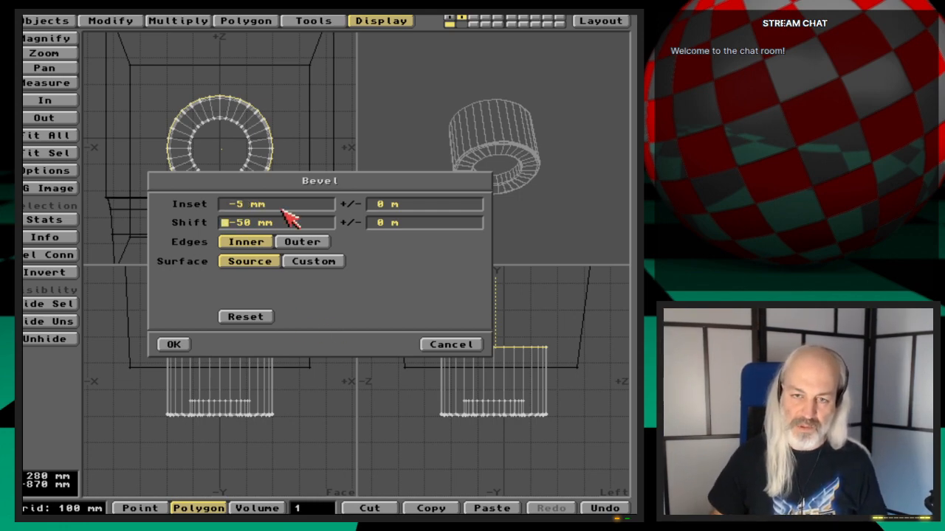
click(175, 345)
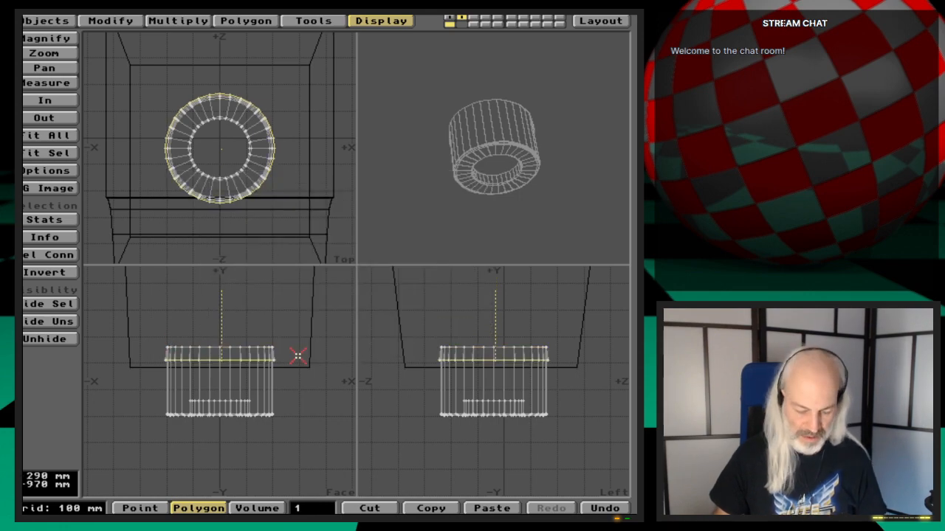
key(u)
Try beveling the cylinder's top polygon outward with a -5 mm inset and 50 mm shift
key(b)
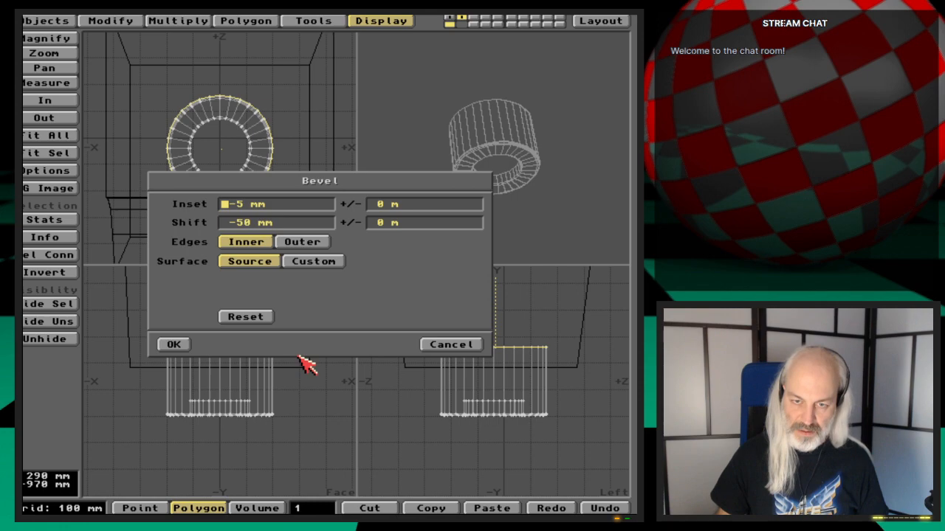
key(Tab)
key(Tab)
key(Delete)
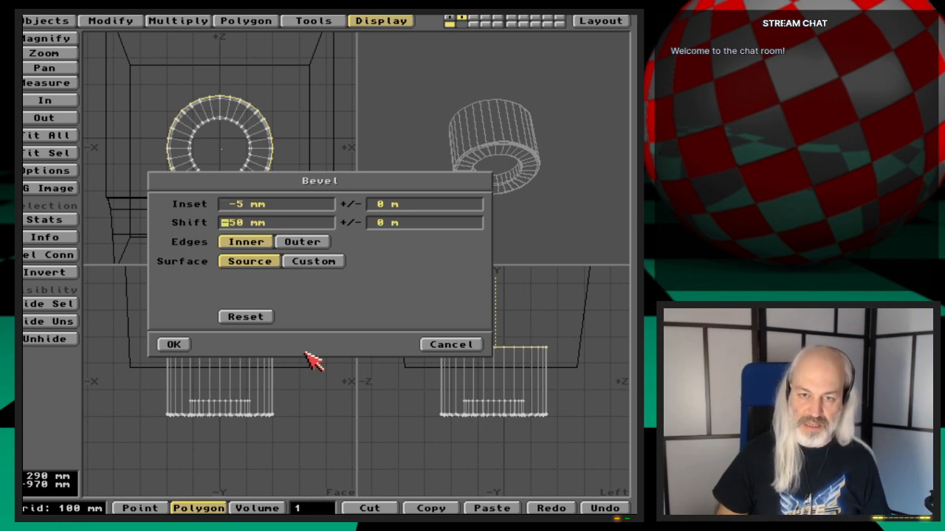
key(Tab)
key(Return)
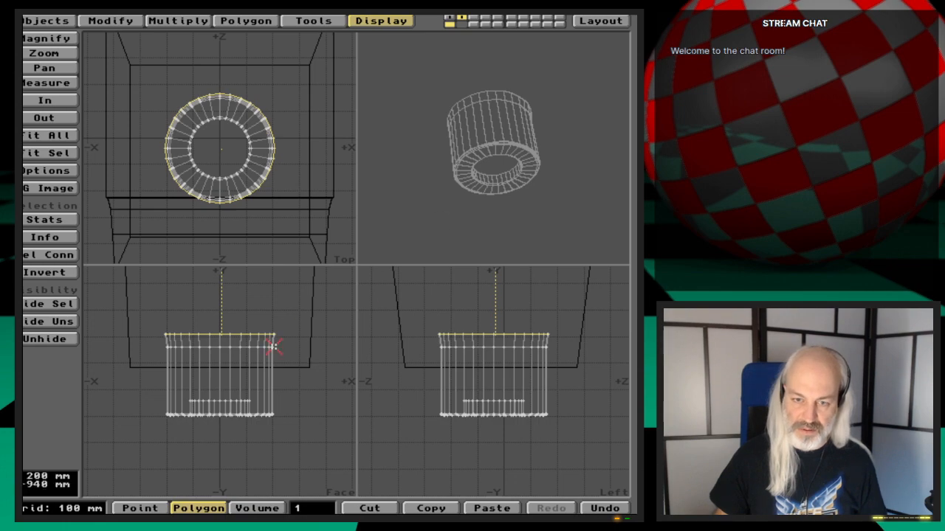
Inspect the flared upper rim up close and from the side, and undo the bevel with the 50 mm shift
key(g)
key(period)
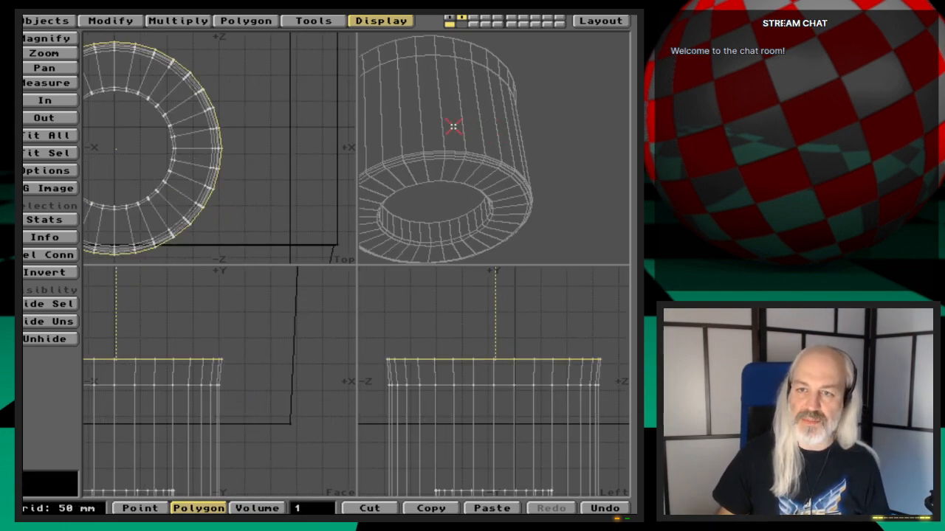
key(g)
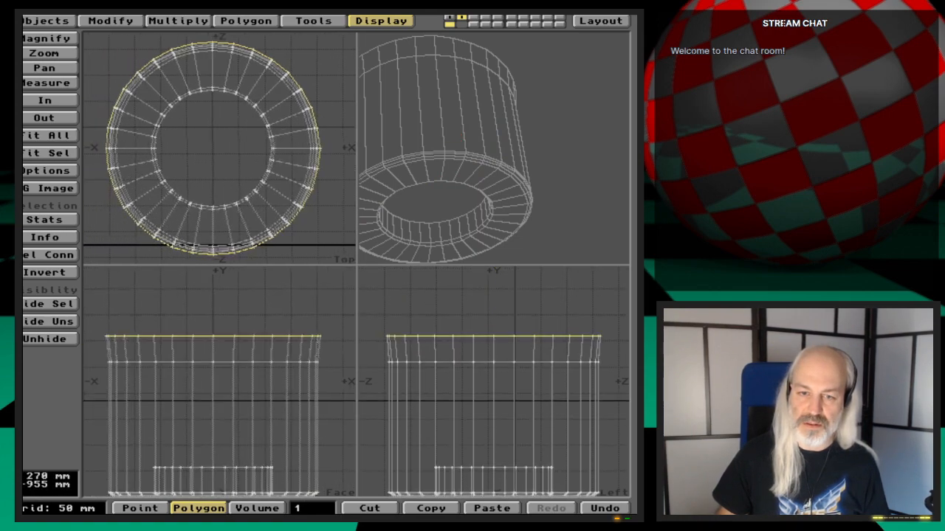
drag(468, 156, 477, 120)
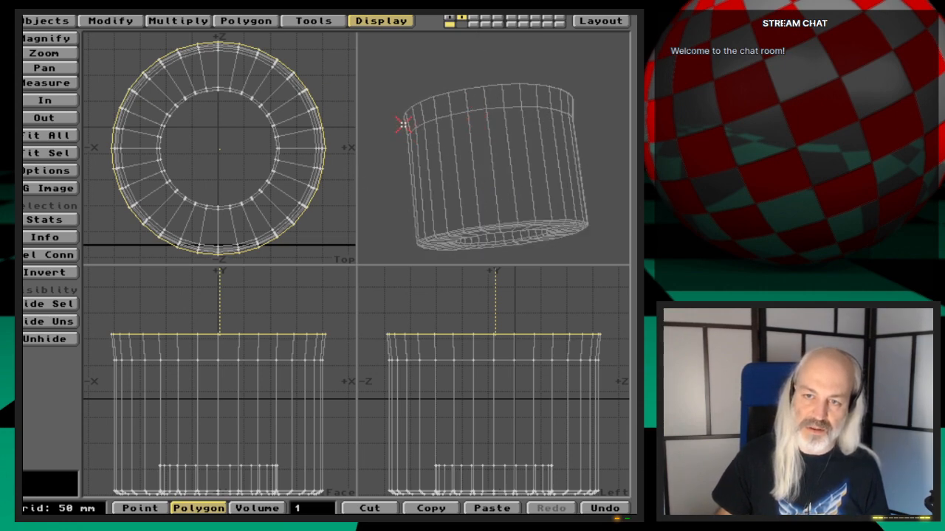
key(u)
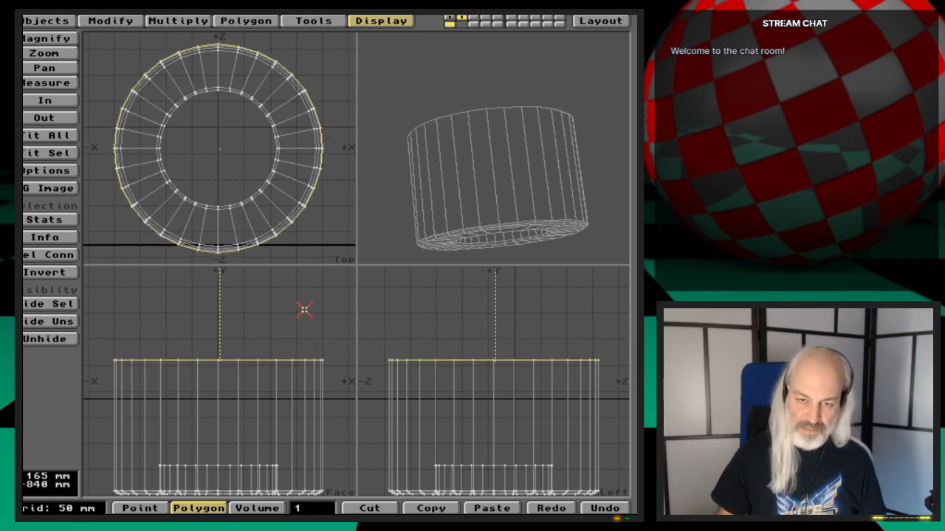
Try beveling the cylinder's top polygon with a -5 mm inset and 5 mm shift
key(b)
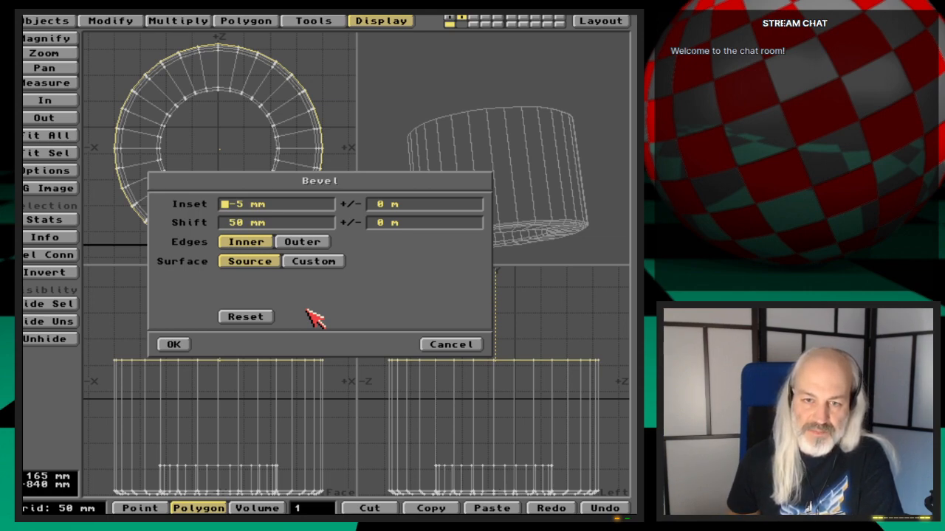
key(Tab)
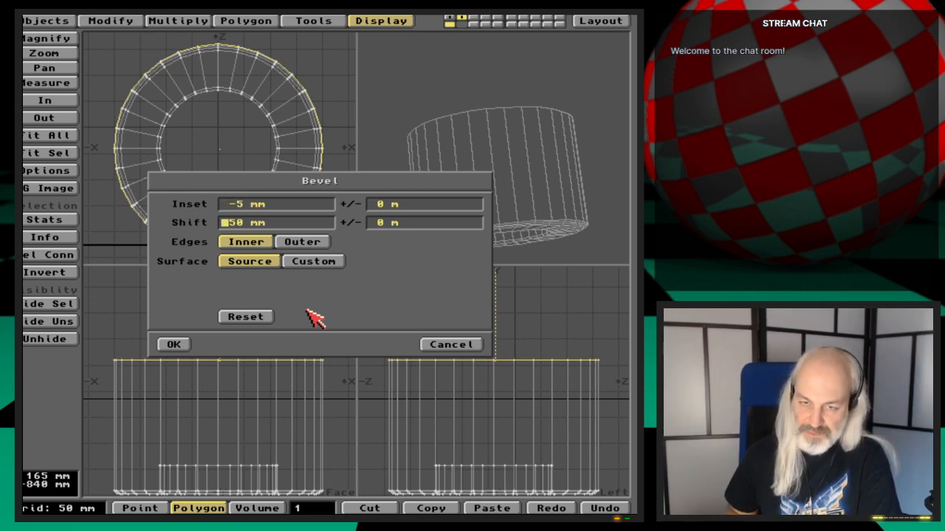
text(5)
key(Delete)
key(Delete)
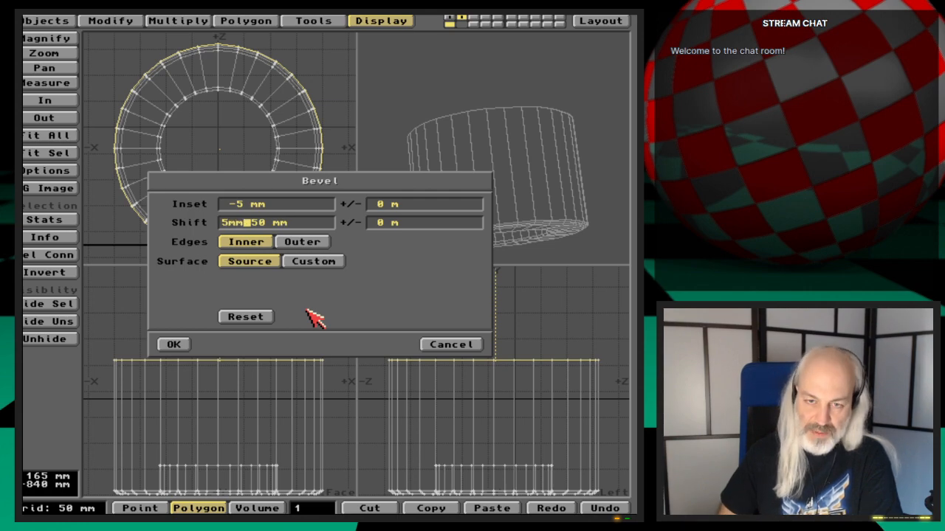
key(Tab)
key(Return)
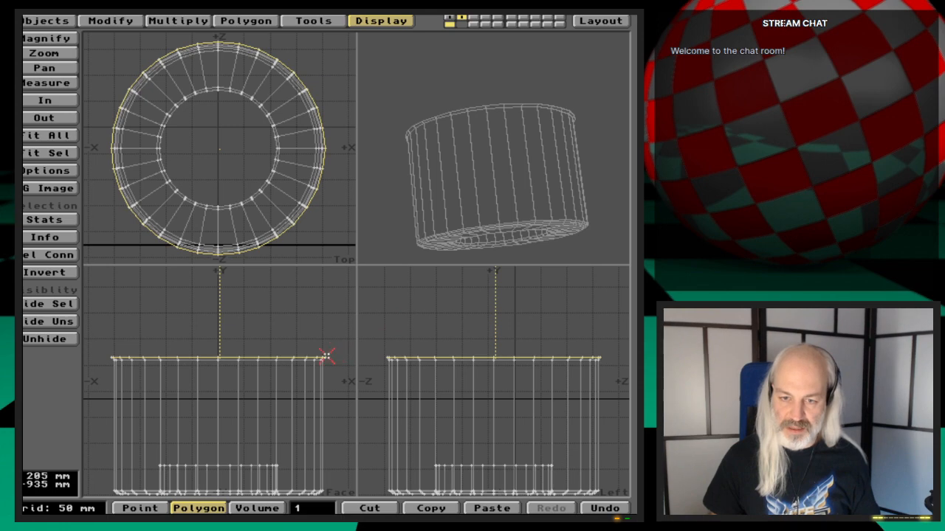
Examine the profile of the small flared lip along the cylinder's upper edge in close-up
key(g)
key(period)
key(period)
key(period)
key(period)
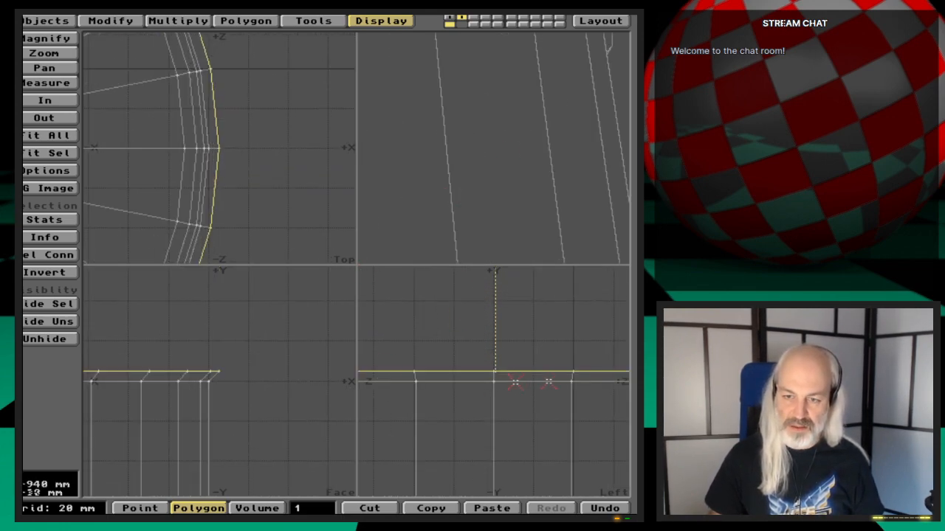
key(g)
key(g)
key(g)
key(g)
key(g)
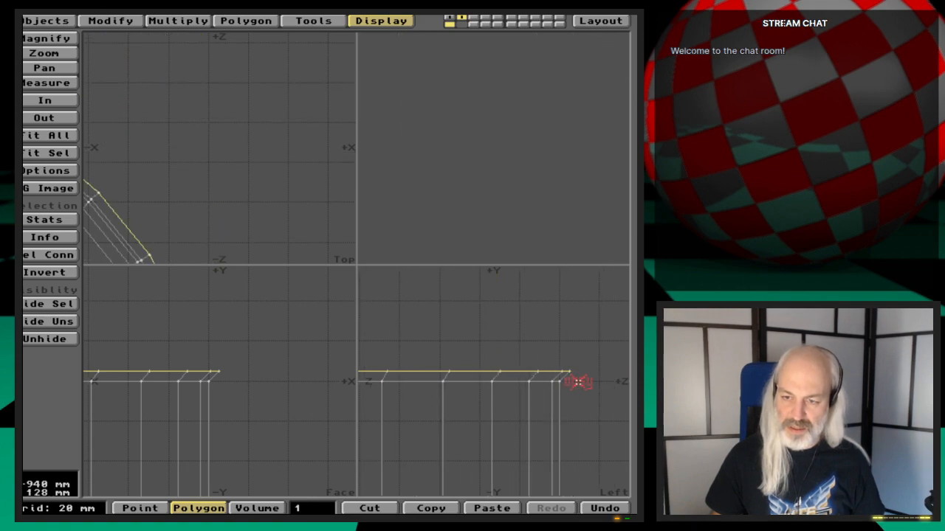
key(g)
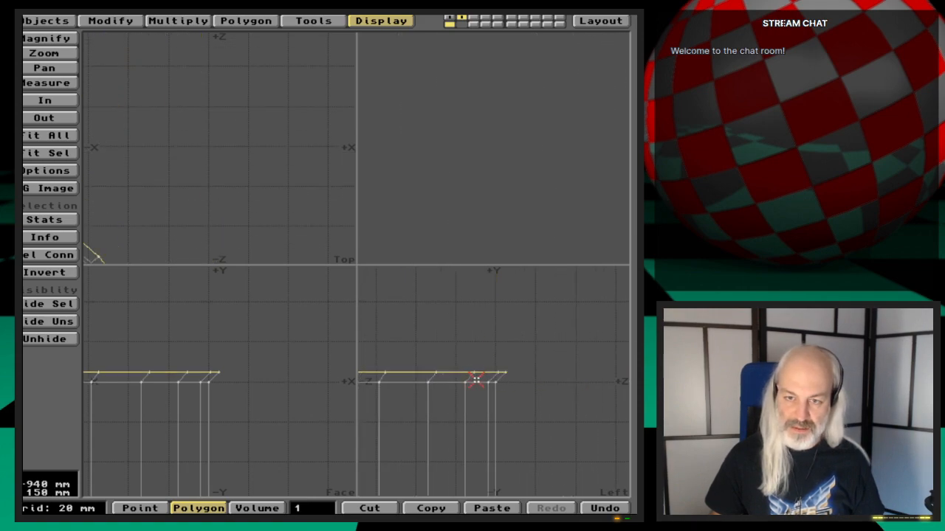
key(g)
key(g)
key(g)
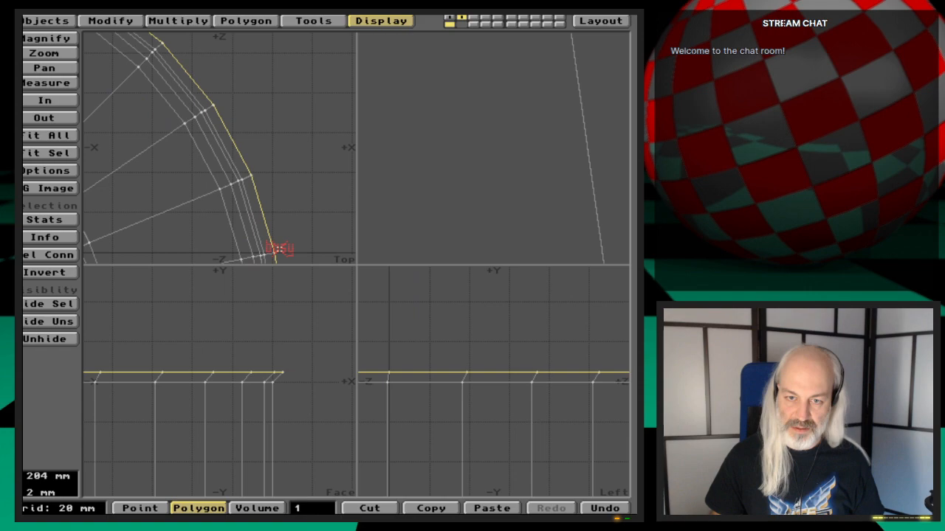
key(g)
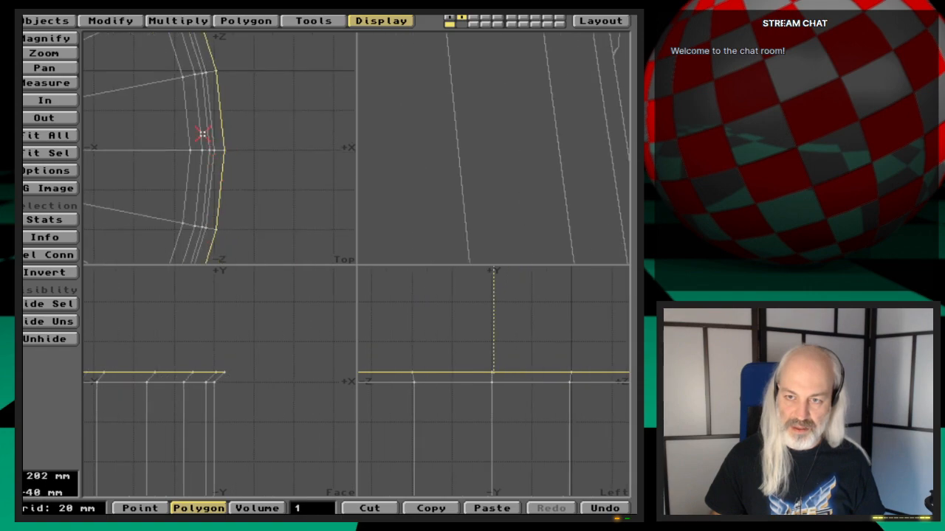
key(comma)
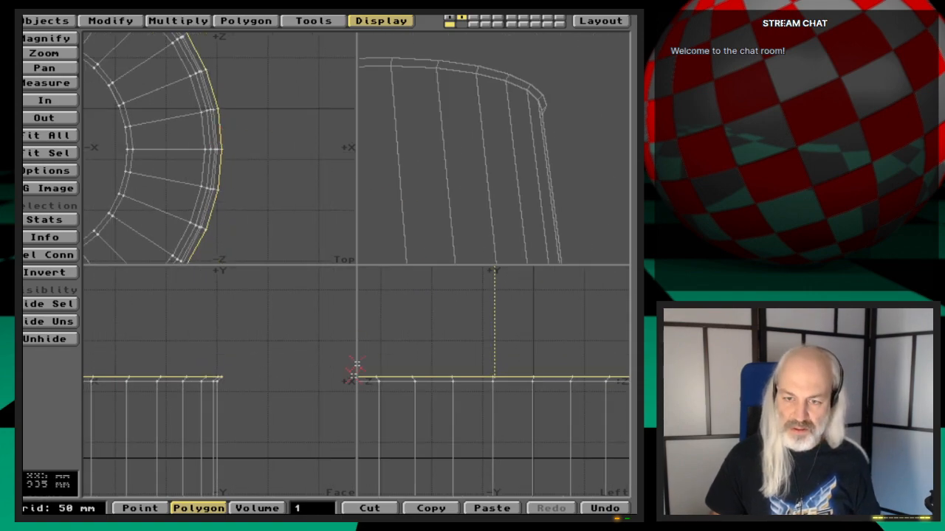
drag(513, 106, 510, 178)
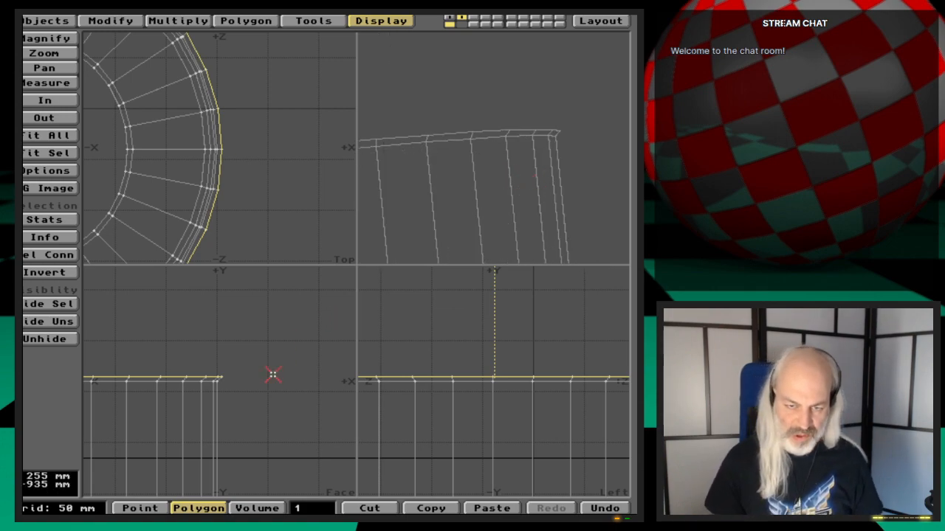
Undo the last bevel and bevel the cylinder's top polygon with a -2 mm inset and 5 mm shift
key(u)
key(b)
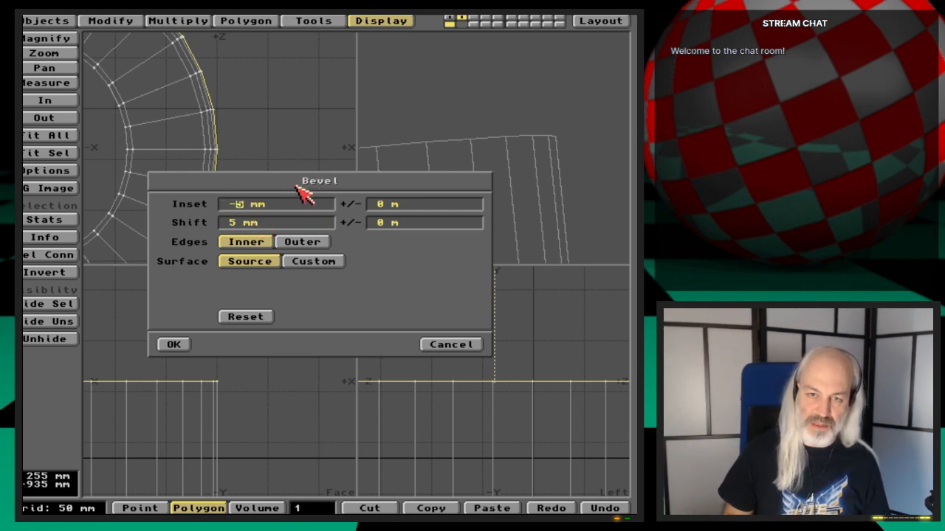
key(Delete)
text(2)
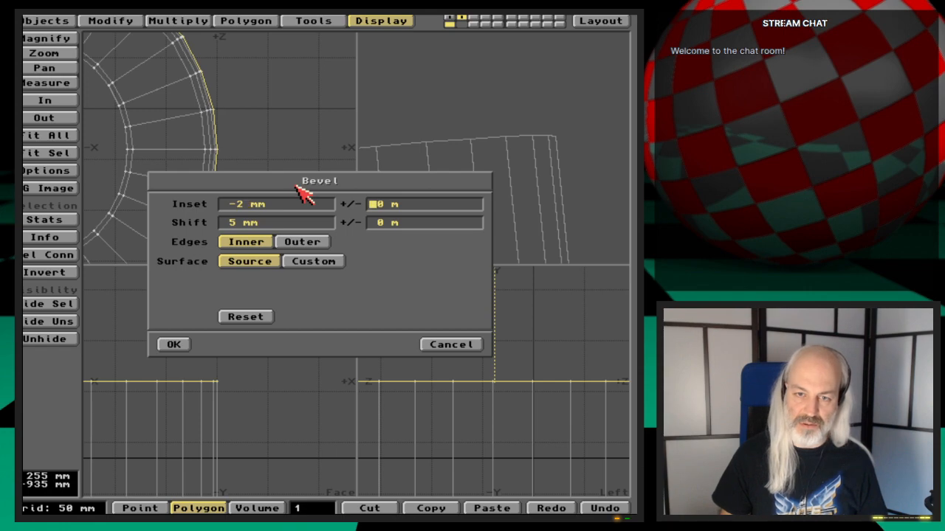
key(Tab)
key(Return)
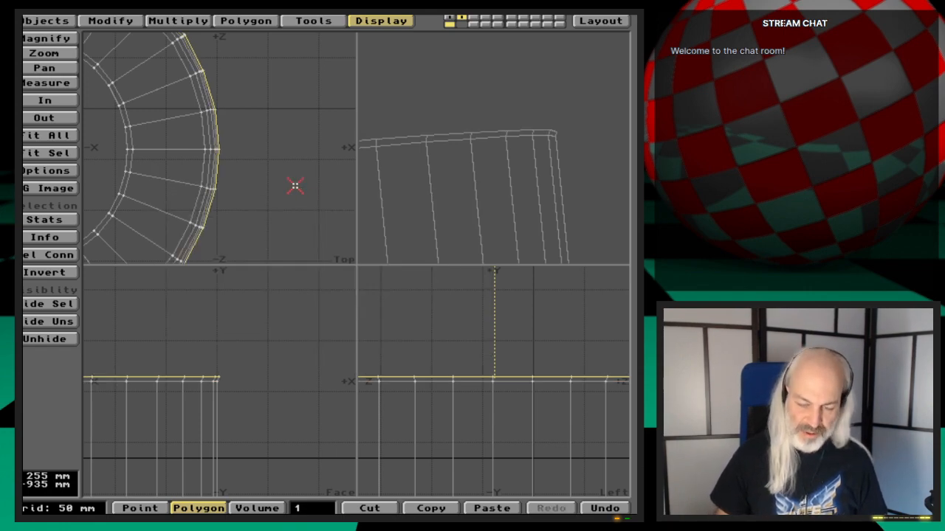
Bevel the cylinder's top polygon again with a -5 mm inset and 5 mm shift
key(b)
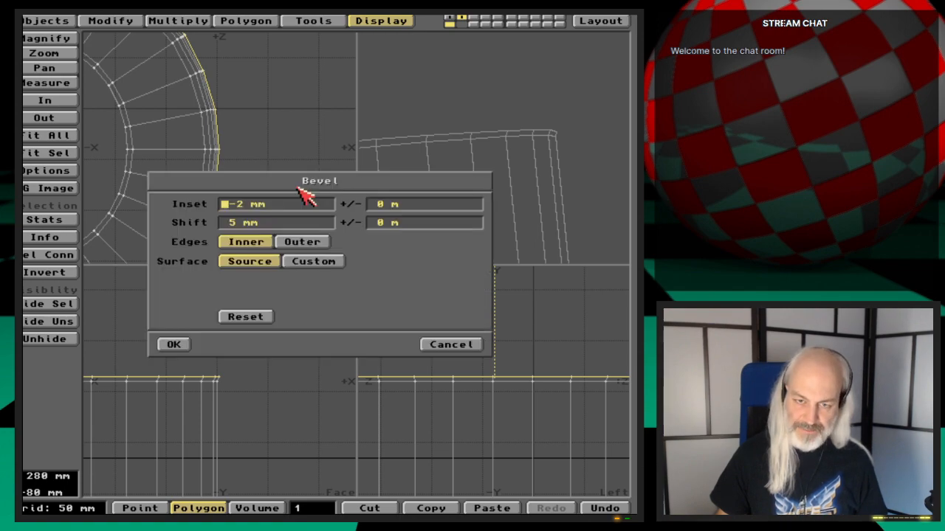
text(-)
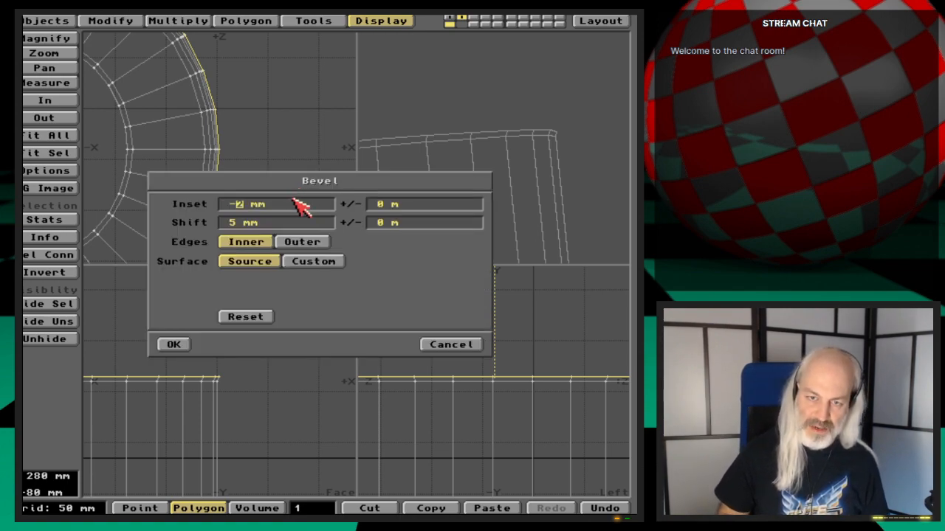
text(5)
key(Tab)
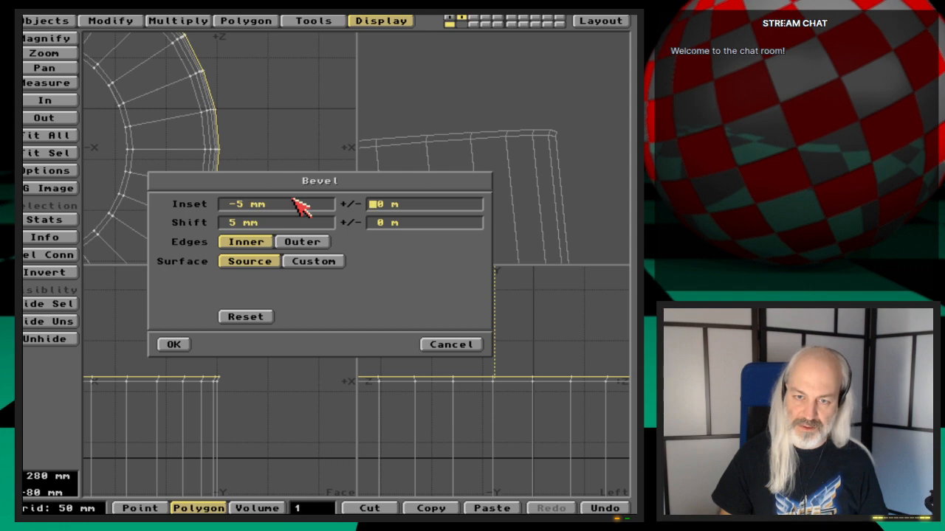
key(Return)
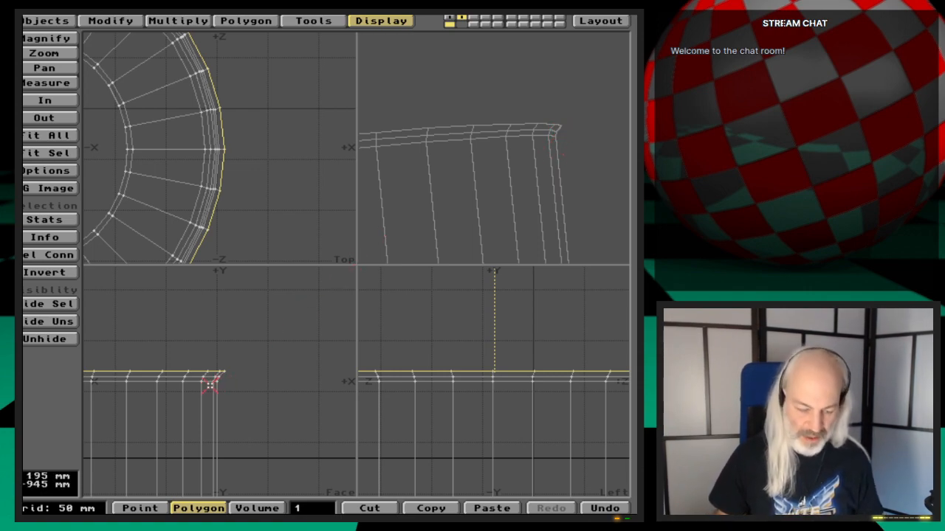
Try flaring the cylinder's top polygon outward with a bevel of -100 mm inset and 50 mm shift
key(a)
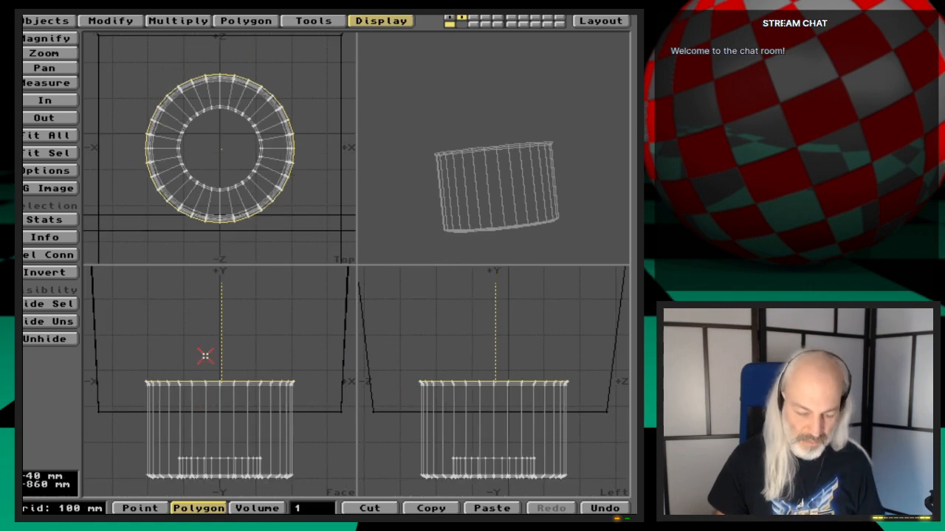
key(b)
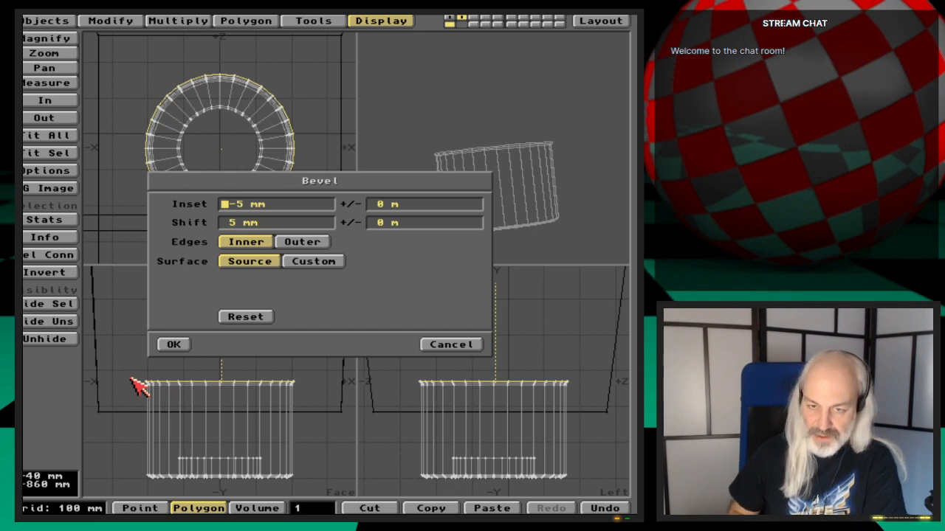
key(Right)
key(Right)
key(Delete)
text(1)
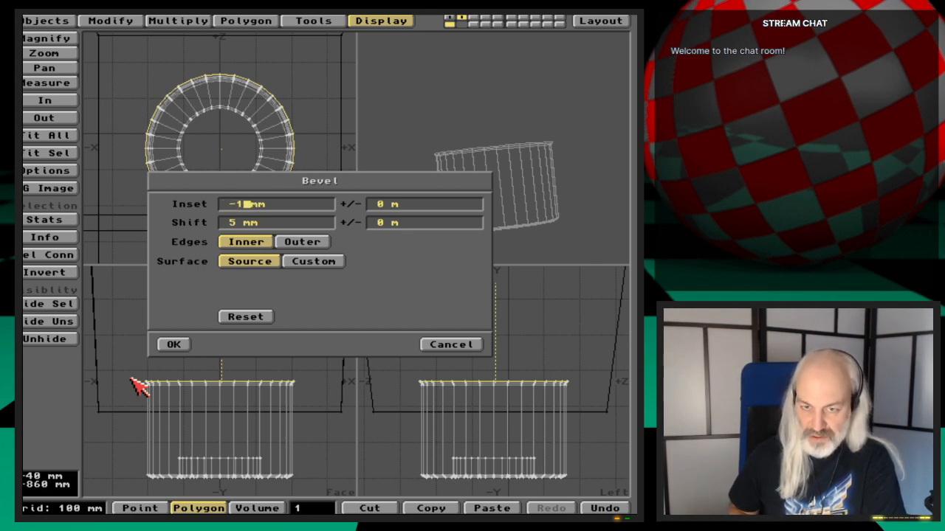
text(00)
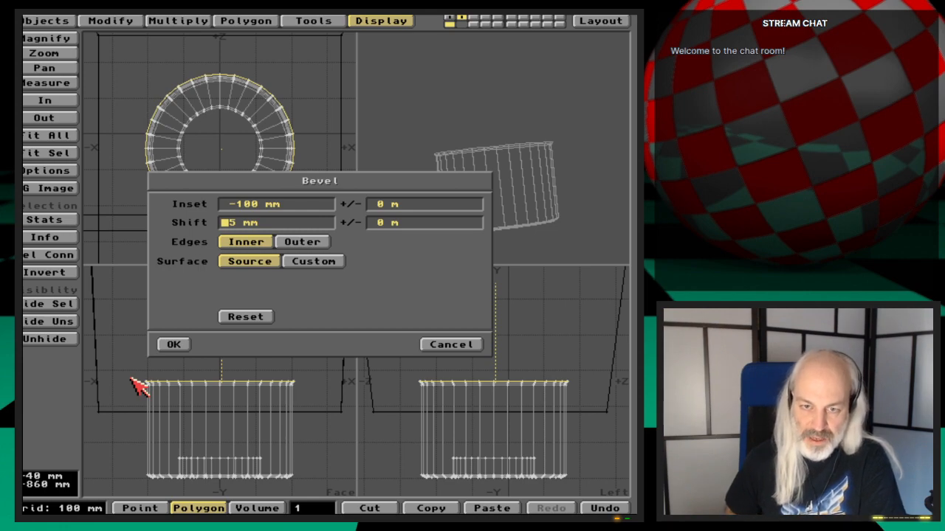
key(Right)
text(0)
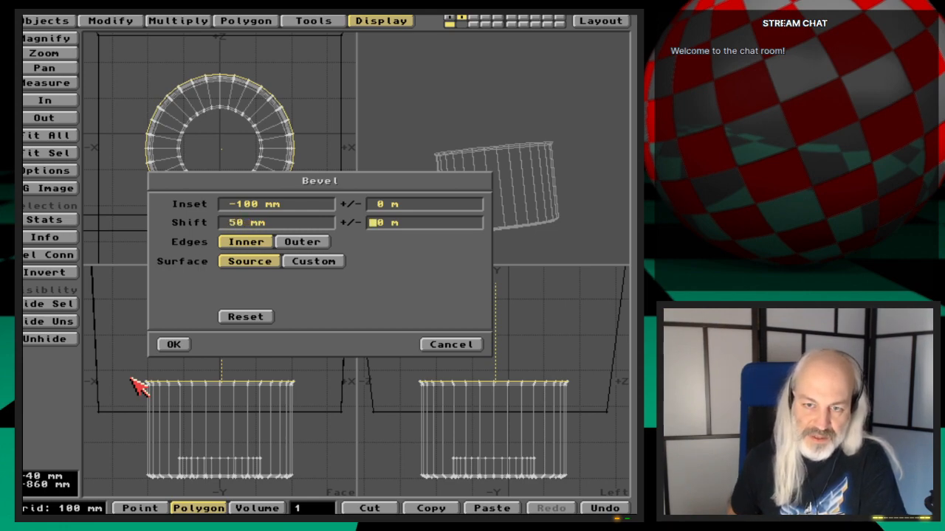
key(Return)
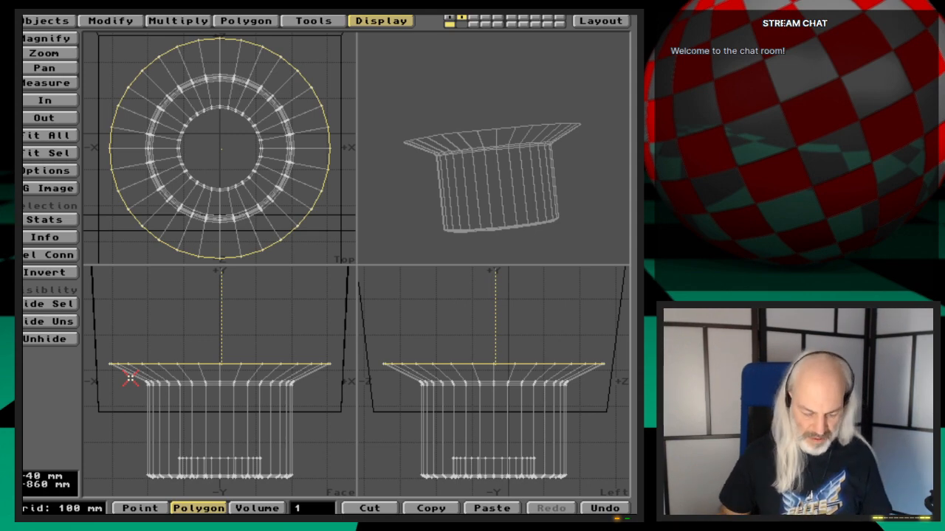
Try raising the flared top polygon by 40 mm, and undo both the move and the -100 mm bevel
key(t)
drag(231, 401, 232, 387)
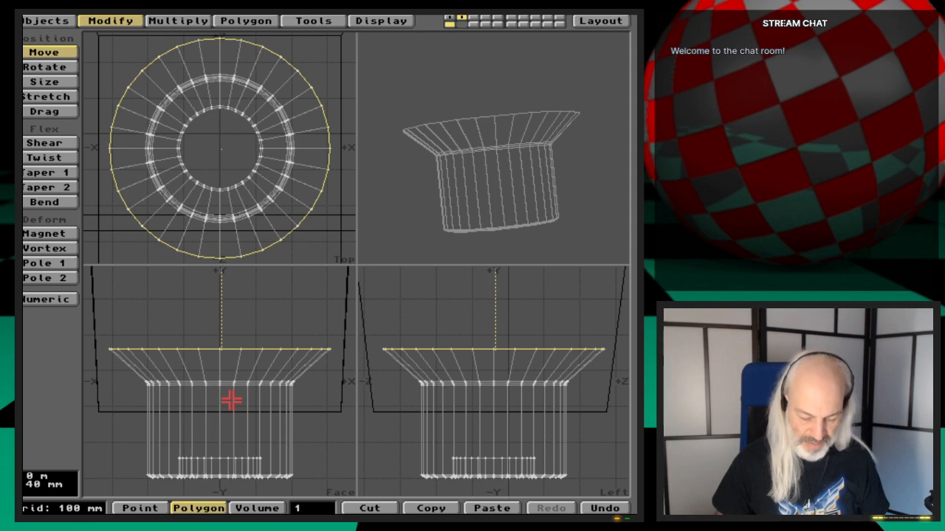
key(u)
key(u)
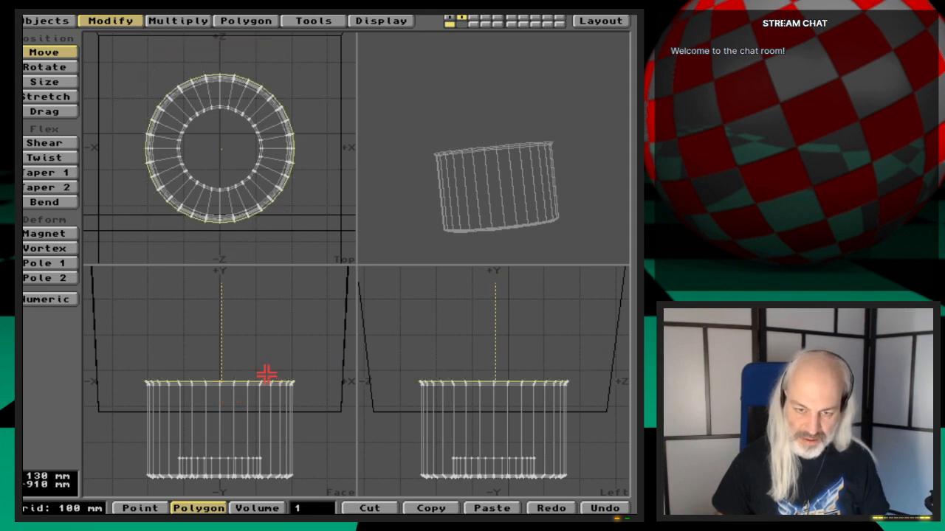
Try beveling the top polygon with a -50 mm inset and 50 mm shift, inspect the flare from below, and undo it
key(b)
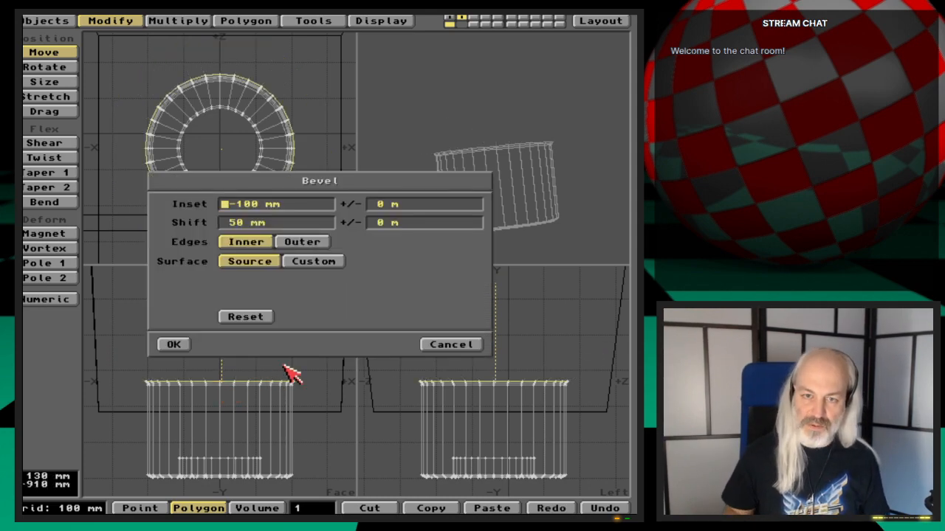
key(Right)
key(Delete)
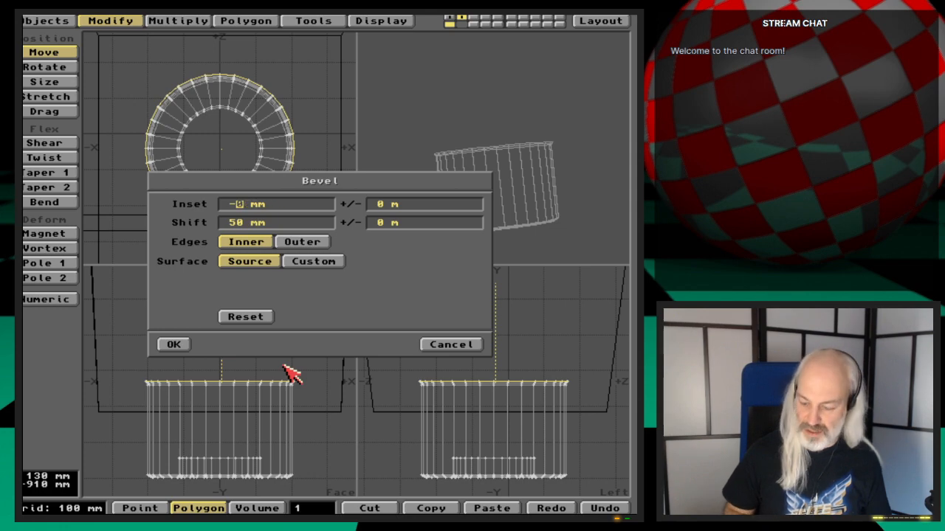
text(5)
key(Tab)
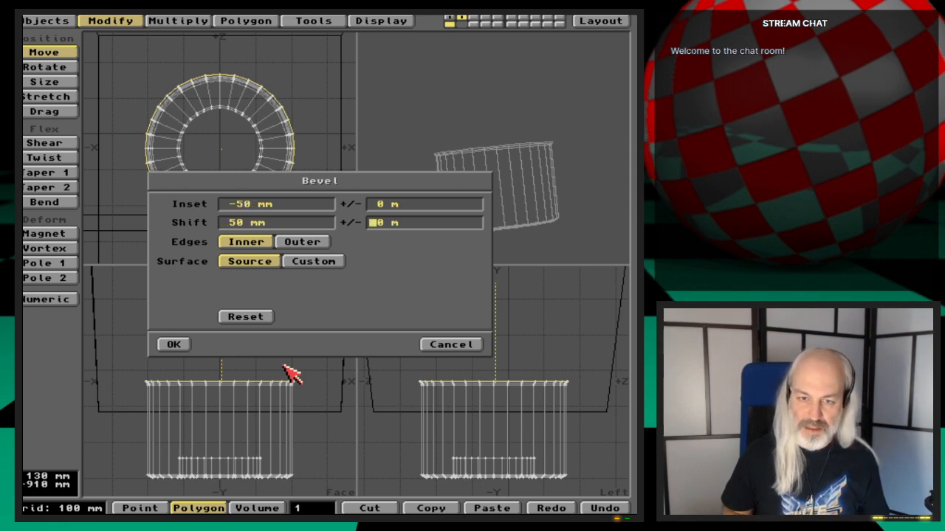
key(Return)
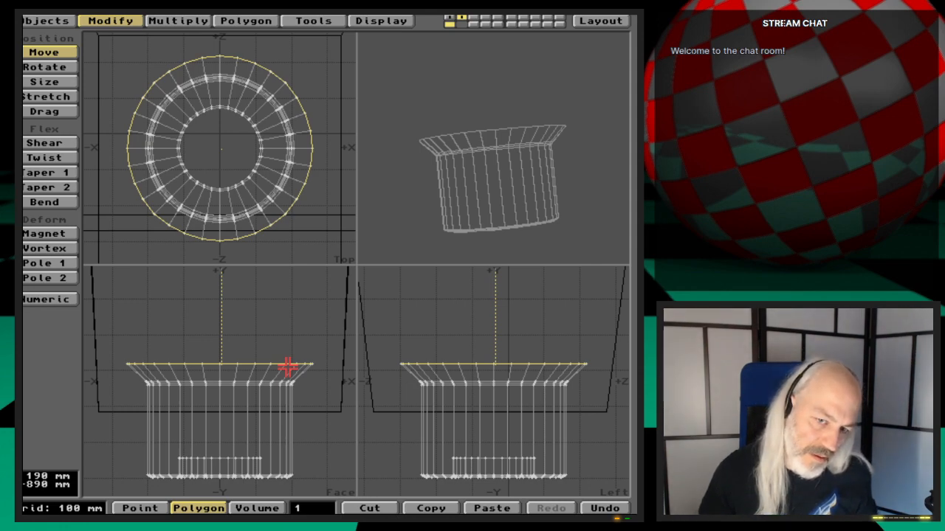
drag(460, 207, 507, 68)
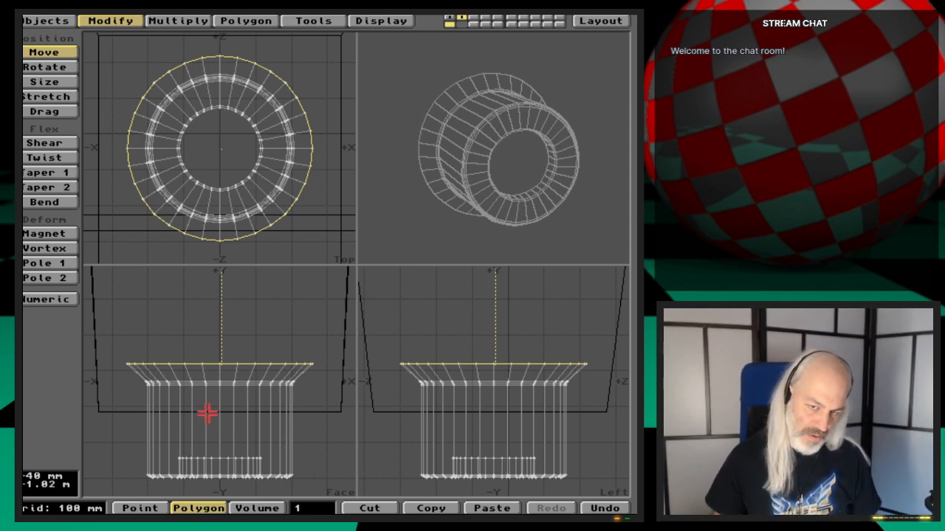
key(u)
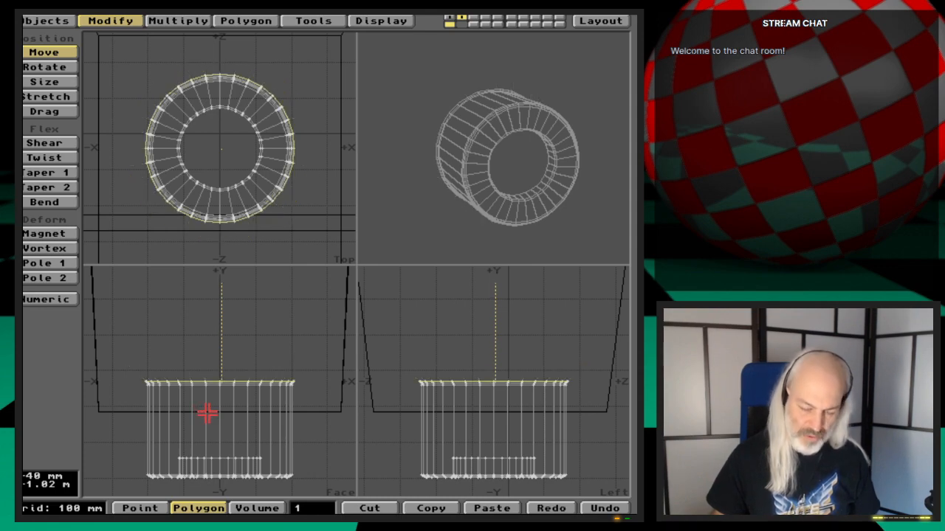
Bevel the top polygon with an -80 mm inset and 50 mm shift, and move the flared top up by 30 mm
text(b)
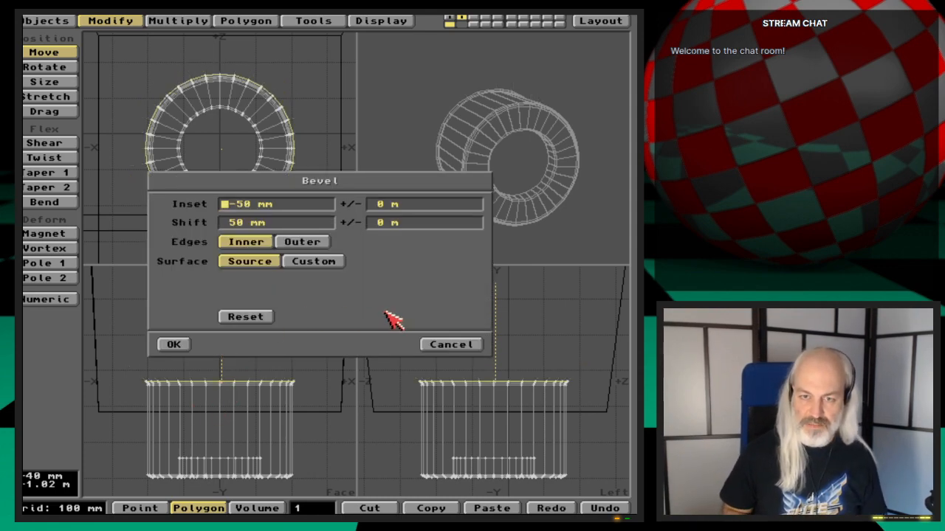
text(0)
key(BackSpace)
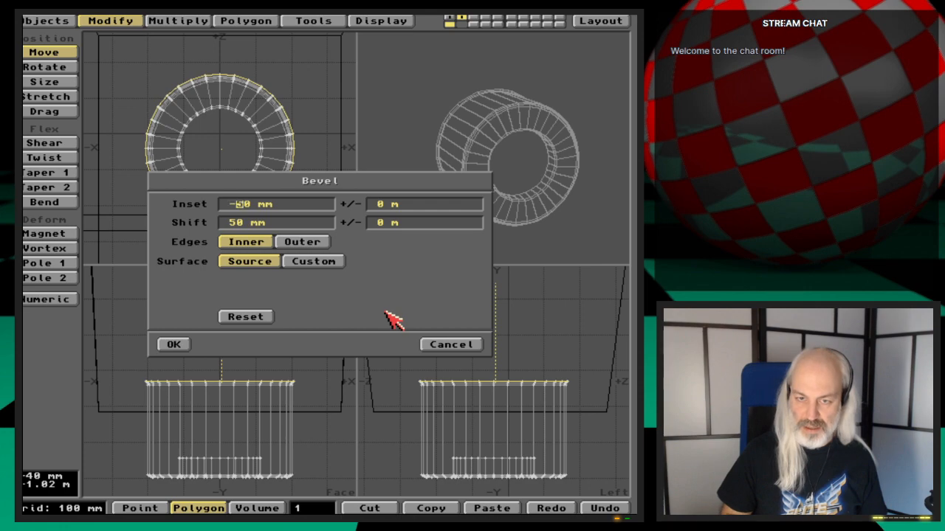
key(Delete)
text(8)
key(Tab)
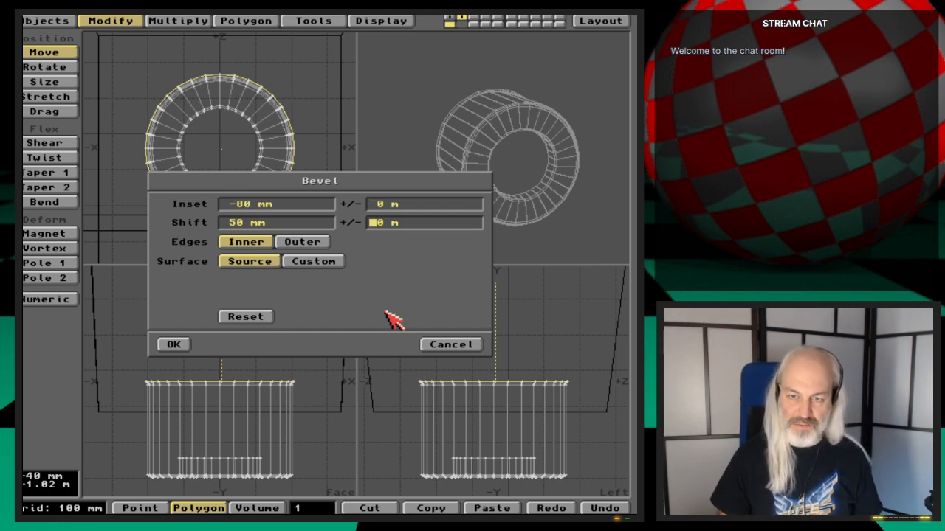
key(Return)
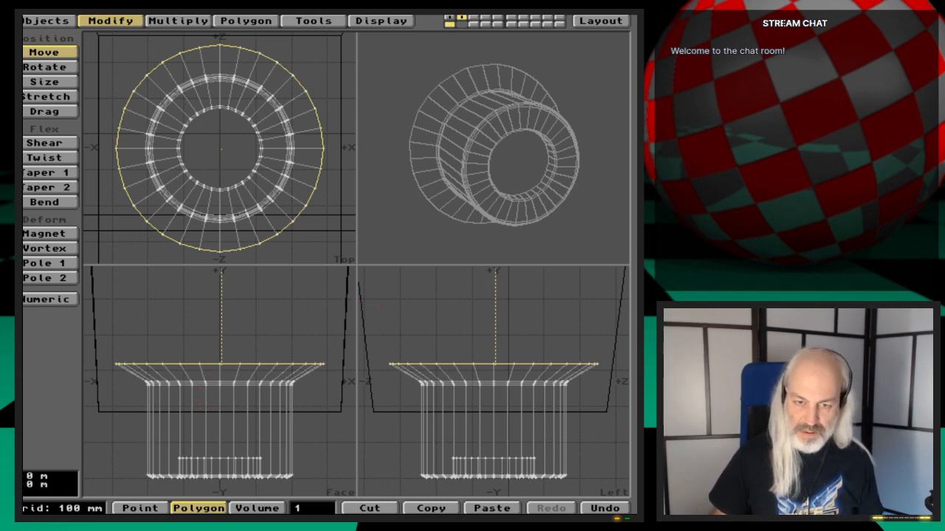
drag(220, 363, 220, 353)
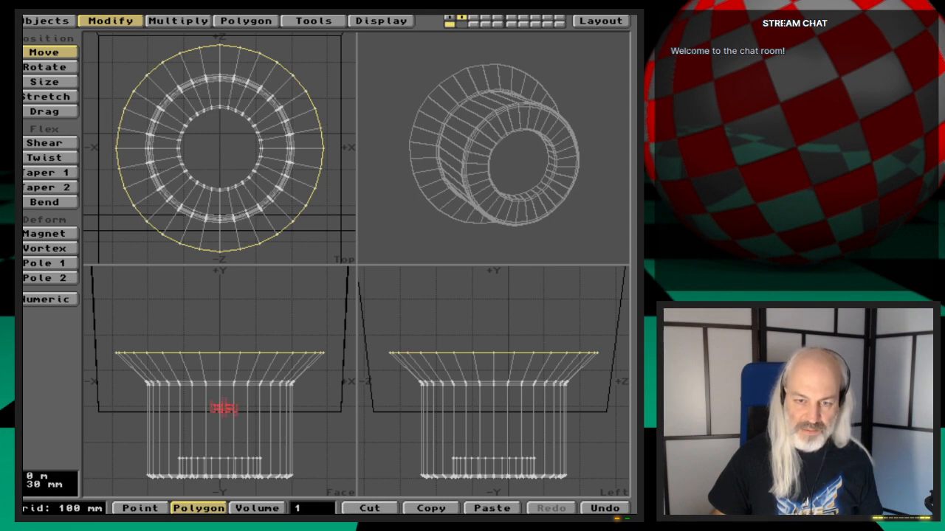
key(space)
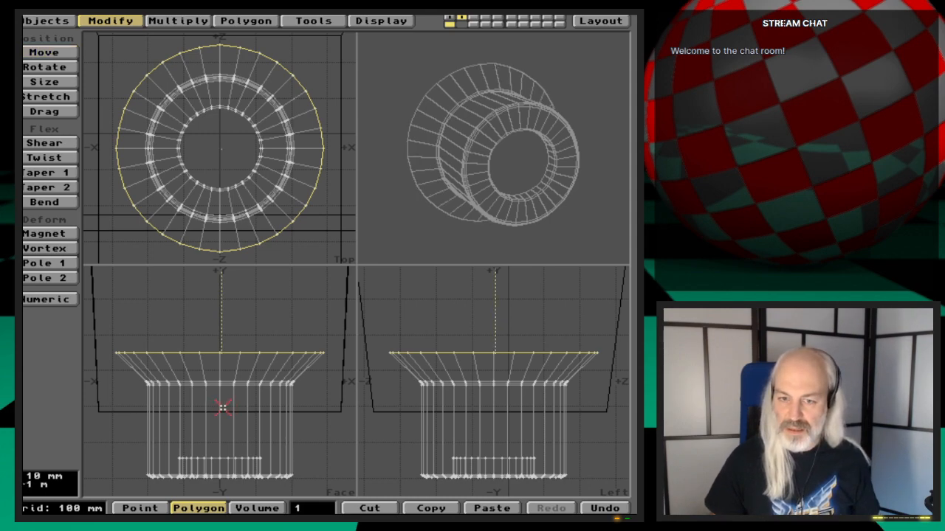
Clear the polygon selection and reselect only the large top polygon of the flare
click(314, 509)
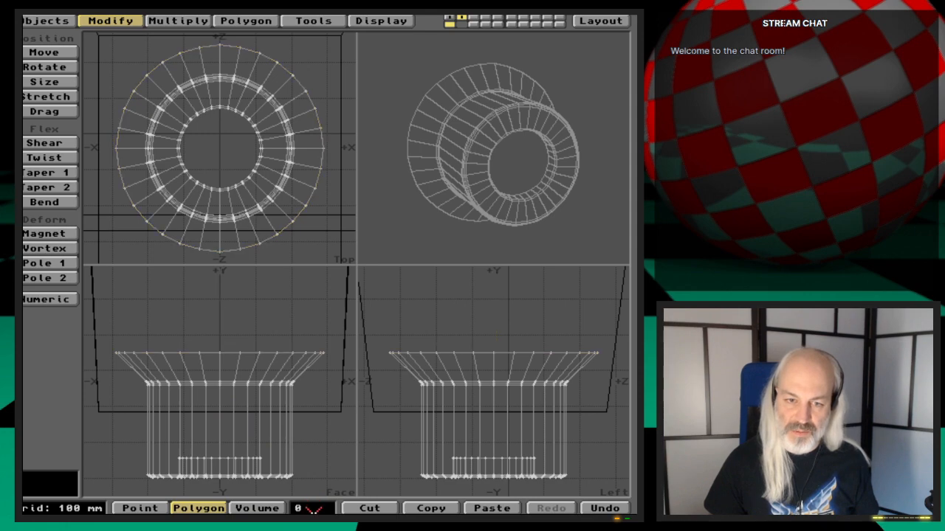
click(211, 348)
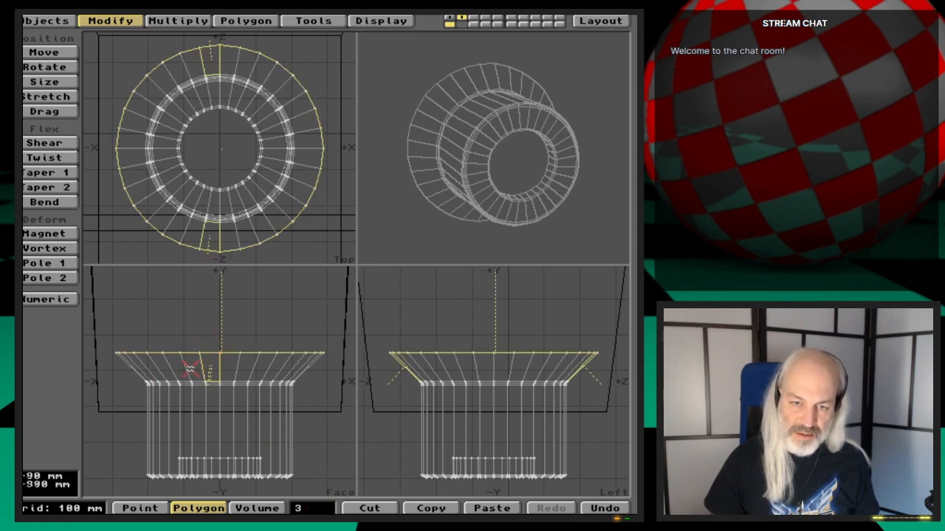
click(215, 372)
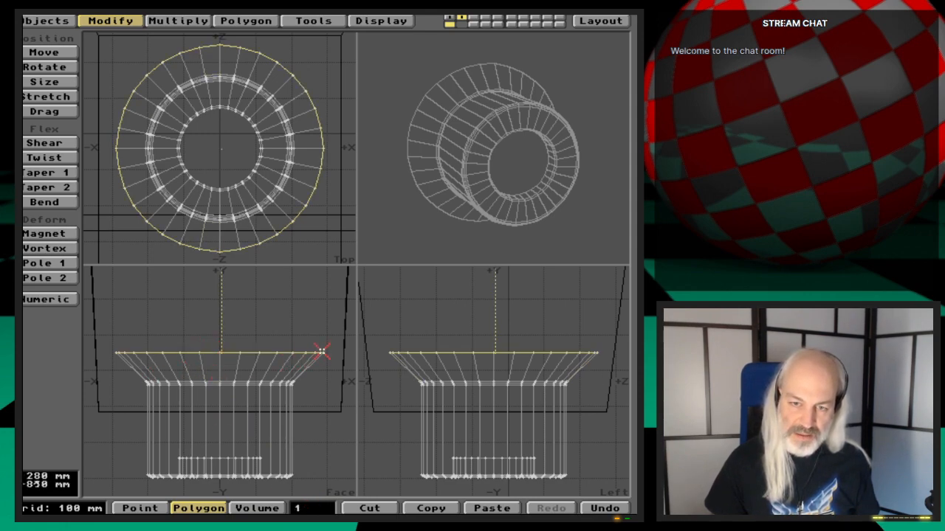
Bevel the selected top polygon of the flare with a -10 mm inset and a 5 mm shift
key(b)
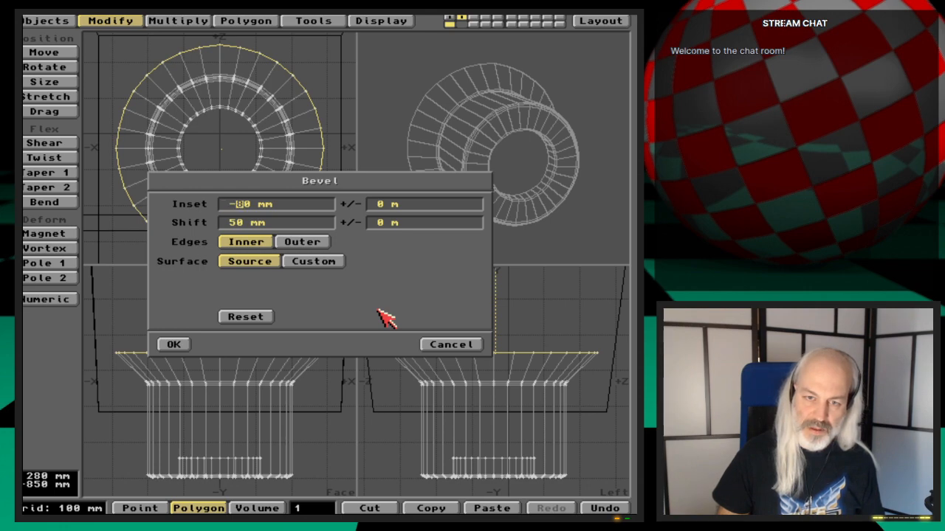
key(Delete)
key(Delete)
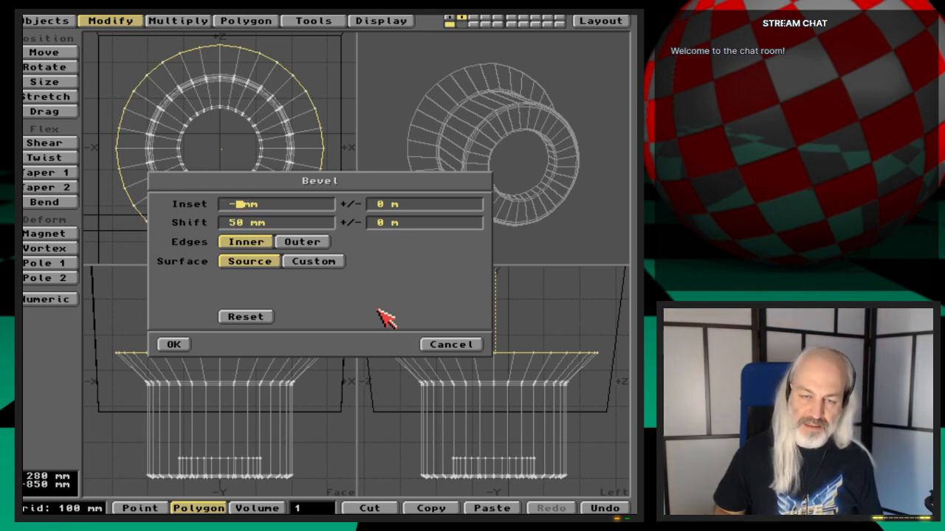
text(10)
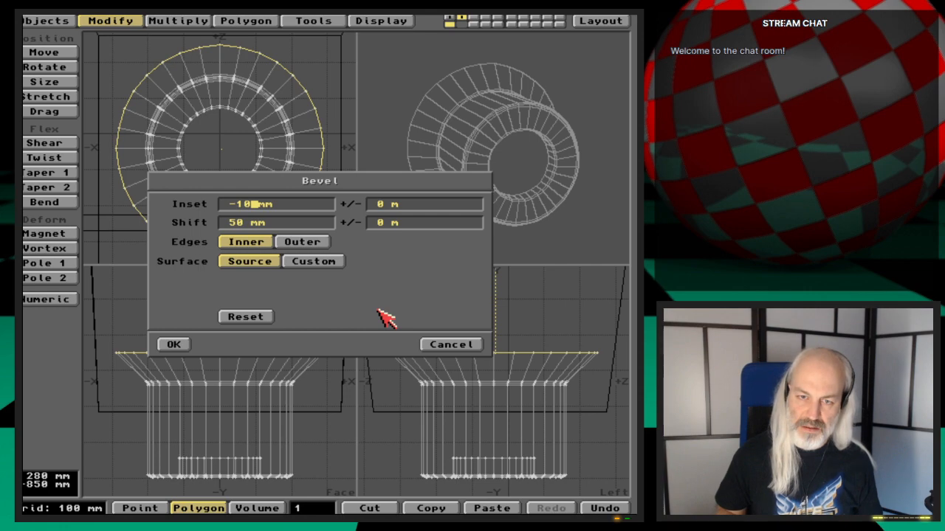
key(Tab)
key(Delete)
key(Delete)
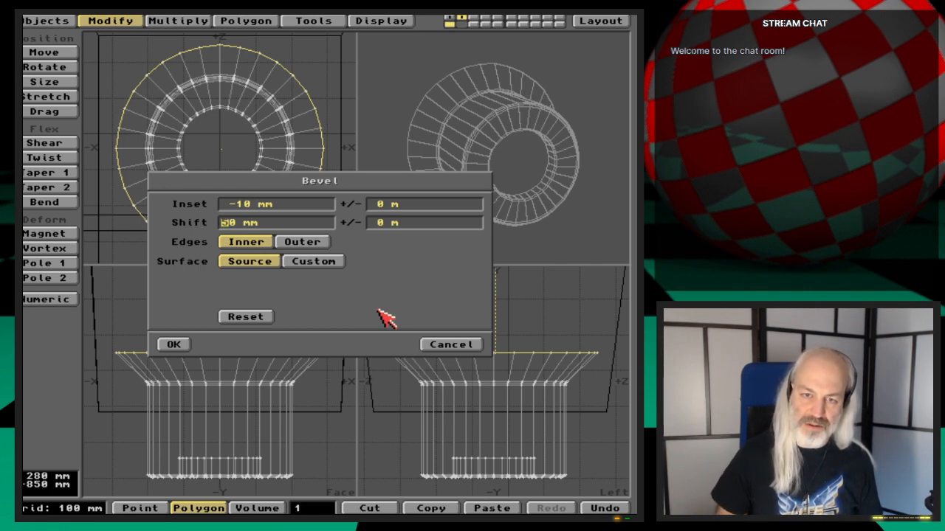
key(Delete)
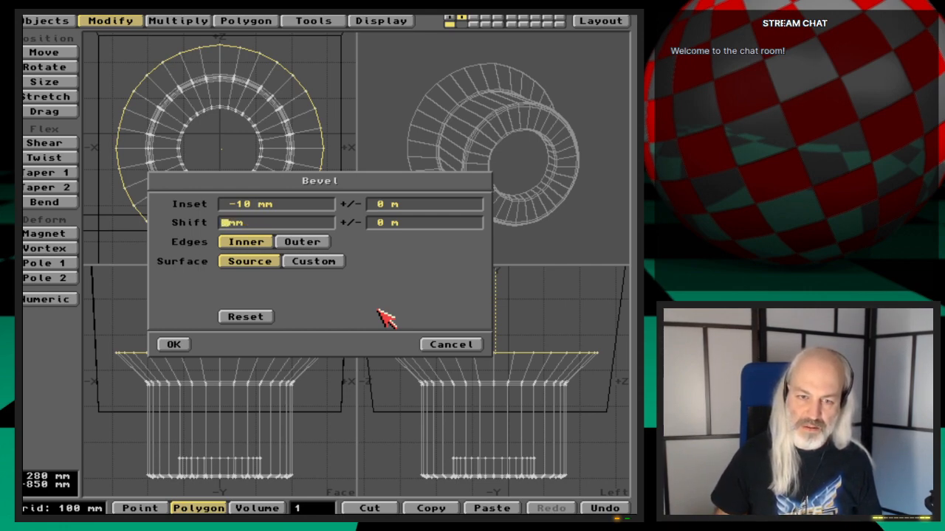
text(5)
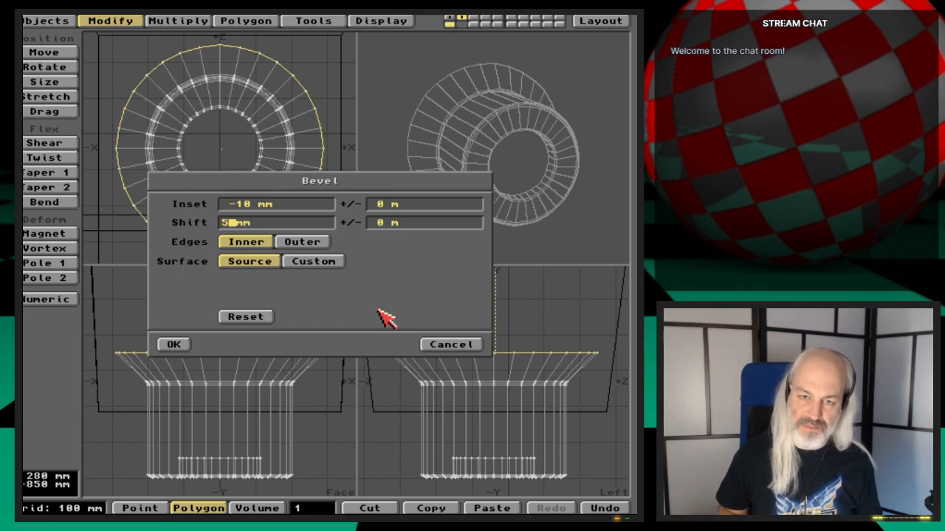
key(Return)
key(Return)
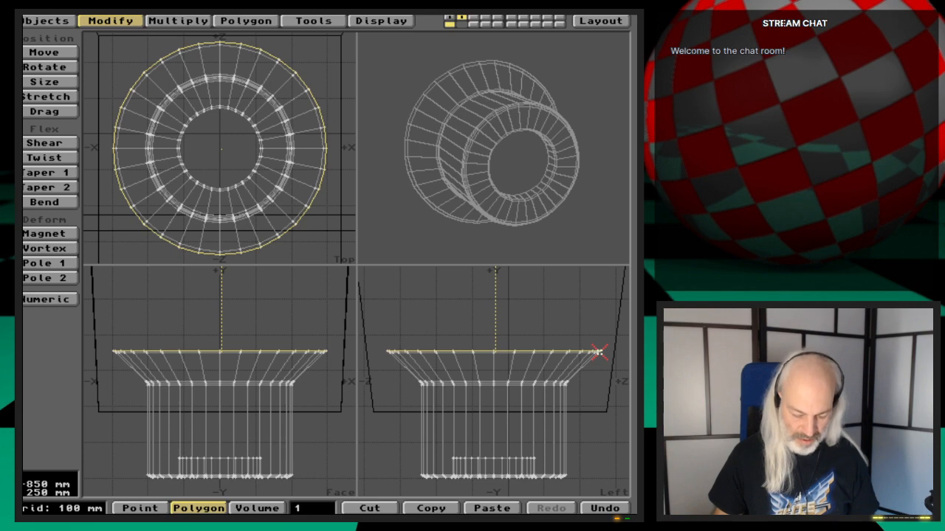
Try a second bevel of the flare's top polygon with the same -10 mm inset and 5 mm shift, and undo it
key(g)
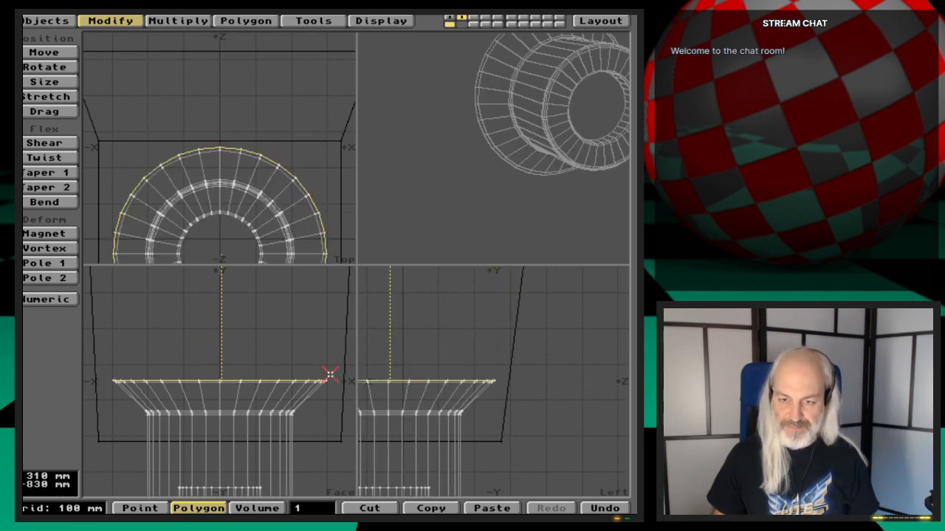
key(period)
key(period)
key(period)
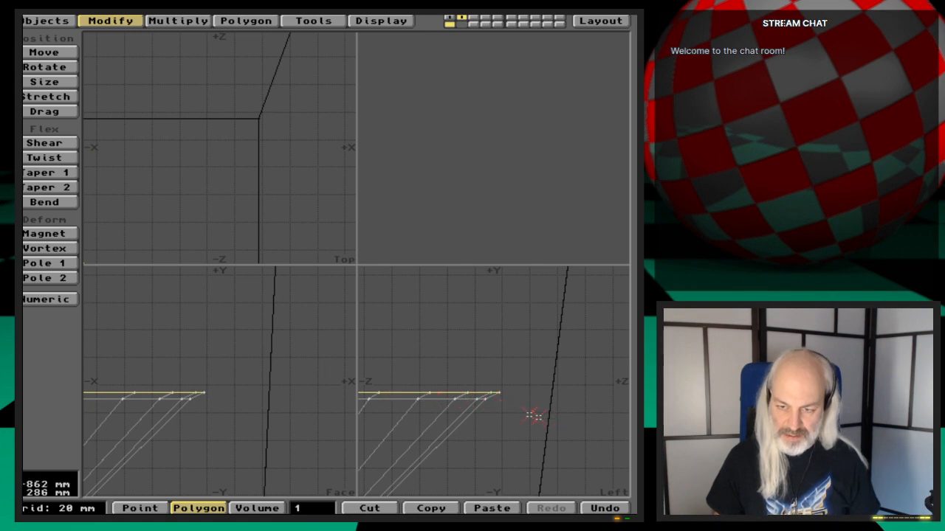
key(b)
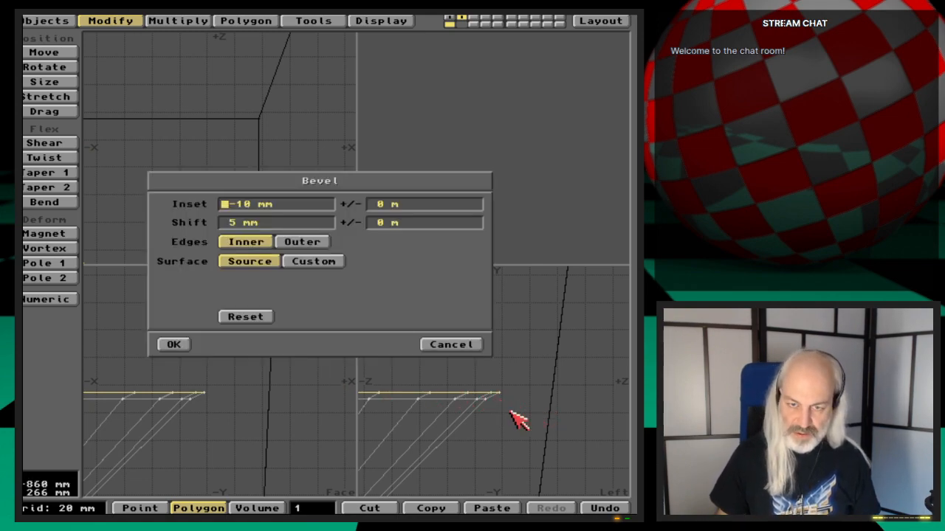
click(173, 345)
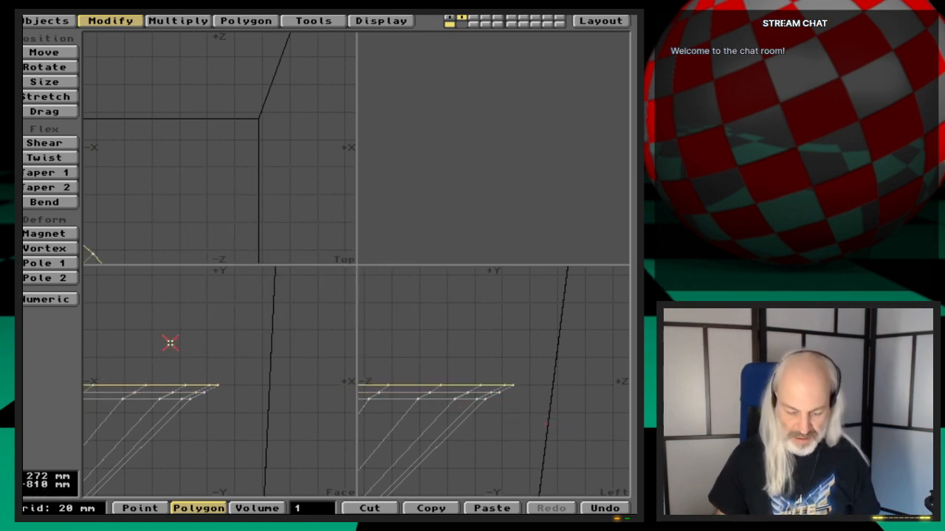
key(u)
Bevel the flare's top polygon with a -15 mm inset and a 5 mm shift
key(b)
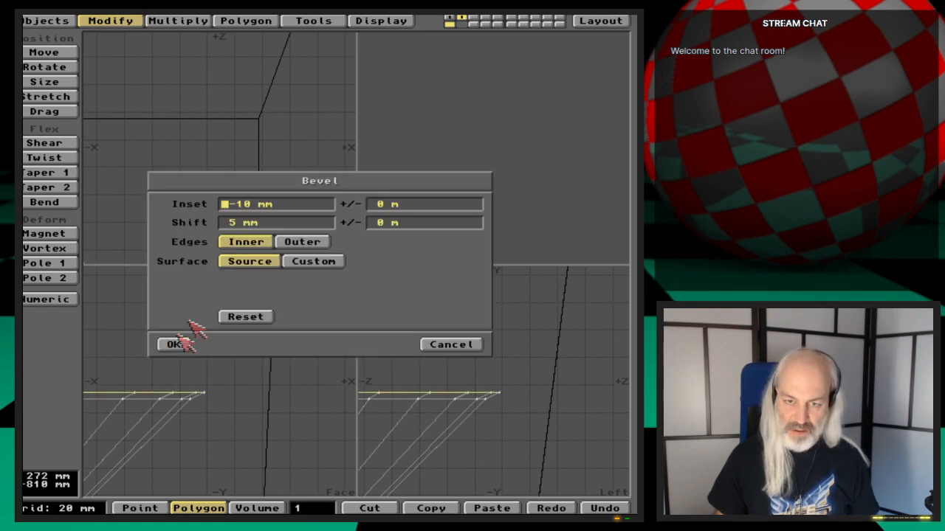
key(Right)
key(Right)
key(Right)
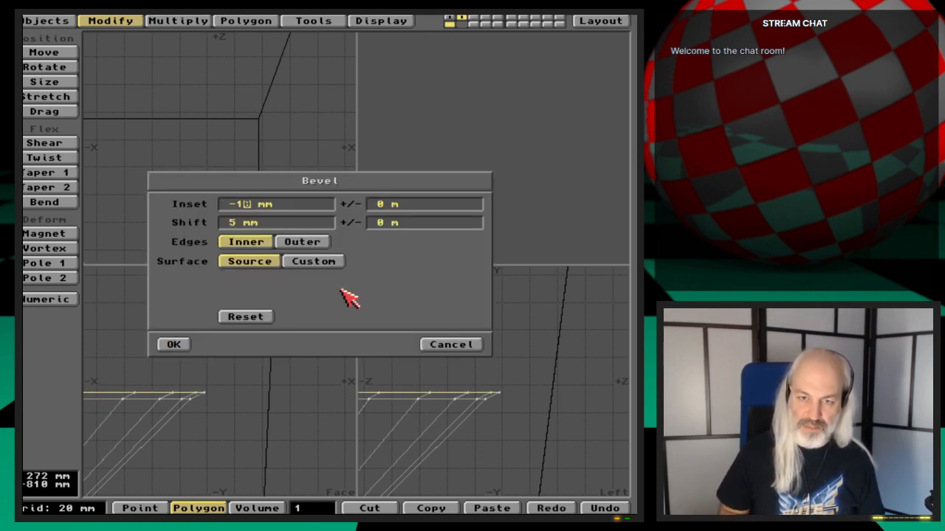
key(BackSpace)
text(5)
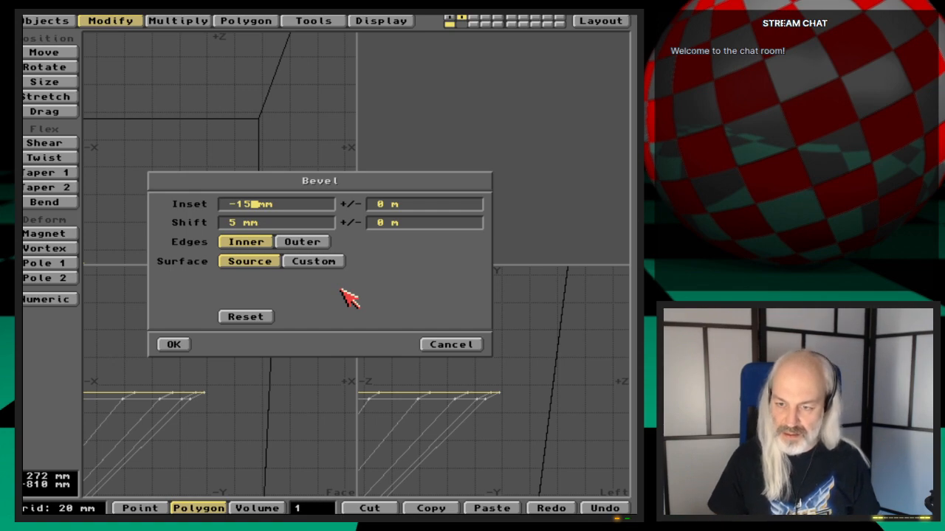
key(Tab)
key(Return)
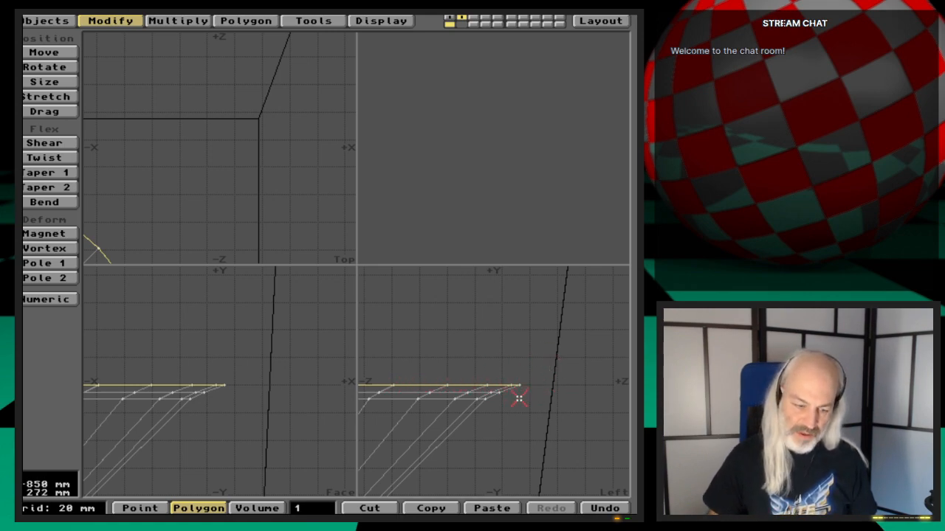
Clear the polygon selection on the flared leg part and save the object
key(a)
click(325, 509)
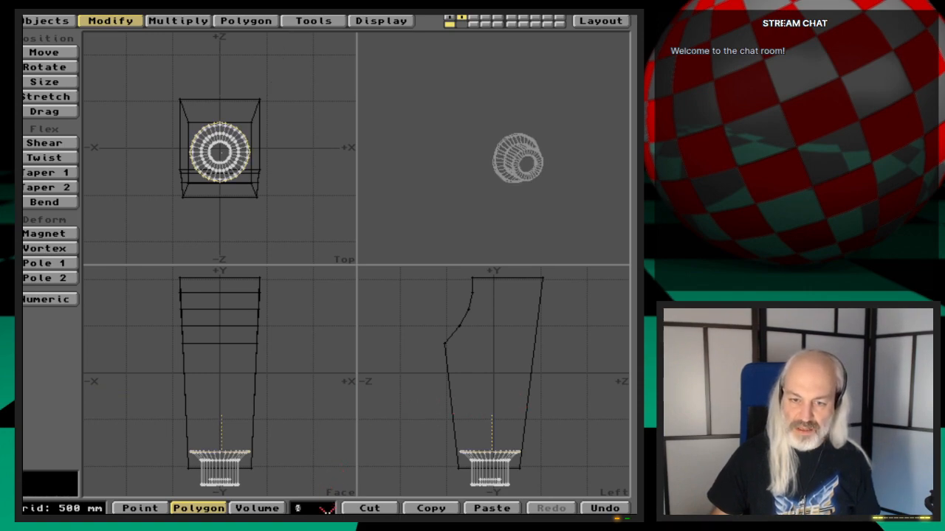
drag(502, 148, 519, 154)
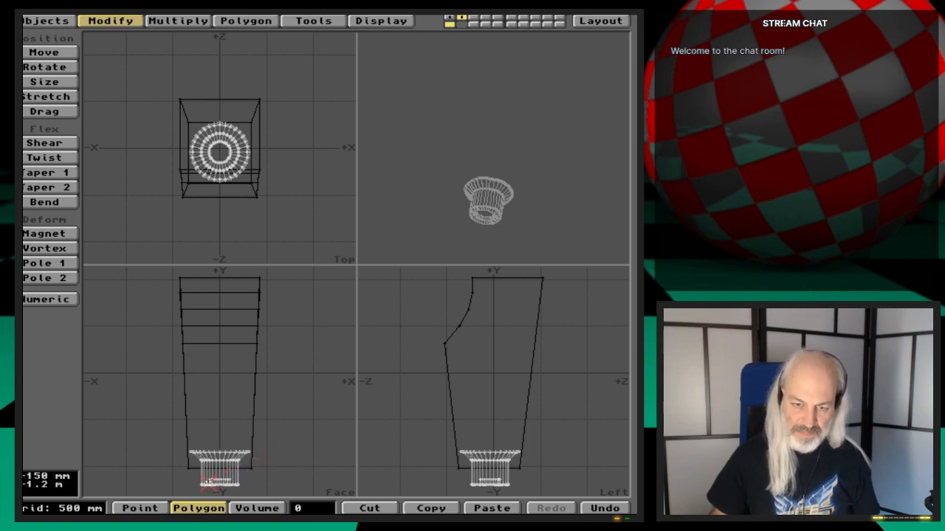
key(g)
key(period)
key(period)
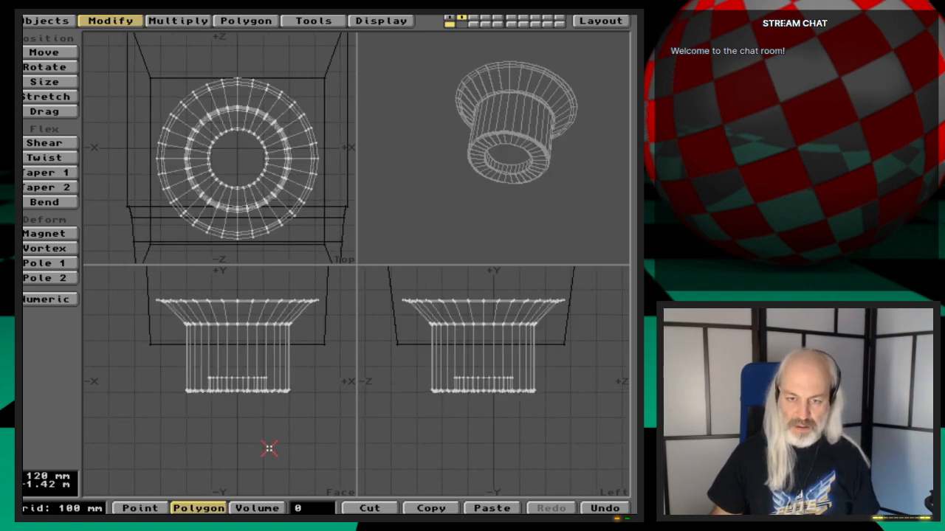
key(s)
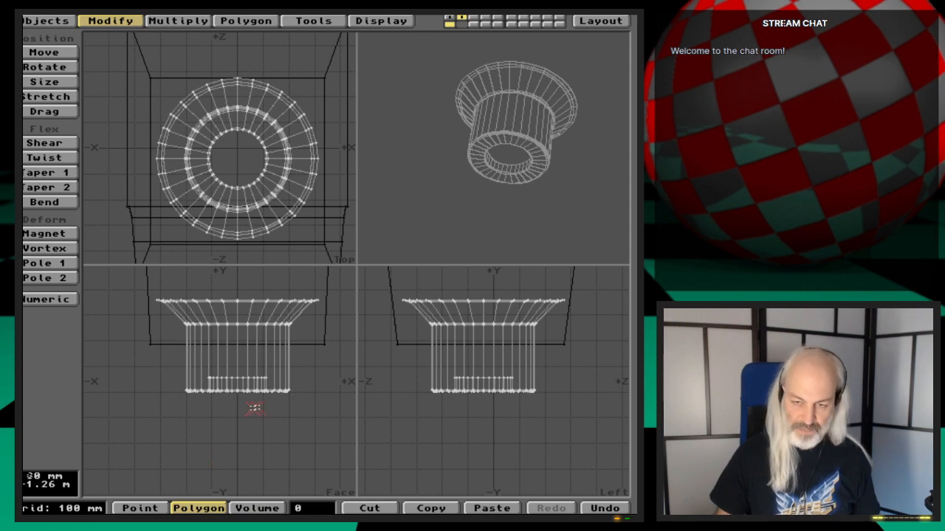
key(comma)
alt+drag(249, 350, 252, 402)
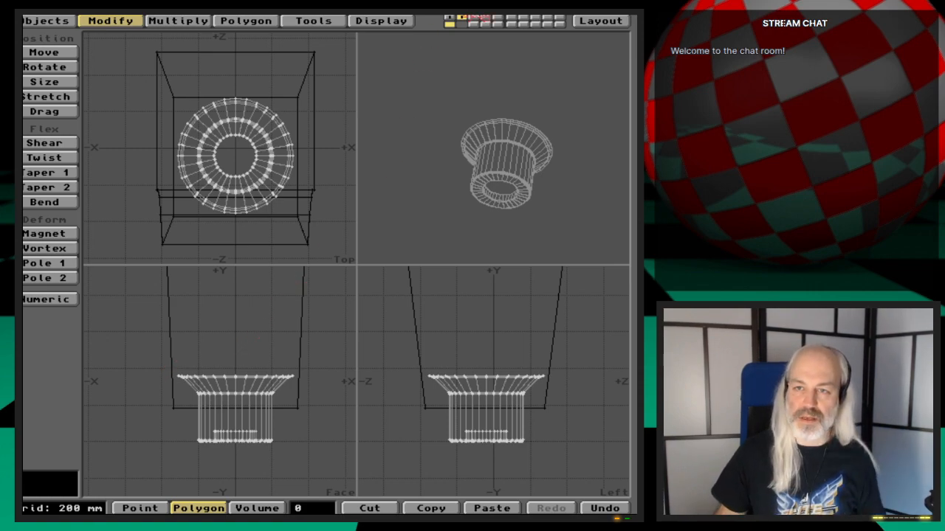
On the empty third layer with the leg part as background, outline a box about 800 by 780 mm around it in the top view
click(465, 21)
click(462, 24)
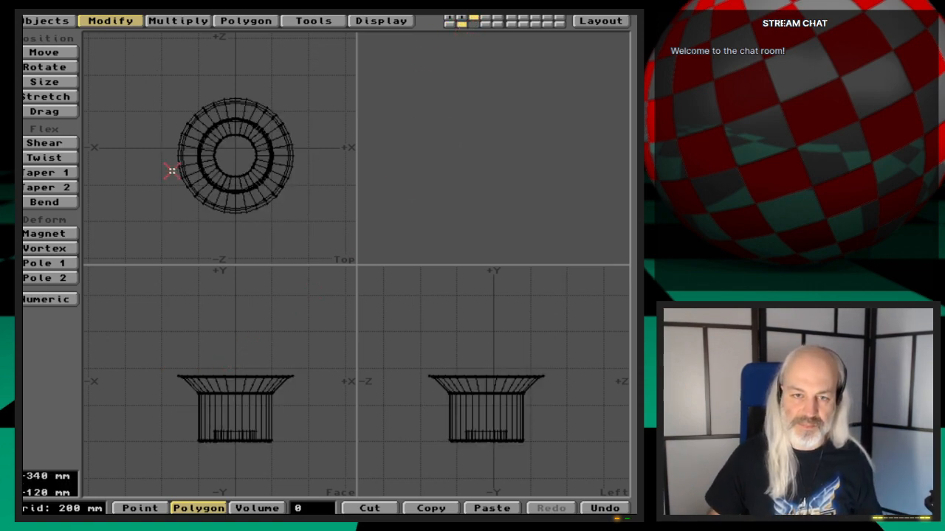
click(52, 22)
click(43, 212)
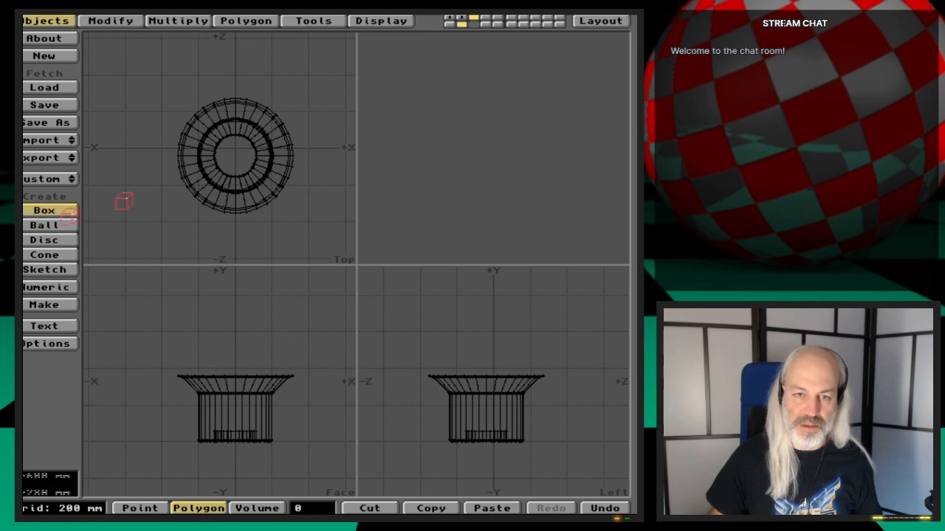
drag(175, 86, 302, 219)
drag(178, 78, 160, 79)
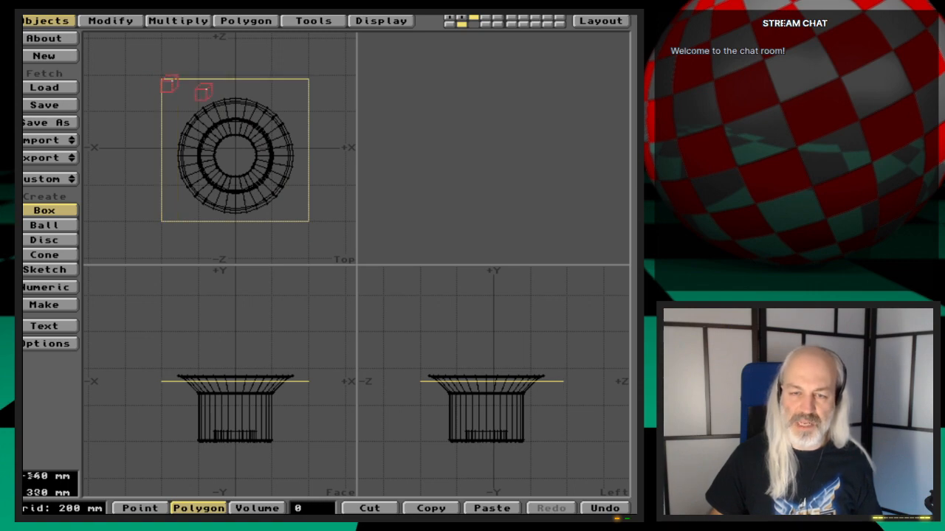
Set the box's high Z limit to 400 mm
key(n)
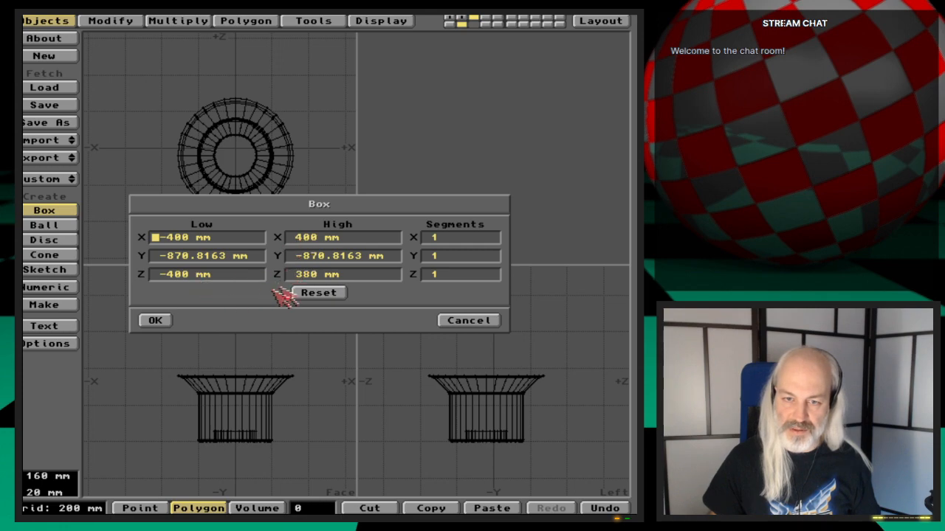
click(303, 275)
text(400)
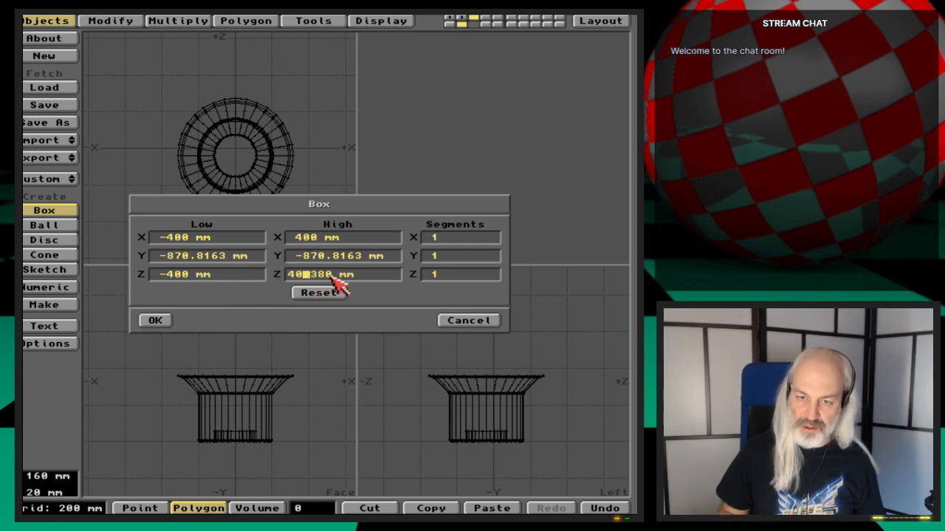
key(Delete)
key(Delete)
key(Delete)
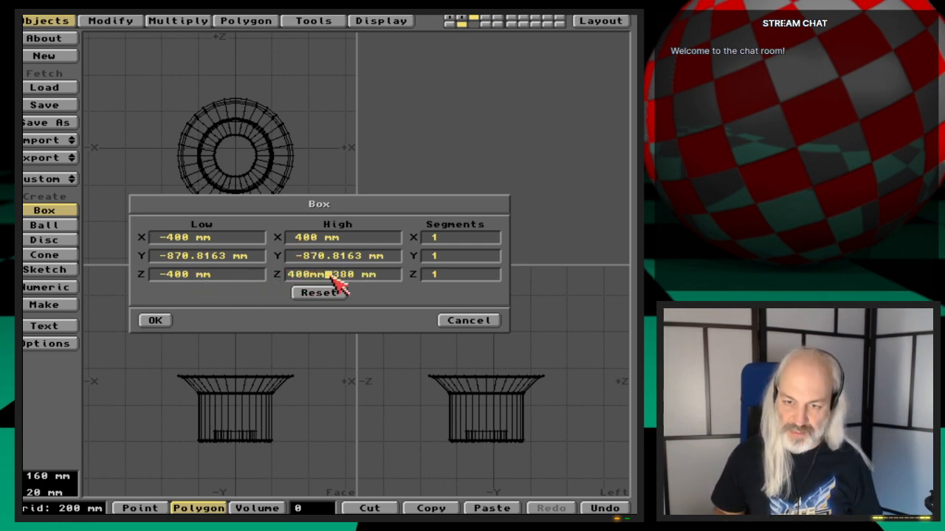
key(Tab)
key(Tab)
key(Tab)
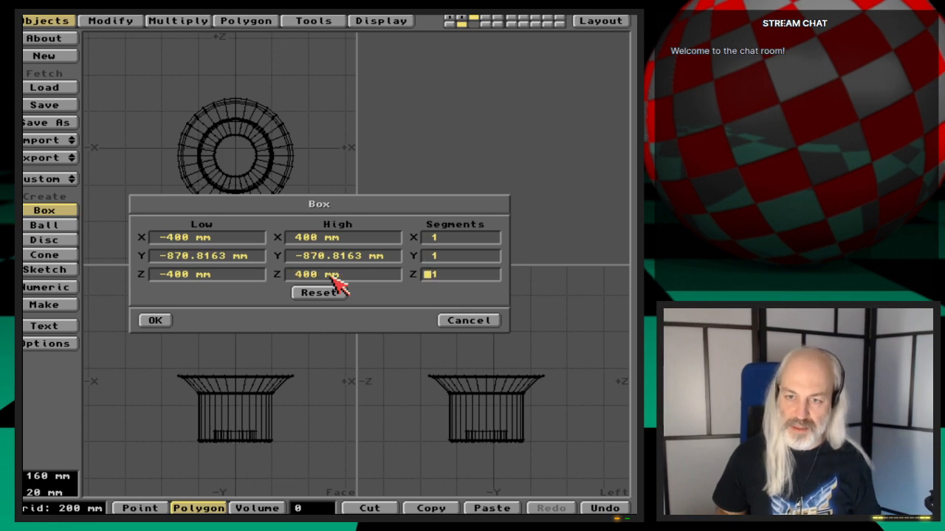
key(Return)
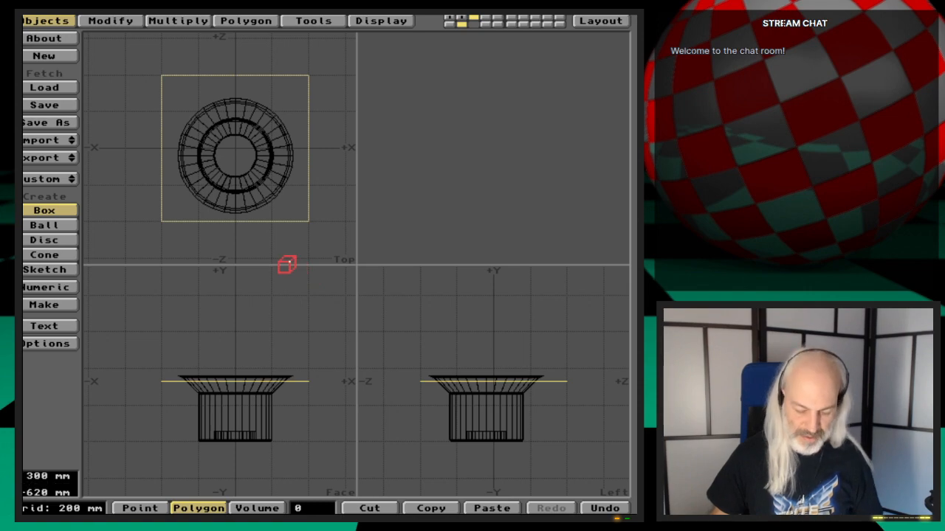
key(n)
click(455, 240)
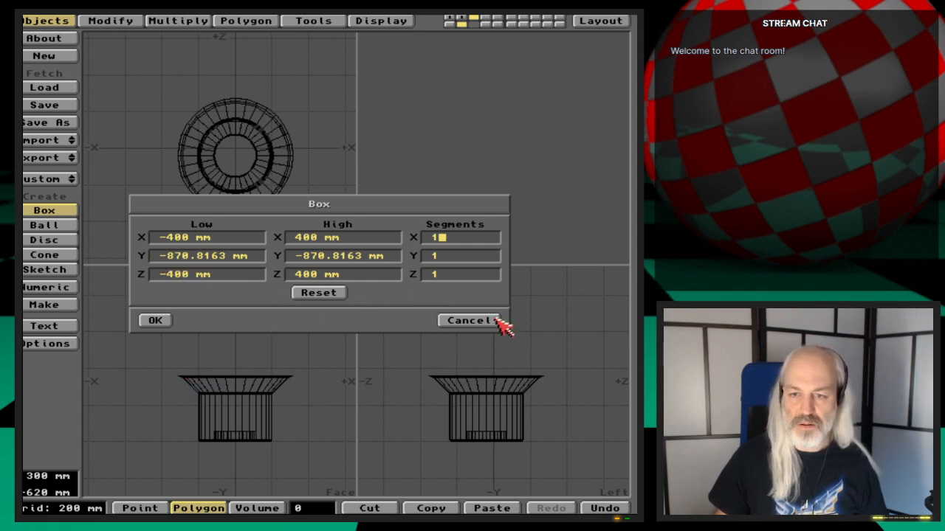
click(470, 320)
Draw the box about 450 mm tall above the leg in the face view and set its high Y limit to -400 mm
click(157, 304)
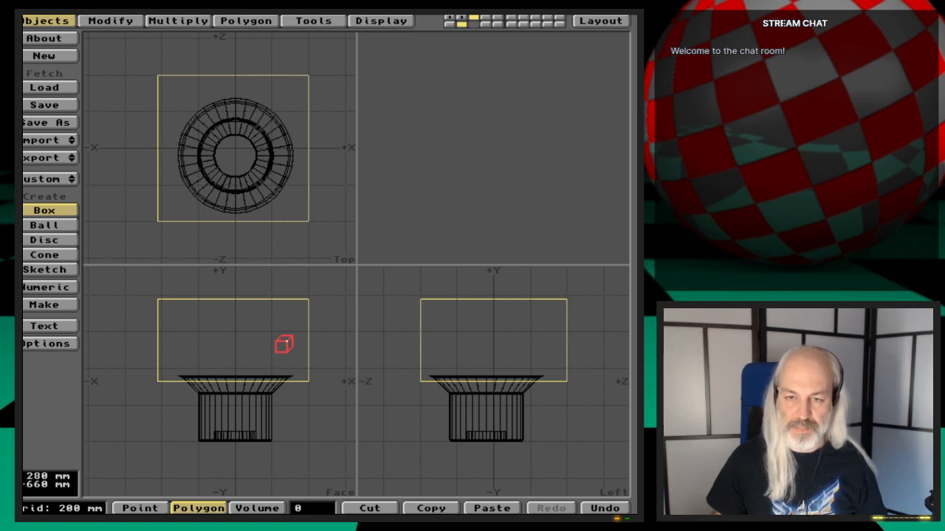
key(n)
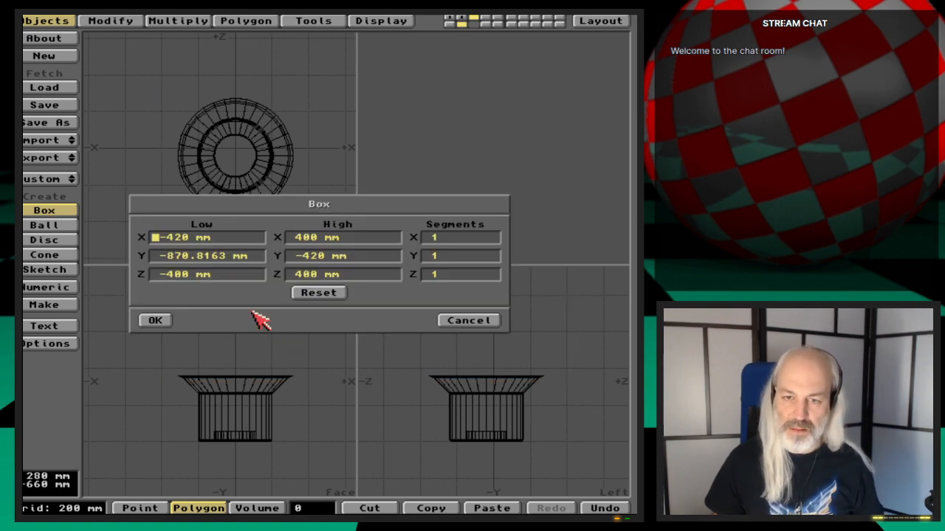
click(317, 256)
key(Delete)
text(0)
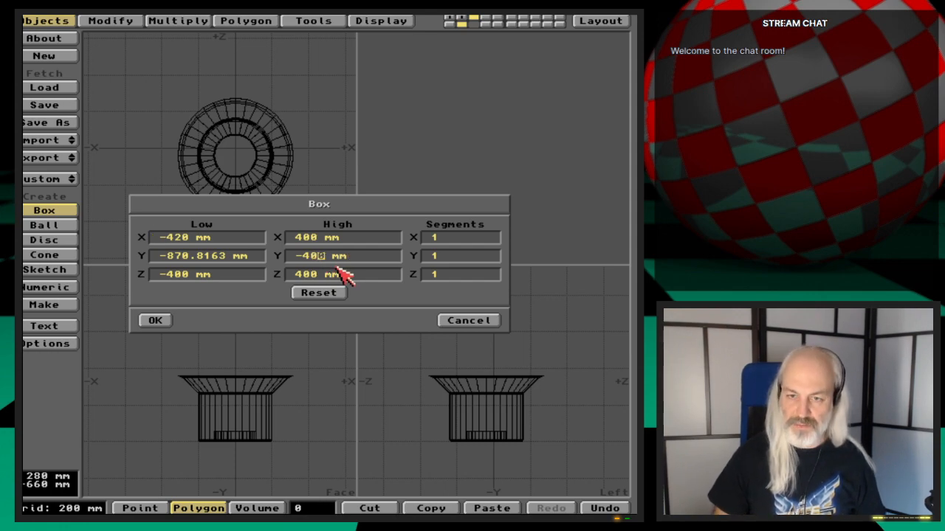
key(Tab)
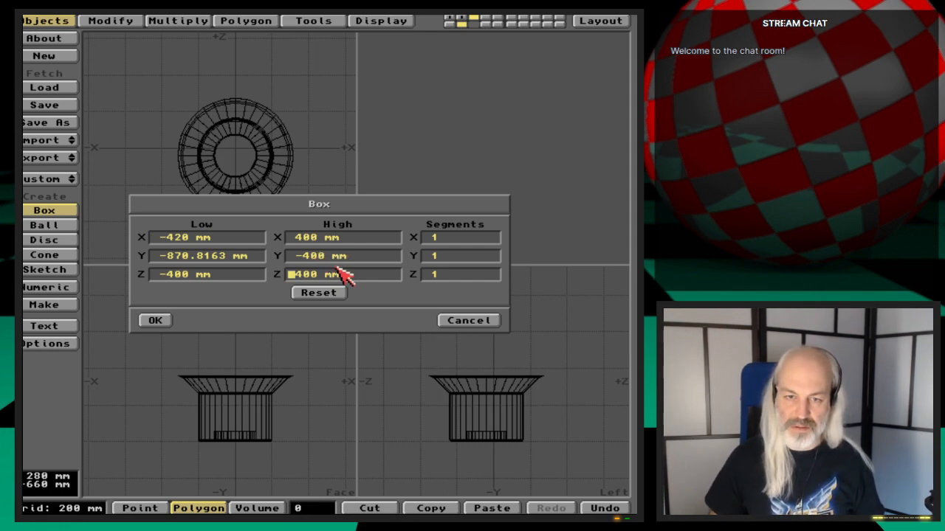
Set the box's low Y limit to -800 mm and its low X limit to -400 mm
click(179, 256)
key(Delete)
key(Delete)
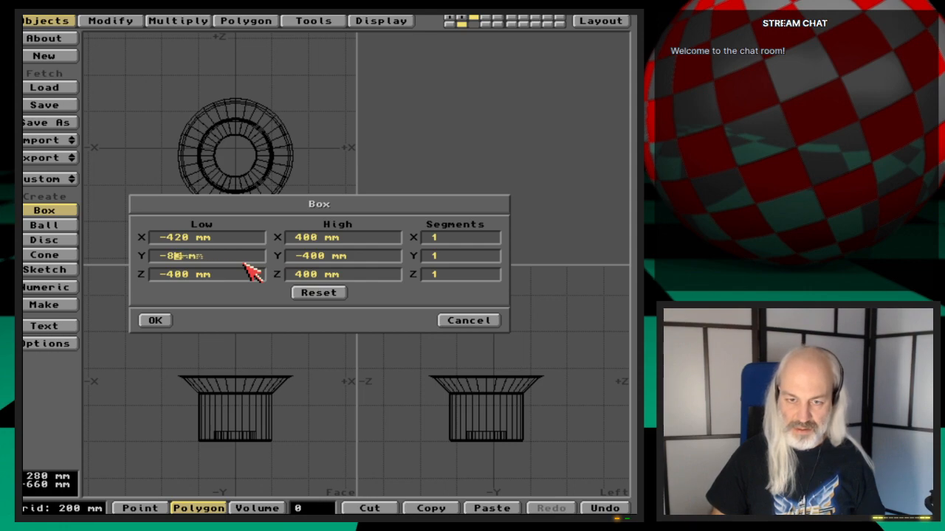
text(00mm)
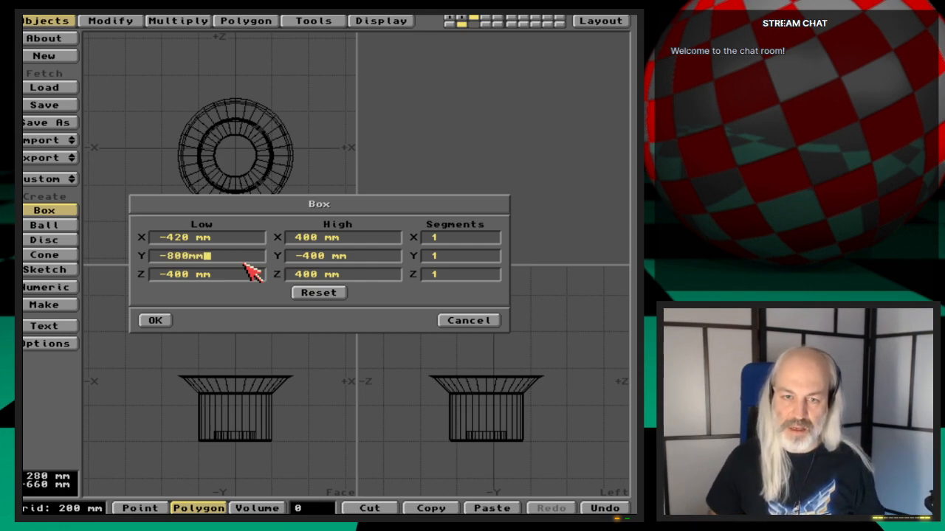
click(186, 237)
key(BackSpace)
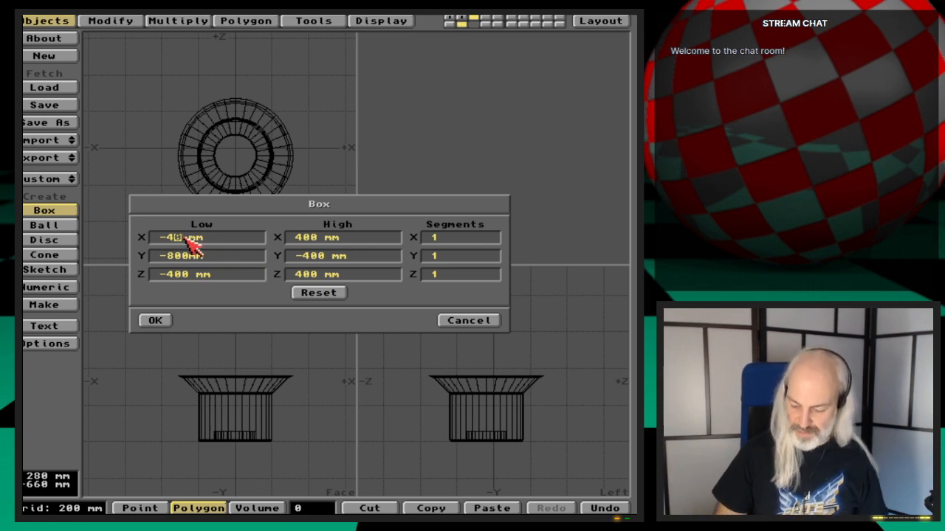
text(0)
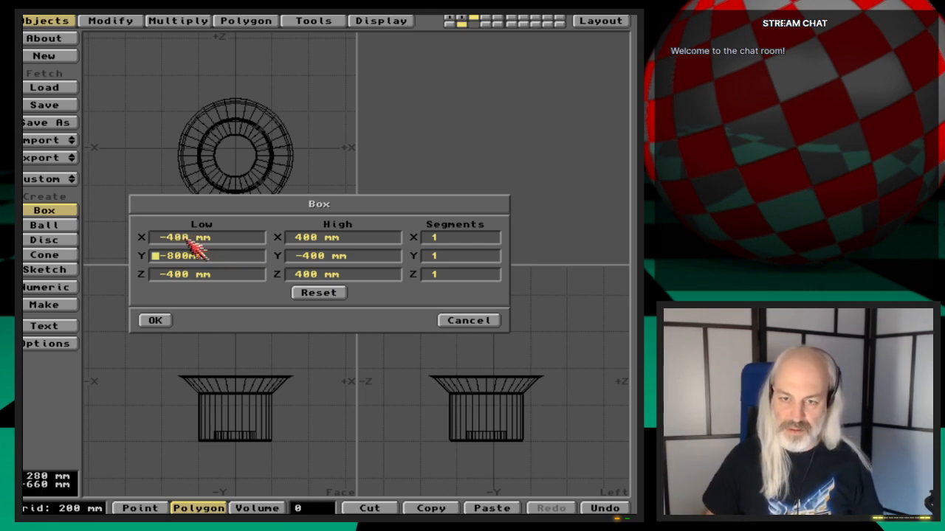
click(168, 318)
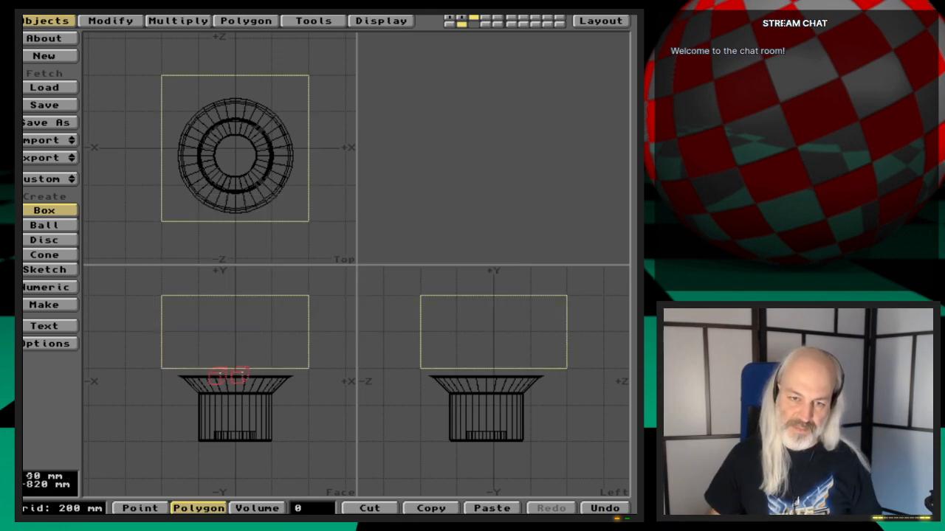
Try making the box with 6 segments in X, Y and Z
key(n)
click(460, 237)
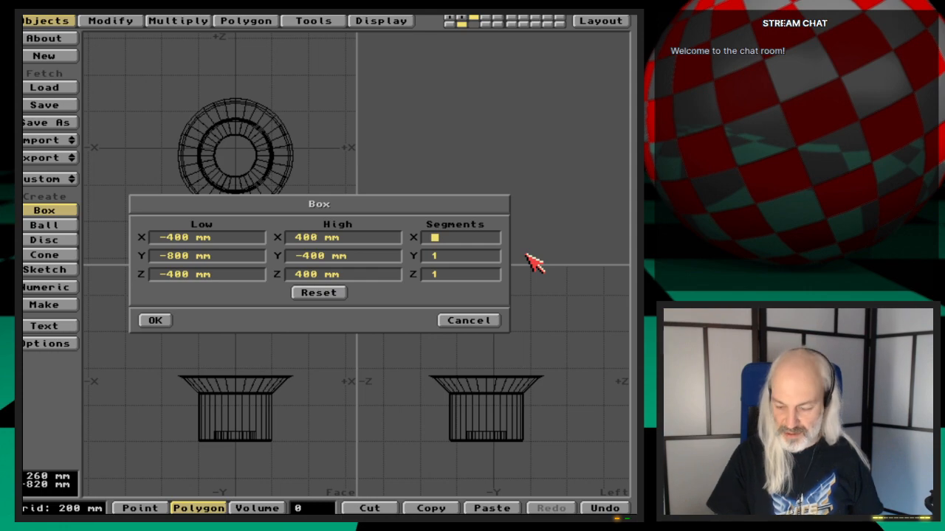
text(10)
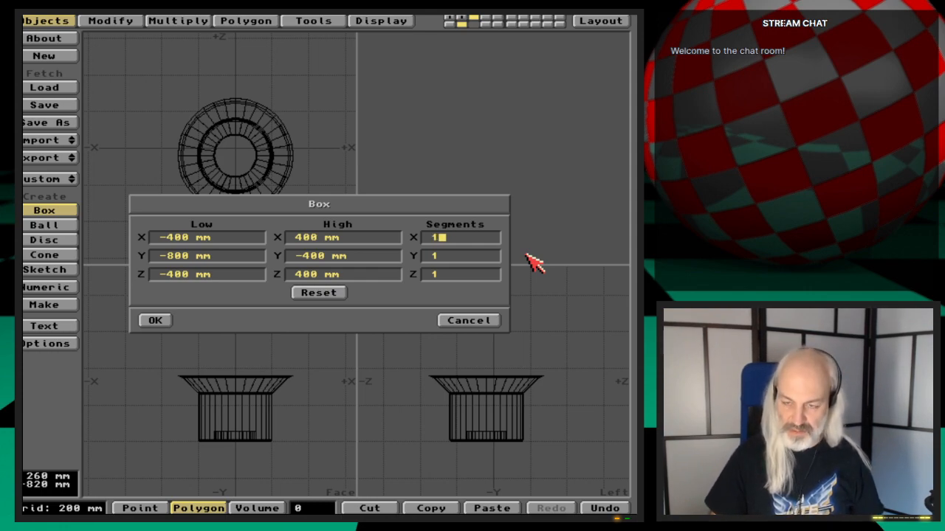
key(BackSpace)
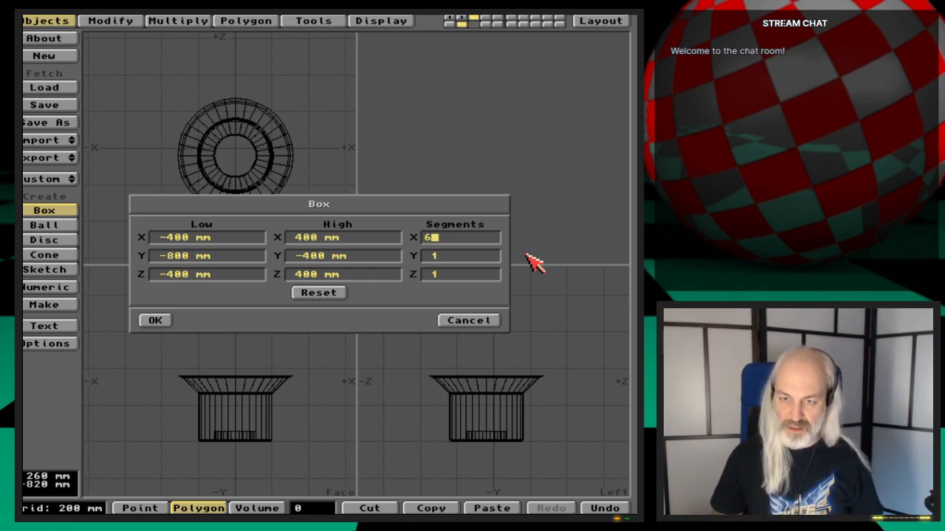
key(Tab)
text(6)
key(Tab)
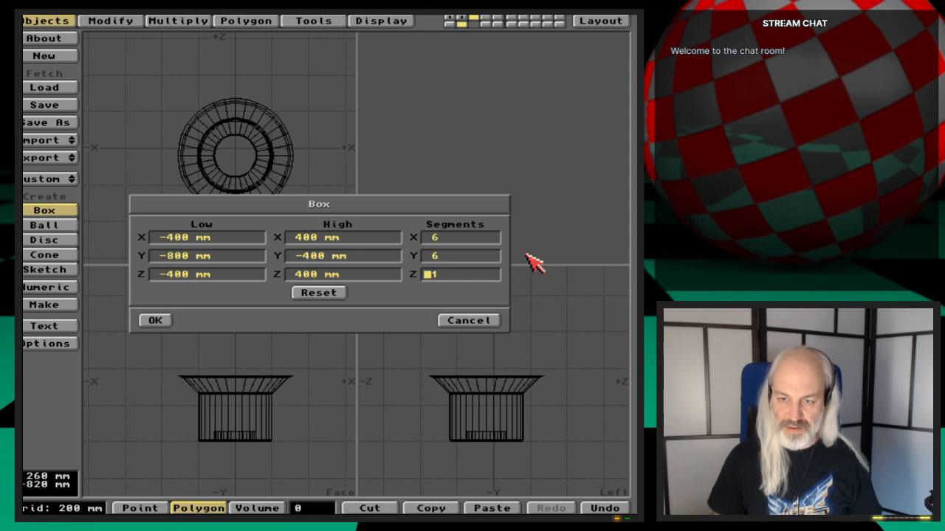
key(Return)
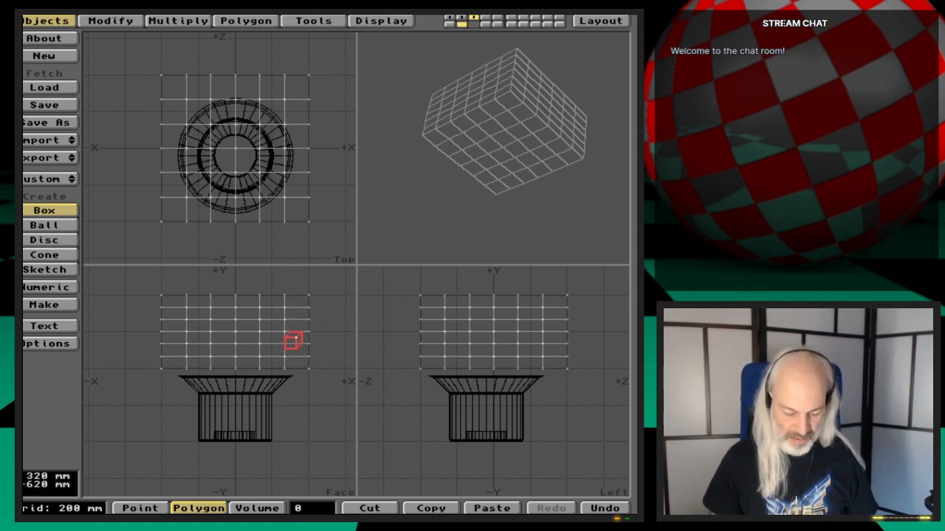
Try making the box with 4 segments in Y, and undo it
key(n)
click(440, 256)
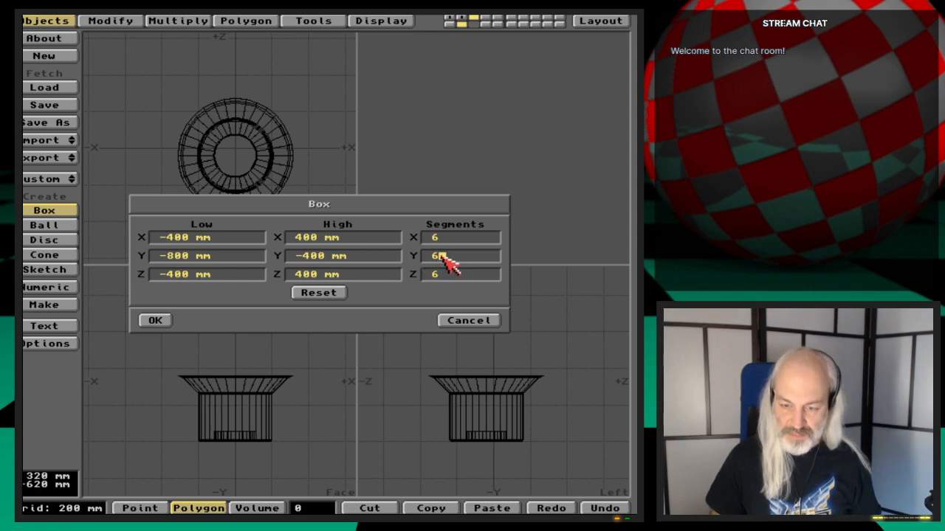
key(BackSpace)
text(4)
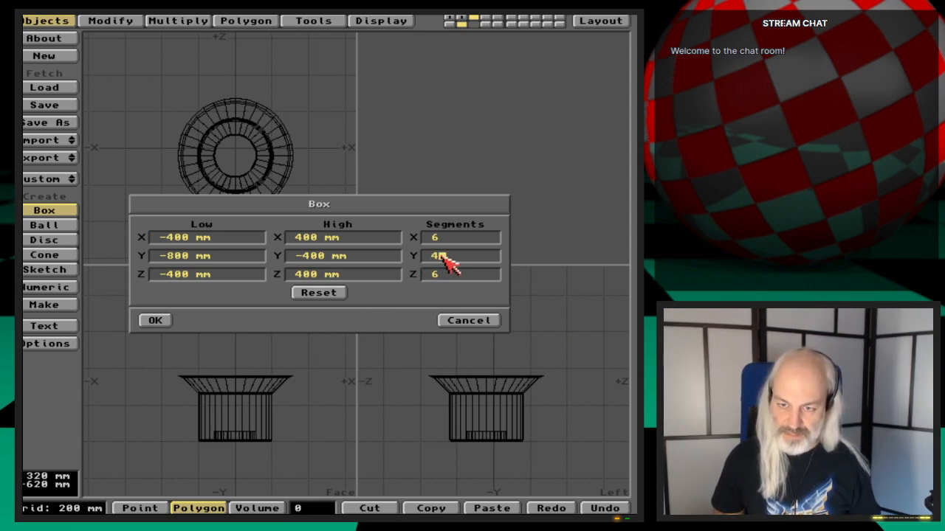
key(Return)
key(Return)
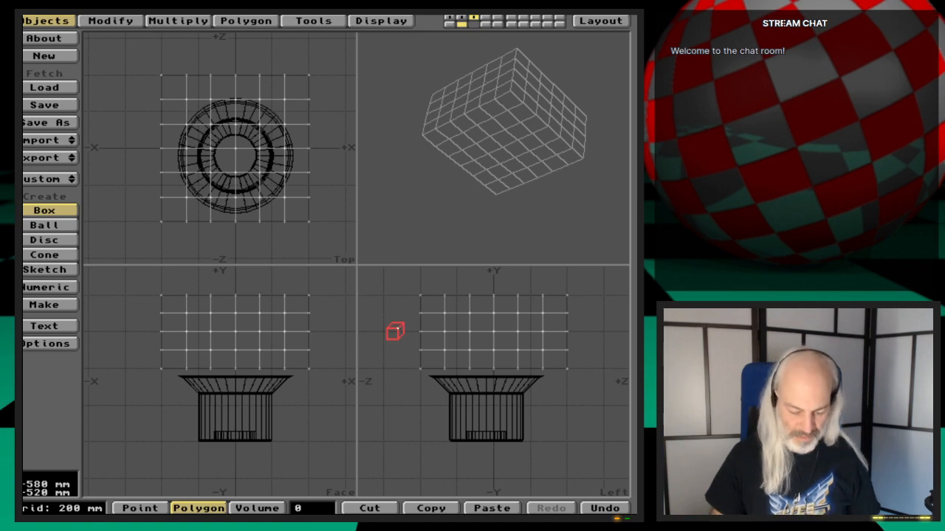
key(u)
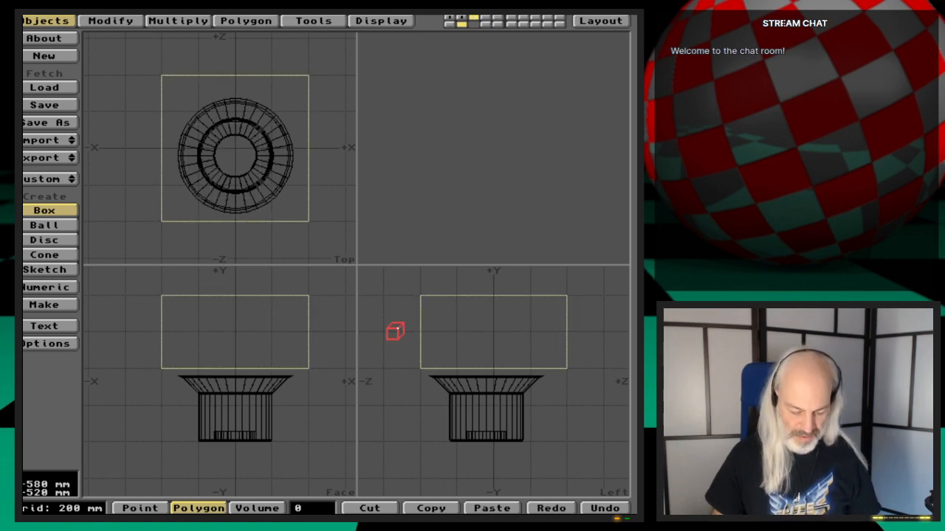
Set the box's segments to 3 in X, 2 in Y and 3 in Z, make the box and exit the Box tool
key(n)
click(459, 241)
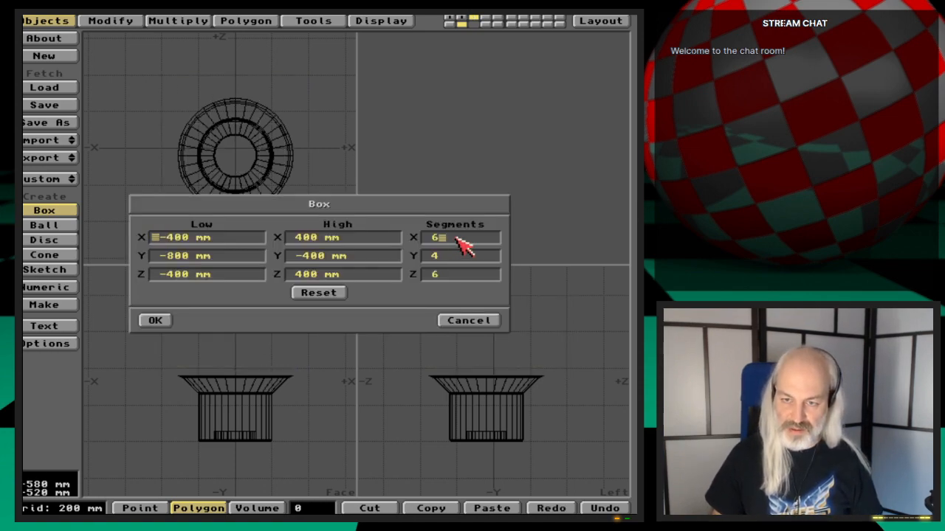
key(BackSpace)
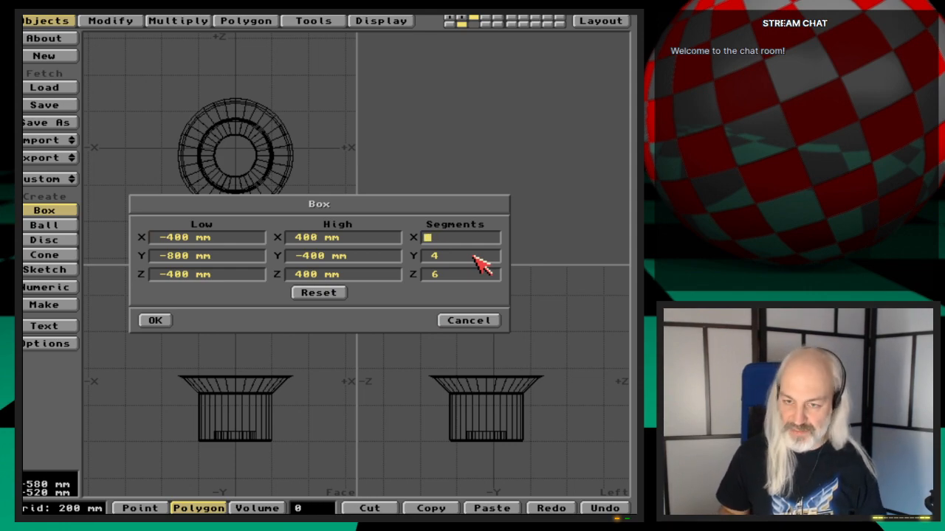
key(Tab)
text(2)
key(Tab)
text(3)
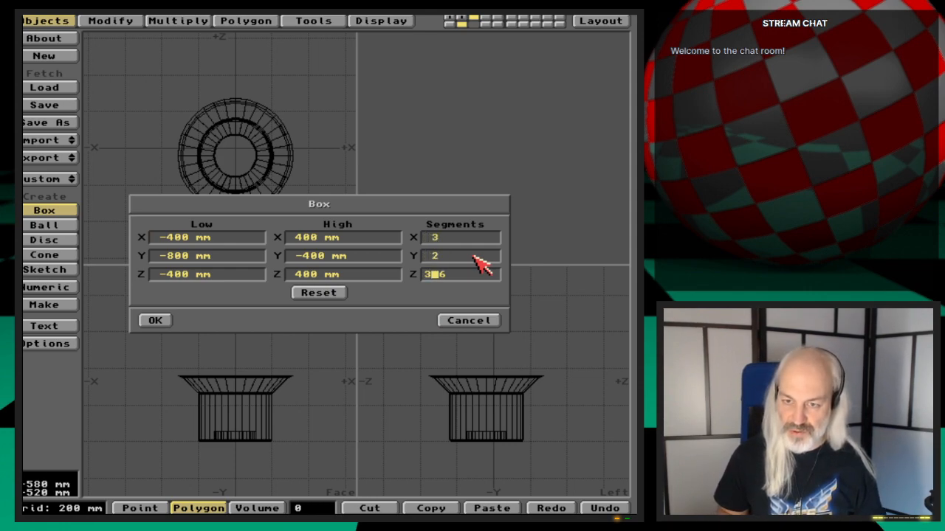
key(Return)
key(Return)
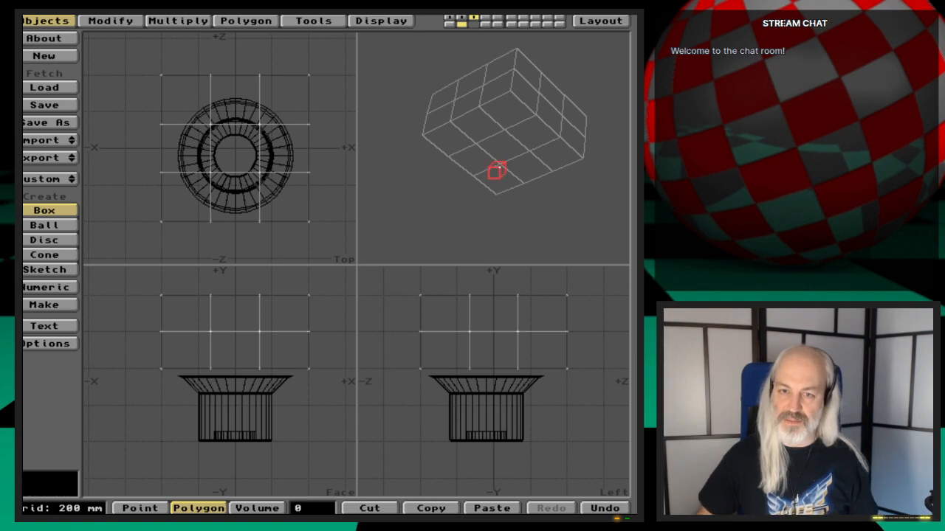
key(space)
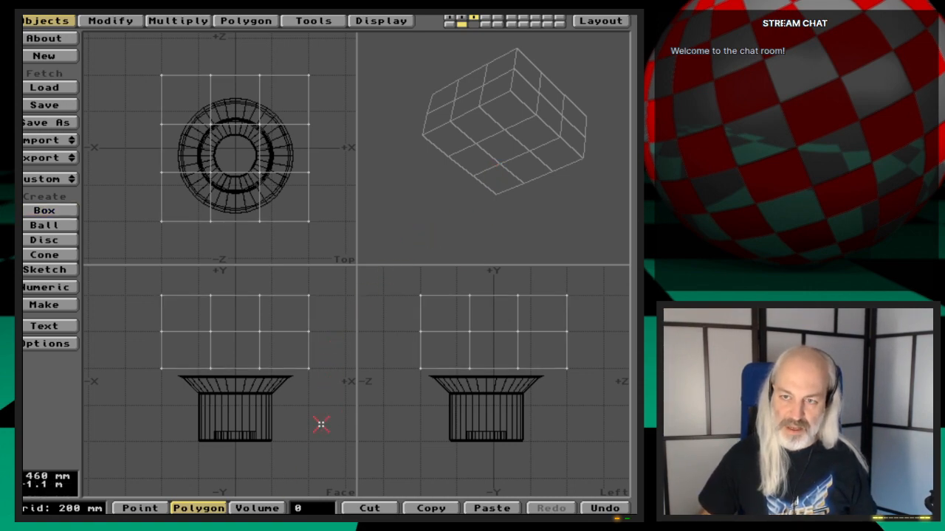
Round the box by subdividing its polygons twice with the Metaform option
drag(531, 94, 543, 118)
drag(585, 58, 499, 107)
key(shift+d)
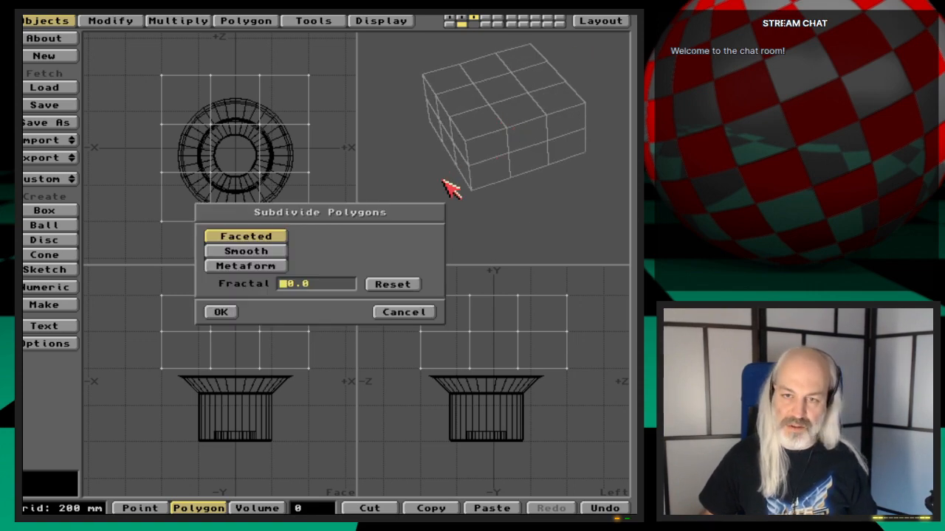
click(251, 267)
click(226, 312)
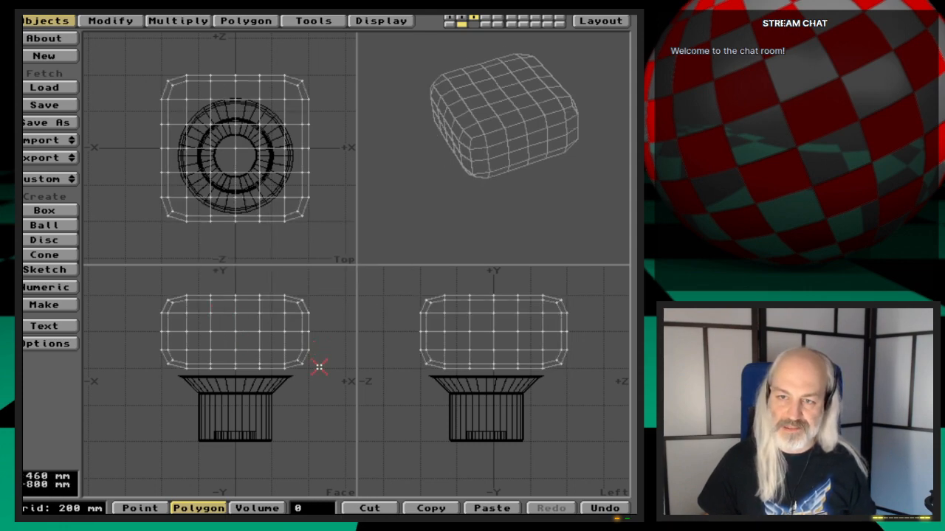
key(shift+d)
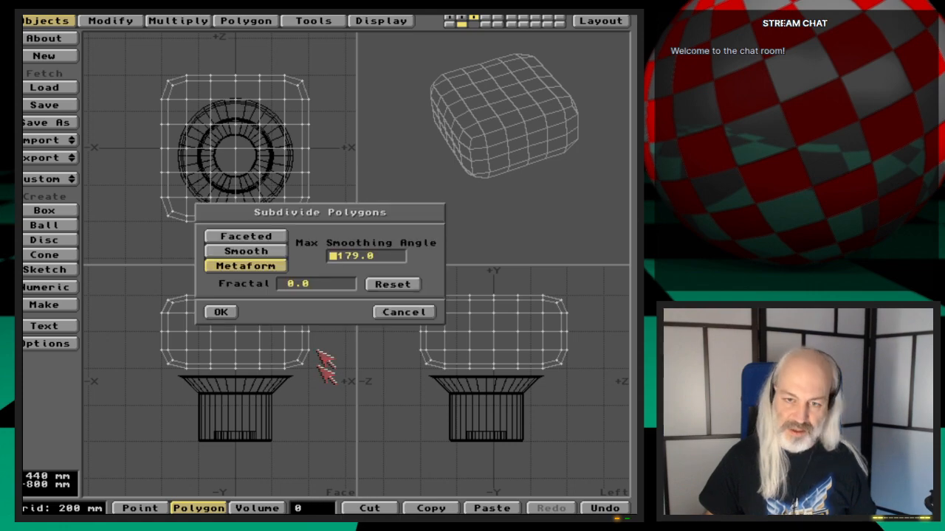
click(223, 312)
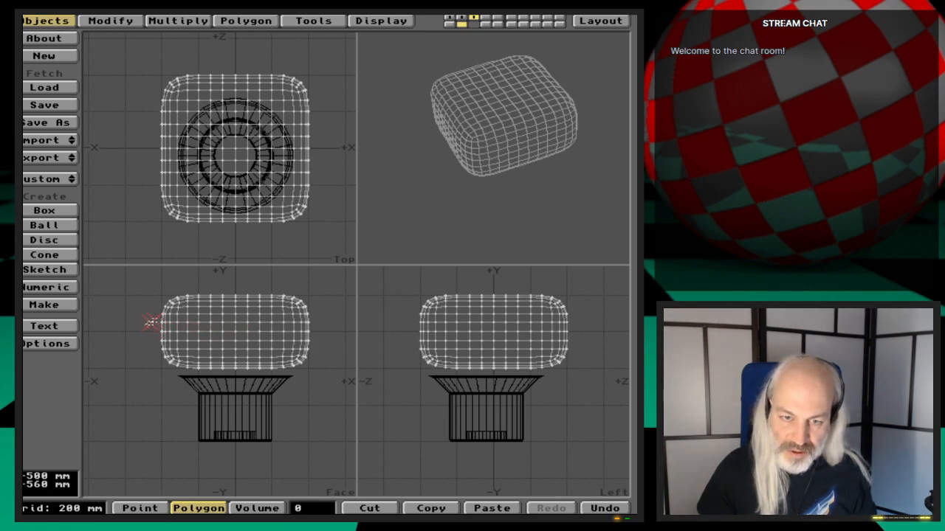
Lasso-select the two middle rows of side polygons around the rounded box in the face view
drag(196, 318, 310, 318)
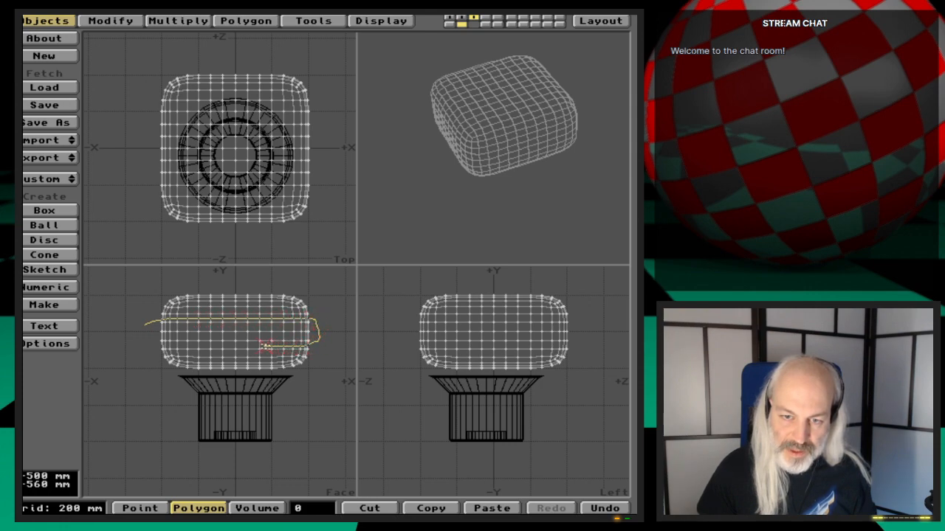
drag(265, 346, 207, 347)
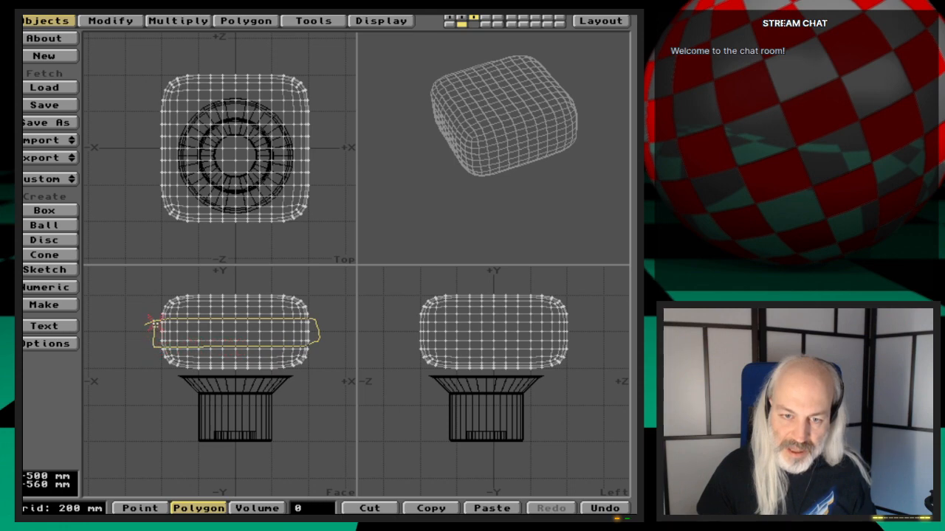
drag(155, 305, 152, 303)
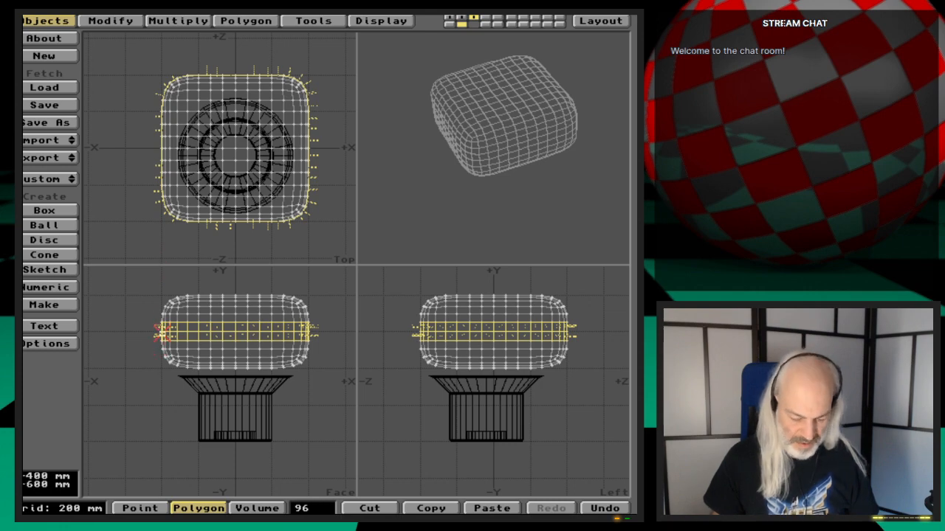
key(period)
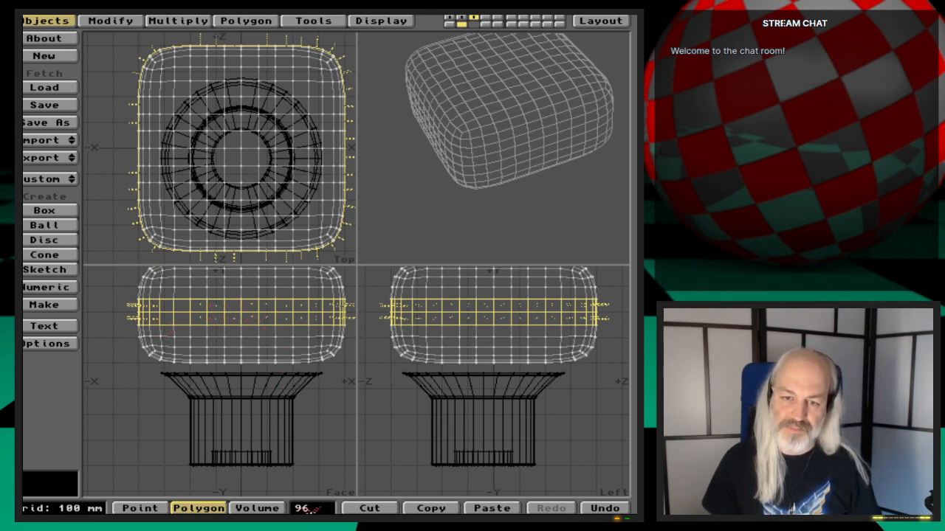
Clear the polygon selection and stretch the whole rounded box vertically about its centre until its underside meets the flare's top
click(315, 510)
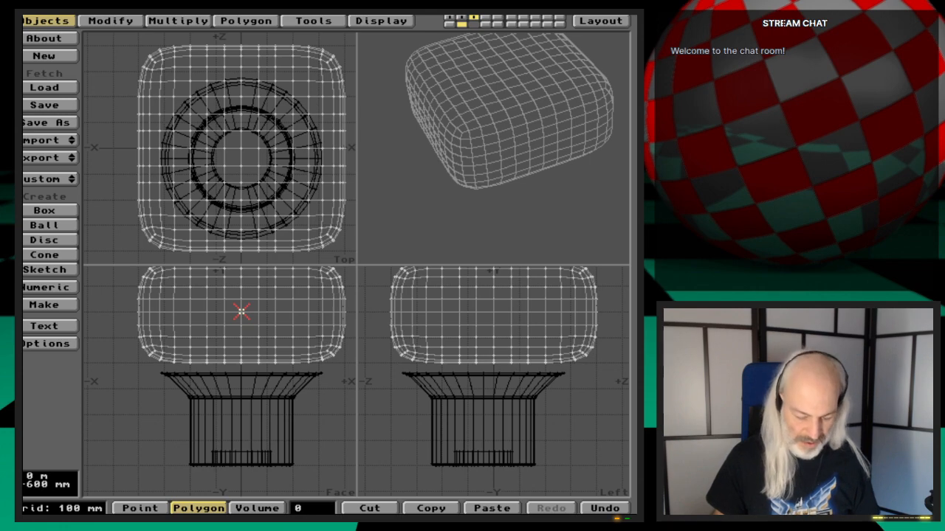
key(h)
drag(242, 312, 242, 262)
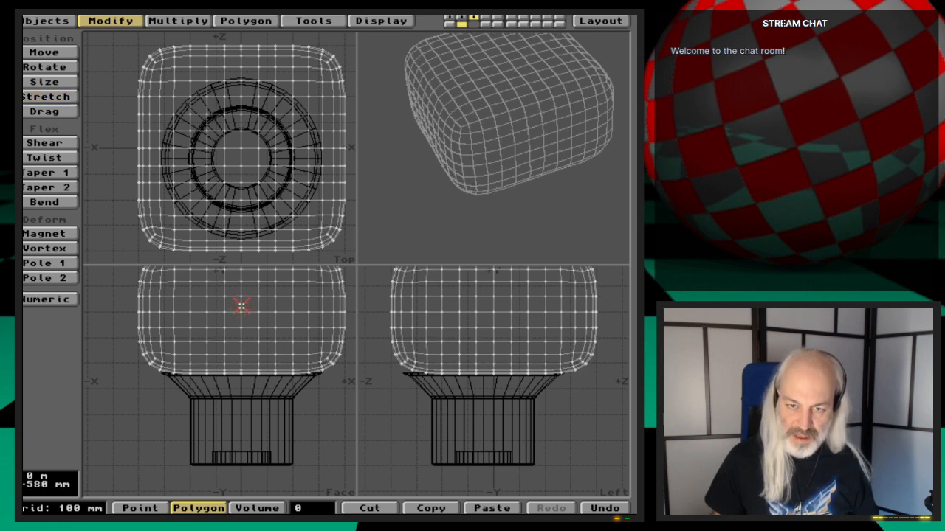
Switch to the empty fourth layer with the rounded box's layer as background
key(4)
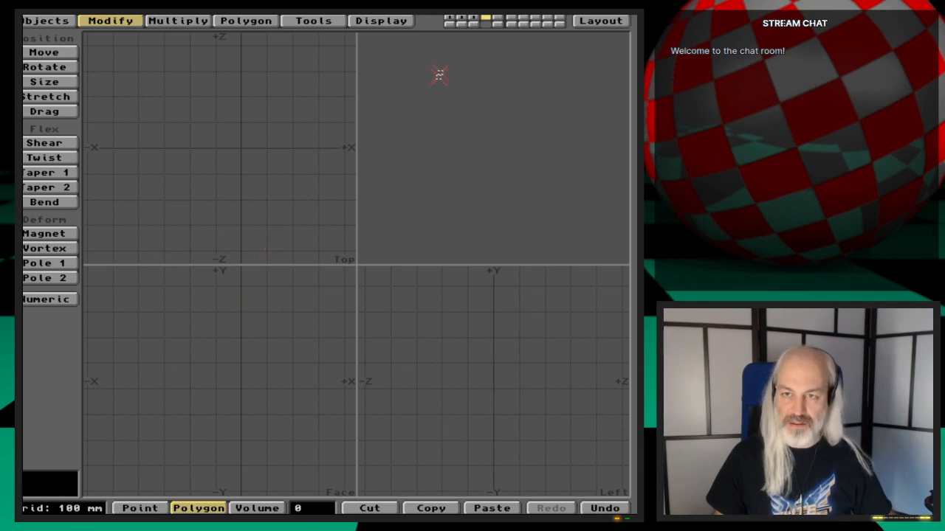
click(473, 24)
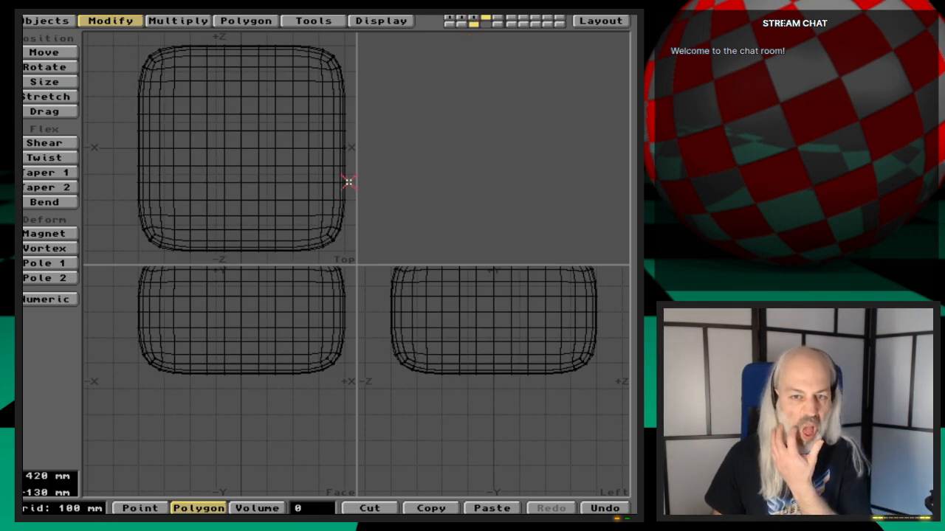
Draw a box about 1040 mm wide, 280 mm high and 880 mm deep around the rounded box's upper part as a cutter
alt+drag(244, 312, 233, 381)
click(59, 20)
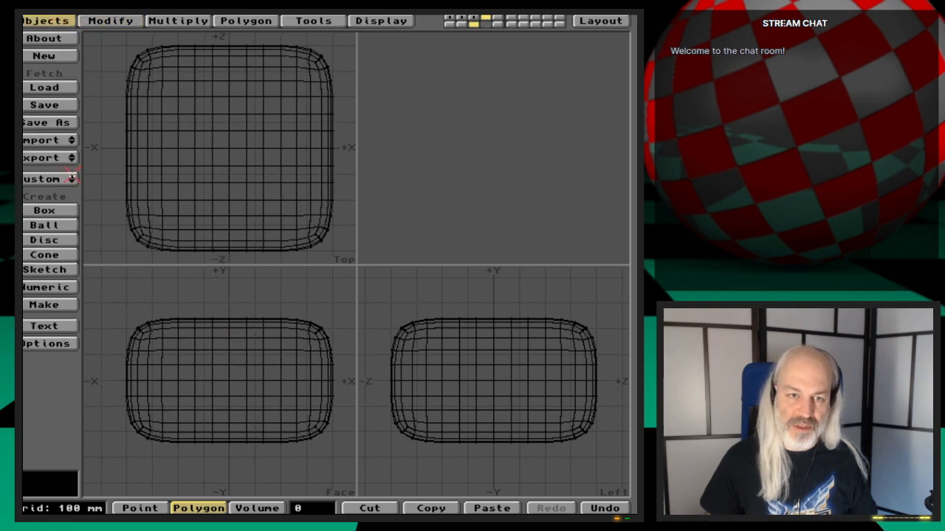
click(44, 210)
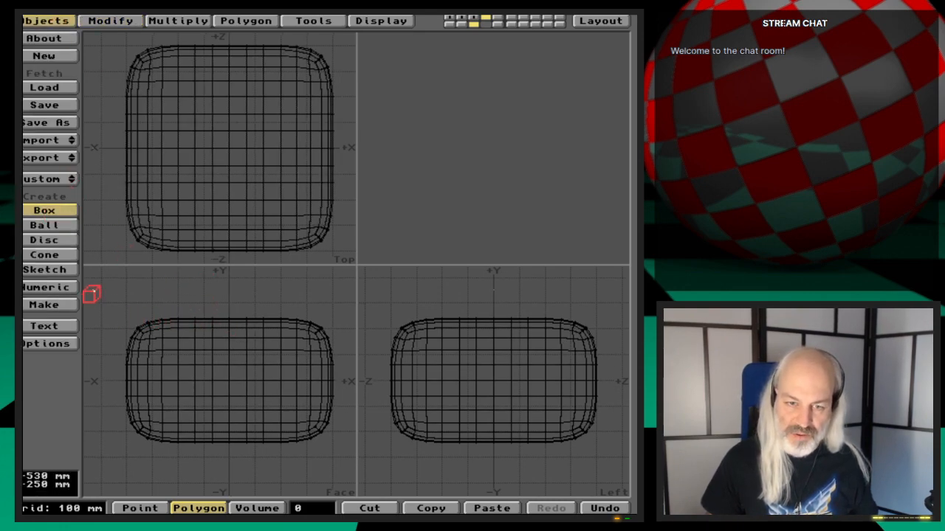
drag(93, 291, 359, 369)
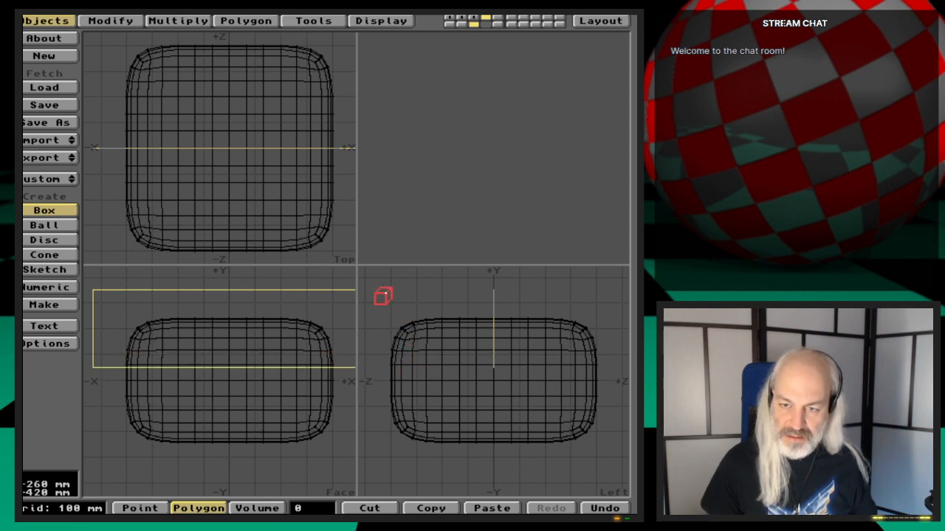
click(383, 295)
drag(608, 297, 610, 297)
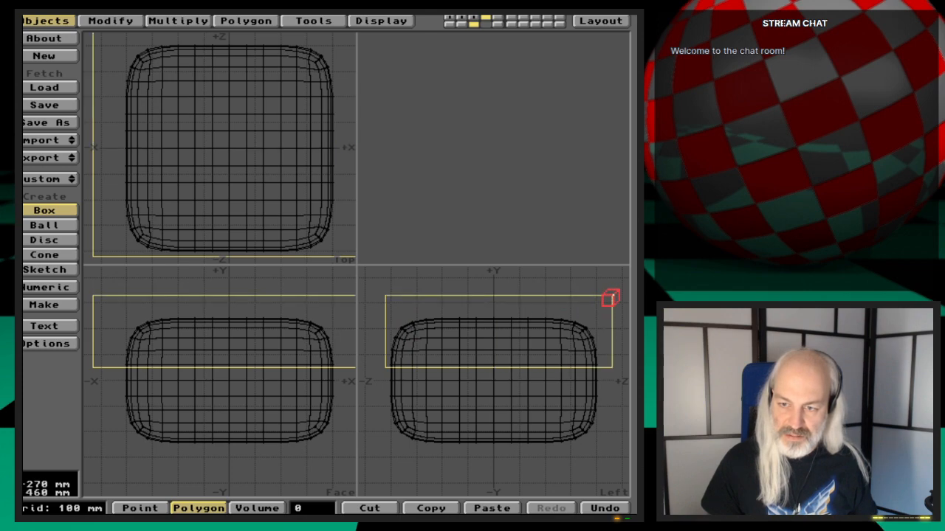
Set the cutter box's segments to 1 on X, Y and Z and create it in place of the multi-segment version
key(Return)
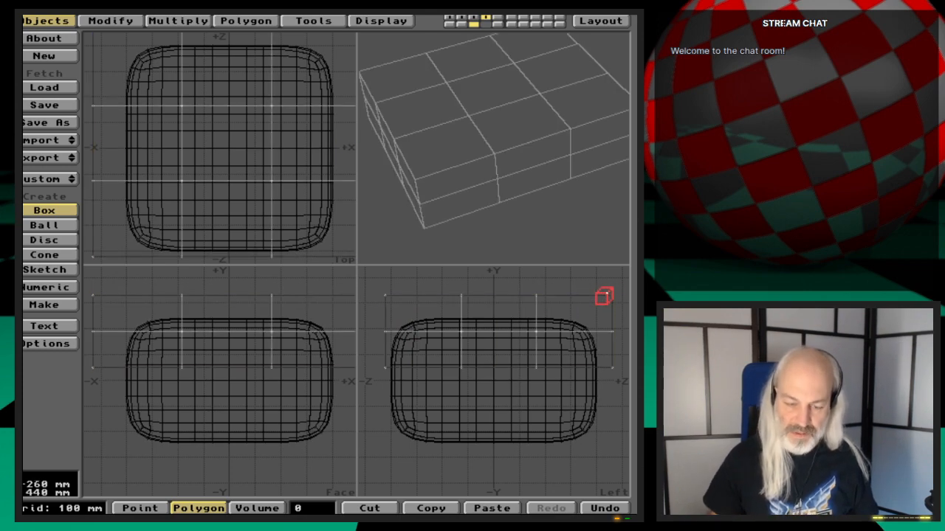
key(u)
key(n)
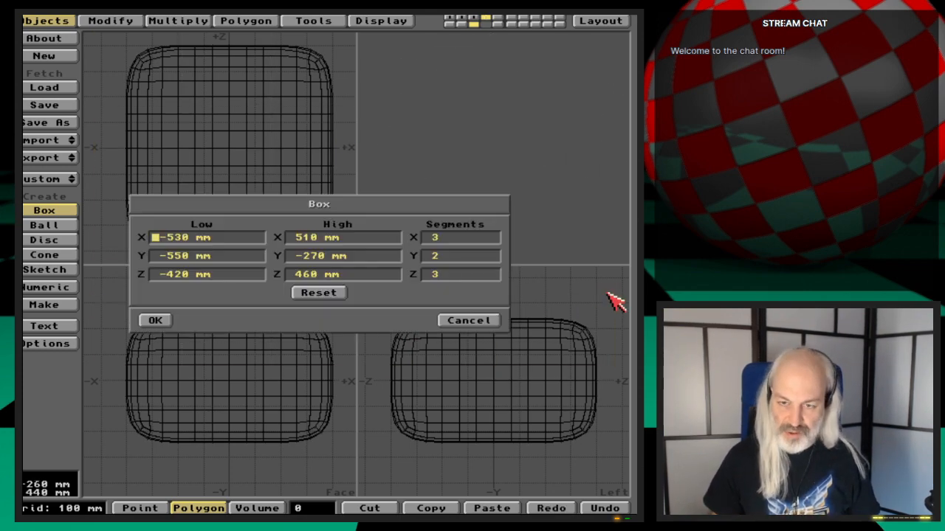
click(477, 238)
key(BackSpace)
text(1)
key(Tab)
text(1)
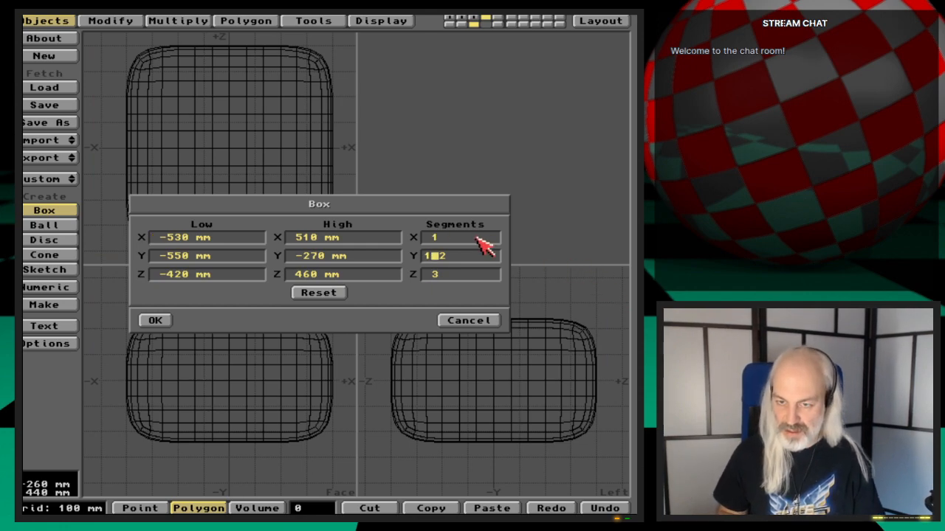
key(Tab)
text(1)
key(Return)
key(Return)
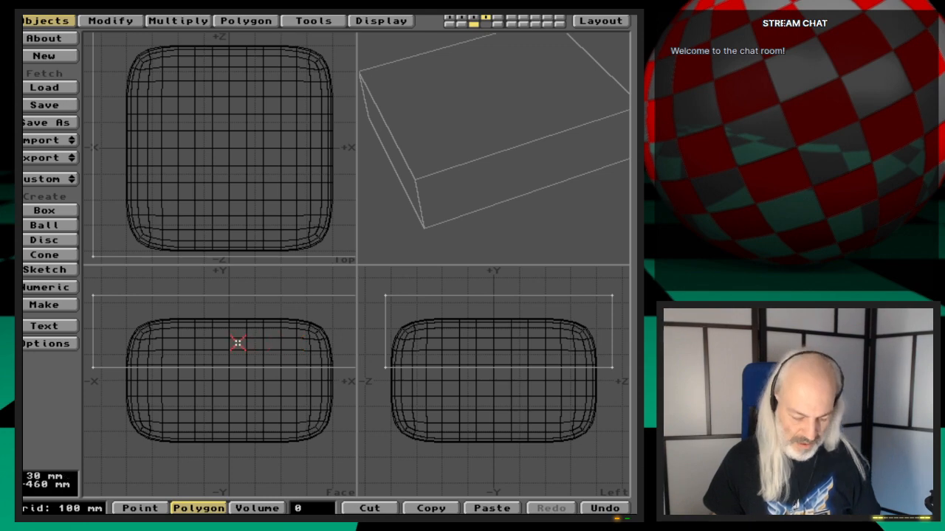
Move the cutter box up 10 mm and subtract it from the rounded box on the other layer
key(t)
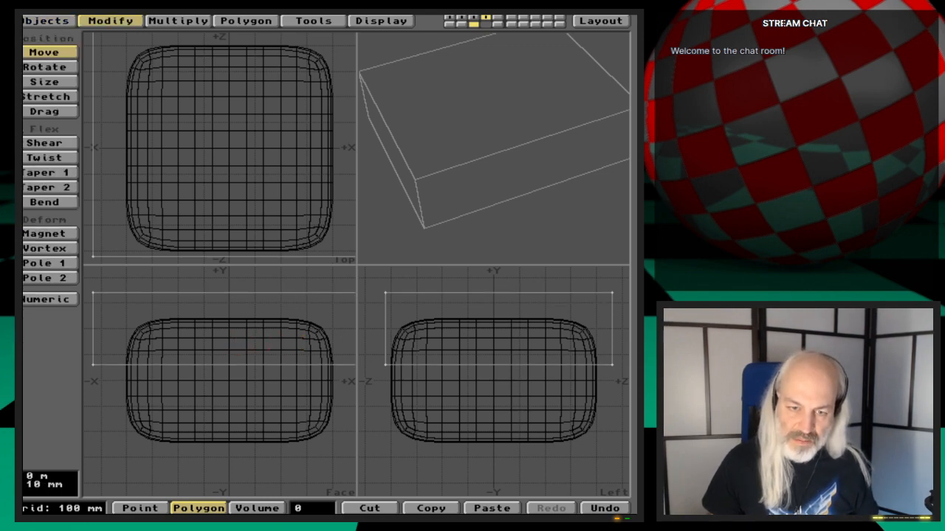
drag(251, 350, 238, 350)
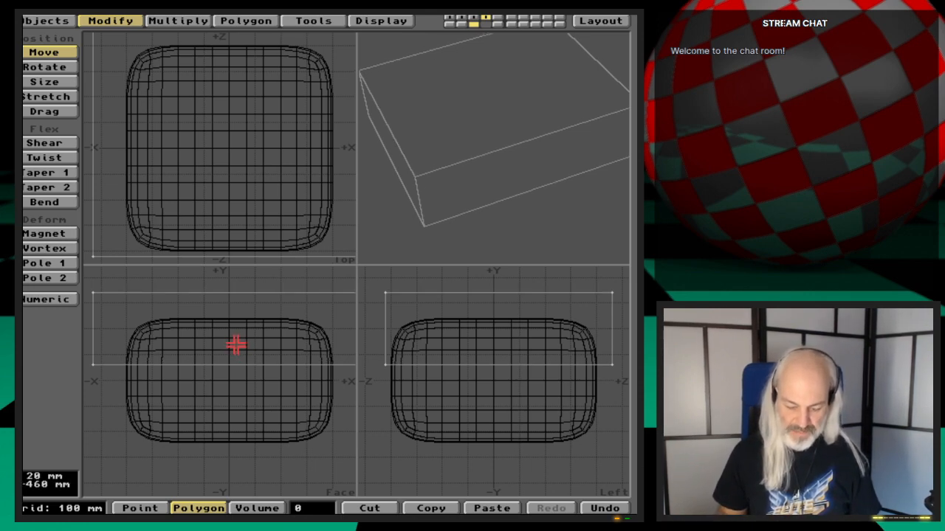
key(apostrophe)
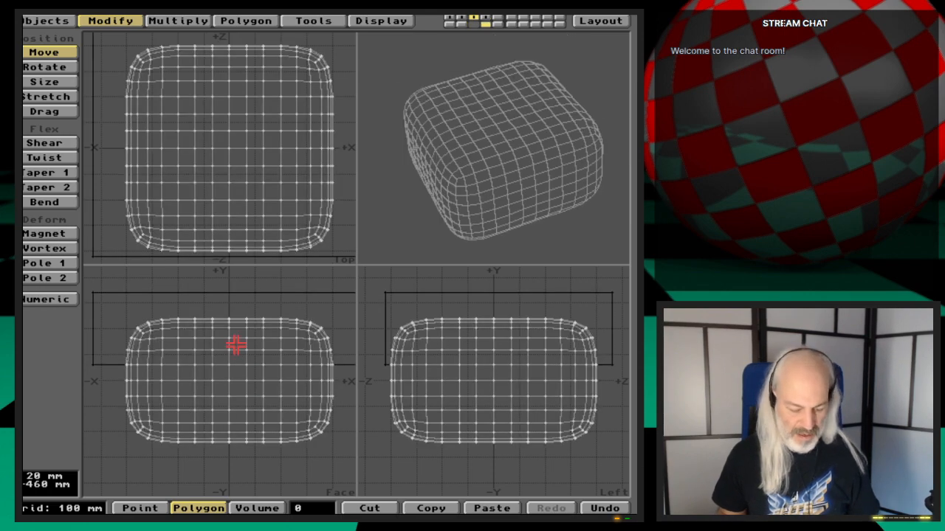
key(shift+b)
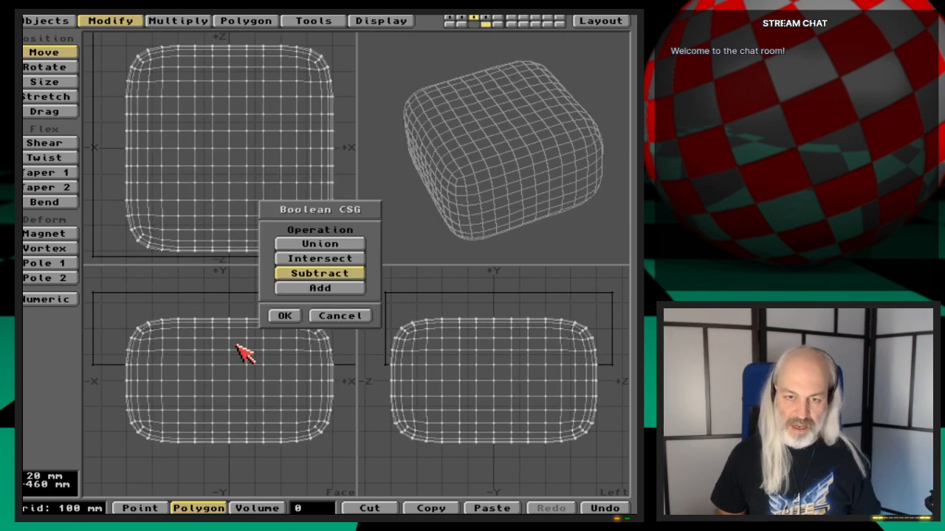
click(285, 315)
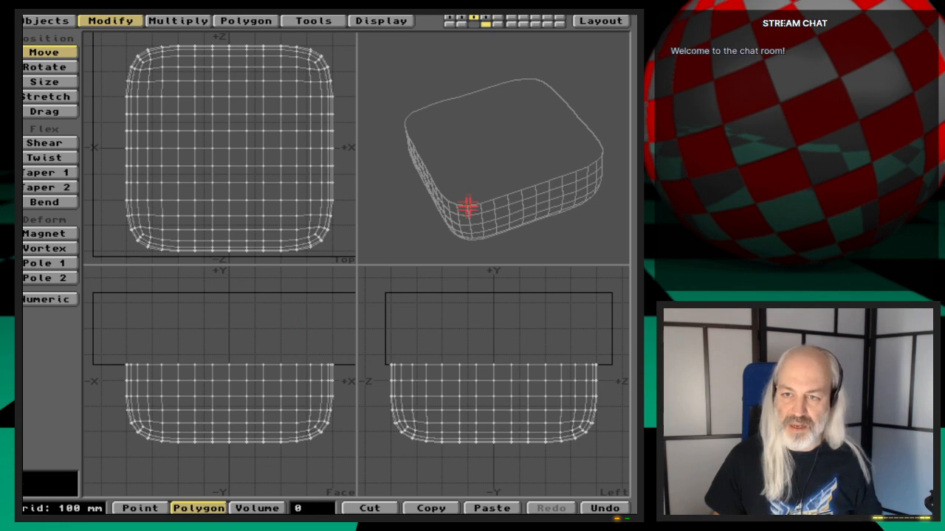
Merge the cut rounded box's duplicate points with the Automatic option
key(m)
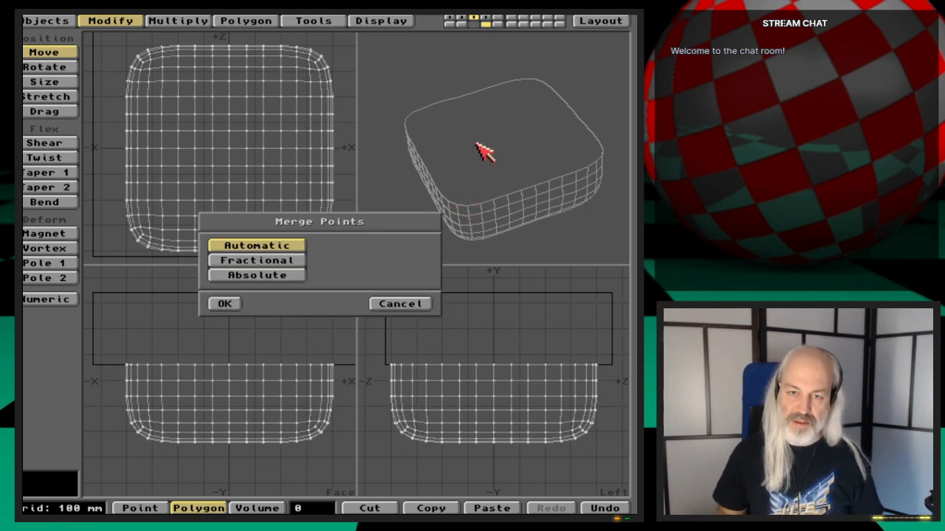
key(Return)
key(Return)
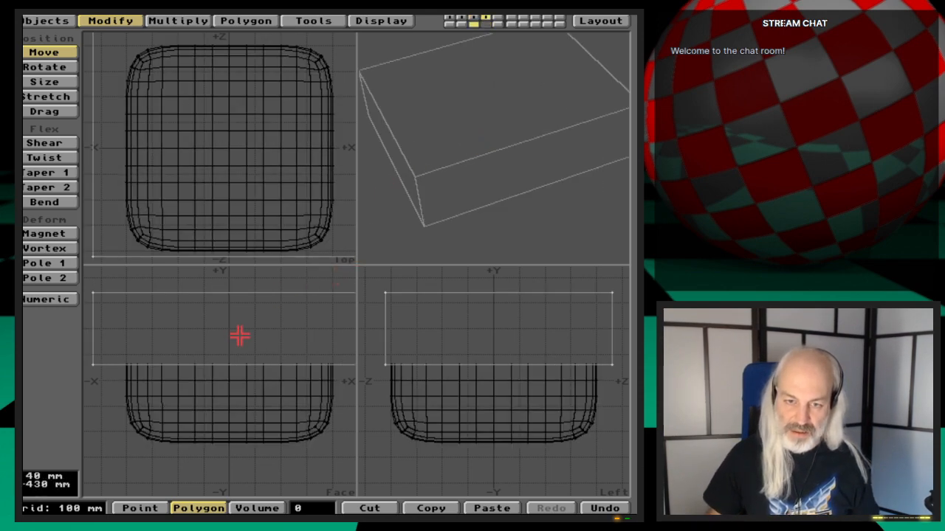
Move the cutter box down over the remaining part's curved lower portion, leaving a thin straight-sided band above it
drag(240, 332, 240, 435)
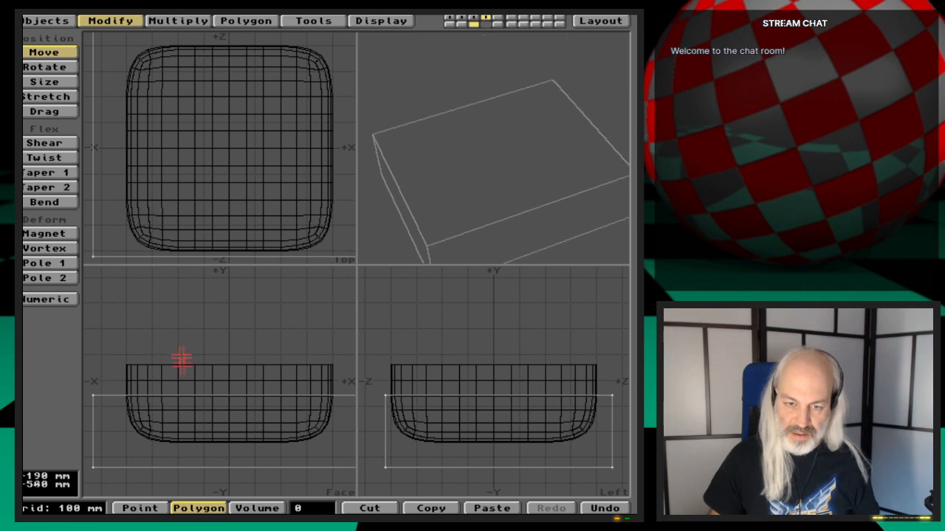
key(g)
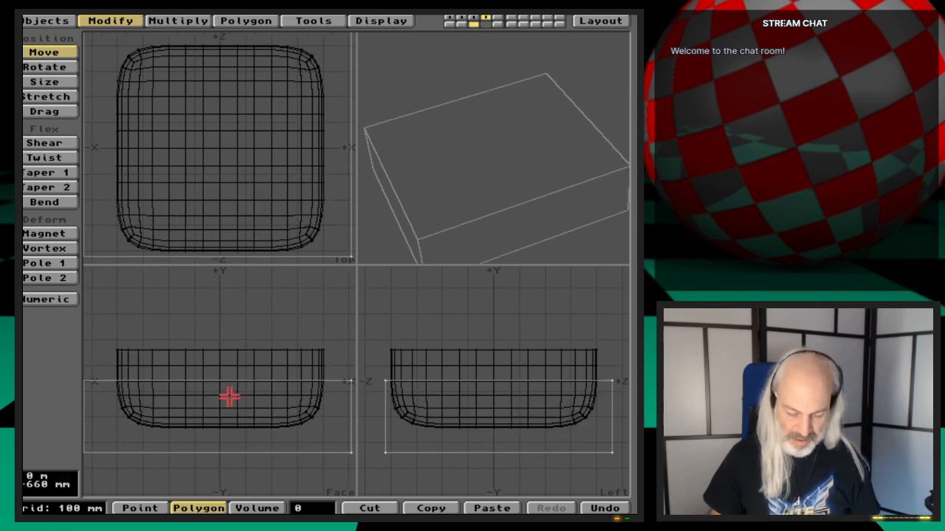
key(period)
key(period)
key(period)
key(period)
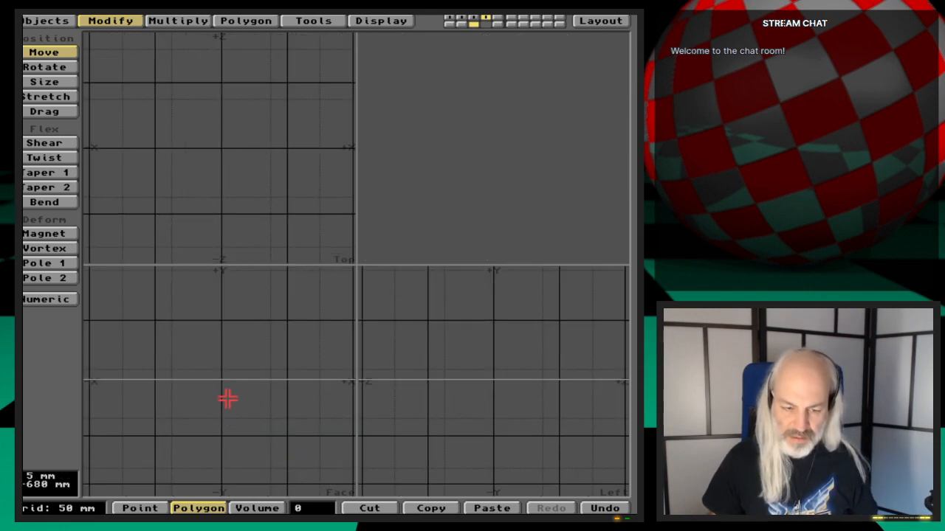
key(comma)
key(comma)
key(comma)
key(comma)
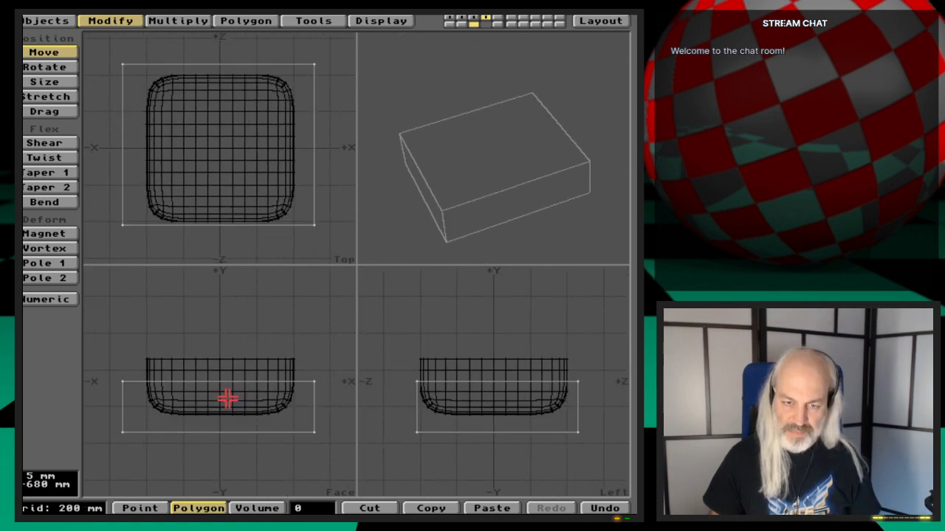
key(period)
key(comma)
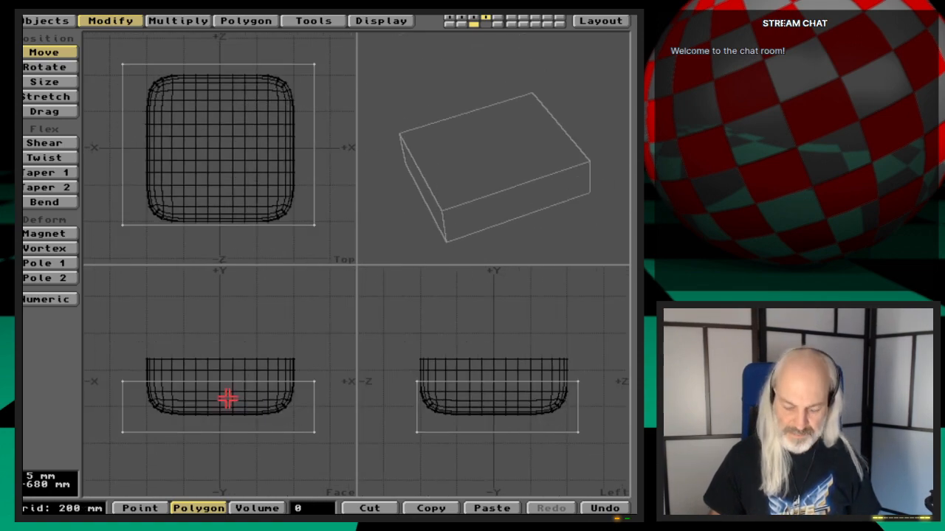
Subtract the lowered cutter box from the remaining rounded part and merge the slab's points automatically
key(apostrophe)
key(shift+b)
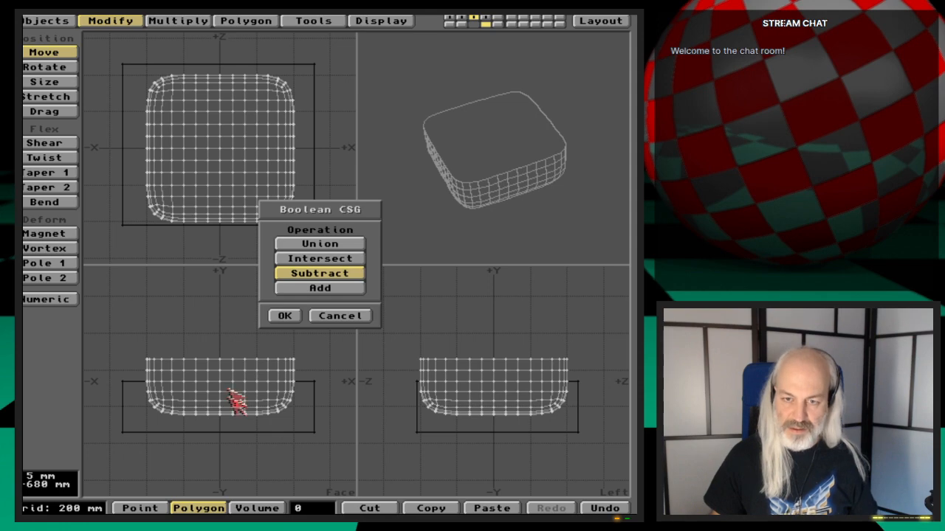
click(280, 314)
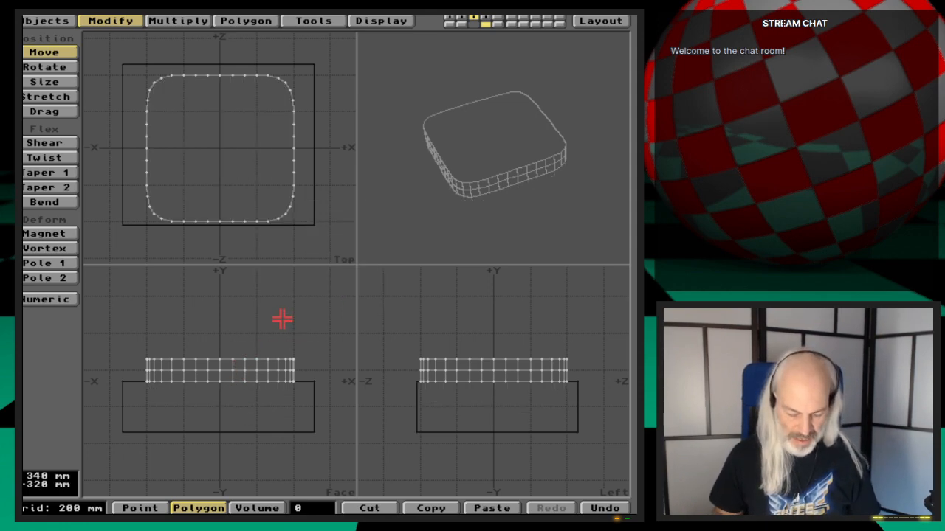
key(m)
key(Return)
key(Return)
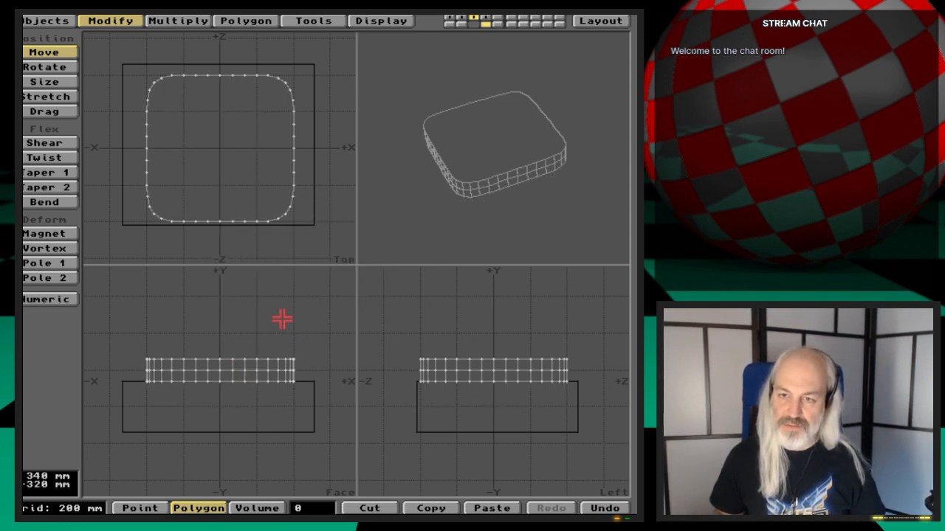
Bring the flared leg's layer to the foreground with the rounded slab's layer as background
drag(460, 256, 527, 88)
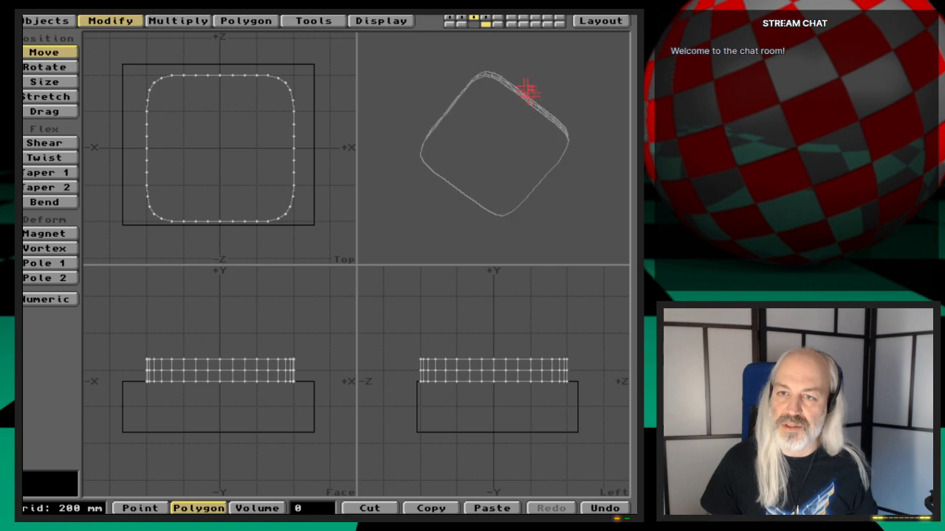
click(476, 20)
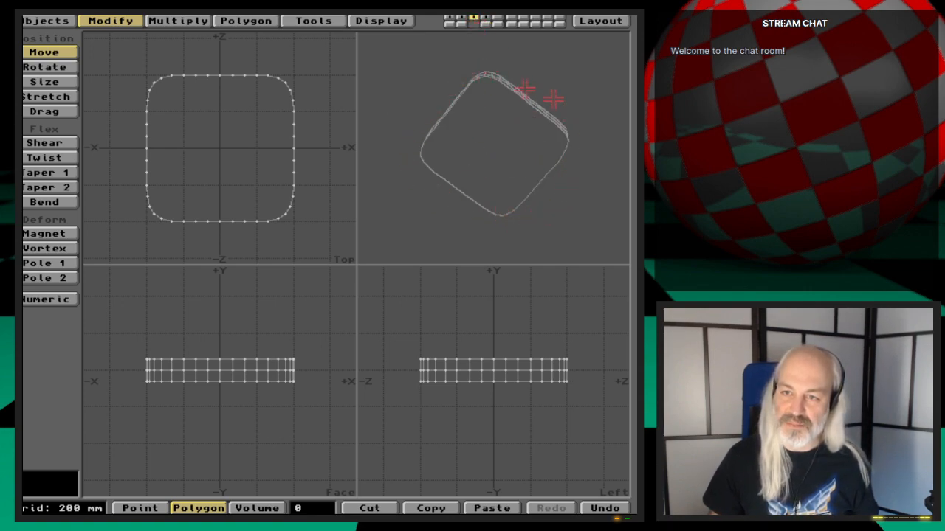
click(463, 17)
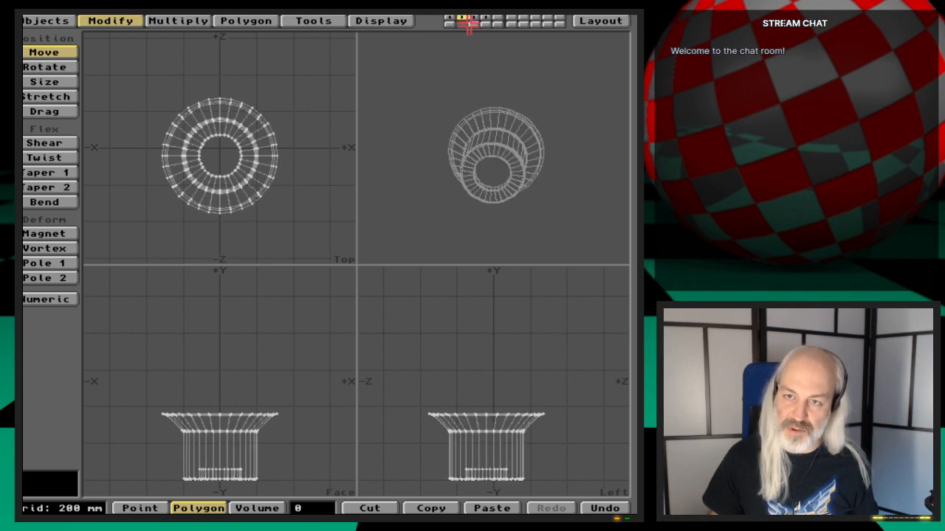
click(473, 23)
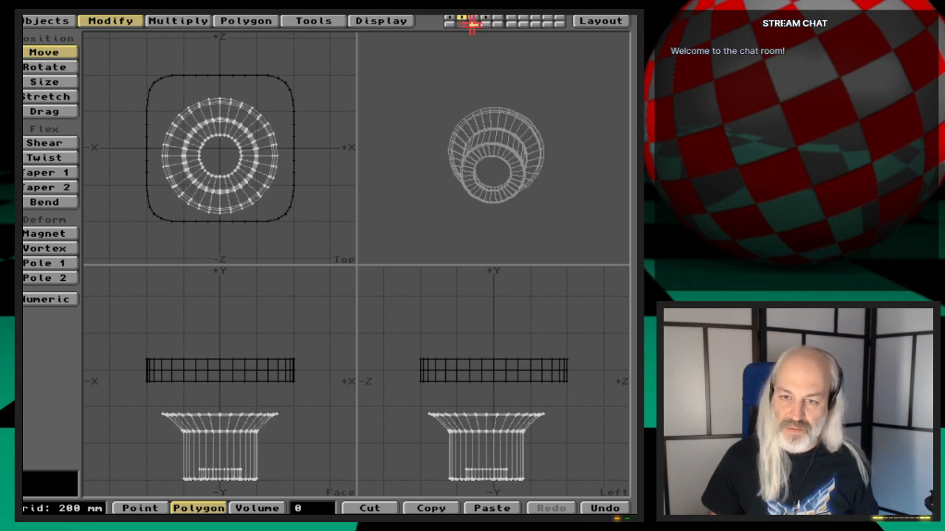
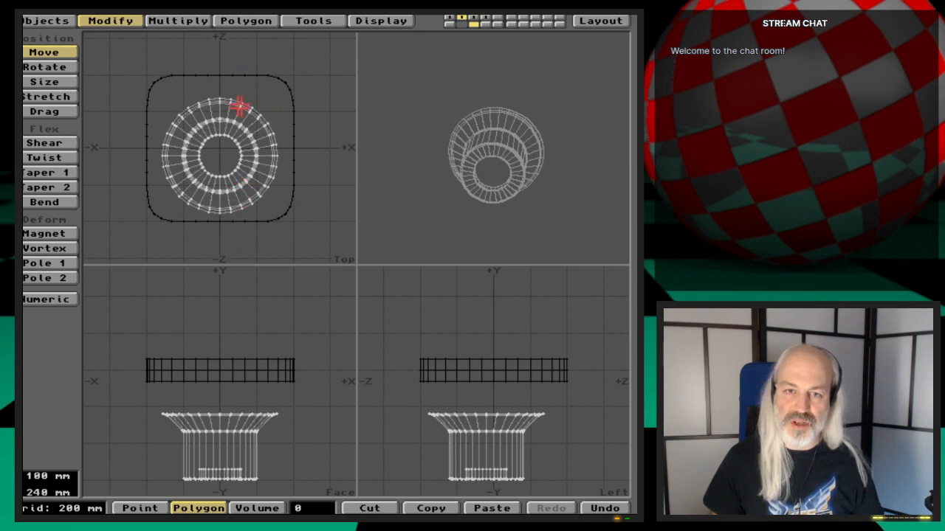
Center the flared leg on the Z axis with the Center on 1 axis command
key(F2)
click(365, 259)
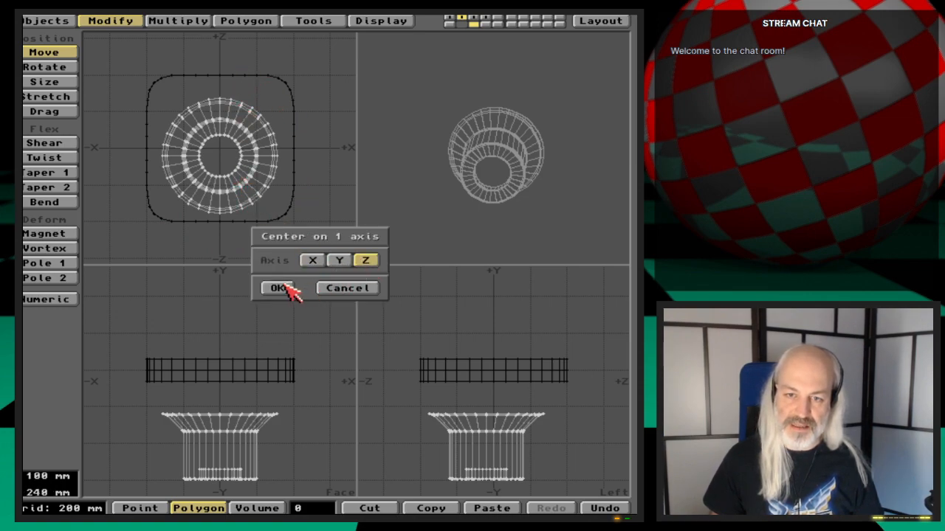
click(279, 288)
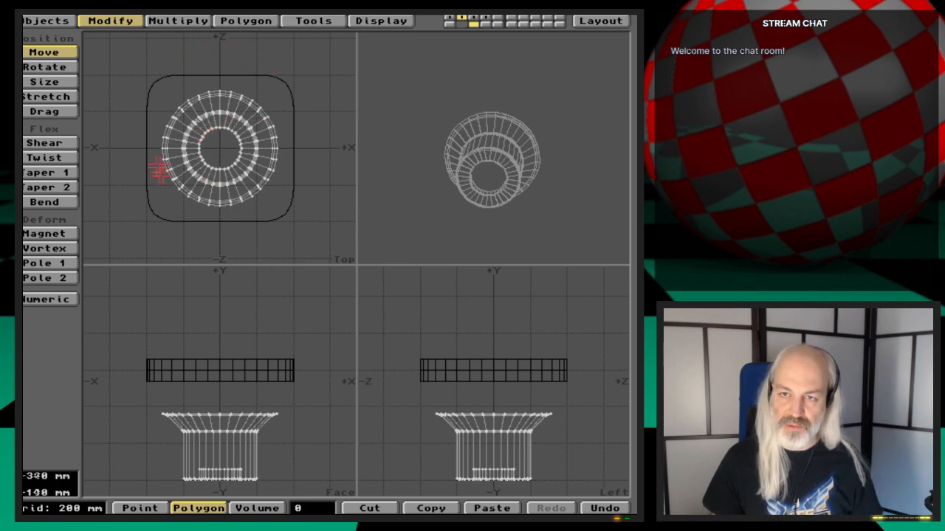
Lower the rounded slab onto the flare's top and show the slab and leg layers together in the foreground
key(apostrophe)
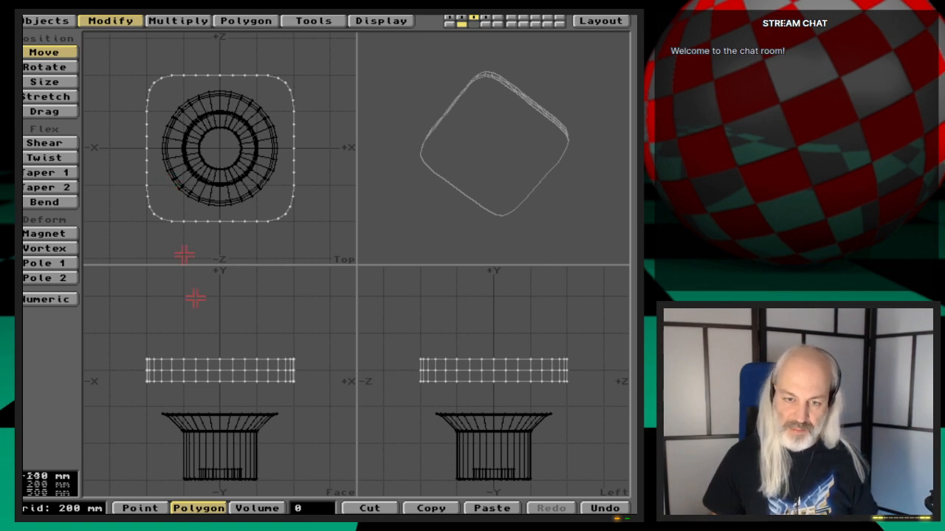
drag(226, 376, 226, 409)
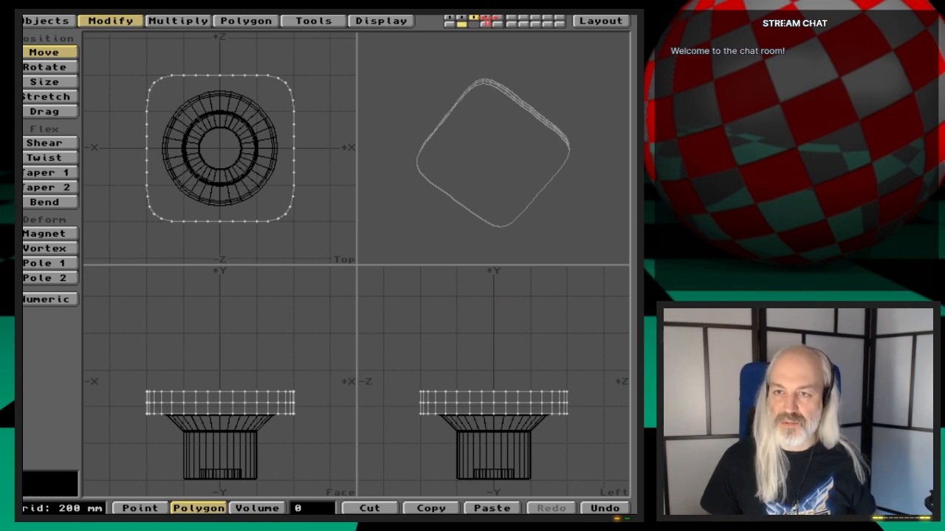
shift+click(486, 19)
click(474, 18)
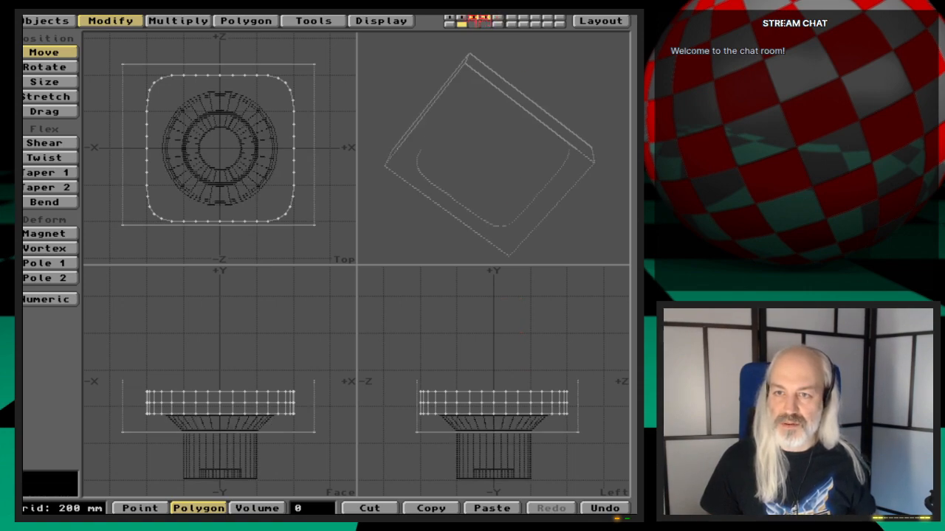
shift+click(466, 18)
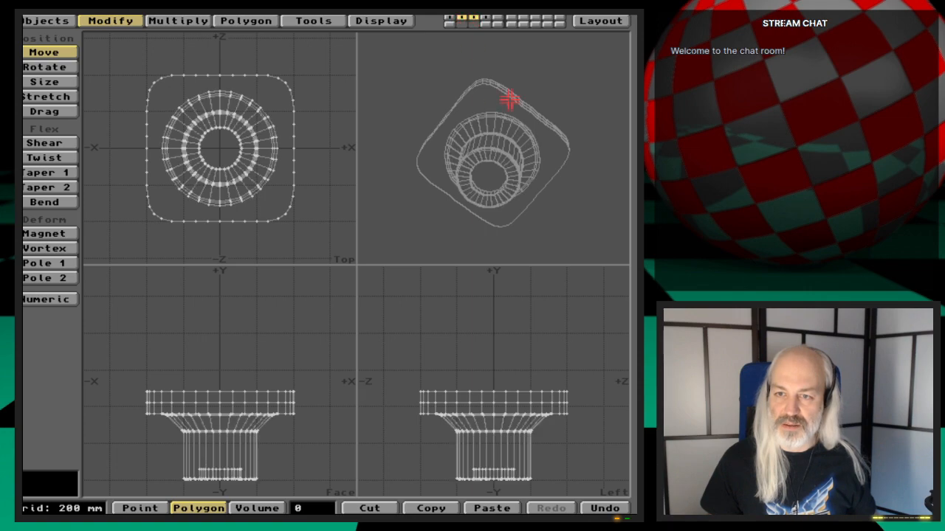
drag(505, 96, 473, 209)
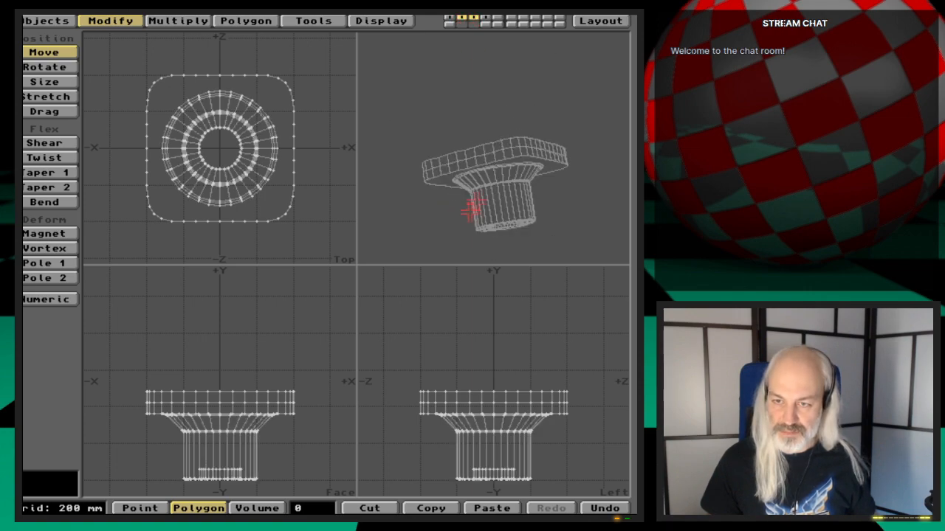
Bring only the flared leg's layer to the foreground and show the rounded slab's layer as background
drag(506, 172, 502, 168)
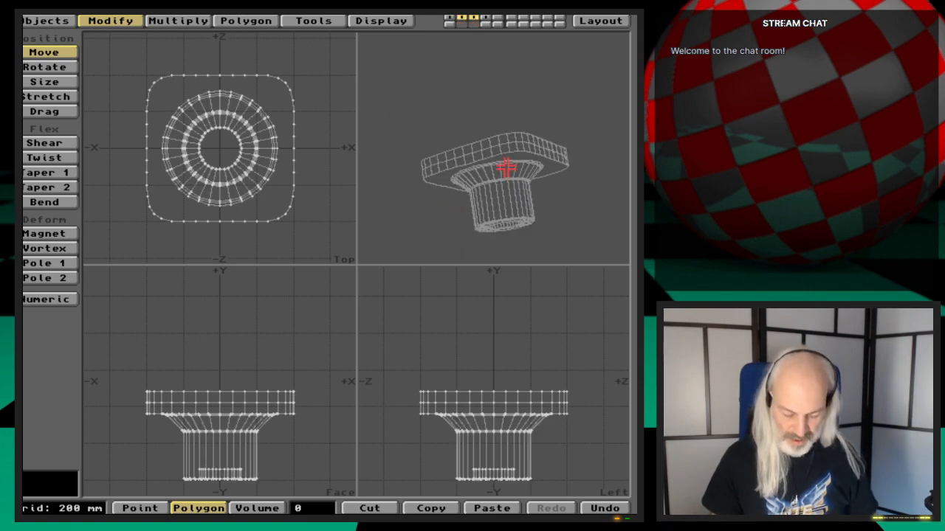
key(period)
key(period)
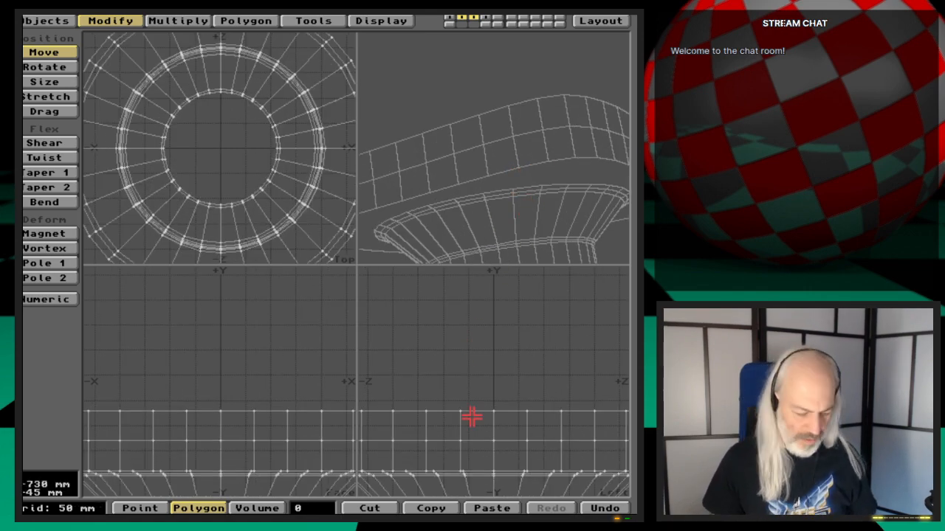
key(1)
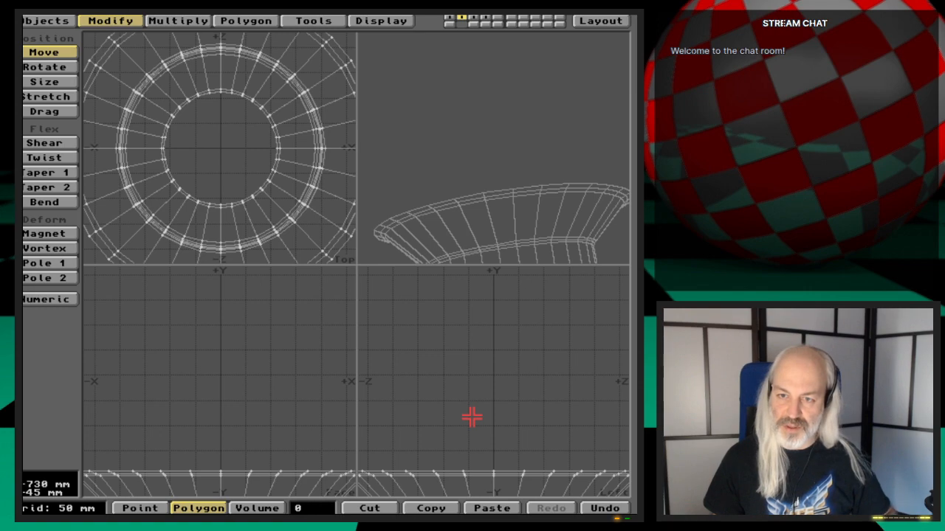
click(476, 24)
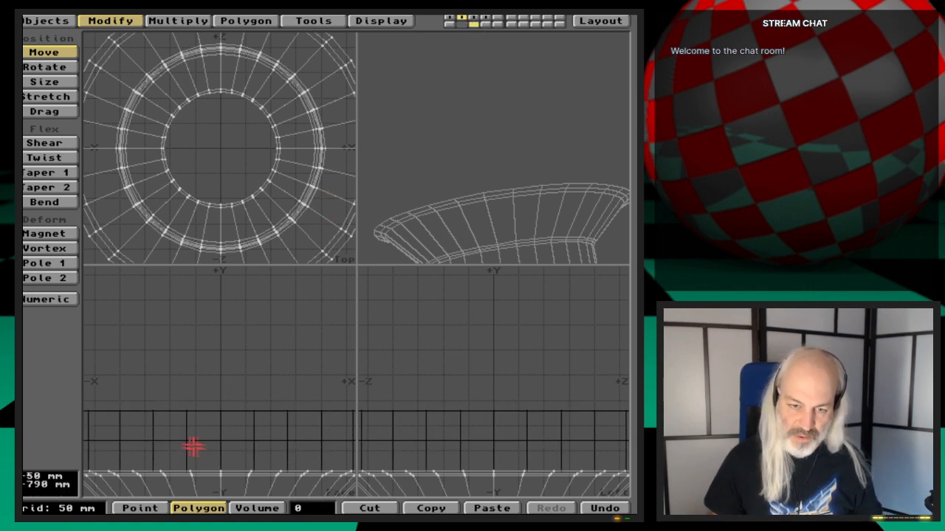
Raise the flared leg very slightly so its upper rim just overlaps the slab's underside
key(a)
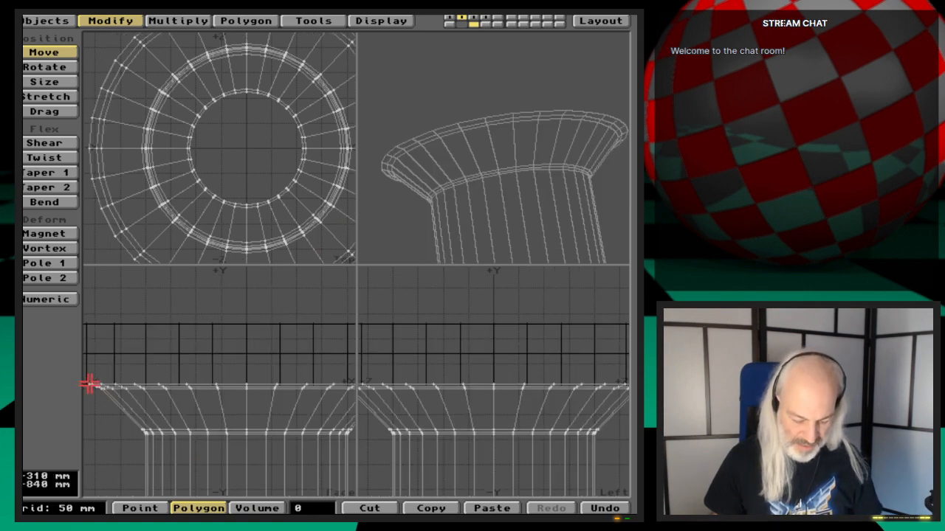
key(g)
key(period)
key(period)
key(period)
key(period)
key(period)
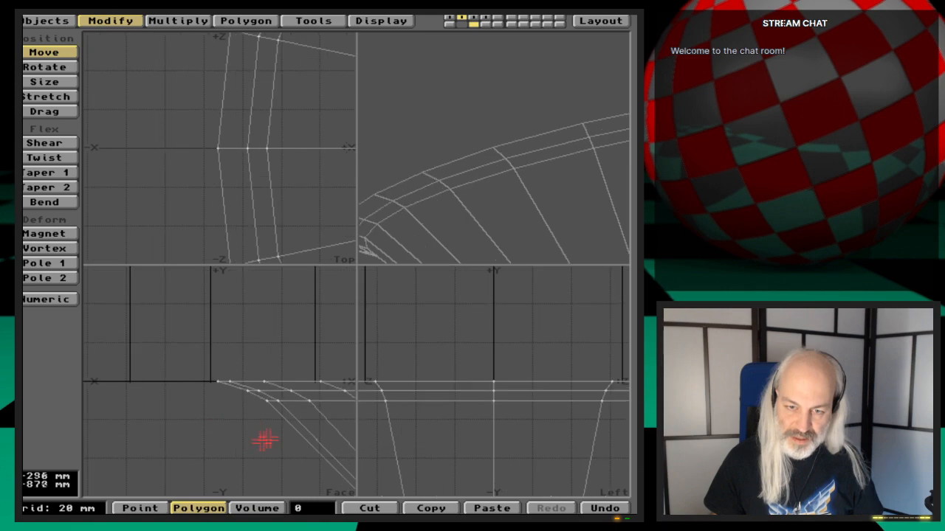
key(period)
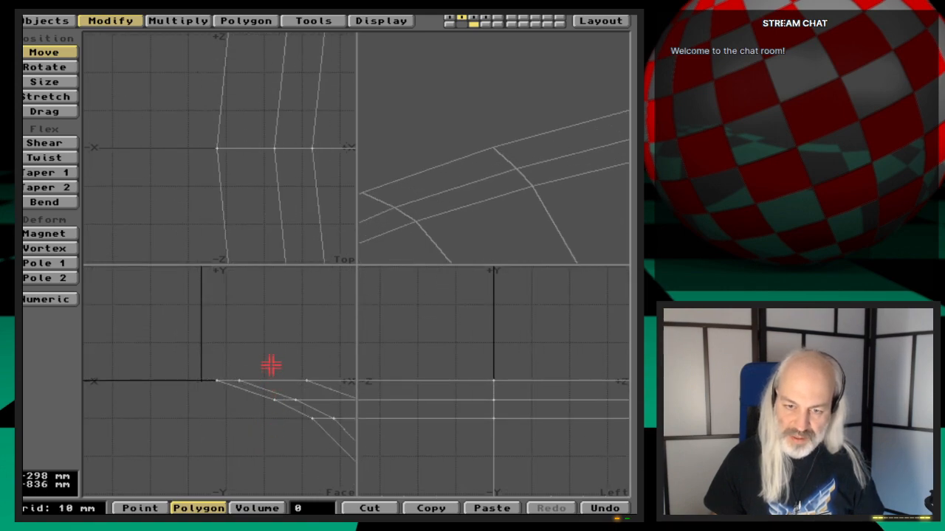
key(period)
key(period)
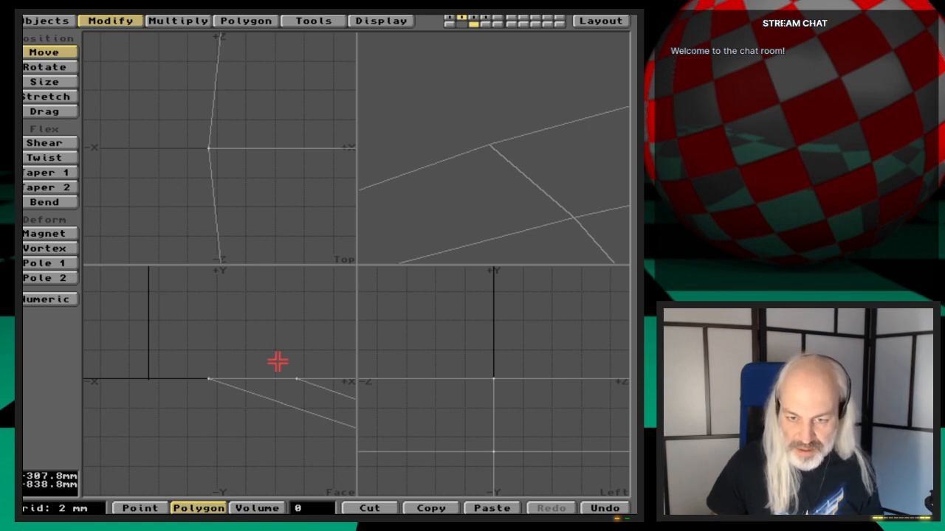
drag(209, 379, 206, 376)
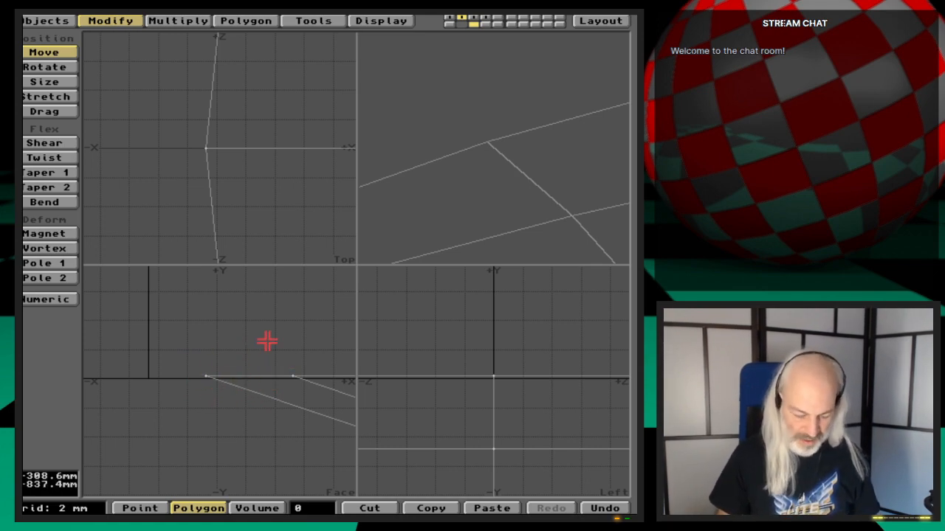
key(a)
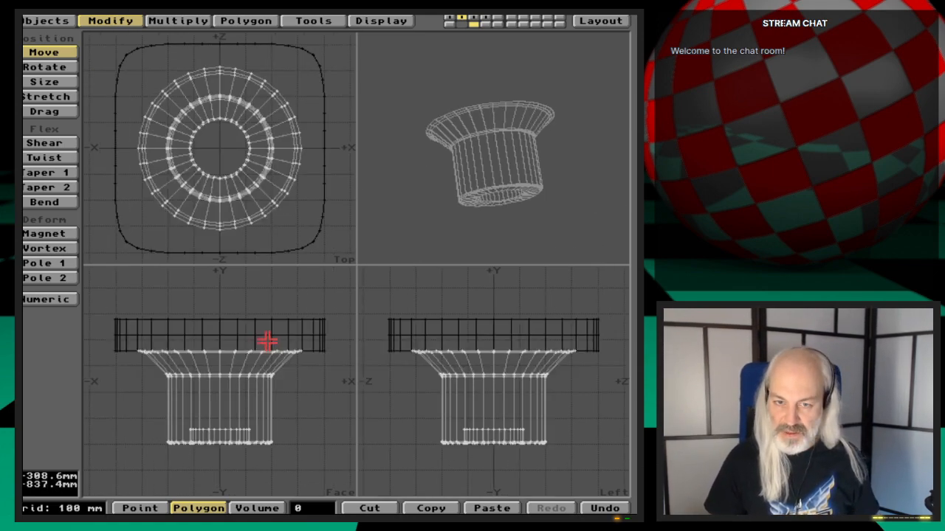
Swap the foreground and background layers and stretch the slab by 0.8 in X and Z, with Y at 1.0, centred on the origin
key(apostrophe)
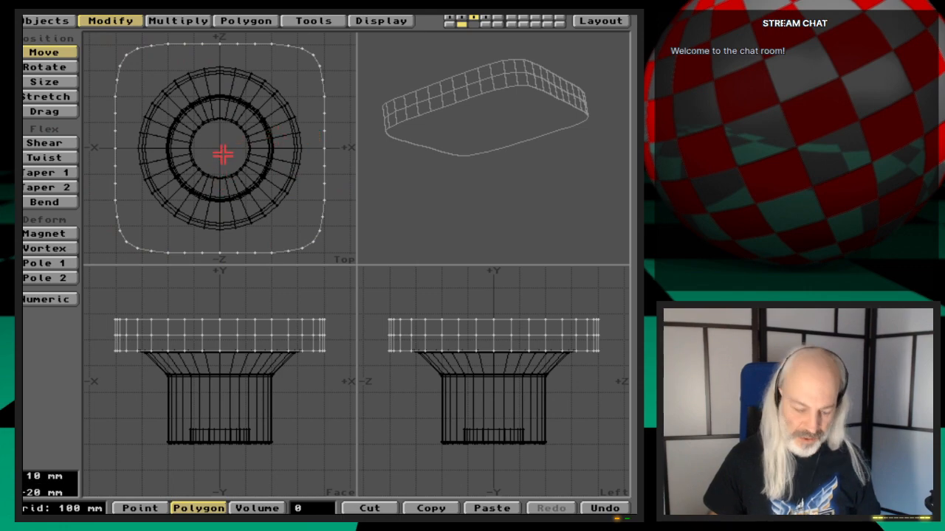
key(h)
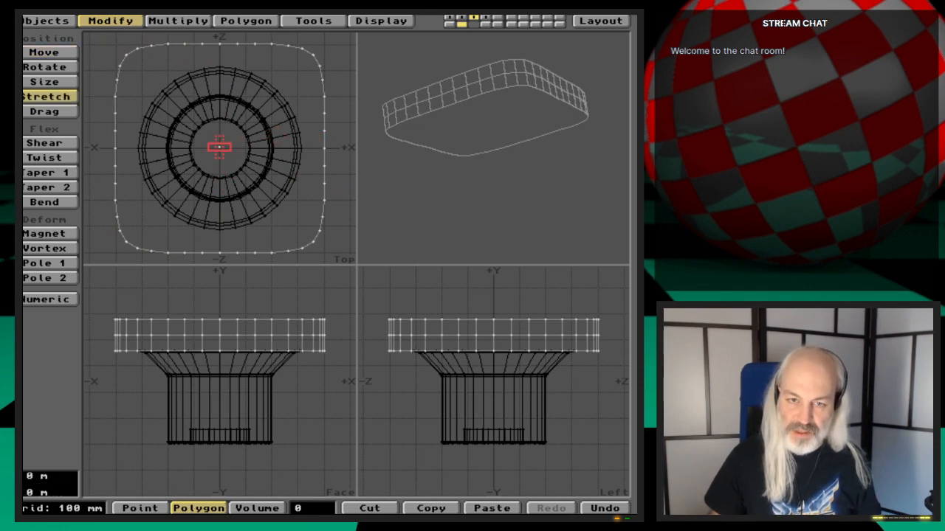
mouse_move(219, 147)
mouse_down()
mouse_move(229, 183)
mouse_move(221, 154)
mouse_up()
key(u)
text(n)
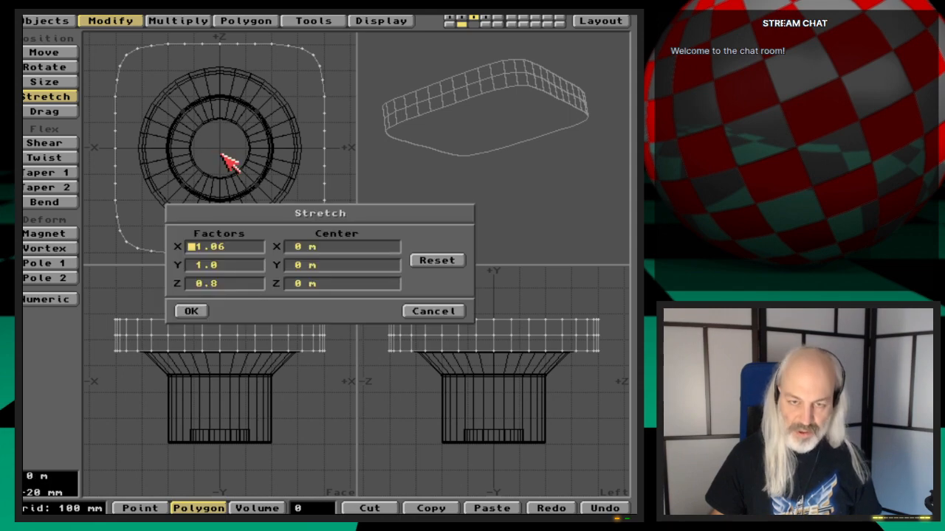
text(.8)
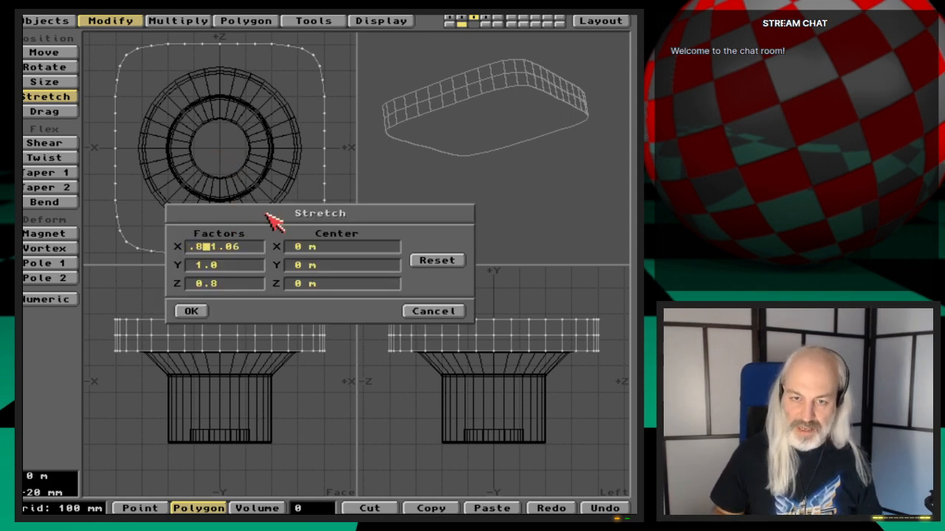
key(Delete)
key(Delete)
key(Delete)
key(Delete)
key(Tab)
key(Tab)
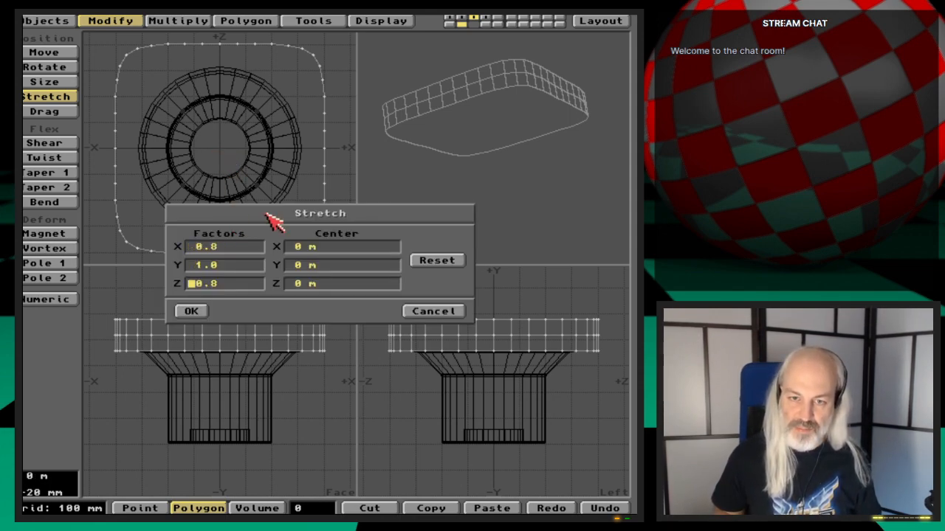
key(Tab)
key(Tab)
key(Tab)
key(Return)
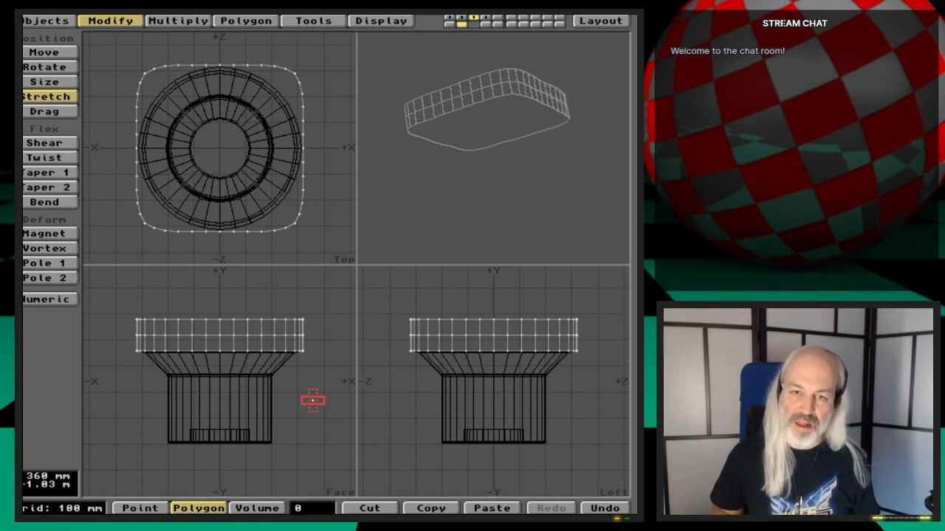
Merge the slab's points, swap the layers again and merge the flared leg's points automatically
key(m)
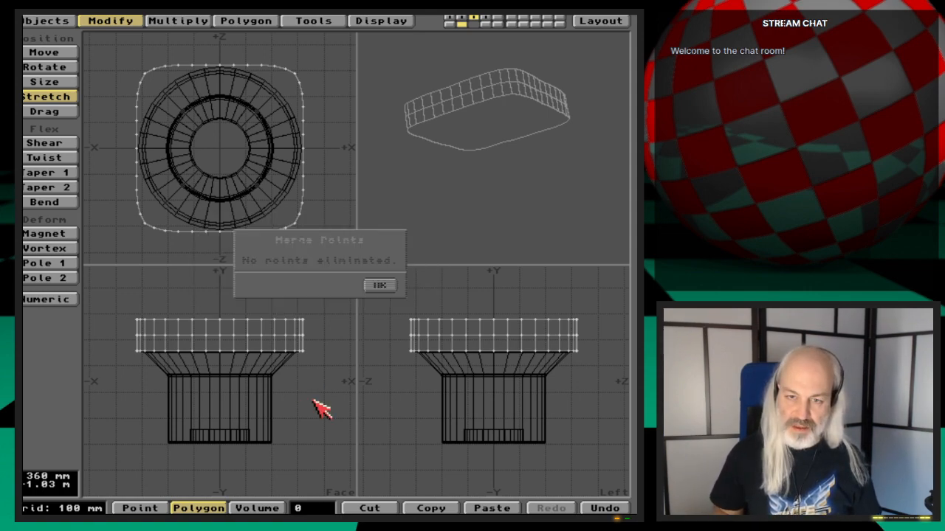
key(Return)
key(apostrophe)
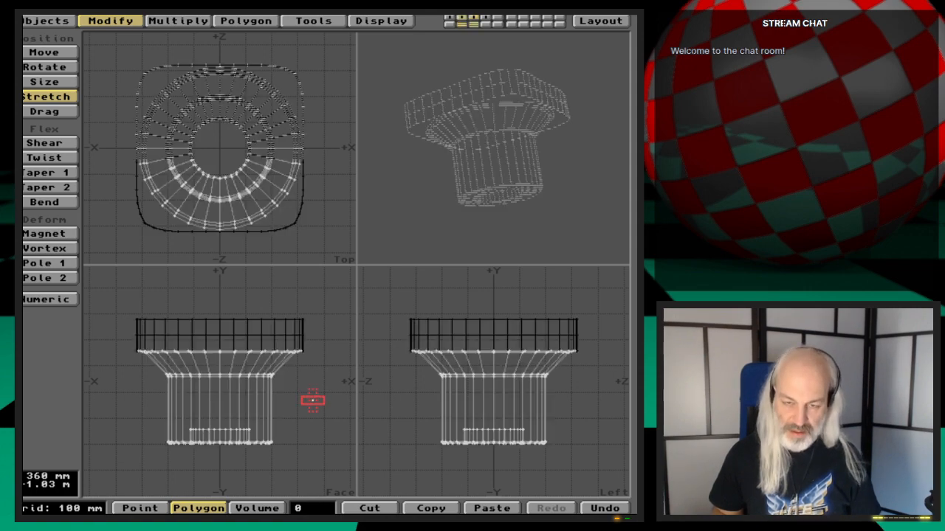
key(m)
key(Return)
key(Return)
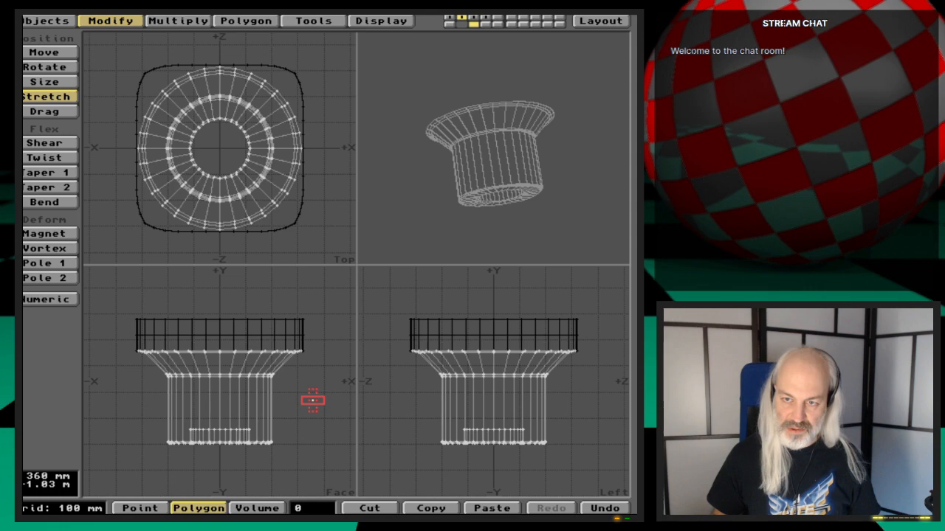
Examine up close where the flared leg's upper rim meets the slab's underside
key(space)
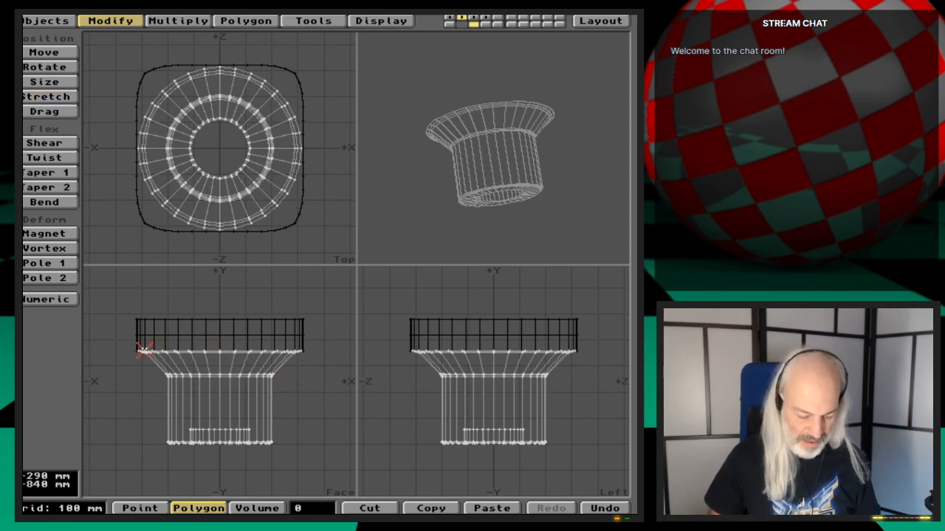
key(period)
key(period)
key(period)
key(period)
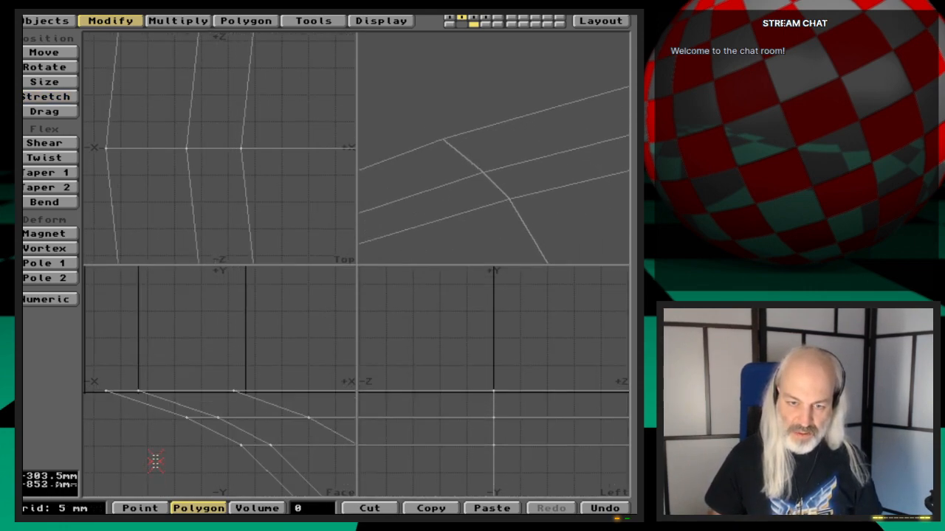
key(comma)
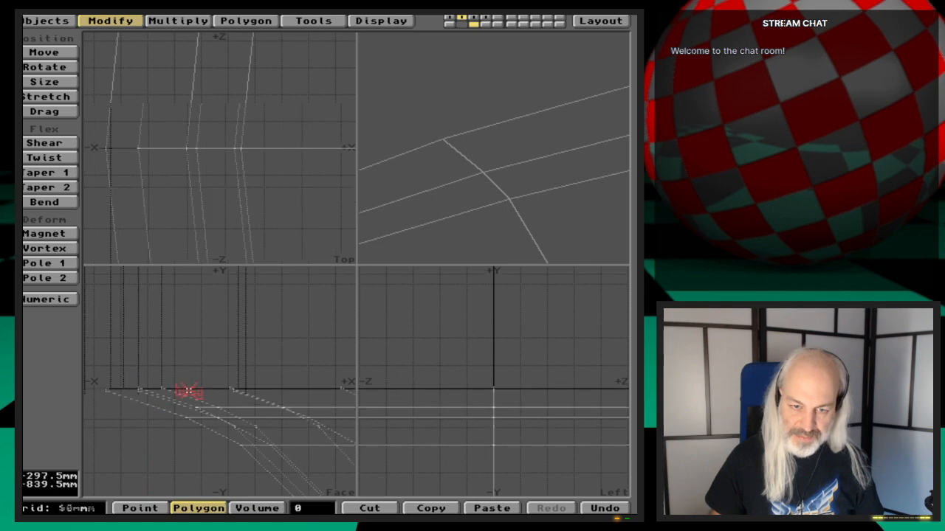
key(comma)
key(comma)
key(comma)
key(comma)
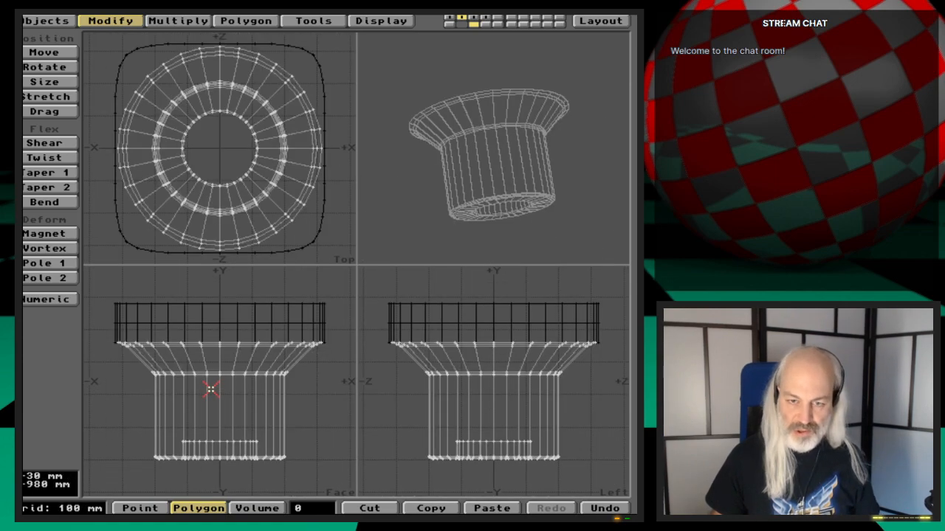
Join the flared leg and the slab with a Boolean union and merge the resulting points automatically
key(shift+b)
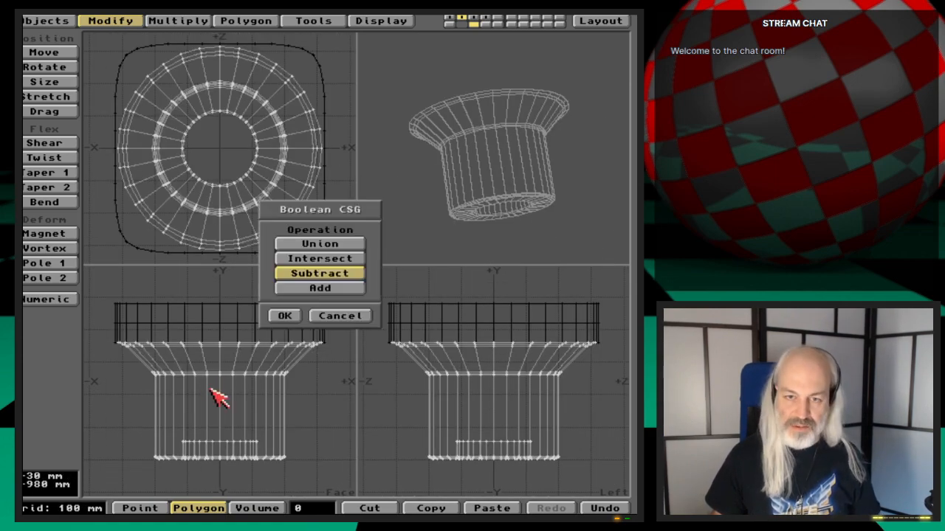
click(319, 244)
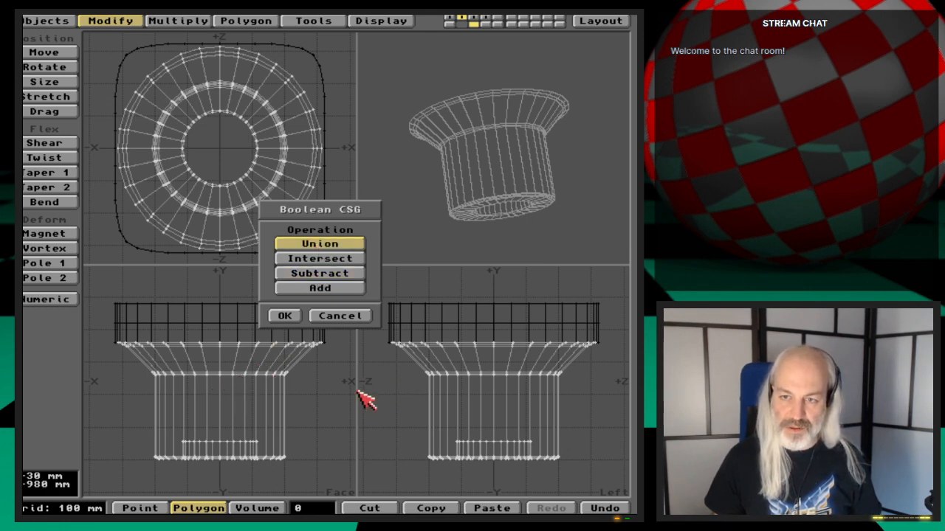
click(284, 316)
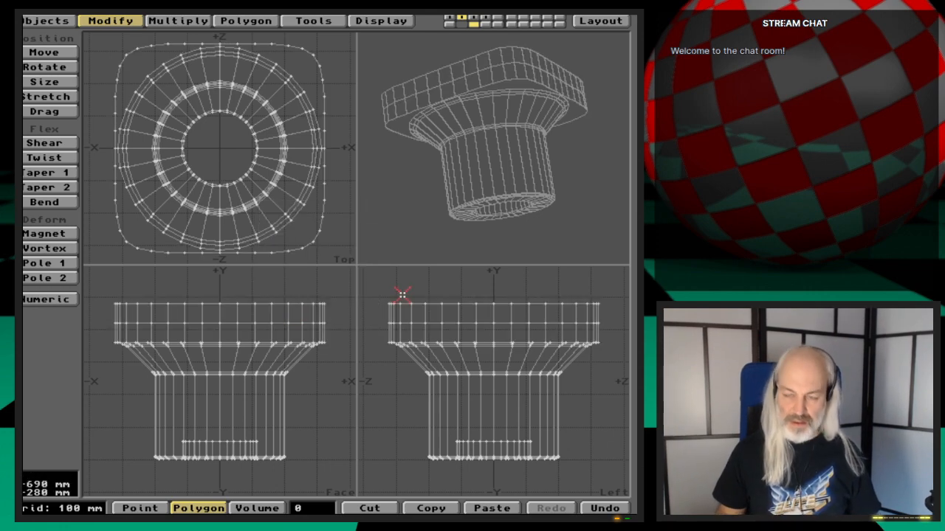
key(m)
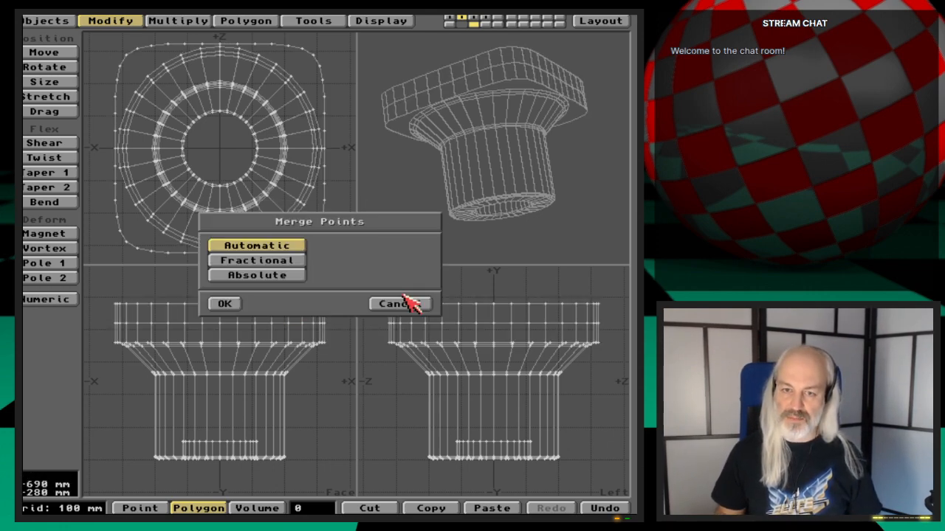
key(Return)
click(395, 290)
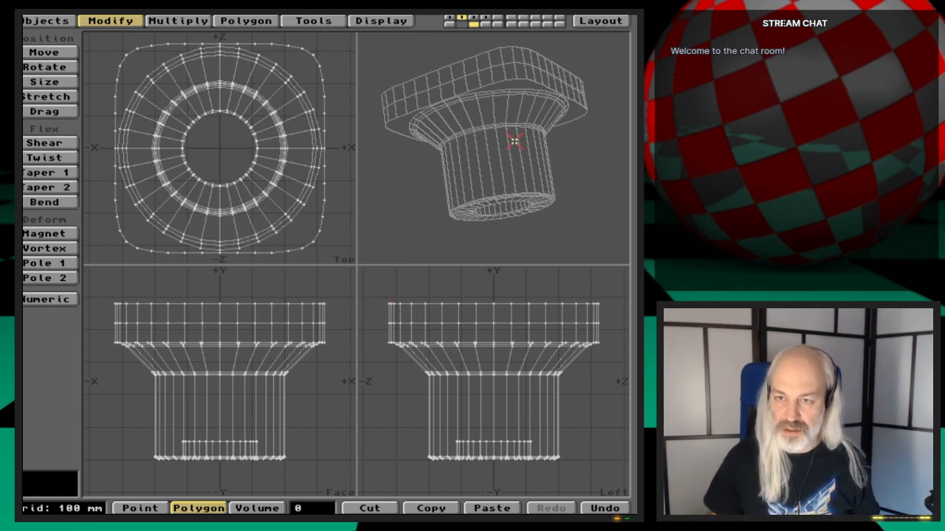
Save the combined object as Gear_upperLeg2_st2 in the 3D:webcast/Ep.34/Objects drawer
mouse_move(512, 144)
mouse_down()
mouse_move(498, 70)
mouse_move(524, 105)
mouse_move(512, 93)
mouse_move(531, 93)
mouse_move(490, 91)
mouse_move(524, 94)
mouse_move(531, 120)
mouse_move(527, 99)
mouse_move(477, 123)
mouse_move(527, 147)
mouse_up()
key(shift+s)
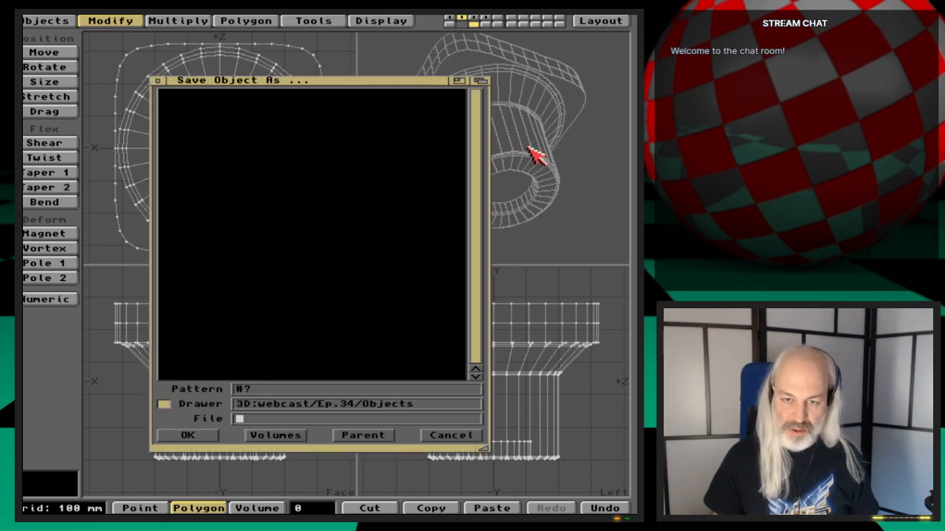
click(279, 152)
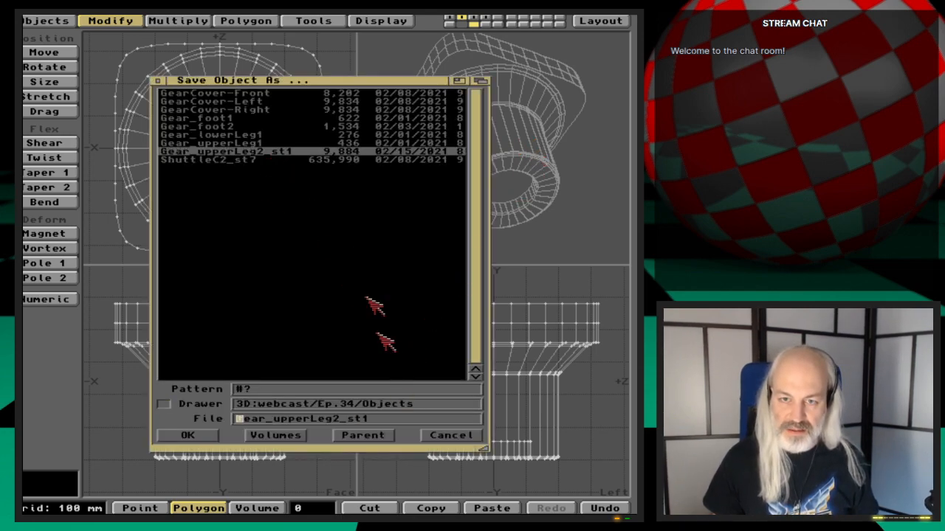
click(392, 419)
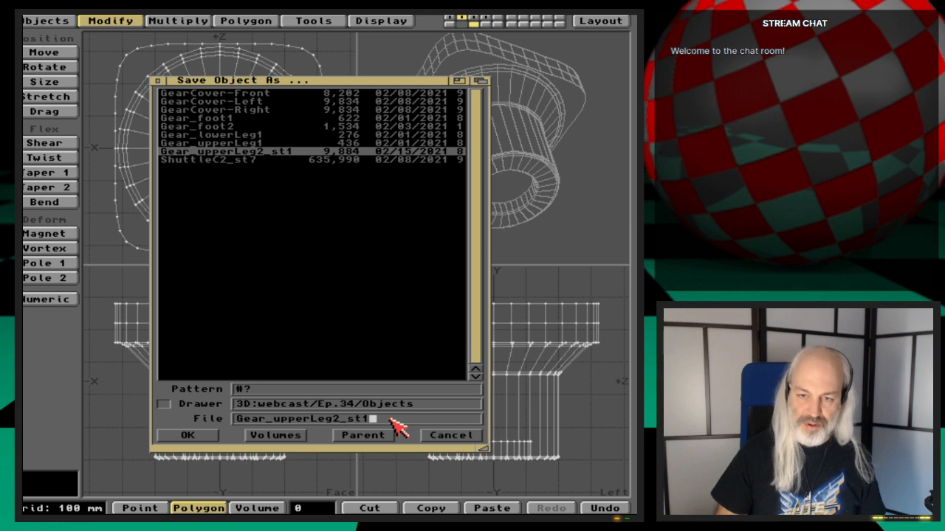
key(BackSpace)
text(2)
key(Return)
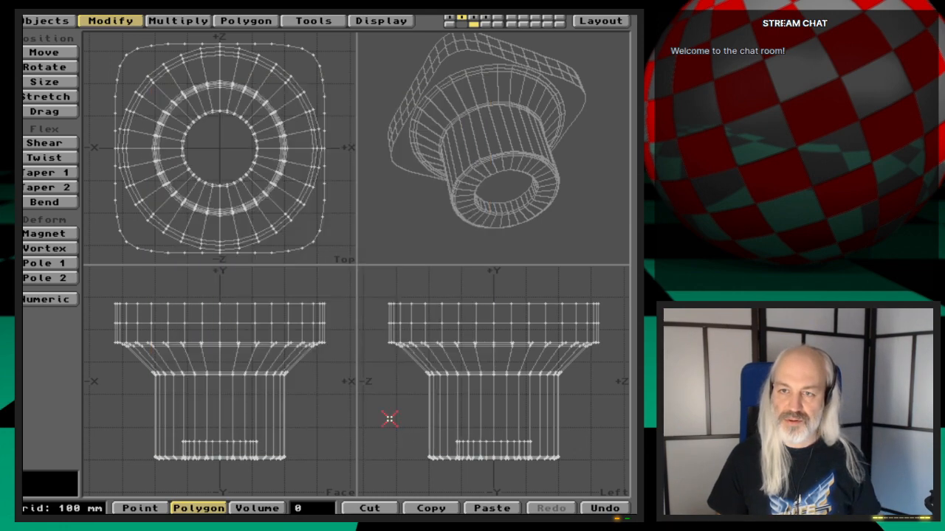
Load the Gear_upperLeg2_st1 object into empty layer 5, and return to the combined leg on layer 2
key(5)
key(l)
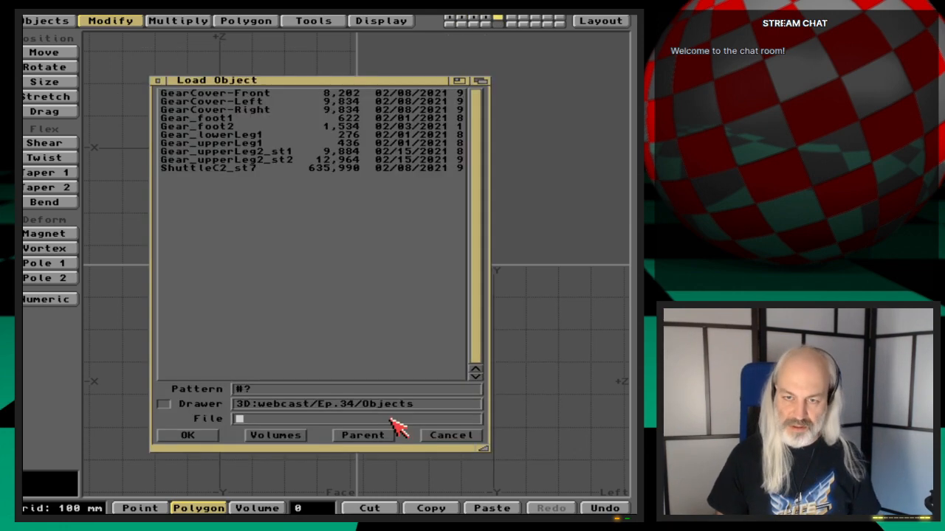
key(Down)
key(Down)
key(Down)
key(Down)
key(Down)
key(Down)
key(Down)
key(Down)
key(Return)
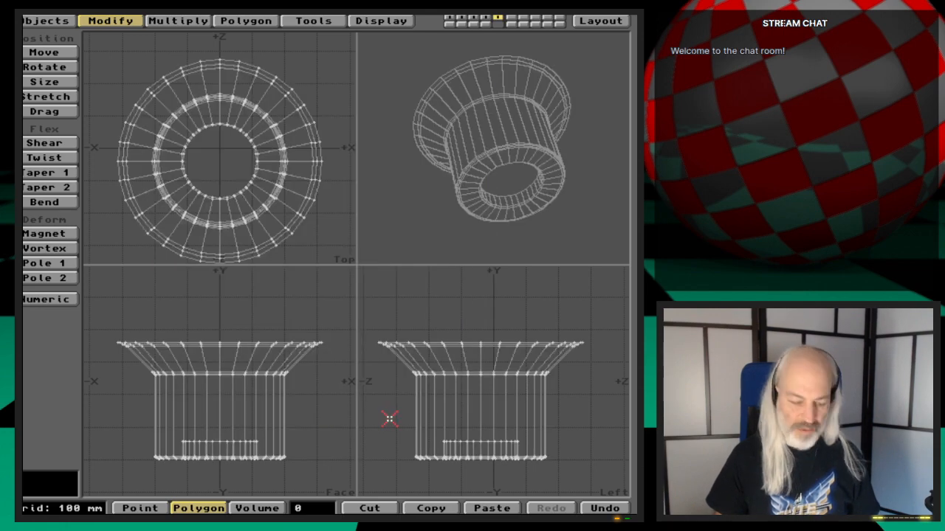
key(2)
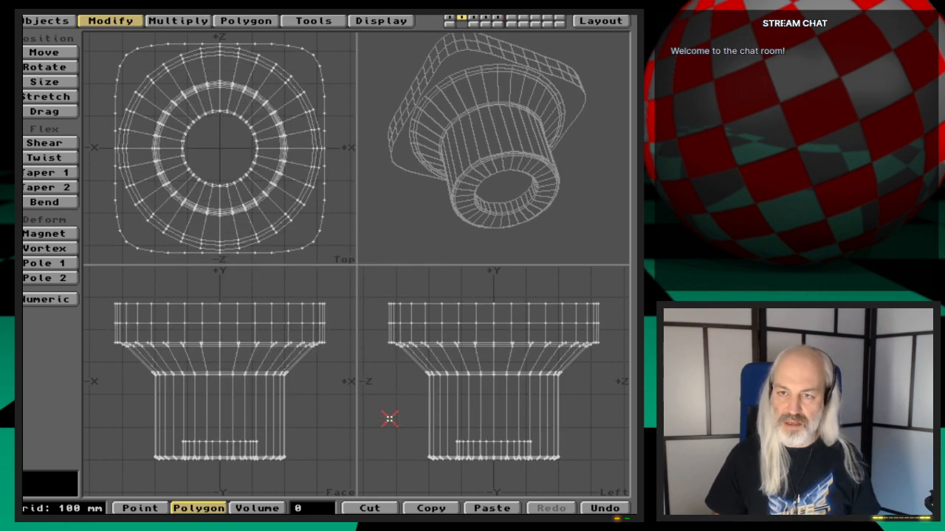
Cut the loaded Gear_upperLeg2_st1 object from layer 5 and return to the combined leg on layer 2
key(5)
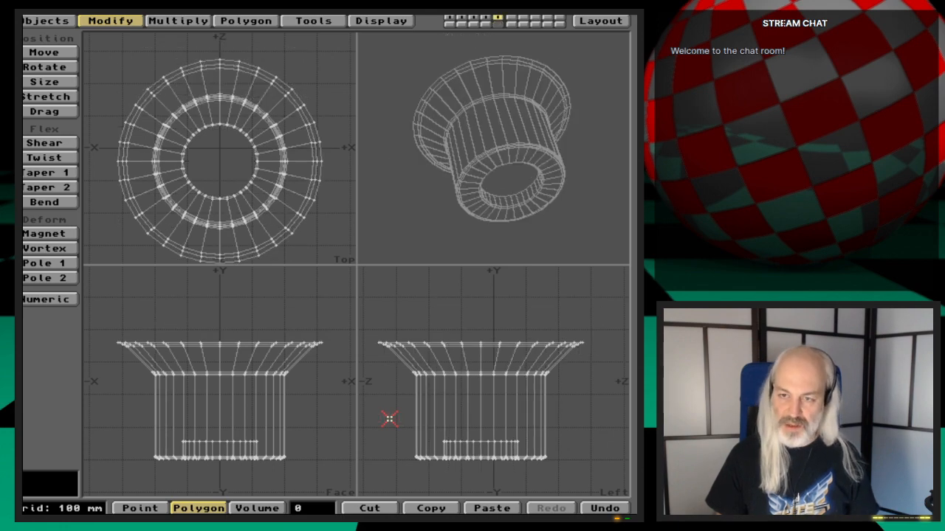
key(x)
key(1)
key(2)
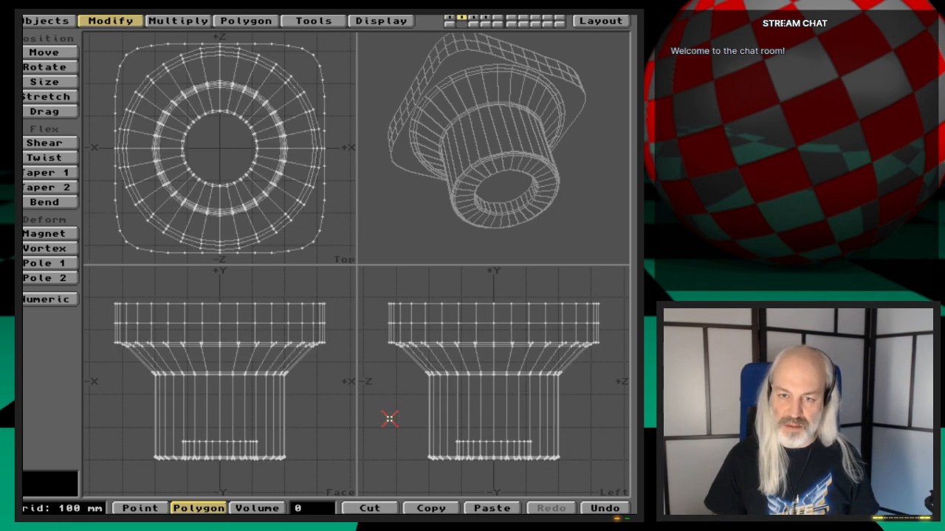
Examine how the combined leg fits against the lower end of the tapered body, using layer 1 as the background
key(1)
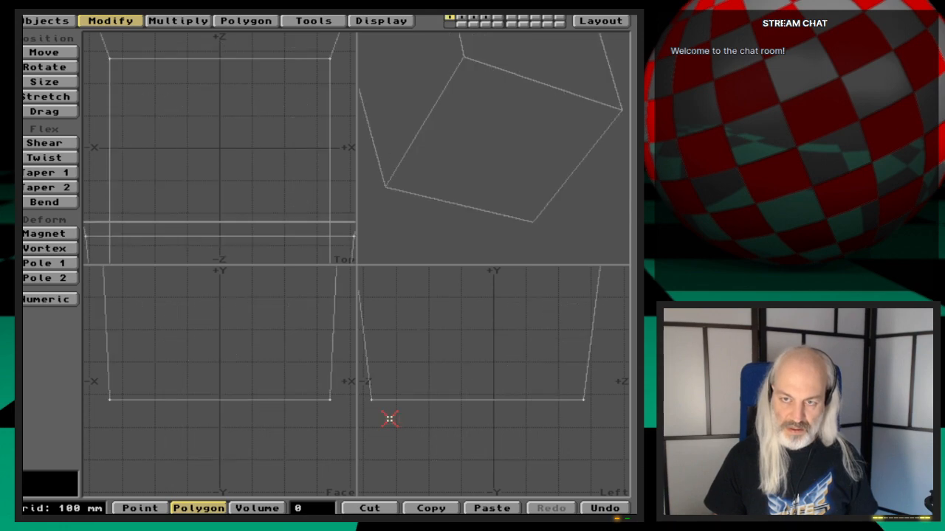
key(a)
key(2)
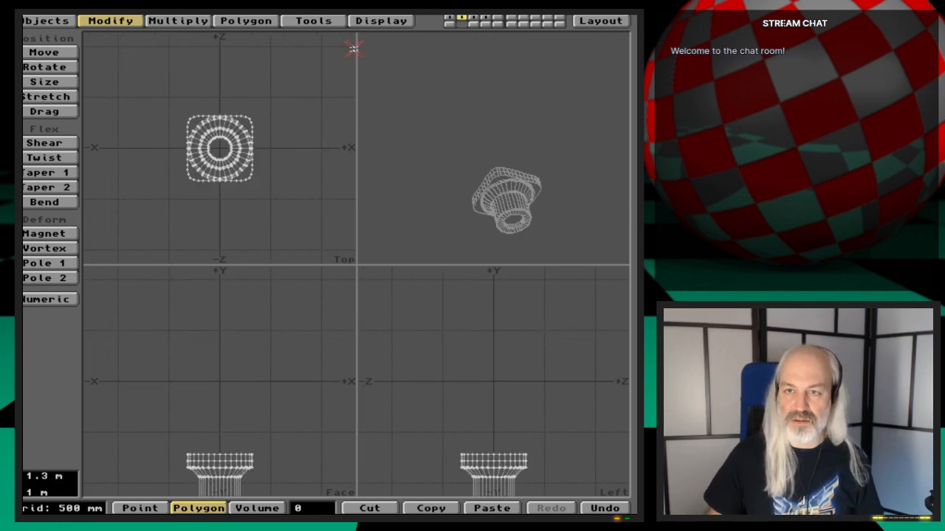
click(449, 23)
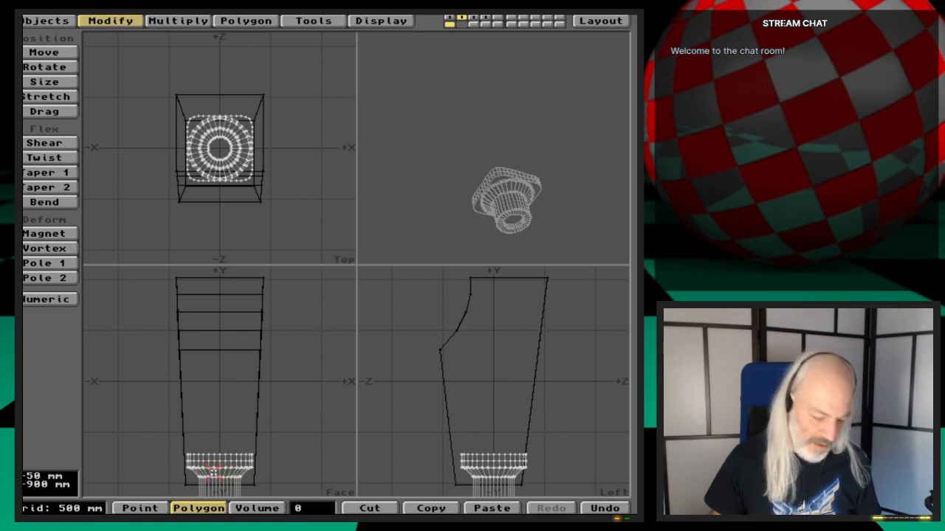
alt+drag(219, 473, 232, 404)
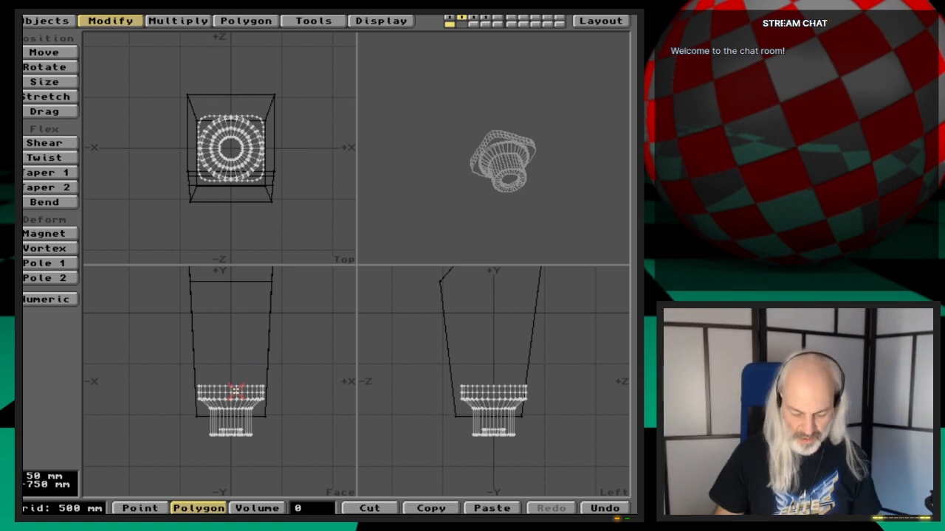
key(period)
key(period)
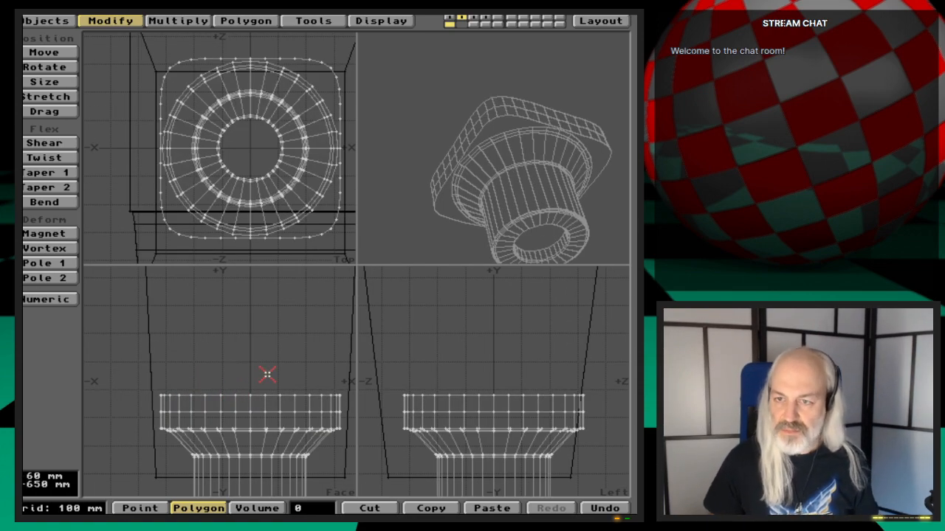
Compare the rounded slab on layer 3 with the box on layer 4 and the combined leg on layer 2
click(473, 16)
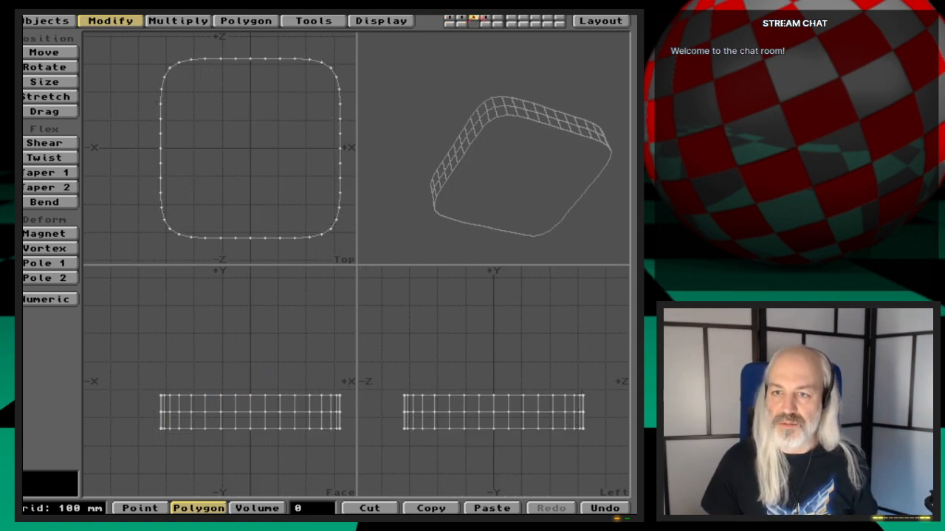
click(486, 16)
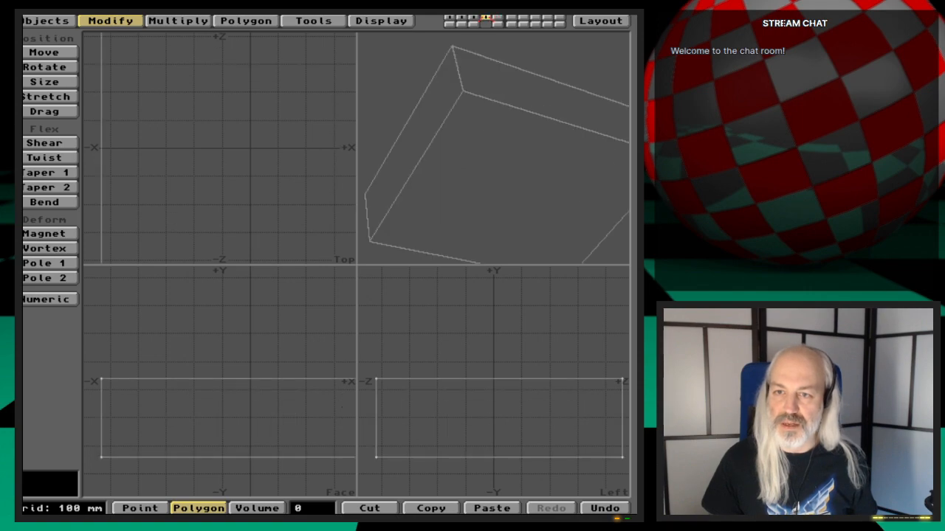
click(473, 16)
click(486, 16)
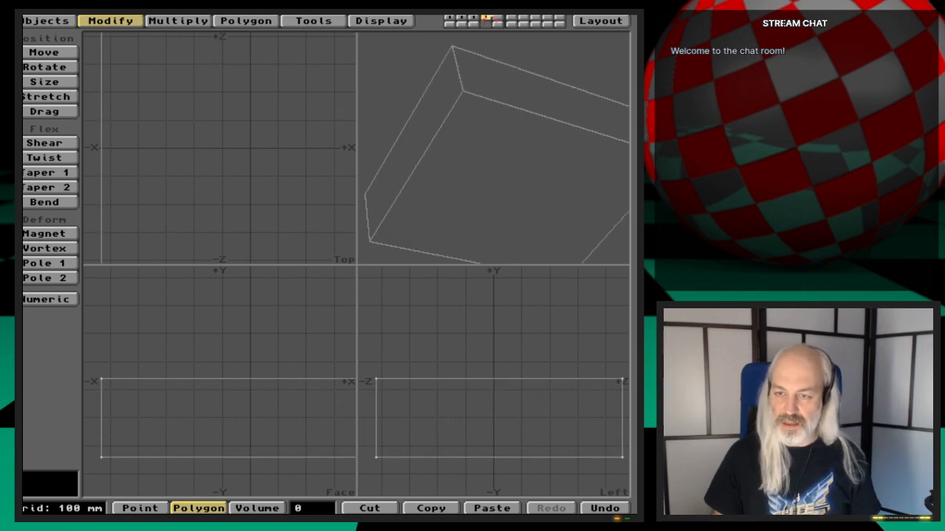
click(473, 16)
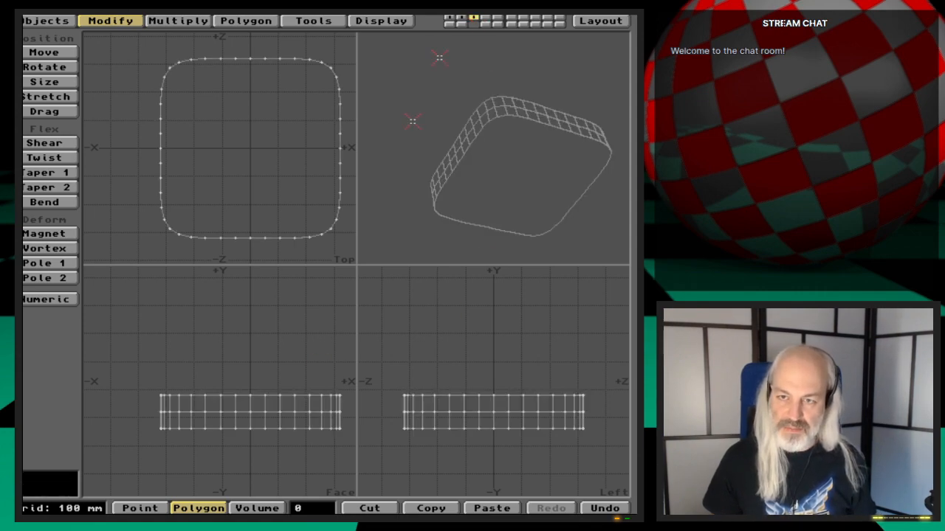
click(462, 18)
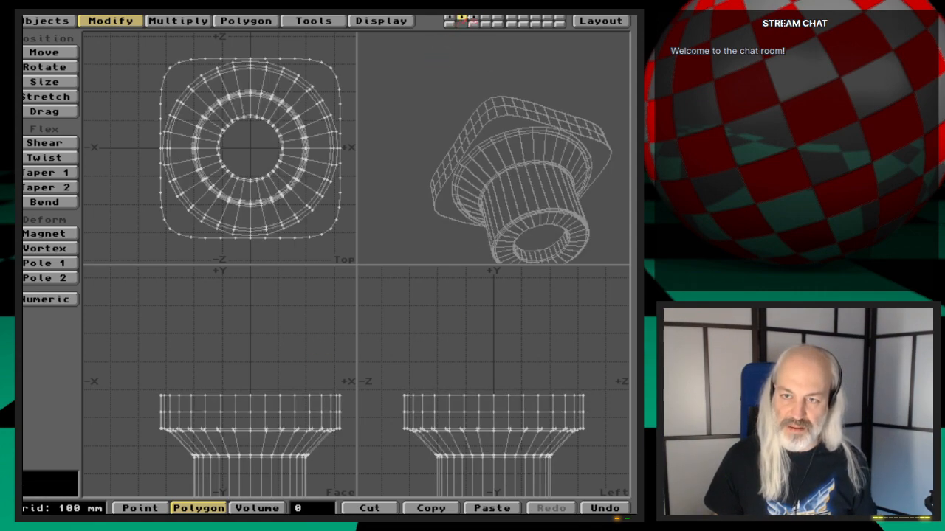
click(473, 17)
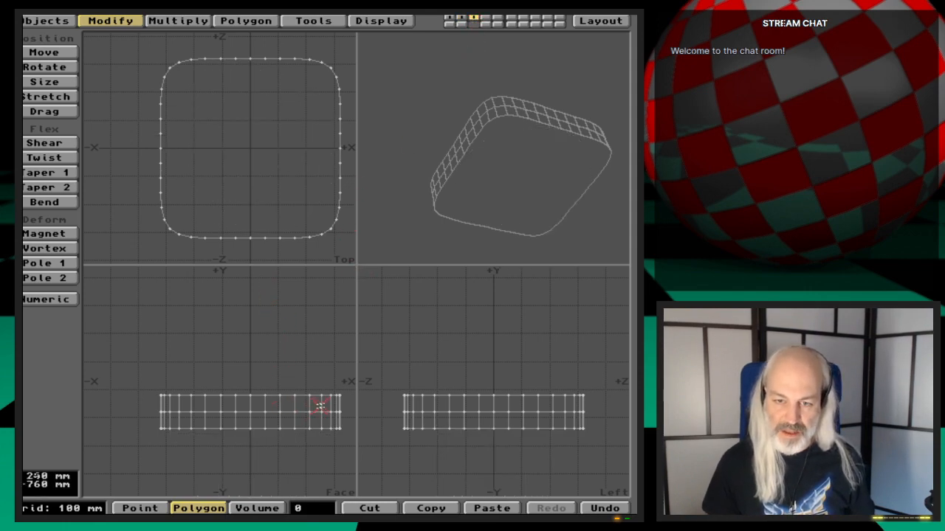
mouse_move(347, 403)
mouse_down()
mouse_move(210, 405)
mouse_move(125, 432)
mouse_up()
mouse_move(125, 431)
right_down()
mouse_move(321, 456)
mouse_move(342, 437)
mouse_move(347, 390)
right_up()
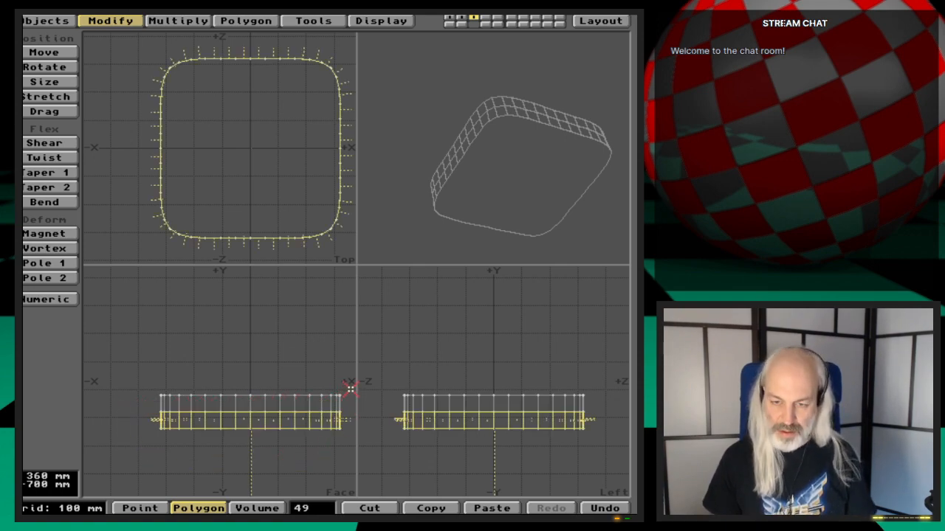
click(352, 409)
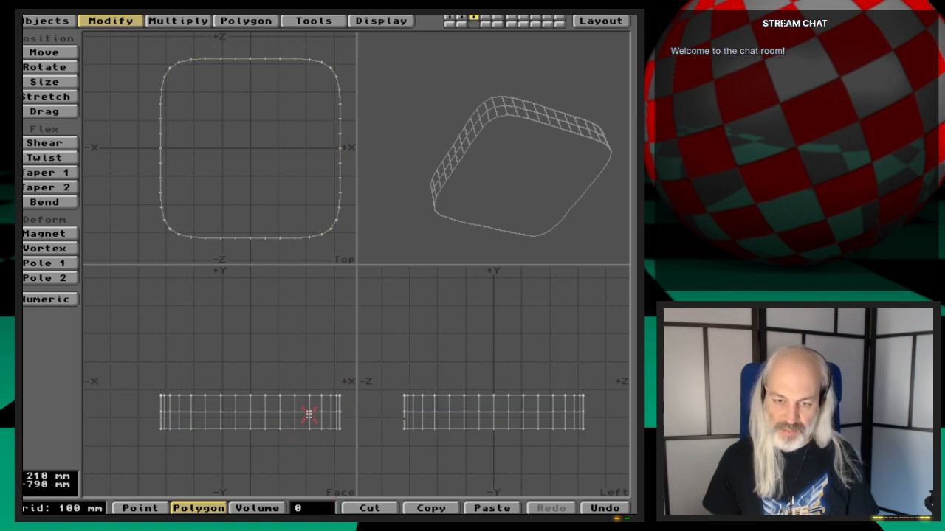
Delete all of the slab's points except those of its upper face, leaving only the flat rounded-square outline
key(space)
key(space)
mouse_move(288, 370)
right_down()
mouse_move(177, 372)
mouse_move(147, 395)
mouse_move(343, 405)
mouse_move(345, 375)
mouse_move(196, 362)
right_up()
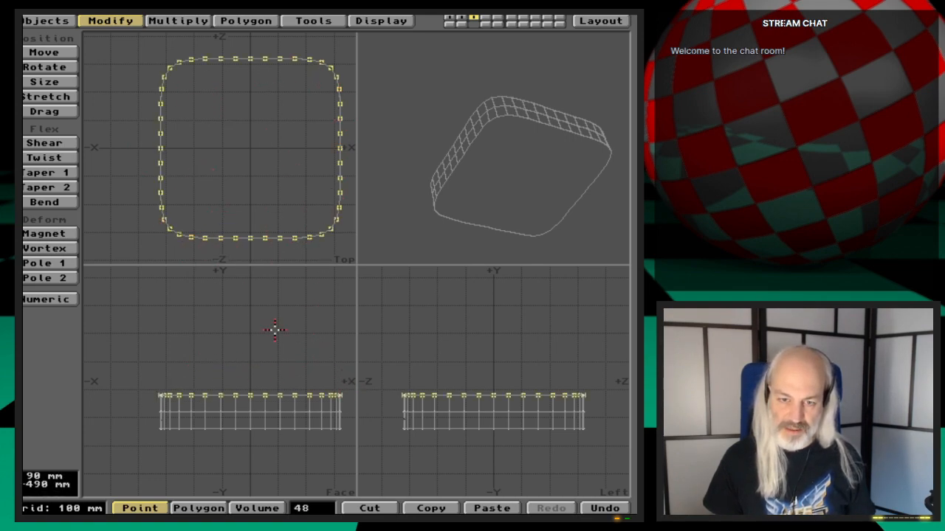
key(shift+apostrophe)
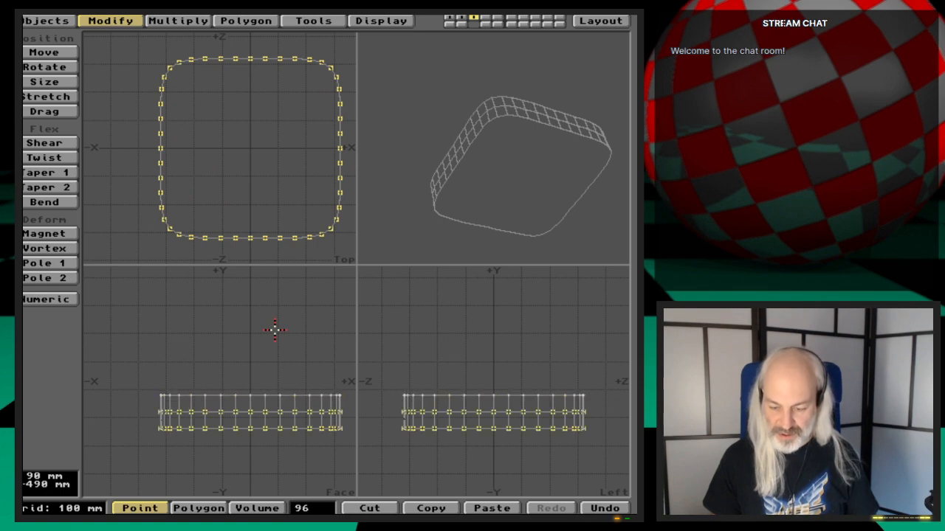
key(Delete)
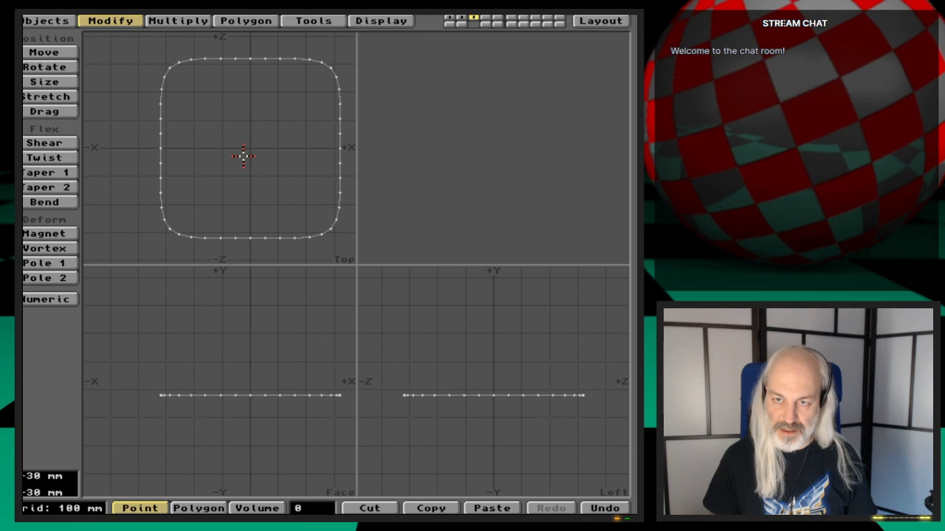
Show the combined leg behind the outline and pull several points near the -Z edge inward into a notch reaching the flare's rim
click(462, 24)
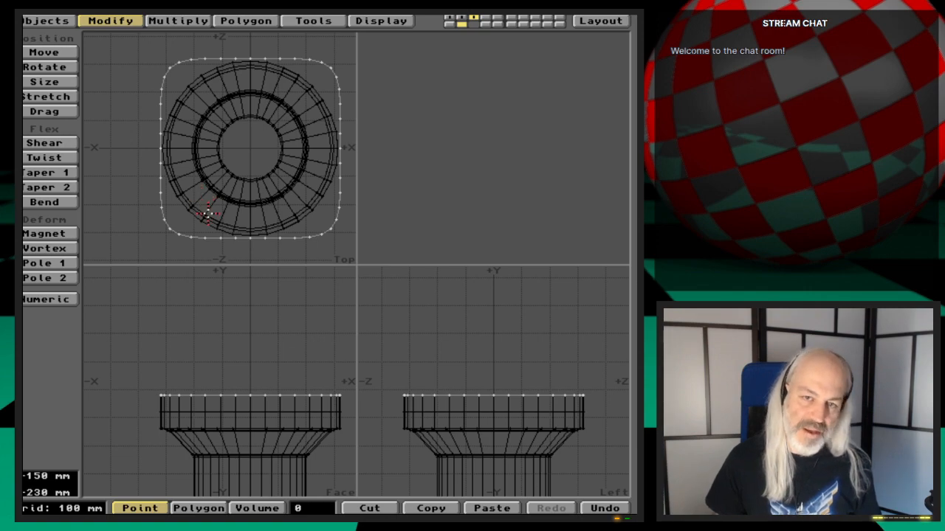
key(ctrl+t)
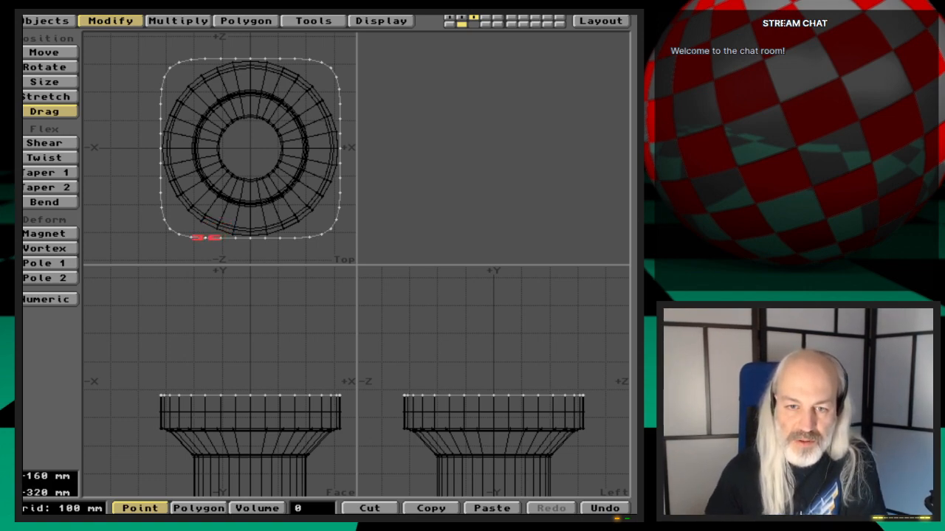
drag(206, 238, 191, 235)
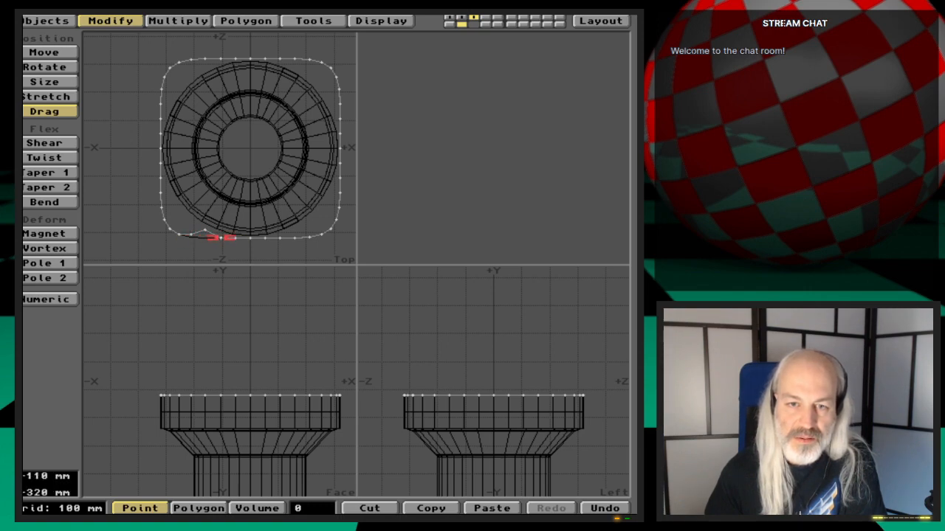
drag(220, 238, 219, 230)
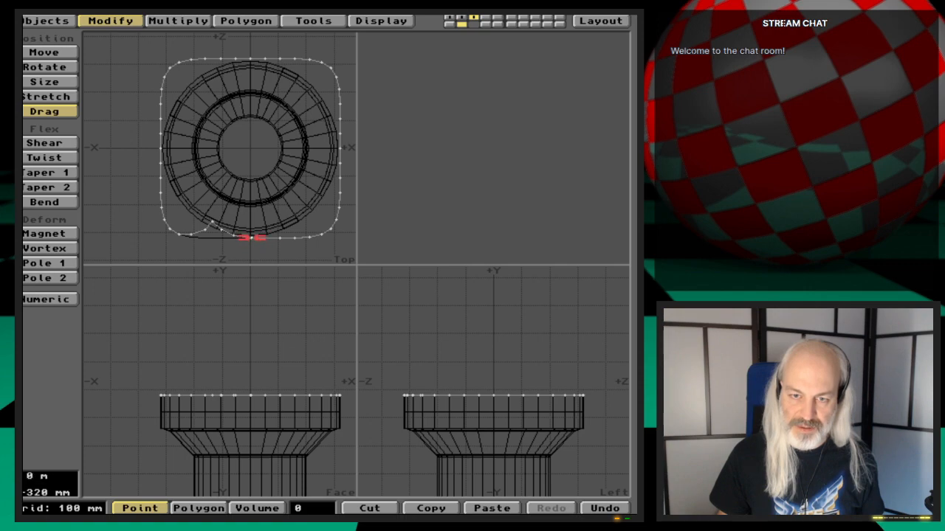
drag(251, 235, 249, 238)
key(space)
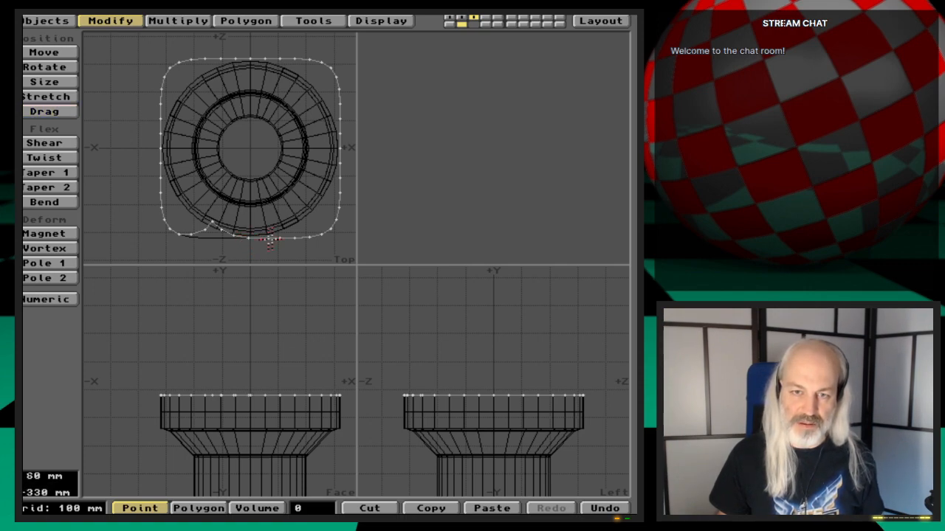
Remove the outline's polygons while keeping their points
key(space)
click(272, 238)
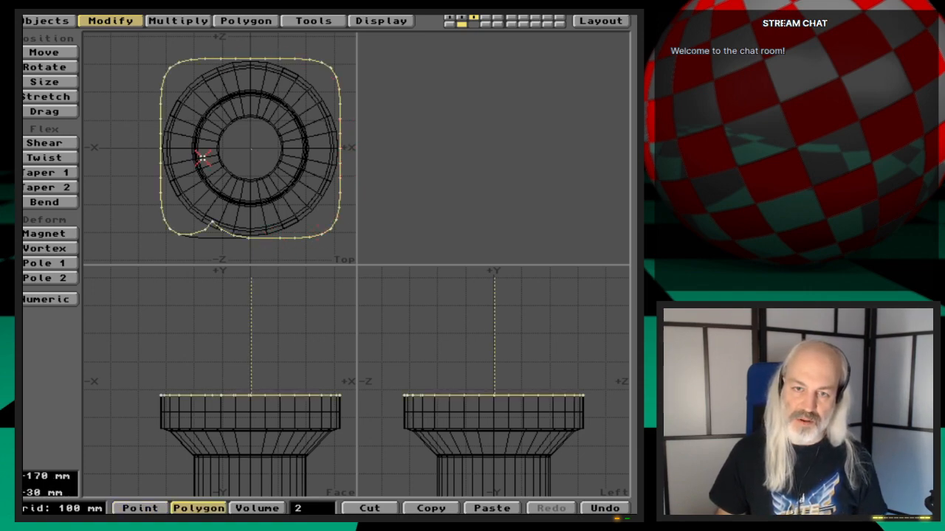
key(slash)
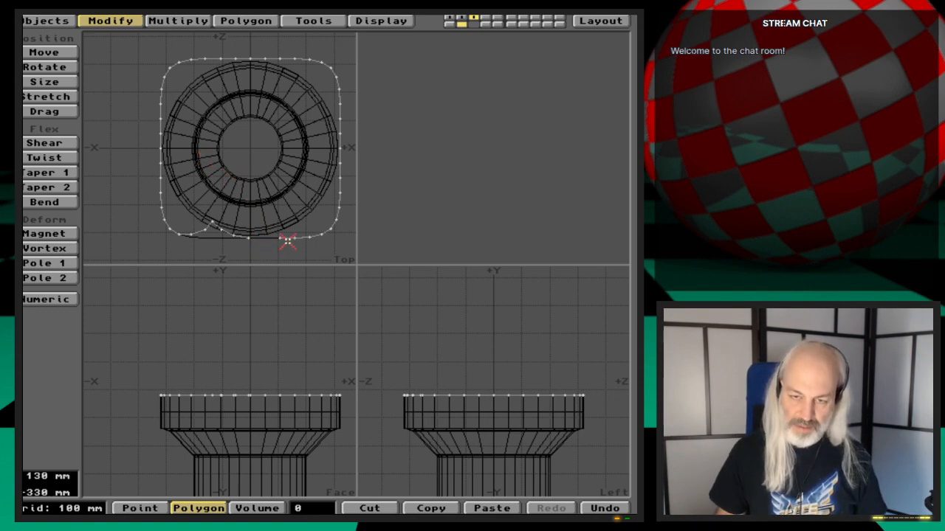
click(288, 242)
key(slash)
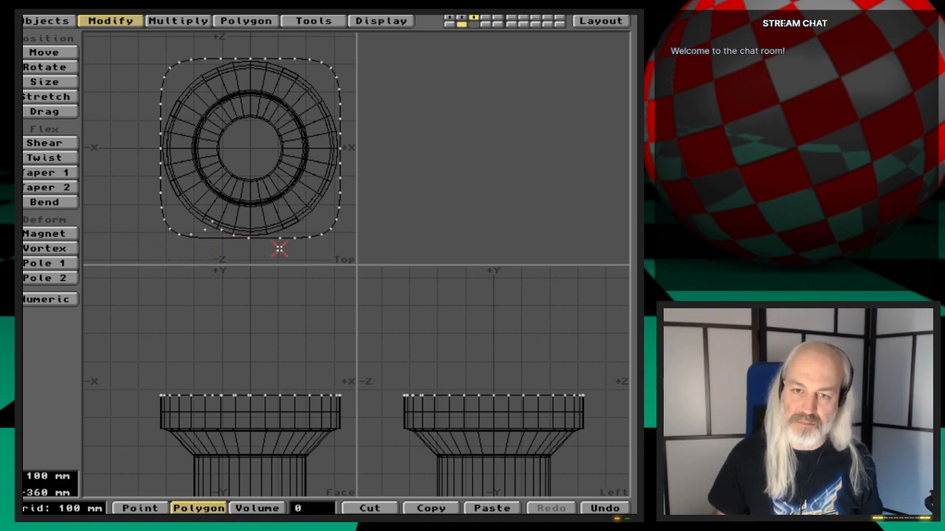
Delete the surplus outline points, keeping only the eight between the -X/-Z corner and the middle of the -Z edge
key(space)
key(space)
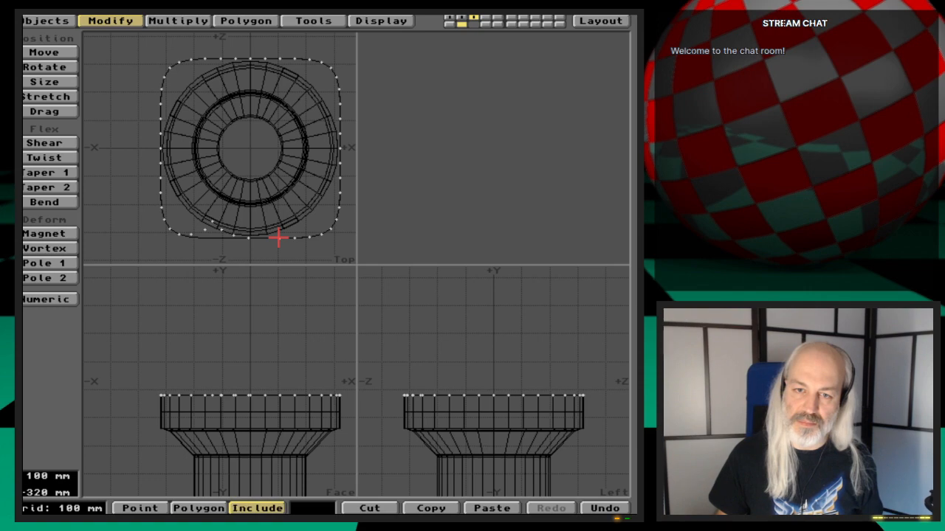
mouse_move(278, 238)
mouse_down()
mouse_move(330, 232)
mouse_move(341, 139)
mouse_up()
key(x)
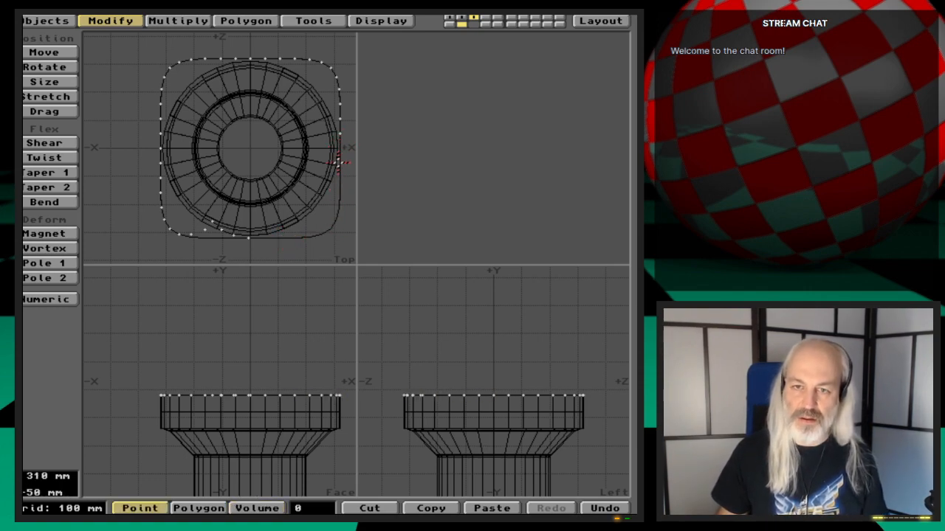
mouse_move(336, 162)
right_down()
mouse_move(343, 53)
mouse_move(206, 53)
mouse_move(122, 100)
mouse_move(127, 211)
mouse_move(325, 159)
mouse_move(354, 163)
right_up()
key(x)
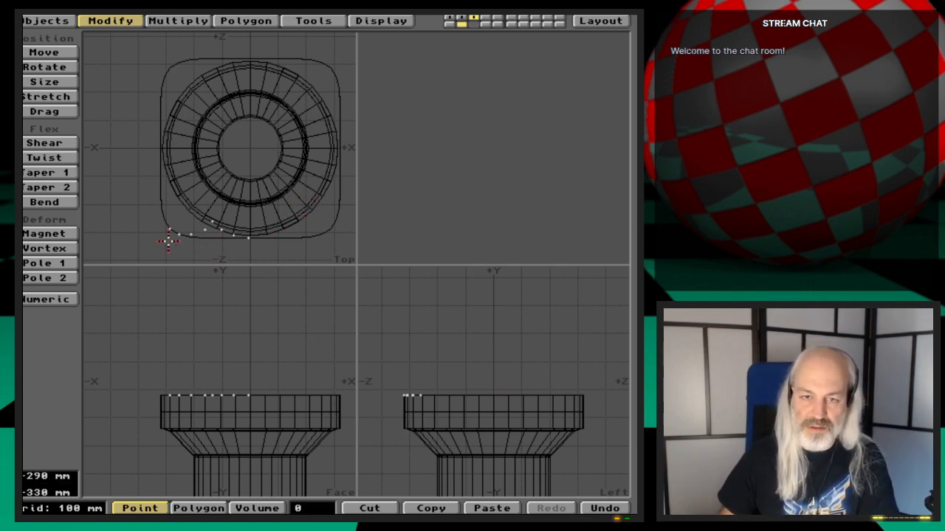
Connect the eight remaining points with an open curve and shift its peak point slightly along the flare's rim
drag(169, 229, 256, 231)
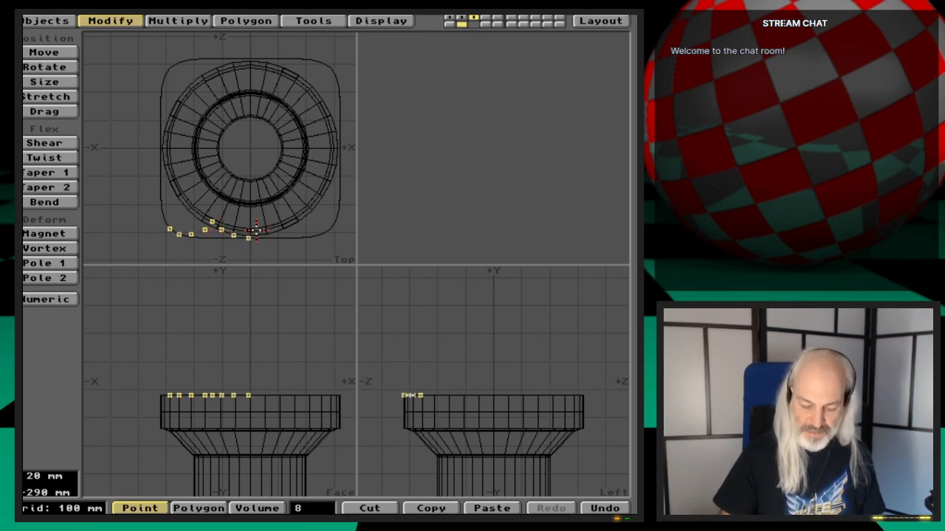
key(slash)
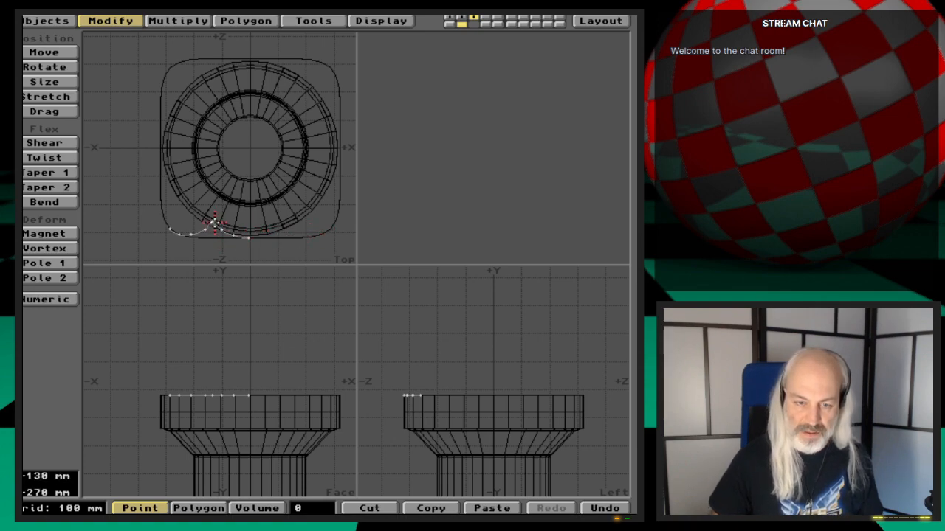
key(period)
key(period)
key(period)
key(period)
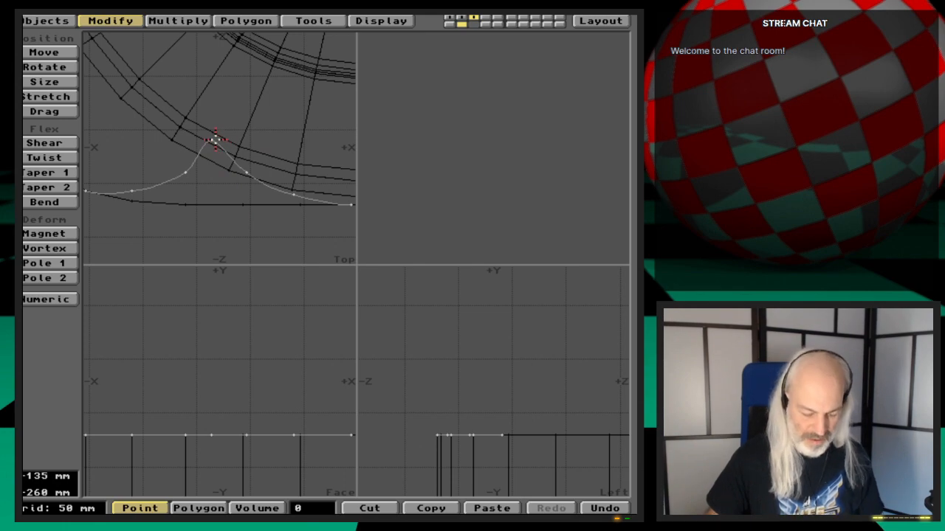
key(ctrl+t)
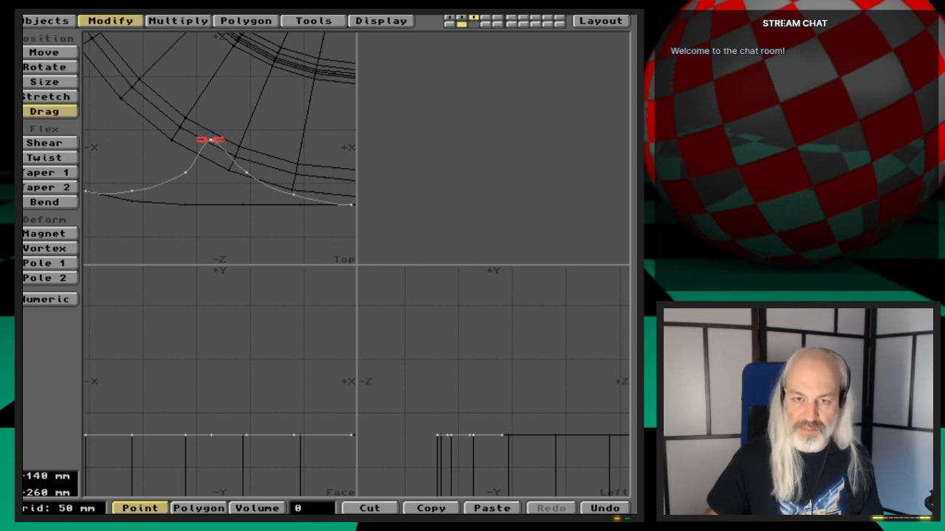
drag(210, 139, 221, 147)
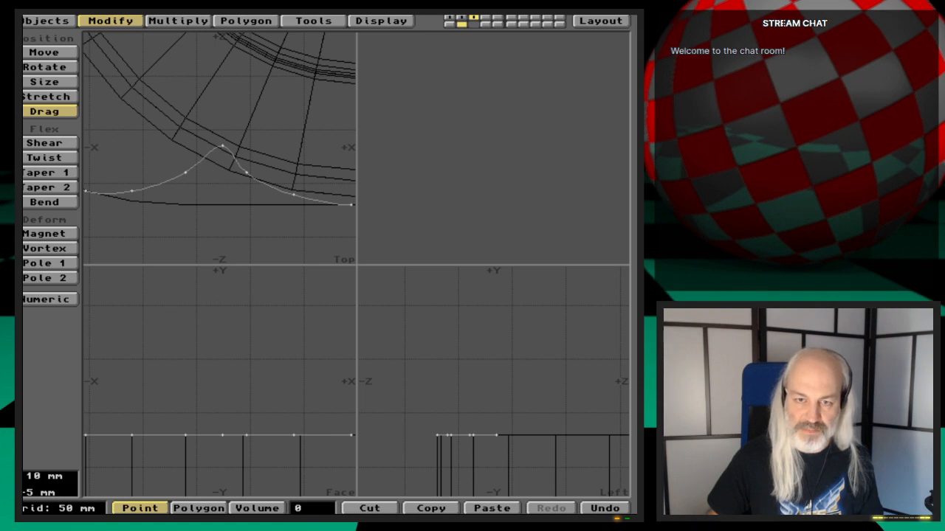
drag(221, 146, 217, 146)
key(comma)
key(comma)
key(comma)
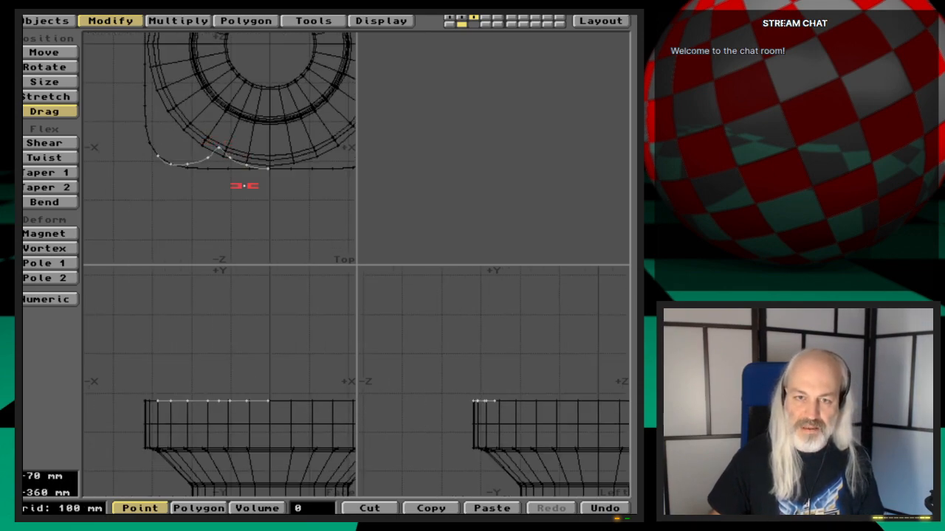
Shift the curve's corner end point slightly along the slab's rounded corner and align its -Z edge end point exactly to the X centre line
drag(158, 155, 155, 151)
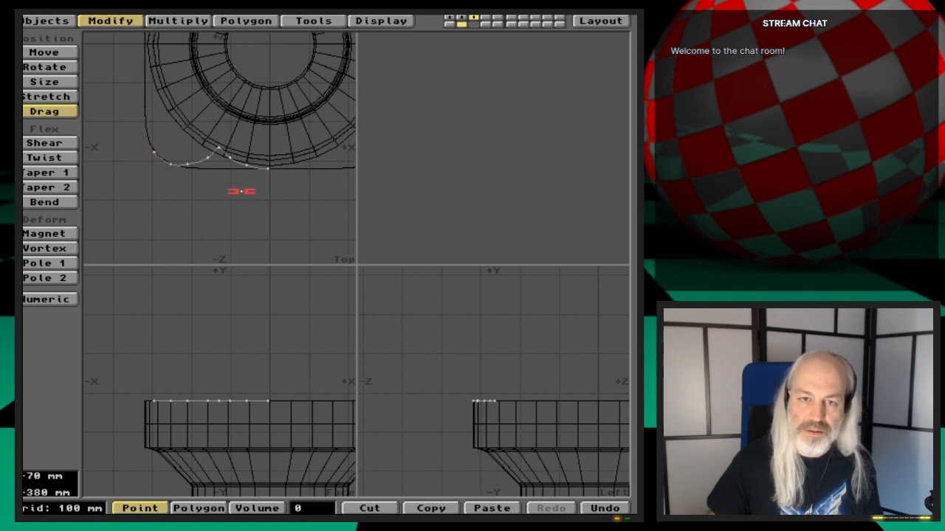
key(space)
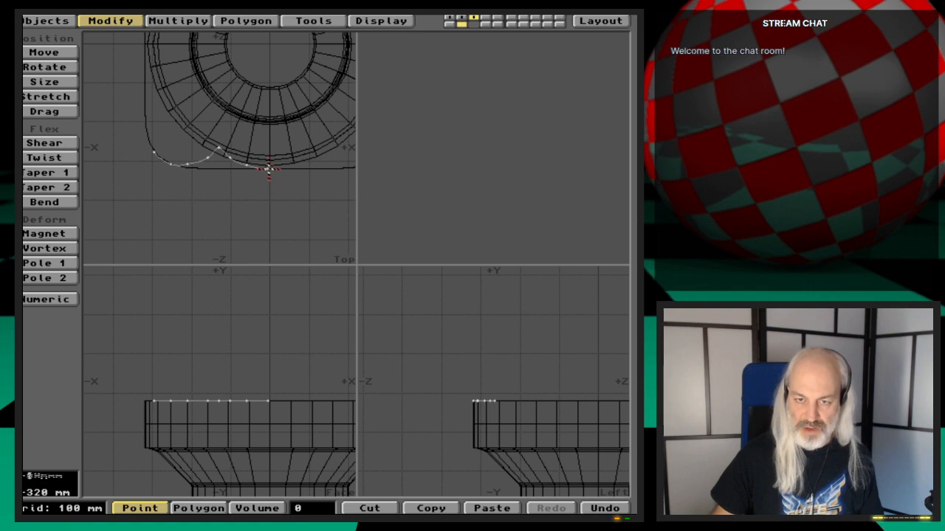
click(267, 169)
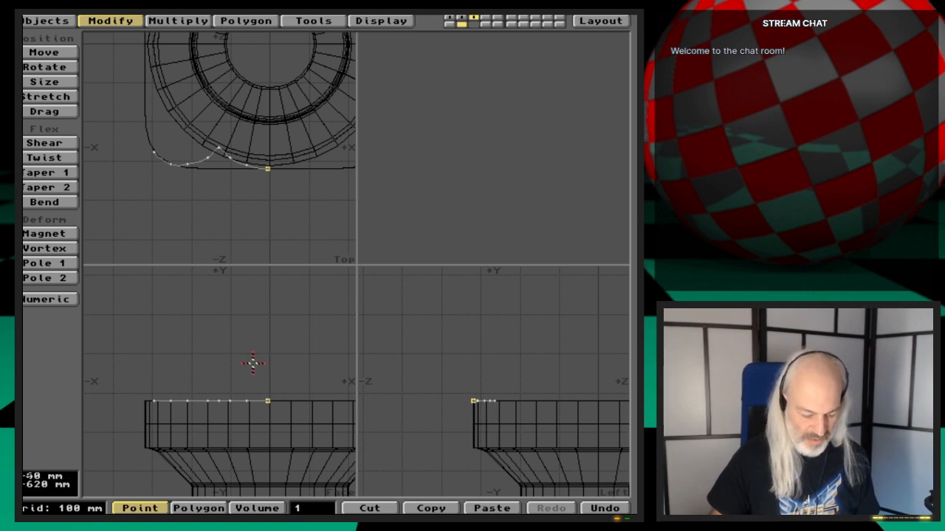
key(ctrl+v)
click(255, 307)
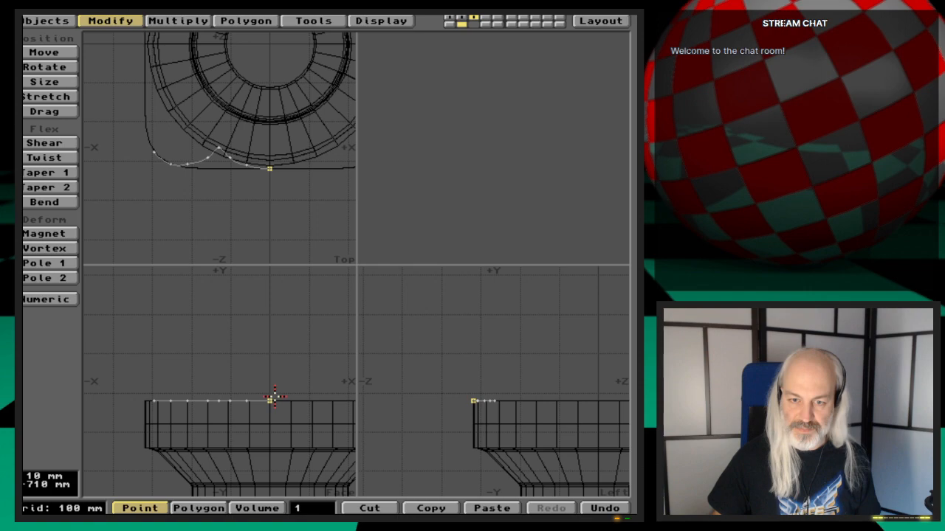
click(272, 400)
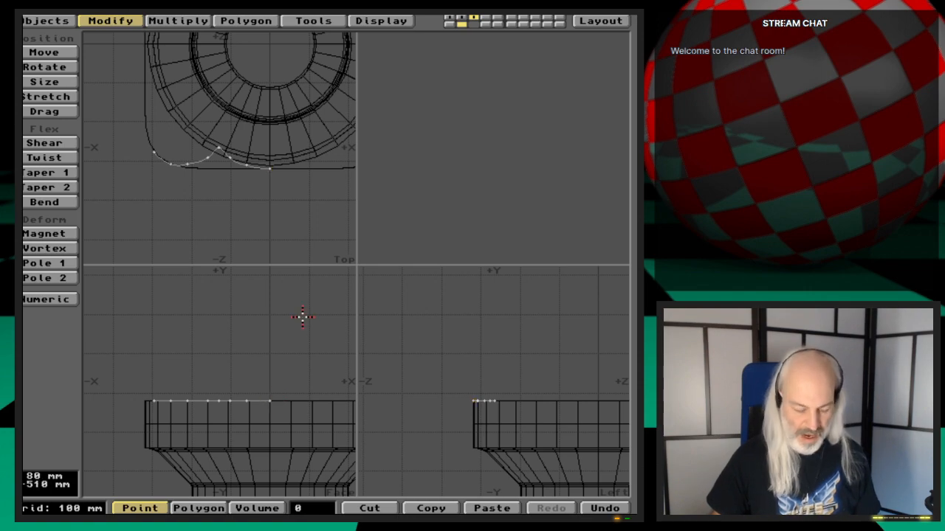
Mirror the curve across the X centre line onto the +X side
key(a)
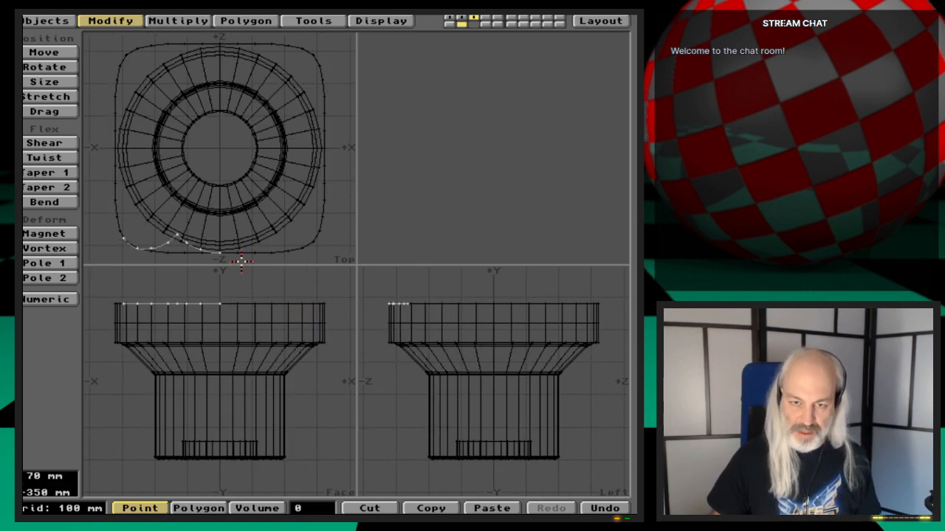
click(178, 20)
click(52, 67)
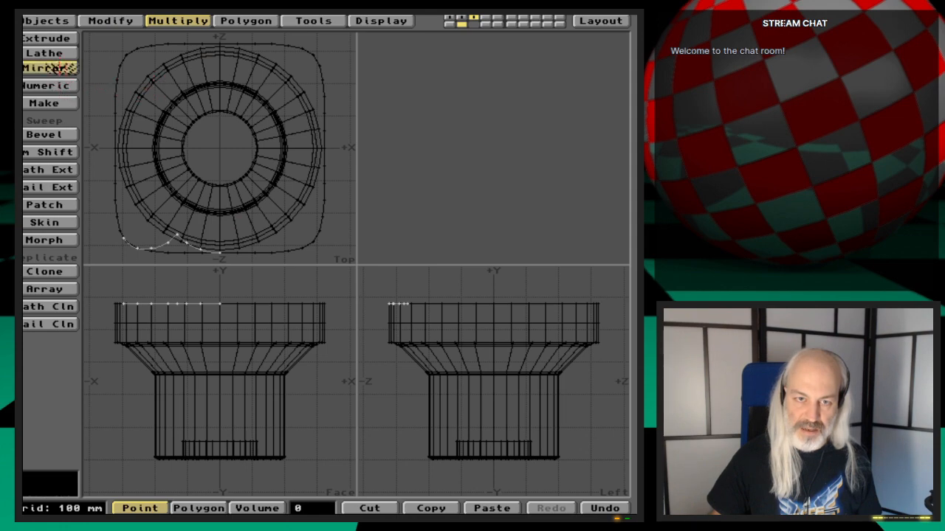
drag(217, 158, 219, 178)
key(space)
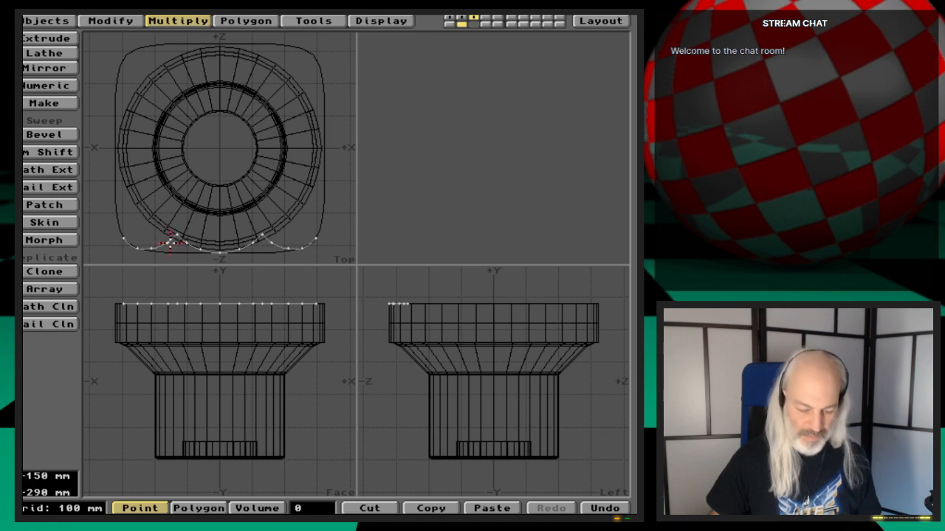
Move the point just before the original curve's peak on the -X side closer to the peak
key(ctrl+t)
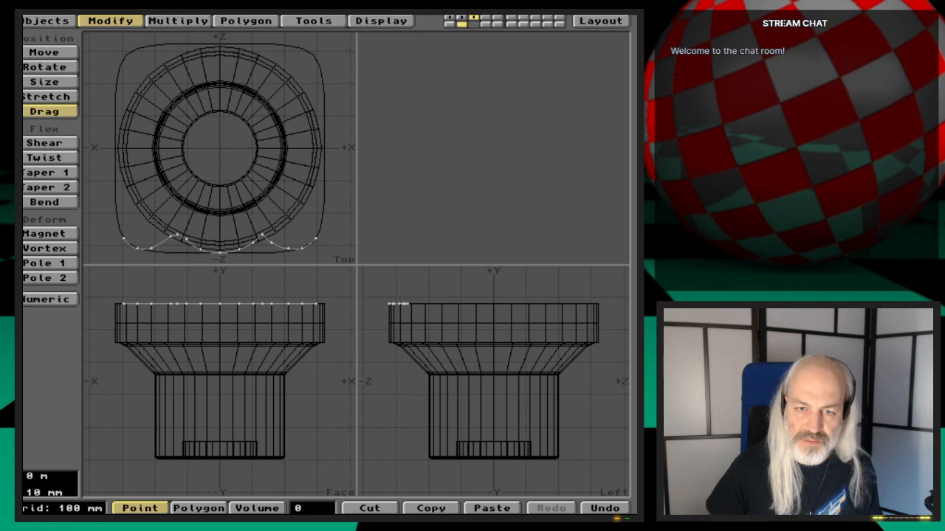
key(space)
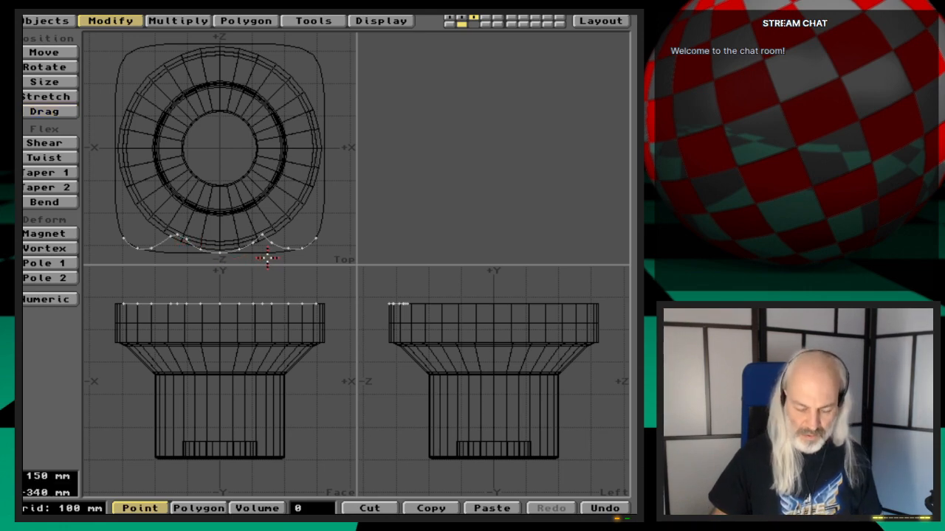
Delete the seven mirrored points on the +X side
click(238, 248)
click(253, 243)
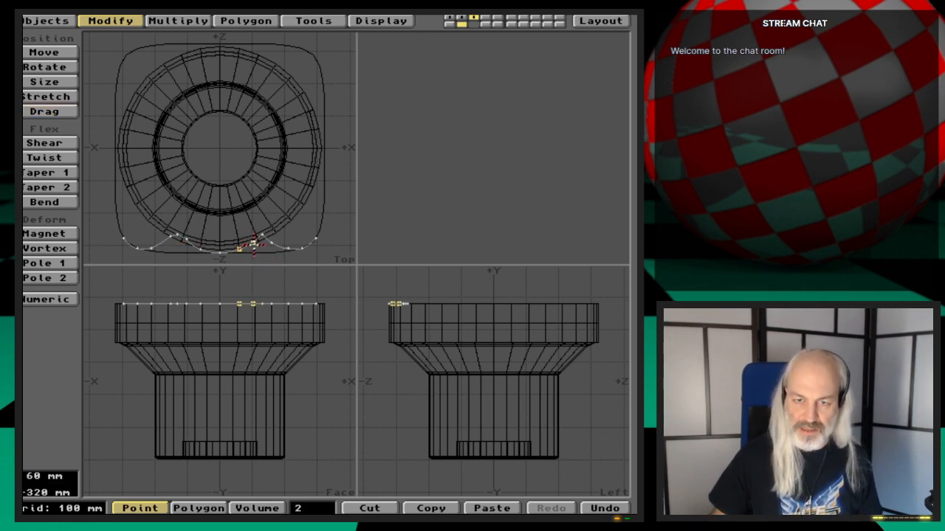
click(262, 235)
click(272, 242)
click(288, 247)
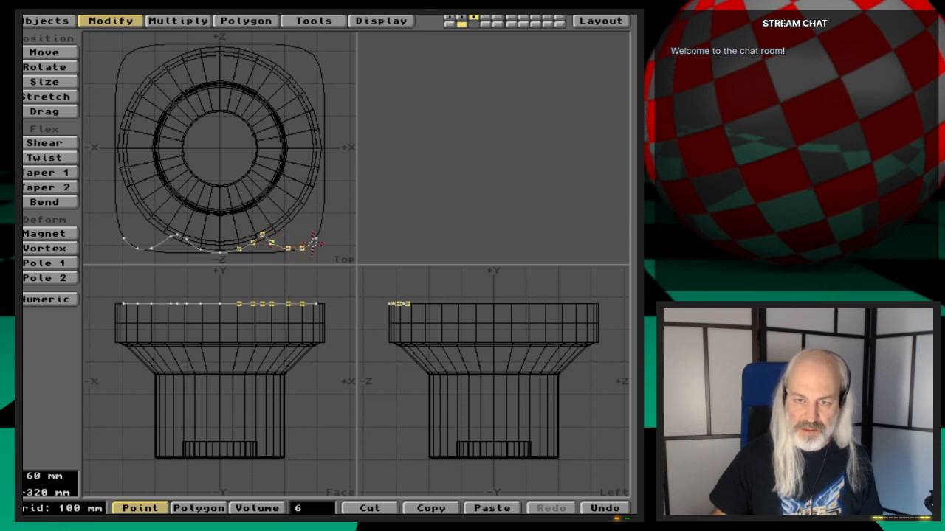
click(316, 238)
key(Delete)
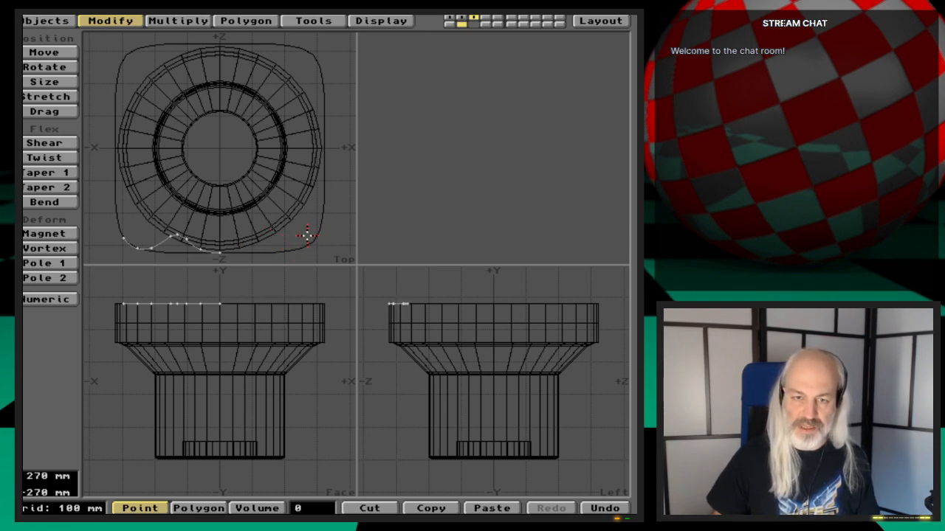
Mirror the adjusted curve across the X centre line, creating the matching half on the +X side
click(178, 20)
click(58, 68)
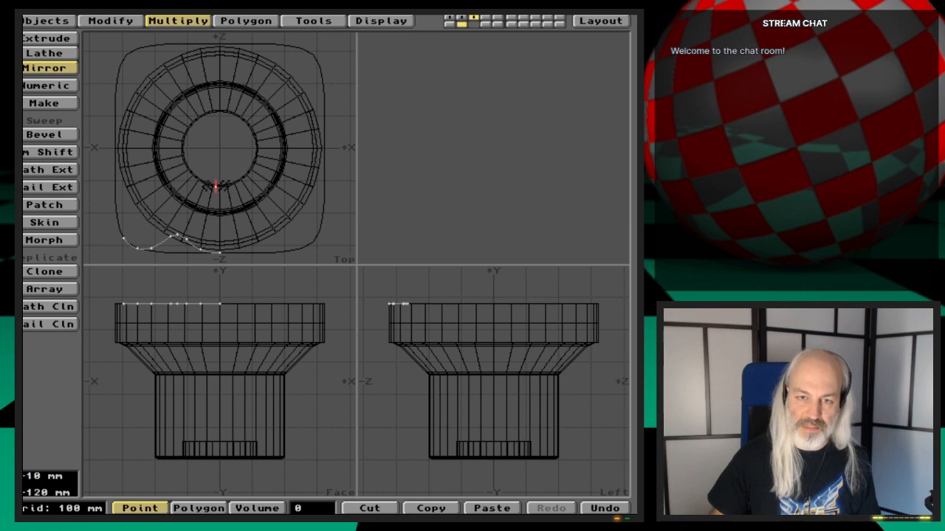
drag(215, 186, 220, 199)
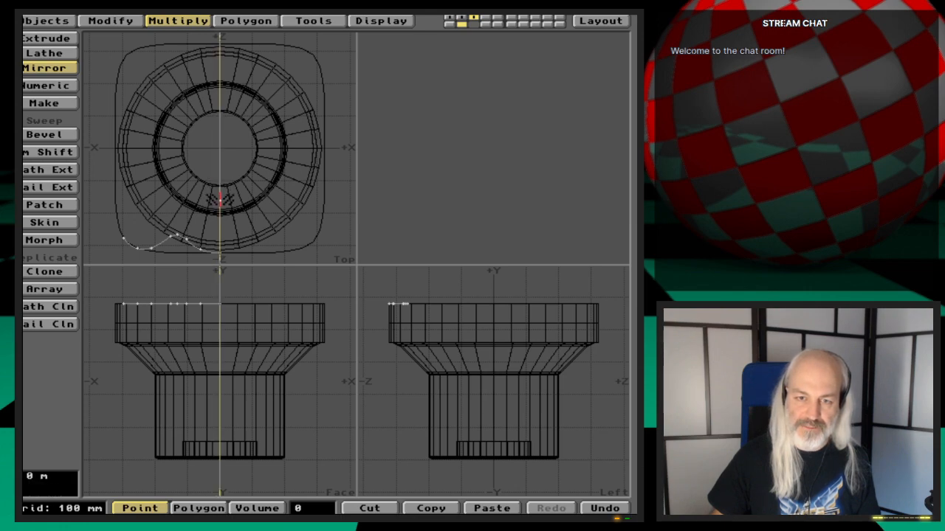
key(Return)
key(space)
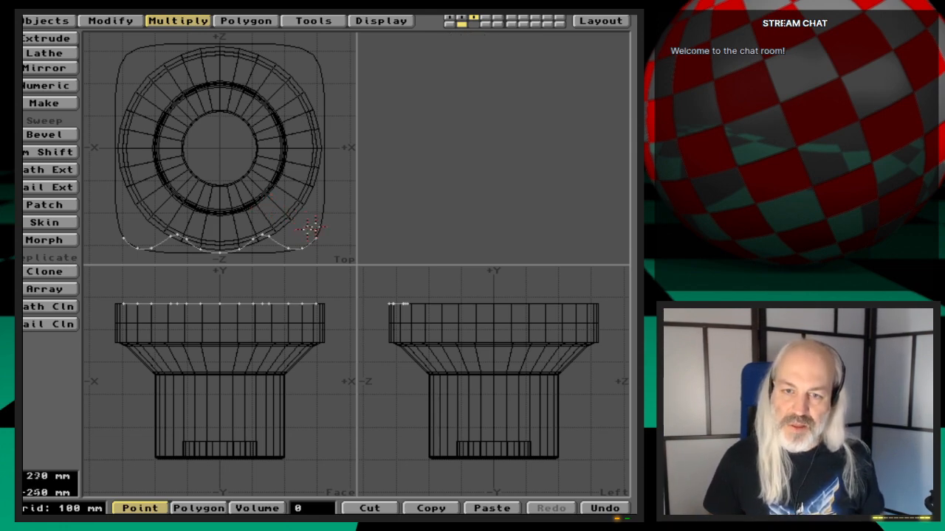
Mirror the two -Z edge curve halves across the Z centre line onto the +Z side
click(53, 68)
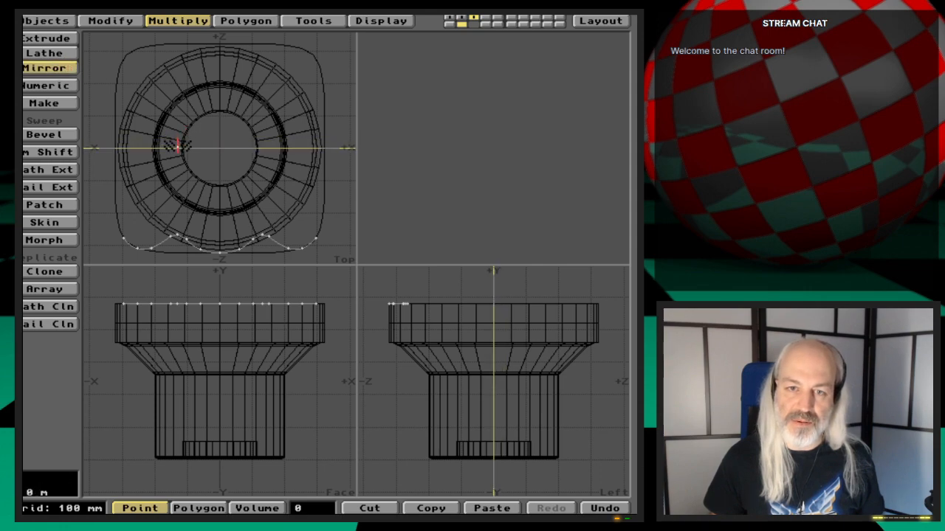
click(177, 145)
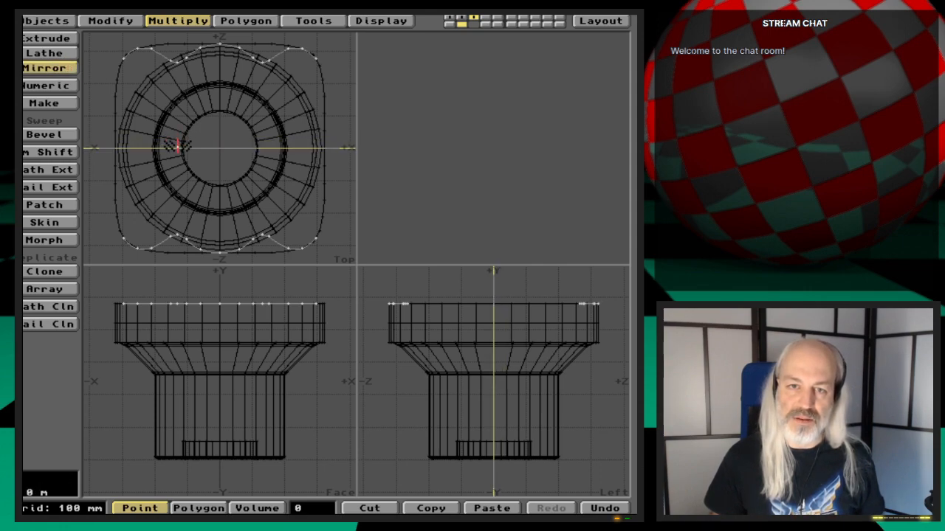
key(space)
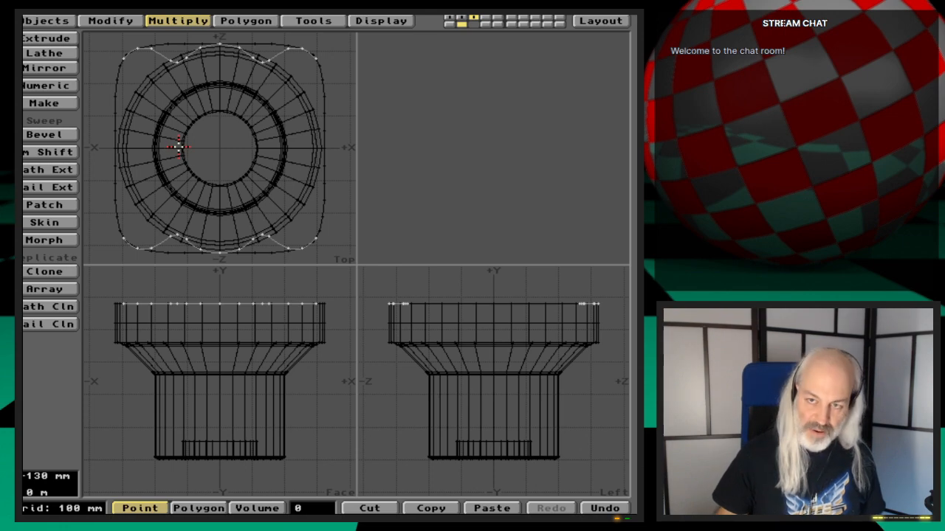
Paste the curves into layer 4 with layer 3 as background and rotate them 90 degrees about the origin to form the -X and +X sides
key(4)
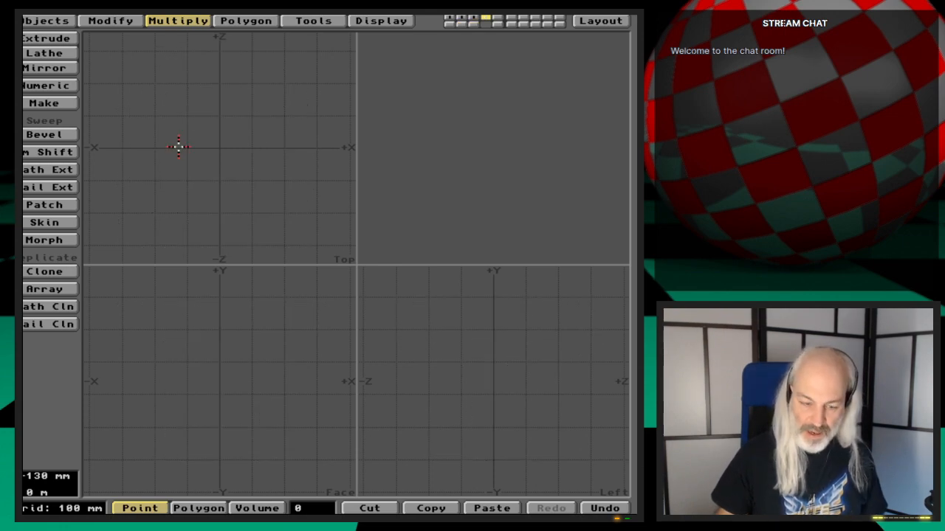
click(474, 23)
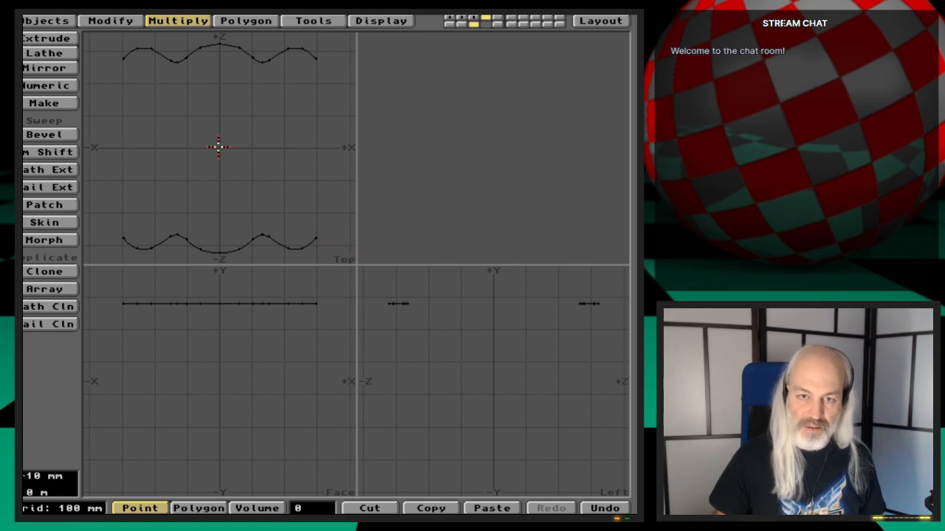
click(111, 20)
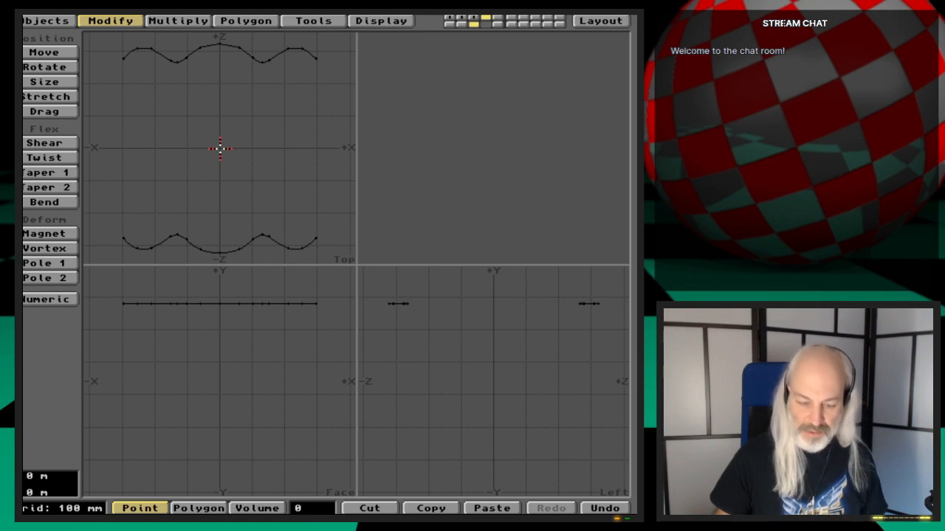
key(v)
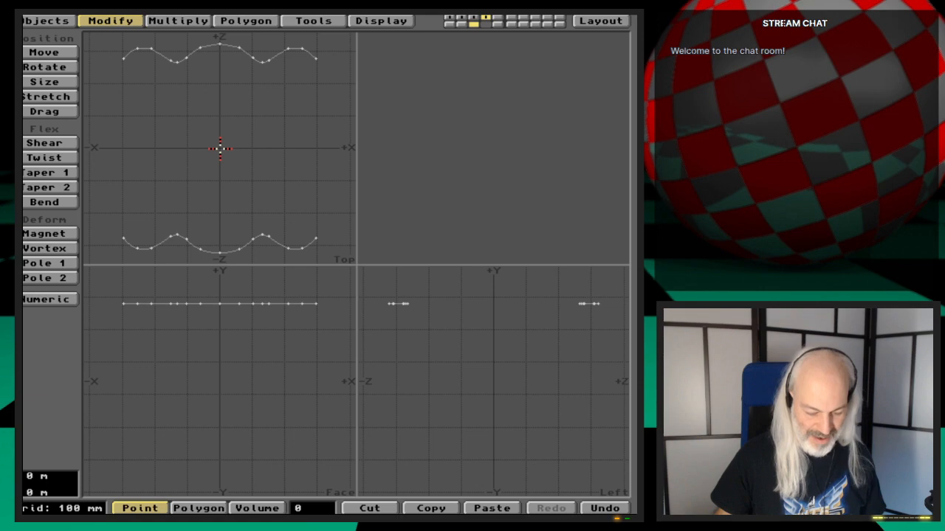
key(r)
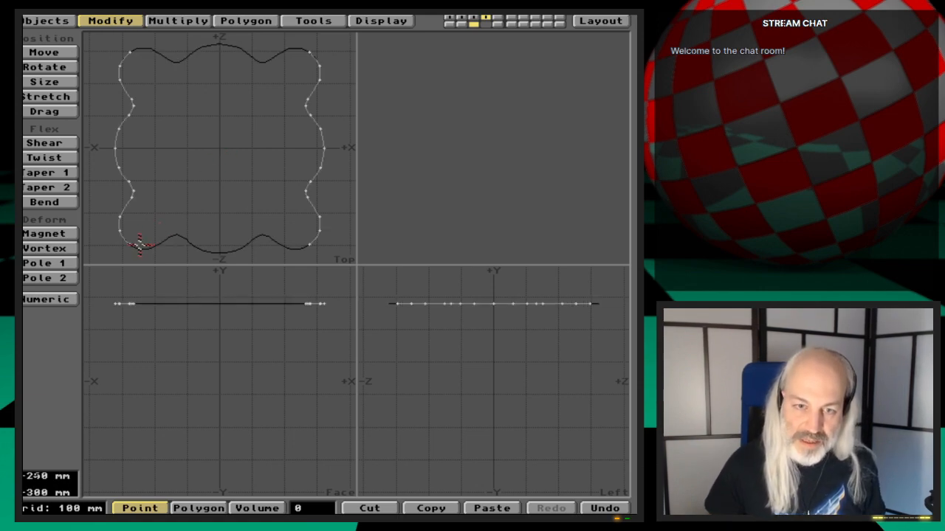
Move the rotated curve's end point at the -X/-Z corner back onto the background curve to smooth their junction
key(period)
key(period)
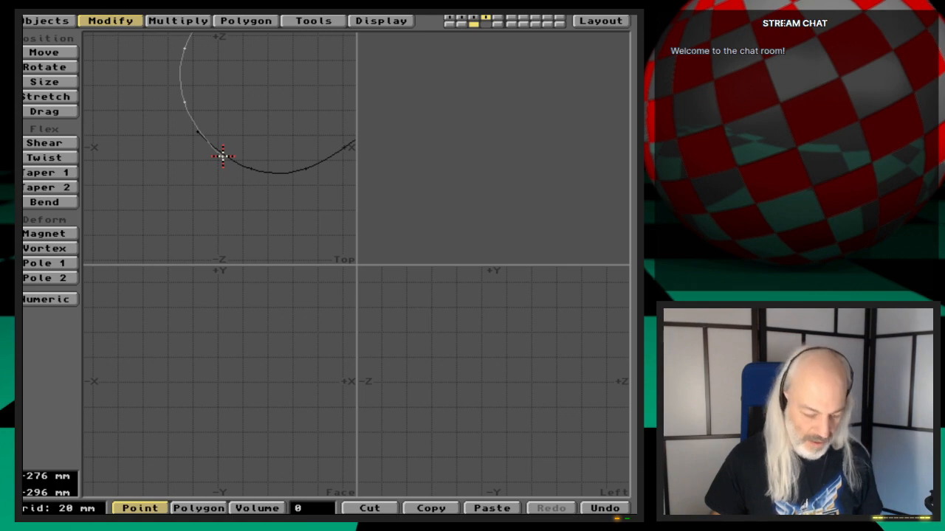
key(ctrl+t)
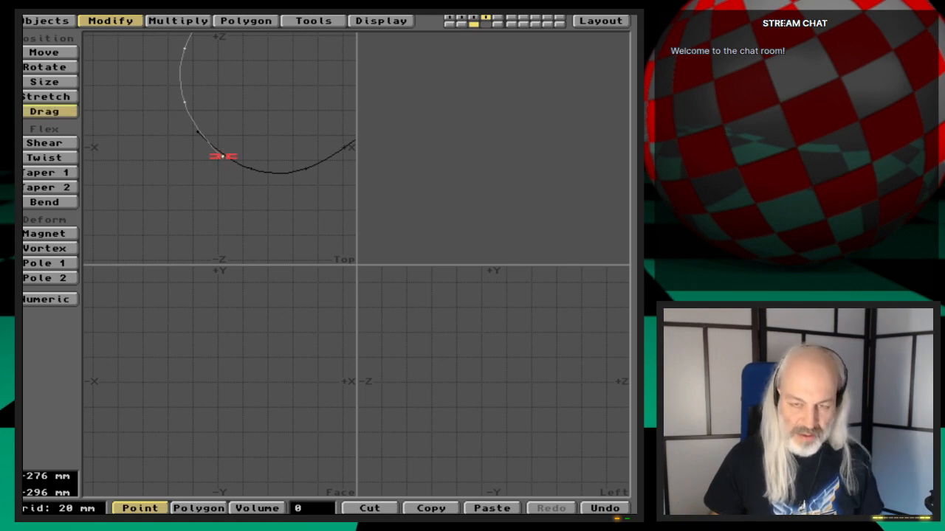
drag(222, 157, 209, 143)
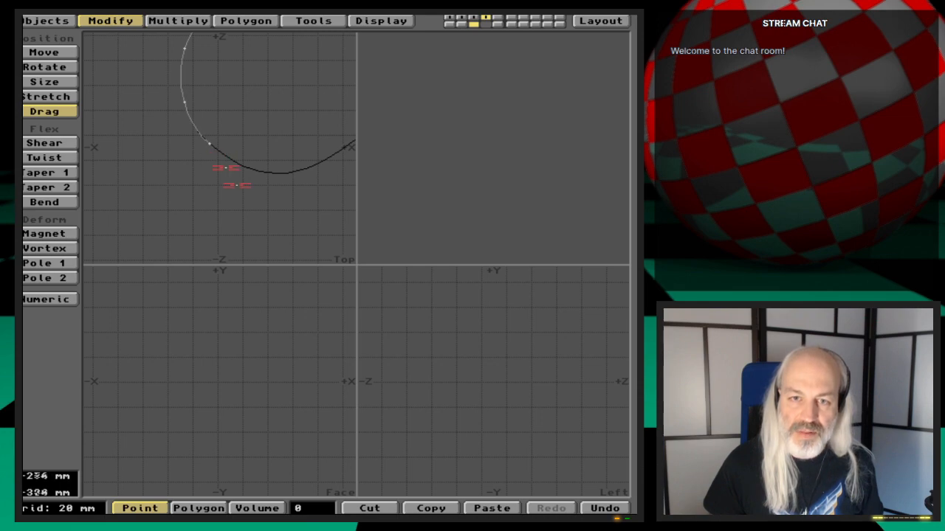
Move the left curve's upper end point about 10 mm towards -X and 11 mm towards -Z in the Top view
key(space)
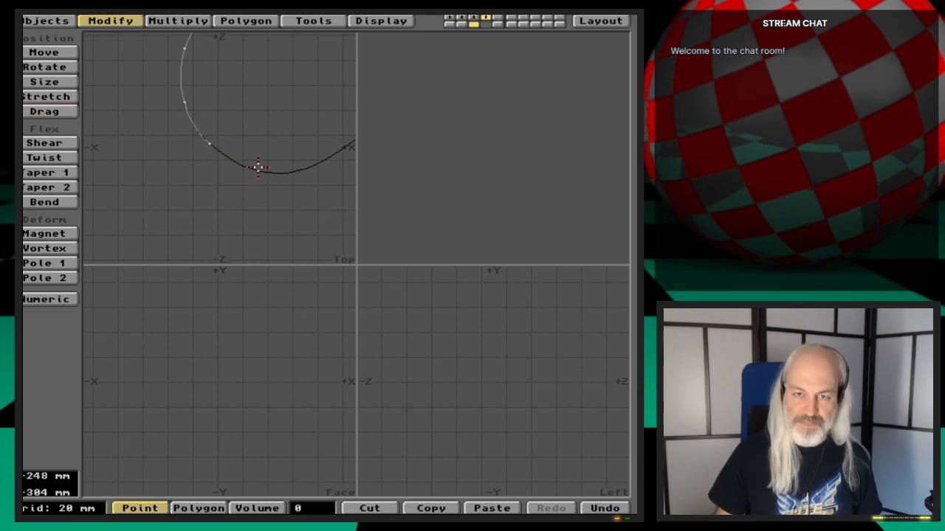
key(a)
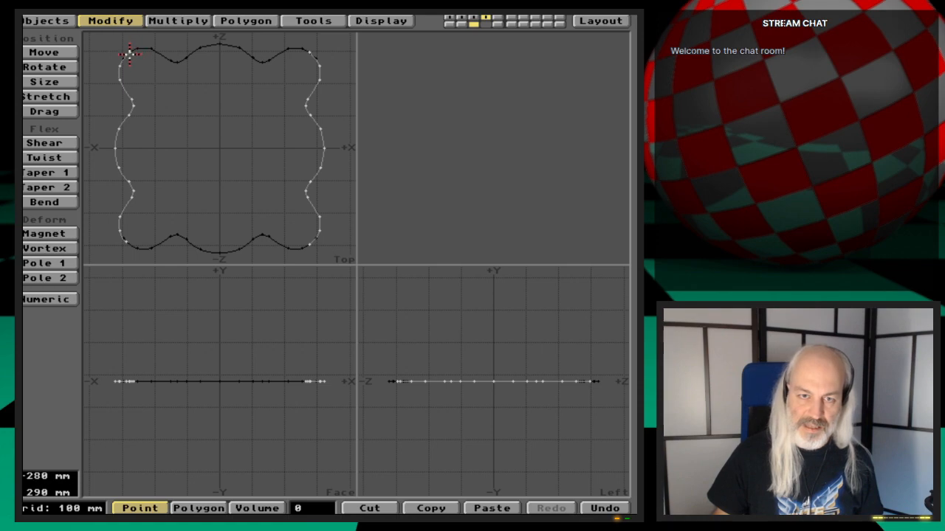
key(g)
key(period)
key(period)
key(period)
key(period)
key(period)
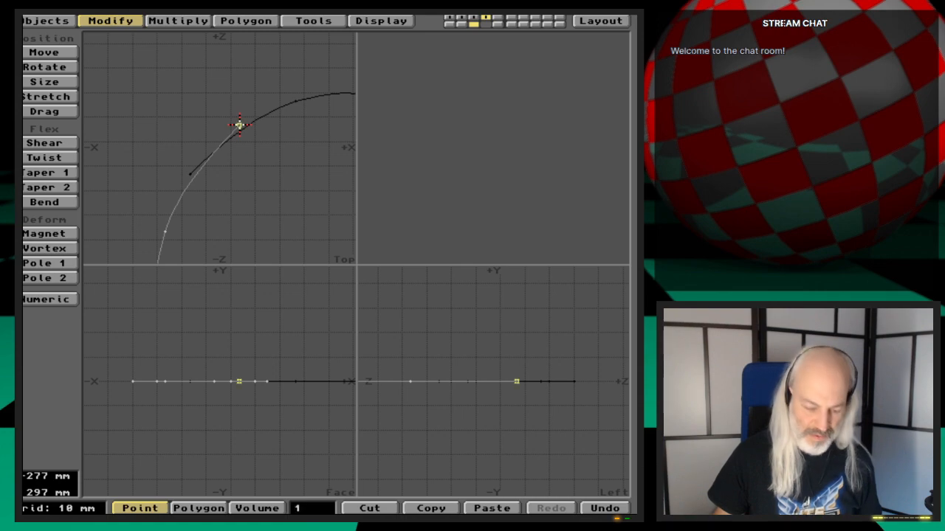
drag(240, 126, 214, 152)
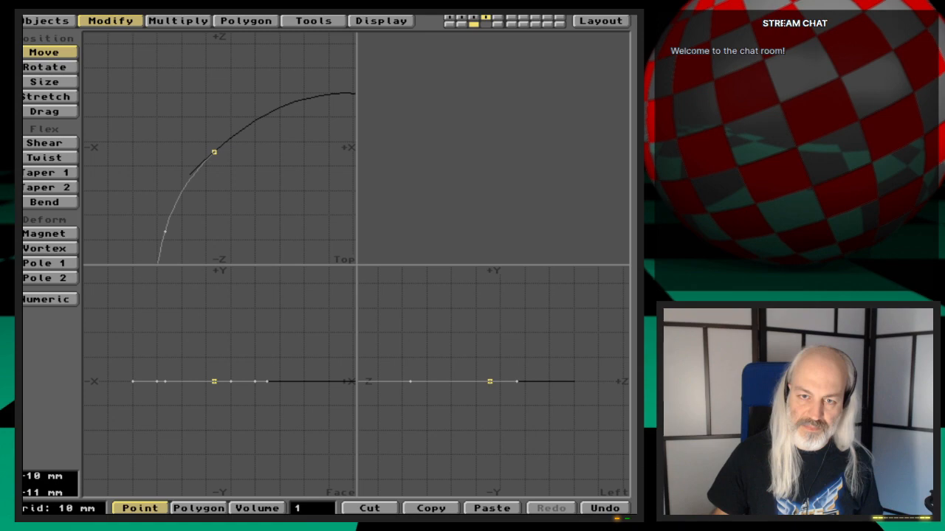
key(space)
click(215, 157)
key(a)
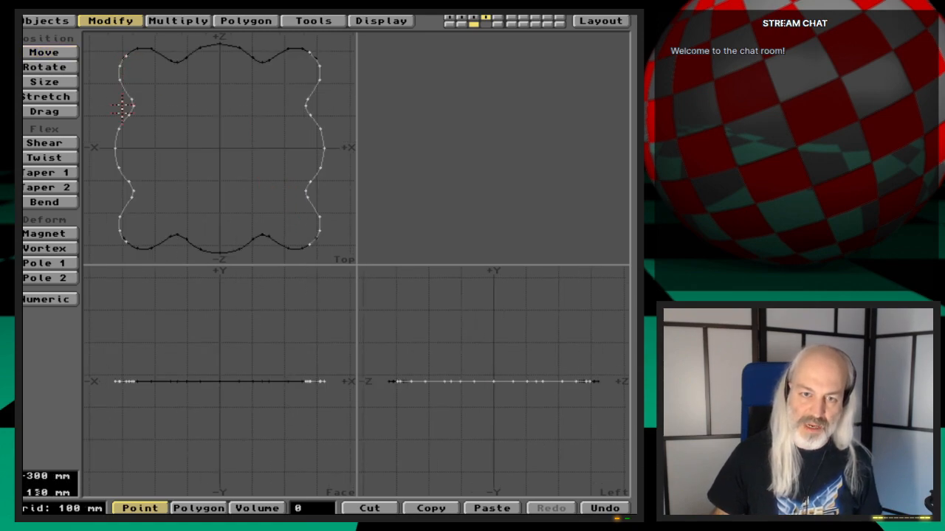
Delete the two wavy curves on the +X side and the leftover midpoint between them
key(space)
click(313, 201)
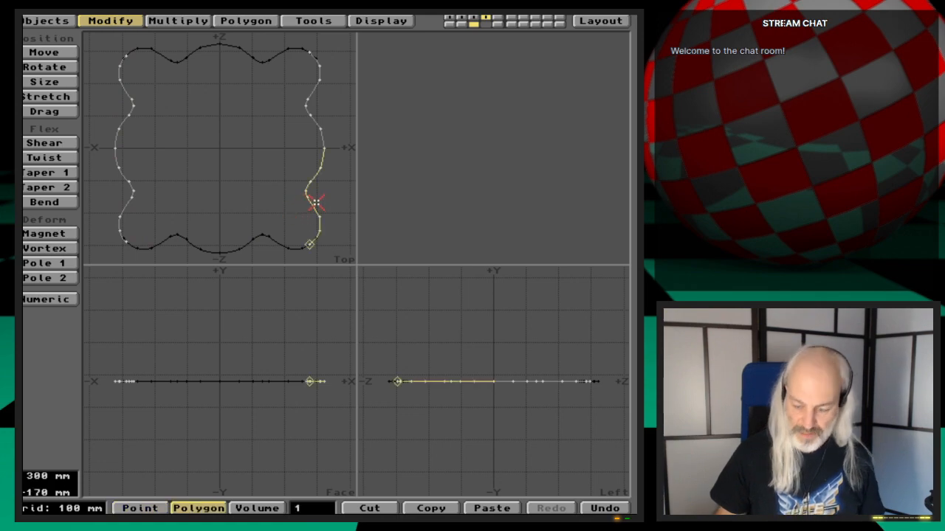
key(Delete)
click(321, 138)
key(Delete)
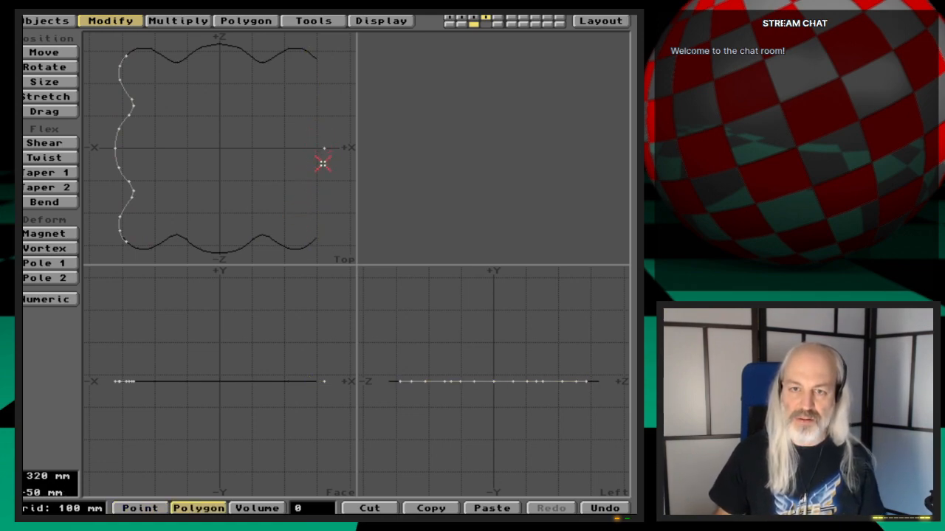
key(space)
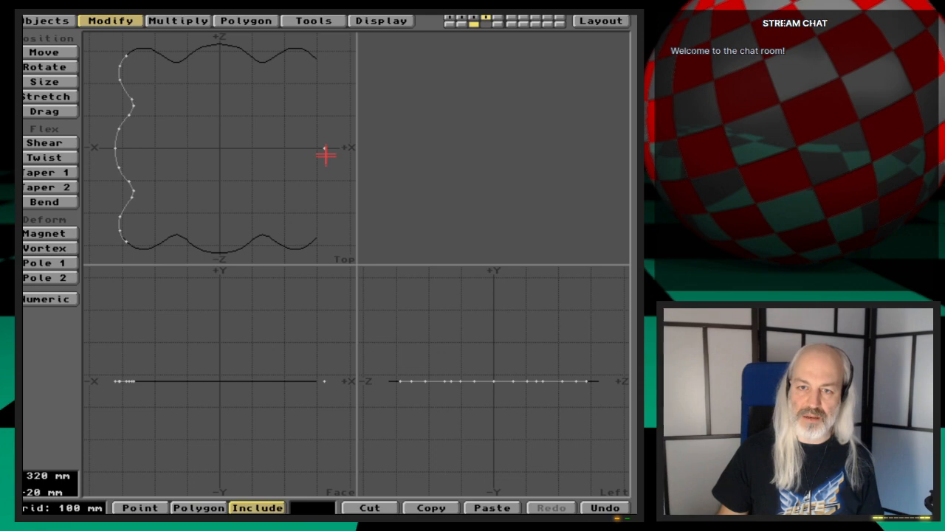
key(space)
click(325, 152)
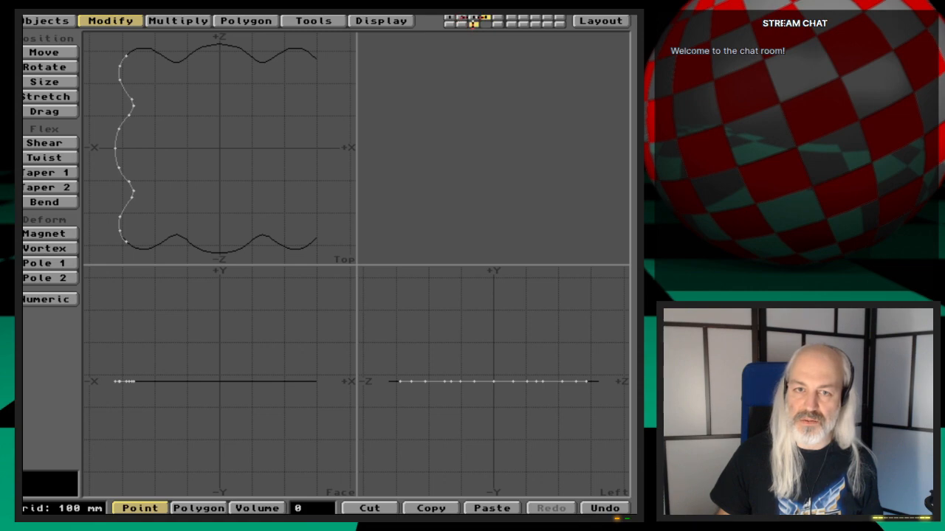
Mirror the -X side curves across the Z axis at X = 0 to create matching +X side curves
click(177, 22)
click(52, 67)
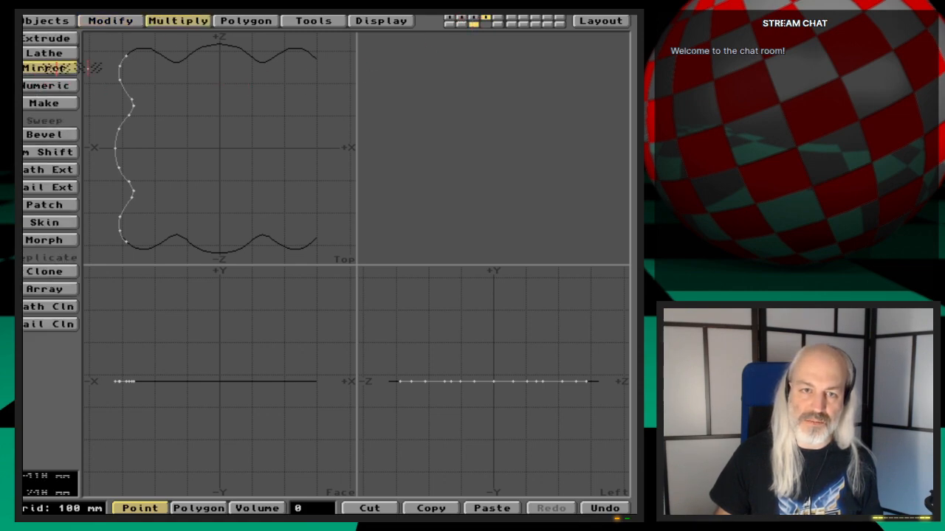
click(220, 66)
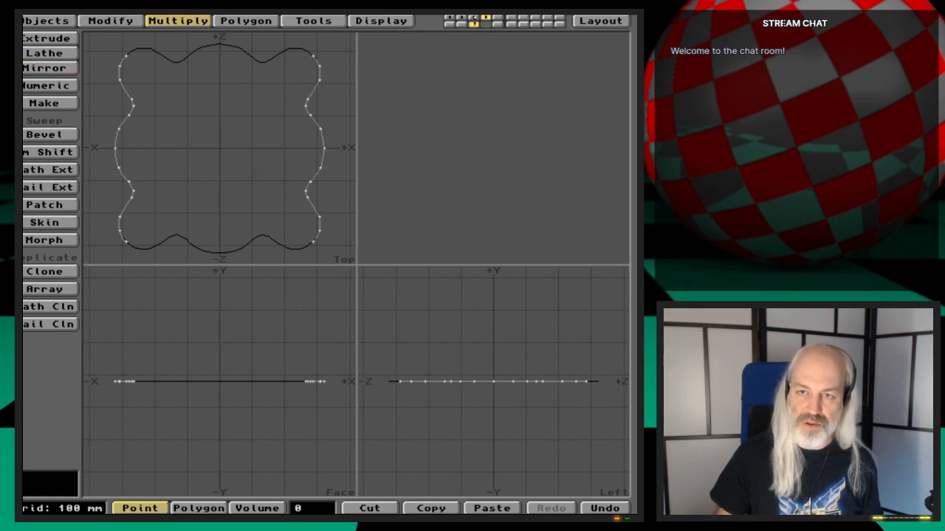
Replace the curves in layer 3 with a copy of layer 4's side curves, rotated 90 degrees about the origin
click(474, 18)
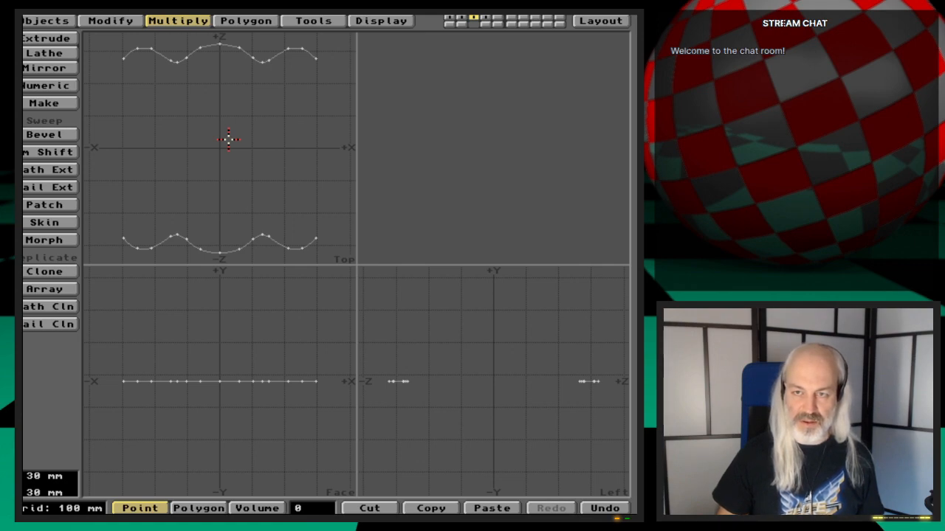
key(Delete)
key(4)
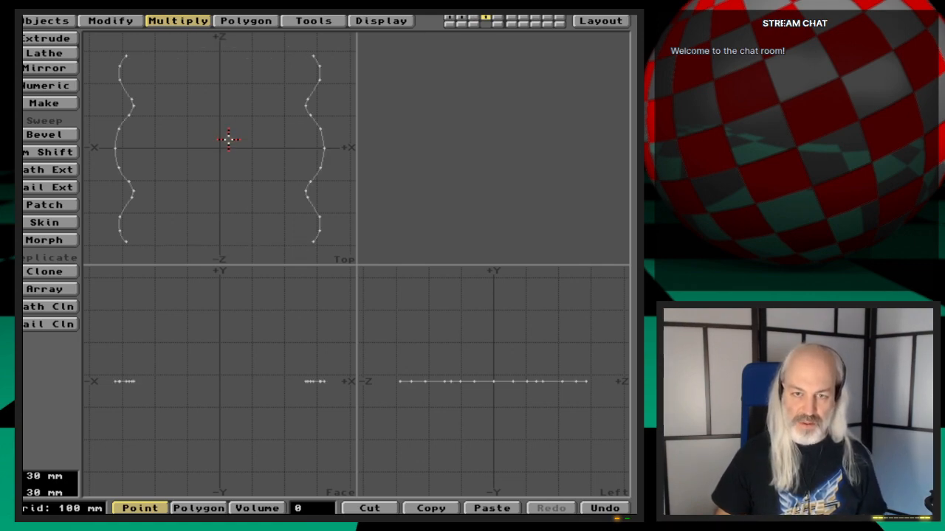
key(3)
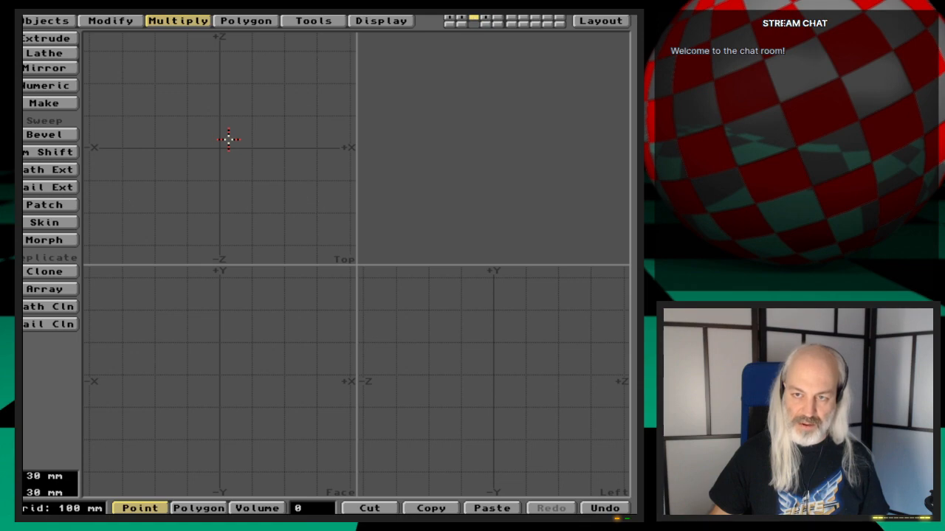
key(4)
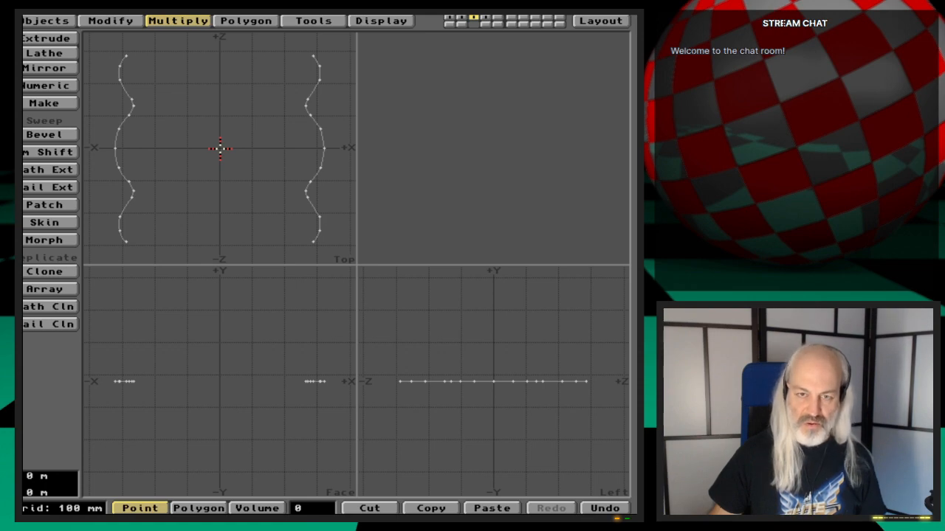
key(r)
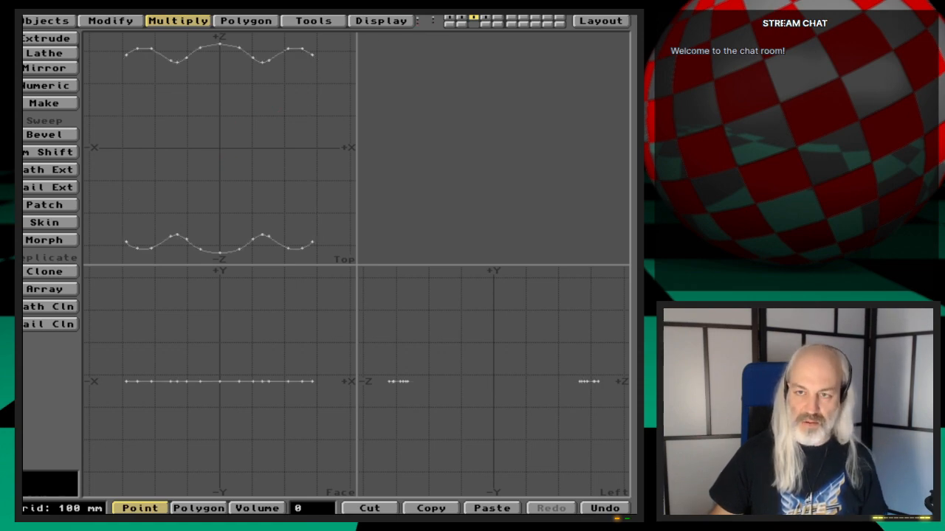
Show layer 4 in the background and examine how the curve ends line up at the -X, +Z corner
click(485, 25)
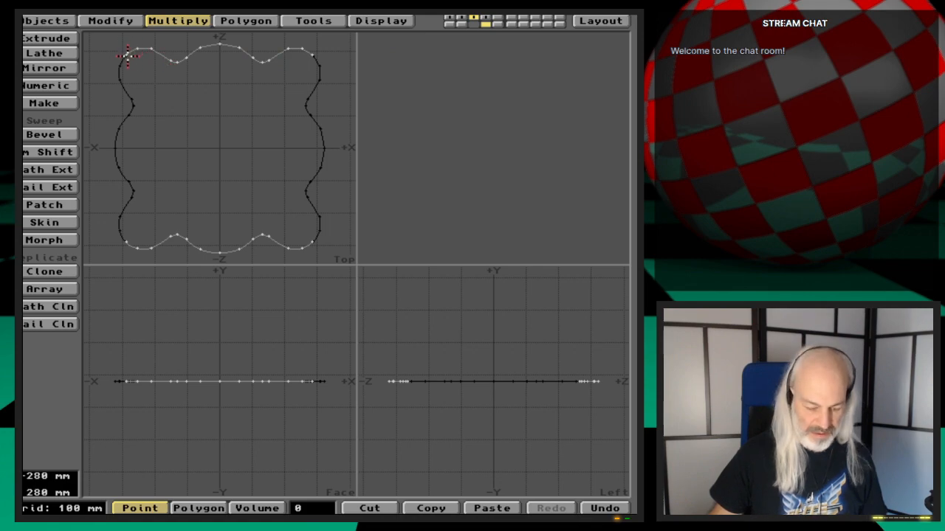
key(g)
key(period)
key(period)
key(period)
key(period)
key(period)
key(period)
key(period)
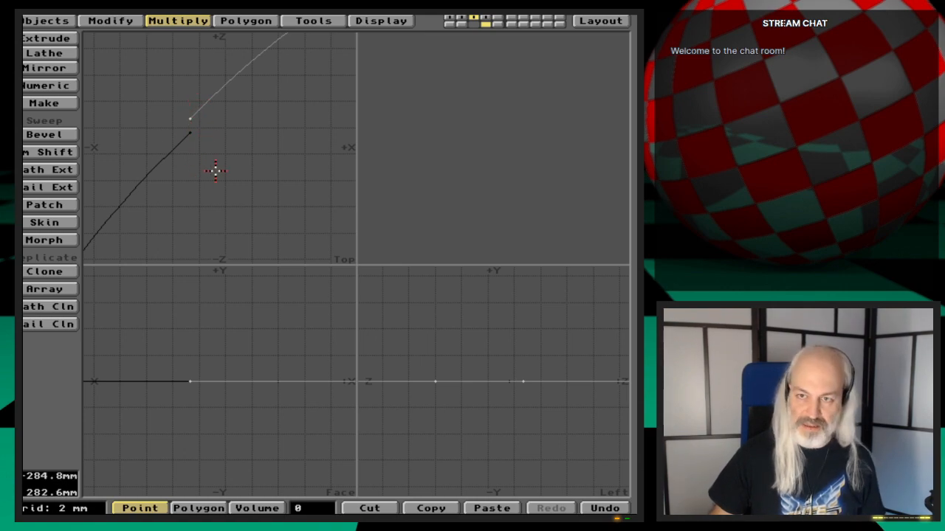
key(a)
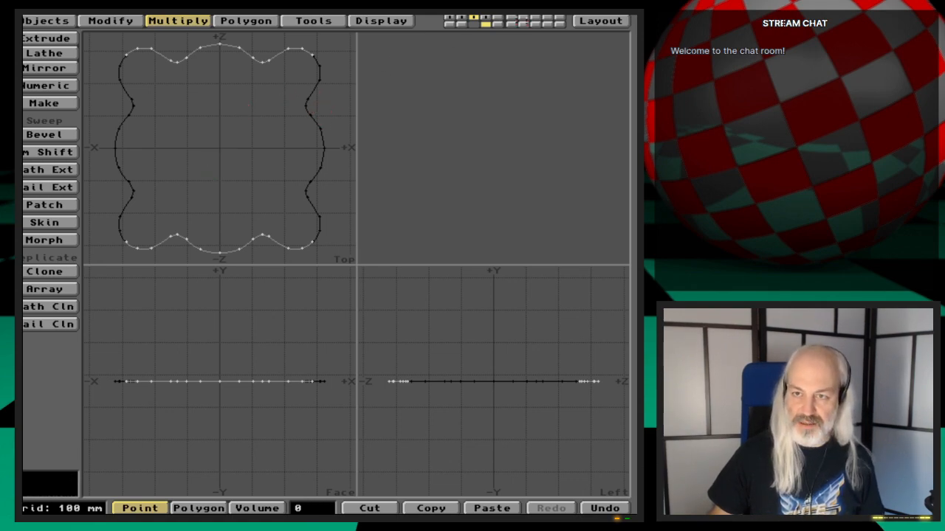
Cut the side curves from layer 4 and paste them into layer 3 with the other two sides
click(485, 16)
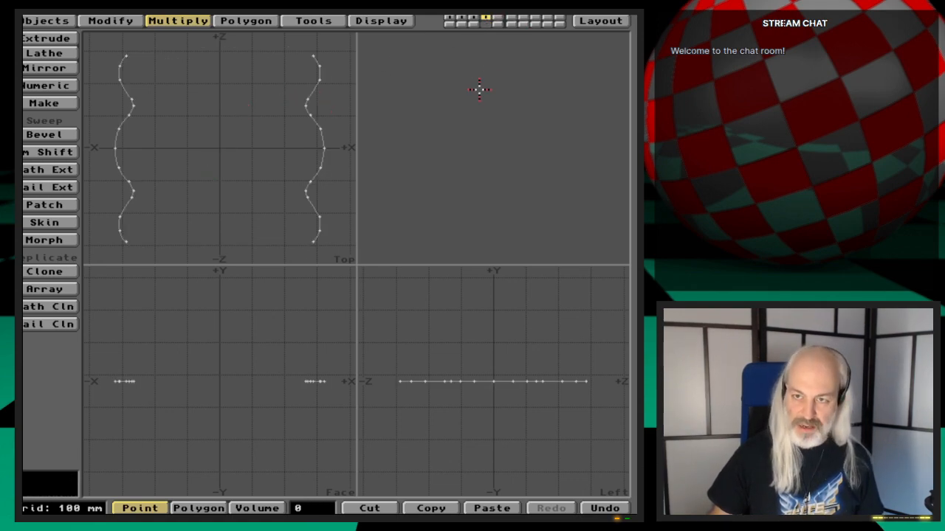
key(x)
key(3)
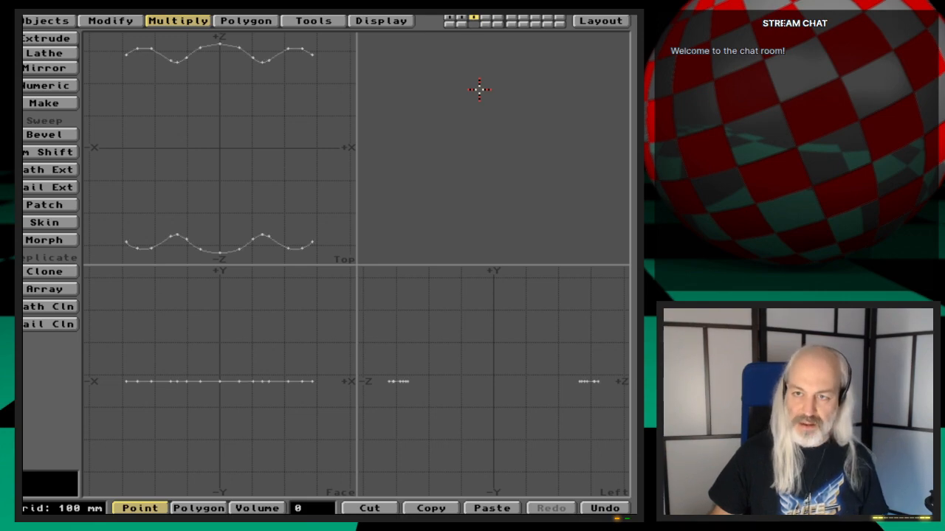
key(v)
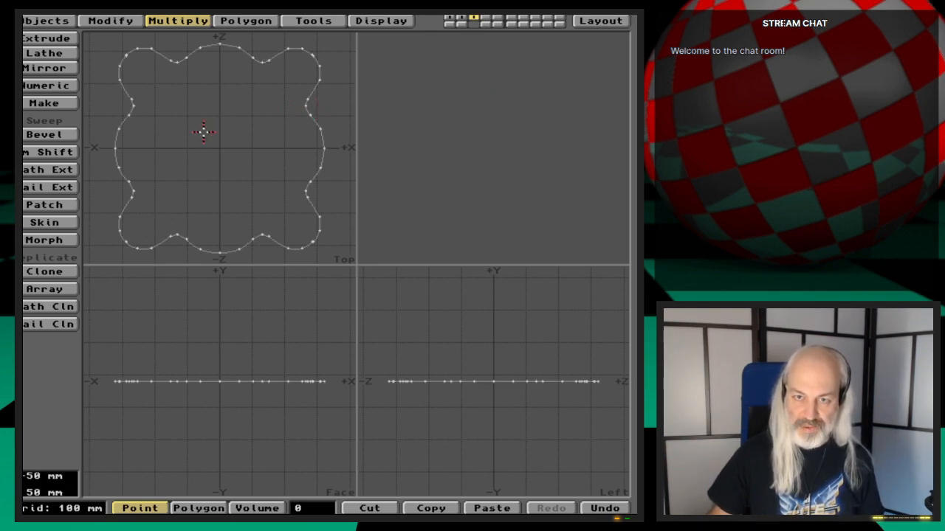
Measure the gap between the two curve end points at the outline's -X, +Z corner
click(127, 56)
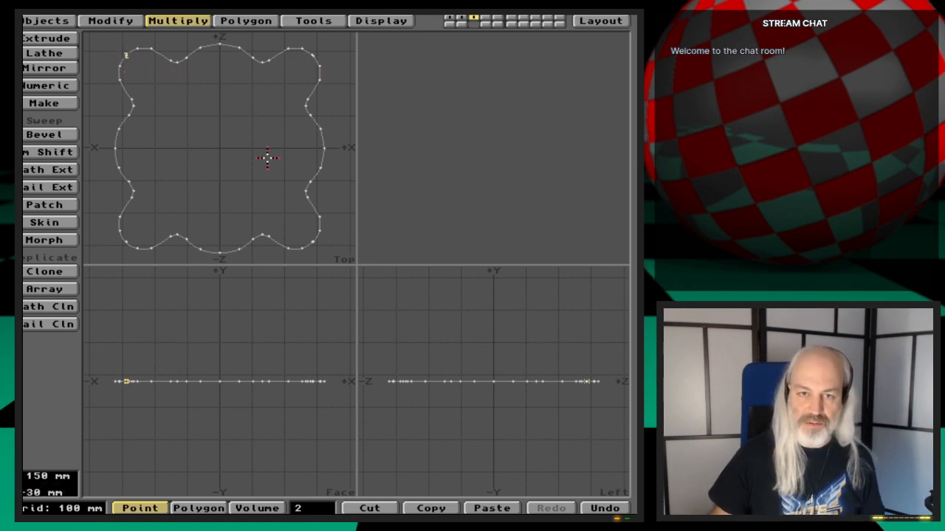
key(shift+a)
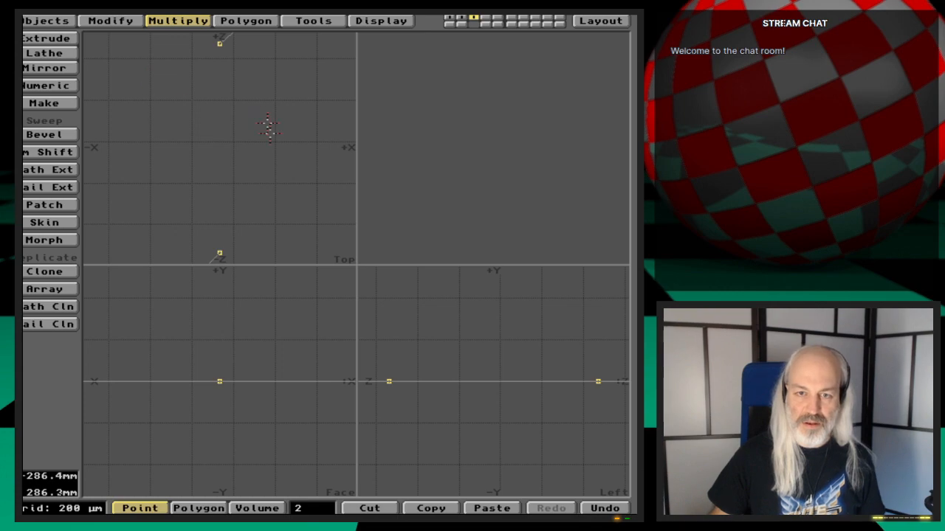
key(ctrl+e)
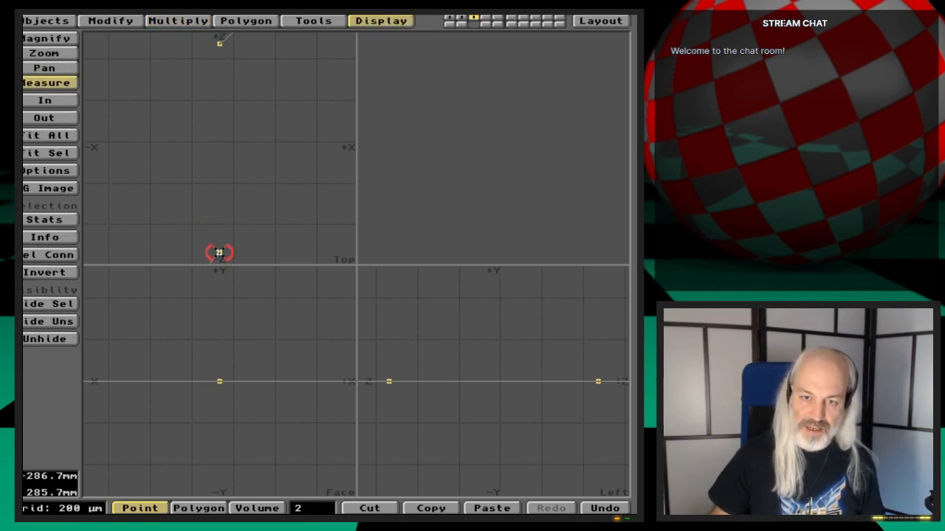
drag(219, 253, 222, 41)
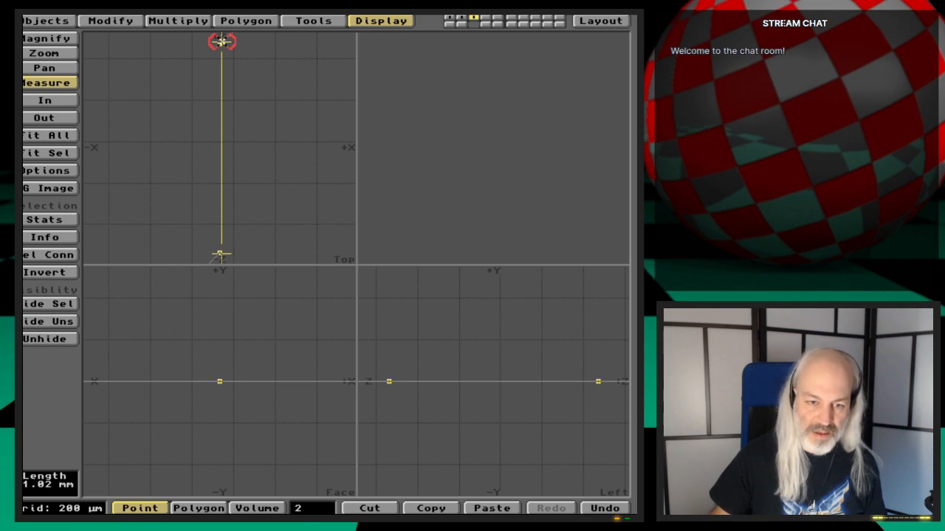
drag(221, 41, 222, 42)
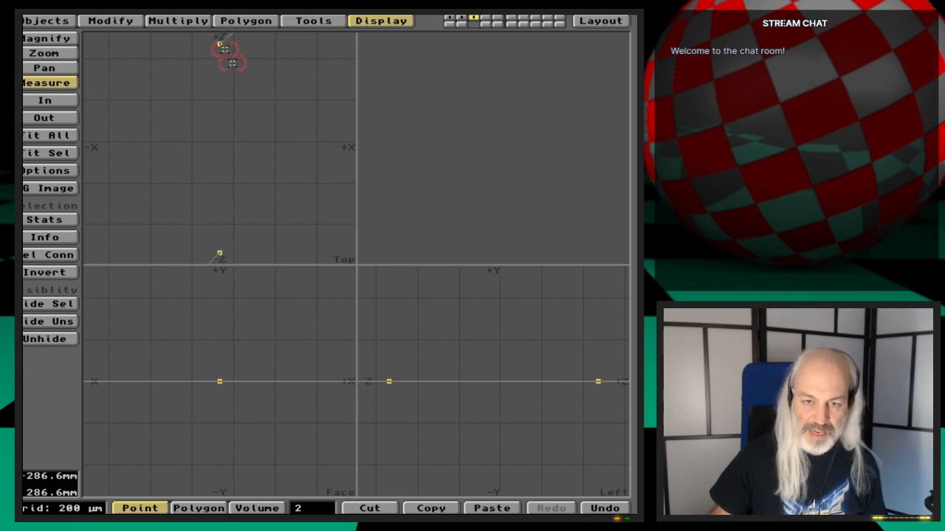
key(space)
click(312, 507)
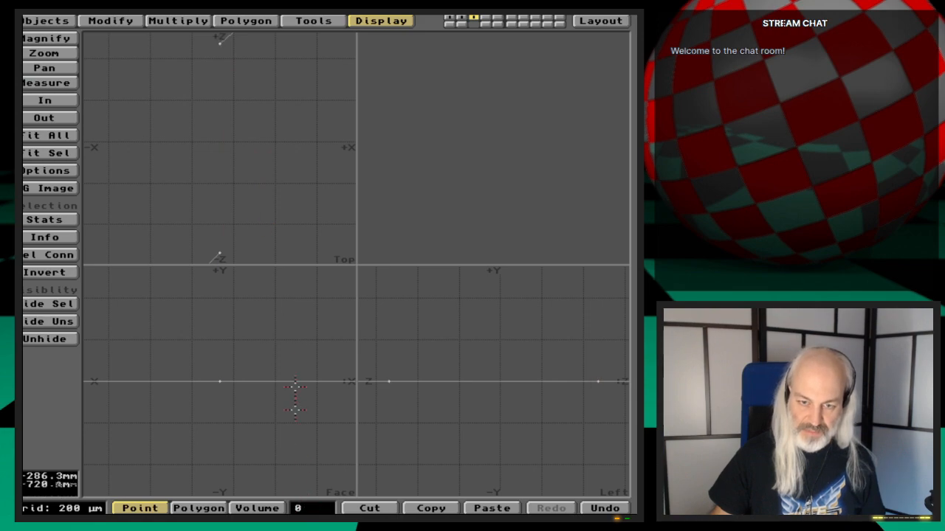
key(a)
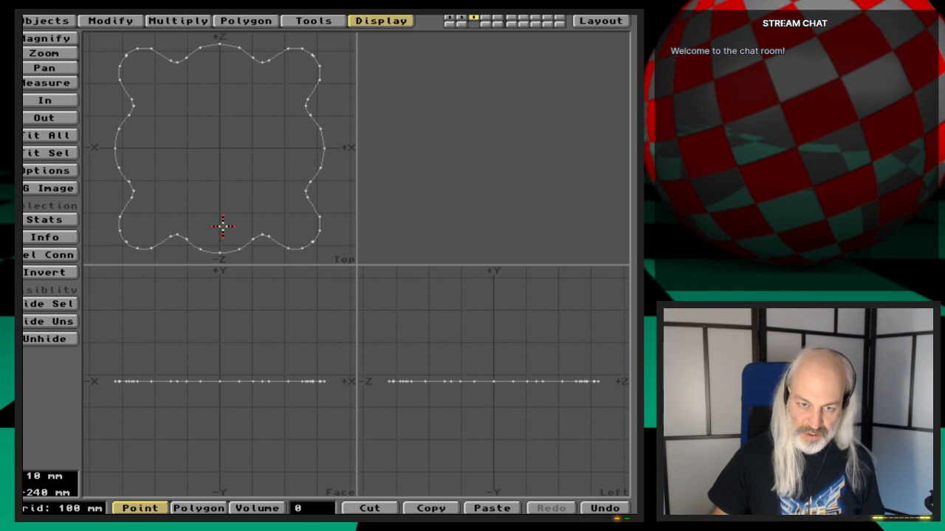
Merge the outline's coincident points using an absolute distance of 1.03 mm
key(m)
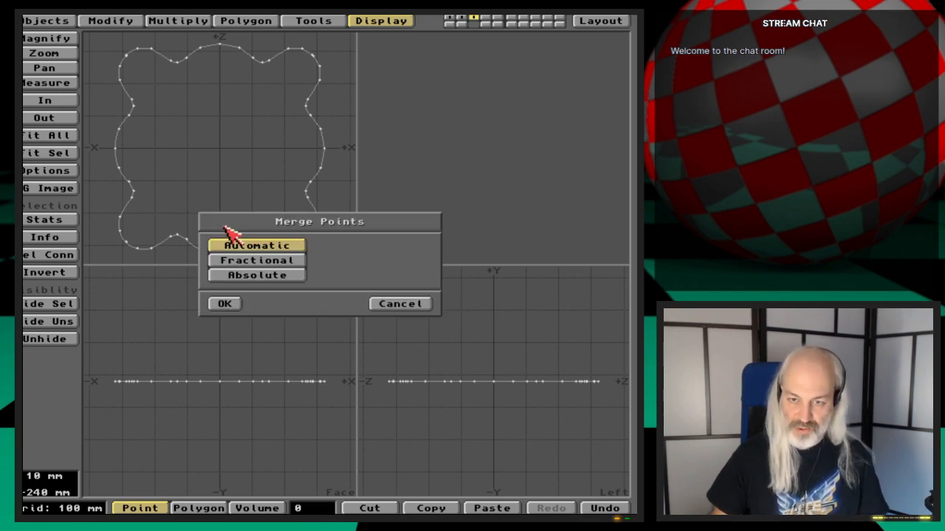
click(296, 275)
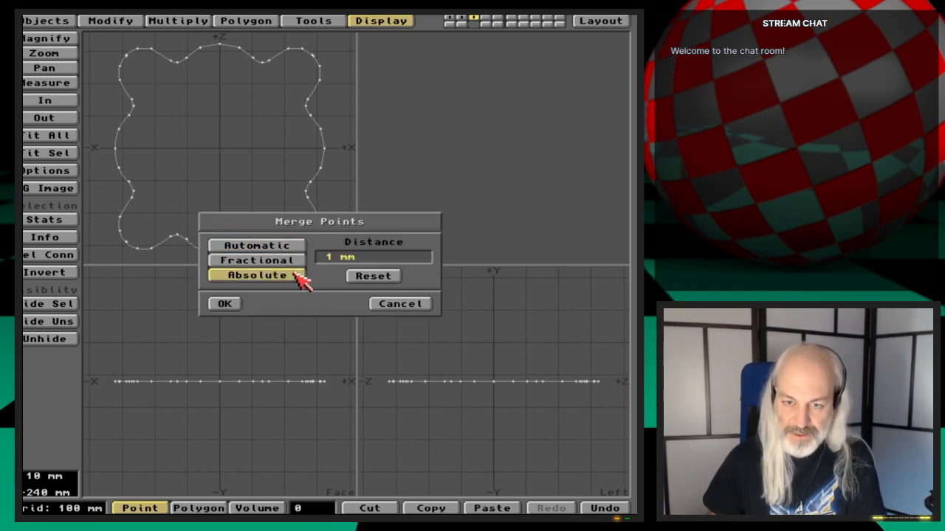
click(337, 258)
text(0.)
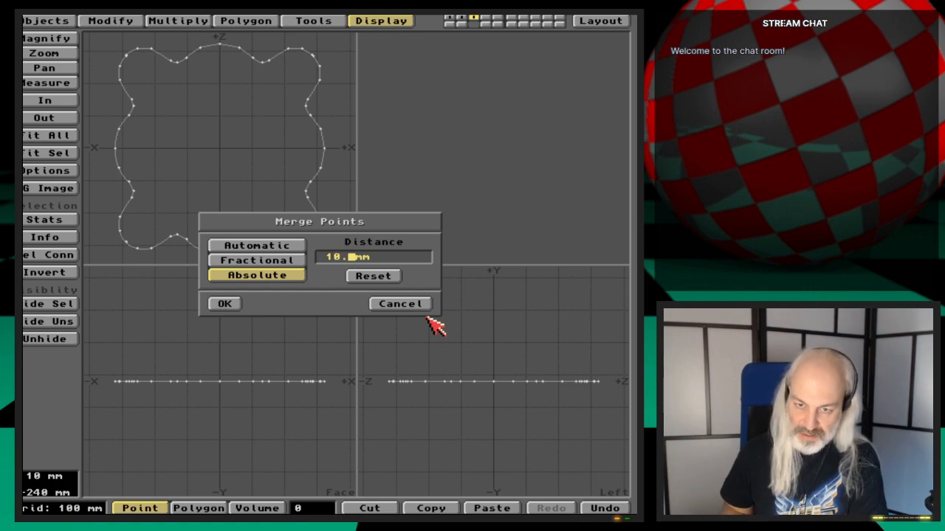
key(BackSpace)
key(BackSpace)
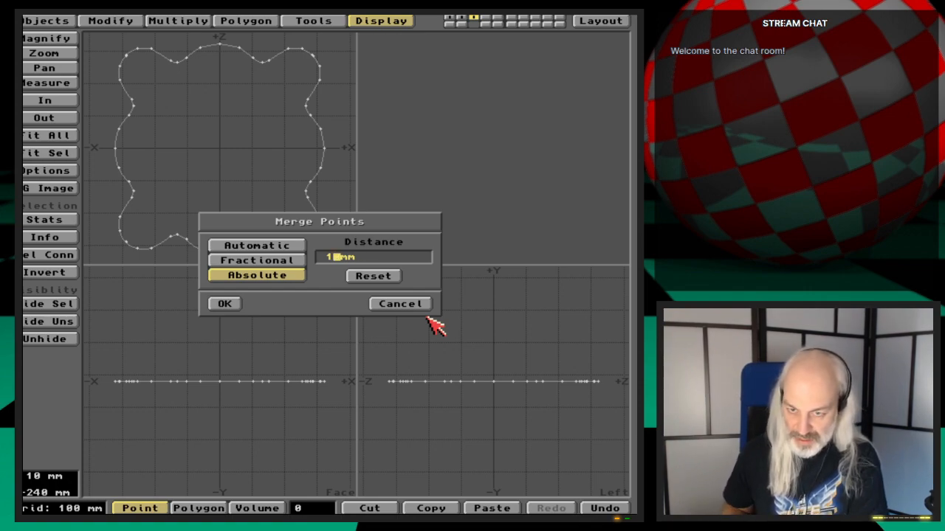
text(.03)
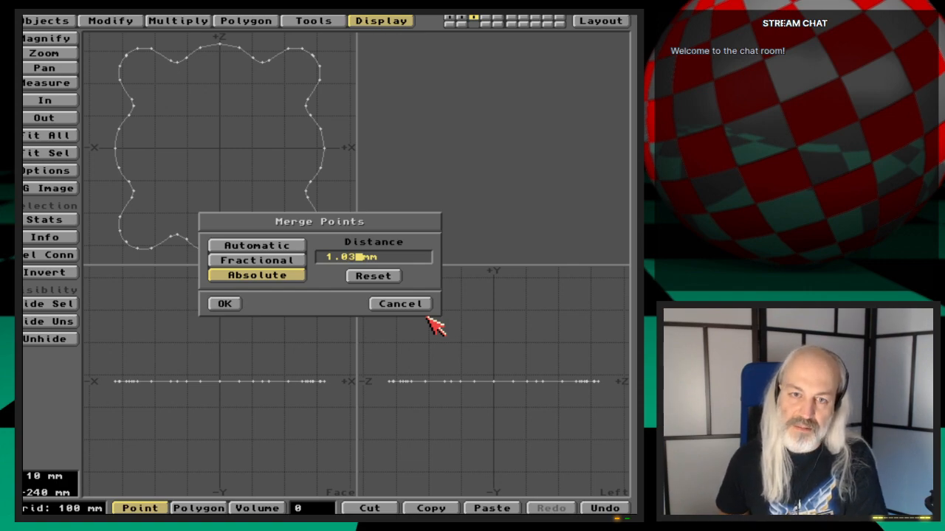
key(Return)
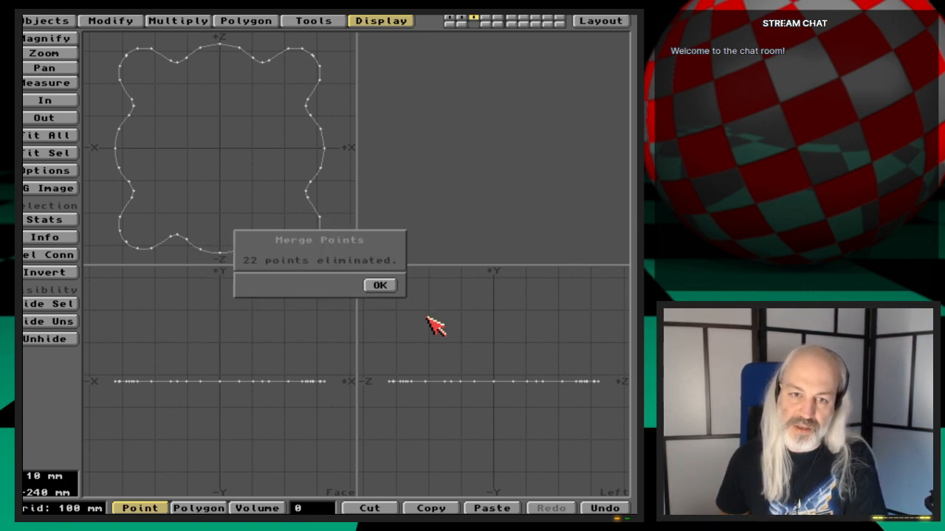
Examine whether the merged curve ends meet at the outline's -X, -Z corner
key(Return)
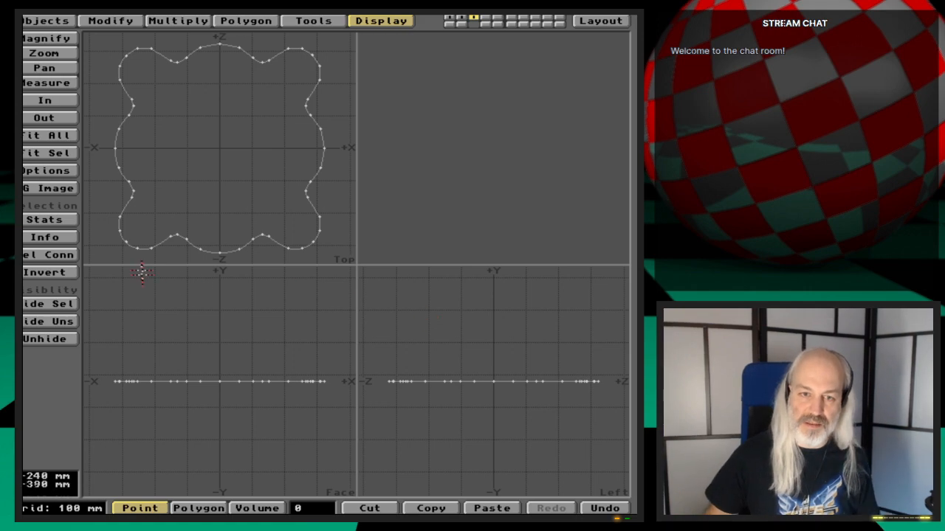
click(124, 245)
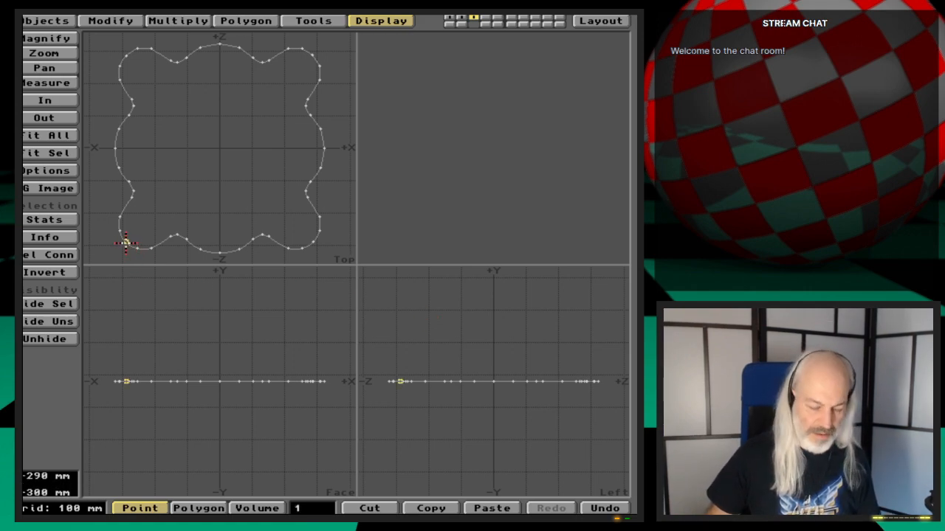
key(g)
key(period)
key(period)
key(period)
key(period)
key(period)
key(period)
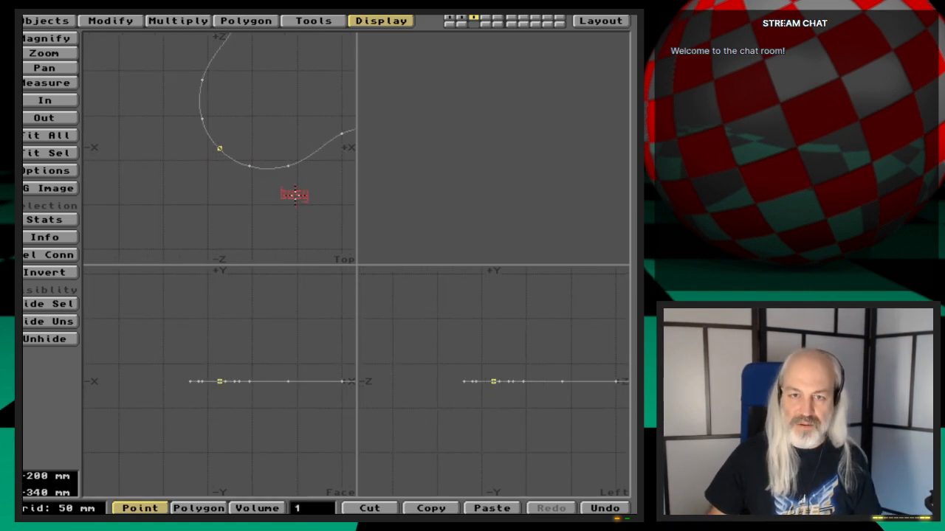
click(221, 151)
key(comma)
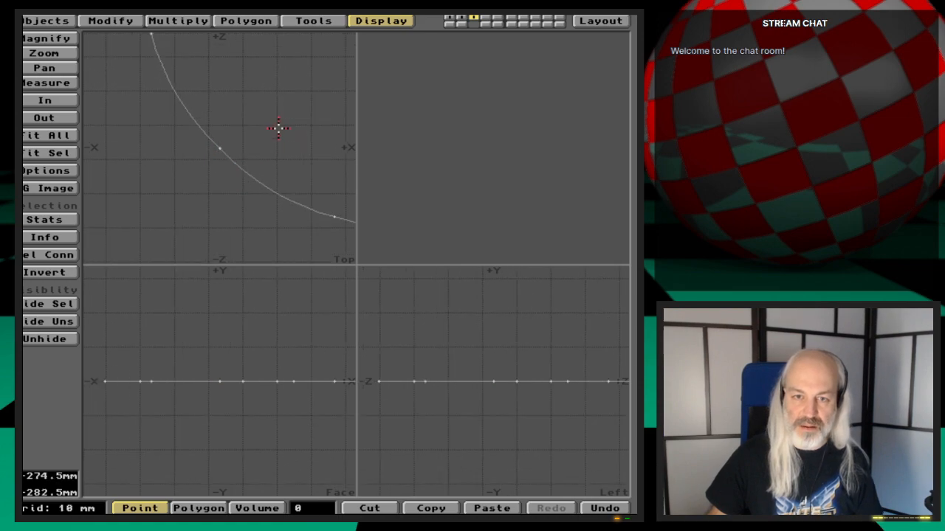
key(period)
key(period)
key(period)
key(comma)
key(comma)
key(comma)
key(comma)
key(comma)
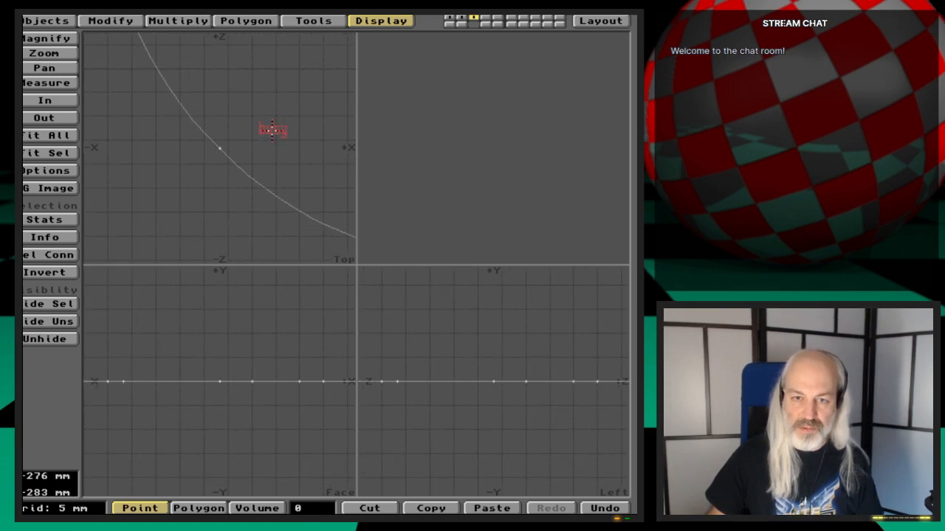
key(comma)
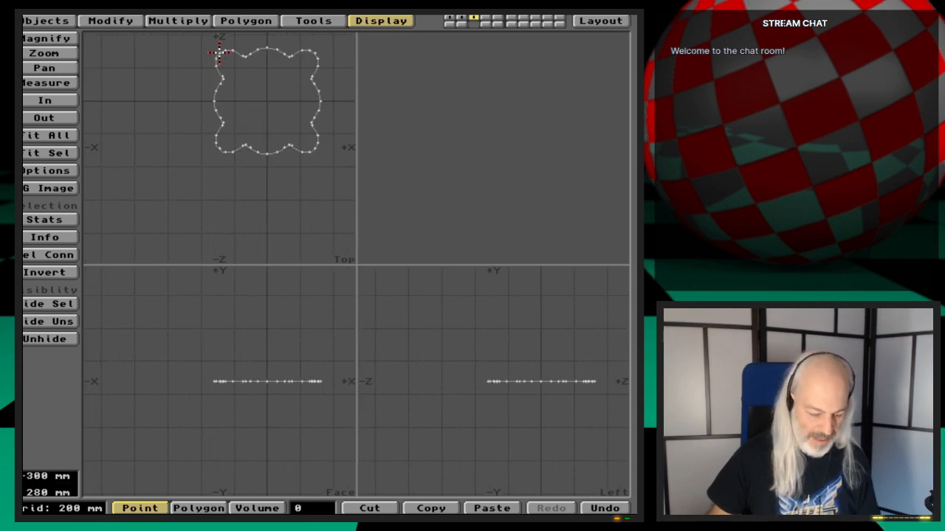
Examine the joined curve ends at the outline's -X, +Z corner, then return to the whole outline
key(g)
key(period)
key(period)
key(period)
key(period)
key(period)
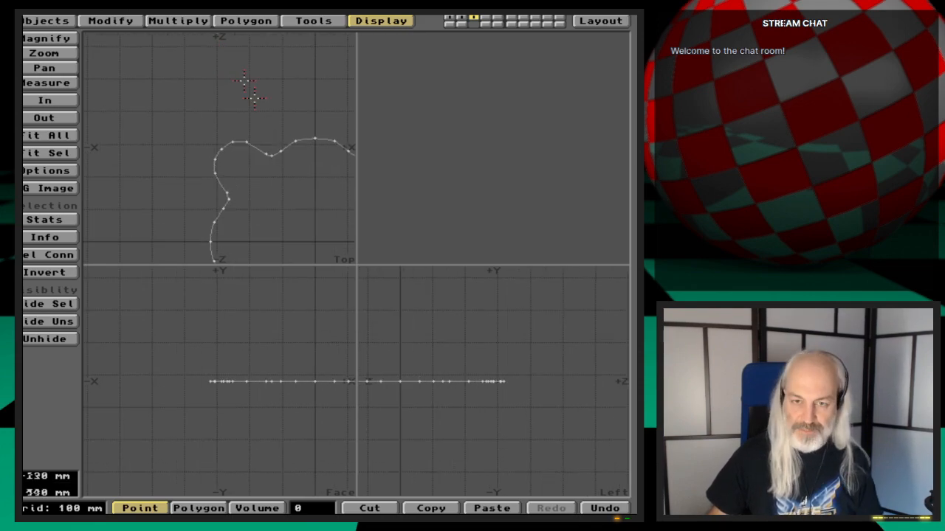
key(comma)
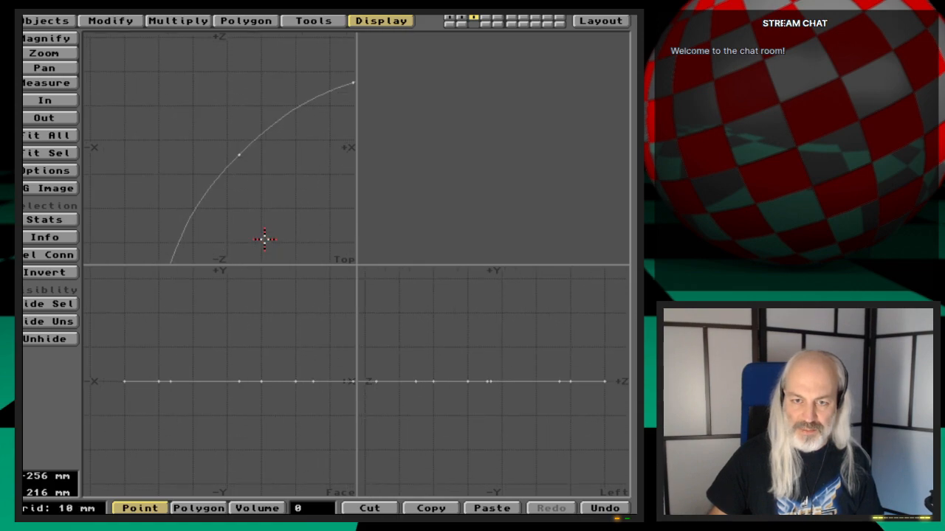
key(a)
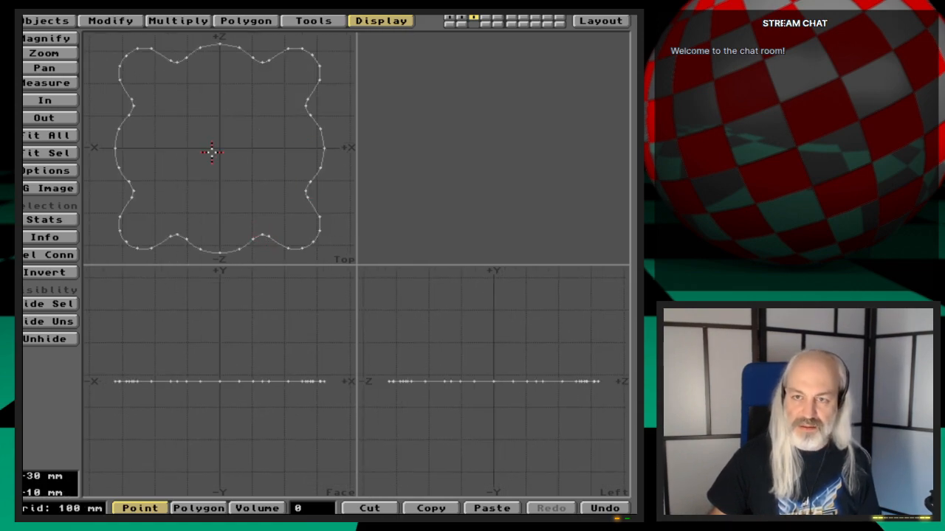
Show layer 2 in the background and move the wavy outline straight up to just above the column's top
click(461, 24)
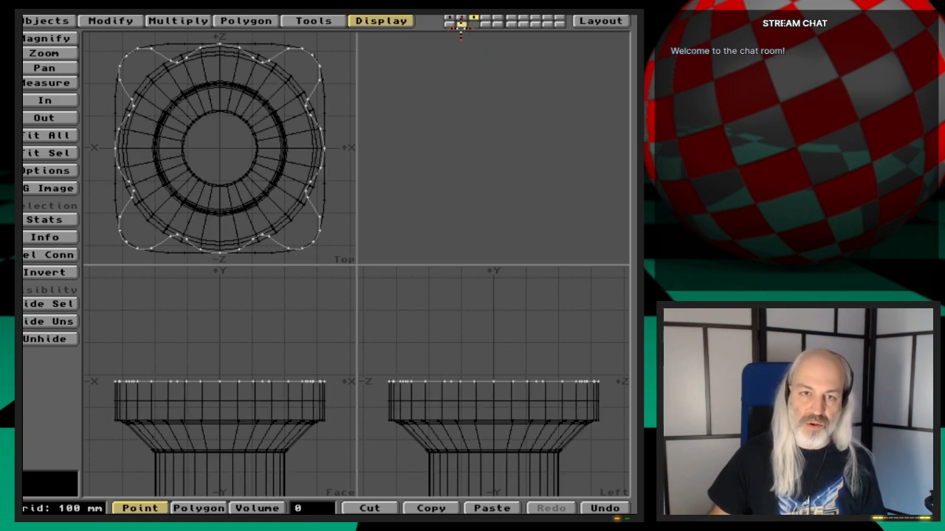
key(t)
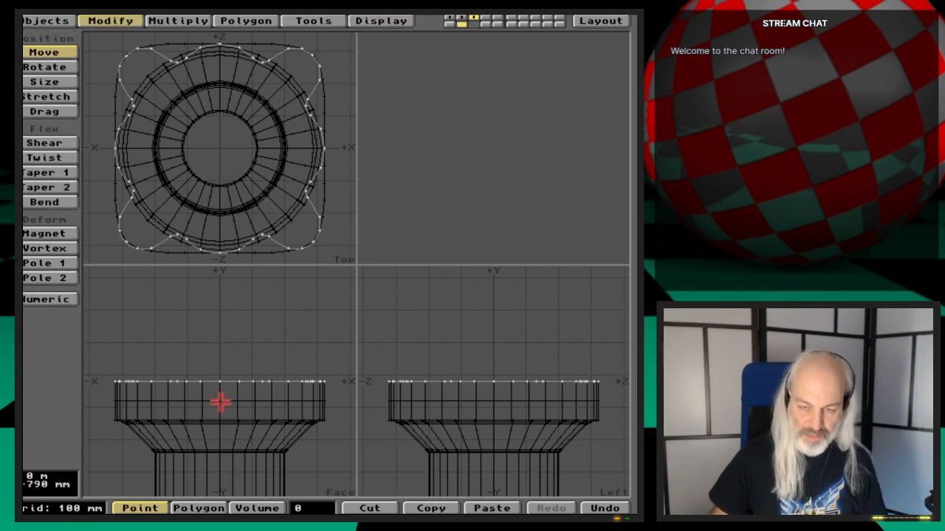
drag(223, 410, 223, 407)
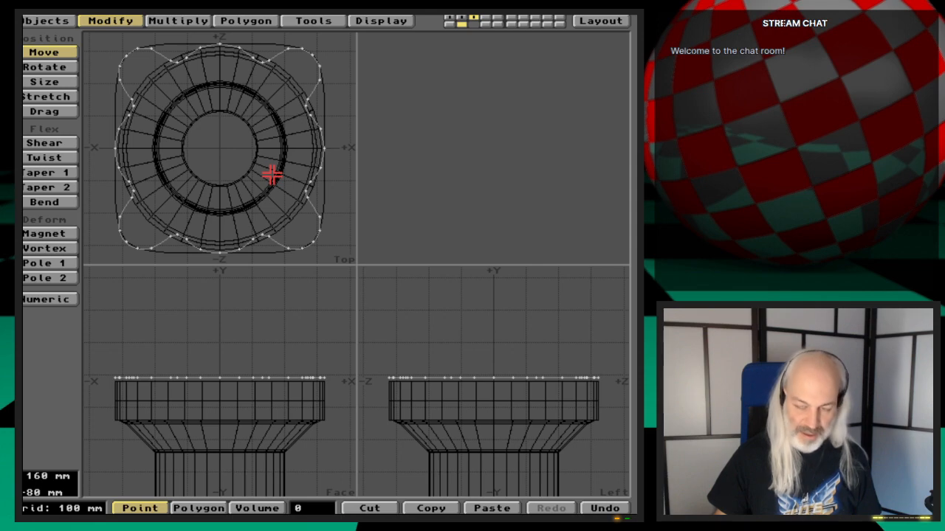
Try to freeze a copy of the outline's curves in layer 4
key(4)
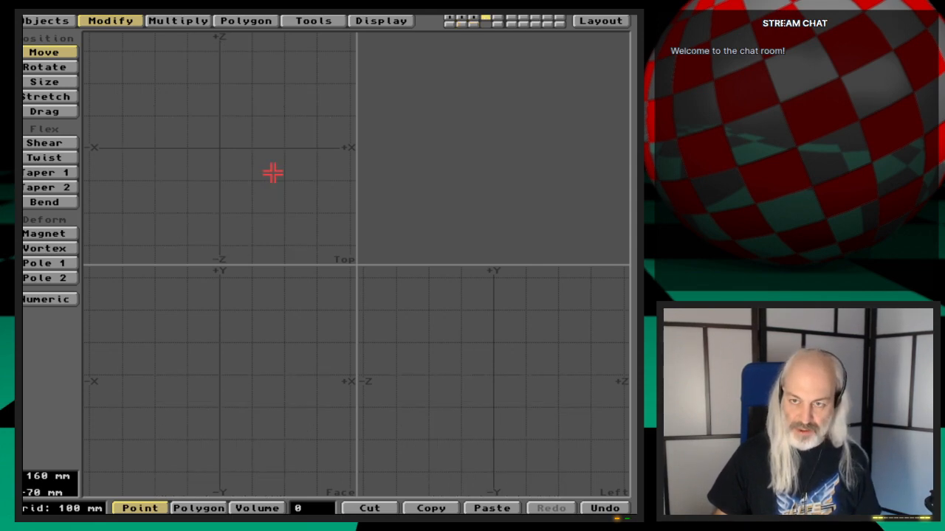
key(v)
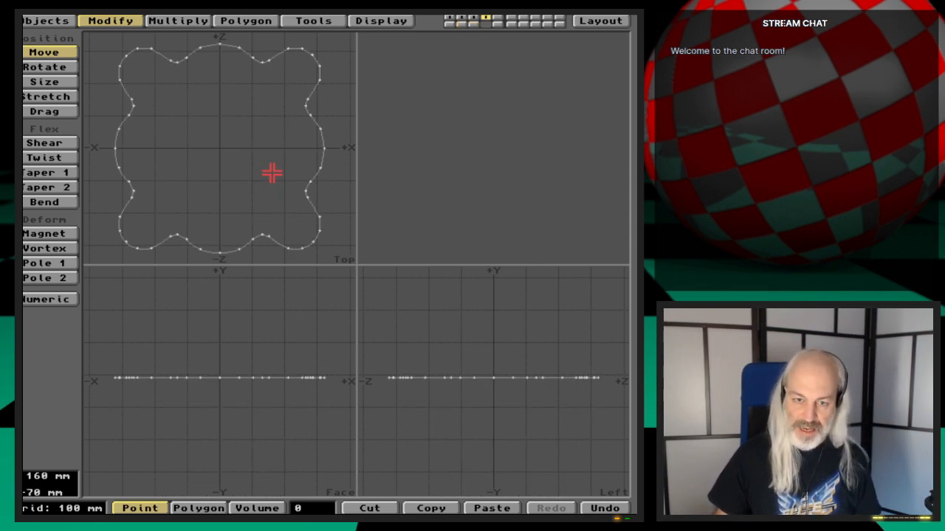
key(space)
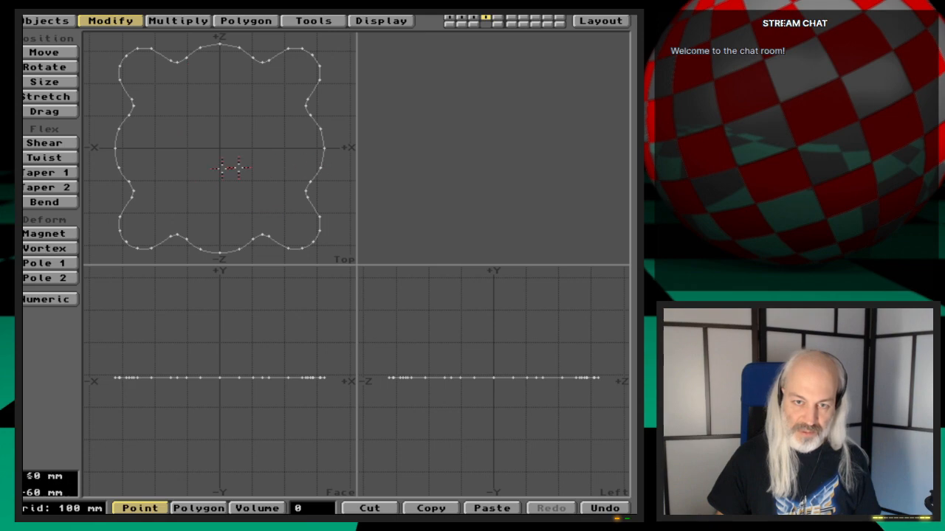
key(ctrl+d)
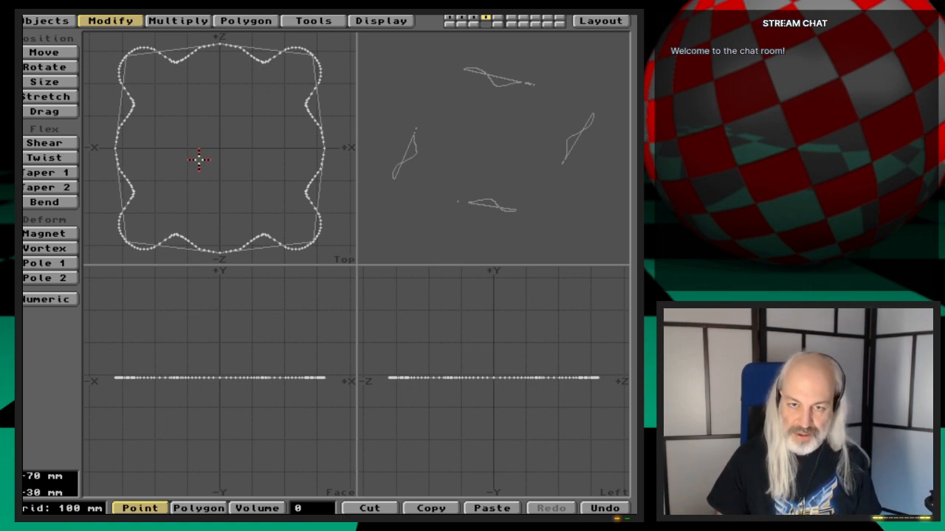
Undo the curve freeze and clear the copied outline from layer 4
key(u)
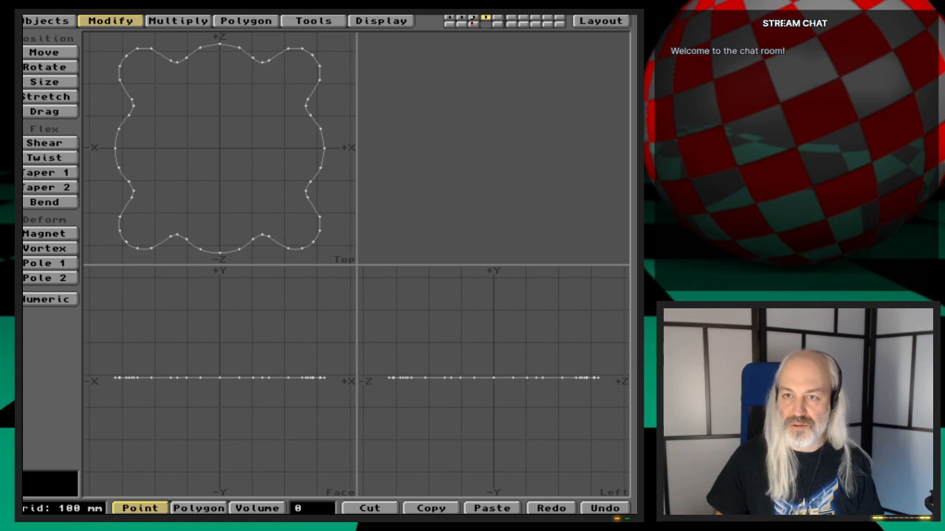
key(3)
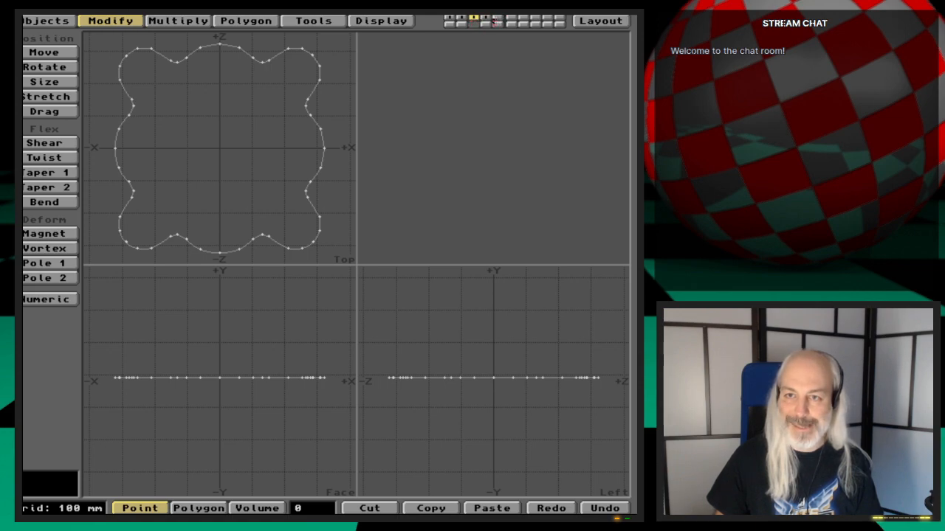
click(485, 18)
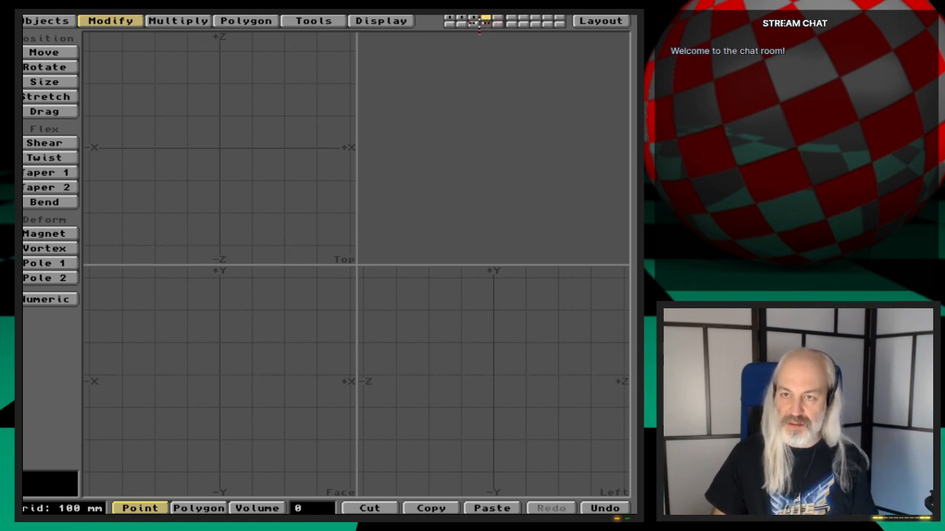
Select all eight curves of the outline in layer 3 and merge them into one closed curve
click(473, 18)
key(space)
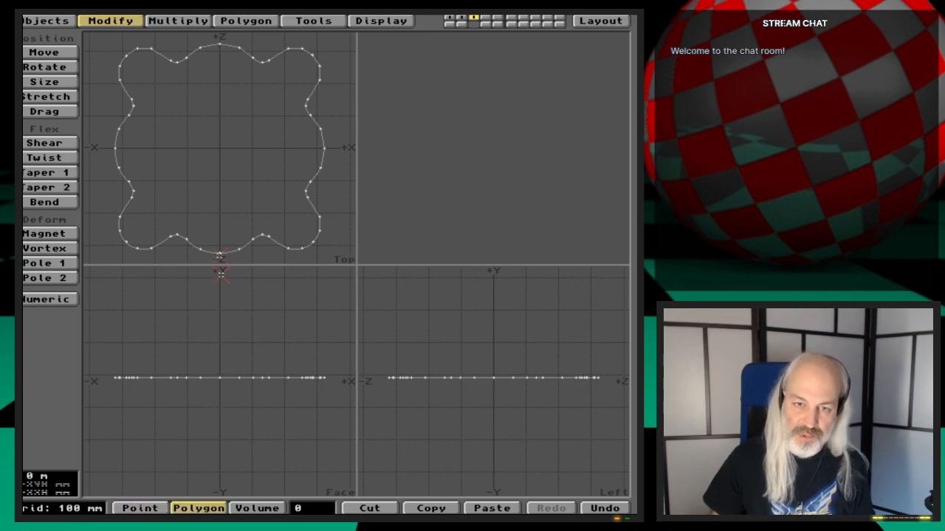
click(186, 240)
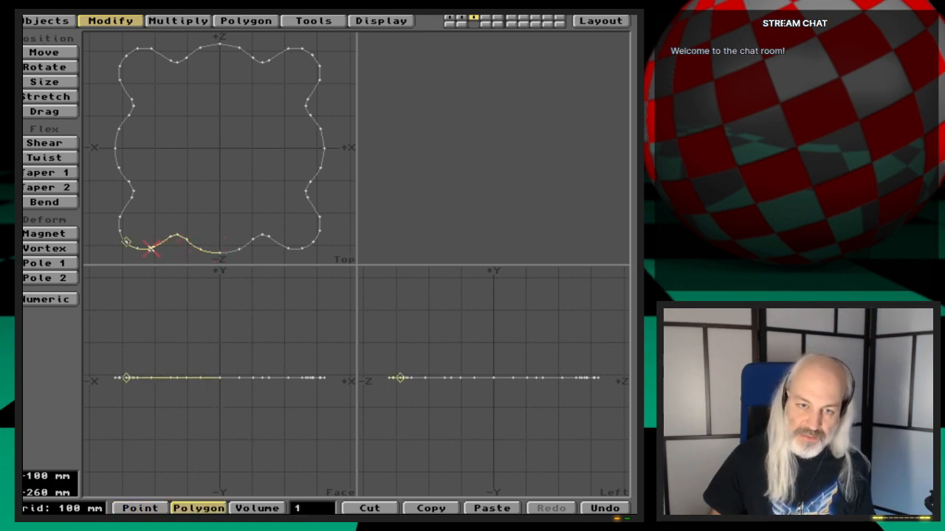
click(122, 212)
mouse_move(122, 161)
mouse_down()
mouse_move(127, 96)
mouse_move(157, 49)
mouse_move(312, 54)
mouse_move(312, 96)
mouse_up()
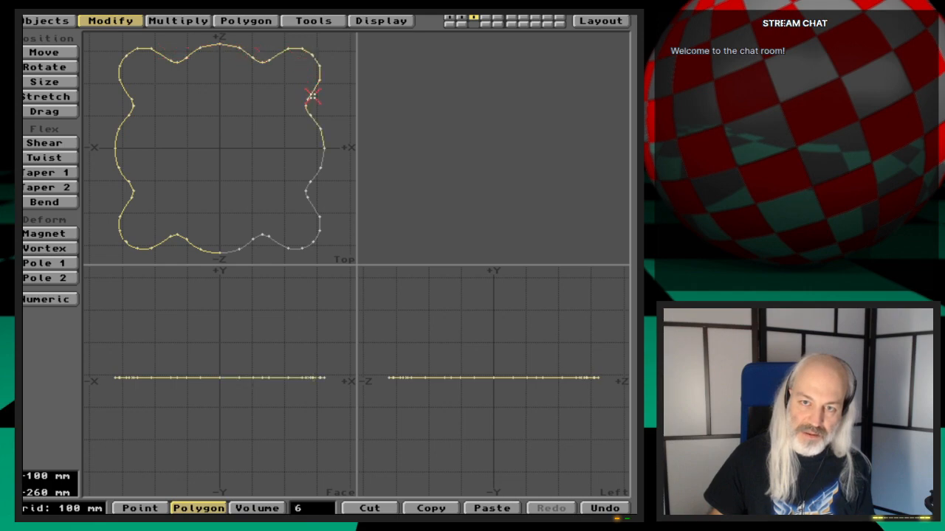
drag(313, 153, 314, 183)
drag(294, 235, 273, 246)
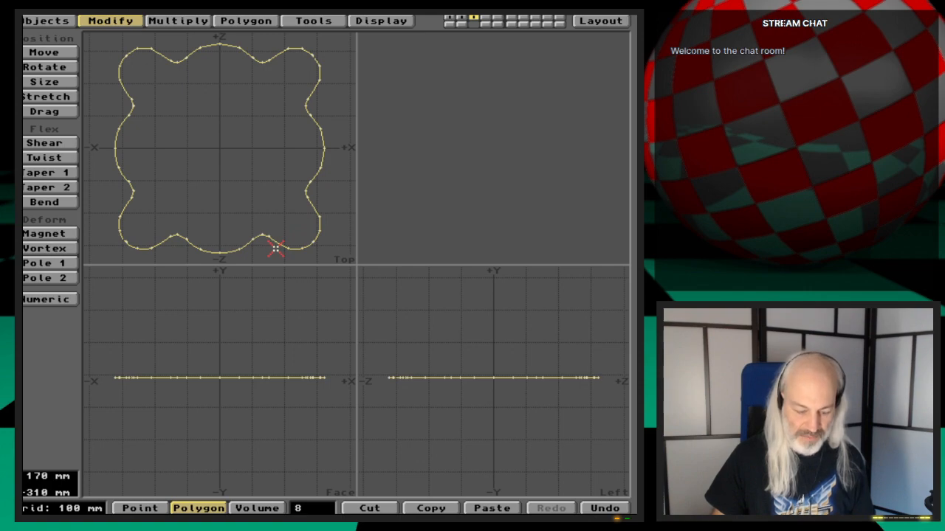
key(shift+z)
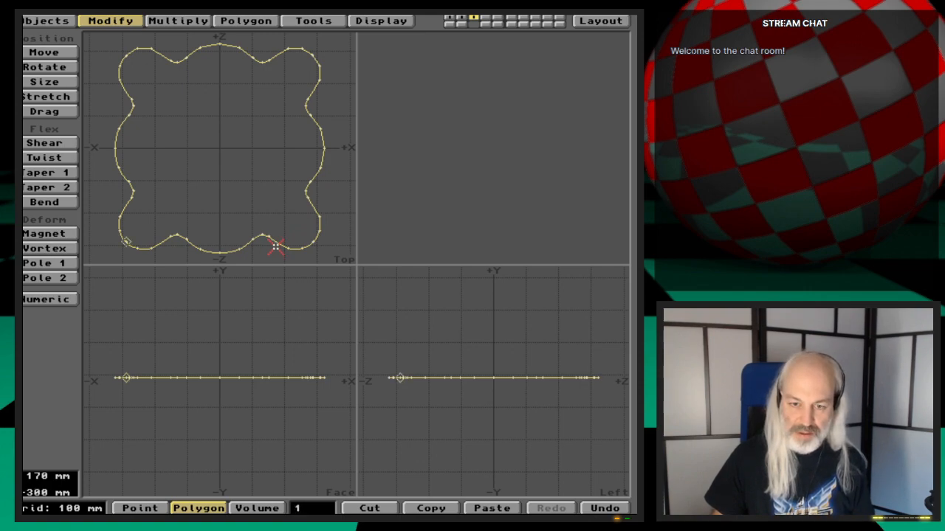
Check that the merged outline selects and deselects as a single curve
click(275, 246)
click(279, 248)
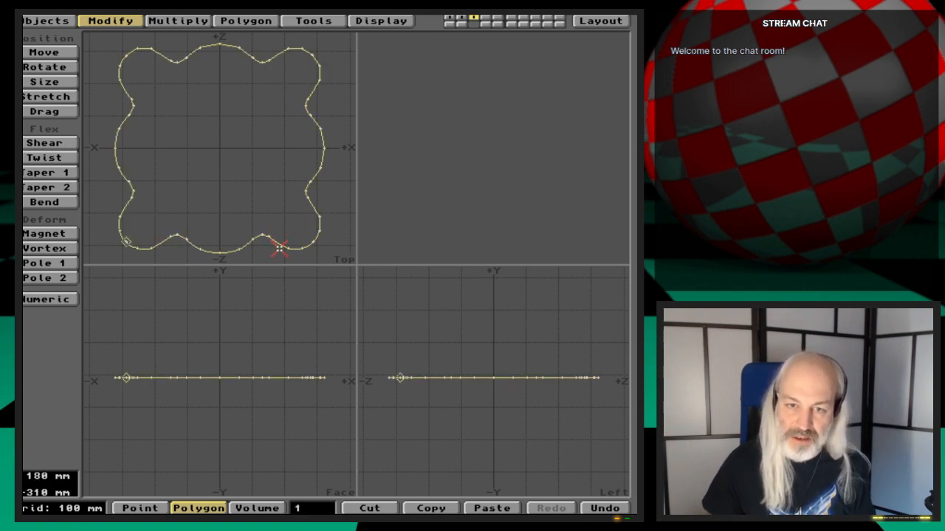
click(280, 238)
click(279, 243)
click(277, 245)
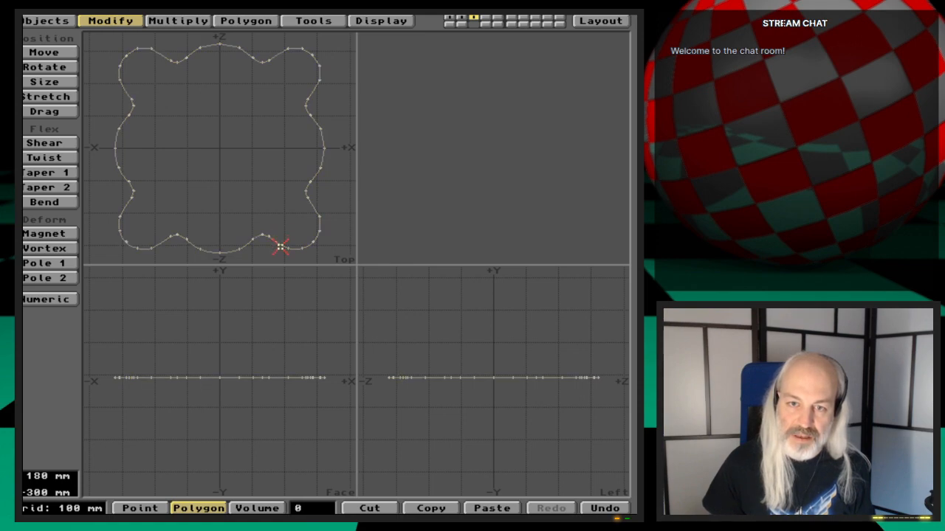
click(272, 18)
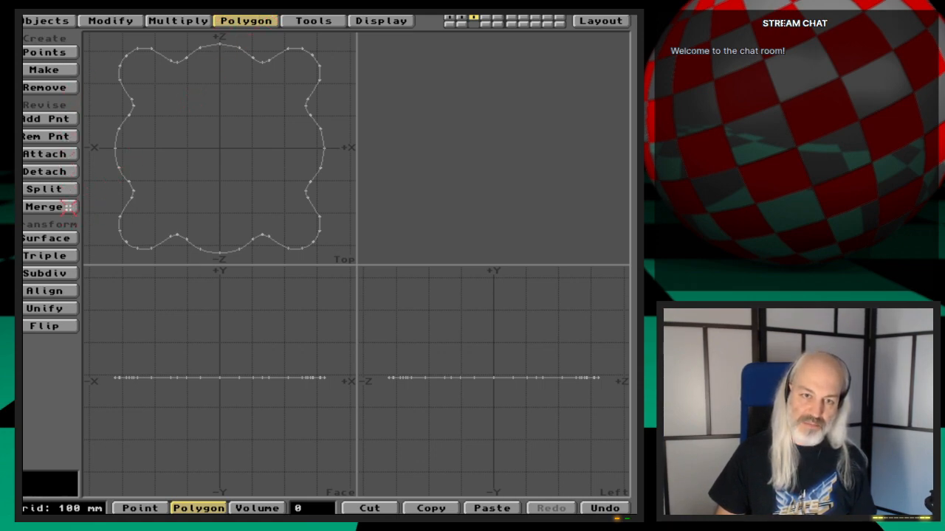
click(265, 236)
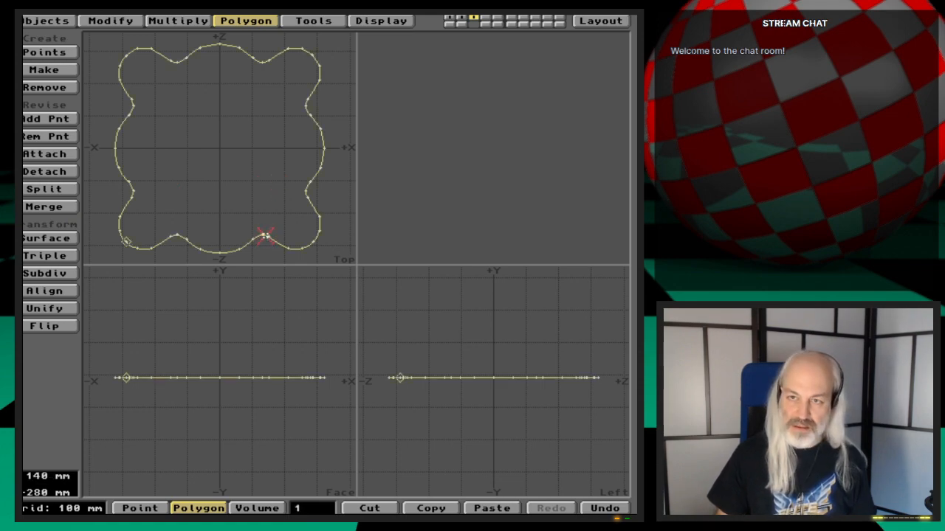
Copy the merged outline into layer 4 and freeze its curve into a polygon
key(slash)
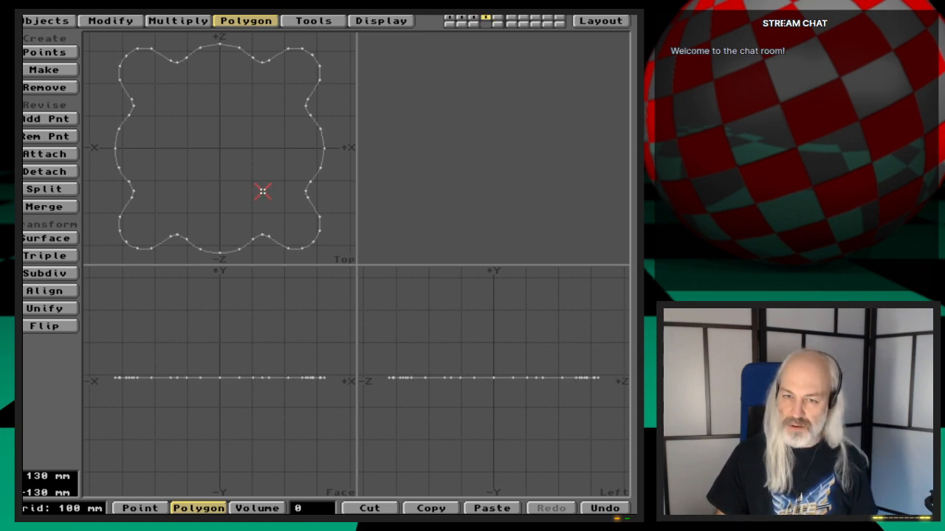
key(ctrl+d)
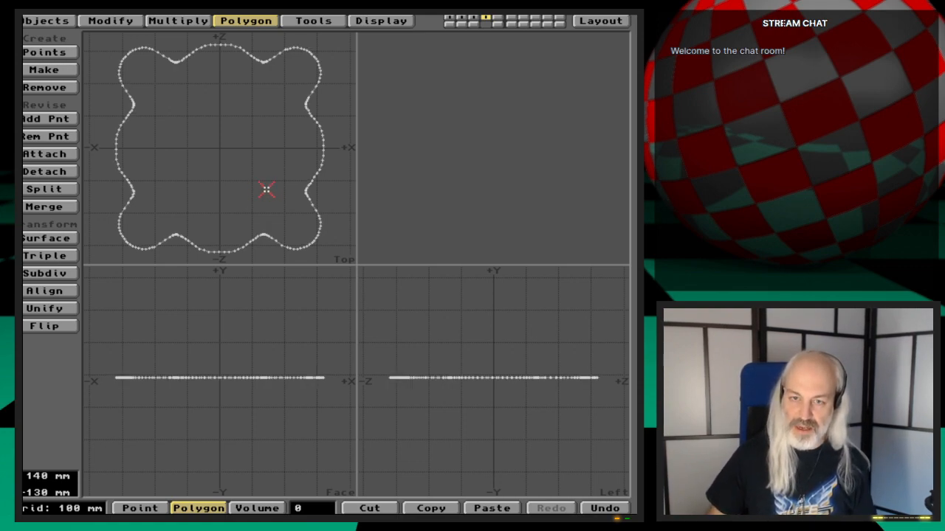
key(space)
key(space)
key(space)
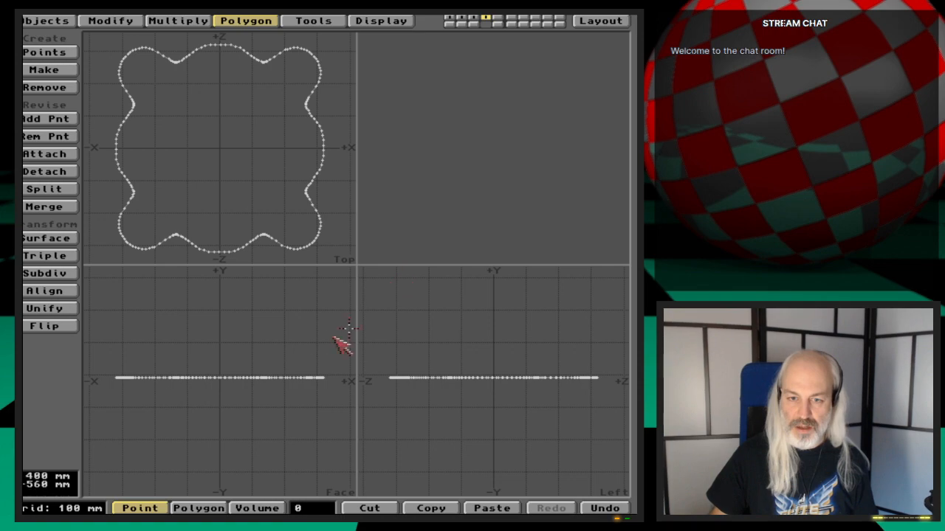
Select the frozen polygon and flip it to face -Y, with the preview rotated to show its shape
click(268, 376)
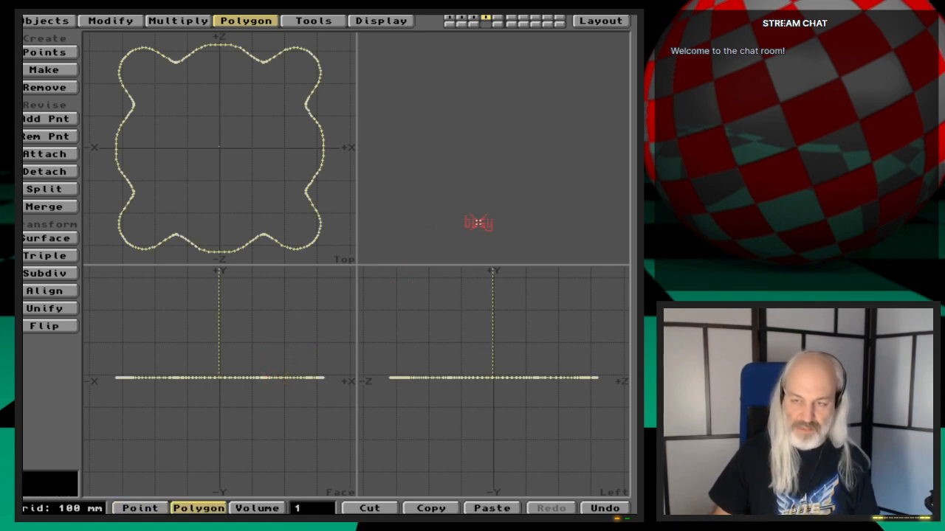
key(f)
drag(518, 122, 493, 193)
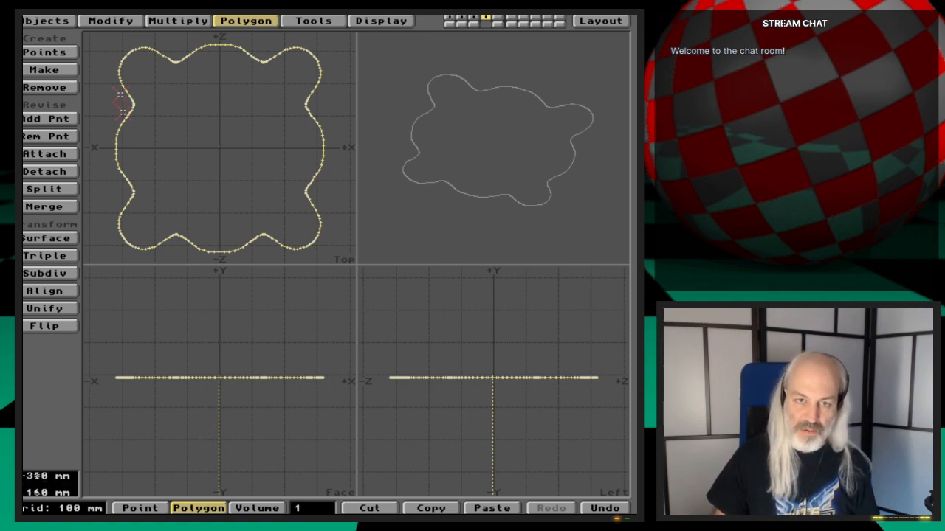
Extrude the wavy polygon 20 mm along the Y axis and rotate the preview to check the resulting band edge-on
click(176, 20)
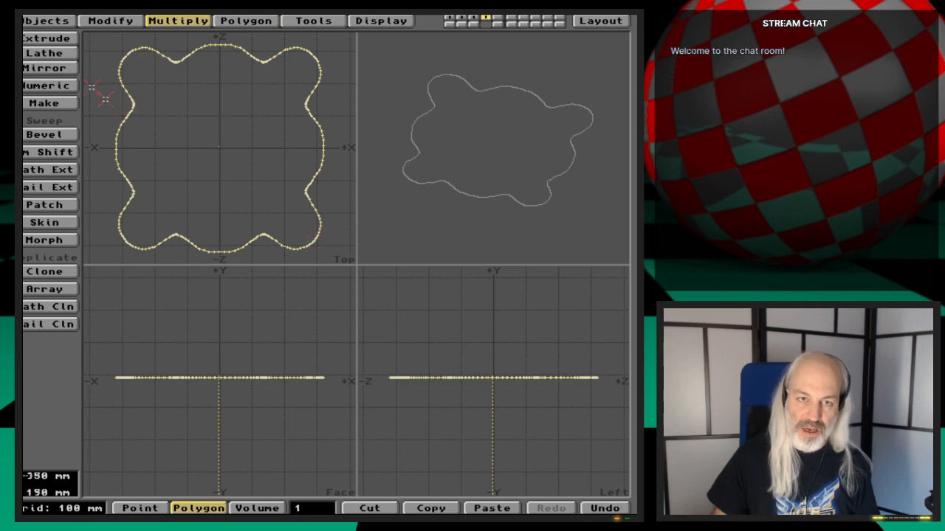
click(63, 38)
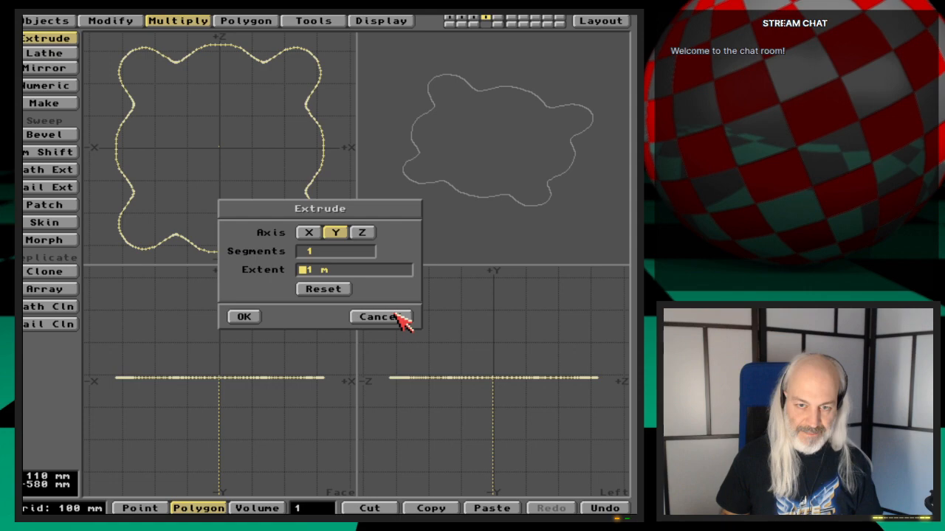
text(20mm)
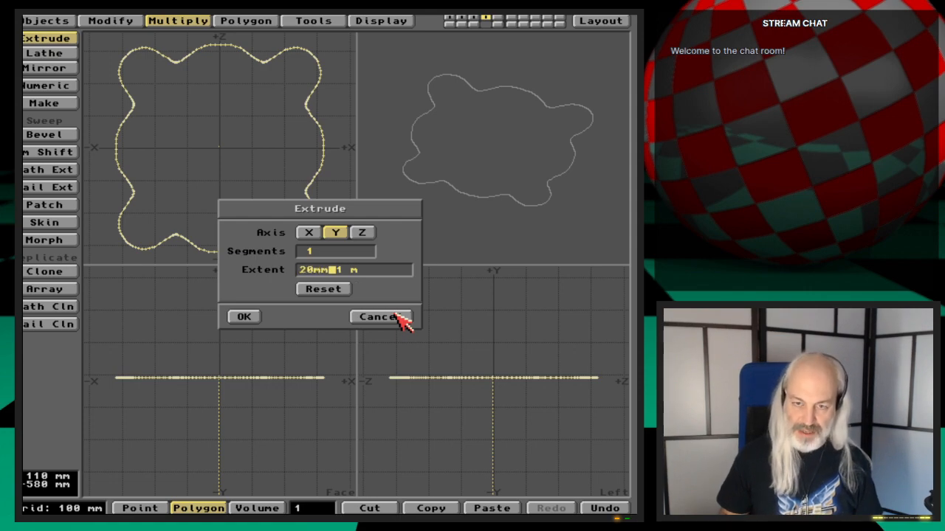
key(Return)
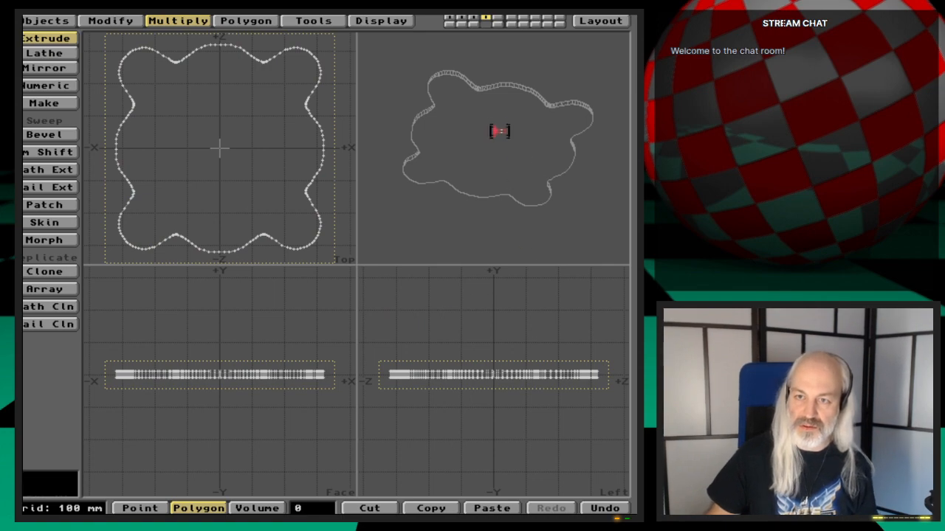
drag(497, 105, 499, 177)
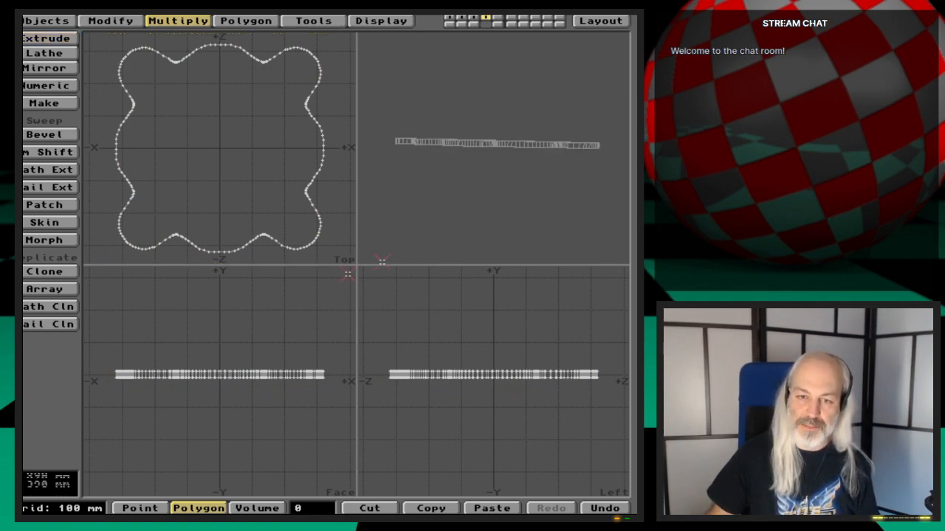
Apply a new surface named Gear-upperLeg2-Black, based on Gear-upperLeg2, to the thin extruded band
key(q)
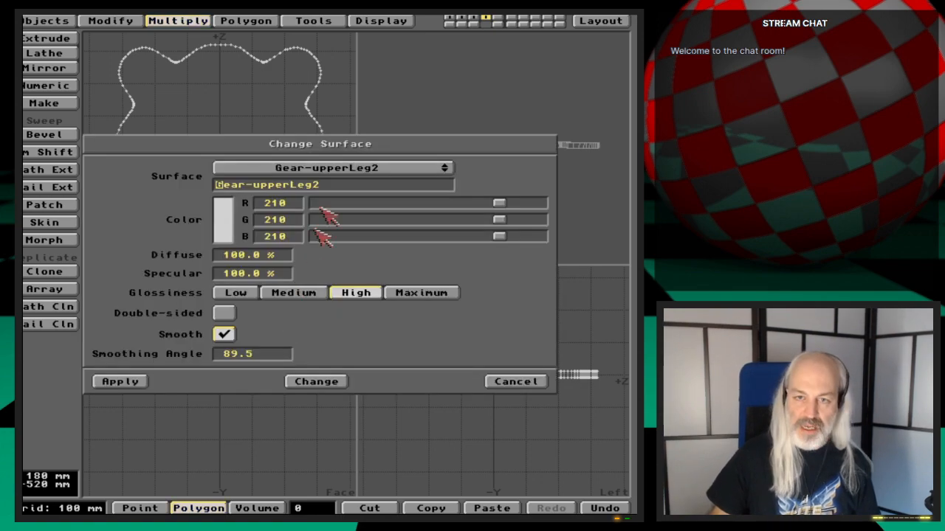
click(379, 171)
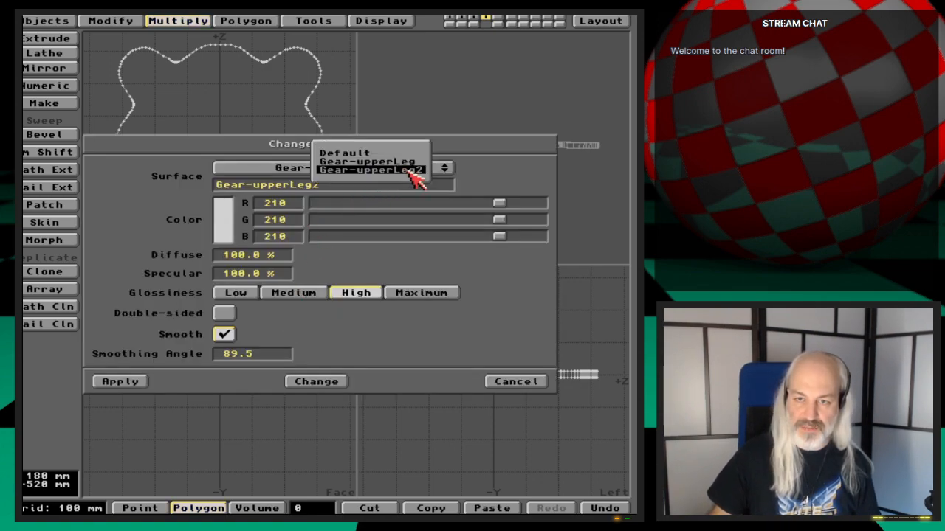
click(415, 177)
click(391, 187)
text(-)
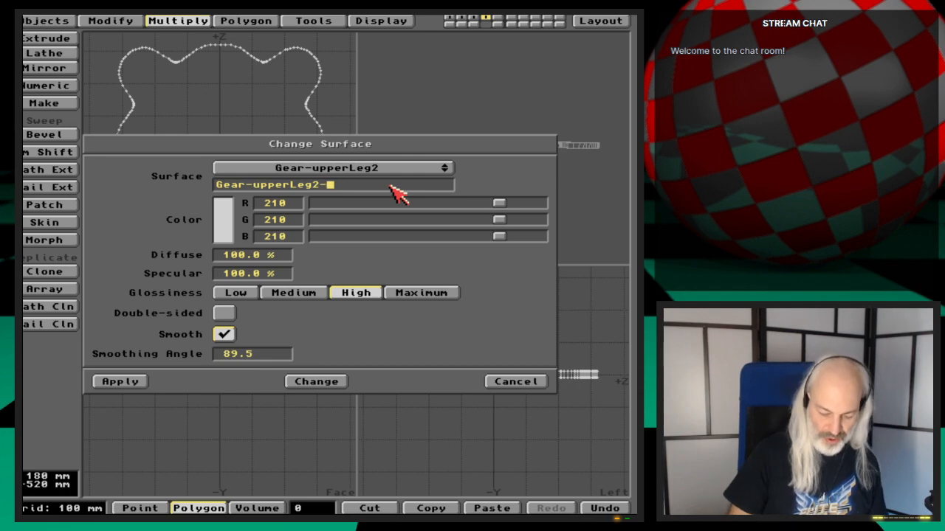
text(Black)
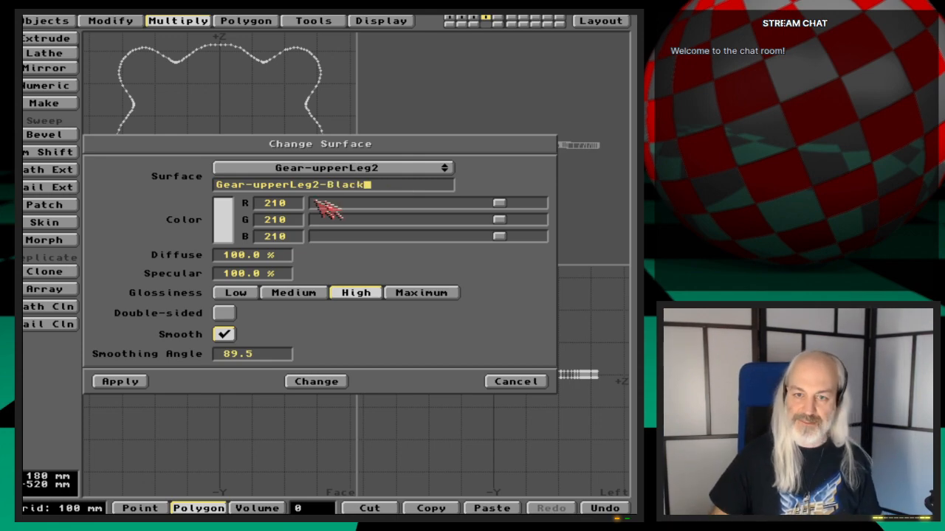
click(127, 378)
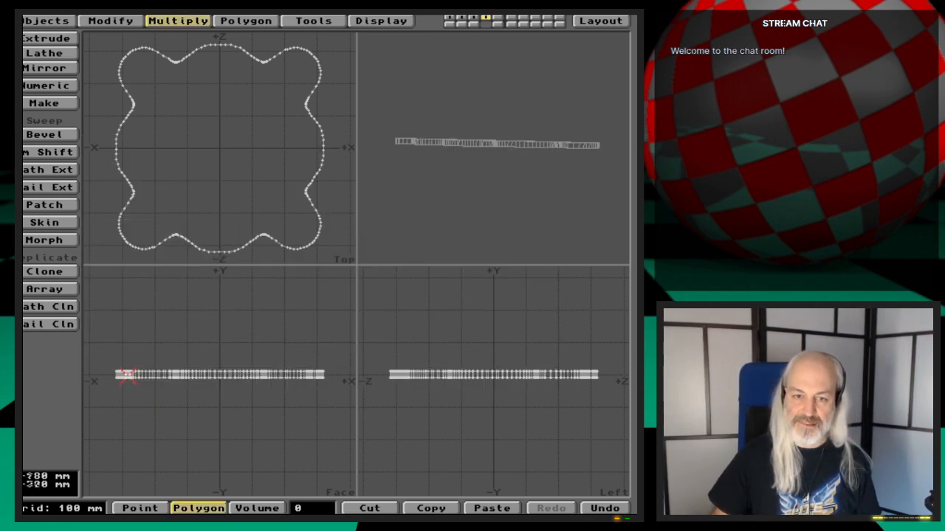
Select the band's upper cap polygon and extrude it 400 mm along the Y axis
click(203, 374)
click(212, 374)
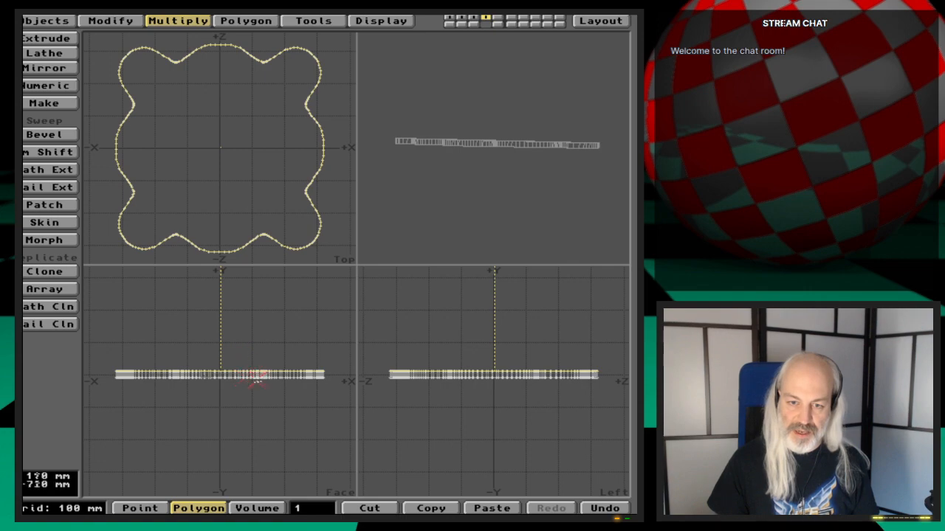
click(66, 38)
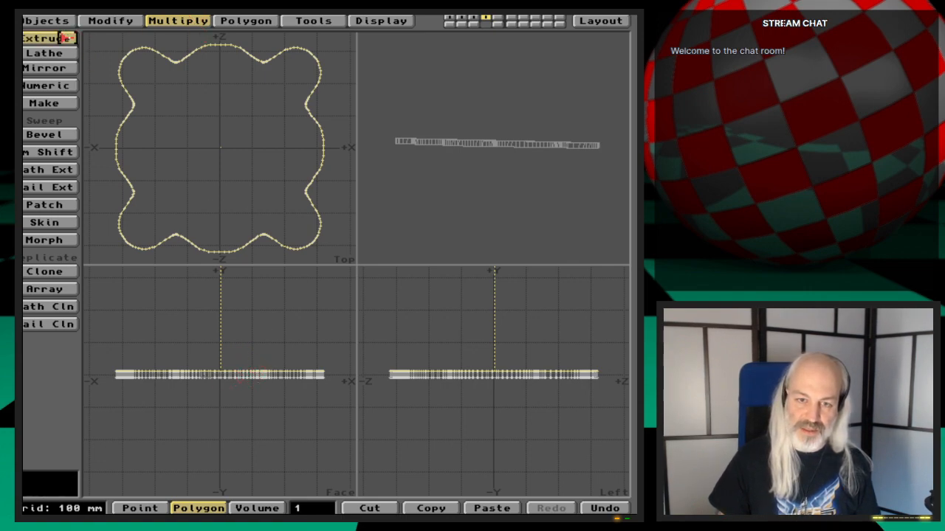
click(220, 155)
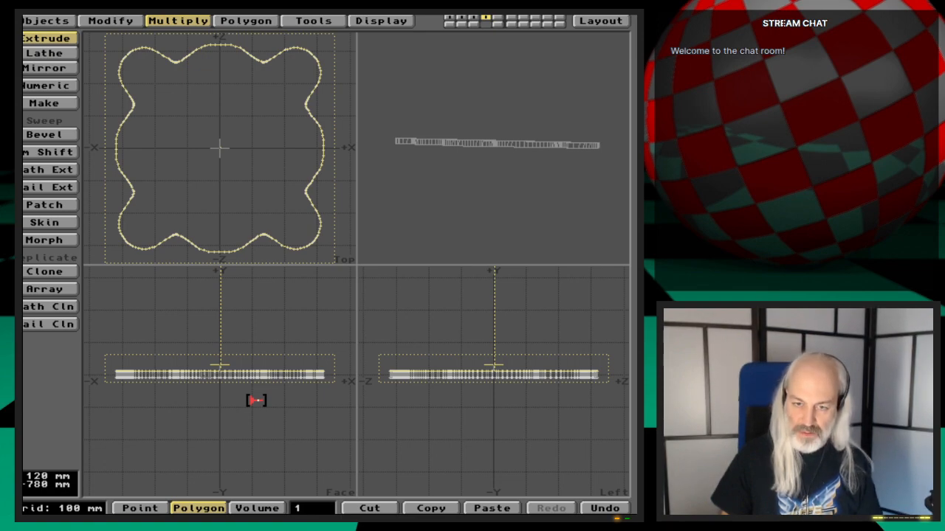
key(n)
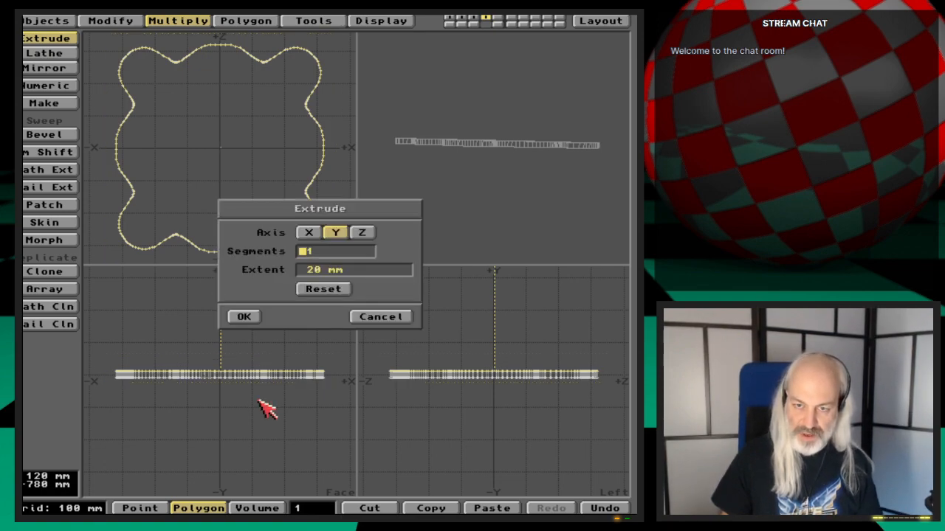
click(312, 272)
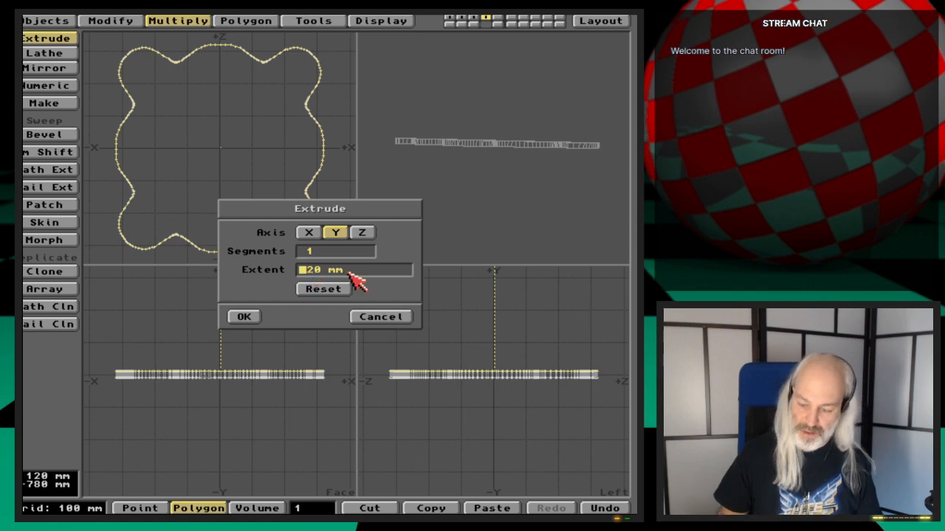
text(400)
key(Delete)
key(Delete)
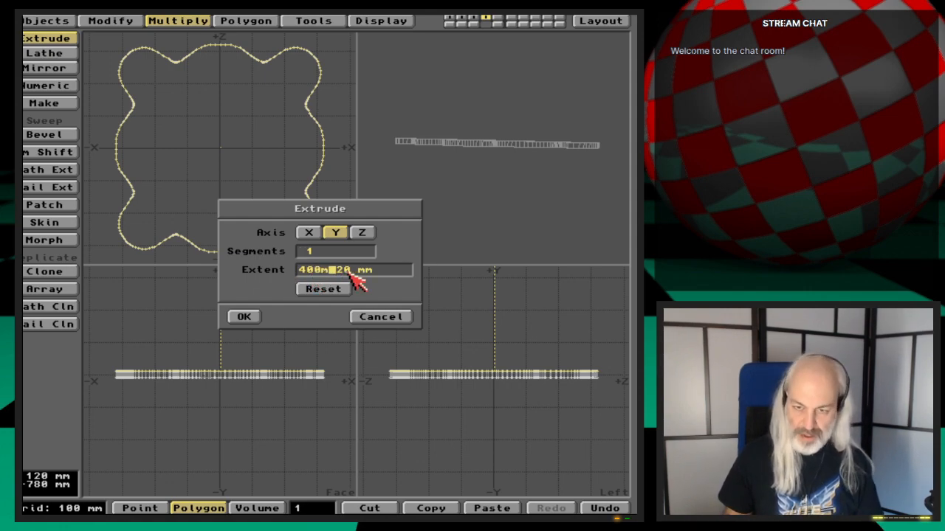
key(Return)
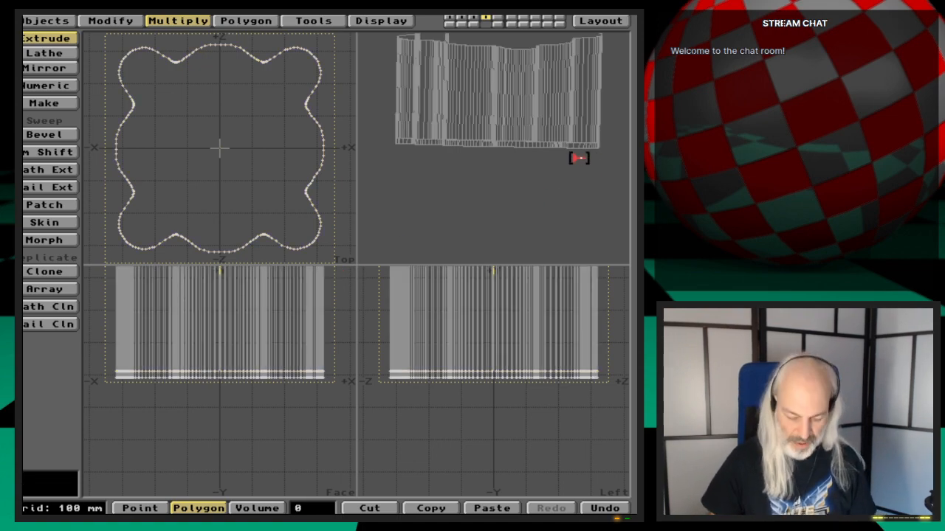
Select only the tall body's side polygons by inverting a selection of the lower band, and flip them to face outward
key(a)
key(space)
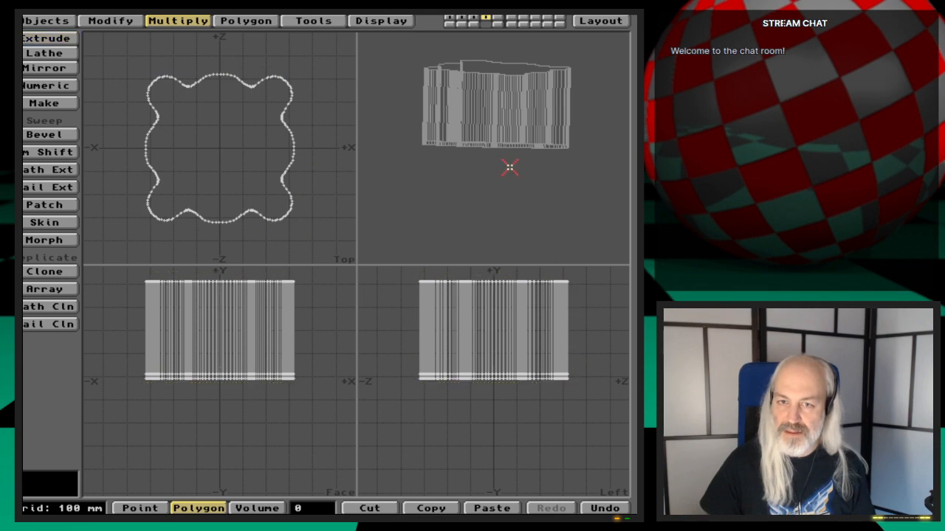
mouse_move(509, 168)
mouse_down()
mouse_move(538, 154)
mouse_move(579, 154)
mouse_move(528, 141)
mouse_move(526, 117)
mouse_move(527, 141)
mouse_up()
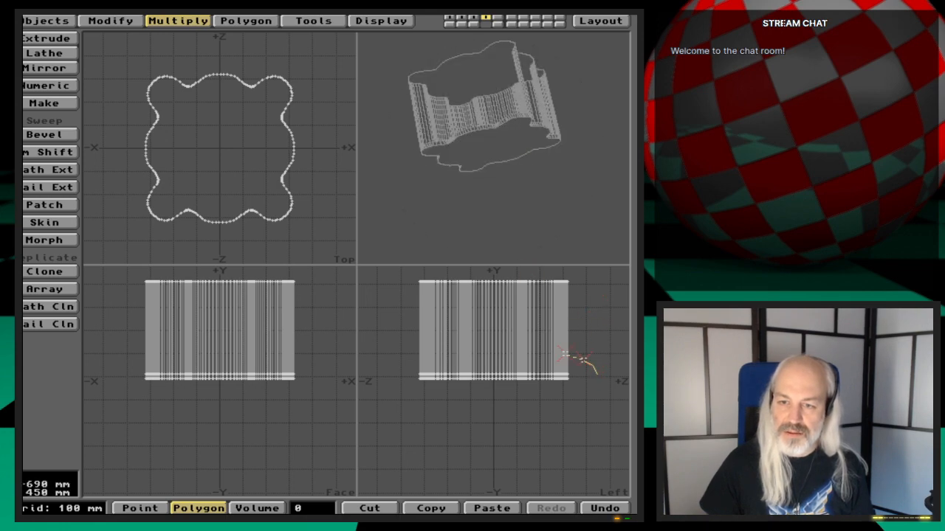
mouse_move(582, 360)
right_down()
mouse_move(367, 384)
mouse_move(532, 421)
mouse_move(591, 373)
mouse_move(595, 332)
right_up()
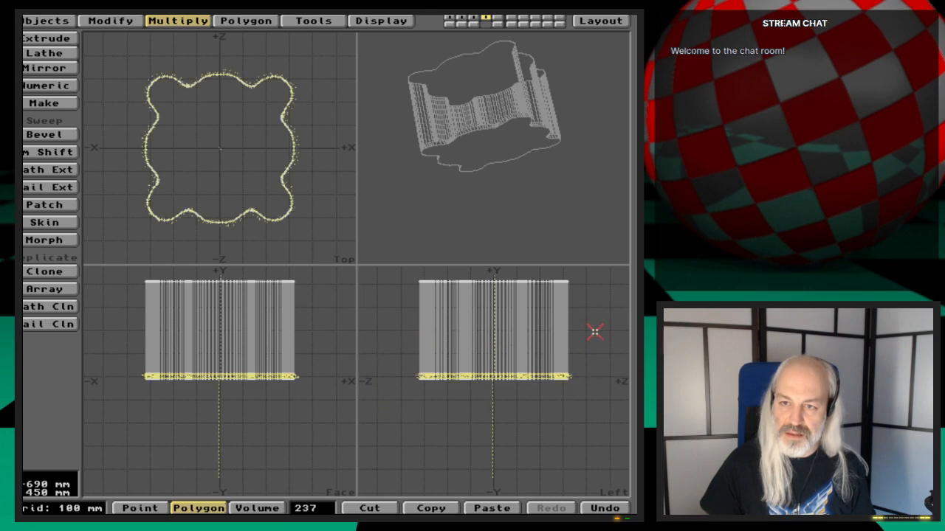
key(shift+apostrophe)
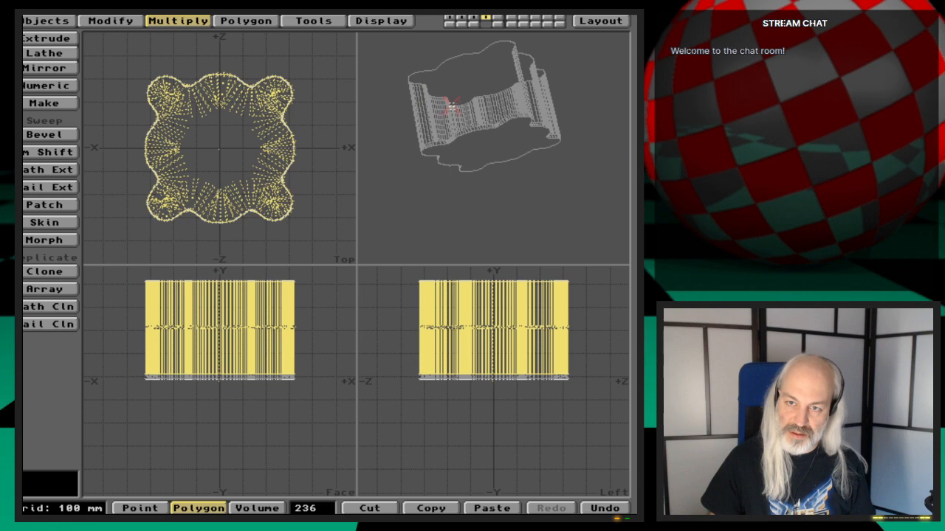
key(f)
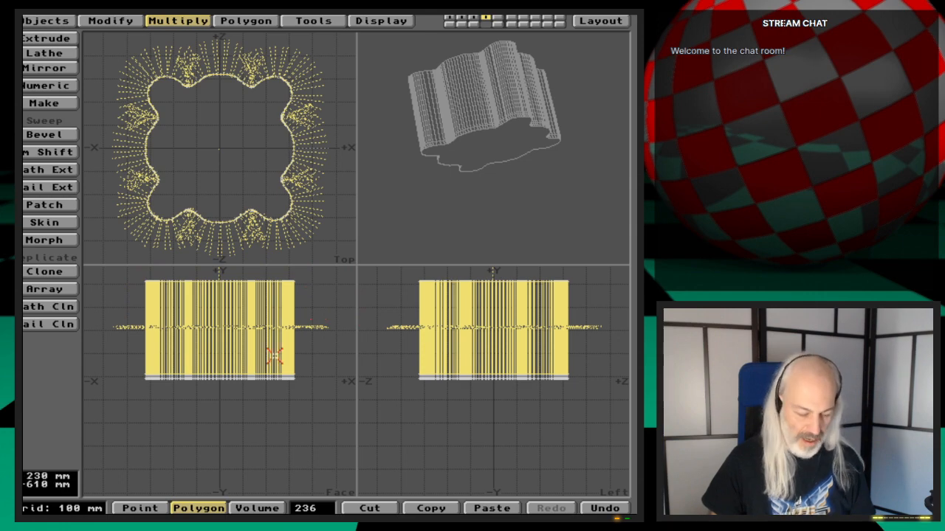
Apply a new surface named Gear-upperLeg2-White to the tall body's side polygons and clear the selection
key(q)
click(423, 175)
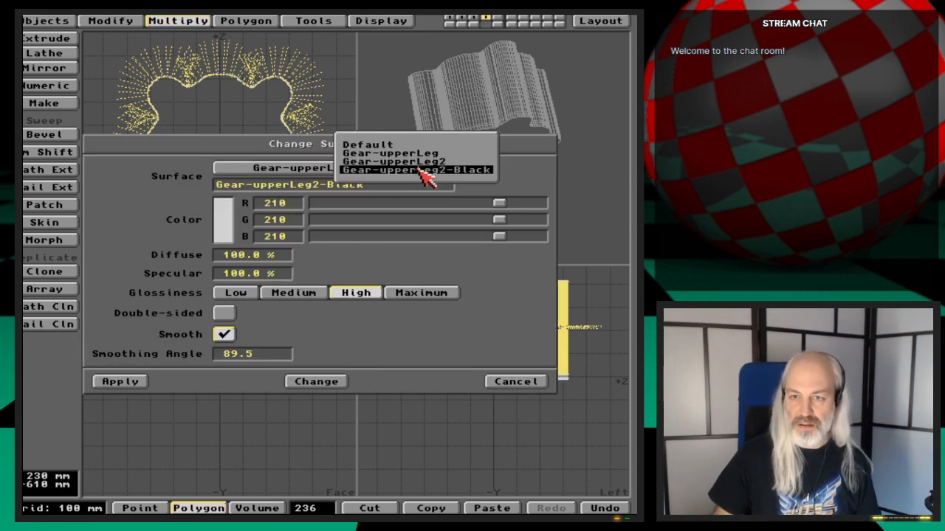
click(457, 171)
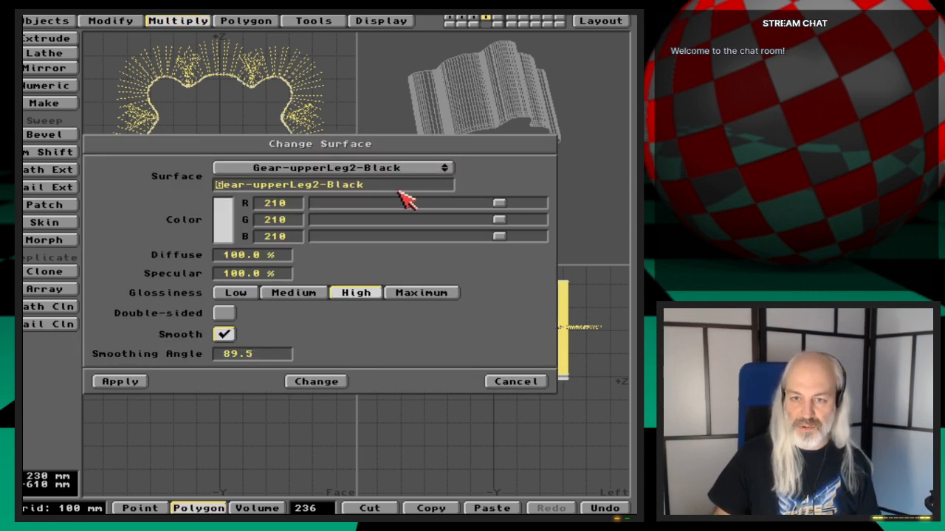
click(399, 186)
key(BackSpace)
key(BackSpace)
key(BackSpace)
key(BackSpace)
key(BackSpace)
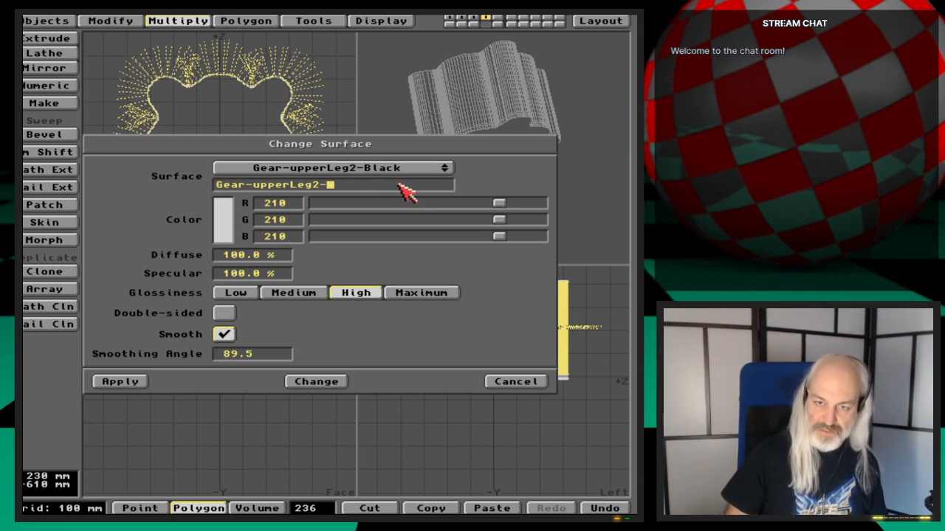
text(White)
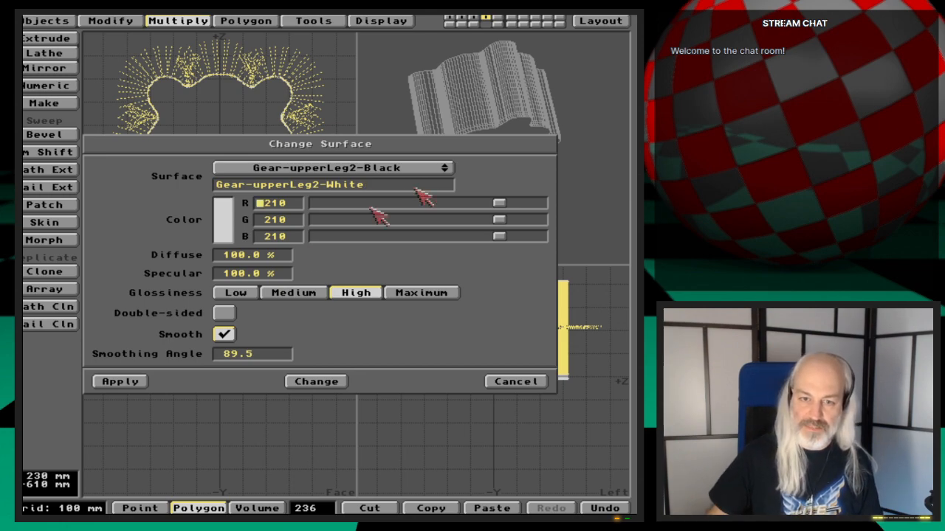
click(137, 380)
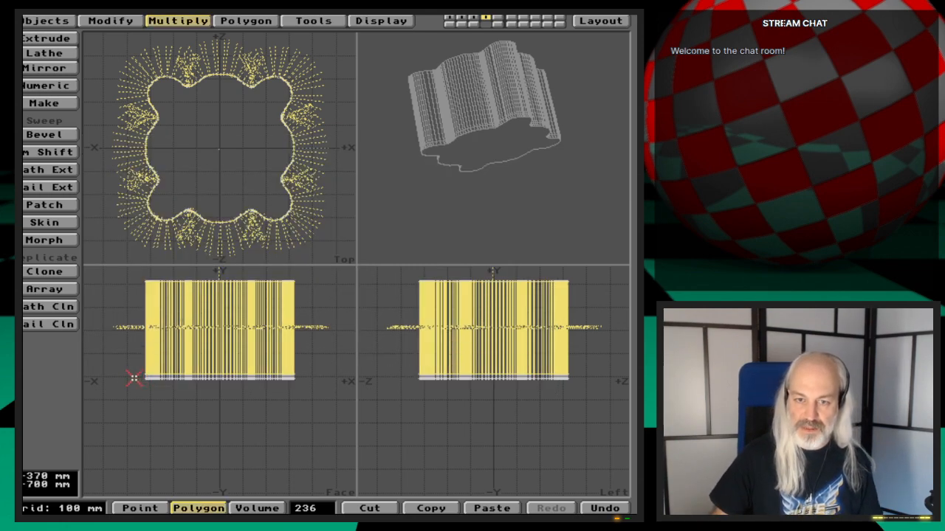
click(316, 436)
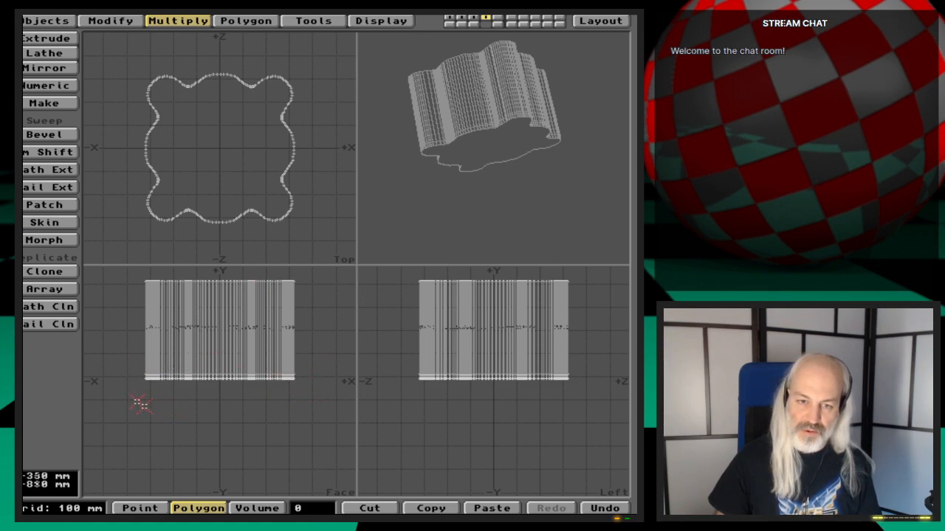
Select the tall body's upper cap polygon and extrude it 20 mm along the Y axis
click(207, 281)
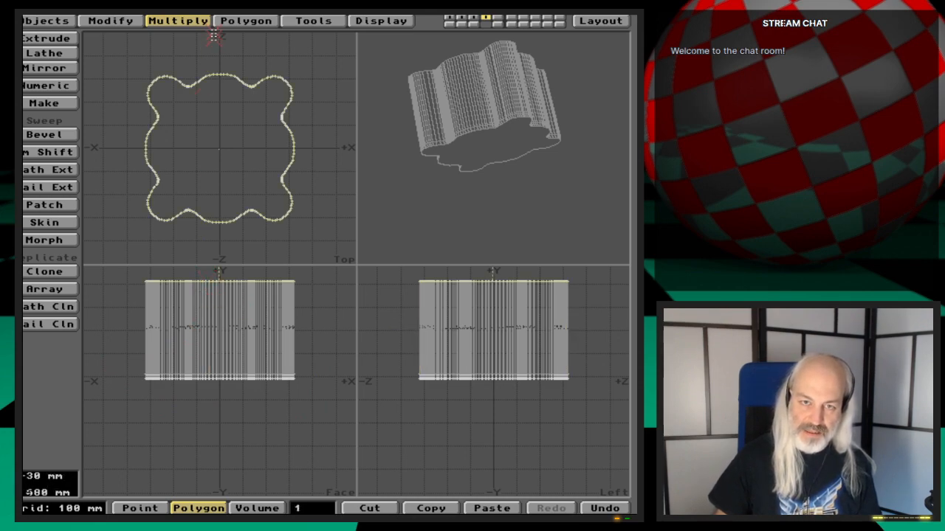
click(62, 37)
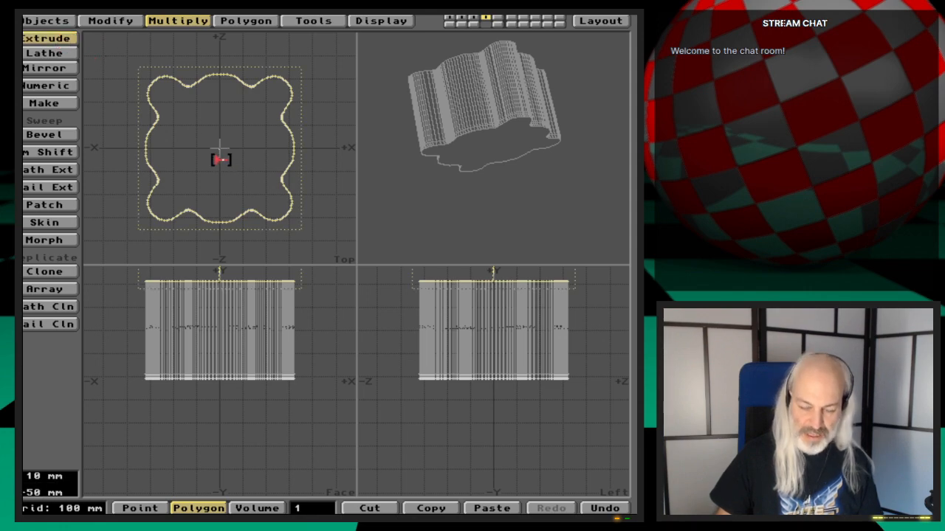
key(n)
click(302, 271)
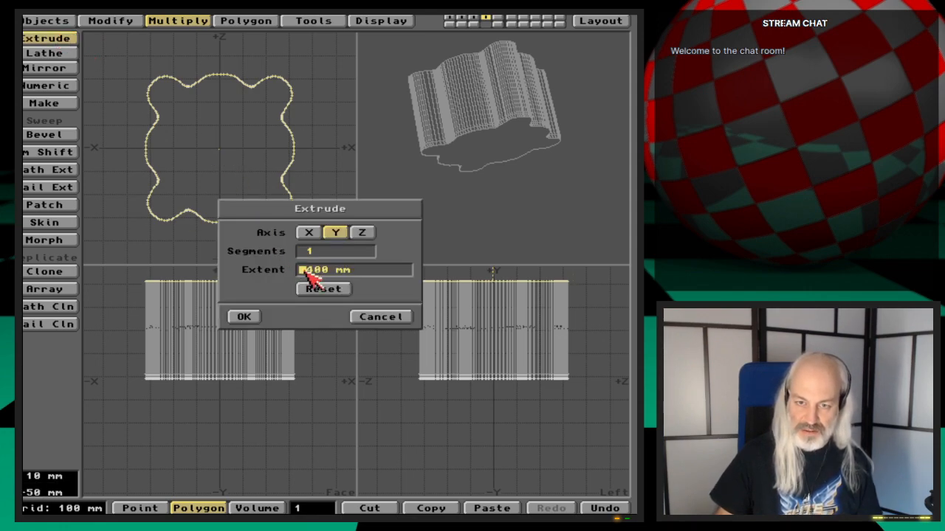
text(20)
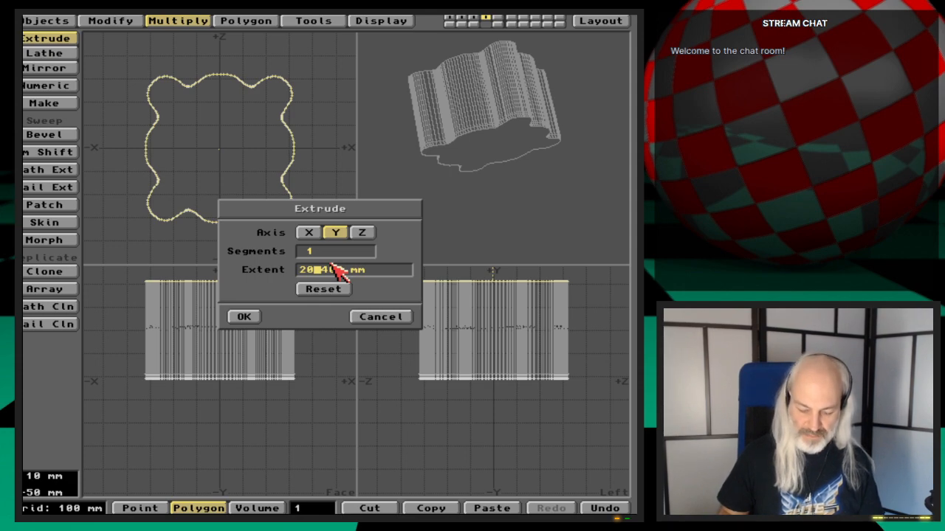
text(mm)
key(Return)
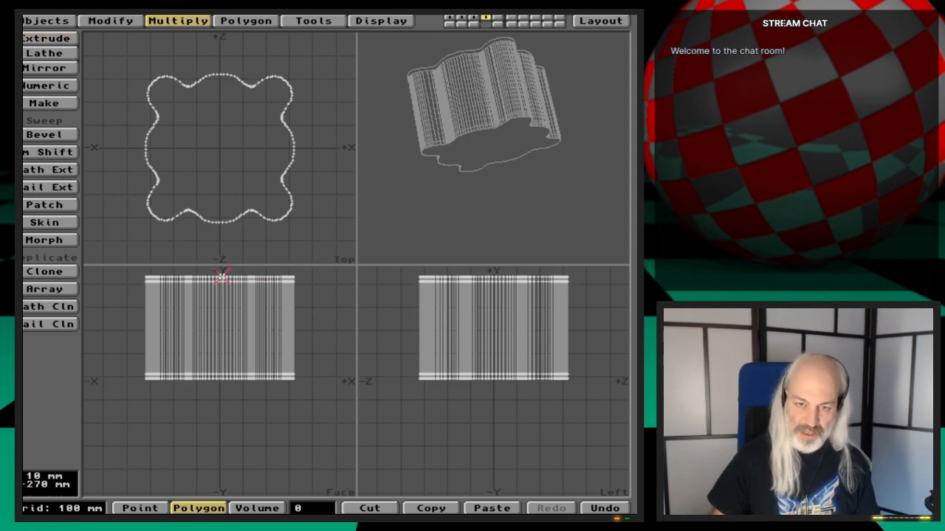
Select all polygons of the thin band at the upper end of the body
key(g)
key(period)
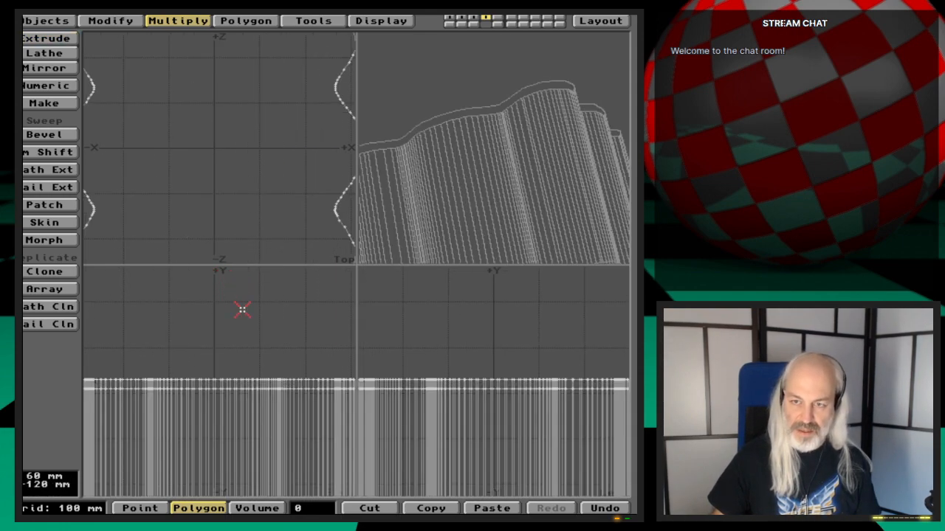
key(comma)
drag(499, 159, 503, 195)
mouse_move(267, 333)
mouse_down()
mouse_move(179, 331)
mouse_move(101, 350)
mouse_up()
mouse_move(331, 414)
mouse_down()
mouse_move(287, 341)
mouse_move(191, 308)
mouse_up()
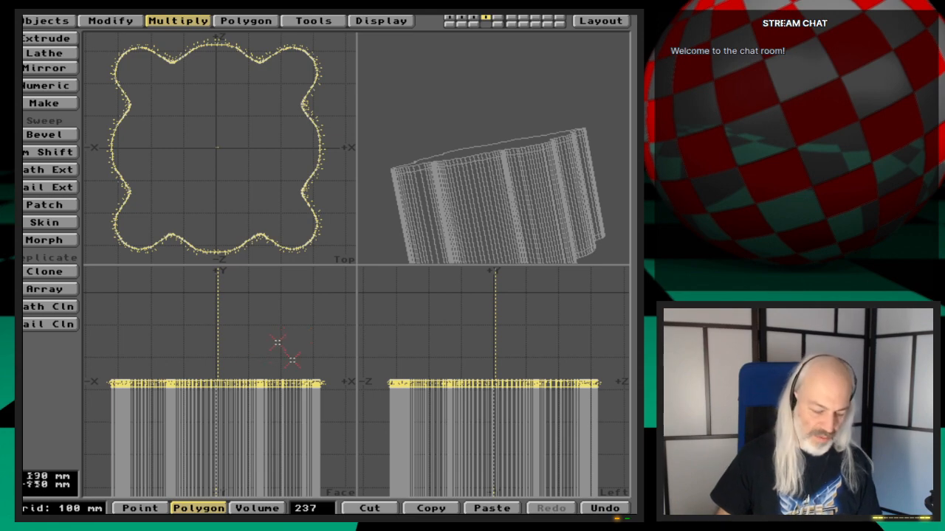
Apply the Gear-upperLeg2-Black surface to the thin band at the body's upper end and clear the selection
key(q)
drag(421, 173, 431, 163)
click(120, 381)
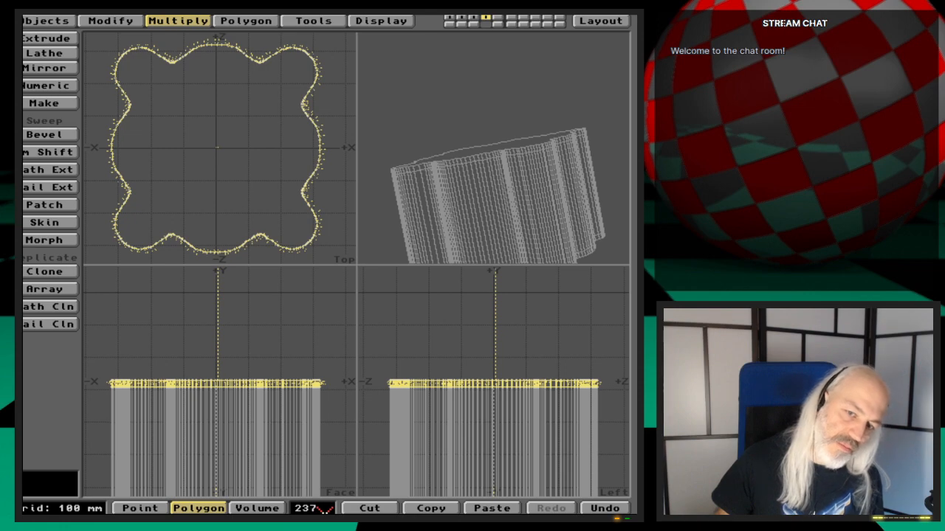
click(325, 508)
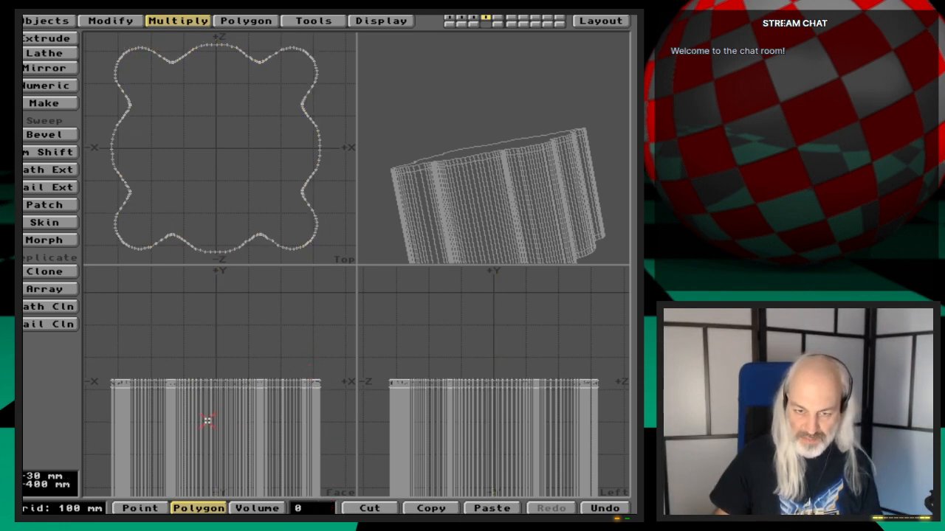
Select only the upper cap polygon of the thin band, deselecting the side polygons picked with it
key(ctrl+e)
drag(209, 420, 210, 387)
key(space)
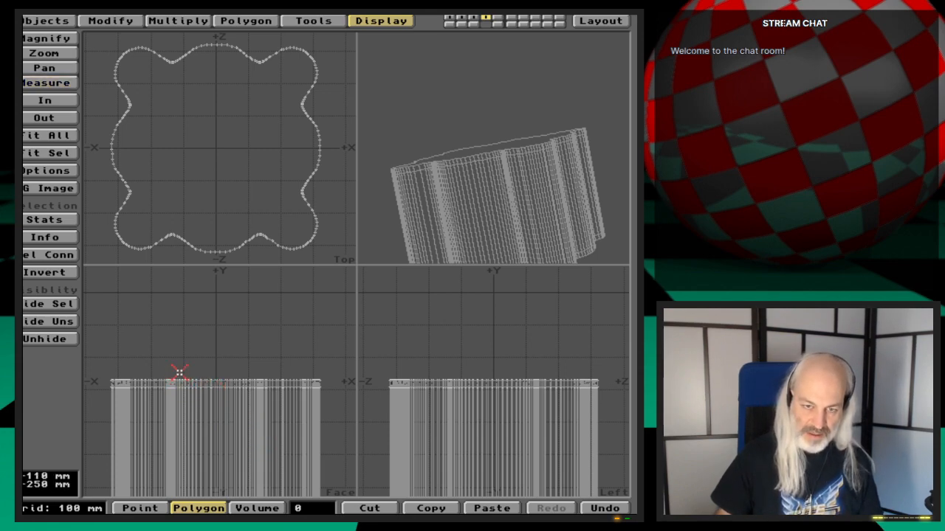
click(181, 378)
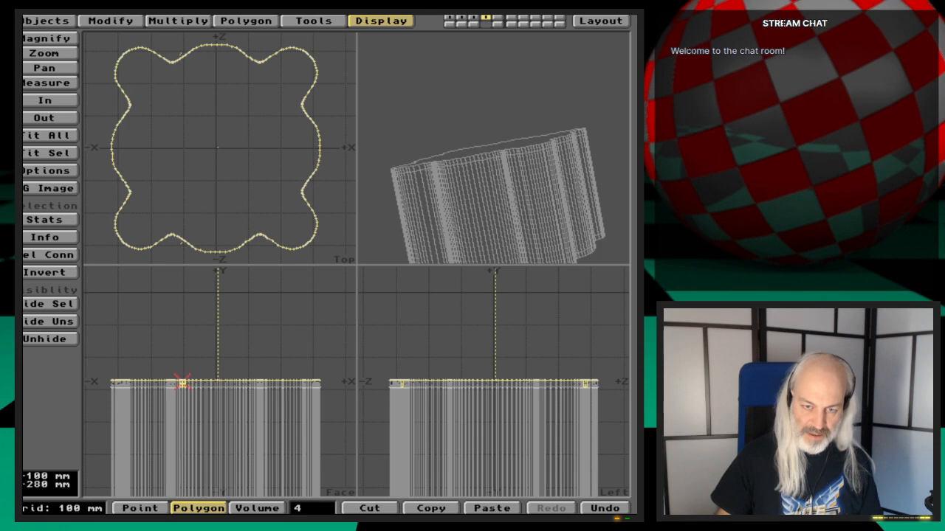
click(181, 385)
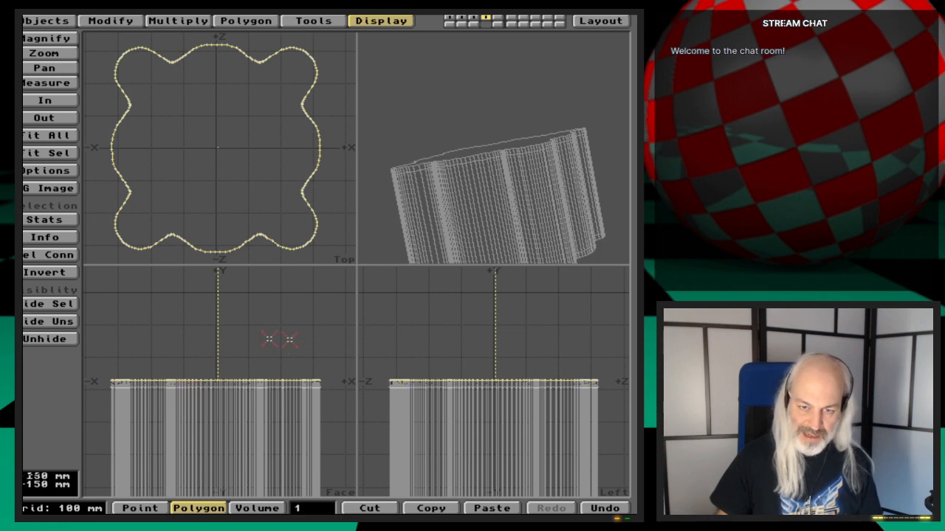
Extrude the selected upper cap polygon 100 mm along the Y axis
drag(508, 131, 544, 157)
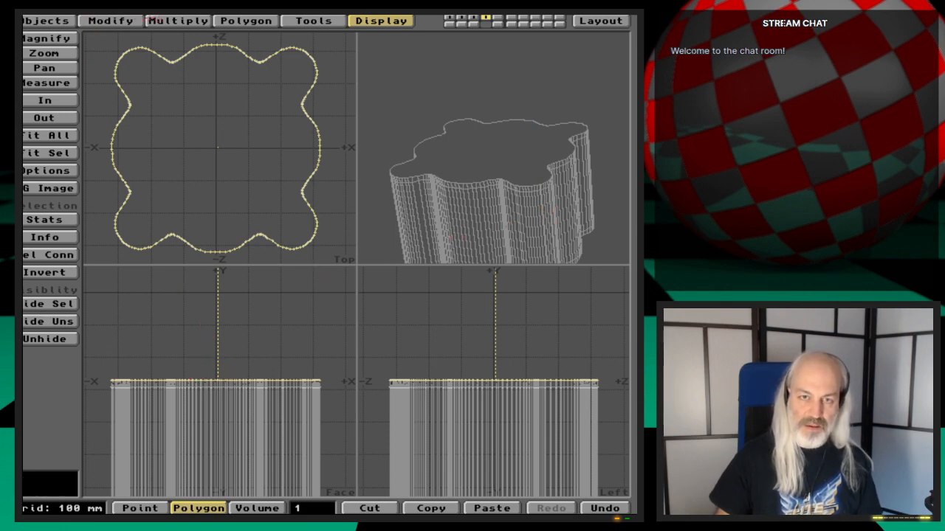
click(159, 20)
click(53, 38)
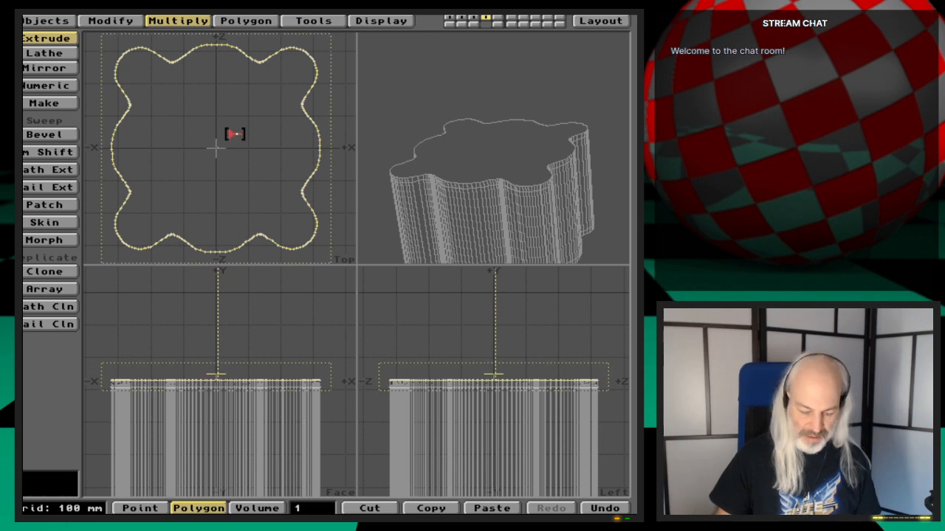
key(n)
key(Tab)
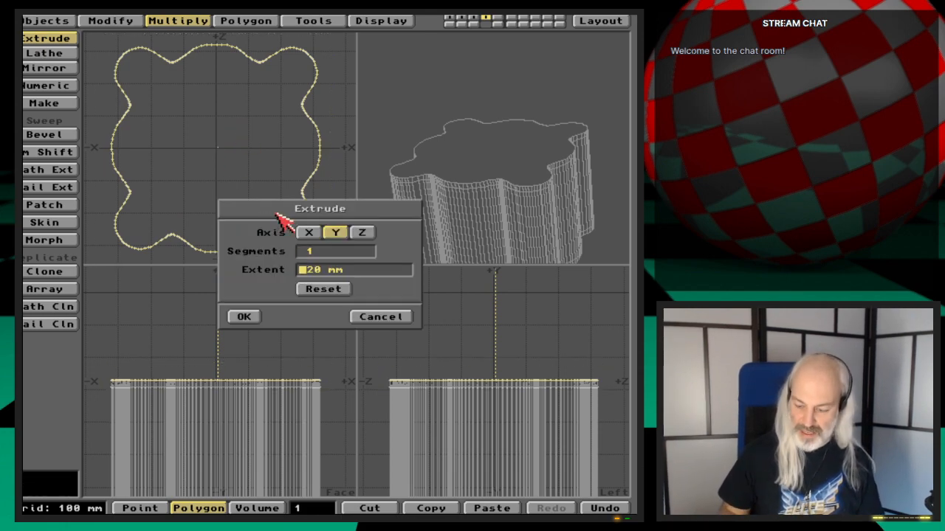
text(100mm)
key(Return)
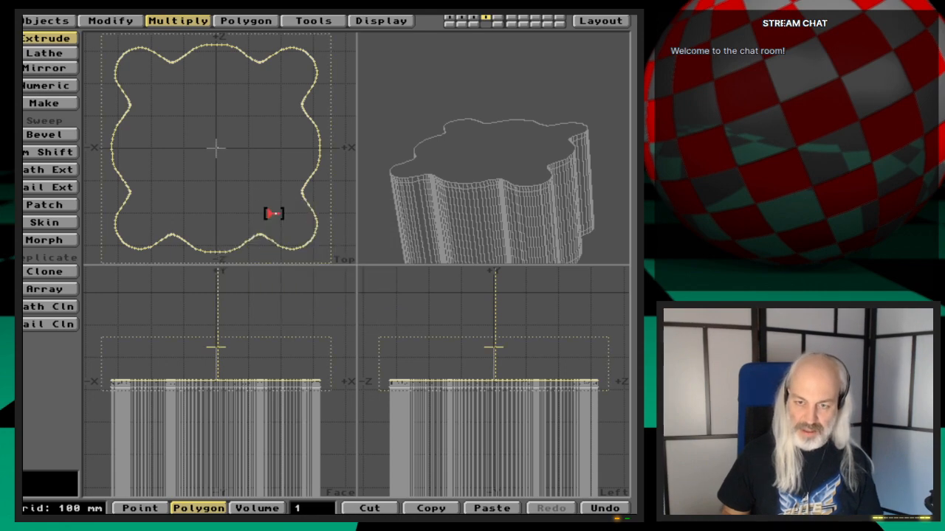
key(Return)
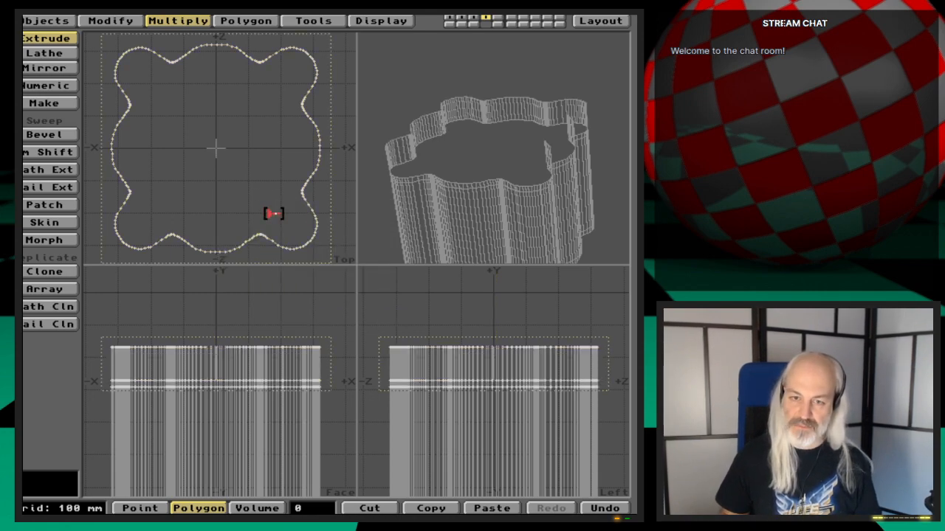
key(space)
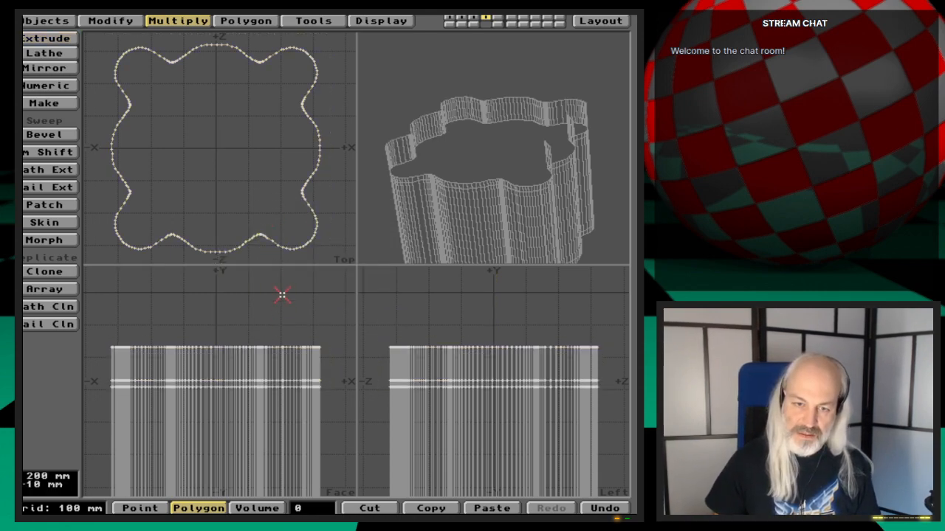
Select part of the newly extruded band's sides, clear that selection, and undo the extrusion
mouse_move(282, 295)
right_down()
mouse_move(172, 298)
mouse_move(92, 364)
mouse_move(128, 384)
right_up()
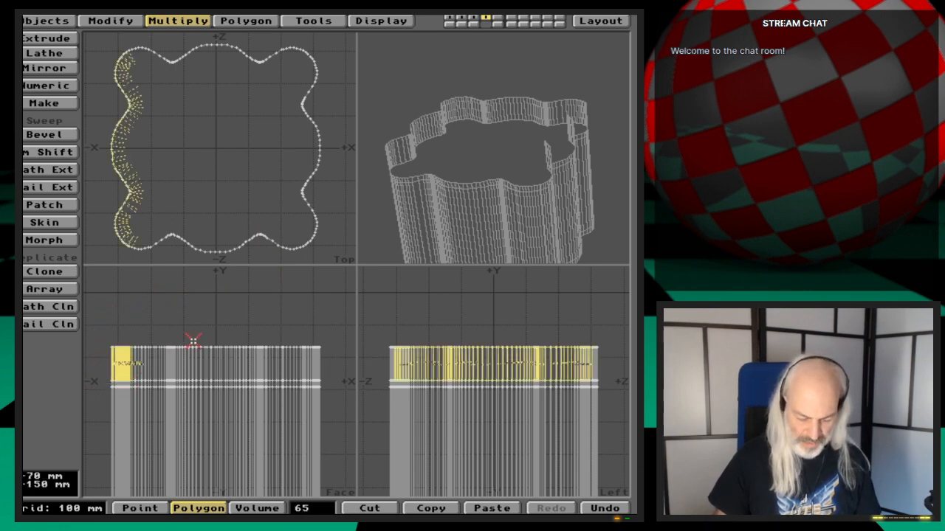
click(301, 416)
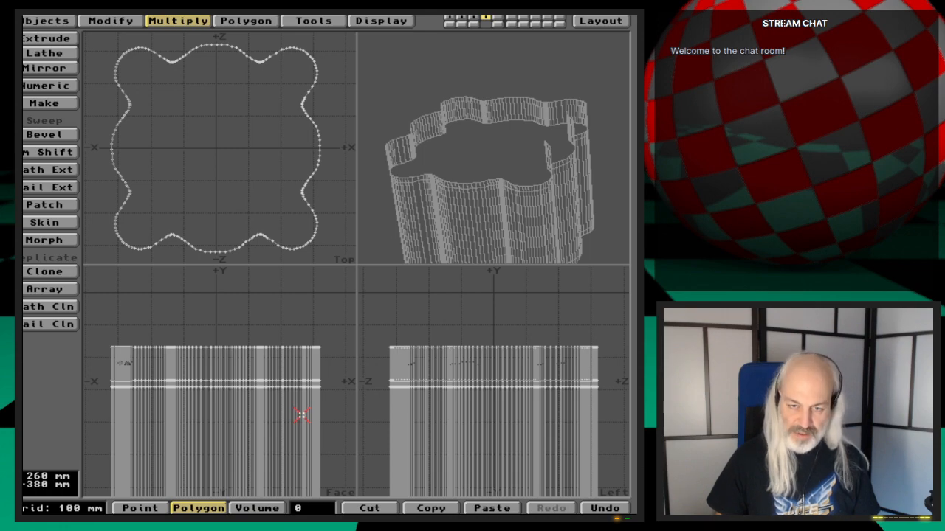
key(u)
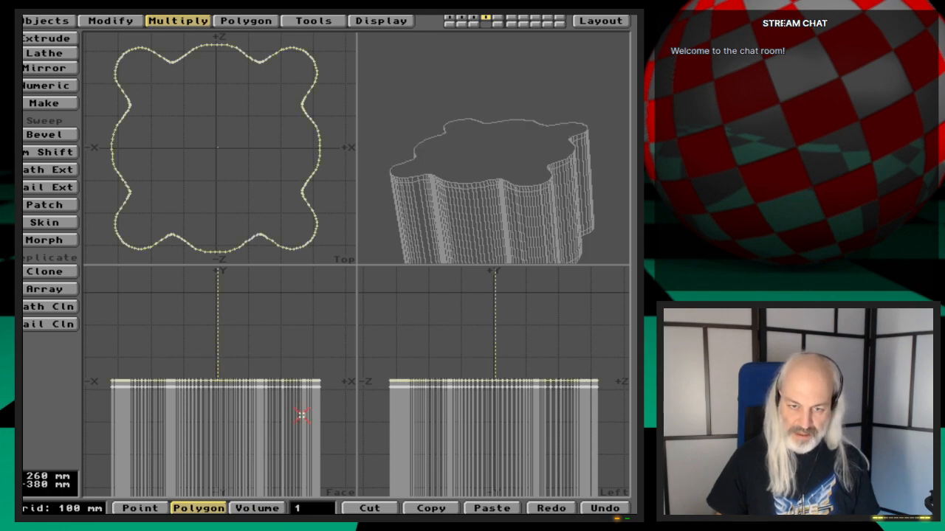
Try an extrusion extent of -100 mm along the Y axis for the upper cap polygon
click(62, 35)
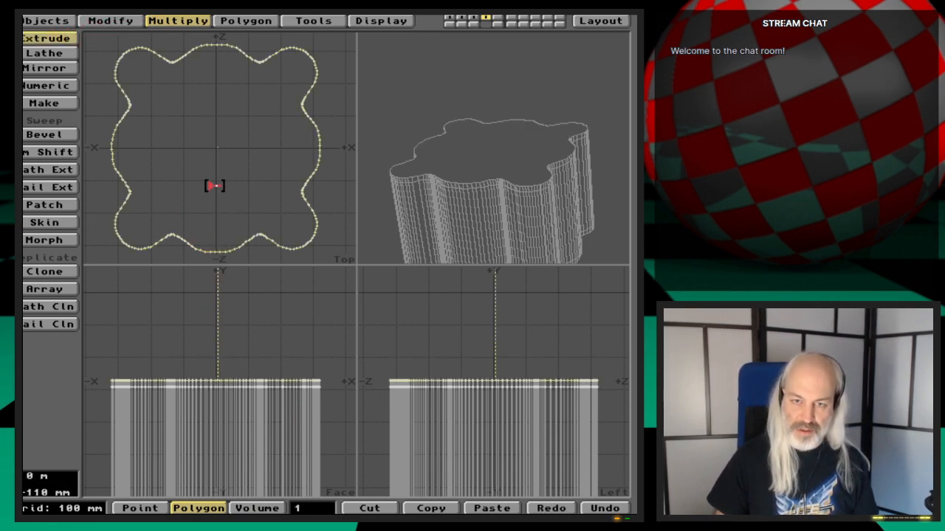
key(n)
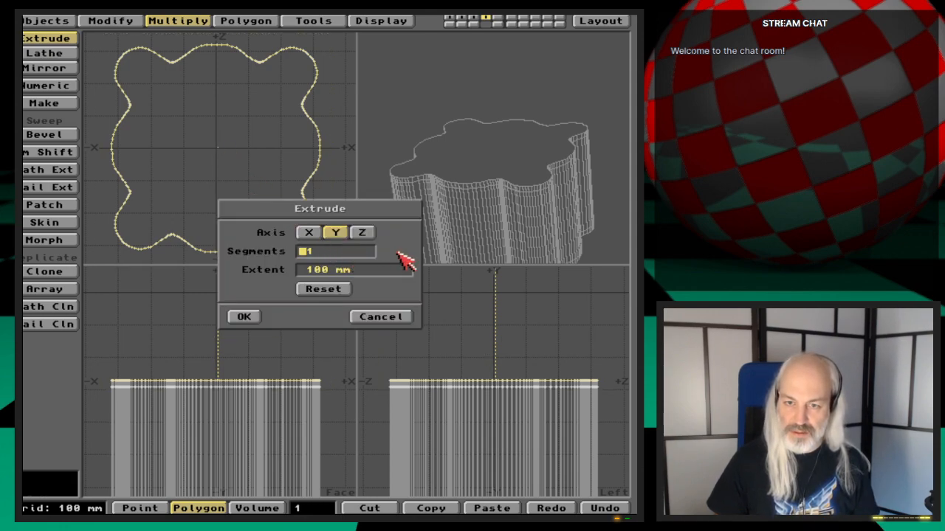
click(245, 319)
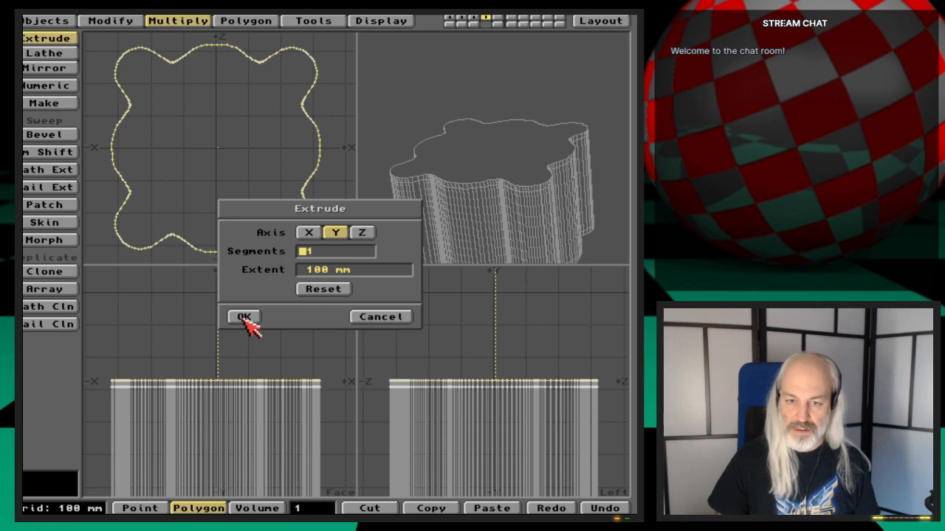
click(313, 272)
key(Return)
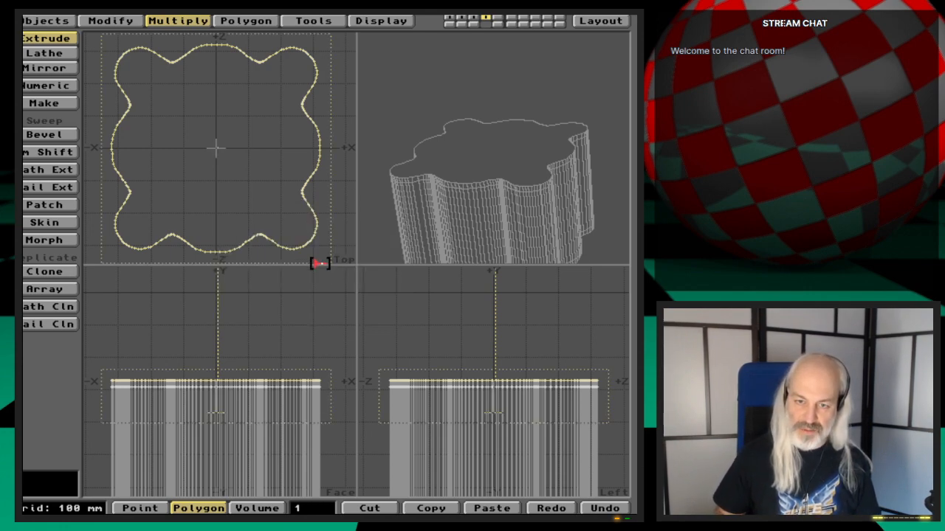
key(n)
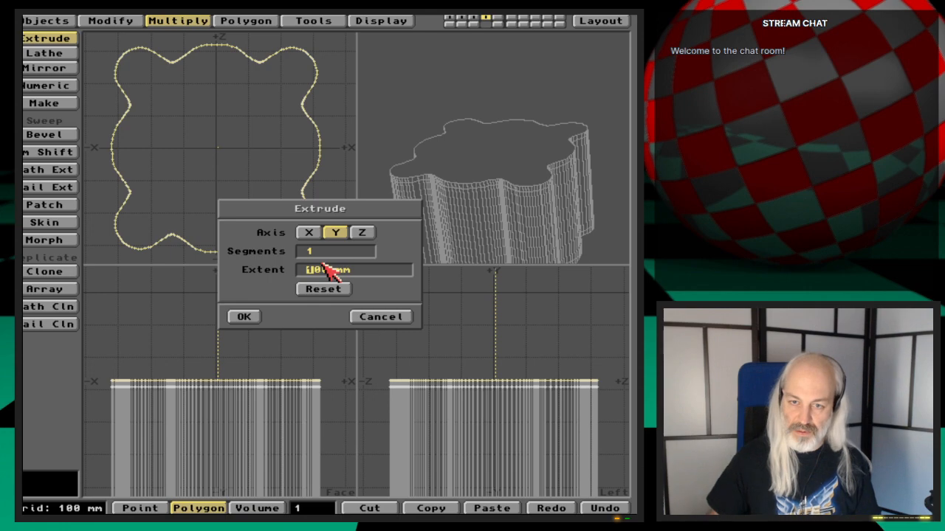
click(363, 317)
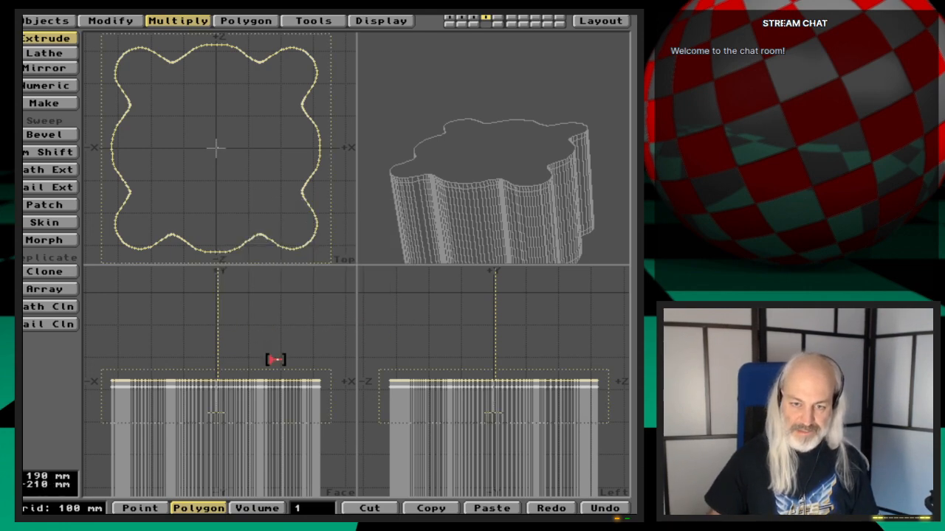
Flip the upper cap polygon and extrude it 100 mm along the Y axis
key(f)
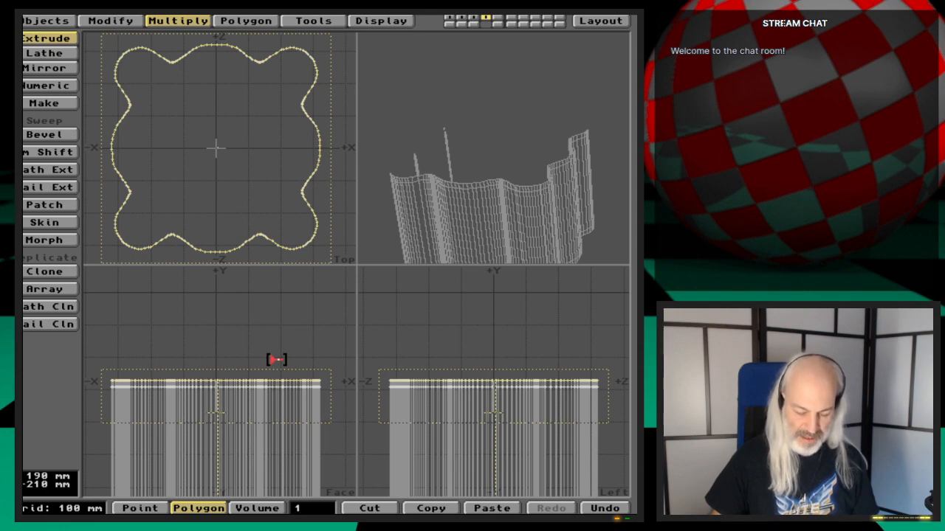
key(shift+e)
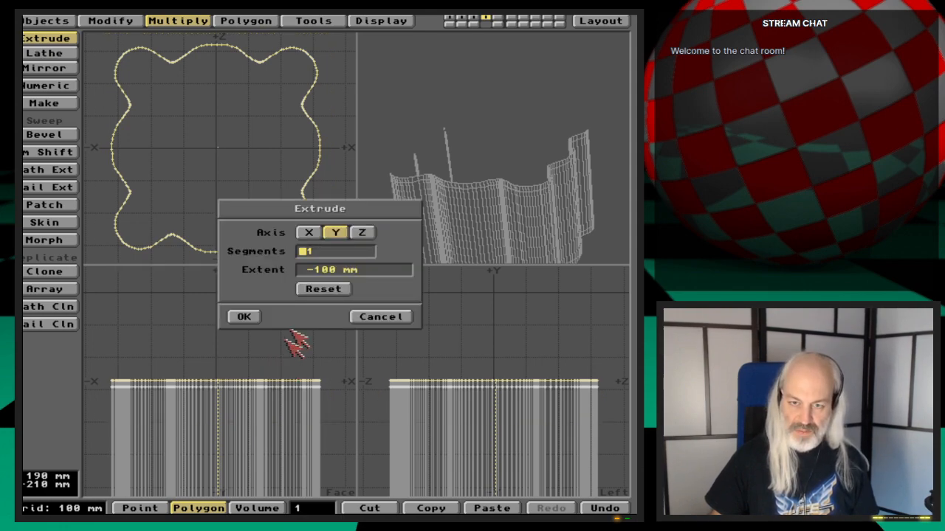
key(Tab)
key(Delete)
key(Delete)
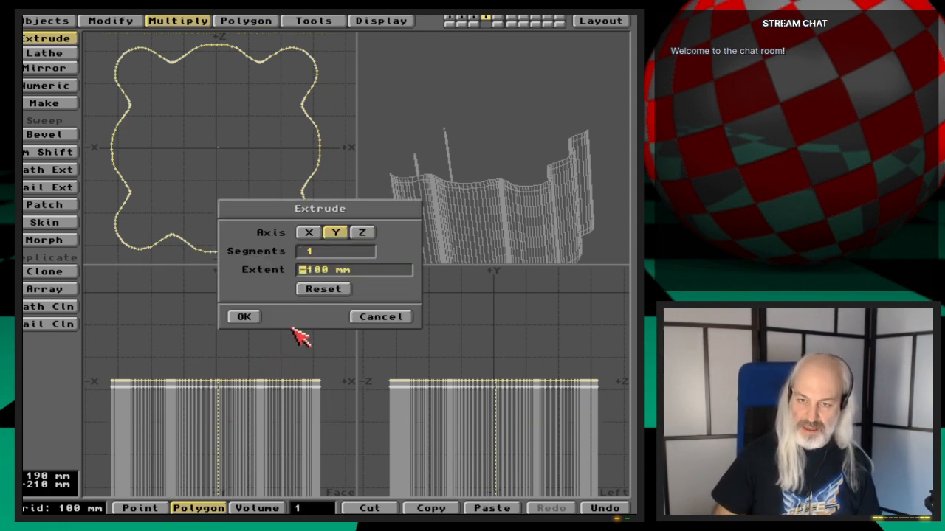
key(Return)
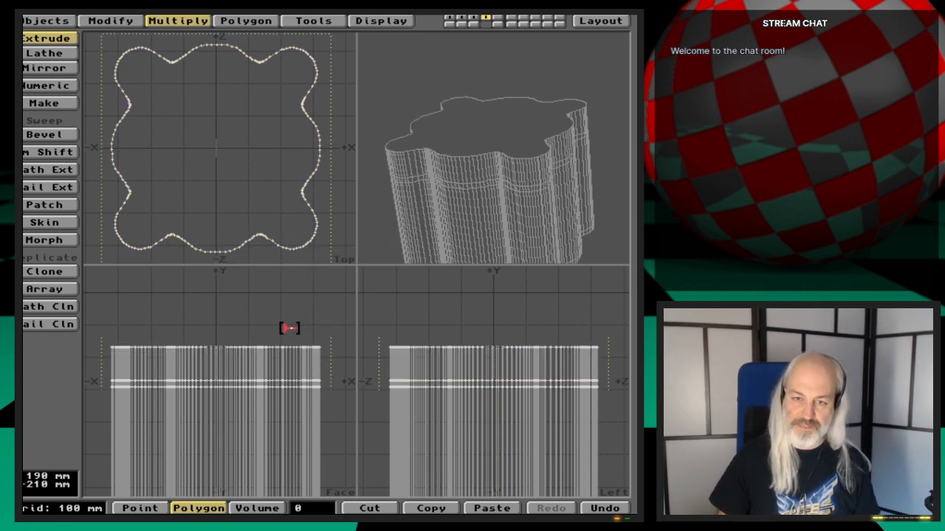
key(space)
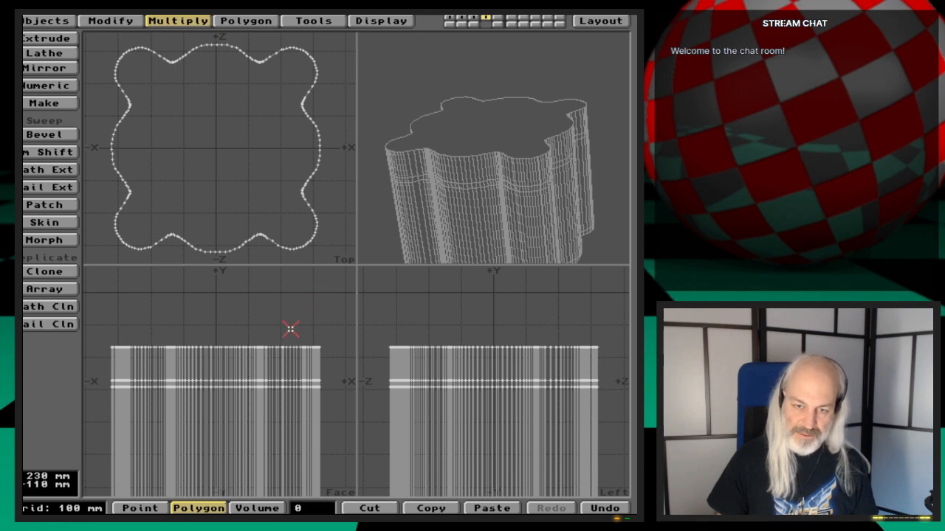
Check the polygon info of a few side polygons on the new band for their surface, and clear the selection
drag(288, 351, 286, 358)
key(i)
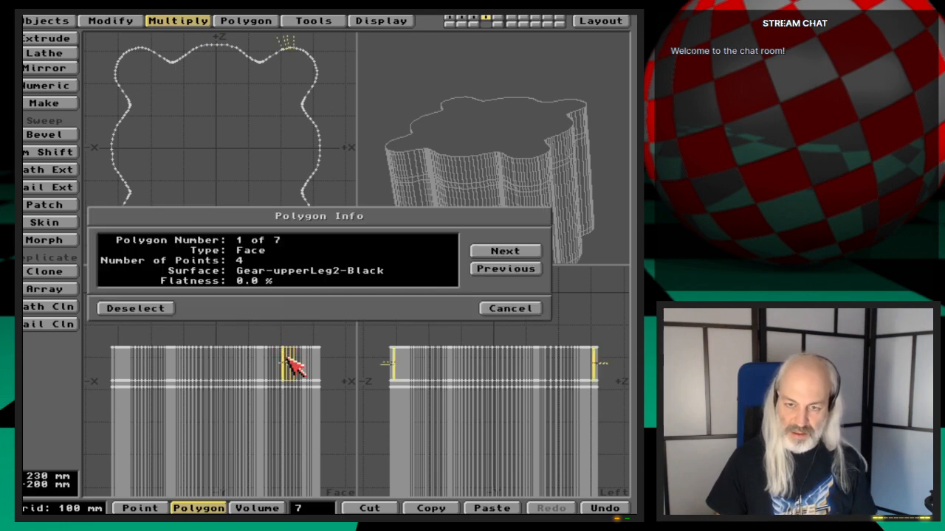
click(519, 309)
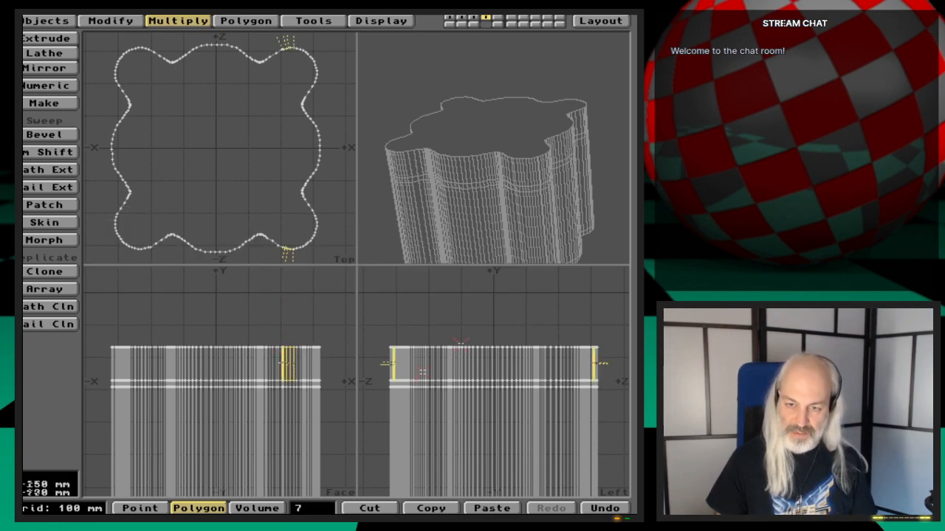
click(313, 507)
Lasso all polygons of the new 100 mm band, including its cap, in the Face view
mouse_move(290, 309)
right_down()
mouse_move(113, 319)
mouse_move(97, 382)
right_up()
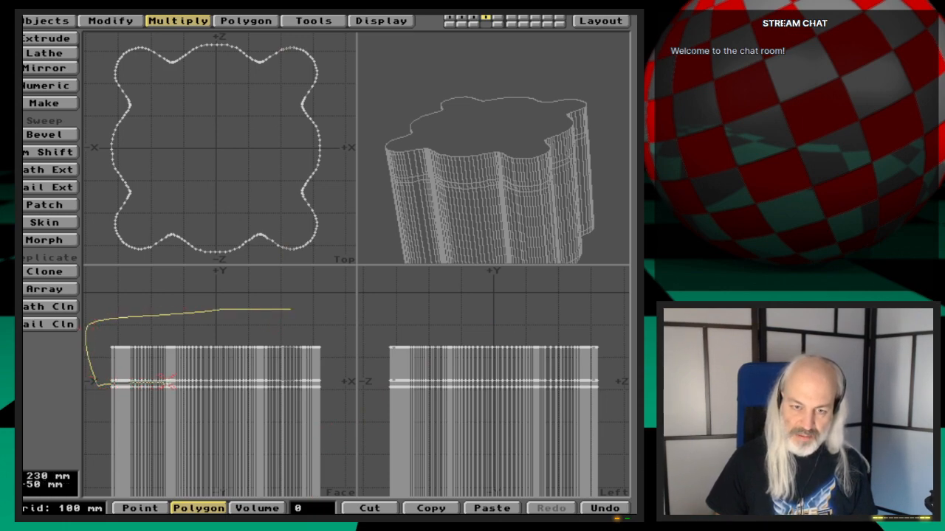
right_drag(238, 381, 259, 382)
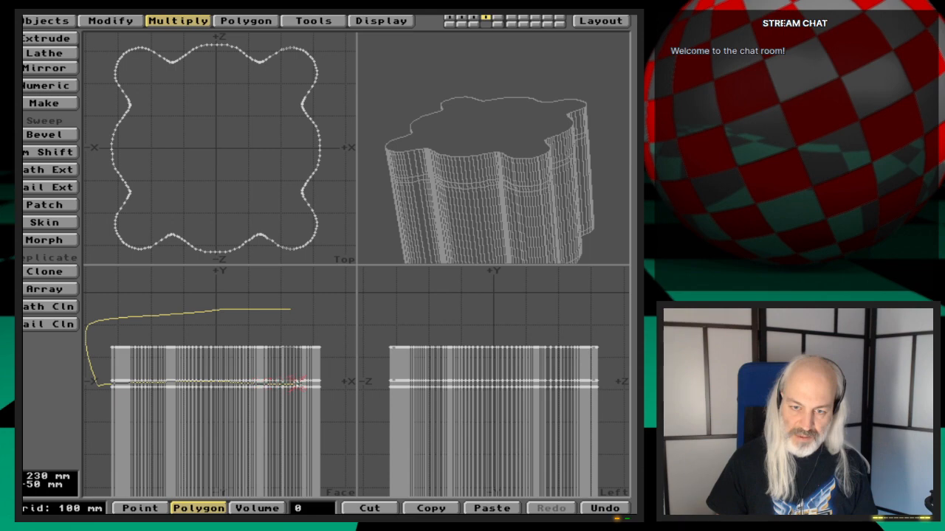
mouse_move(336, 378)
right_down()
mouse_move(229, 308)
mouse_move(193, 309)
right_up()
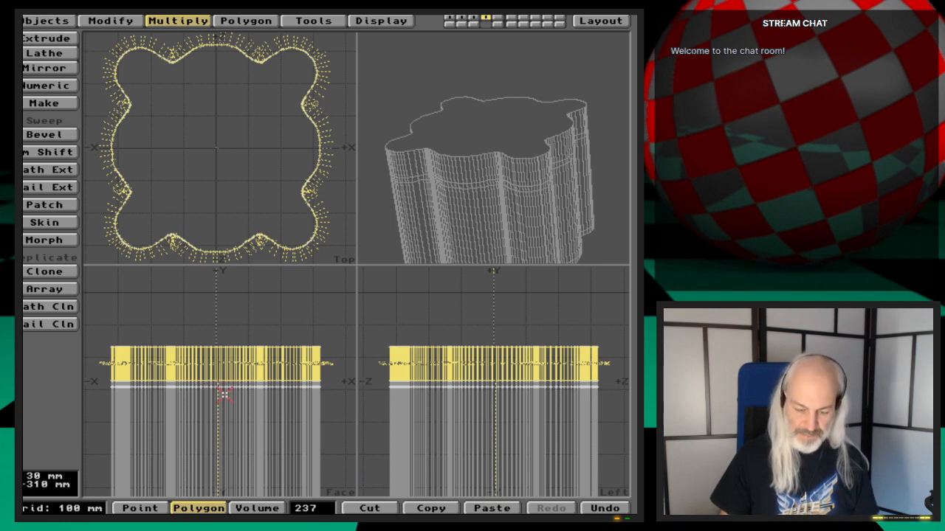
Apply the existing Gear-upperLeg2-White surface to the selected 100 mm band
key(period)
alt+drag(221, 403, 342, 397)
alt+drag(268, 400, 205, 400)
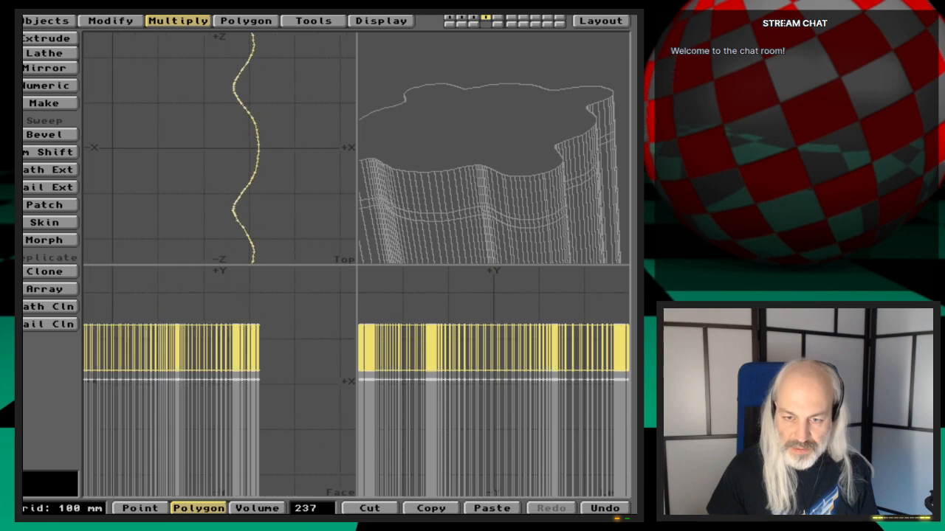
key(q)
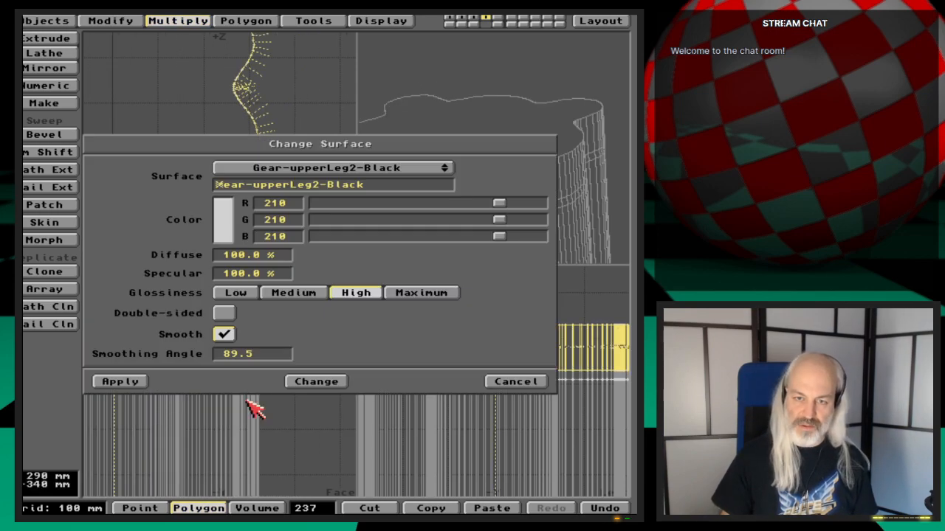
click(395, 170)
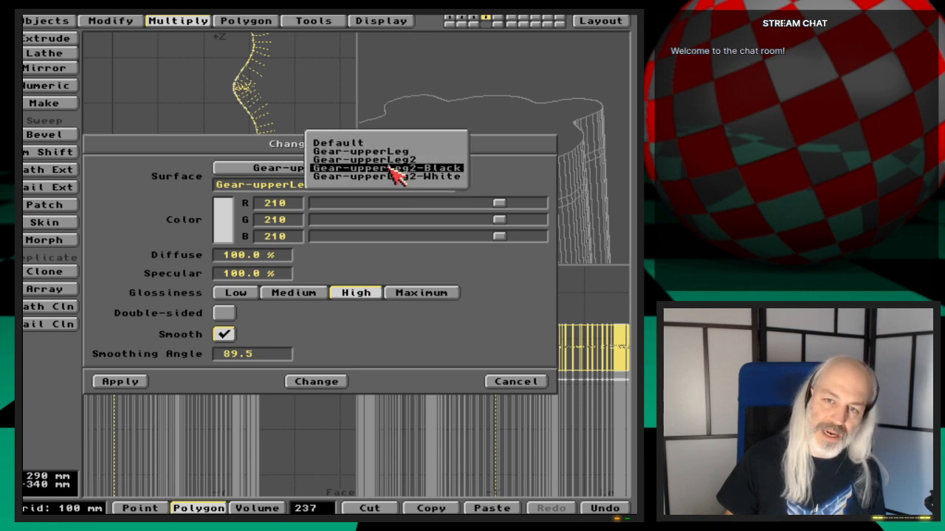
click(419, 177)
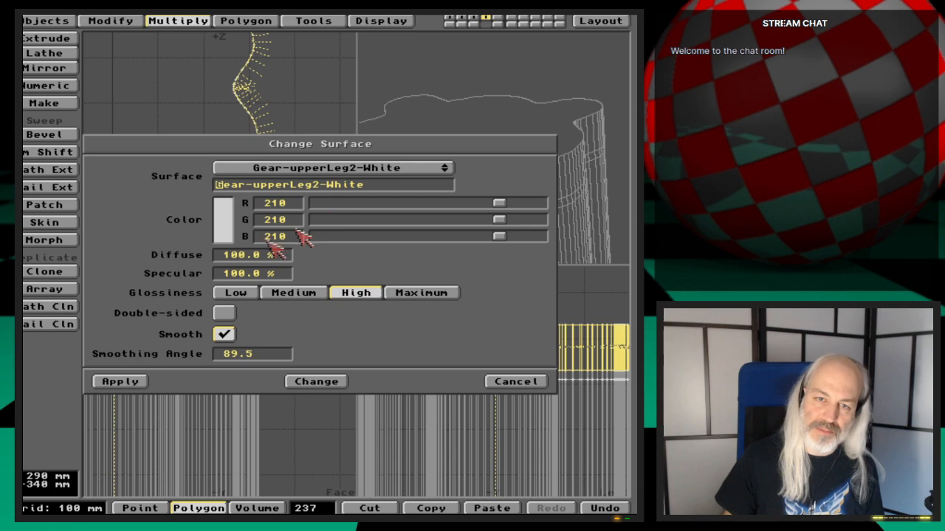
click(124, 381)
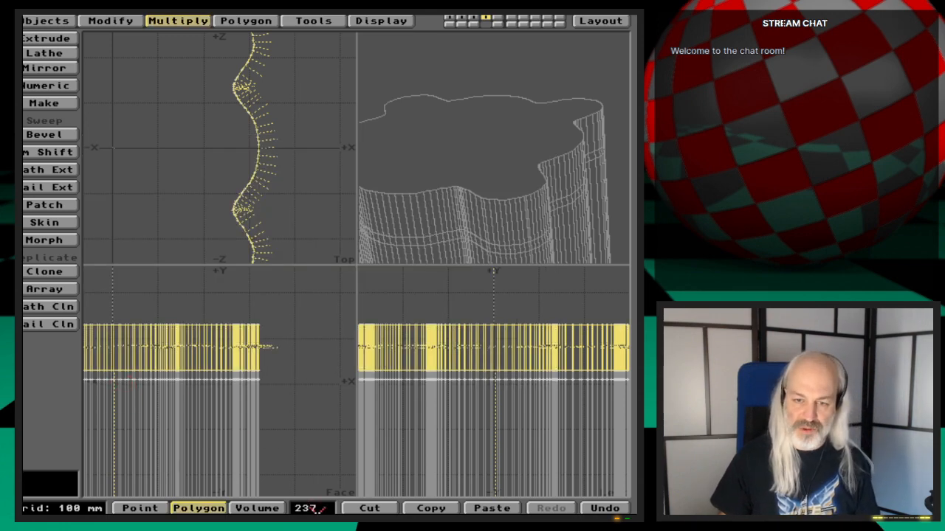
Clear the polygon selection on the white band and fit the whole leg section in the views
click(318, 439)
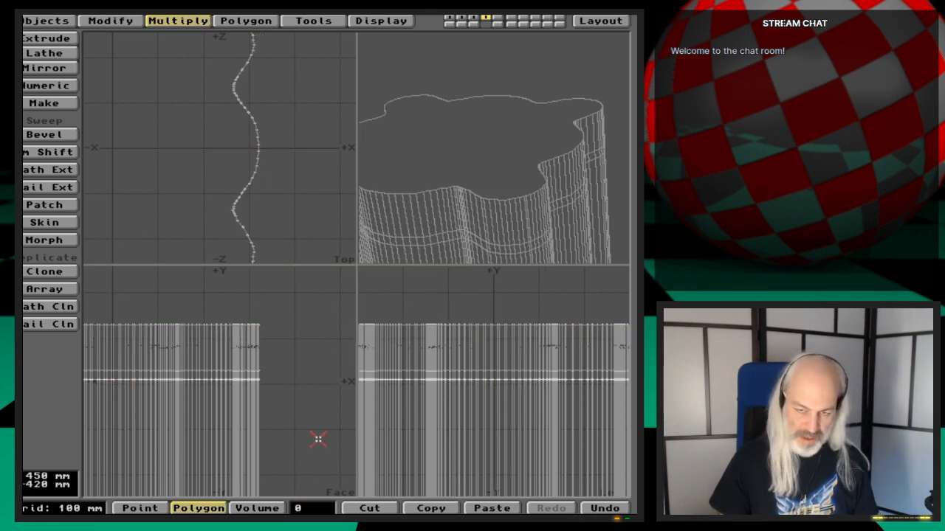
key(a)
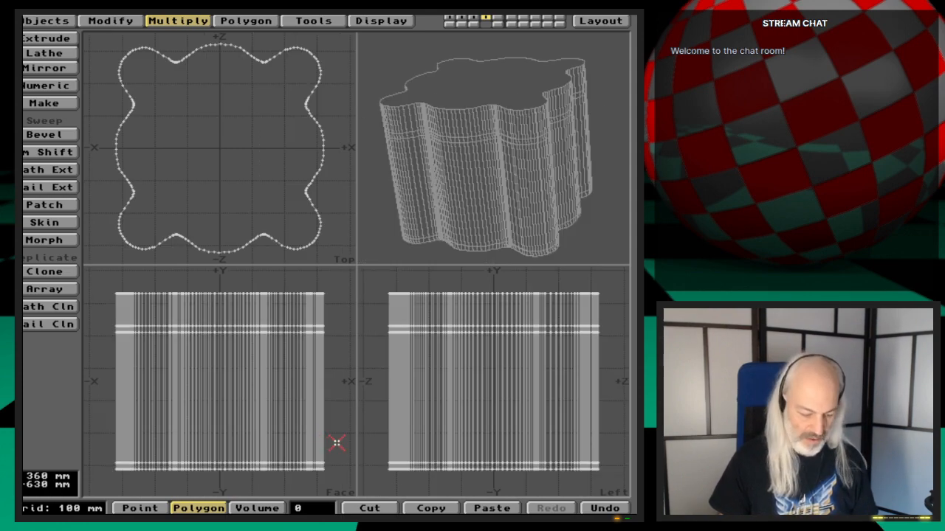
key(s)
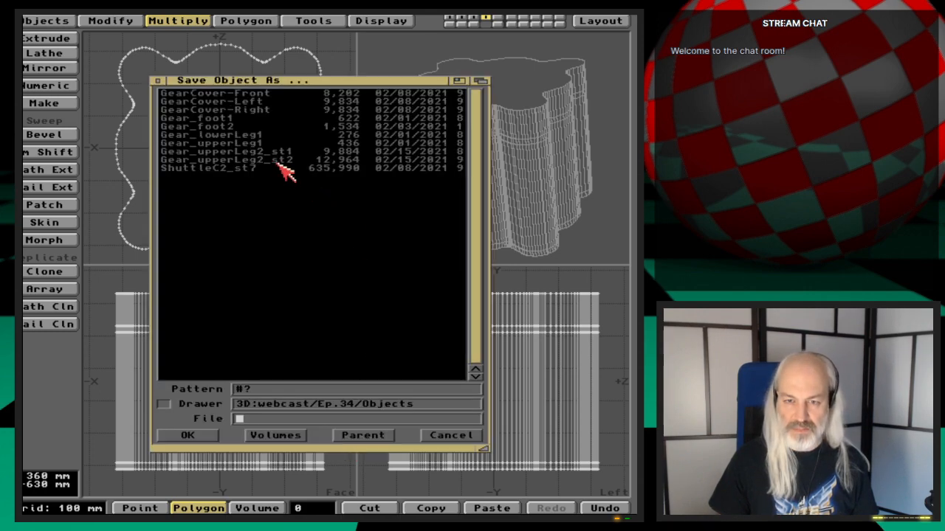
click(453, 435)
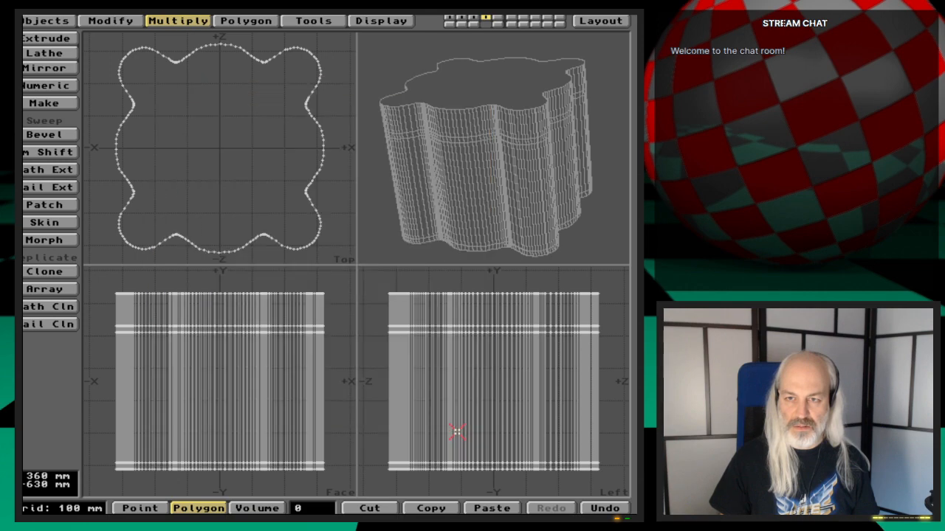
Look through layers 2 and 1, and show layer 2 in the foreground with layer 4 as the background
key(comma)
key(comma)
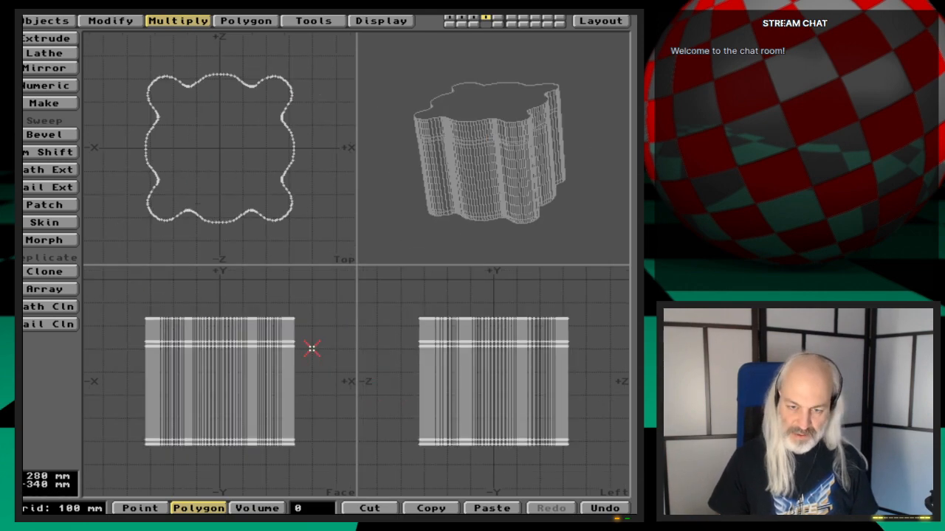
key(2)
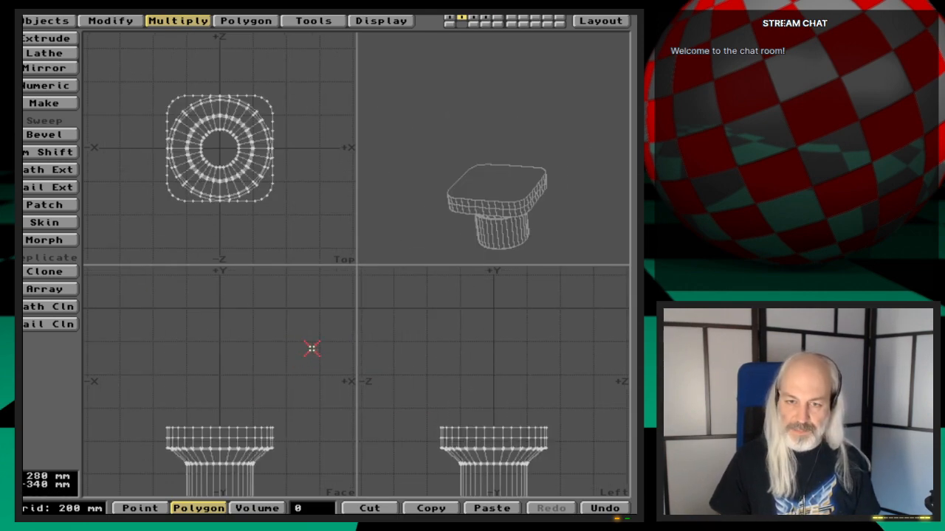
key(1)
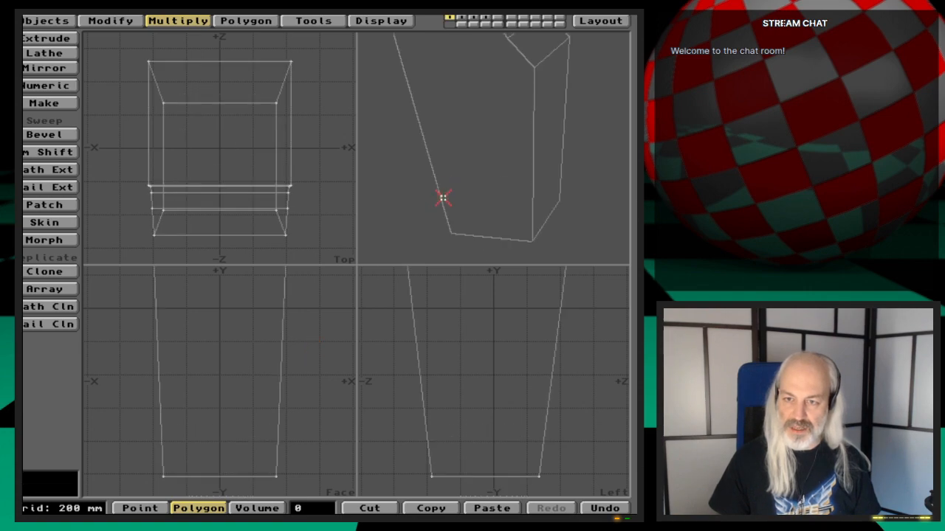
key(2)
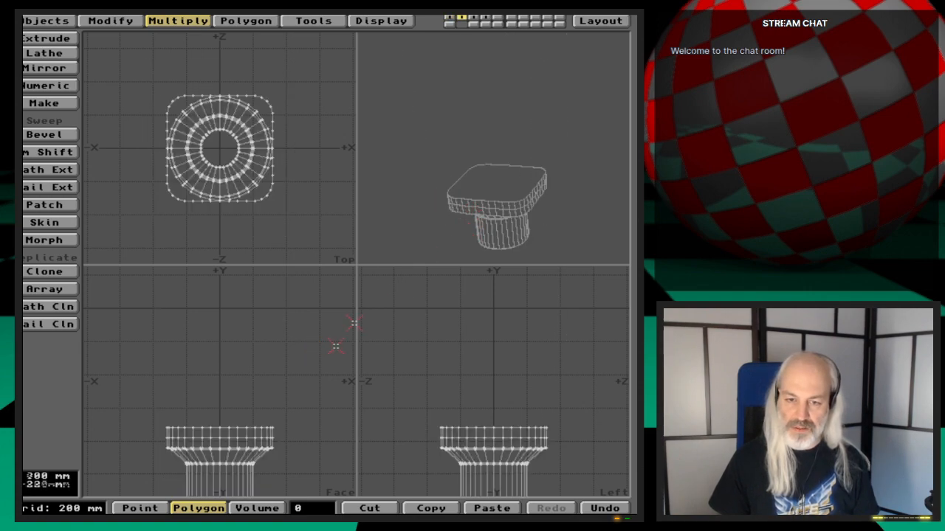
click(485, 23)
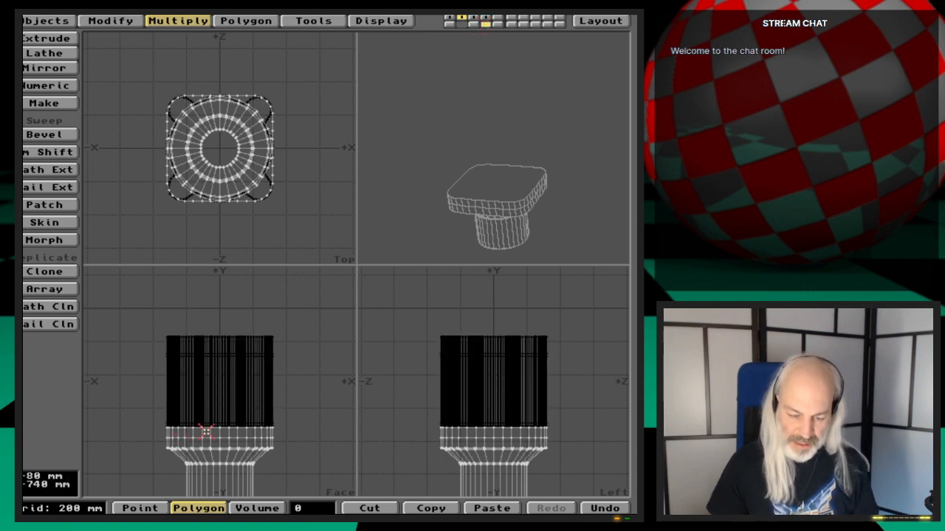
Swap foreground and background so the wavy leg section is editable above the rounded collar
key(period)
key(period)
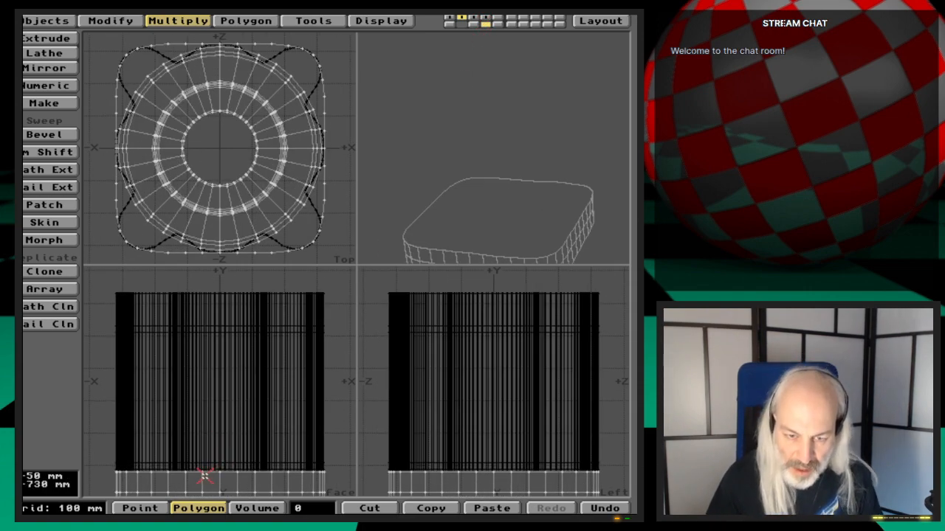
key(period)
key(period)
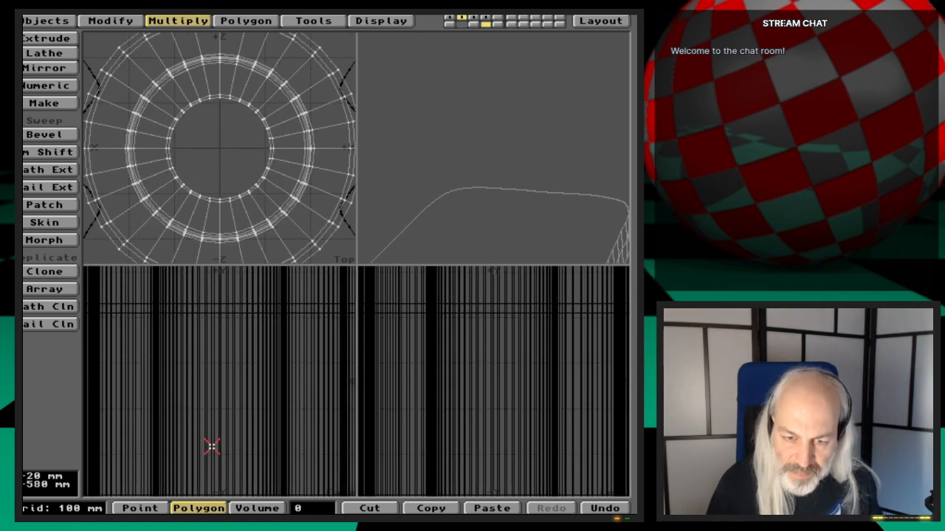
key(g)
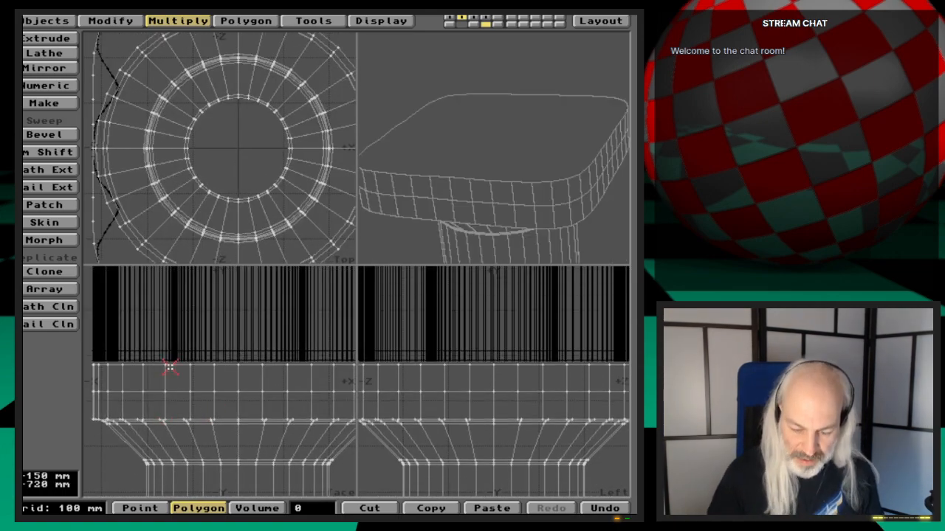
key(apostrophe)
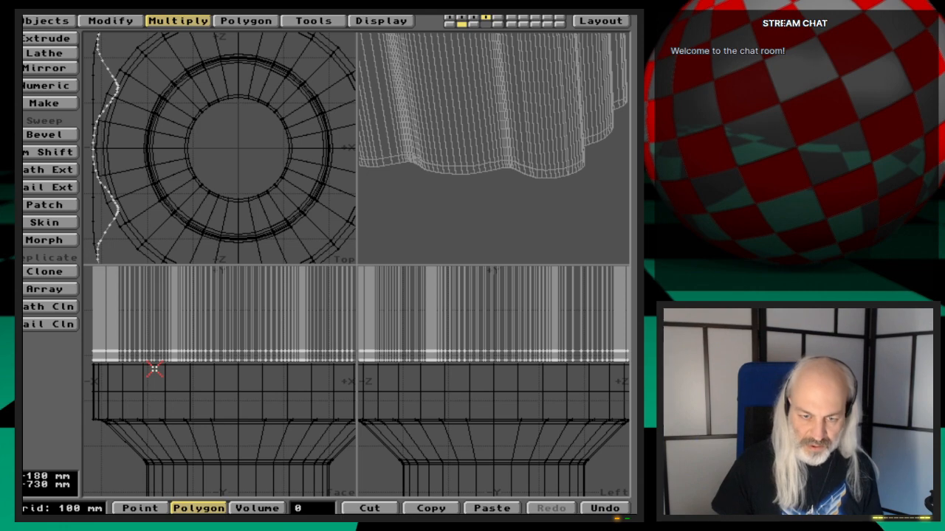
Move the wavy leg section down about 9 mm in the Face view toward the top of the collar
key(t)
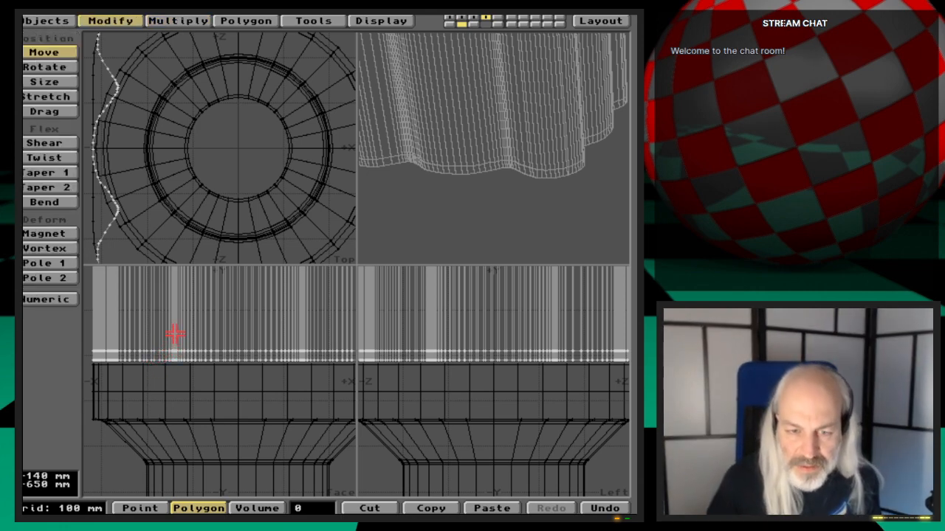
drag(169, 352, 175, 352)
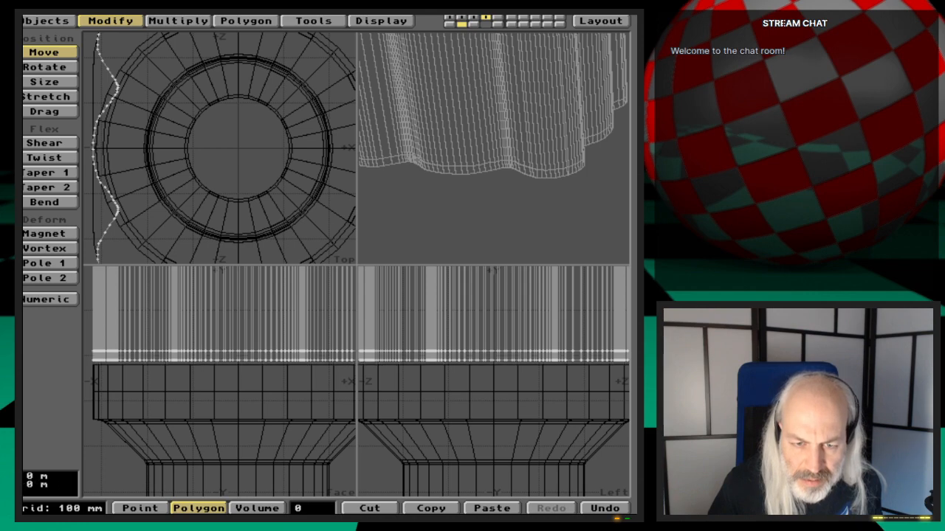
key(period)
key(period)
key(period)
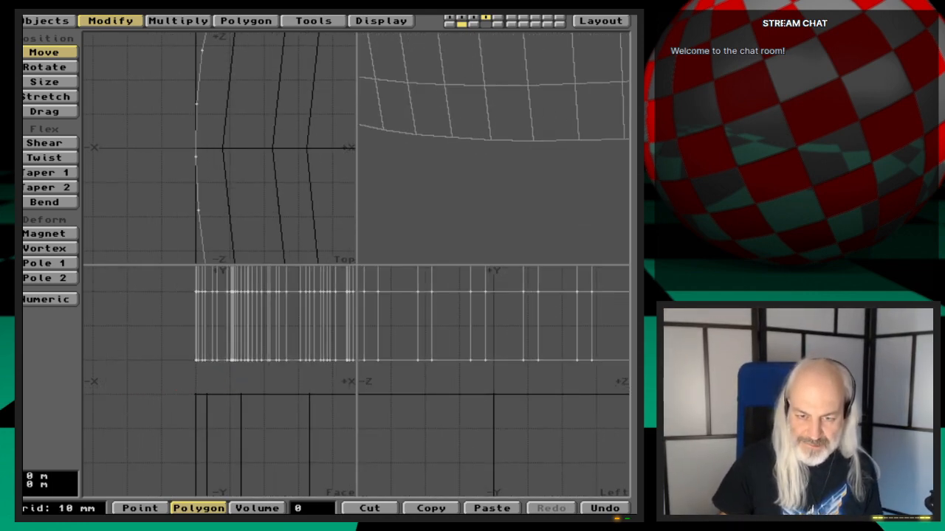
drag(175, 356, 175, 387)
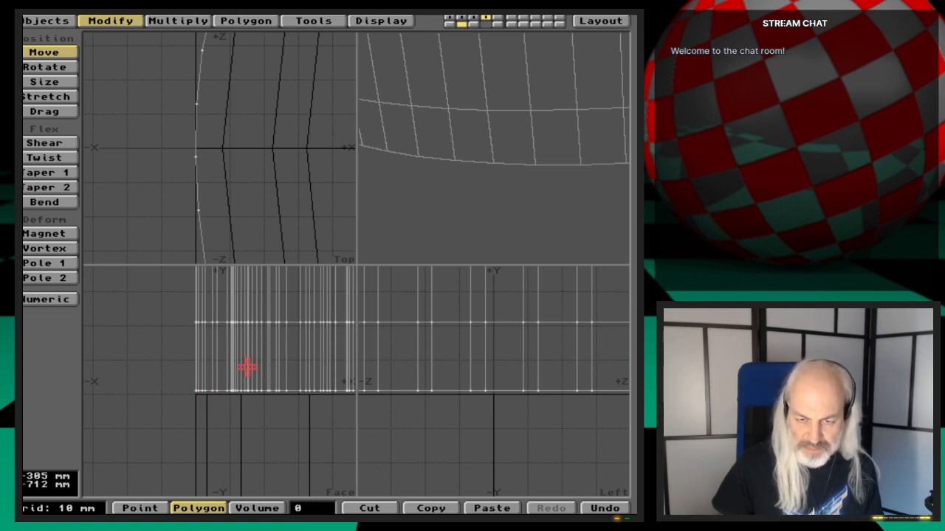
Lower the leg section about 1 mm onto the collar's top edge and raise it back 200 µm
key(period)
key(period)
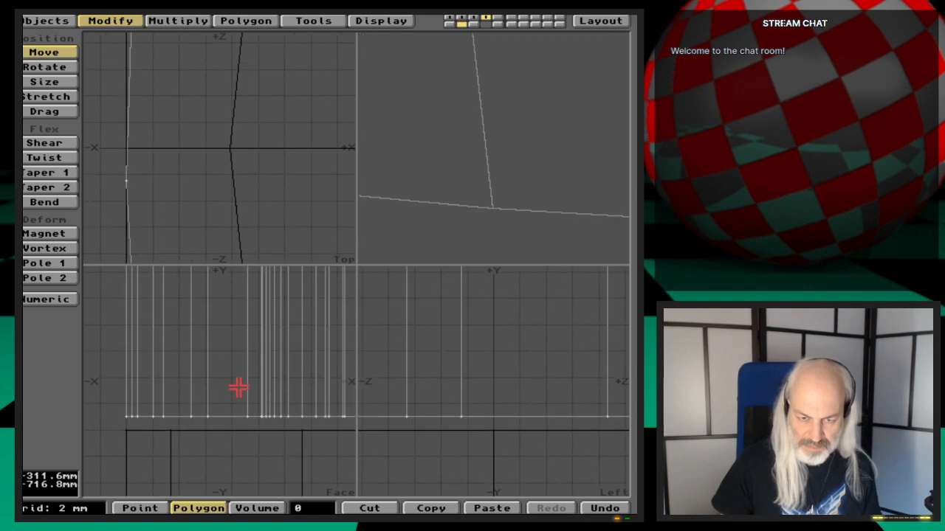
drag(237, 387, 238, 391)
key(space)
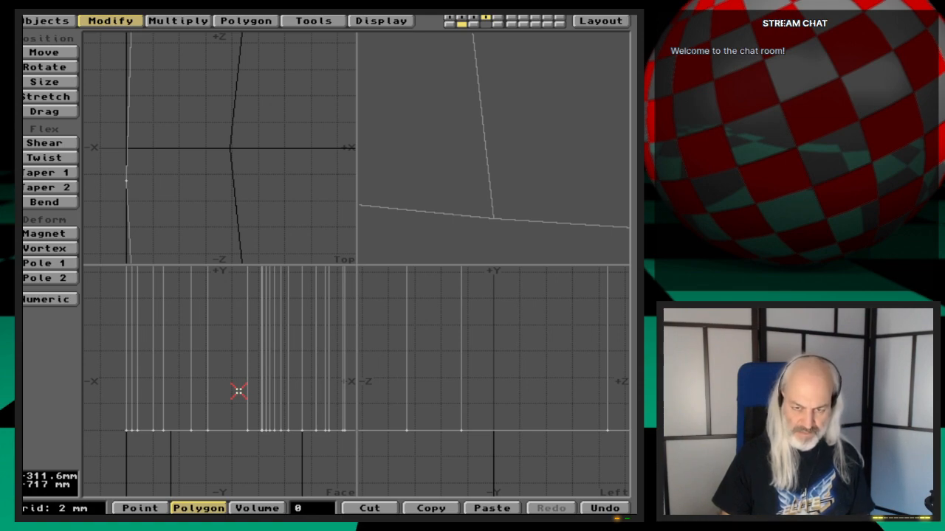
key(t)
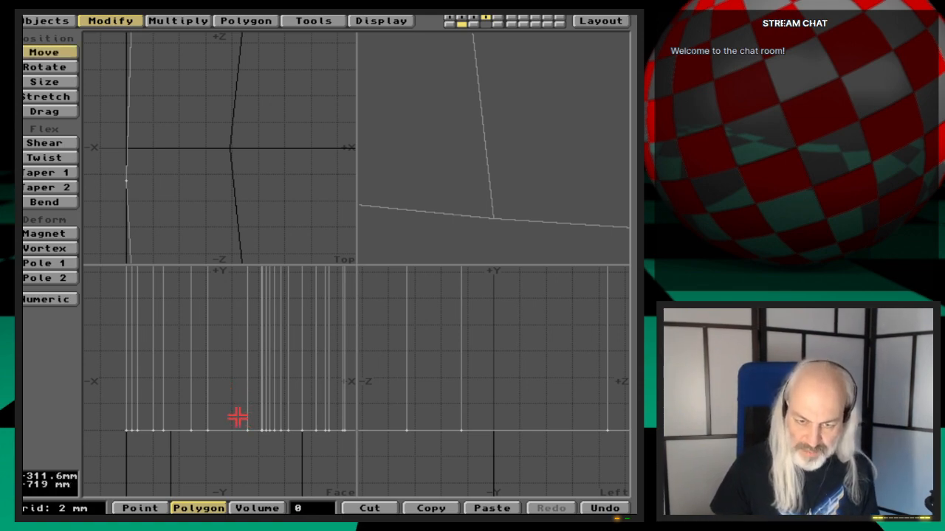
drag(238, 418, 238, 418)
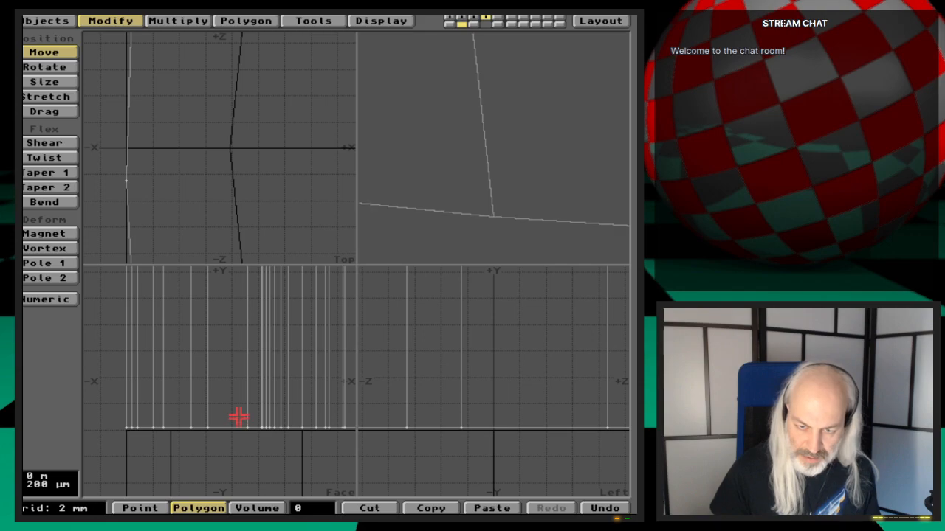
key(t)
Show layers 2 and 4 together in the foreground and examine the assembled leg from another angle in the perspective view
key(comma)
key(comma)
key(comma)
key(comma)
key(comma)
key(comma)
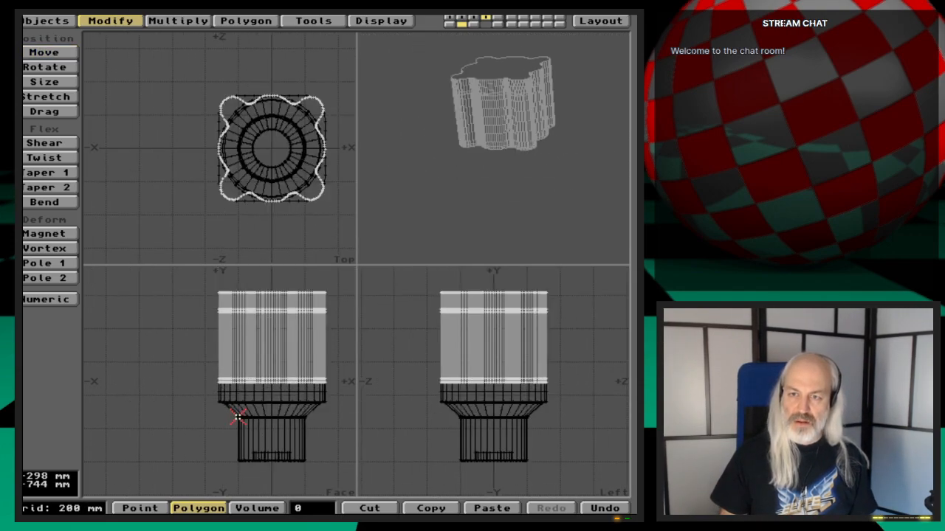
key(a)
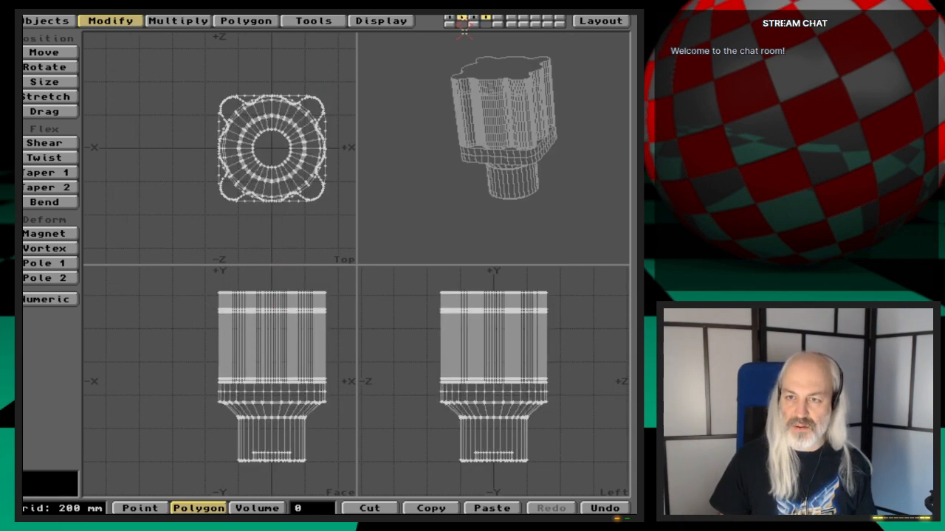
mouse_move(521, 209)
mouse_down()
mouse_move(499, 163)
mouse_move(436, 176)
mouse_move(462, 132)
mouse_move(476, 140)
mouse_move(492, 129)
mouse_move(522, 131)
mouse_move(445, 162)
mouse_move(453, 179)
mouse_move(502, 144)
mouse_move(480, 179)
mouse_move(511, 205)
mouse_up()
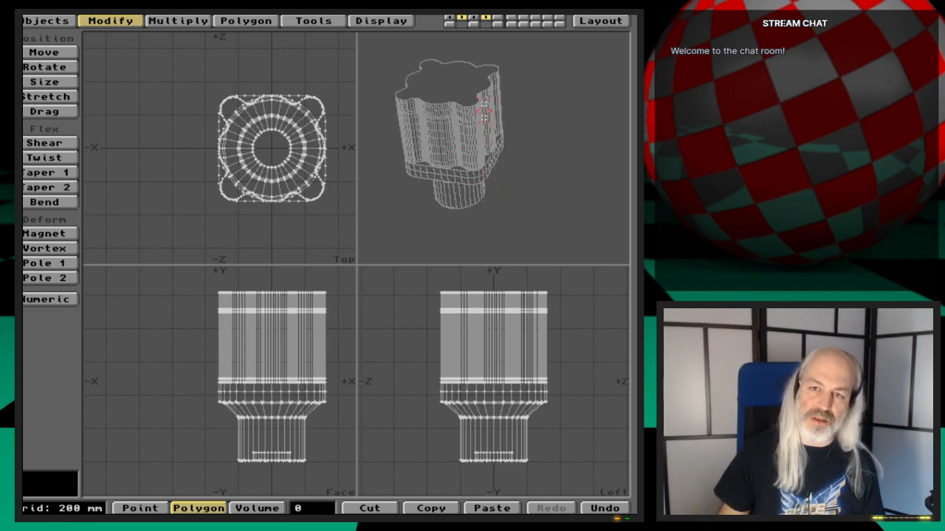
drag(498, 186, 476, 172)
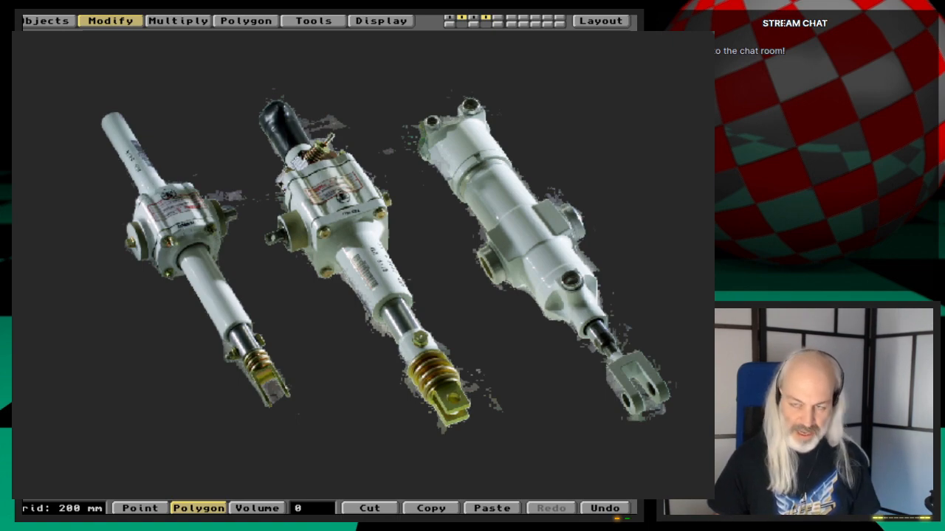
Put both leg parts together in layer 5 and show layer 1 as the background for reference
key(5)
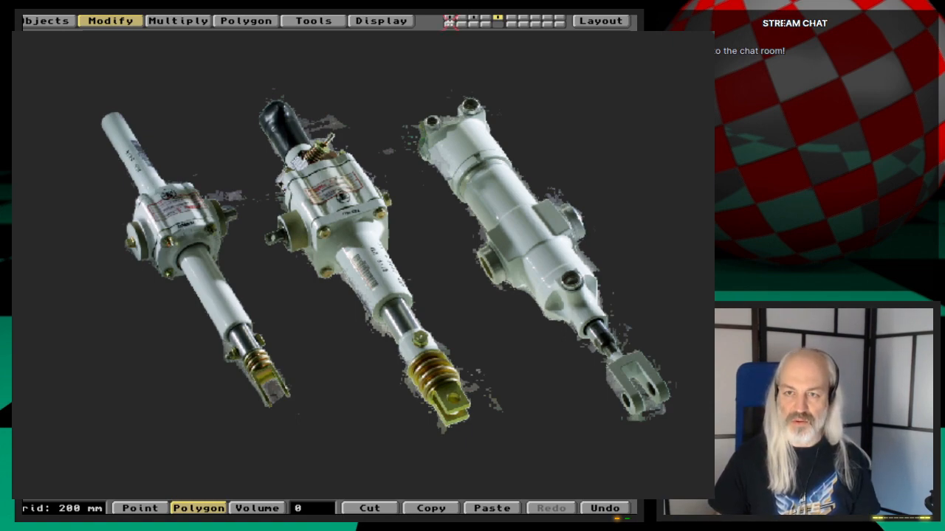
click(449, 23)
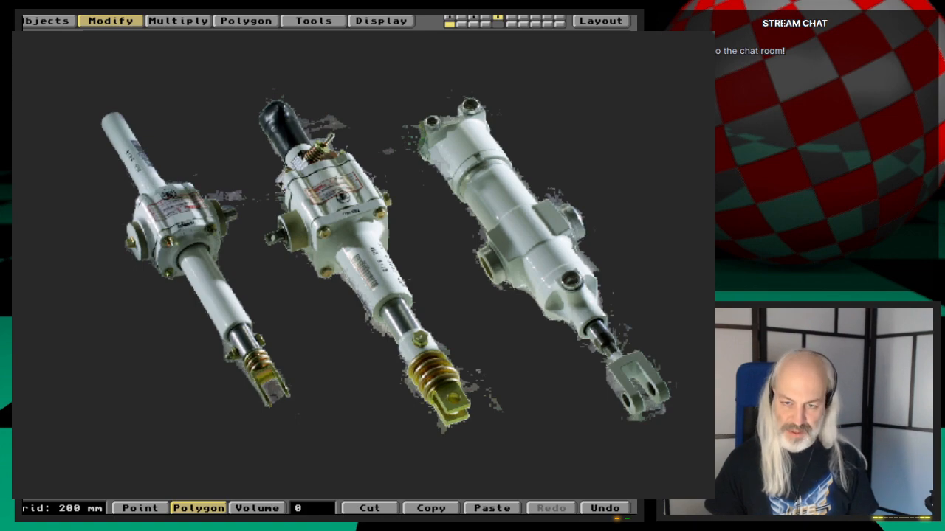
key(comma)
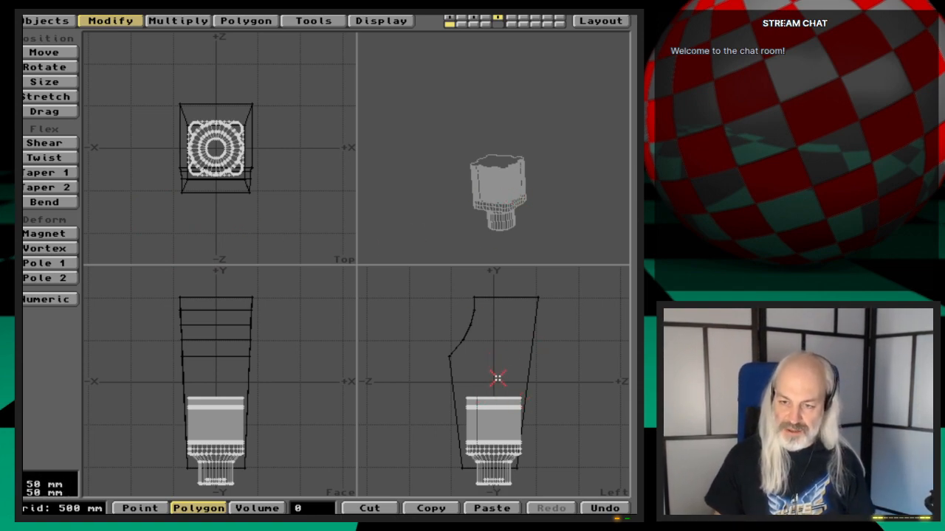
Try to enlarge the polygons of the leg section's top band with the Size tool
mouse_move(498, 379)
right_down()
mouse_move(453, 379)
mouse_move(450, 398)
mouse_move(526, 433)
mouse_move(526, 393)
mouse_move(462, 391)
right_up()
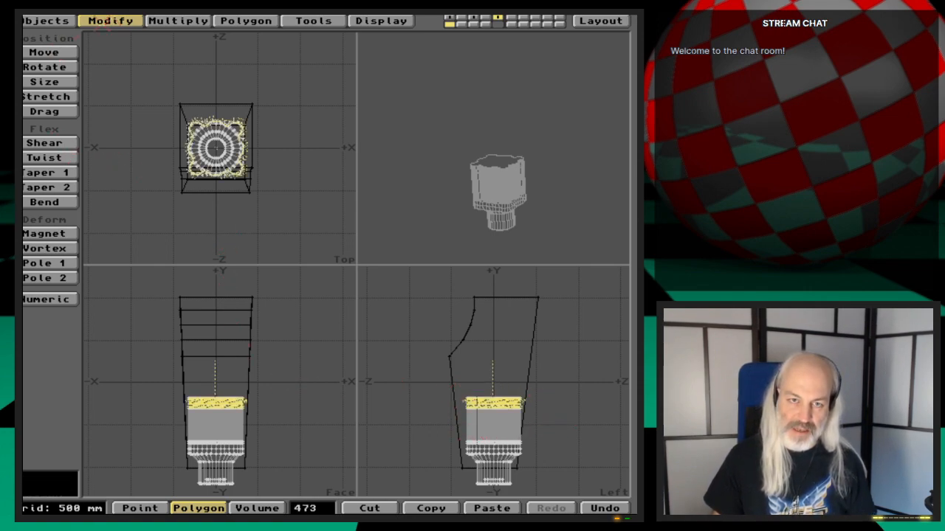
click(44, 81)
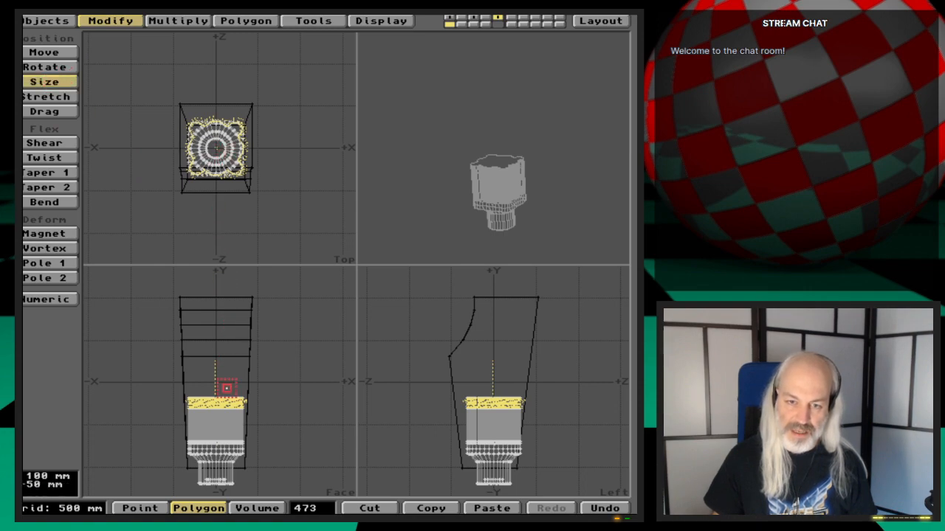
drag(215, 404, 229, 402)
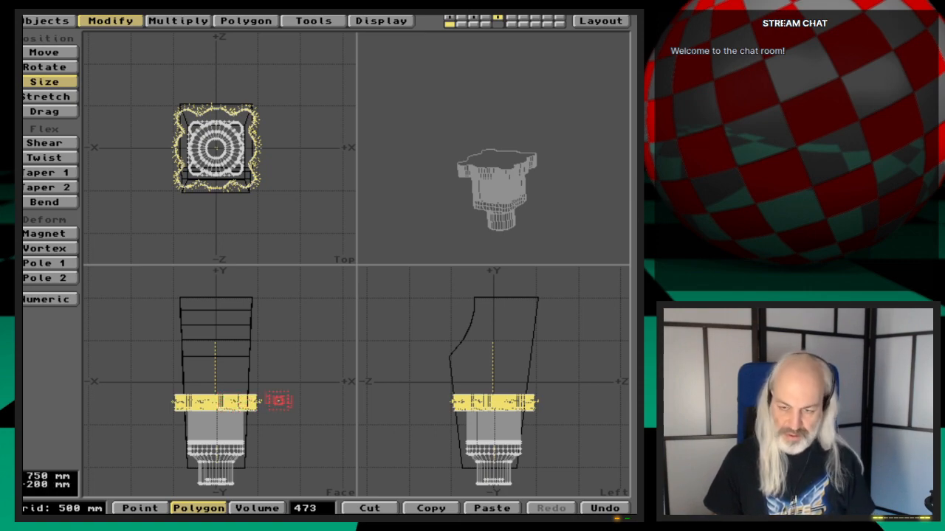
key(u)
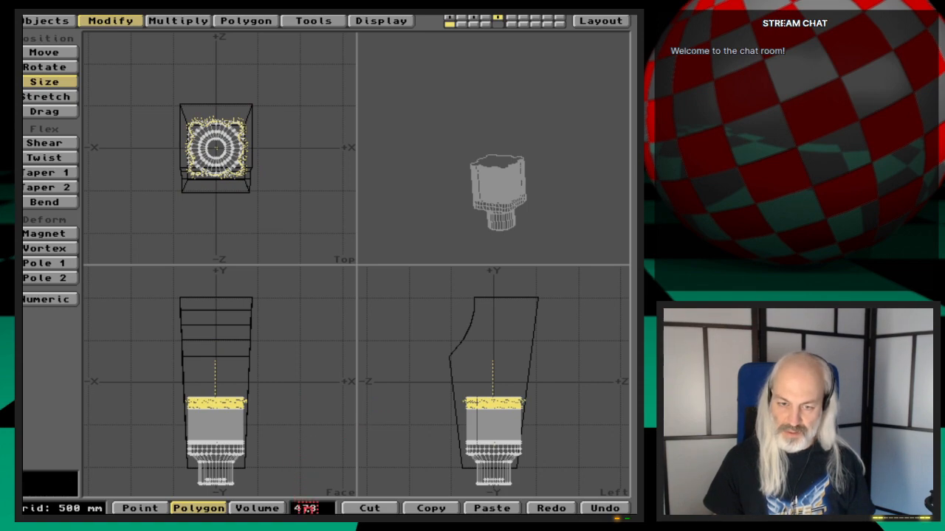
key(space)
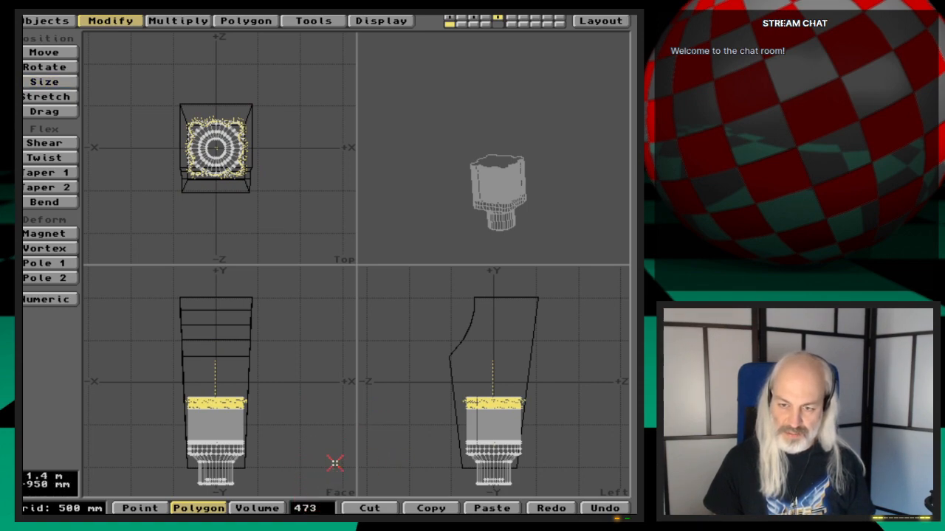
click(312, 507)
Select the points of the leg's top band and enlarge them with Size to match the reference leg's width
click(153, 510)
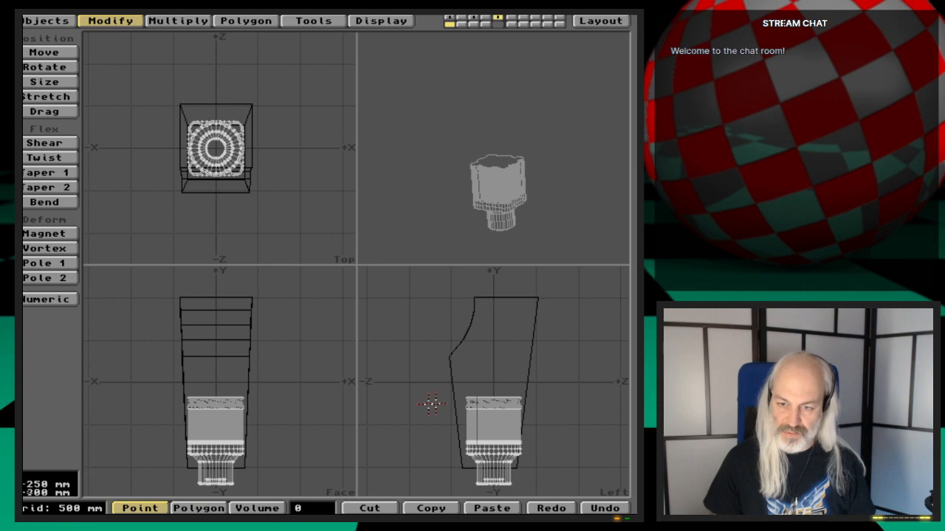
mouse_move(509, 382)
right_down()
mouse_move(443, 392)
mouse_move(502, 425)
mouse_move(539, 381)
right_up()
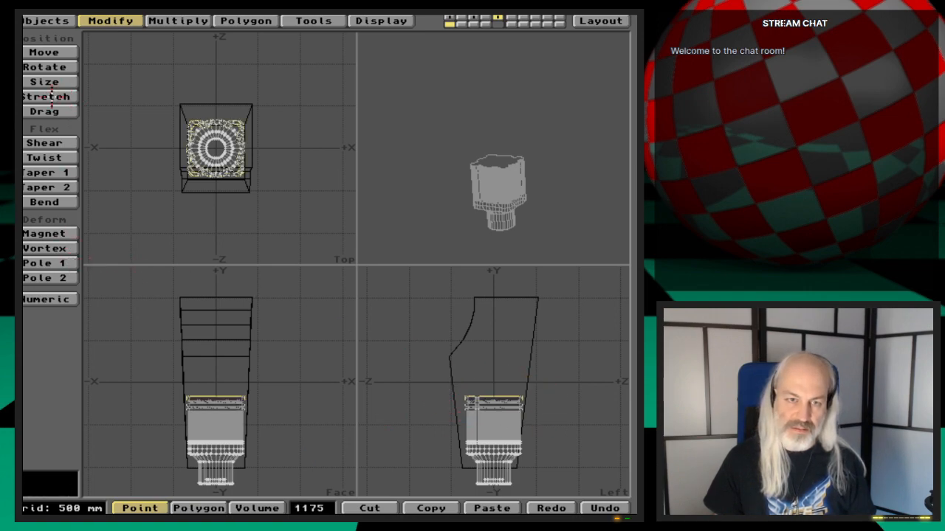
click(48, 81)
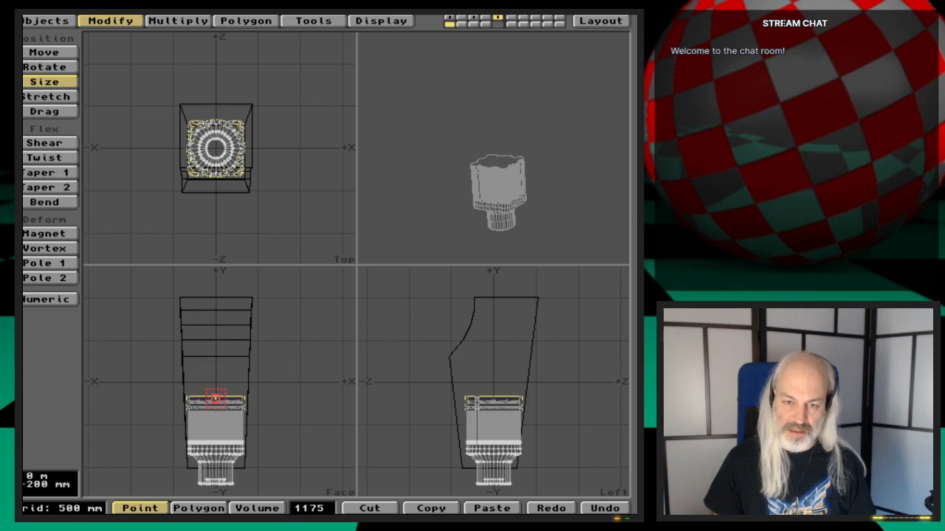
drag(216, 402, 240, 402)
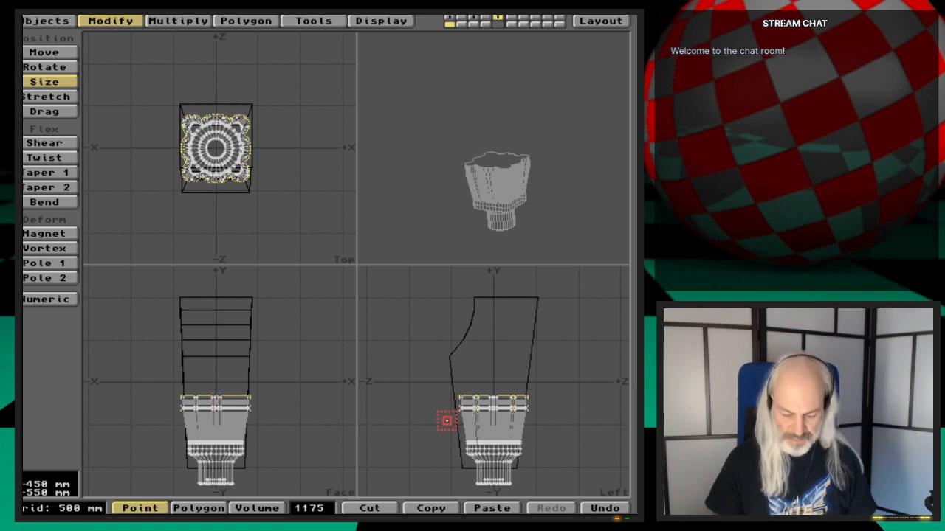
Examine the flared leg section up close from the top band down to the collar and back, and clear the point selection
key(period)
key(period)
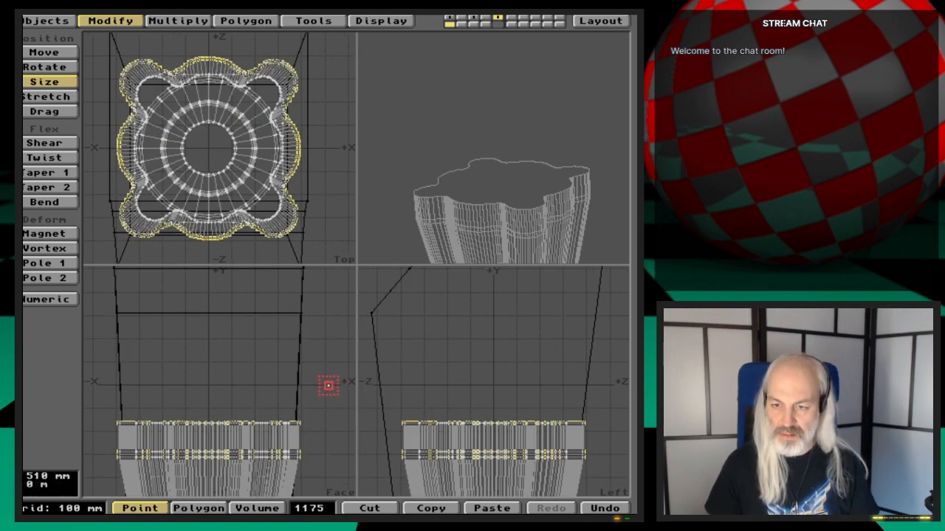
key(Down)
key(Down)
key(Down)
key(Down)
key(Down)
key(Down)
key(Down)
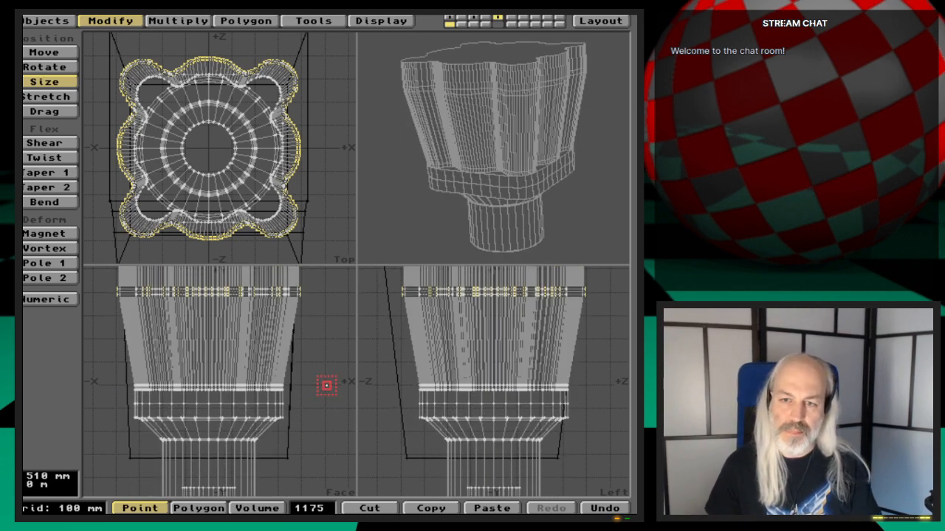
key(Up)
key(Up)
key(Up)
key(Up)
key(Up)
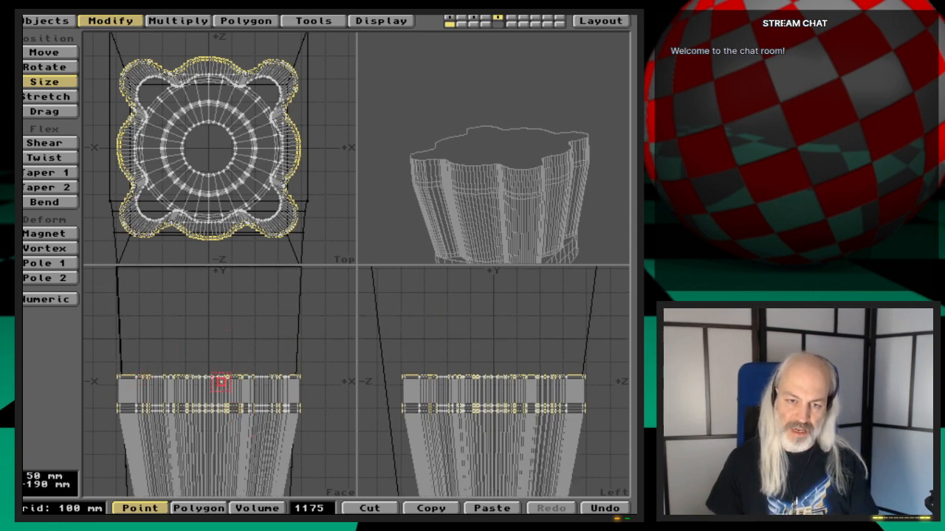
key(space)
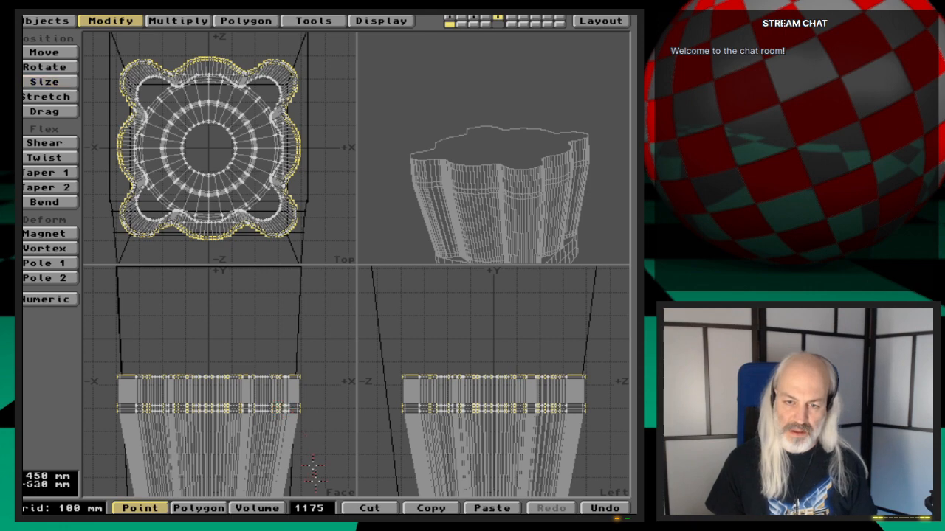
click(314, 508)
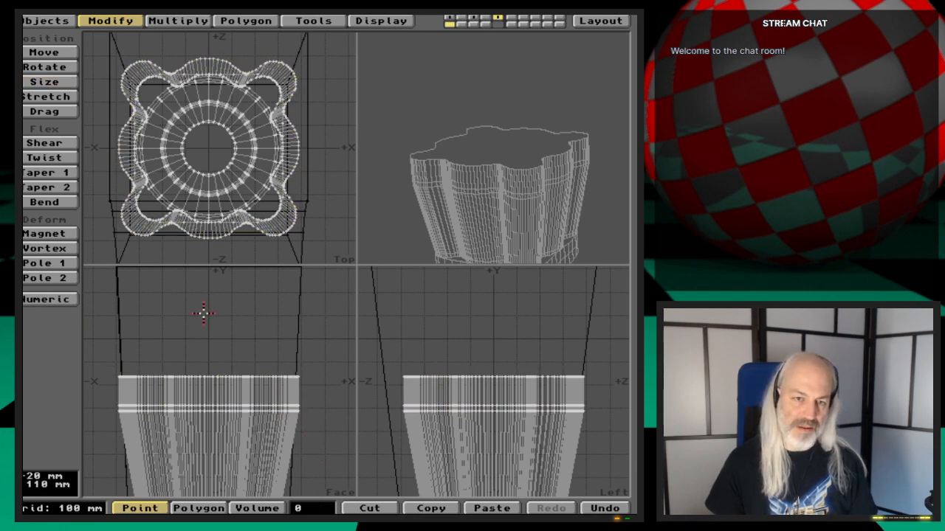
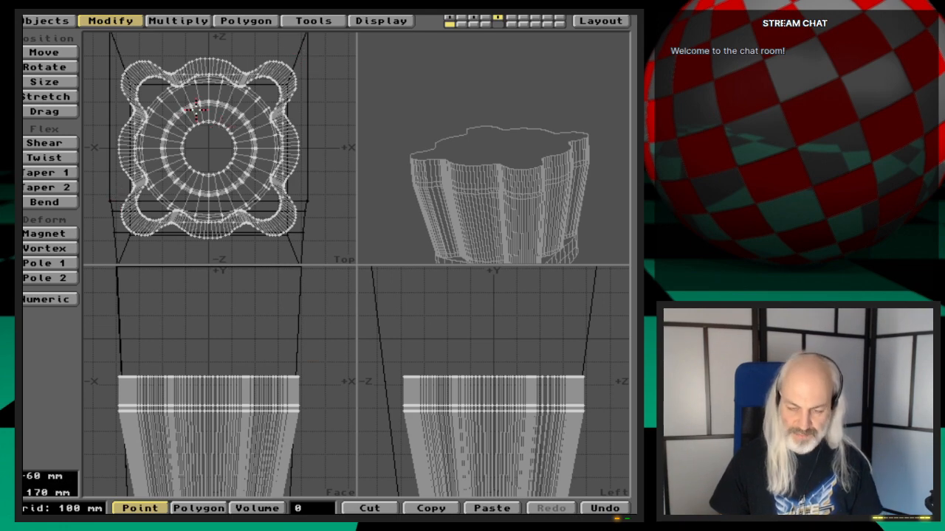
Transfer the complete leg from layer 5 to layer 2
key(comma)
key(comma)
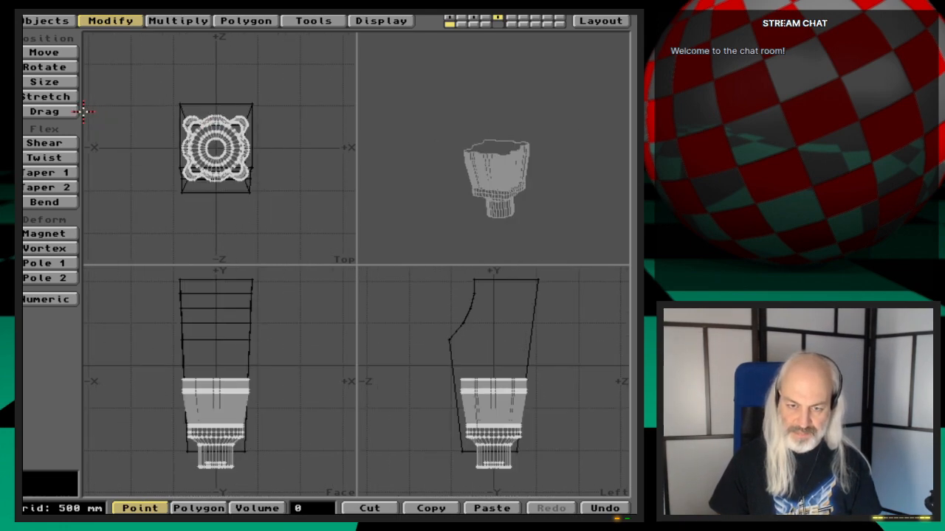
key(period)
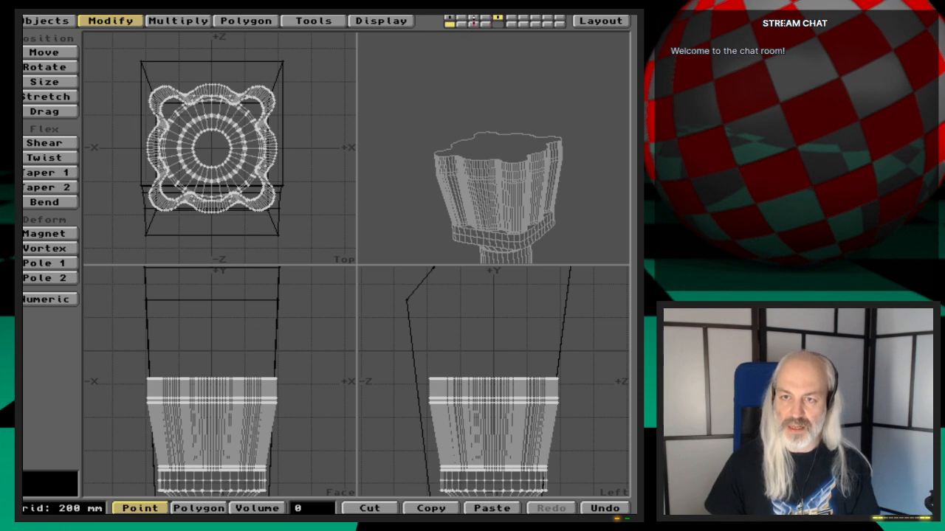
click(474, 19)
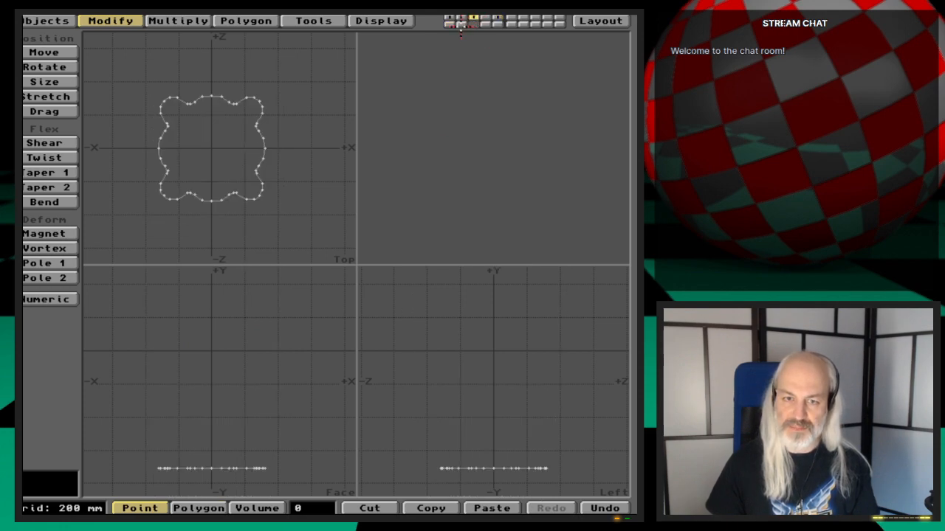
click(499, 20)
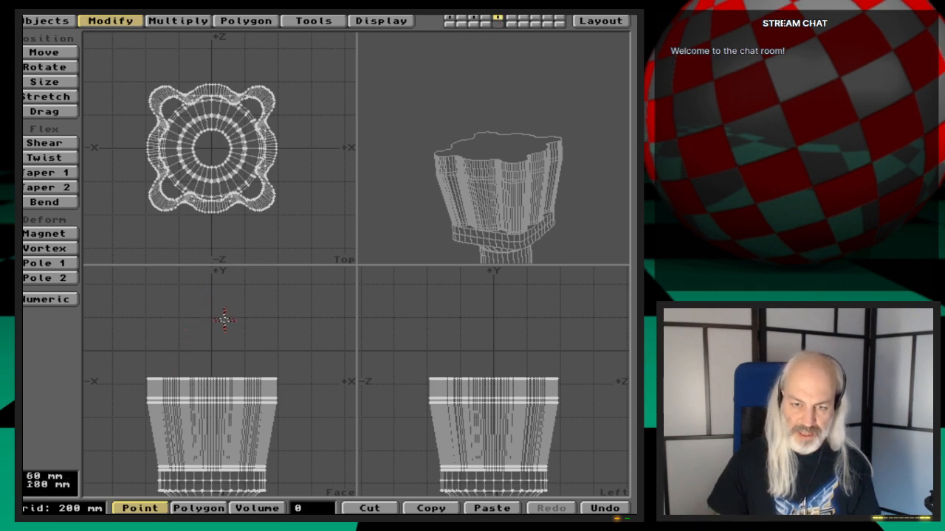
alt+drag(223, 318, 224, 364)
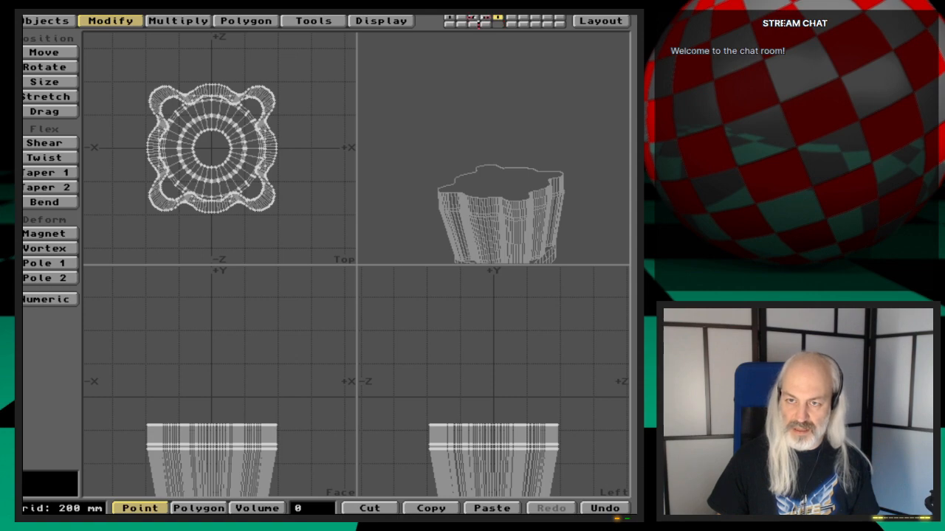
key(x)
click(462, 17)
key(v)
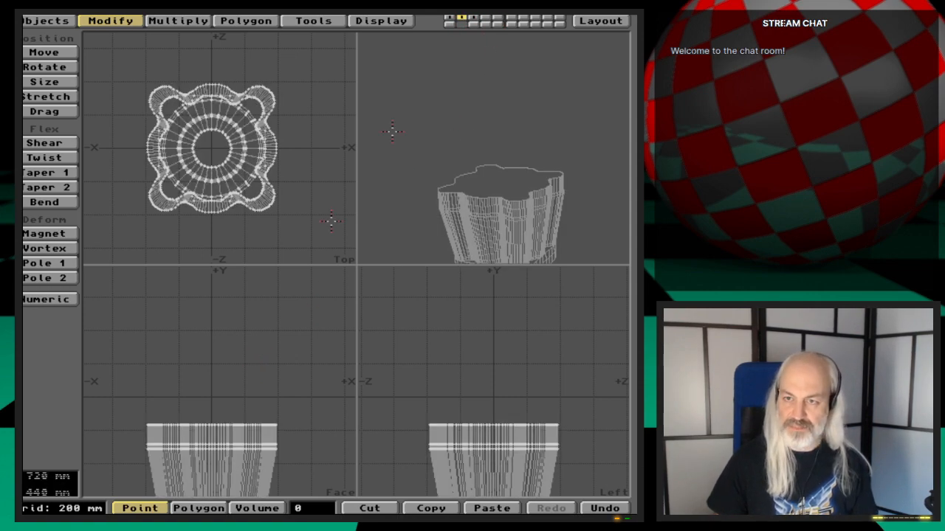
With layer 2 as background, raise the wavy outline in layer 3 above the leg, and delete the outline
click(448, 18)
click(473, 18)
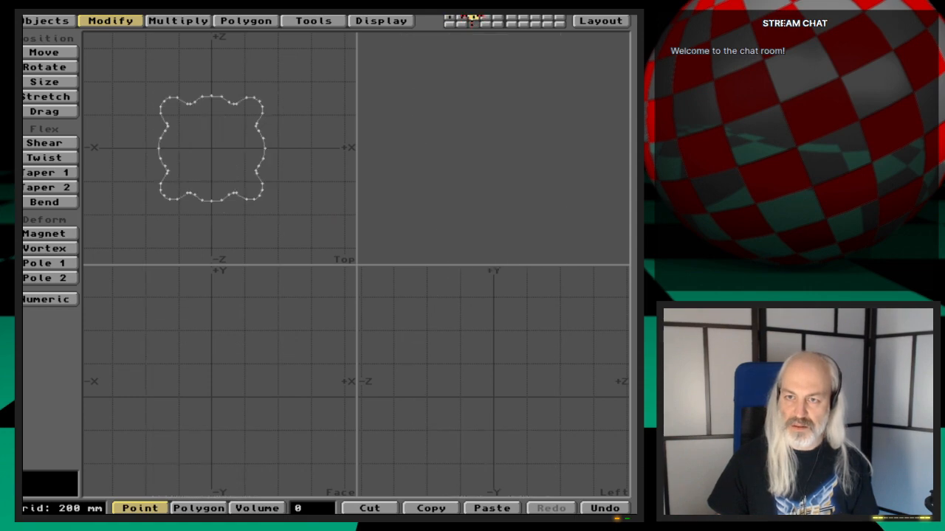
click(463, 24)
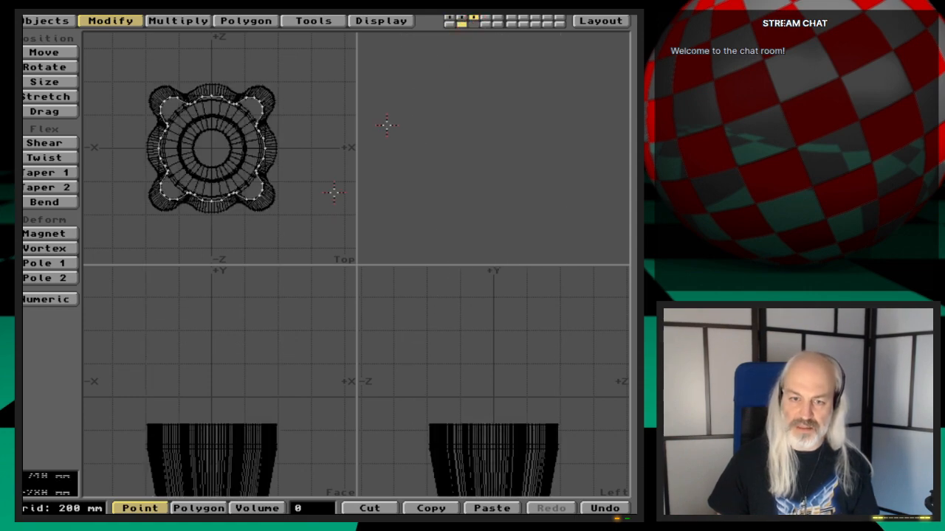
key(t)
drag(238, 474, 240, 443)
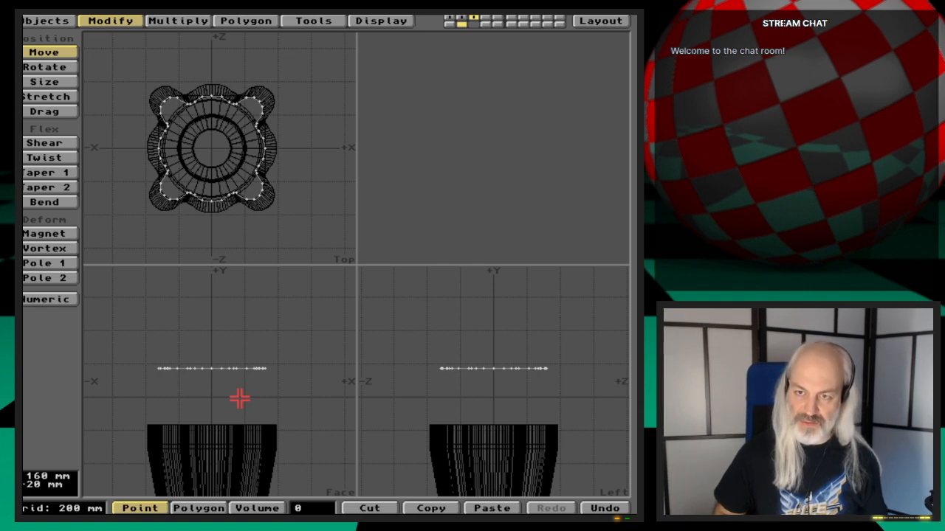
key(slash)
key(comma)
key(comma)
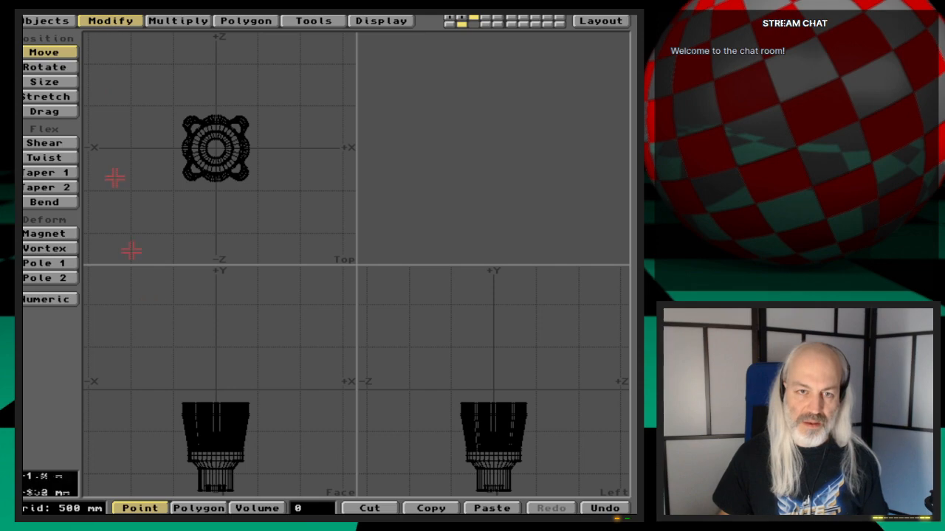
Select the polygons of the leg's top band in layer 2, hide everything else and clear the selection
click(65, 21)
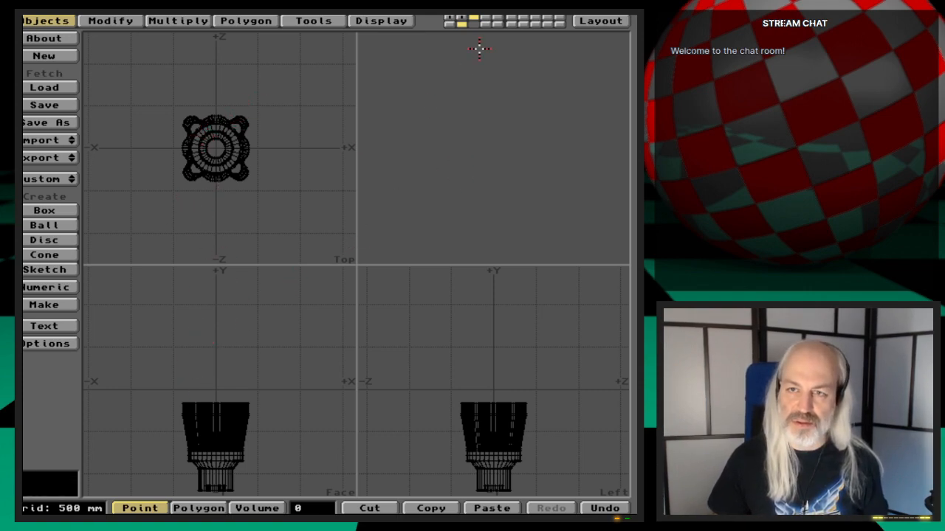
click(460, 20)
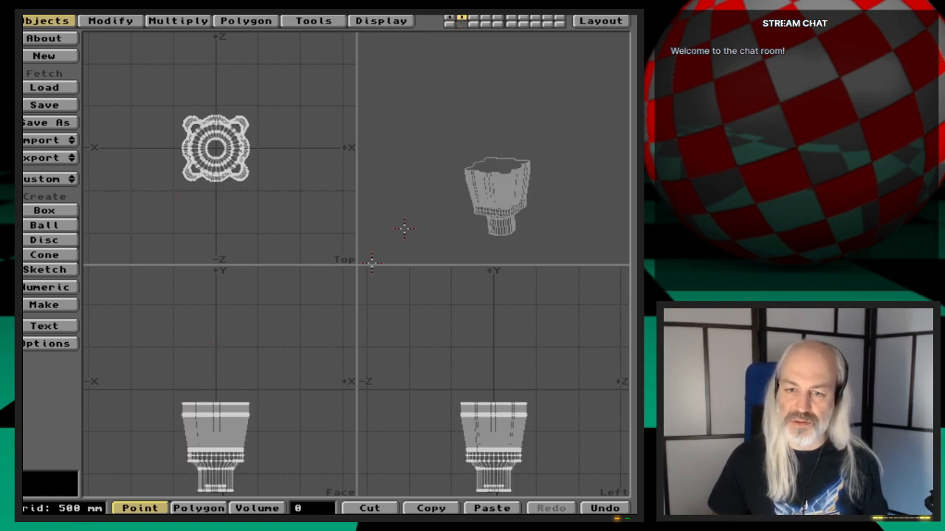
key(space)
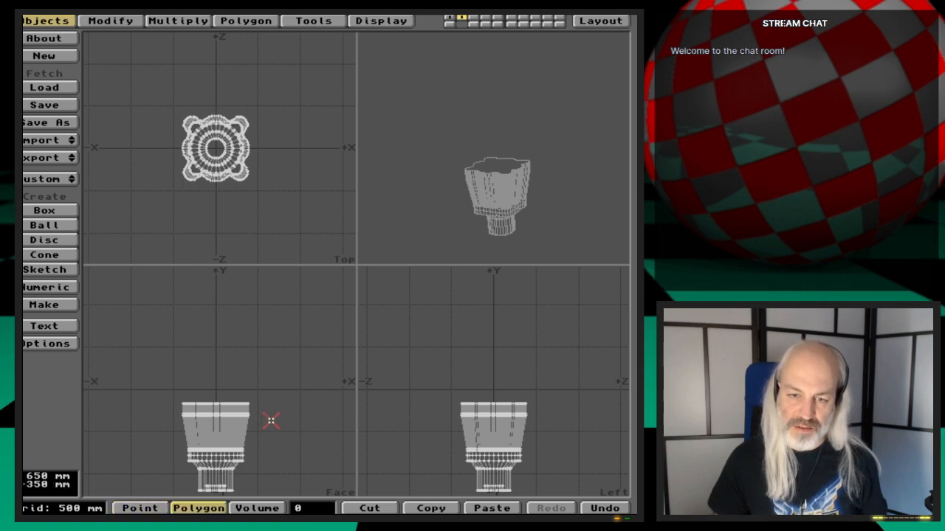
mouse_move(272, 421)
right_down()
mouse_move(148, 422)
mouse_move(273, 397)
mouse_move(272, 422)
right_up()
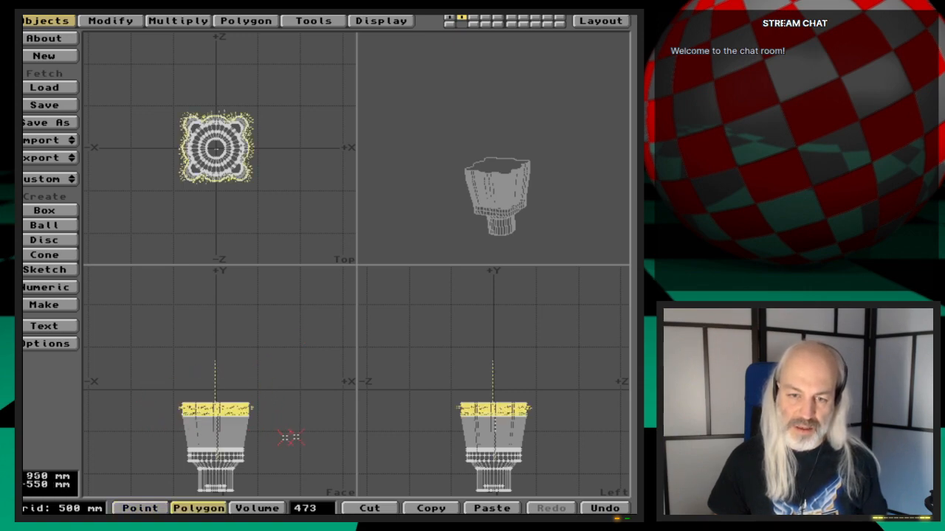
key(equal)
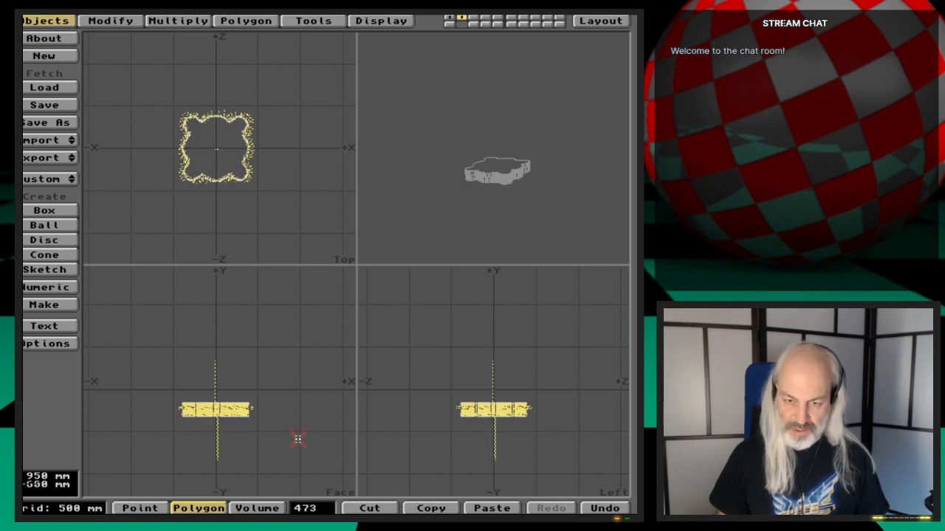
click(304, 506)
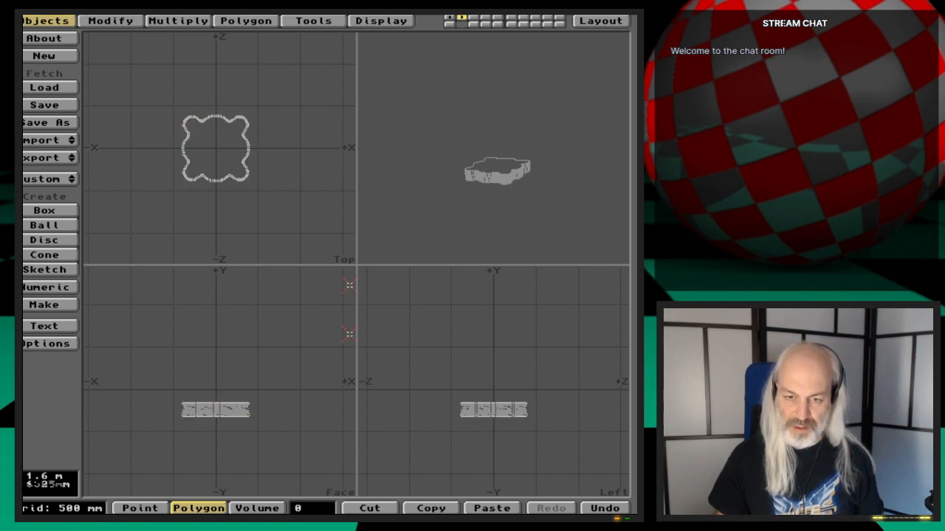
In layer 3 with layer 2 as background, draw a flat disc about 400 by 350 mm over the band outline in the top view
click(474, 18)
click(460, 24)
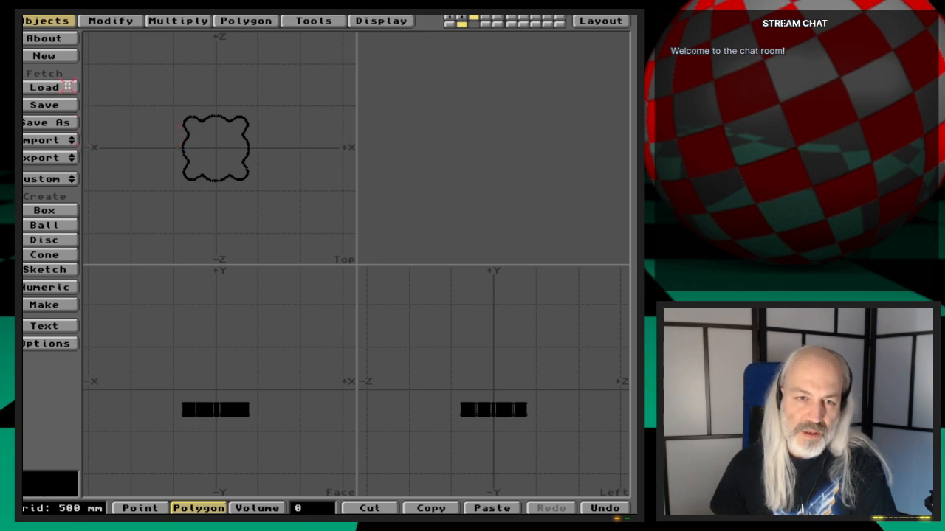
click(55, 237)
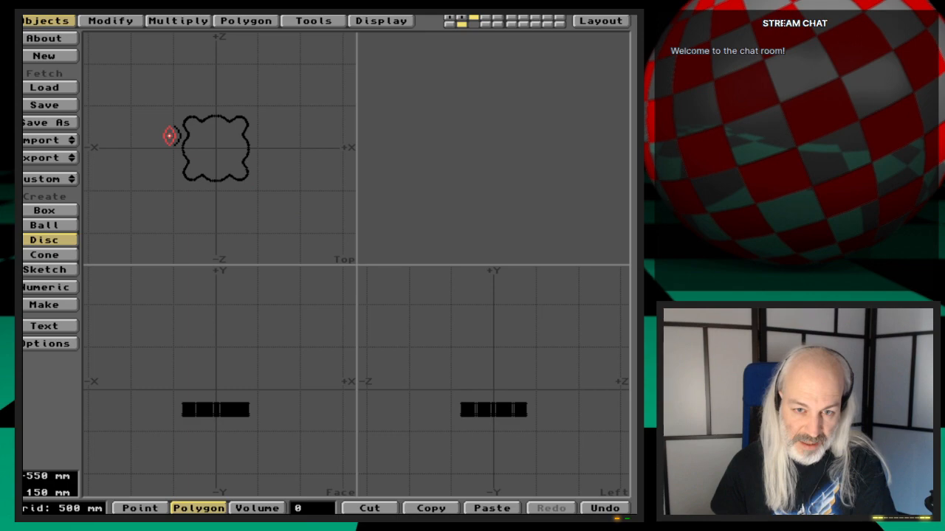
drag(186, 140, 217, 163)
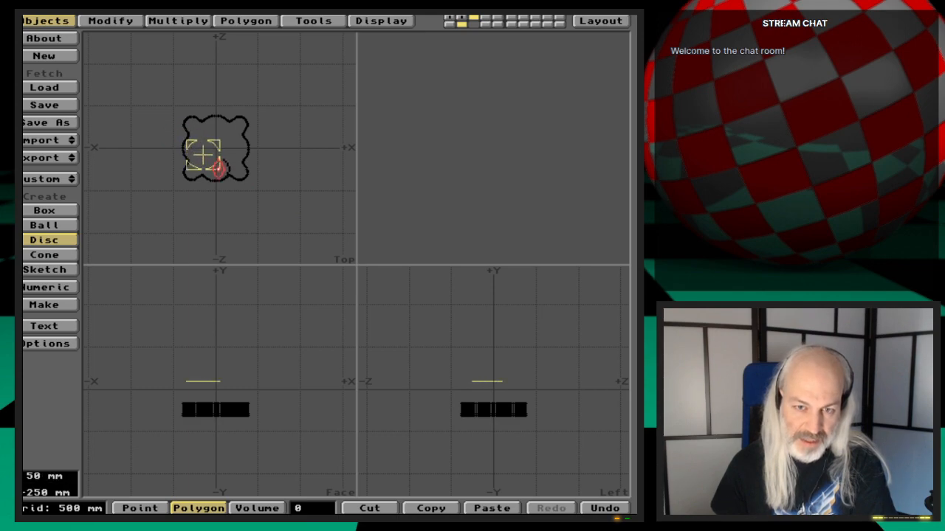
Set the disc to 8 sides along the Y axis and make it
text(n)
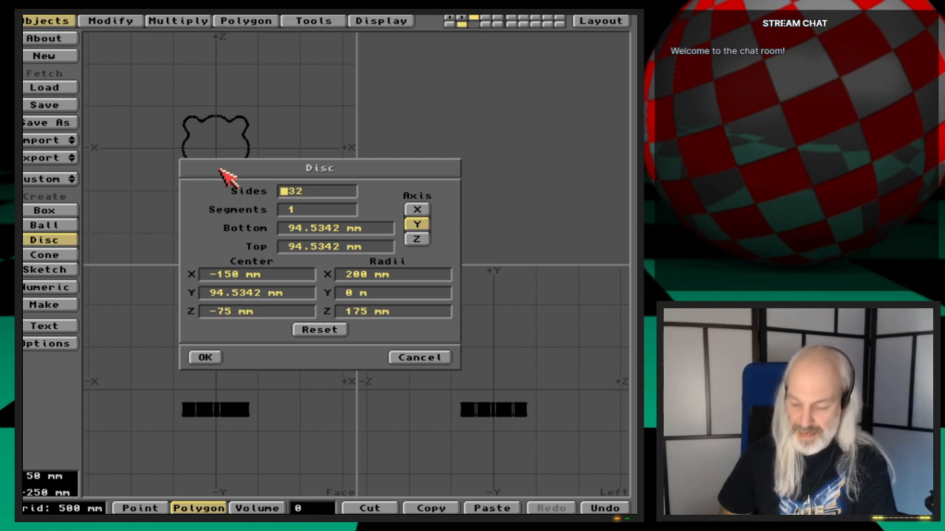
text(8)
key(Tab)
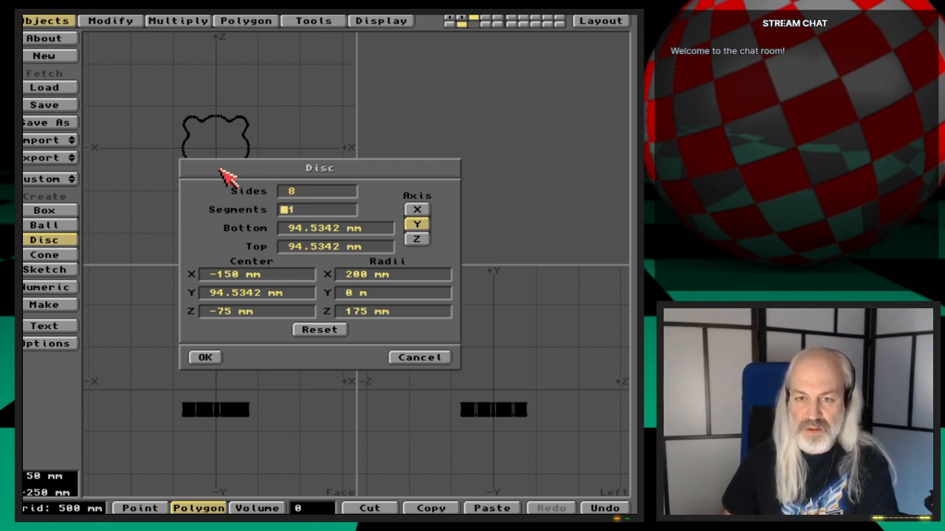
click(208, 357)
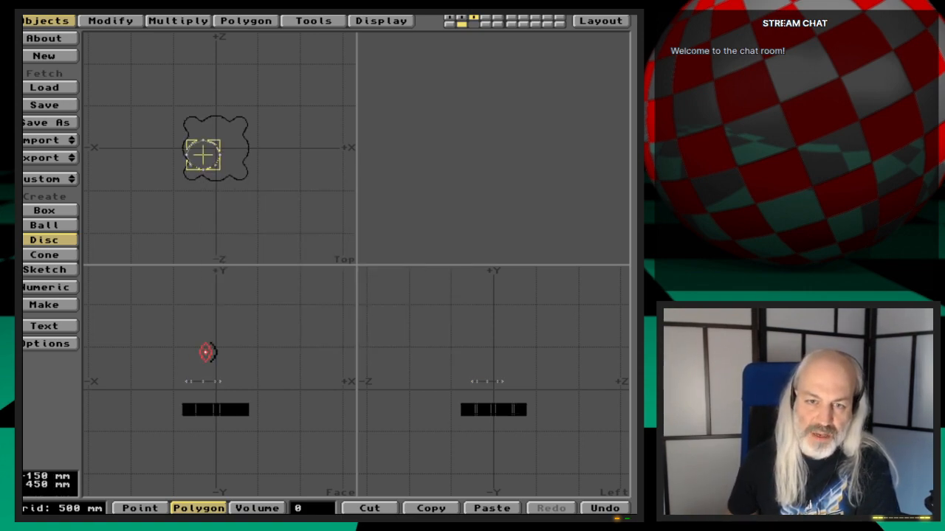
key(period)
key(period)
key(period)
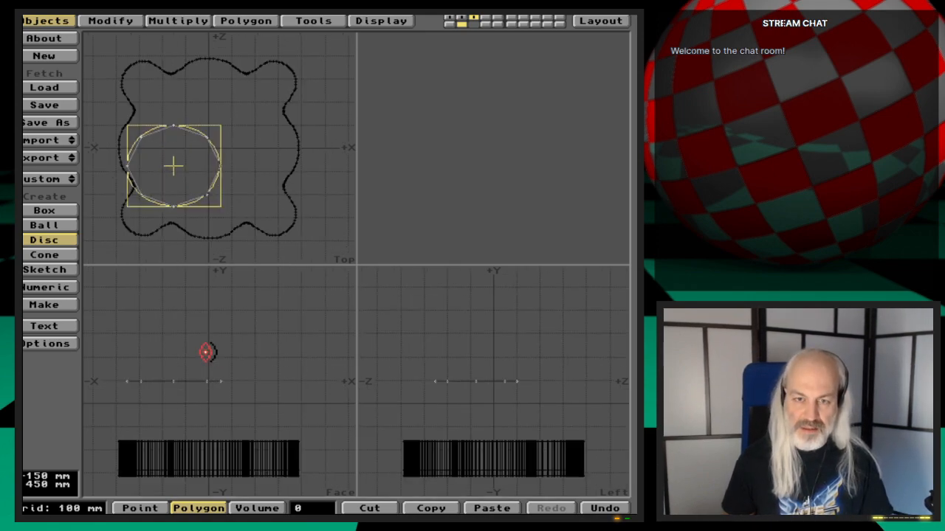
key(comma)
key(Return)
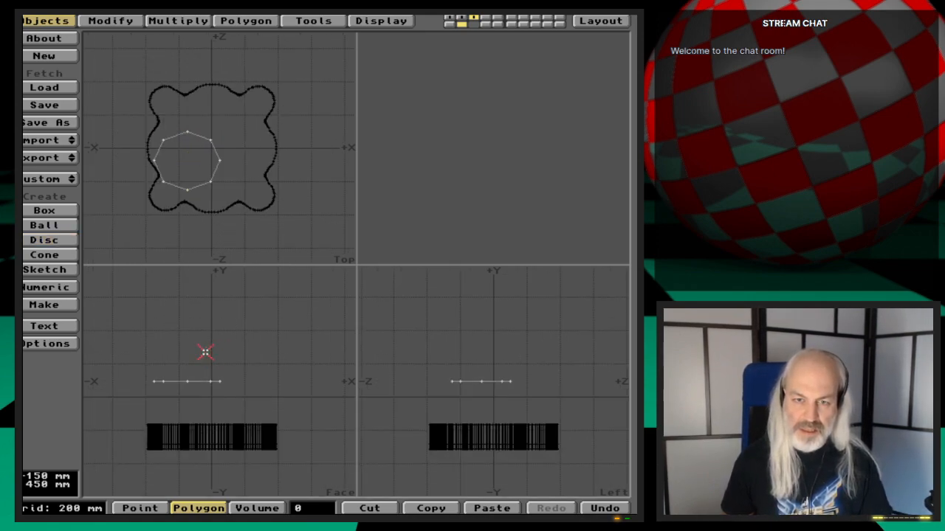
key(period)
key(comma)
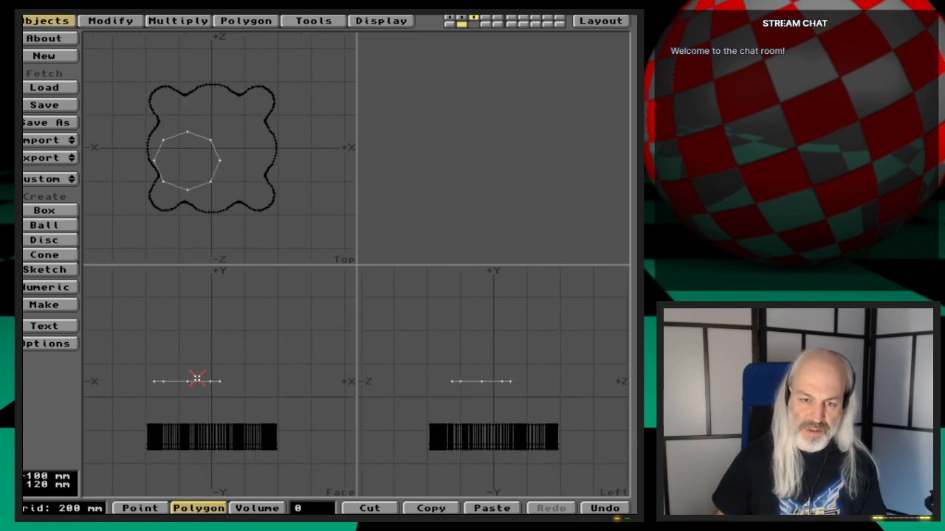
Select the eight-sided disc in layer 3 and try to bevel it with an inset of -200 mm and a shift of 200 mm
click(197, 380)
key(b)
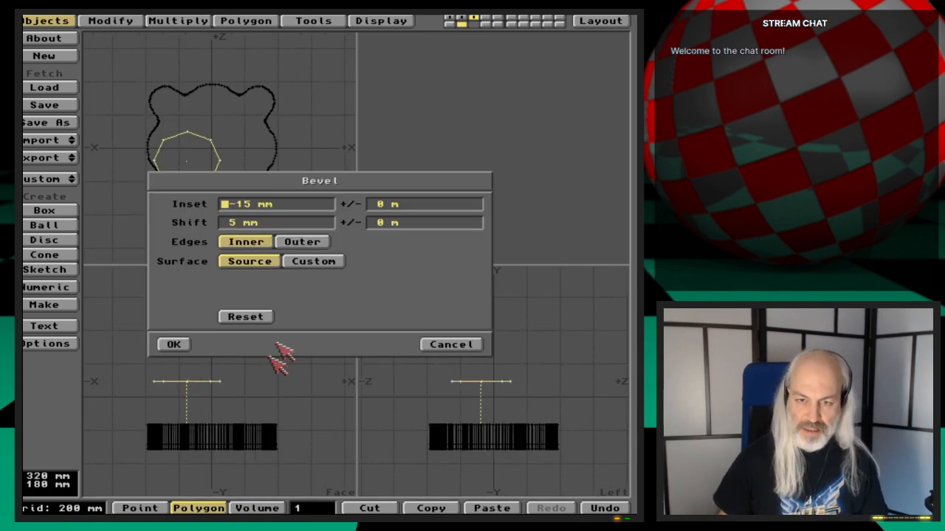
key(Delete)
key(Delete)
key(Delete)
key(Delete)
key(Delete)
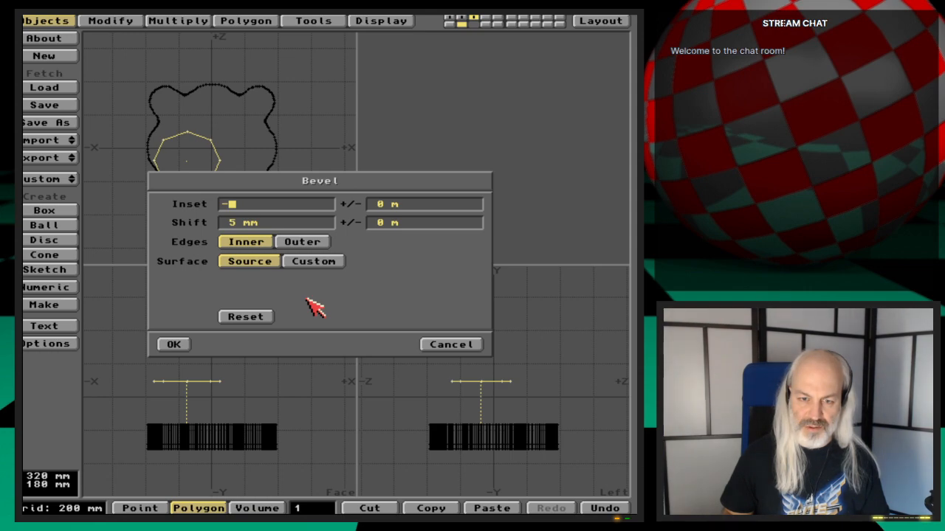
text(-200)
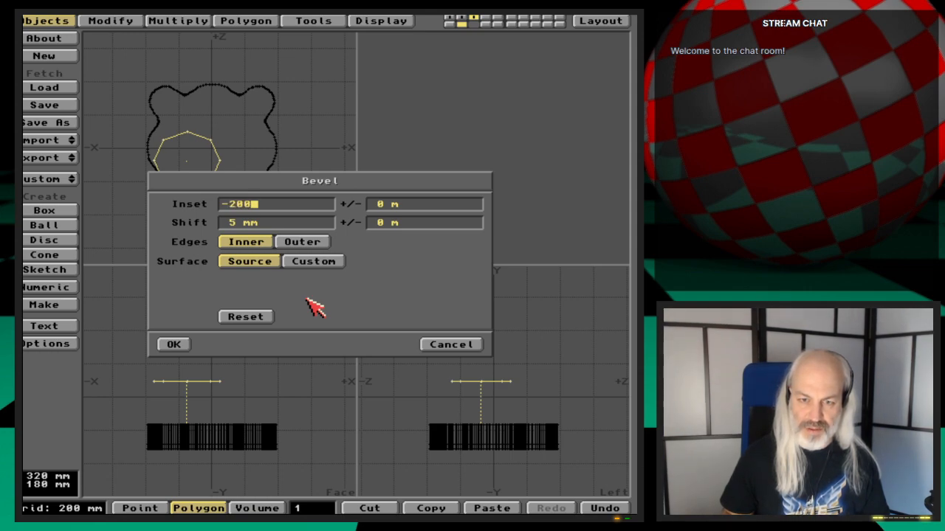
key(Tab)
key(Tab)
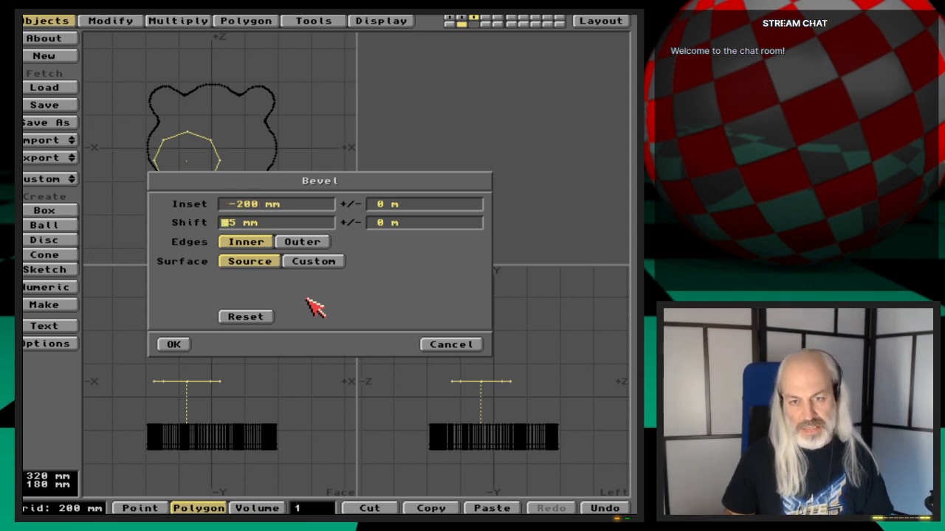
key(Delete)
key(Delete)
key(Delete)
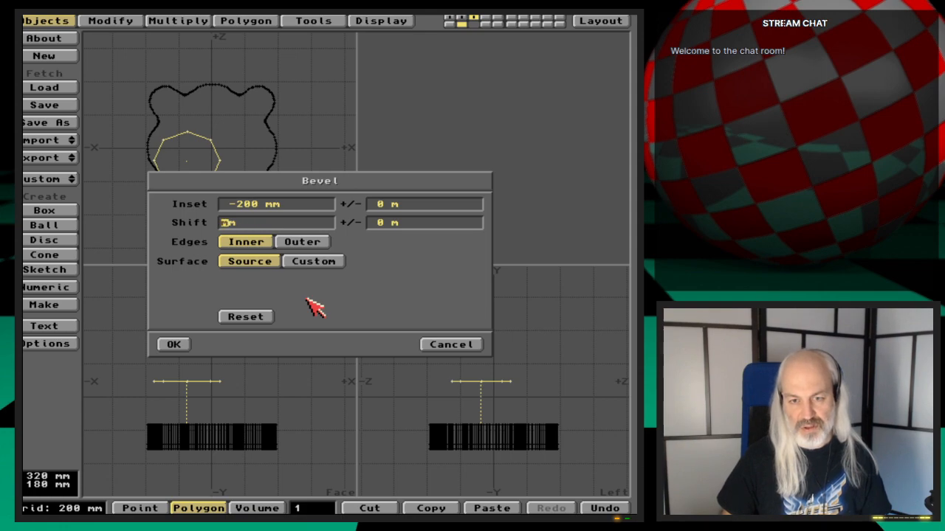
text(-)
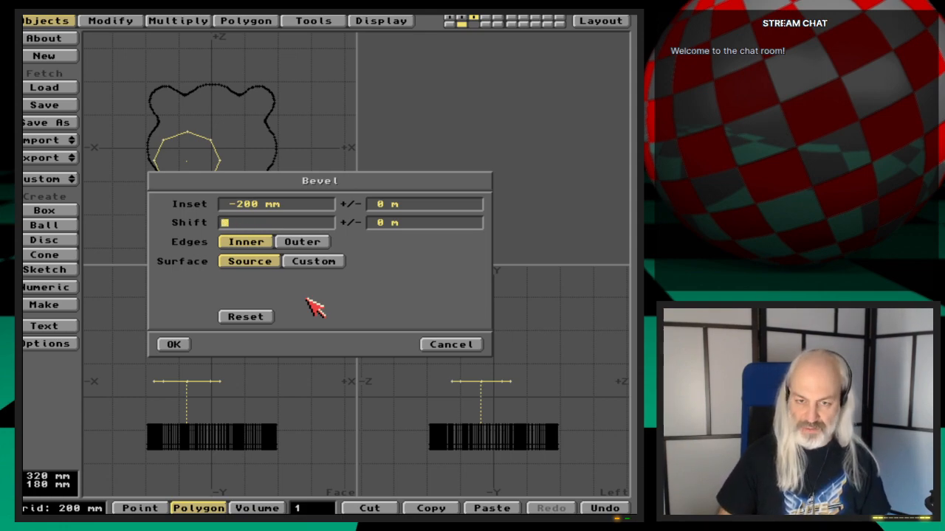
text(200mm)
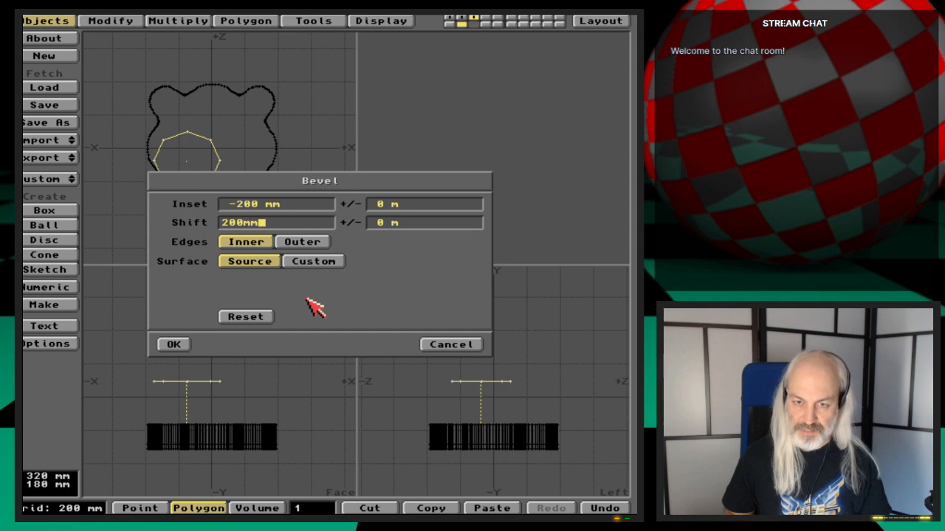
key(Return)
key(Return)
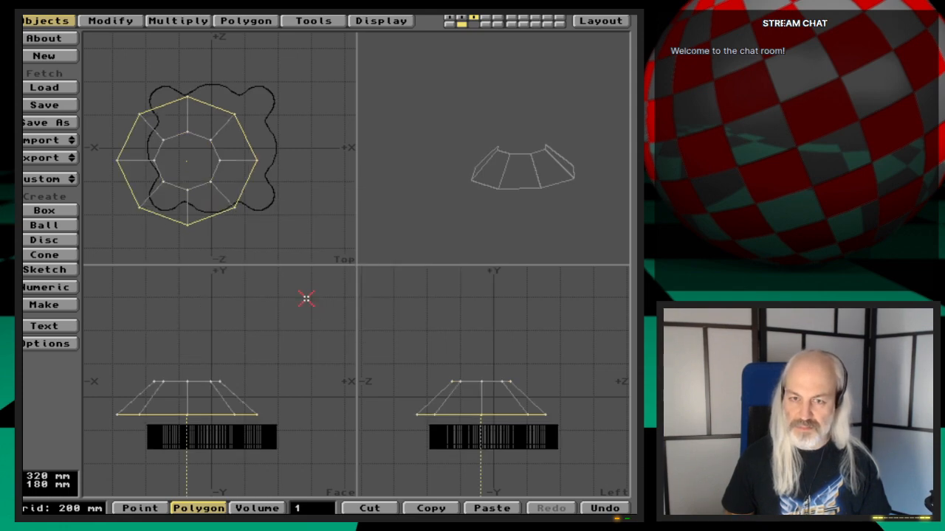
Undo the bevel and flip the disc polygon so that it faces upward
drag(443, 197, 493, 167)
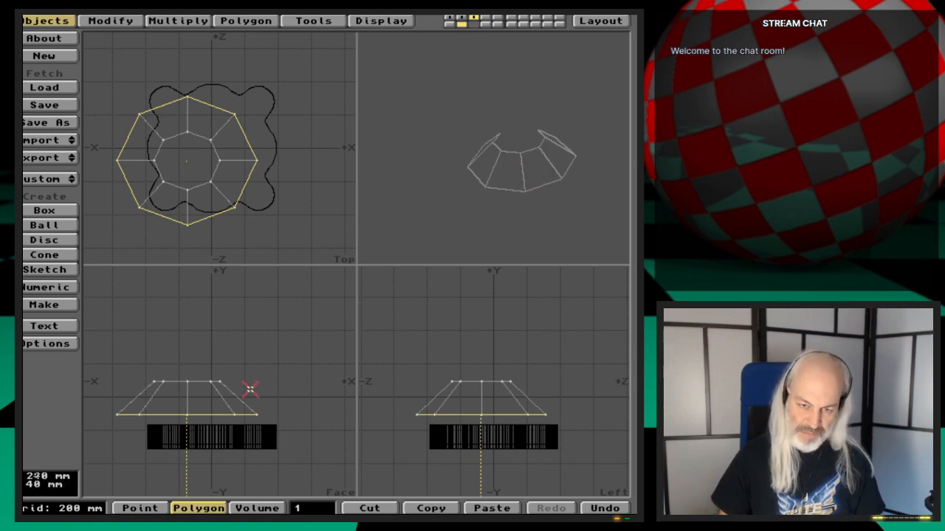
key(u)
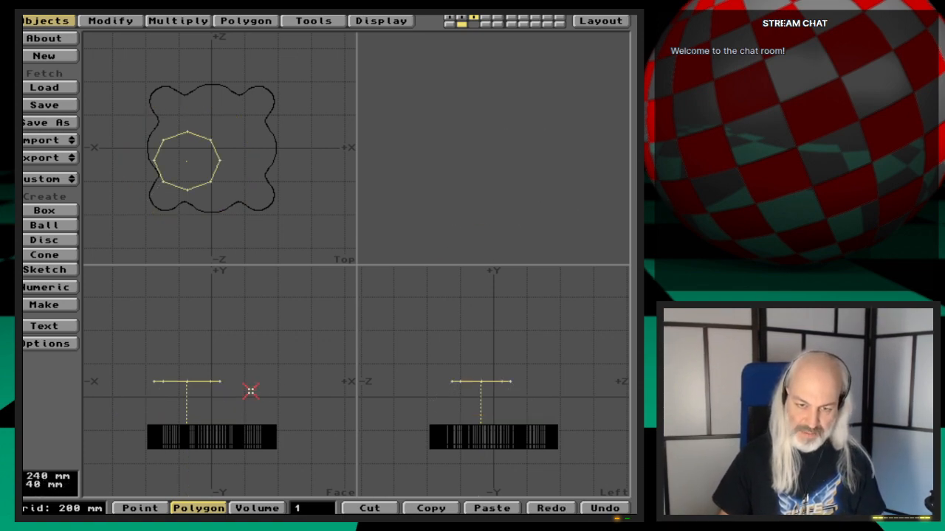
key(f)
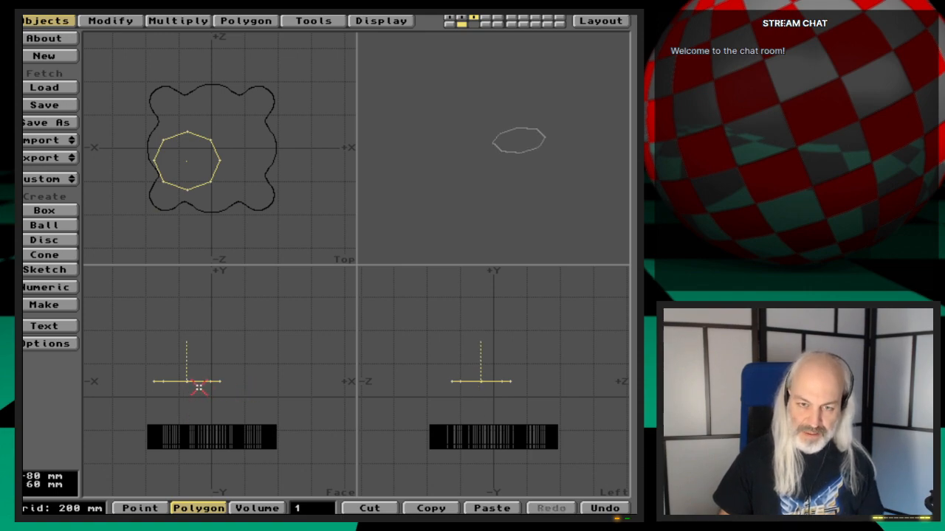
Try to bevel the flipped disc by -200 mm inset and 200 mm shift, inspect the shape in perspective, and undo it
key(b)
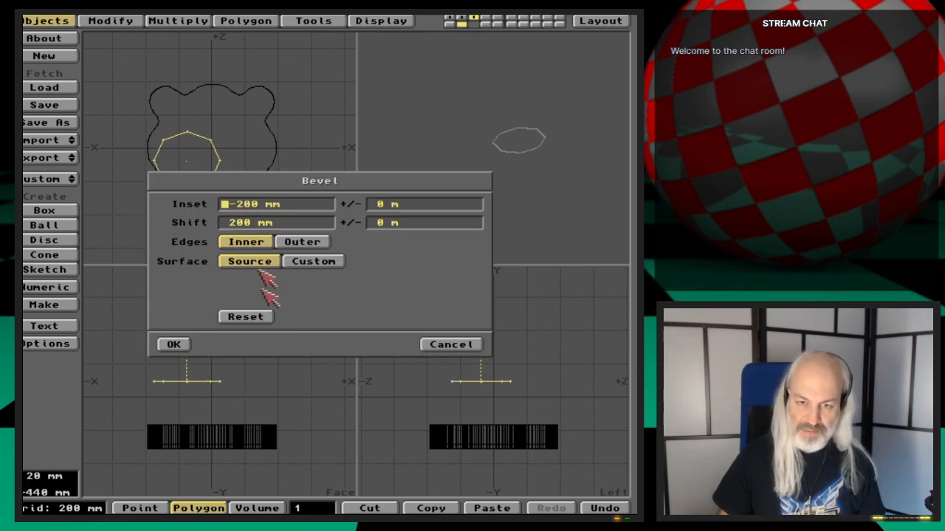
click(188, 349)
drag(500, 175, 532, 169)
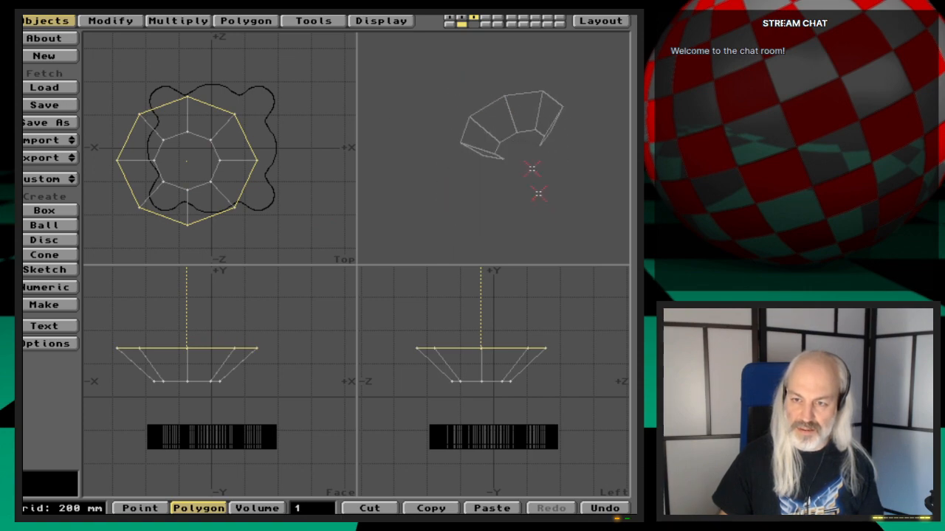
drag(531, 131, 364, 310)
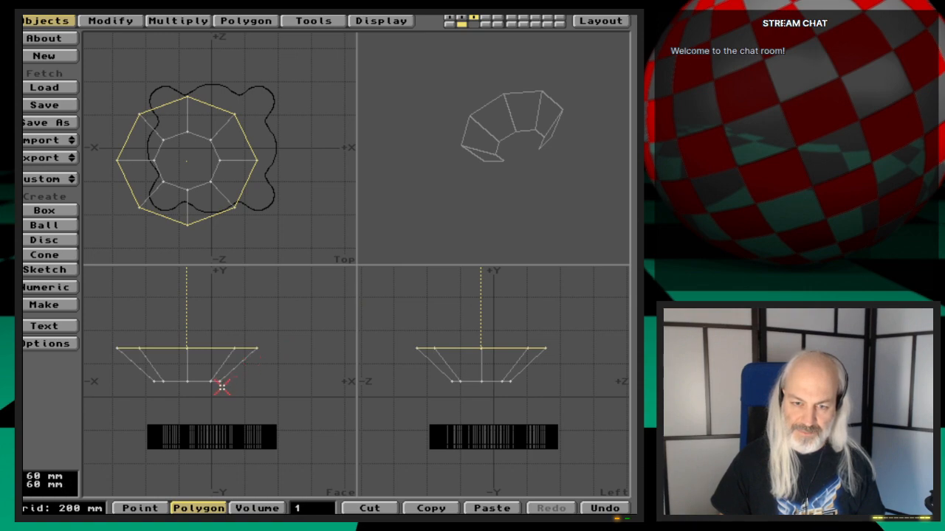
key(u)
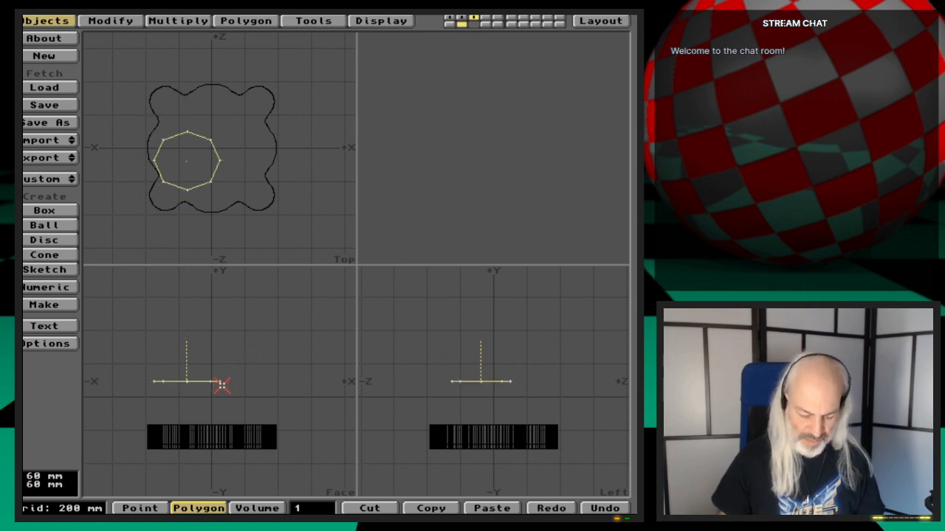
Bevel the upward-facing disc with an inset of -150 mm and a shift of 200 mm
key(b)
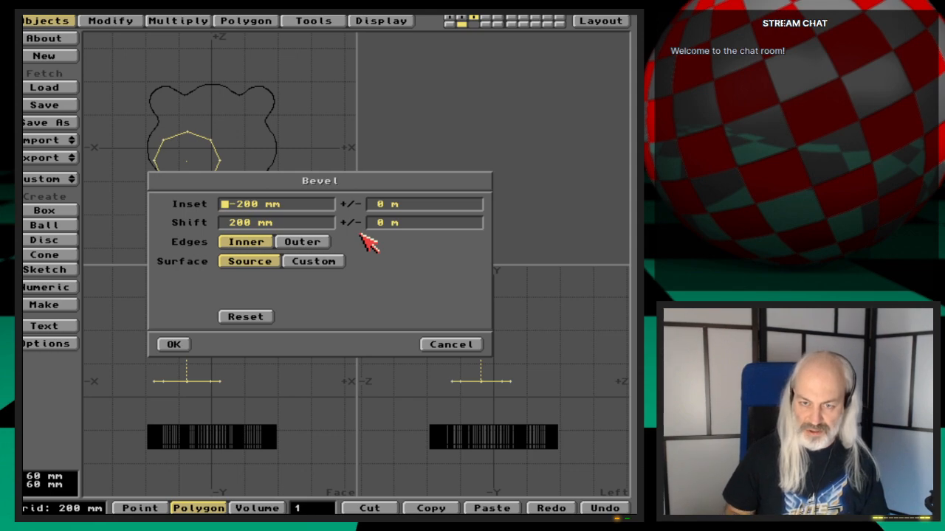
key(Delete)
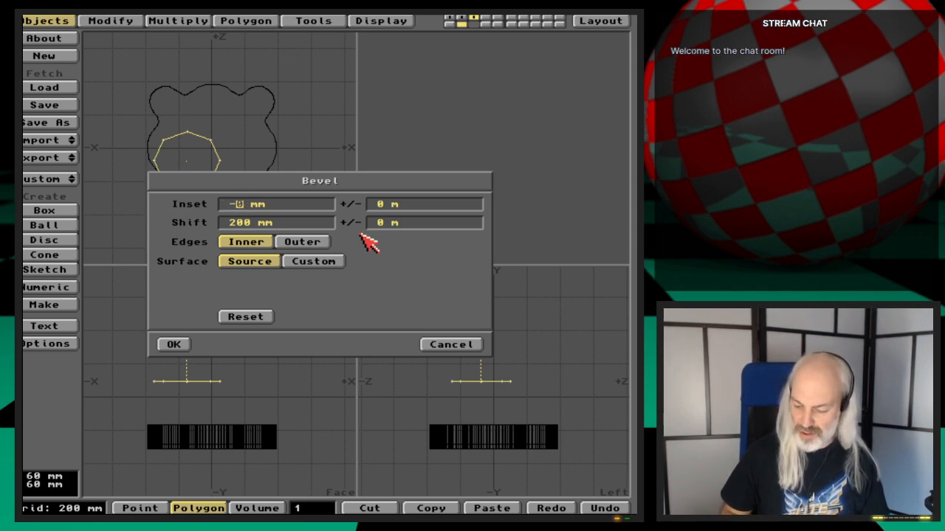
text(15)
key(Tab)
key(Return)
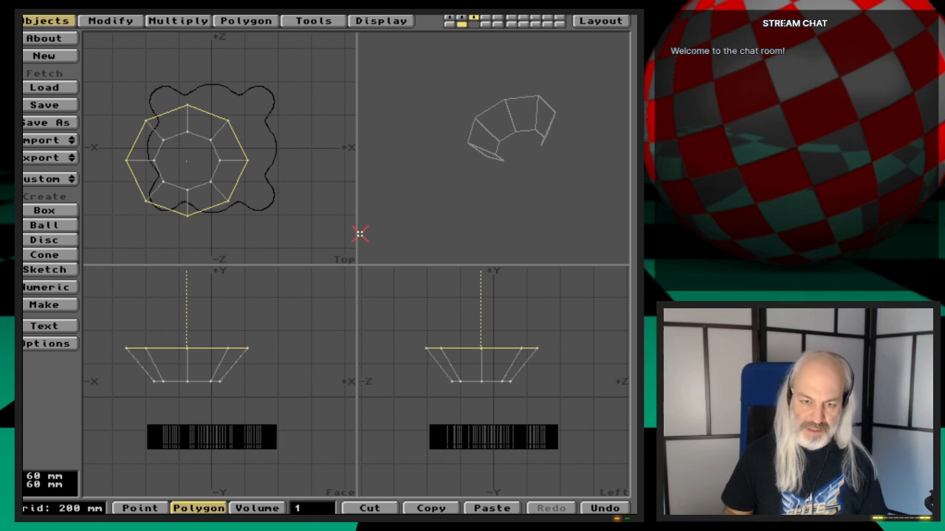
Bevel the raised eight-sided face again with an inset of -50 mm and a shift of 300 mm
key(b)
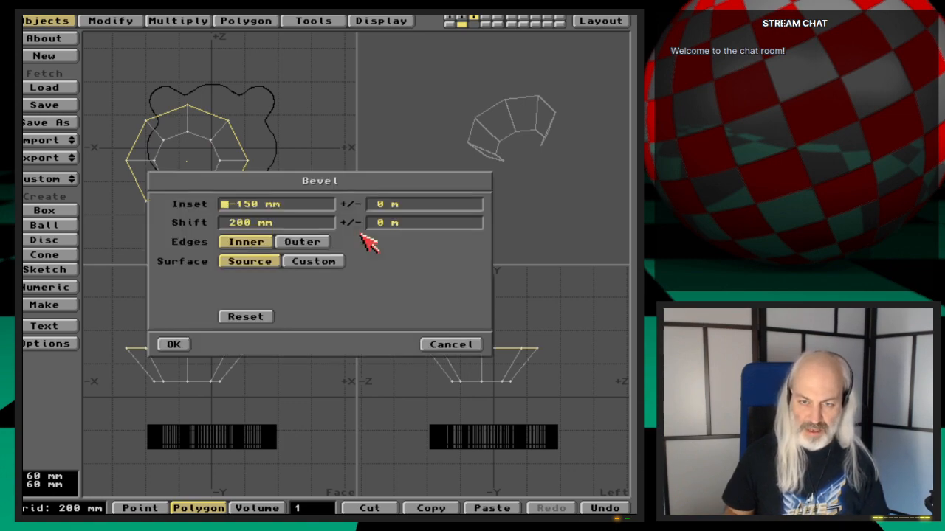
key(Tab)
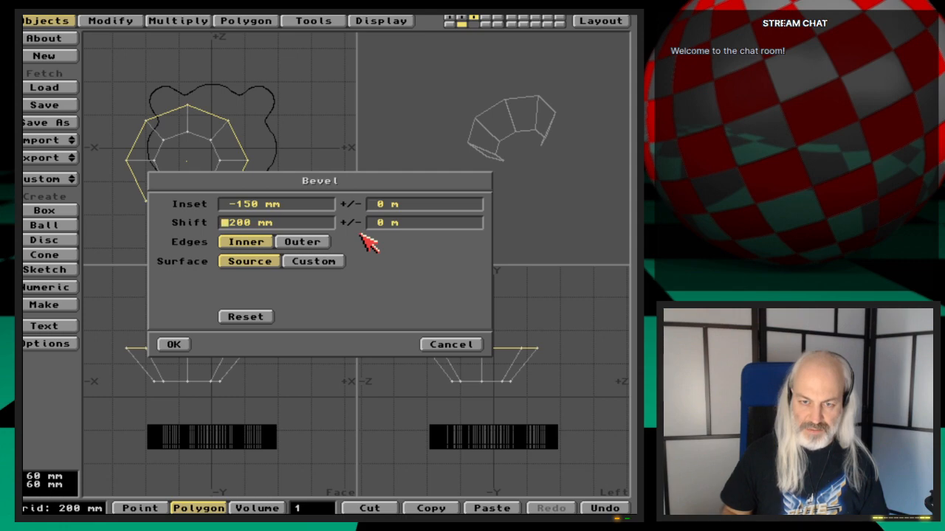
click(240, 205)
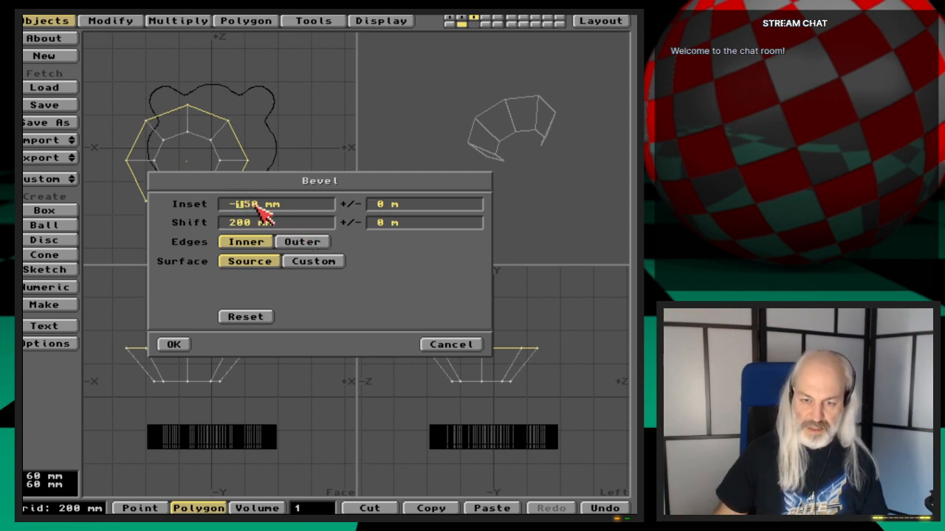
key(Delete)
key(Tab)
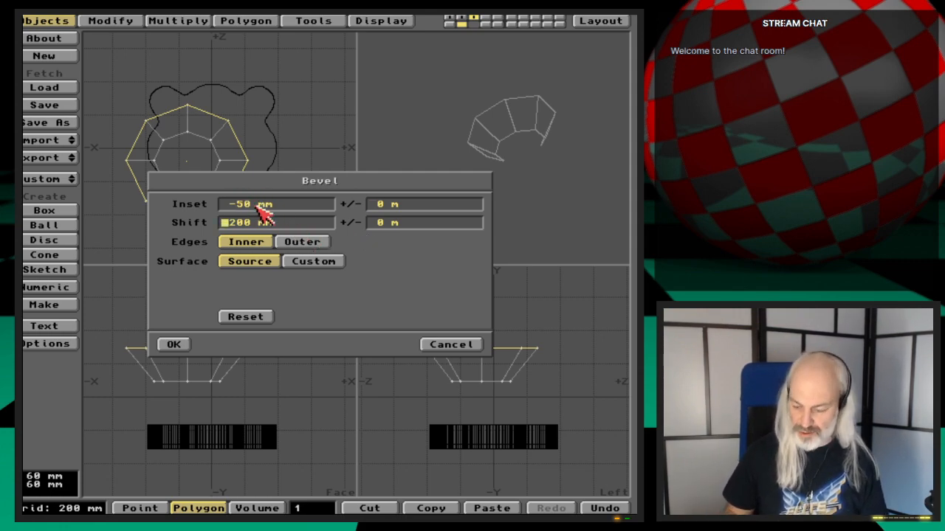
key(Delete)
text(3)
key(Tab)
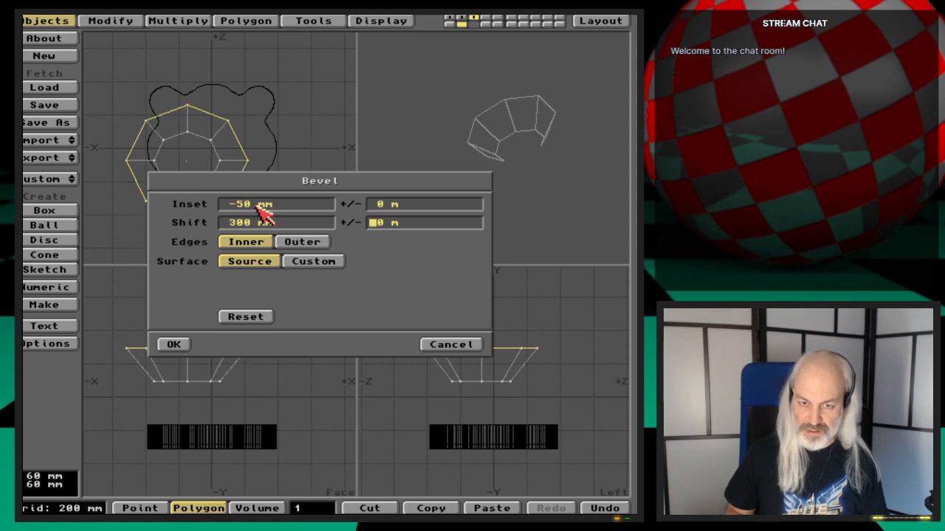
key(Return)
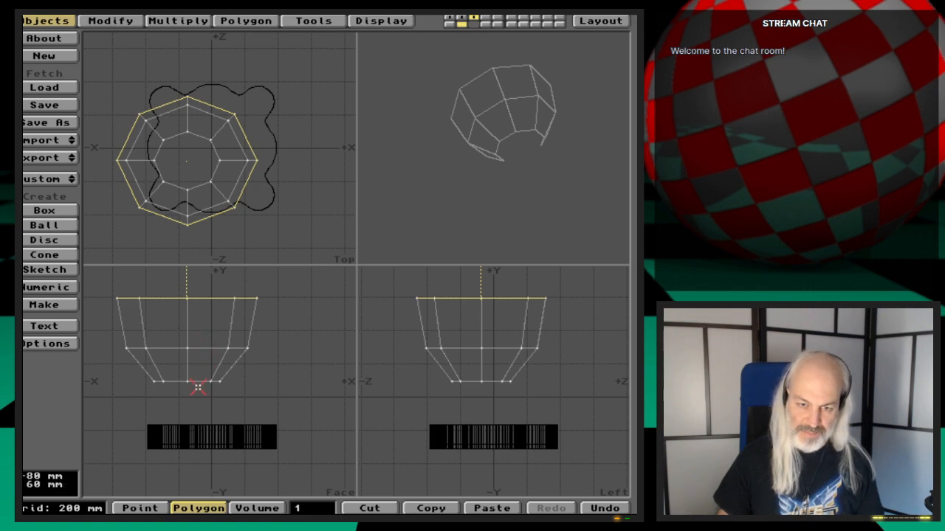
Clear the selection, pick the eight points around the shape's open lower end in order, and make a closing polygon from them
click(313, 506)
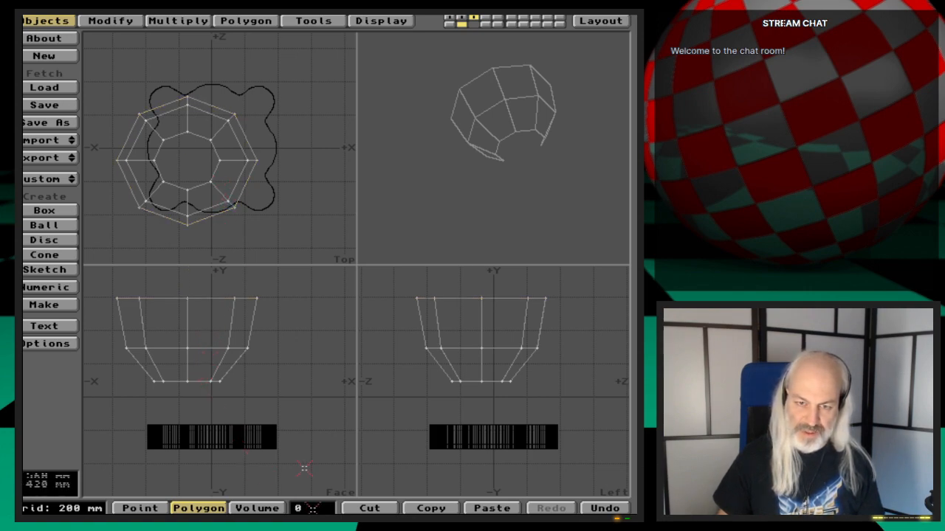
click(209, 182)
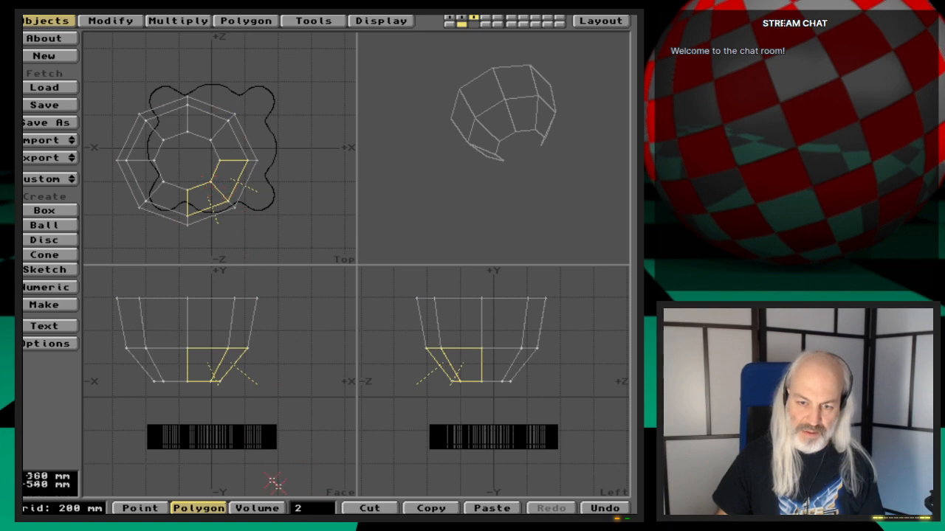
click(297, 508)
key(space)
key(space)
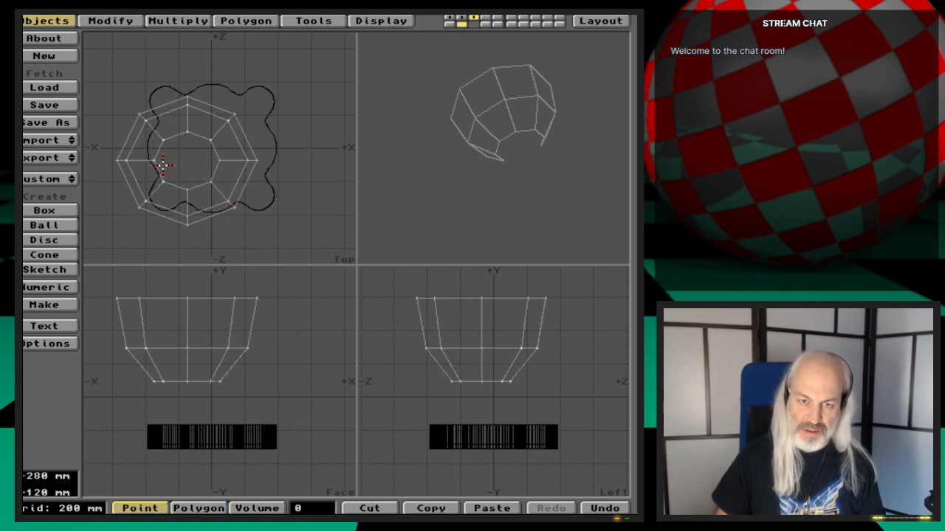
drag(157, 162, 163, 138)
mouse_move(191, 132)
mouse_down()
mouse_move(212, 138)
mouse_move(216, 177)
mouse_move(162, 182)
mouse_up()
key(p)
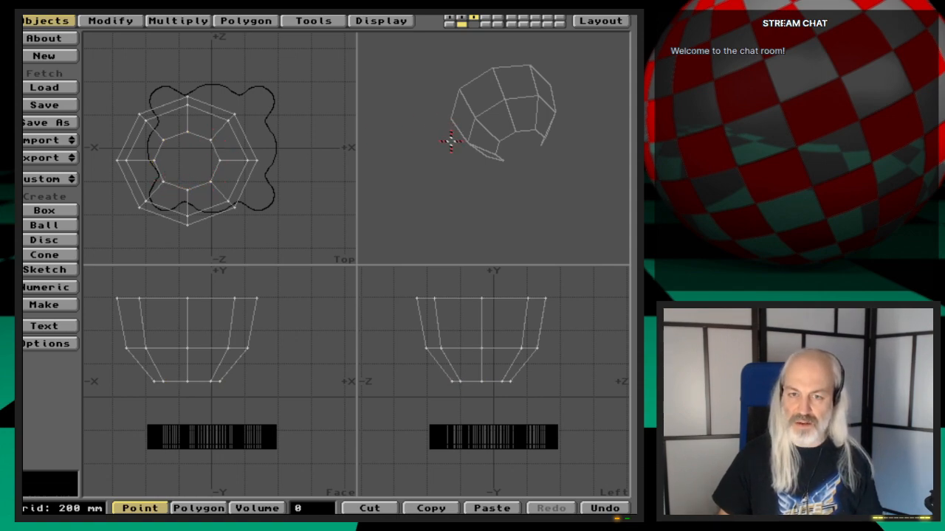
key(space)
drag(449, 145, 534, 141)
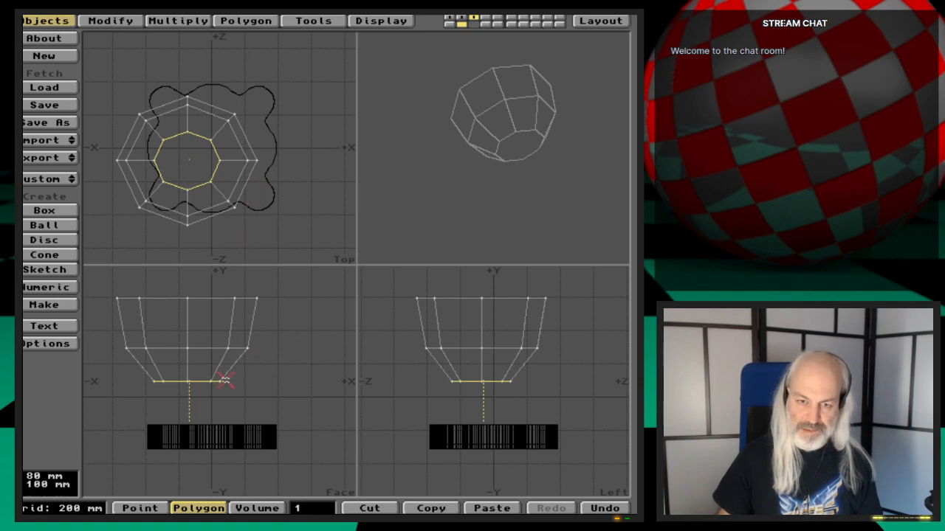
click(196, 381)
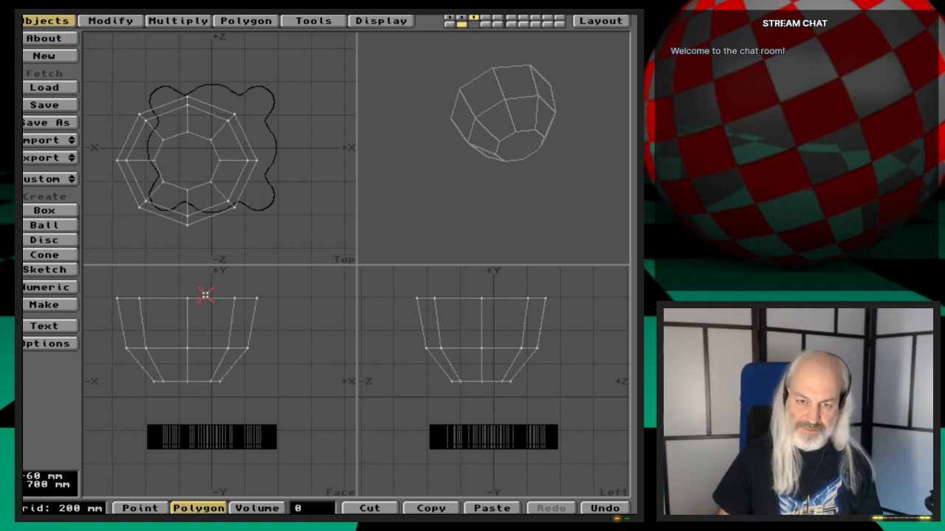
Select the shape's top face and bevel it with an inset of -50 mm and a shift of 300 mm
click(205, 296)
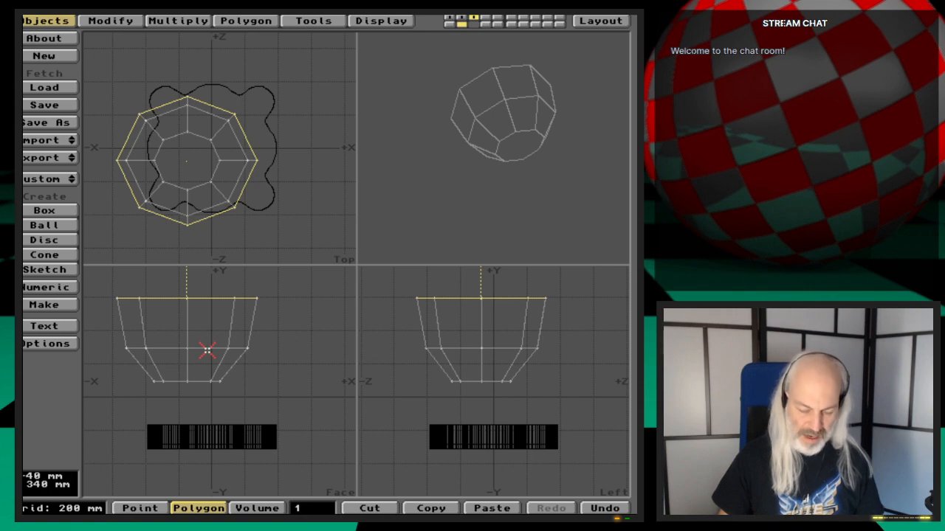
key(b)
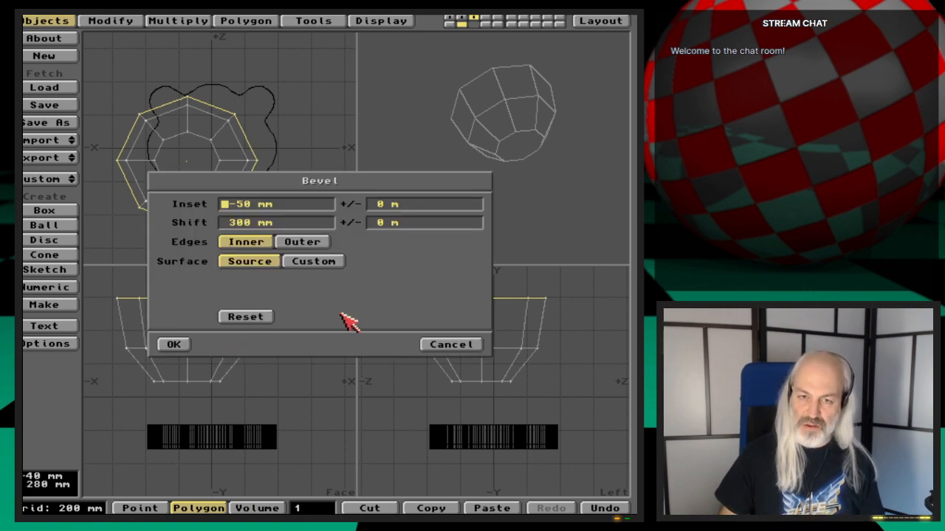
click(183, 343)
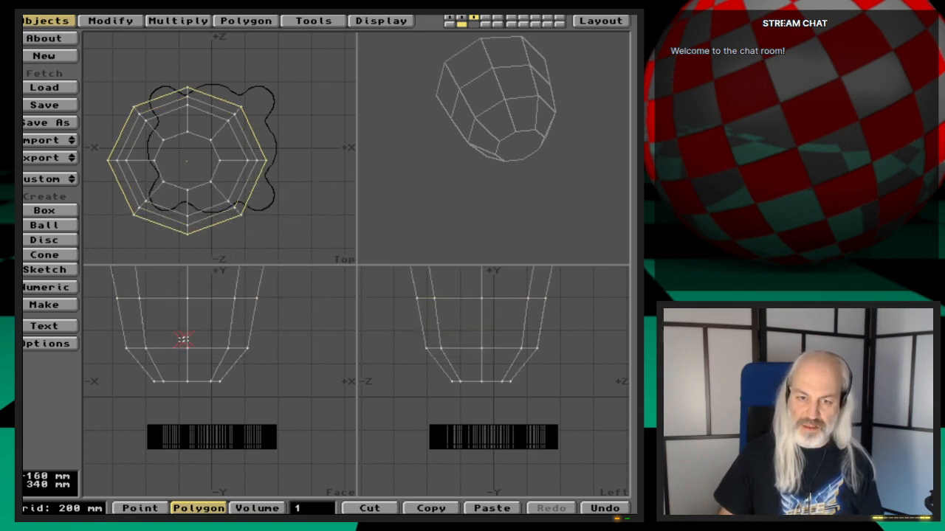
key(a)
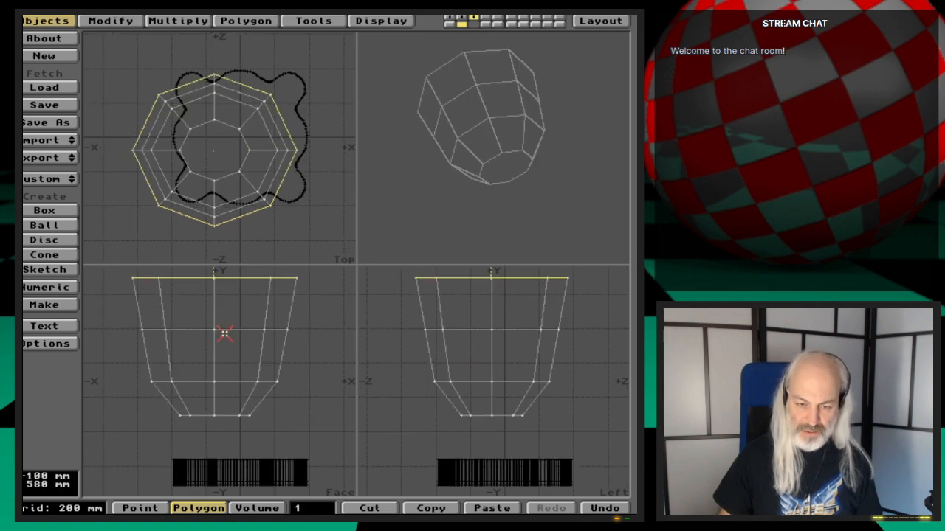
key(comma)
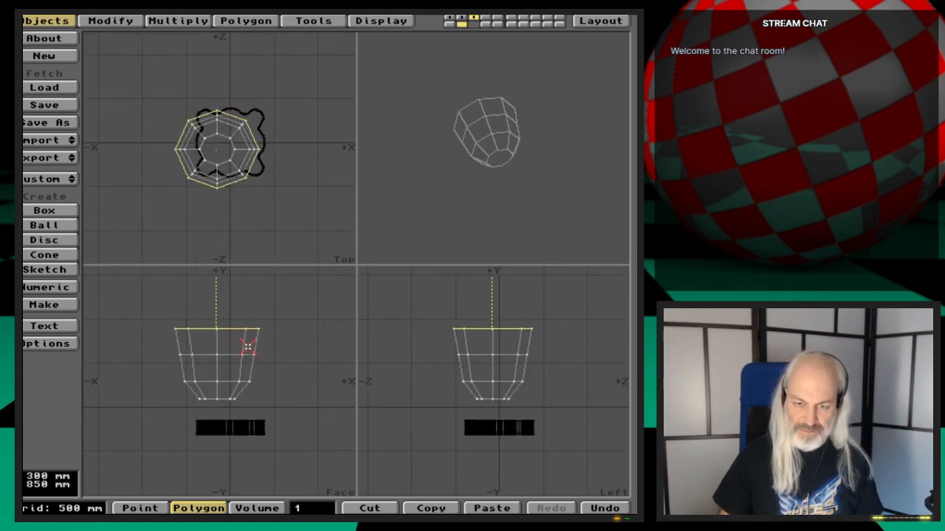
Raise the body's selected top face 500 mm along Y and check the offset numerically
key(t)
drag(223, 349, 223, 305)
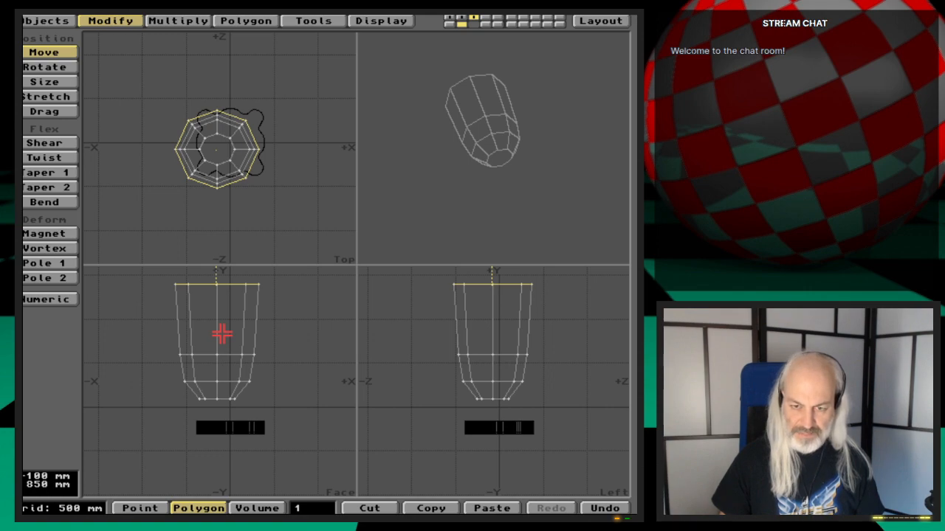
key(n)
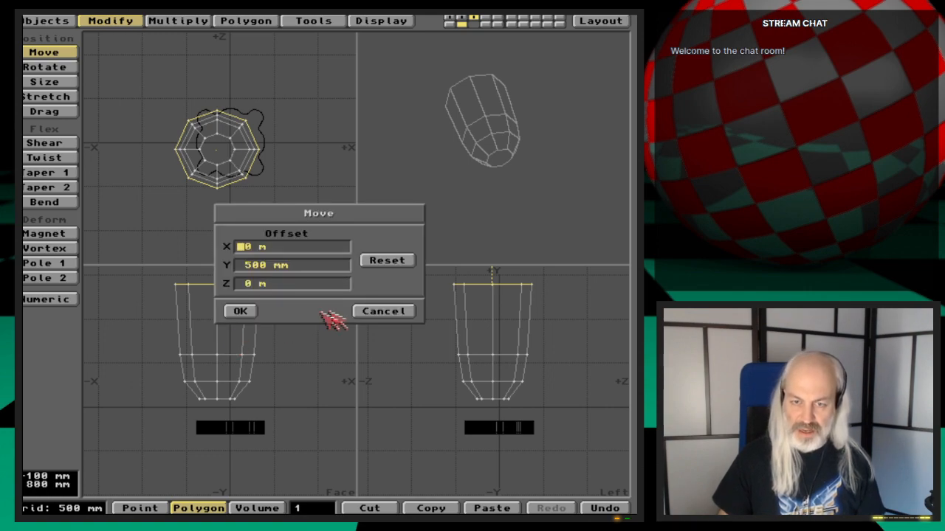
click(383, 319)
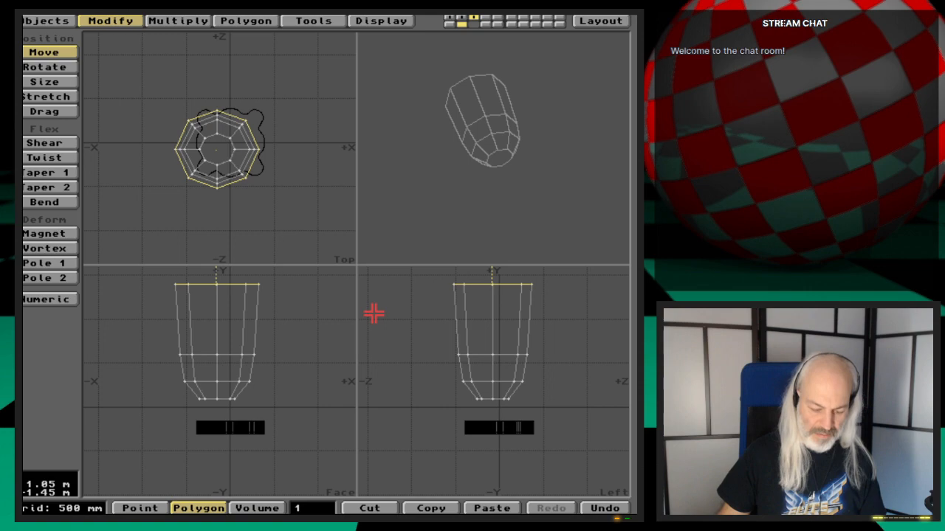
Bevel the raised top face with an inset of 100 mm and a shift of 200 mm
key(b)
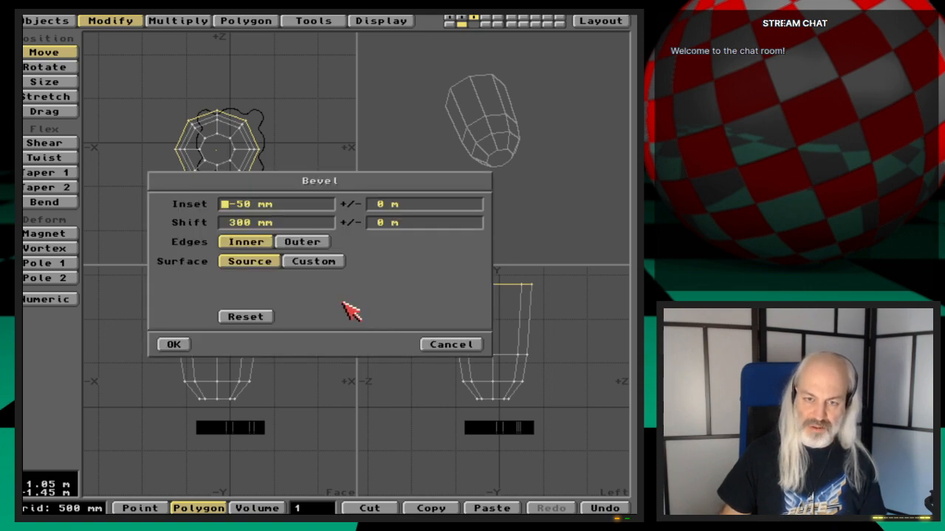
key(Delete)
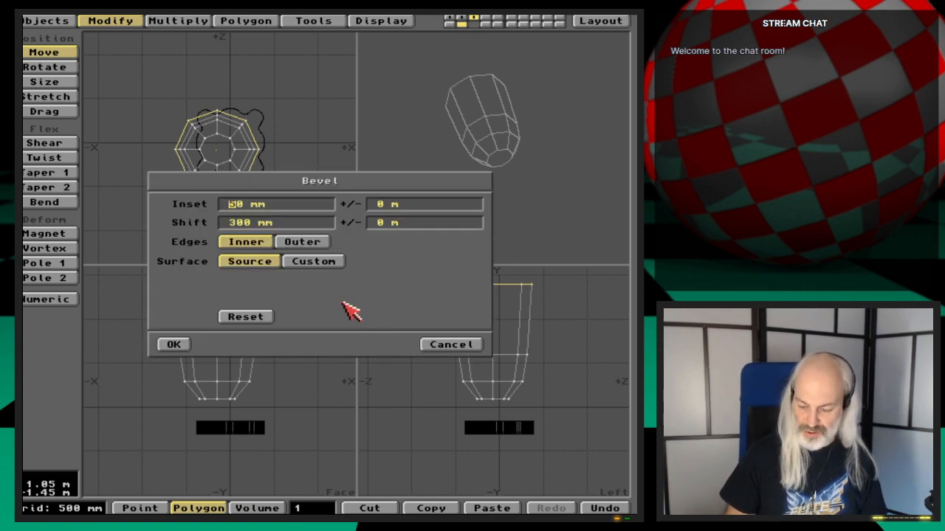
text(100)
key(Tab)
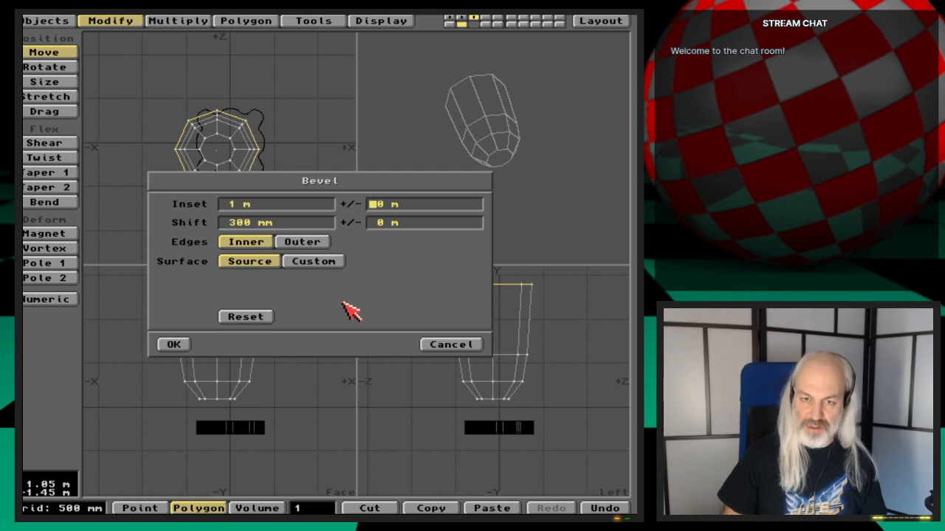
click(244, 204)
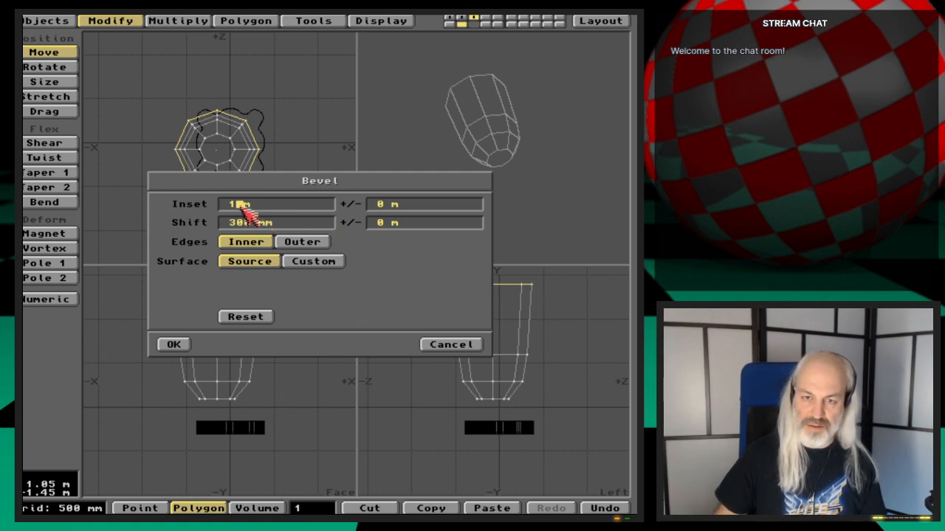
text(00)
key(Tab)
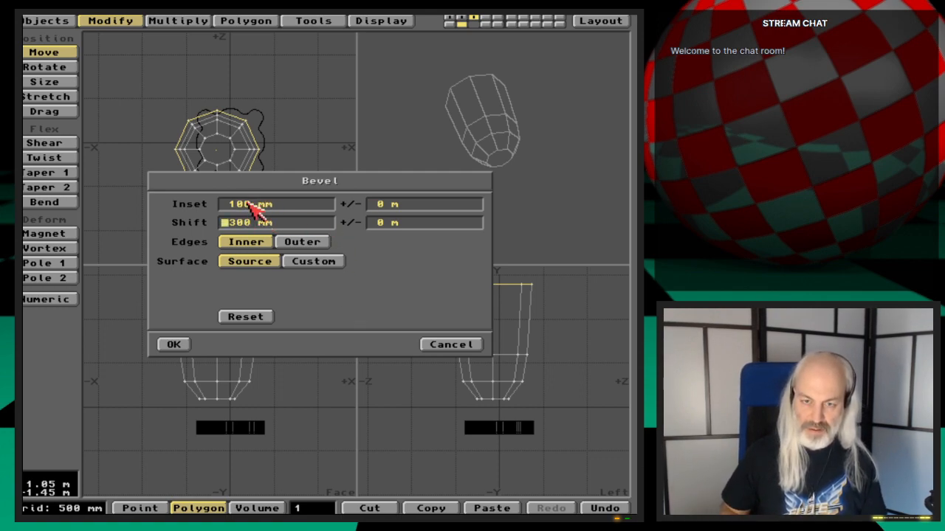
key(Delete)
key(Delete)
text(2)
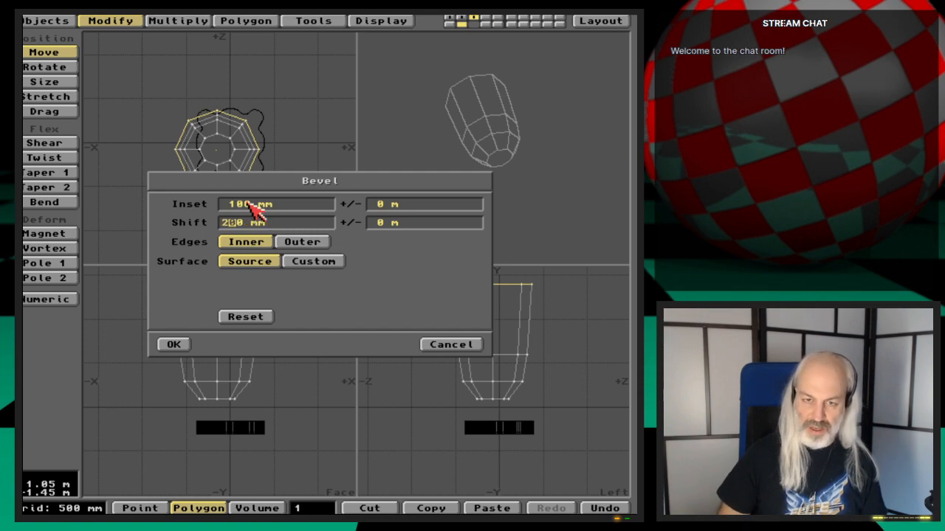
key(Return)
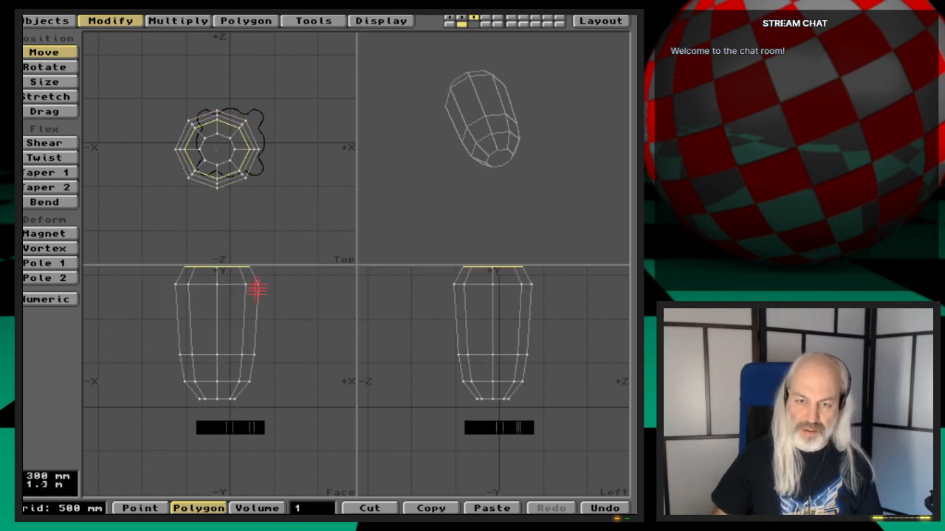
Deselect the top face and move the whole body about 150 mm toward -X, roughly in line with the X axis
alt+drag(258, 289, 247, 331)
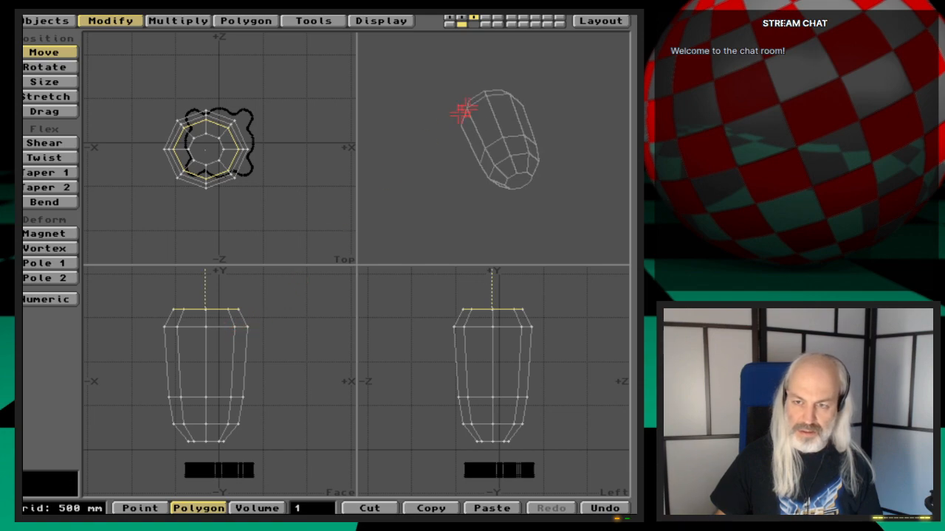
drag(463, 110, 508, 232)
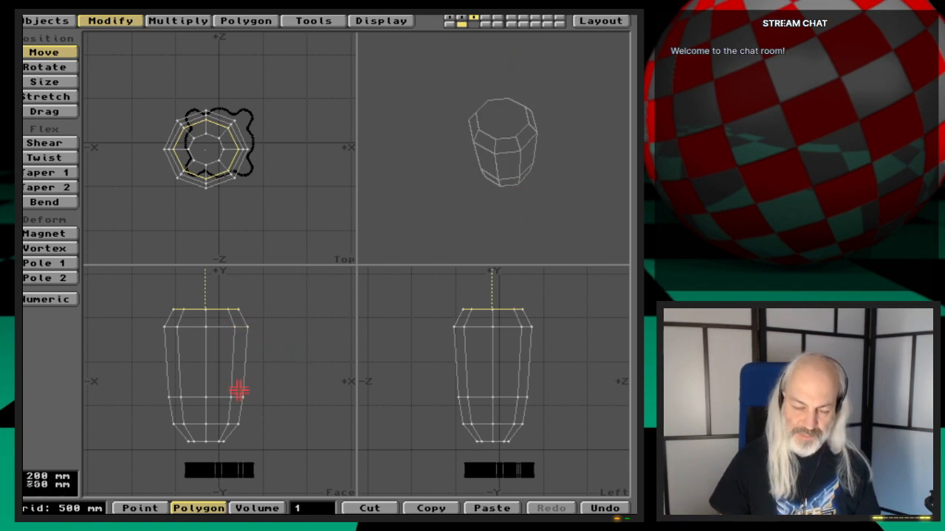
click(313, 508)
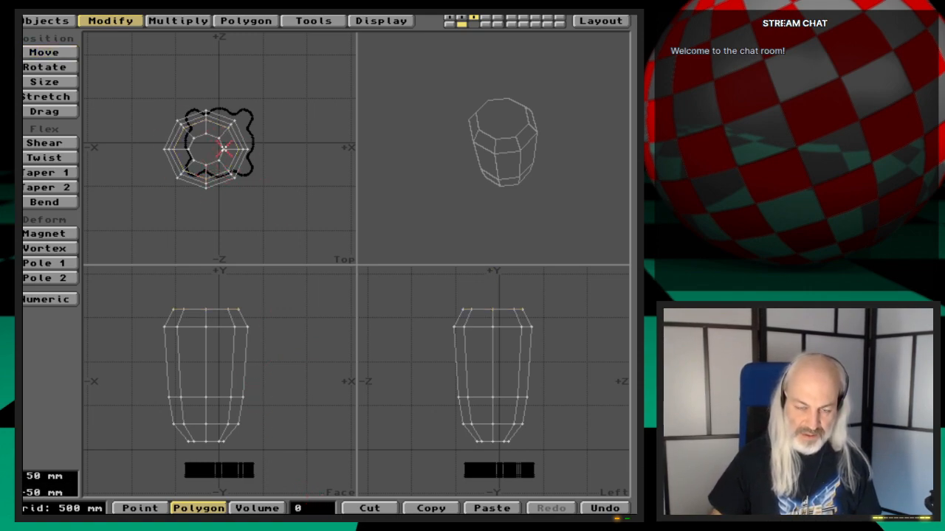
key(t)
mouse_move(241, 184)
mouse_down()
mouse_move(212, 175)
mouse_move(226, 175)
mouse_up()
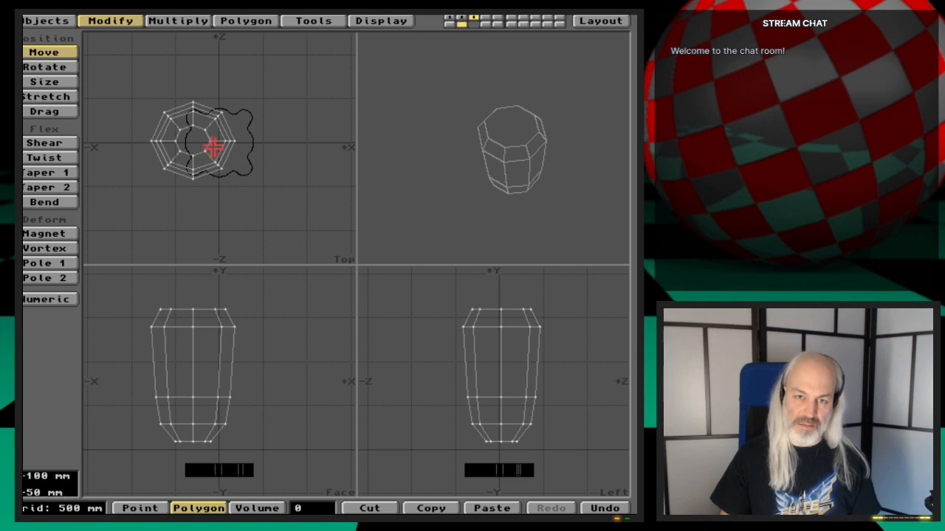
drag(213, 146, 213, 158)
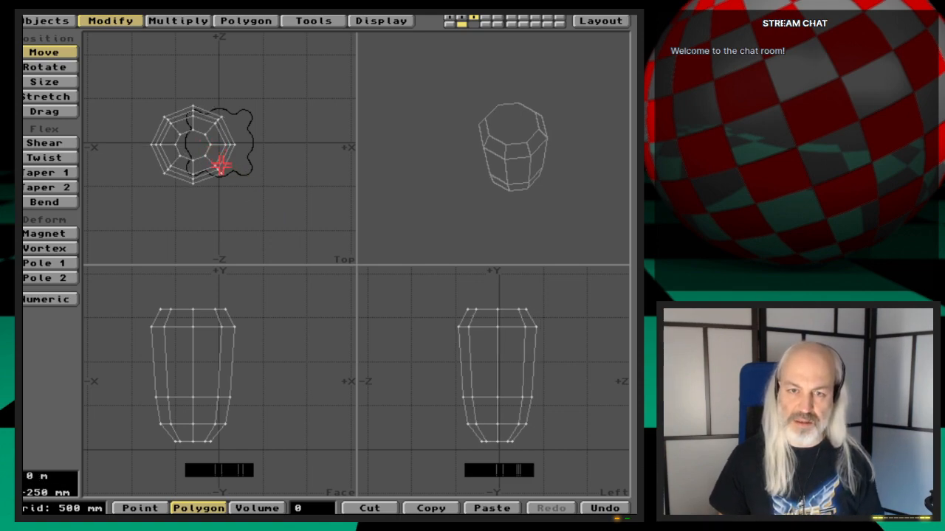
Center the body on the Z axis only, using the one-axis centering command
key(F1)
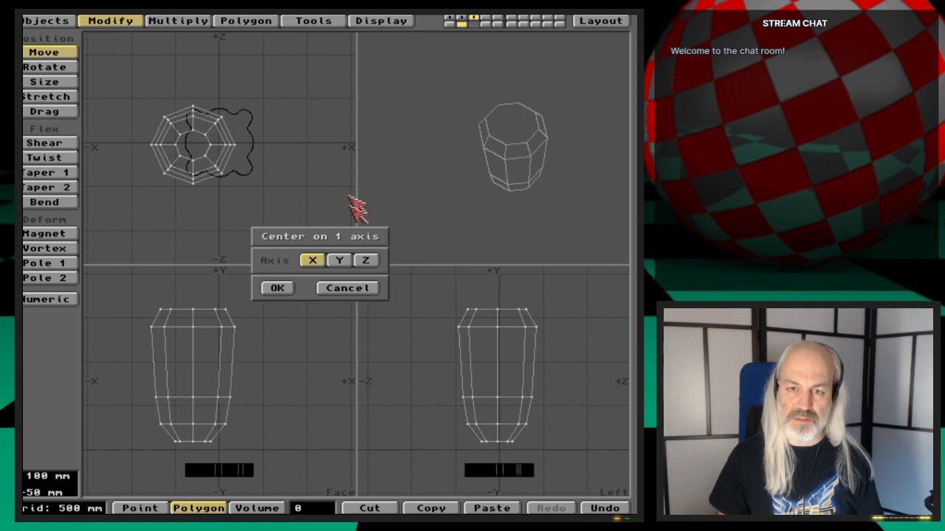
click(365, 260)
click(286, 287)
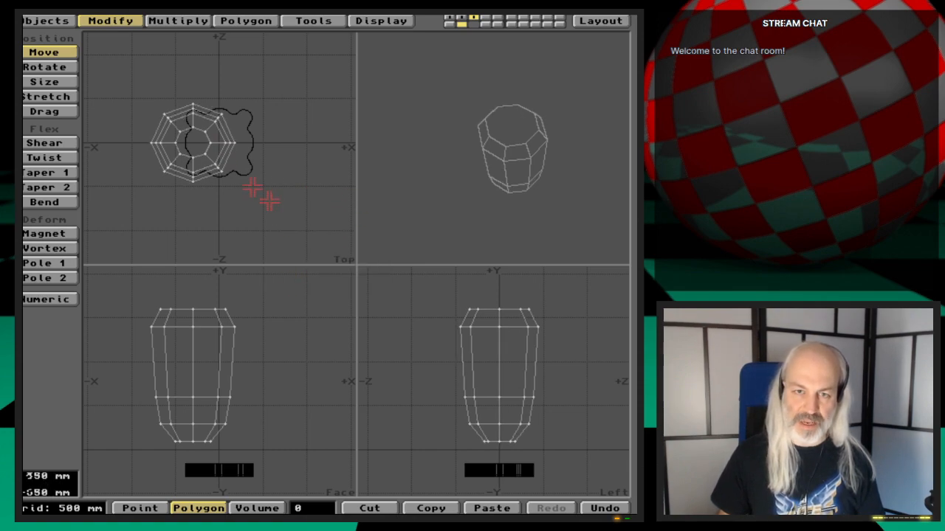
Paste copies of the body into layers 4, 5 and 6, and check layers 3 to 6
click(177, 19)
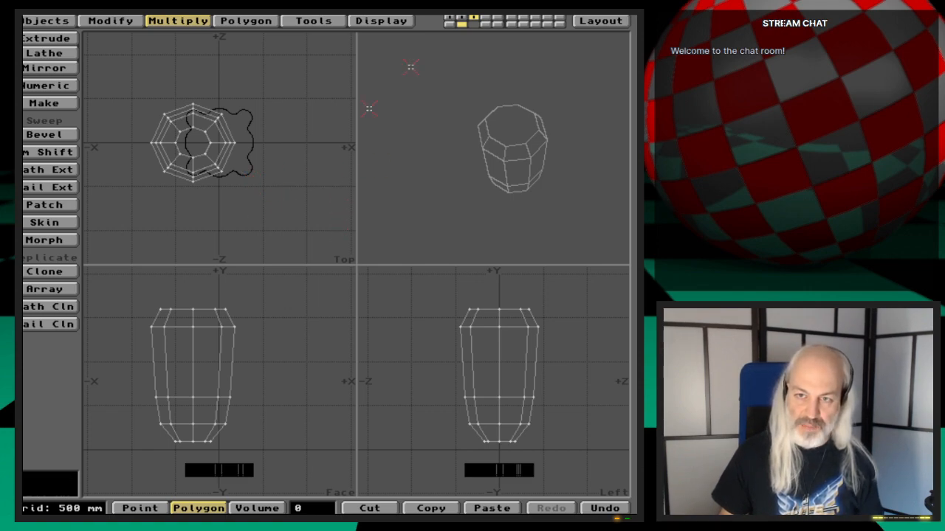
click(484, 18)
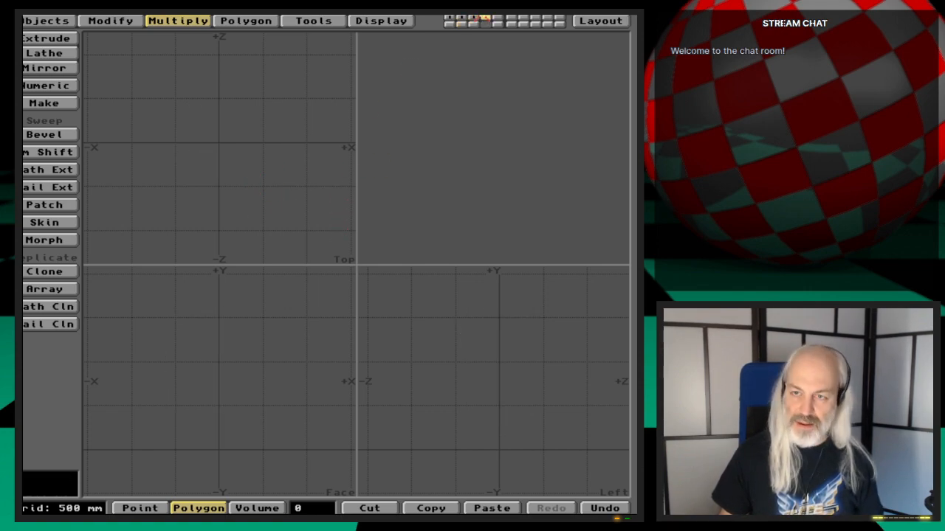
key(v)
click(498, 18)
key(v)
click(511, 17)
key(v)
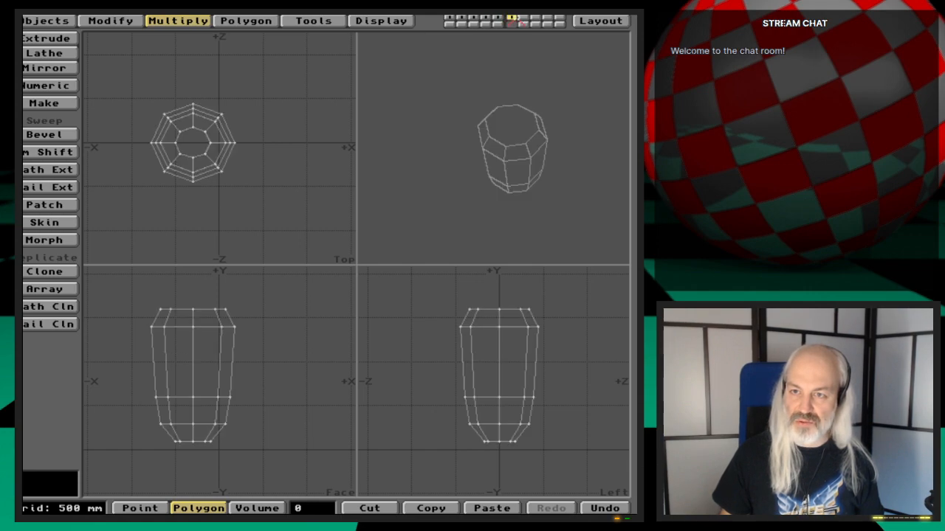
click(473, 17)
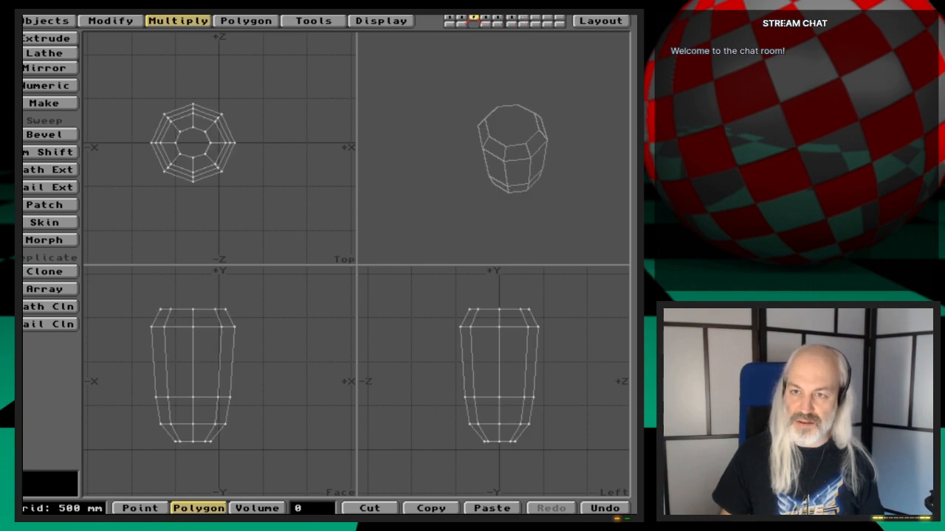
click(484, 18)
click(498, 18)
click(511, 18)
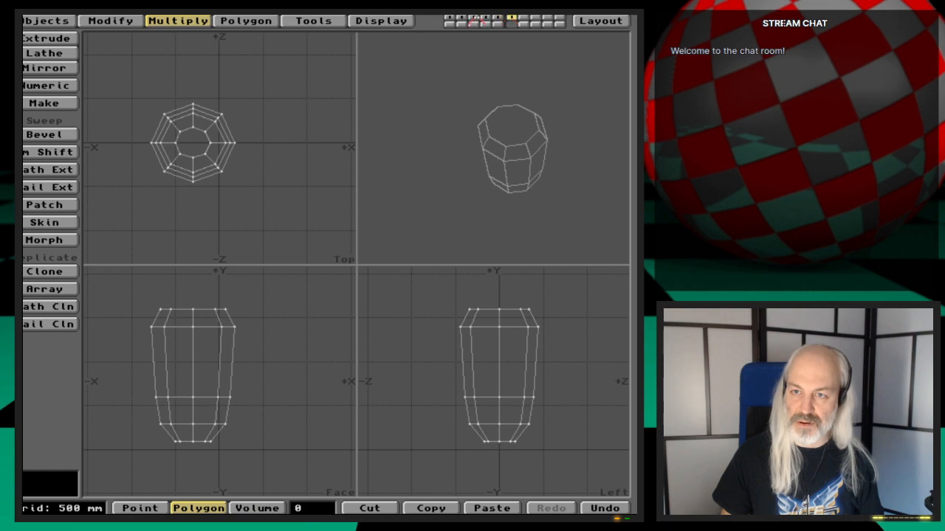
click(473, 18)
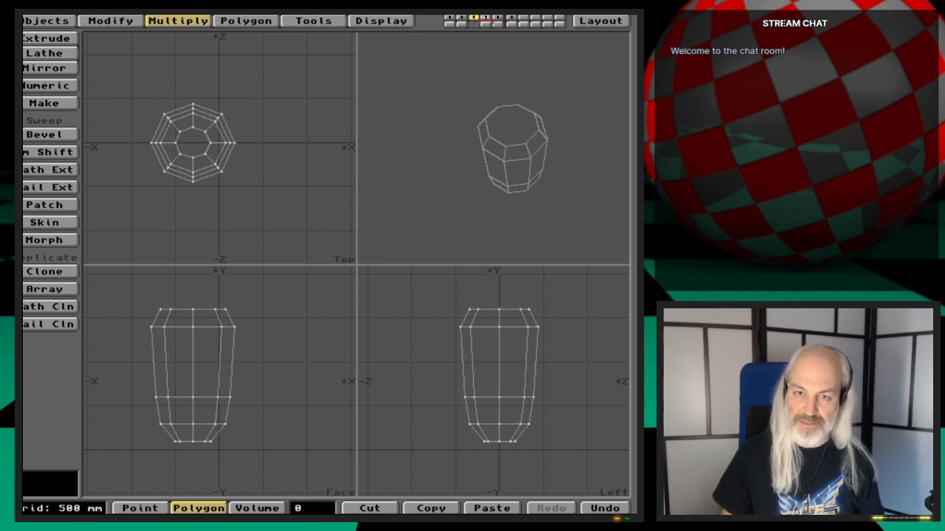
Rotate the layer 4 copy 90° clockwise about the origin in the top view, and the layer 5 copy 180°
click(485, 18)
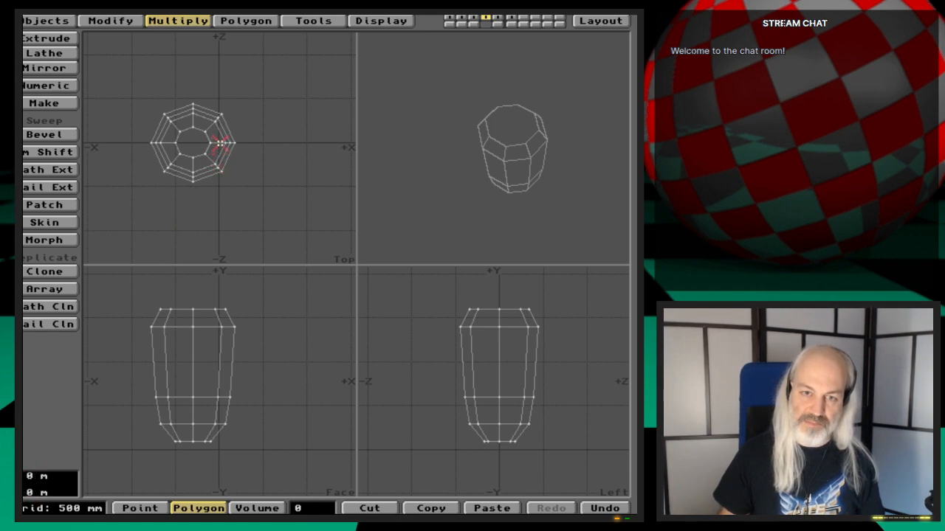
key(r)
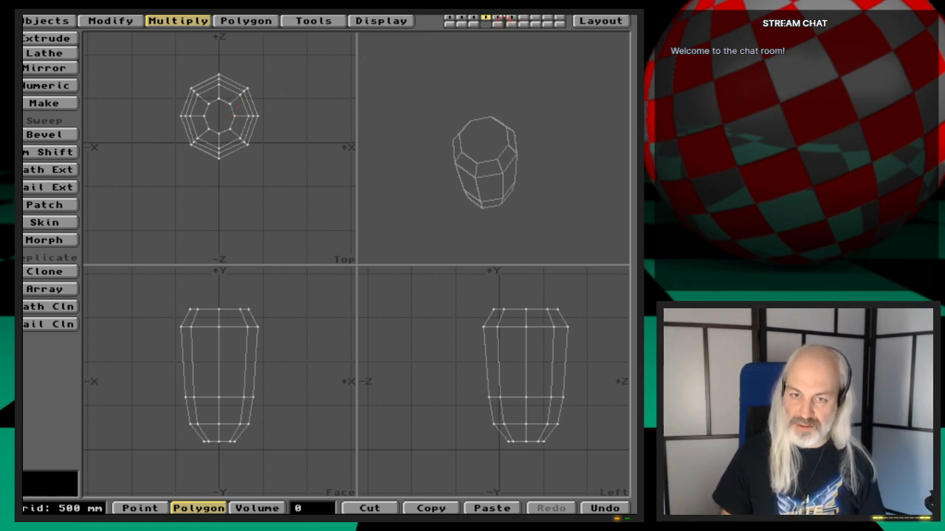
click(497, 17)
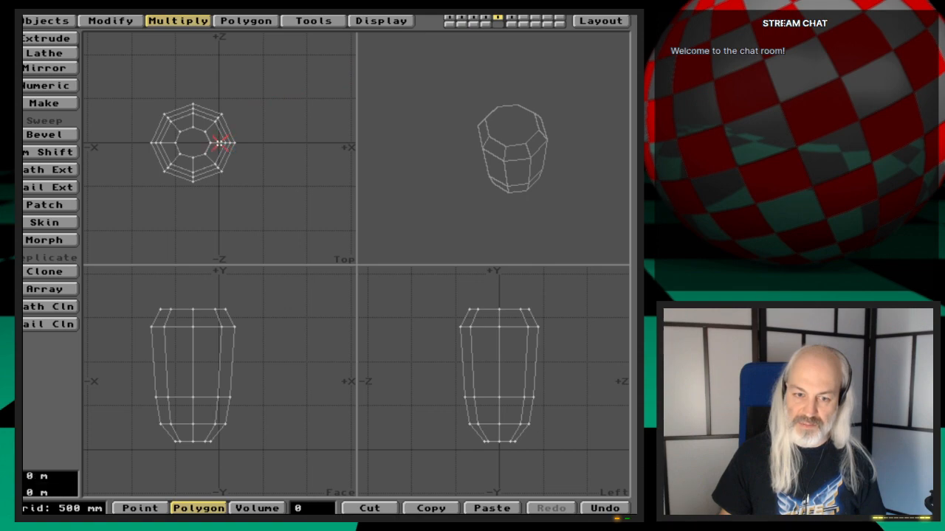
drag(220, 143, 273, 143)
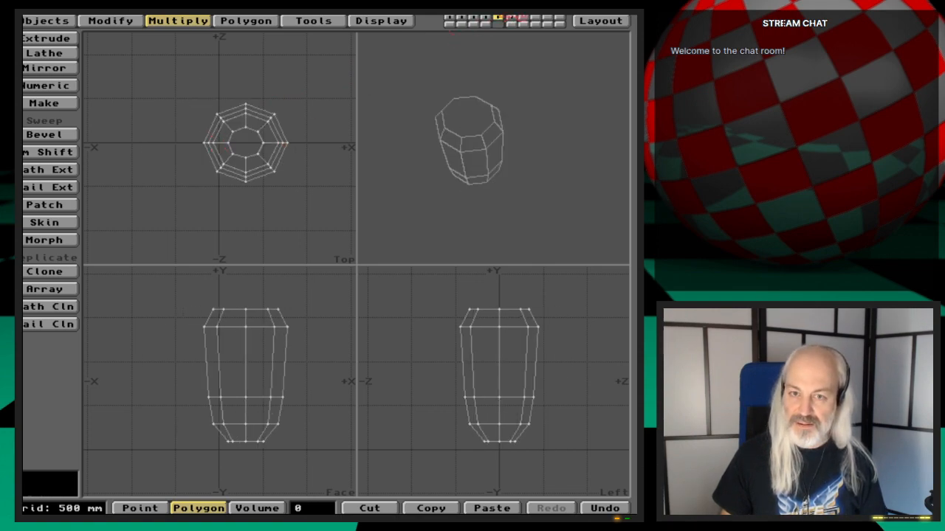
Rotate the layer 6 copy 270° clockwise about the origin in the top view, onto the -Z side
click(512, 17)
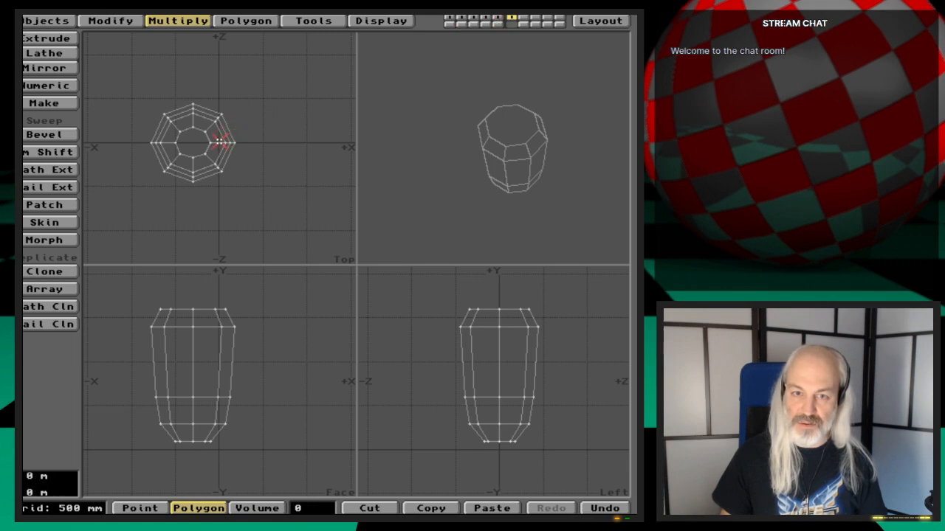
key(r)
key(r)
key(r)
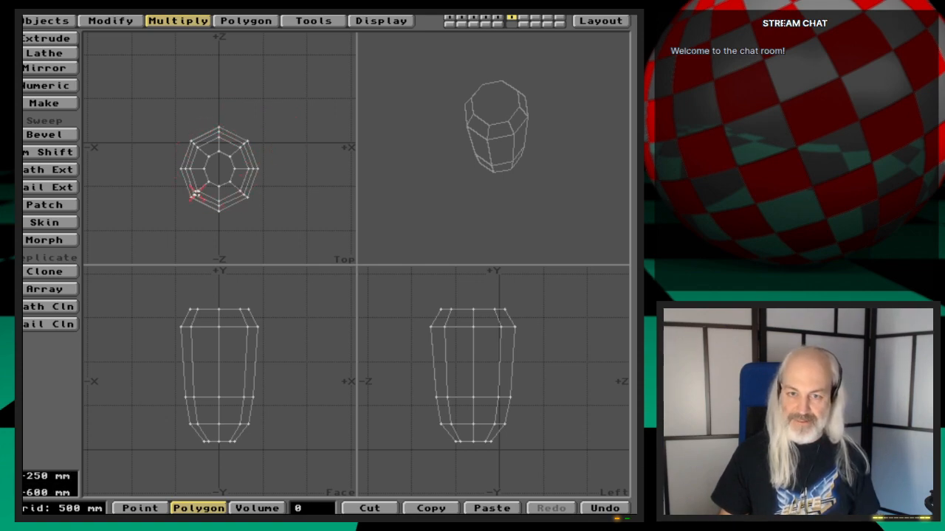
Boolean-union the body in layer 3 with the rotated copy in background layer 4
key(3)
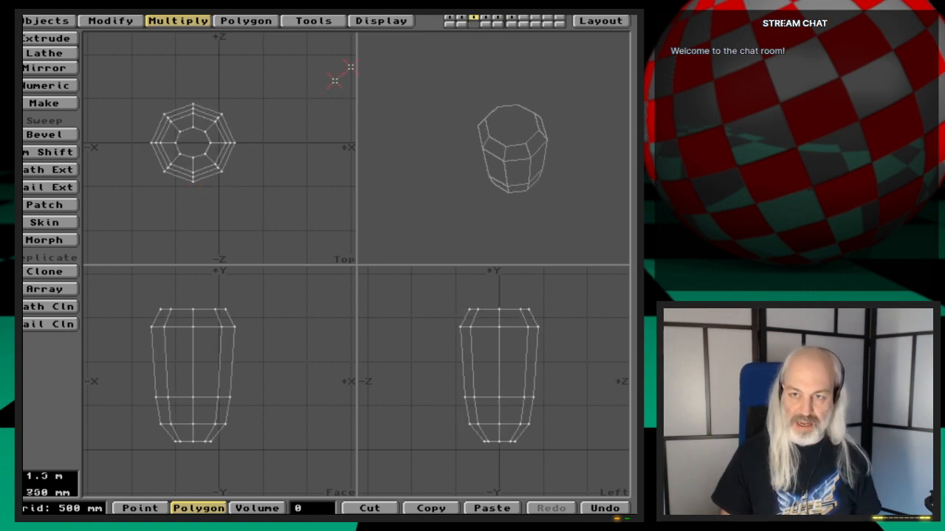
click(483, 23)
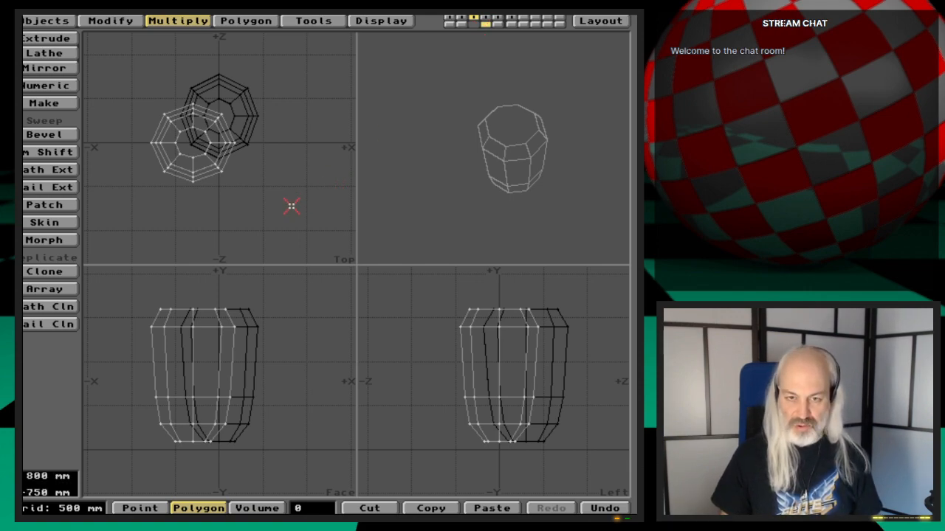
key(shift+b)
click(294, 315)
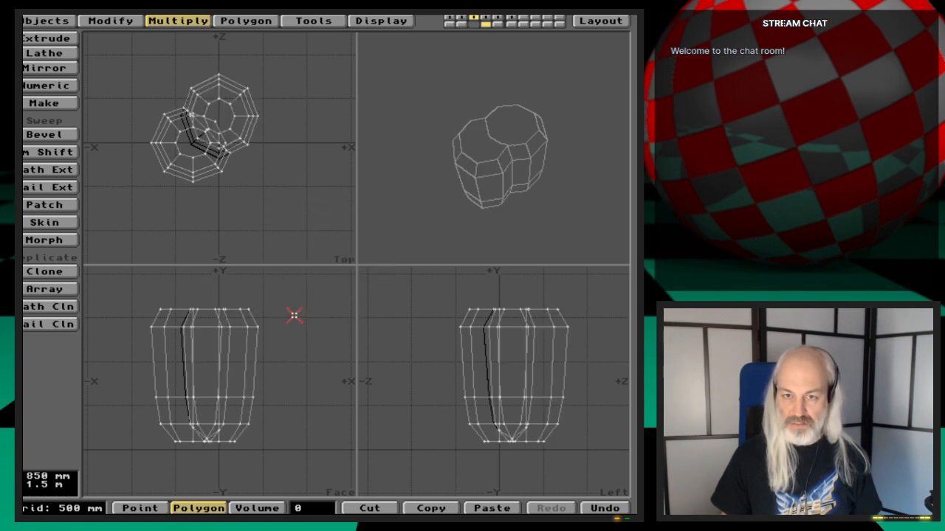
Merge the duplicate points of the united body in layer 3 using the Automatic option
key(m)
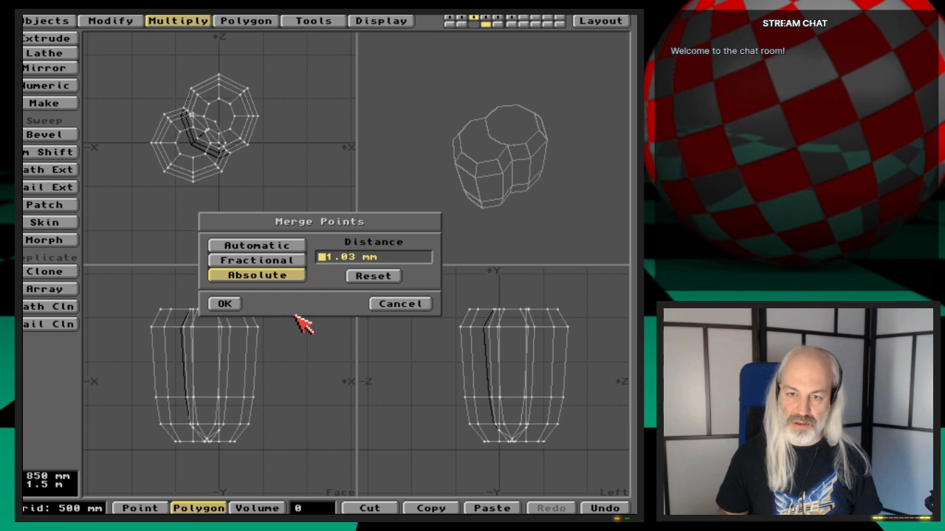
click(253, 245)
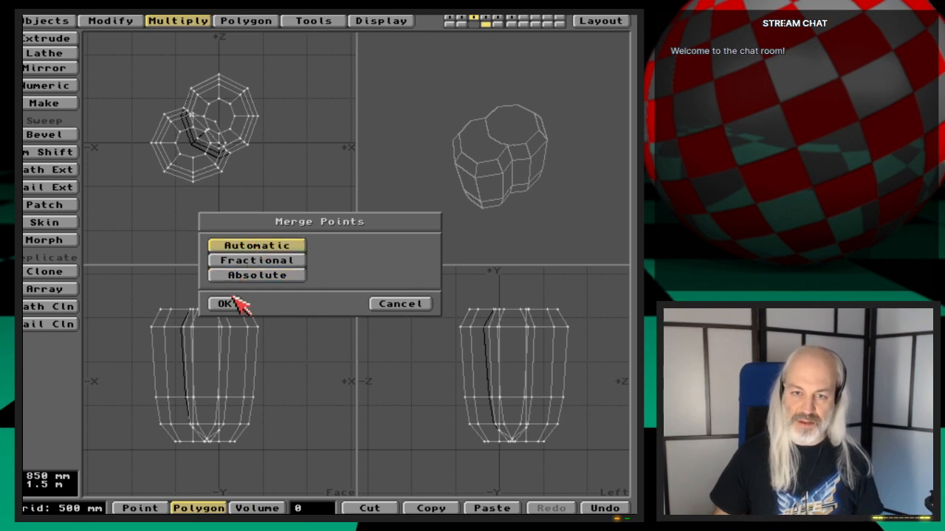
click(233, 303)
click(377, 286)
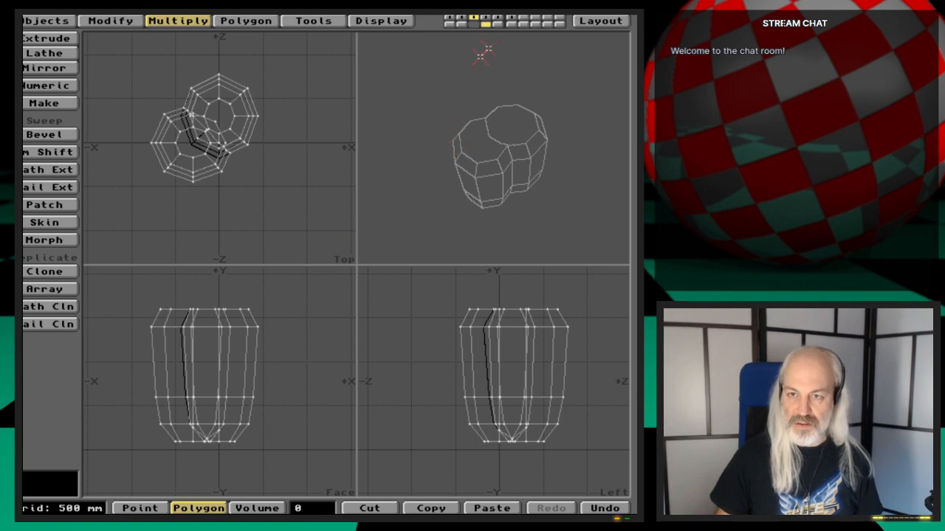
Boolean-union the body in layer 3 with the rotated copy in background layer 5 and merge the duplicate points
click(495, 25)
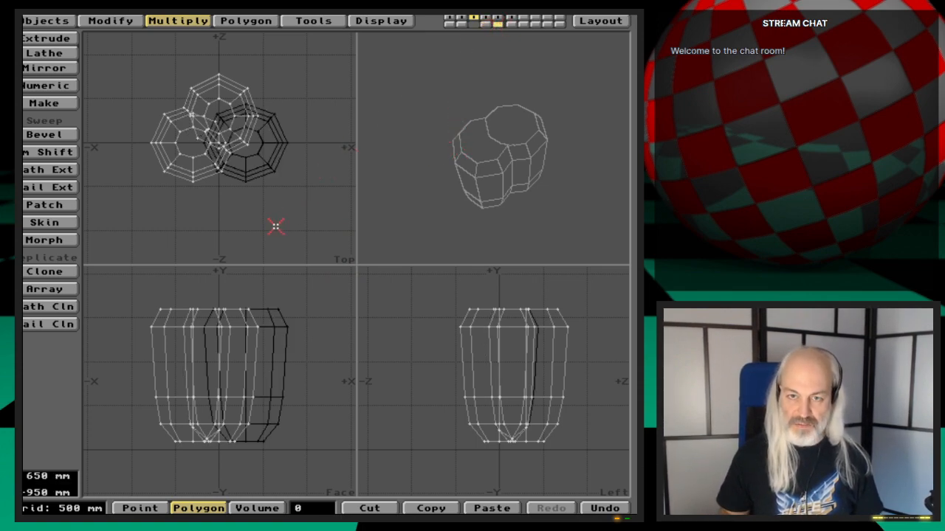
key(shift+b)
key(Return)
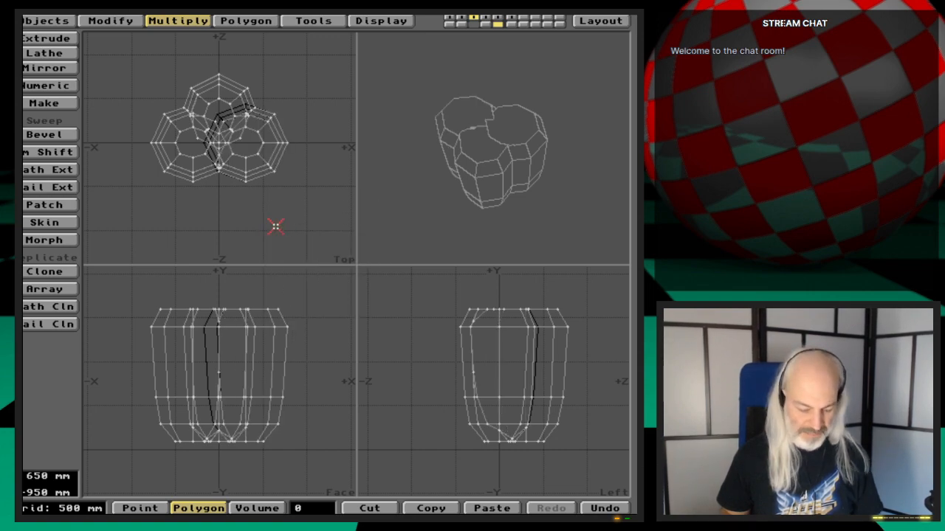
key(b)
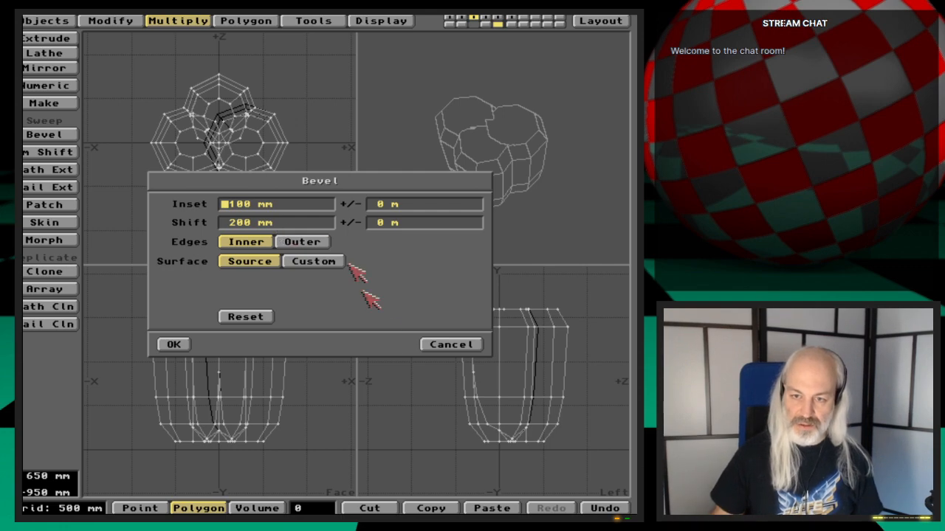
click(465, 343)
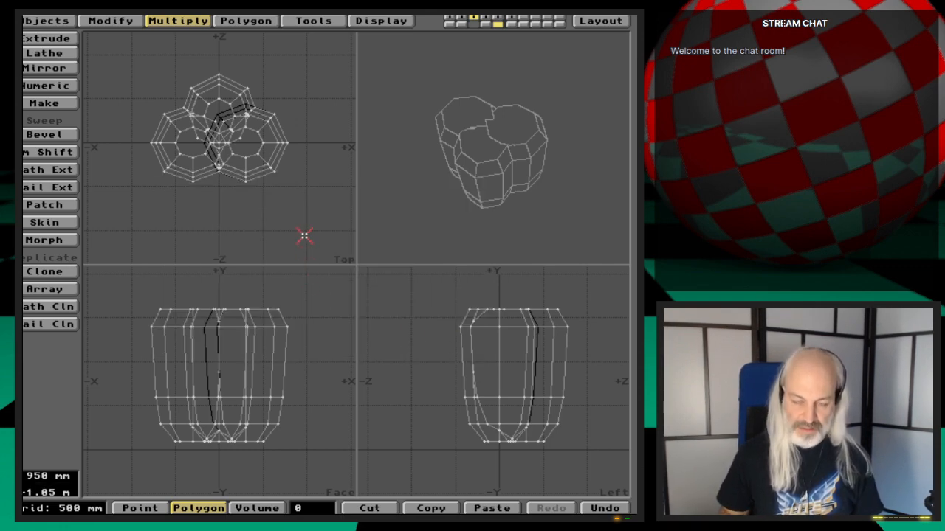
key(m)
key(Return)
key(Return)
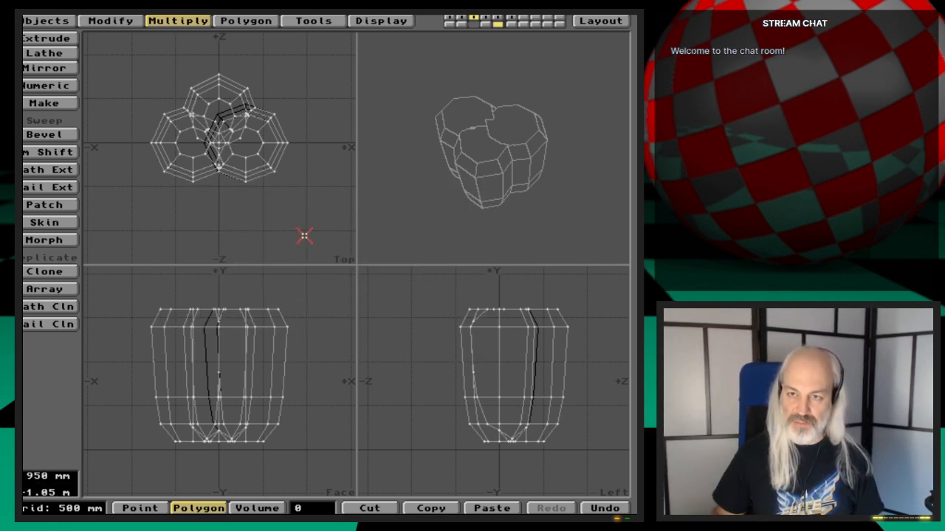
Boolean-union the body in layer 3 with the last rotated copy in background layer 6 and merge its duplicate points
click(511, 23)
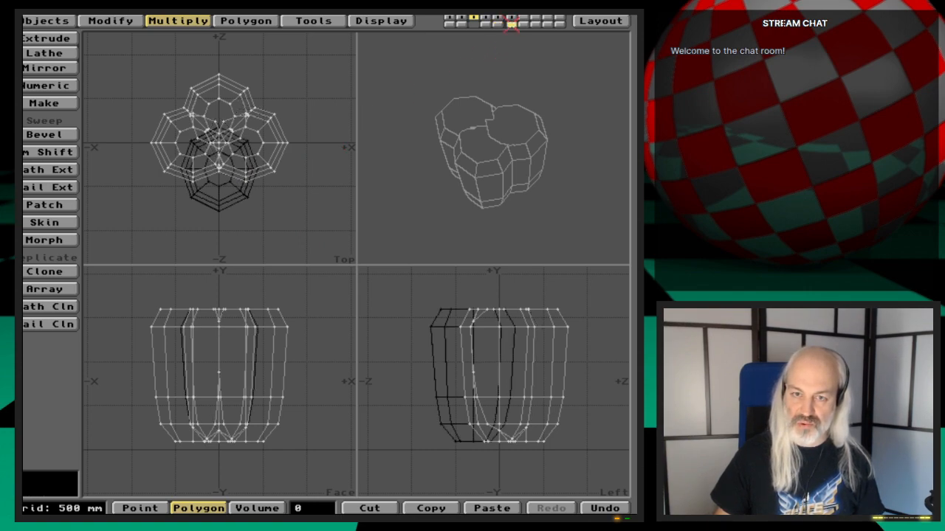
key(shift+b)
key(Return)
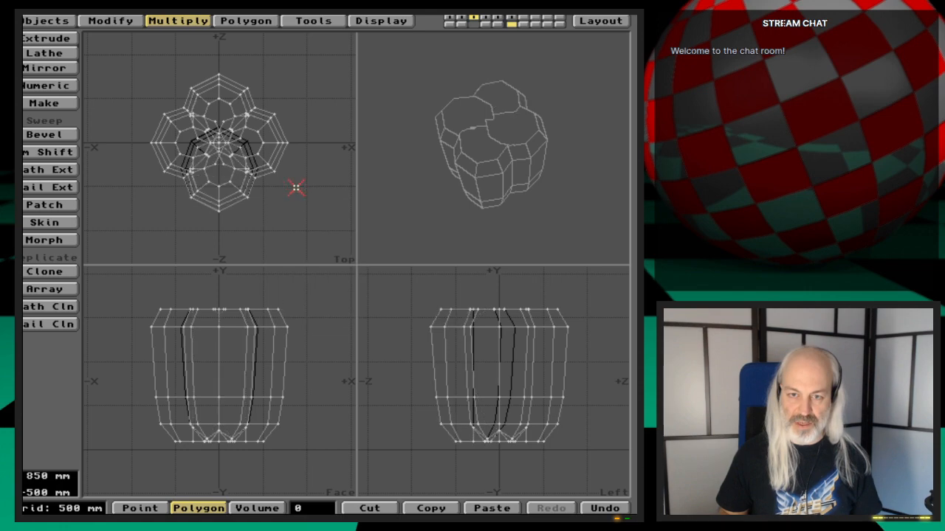
key(m)
key(Return)
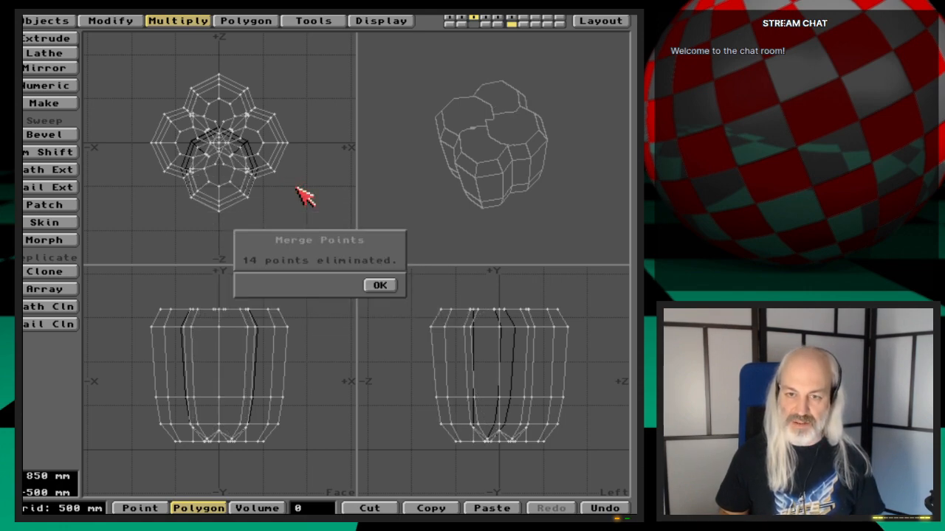
key(Return)
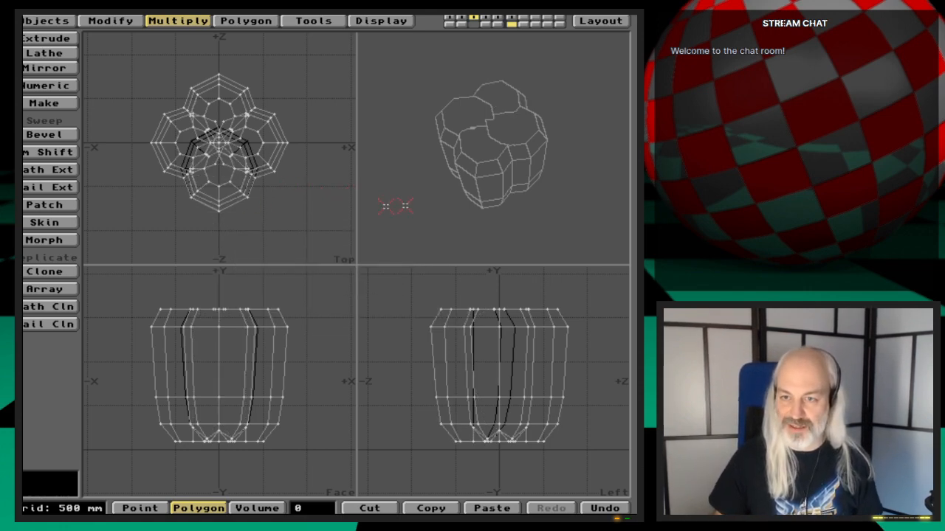
Show layer 2 as the background and move the united body straight down onto the top of the part there
drag(449, 193, 526, 143)
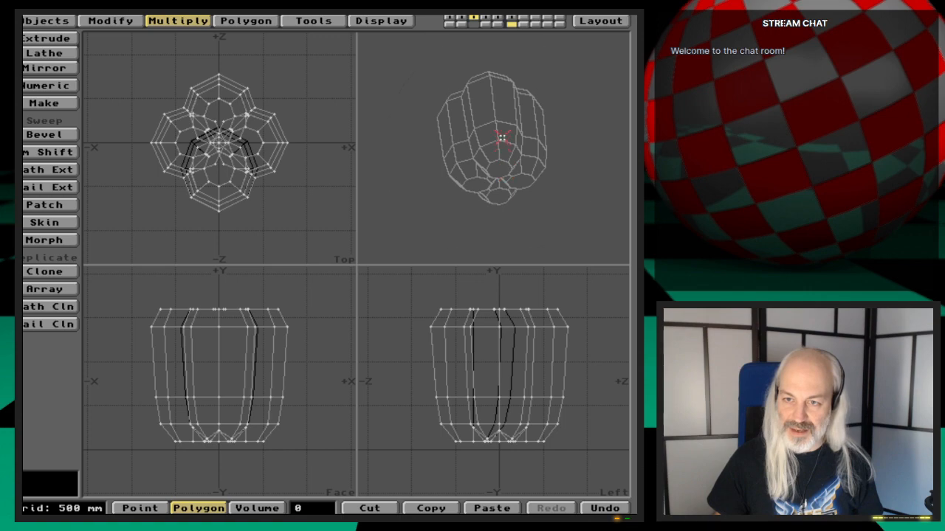
drag(519, 194, 543, 121)
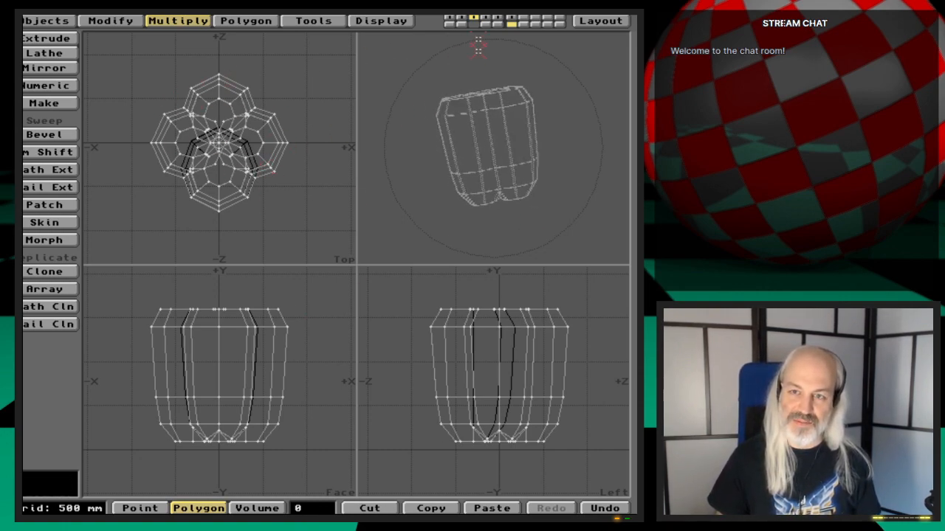
click(476, 19)
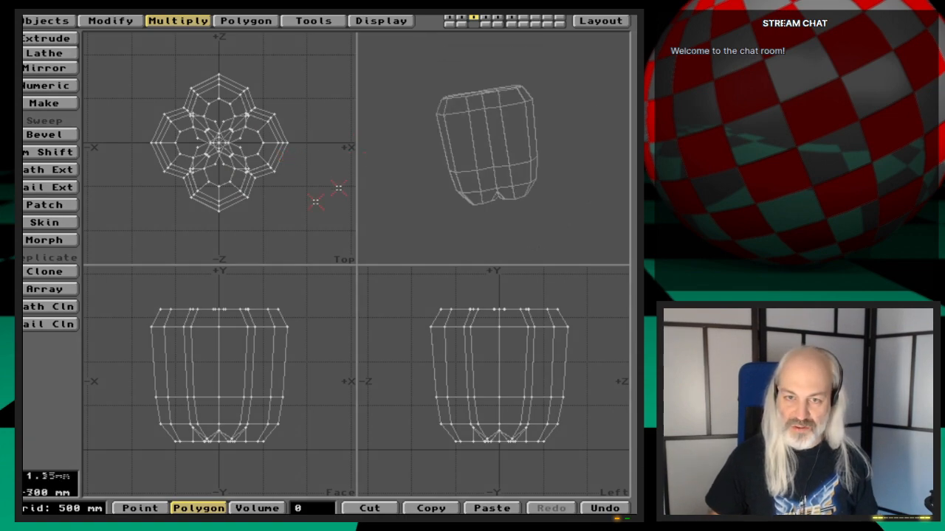
click(461, 23)
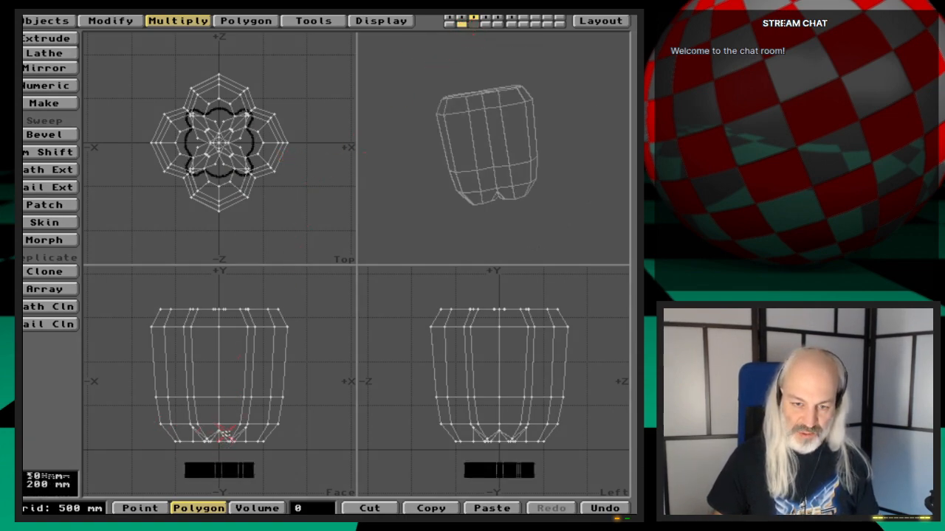
key(t)
drag(226, 437, 226, 454)
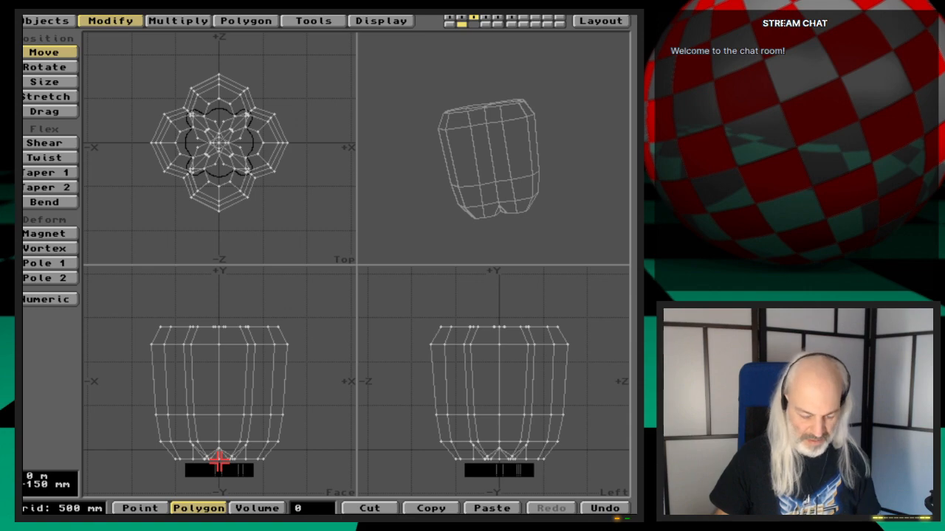
key(period)
key(period)
key(period)
key(period)
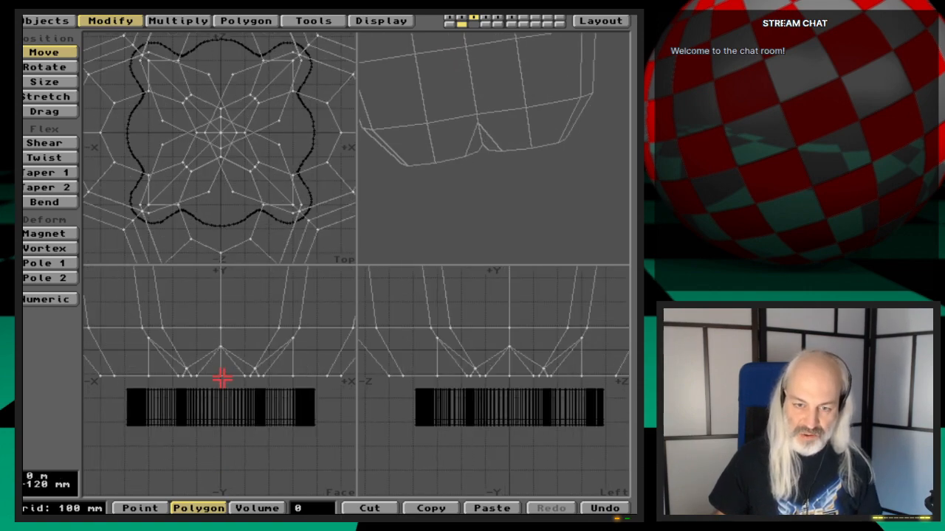
drag(220, 375, 222, 384)
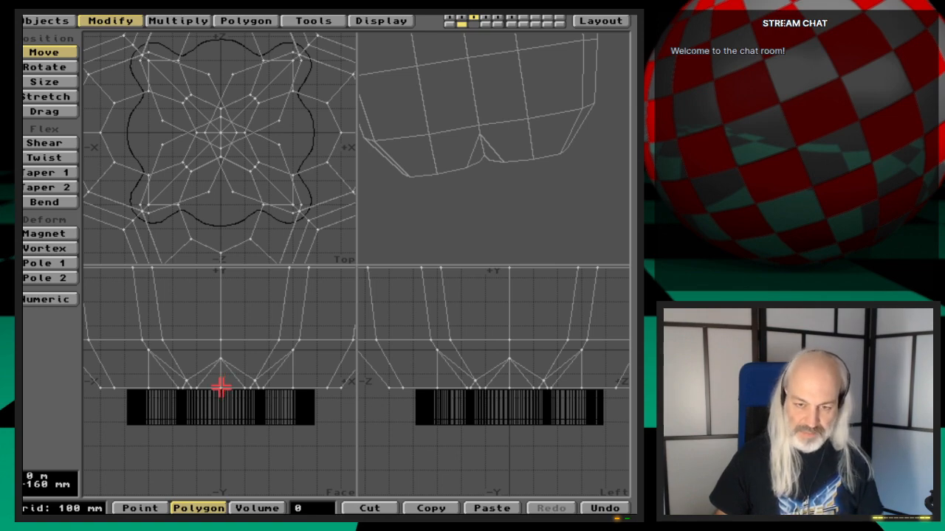
Scale the united body down about its bottom centre until its base matches the width of the background part
key(h)
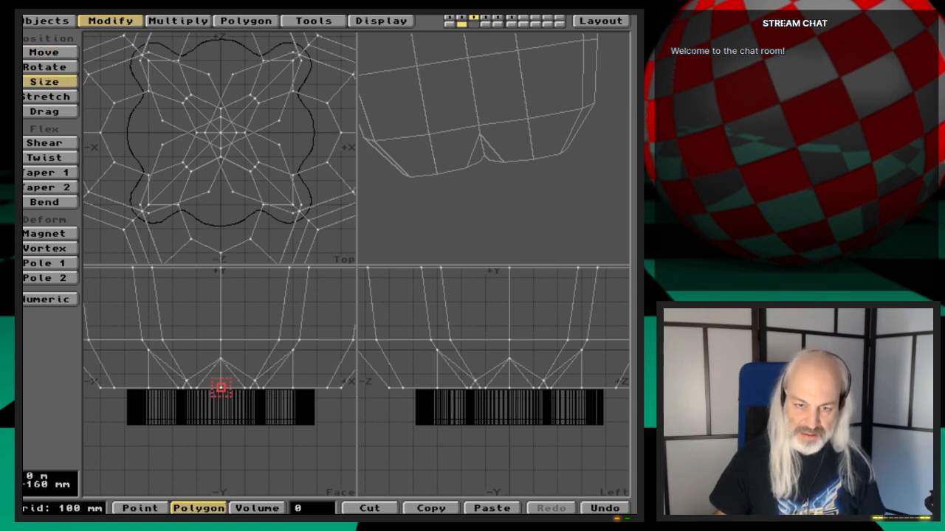
drag(220, 387, 190, 387)
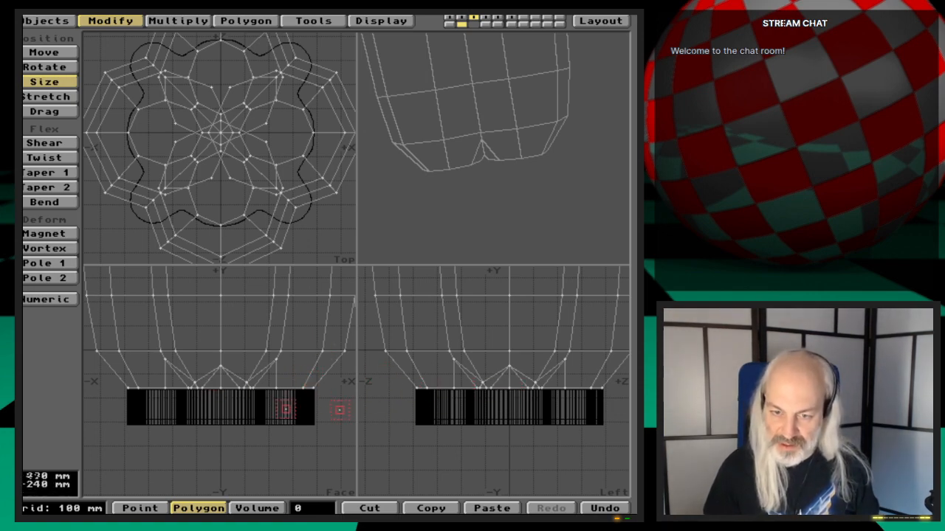
key(space)
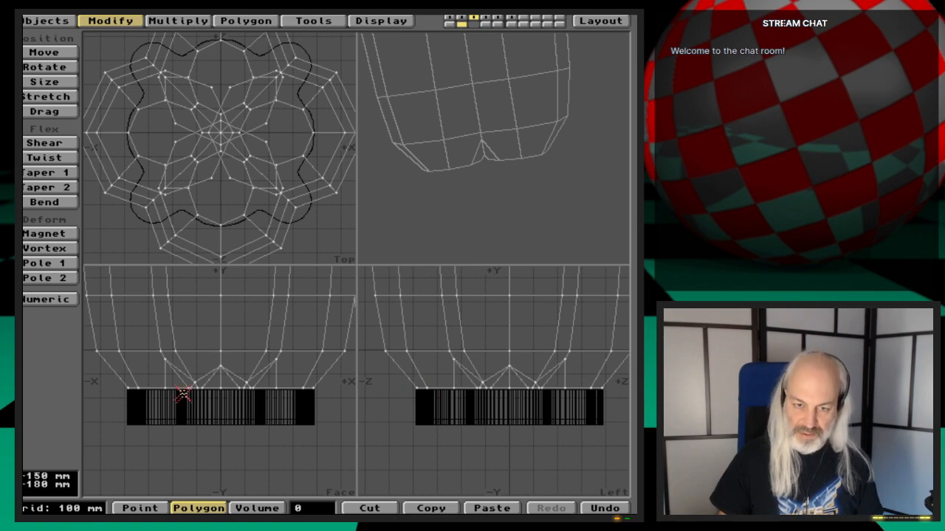
Move the body down 8 mm so its base sits flush on the top edge of the background part
key(g)
key(period)
key(period)
key(period)
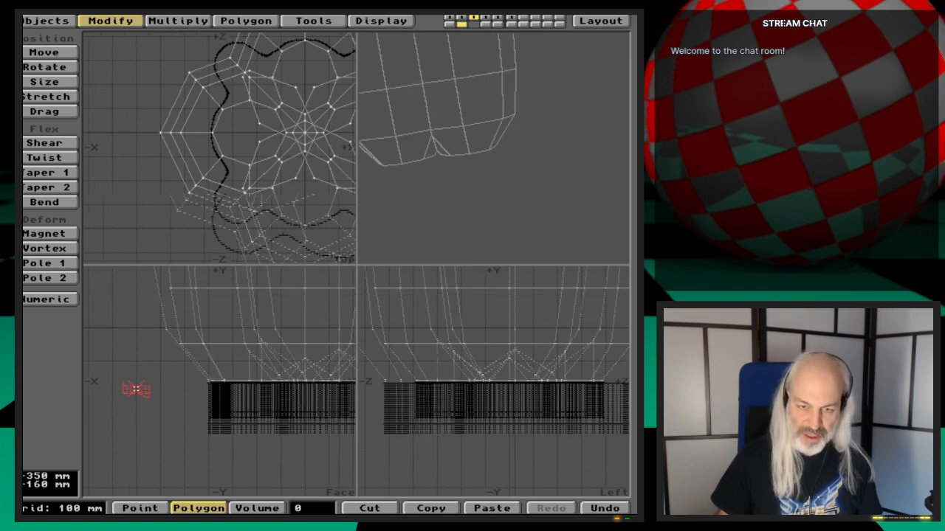
key(period)
key(period)
key(period)
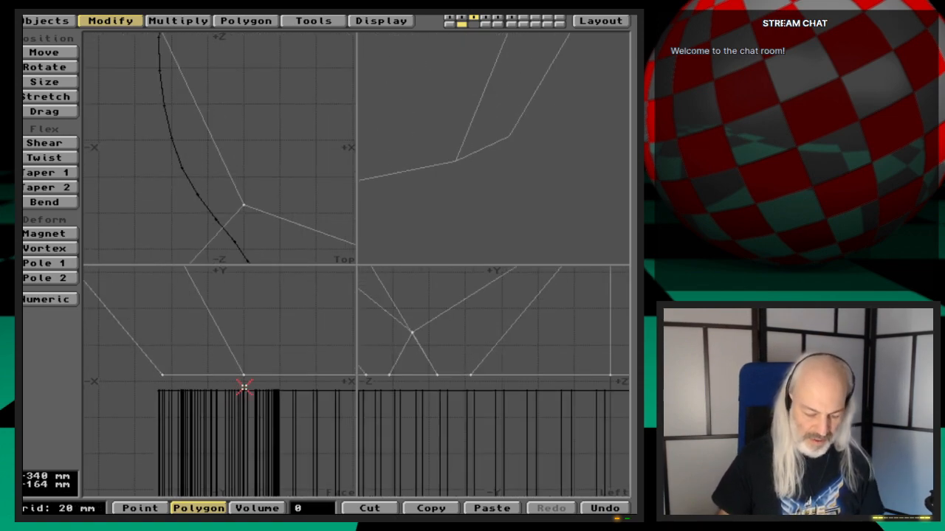
key(t)
mouse_move(247, 384)
mouse_down()
mouse_move(247, 396)
mouse_move(247, 388)
mouse_up()
key(space)
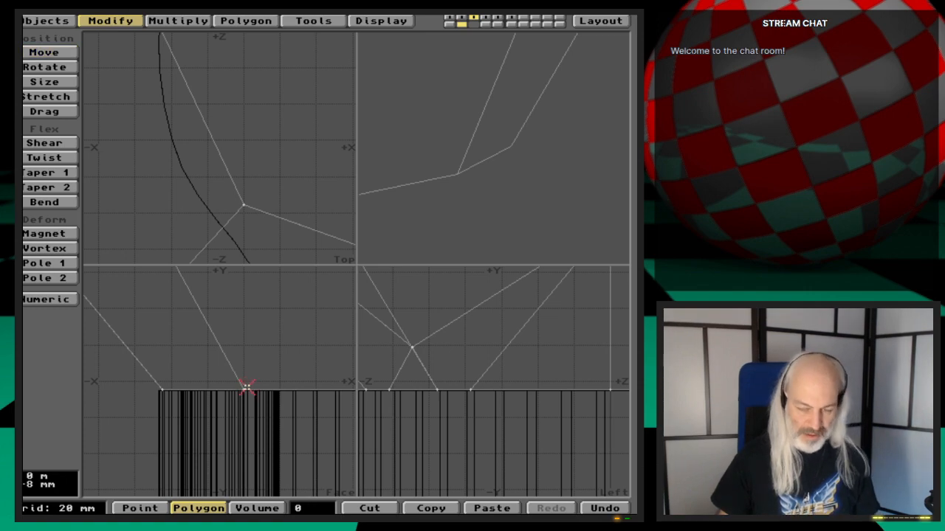
key(a)
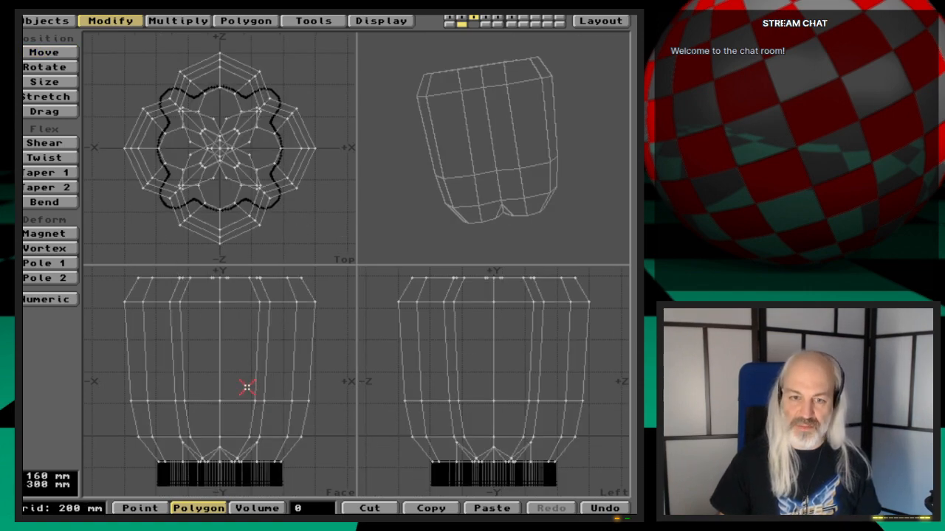
Assign a surface named Gear-upperLeg2-Red to the united body in layer 3
click(449, 22)
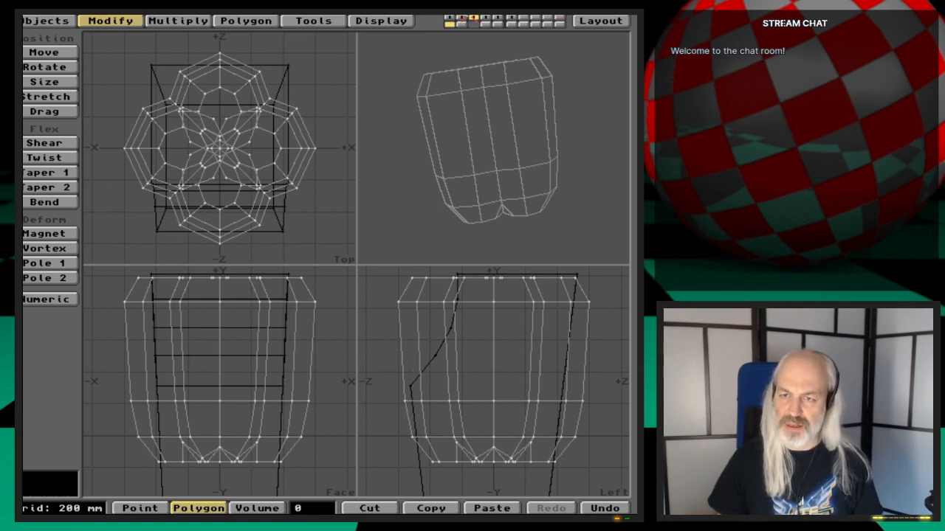
click(461, 18)
click(473, 24)
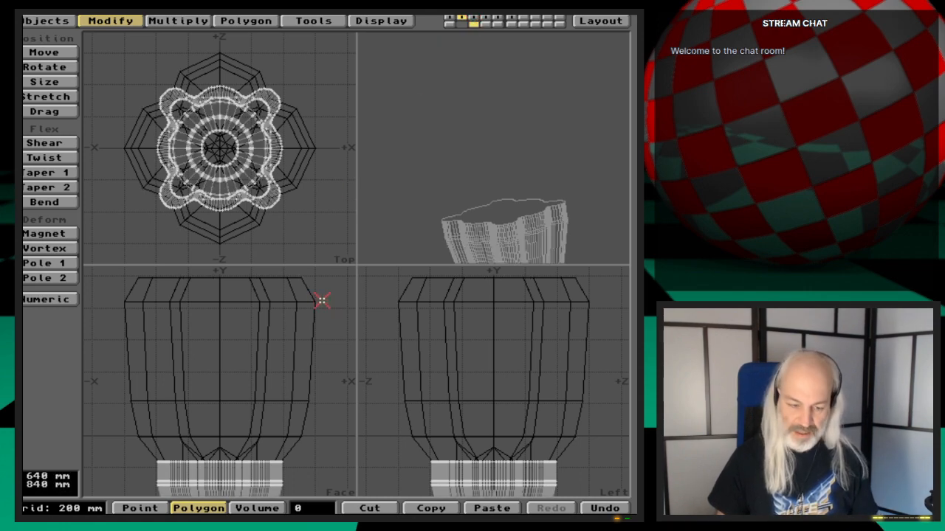
key(a)
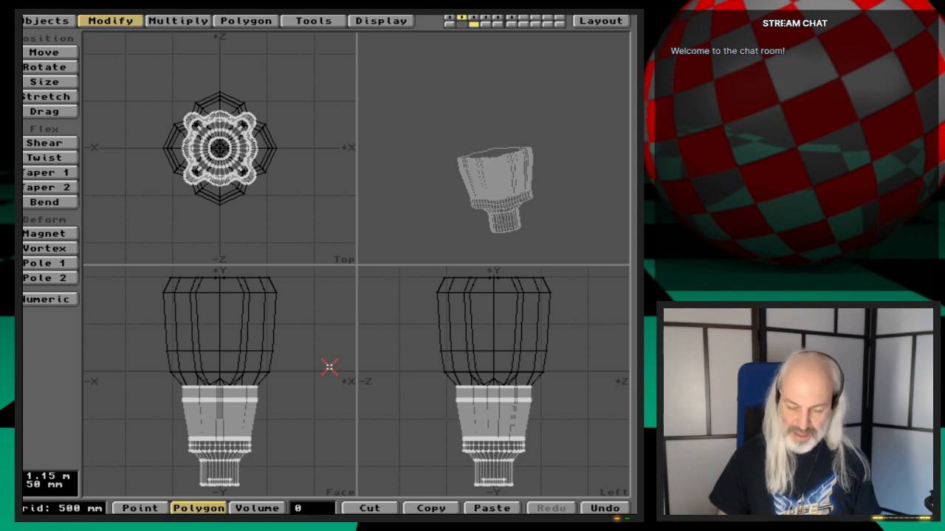
key(apostrophe)
key(q)
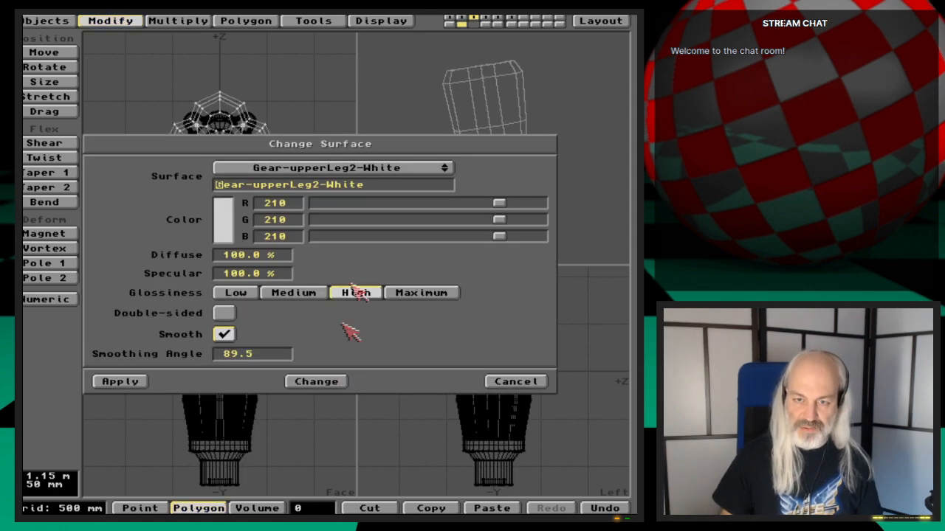
click(397, 186)
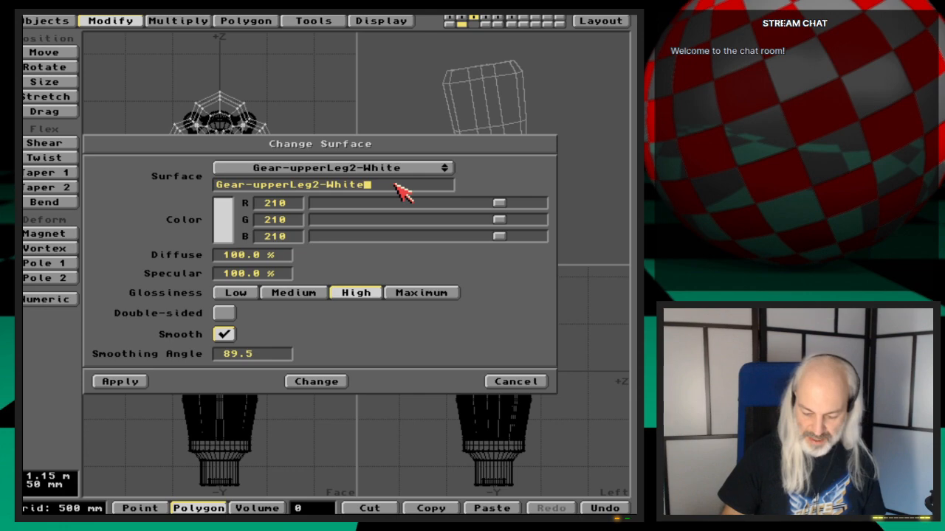
key(BackSpace)
key(BackSpace)
text(Red)
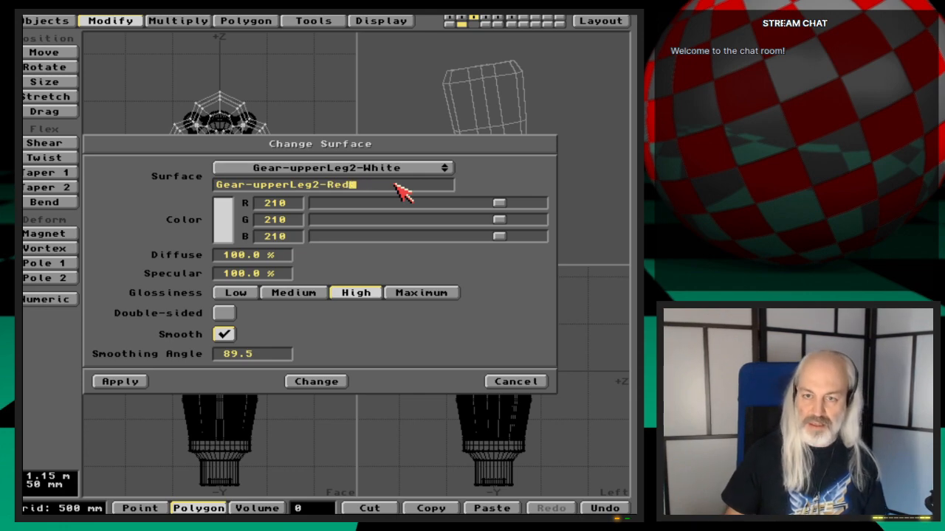
click(140, 385)
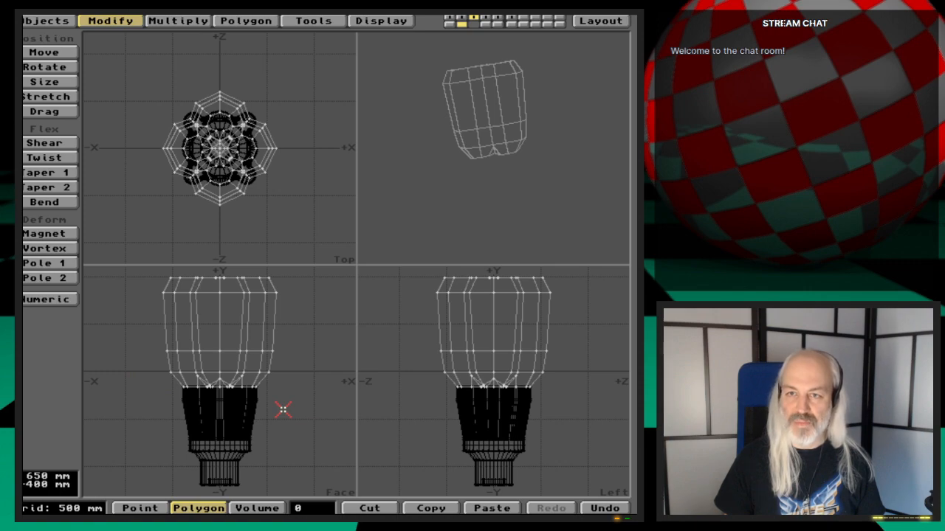
Check up close how the body's base meets the layer 2 part, and make layer 2 the foreground with layer 3 as background
key(2)
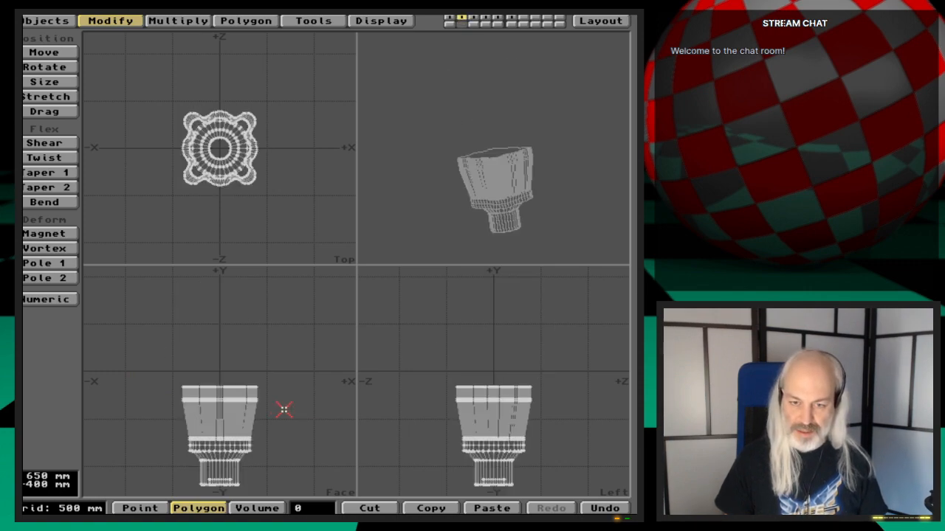
key(3)
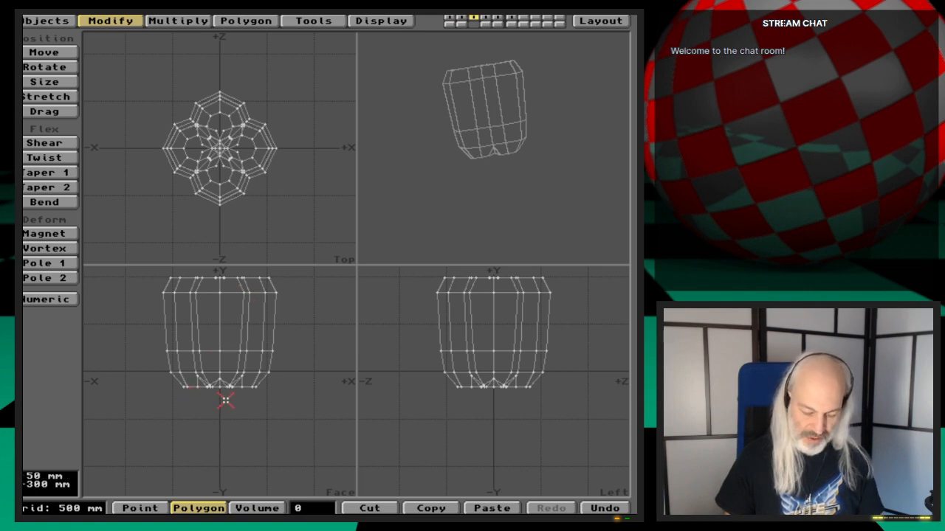
key(period)
key(period)
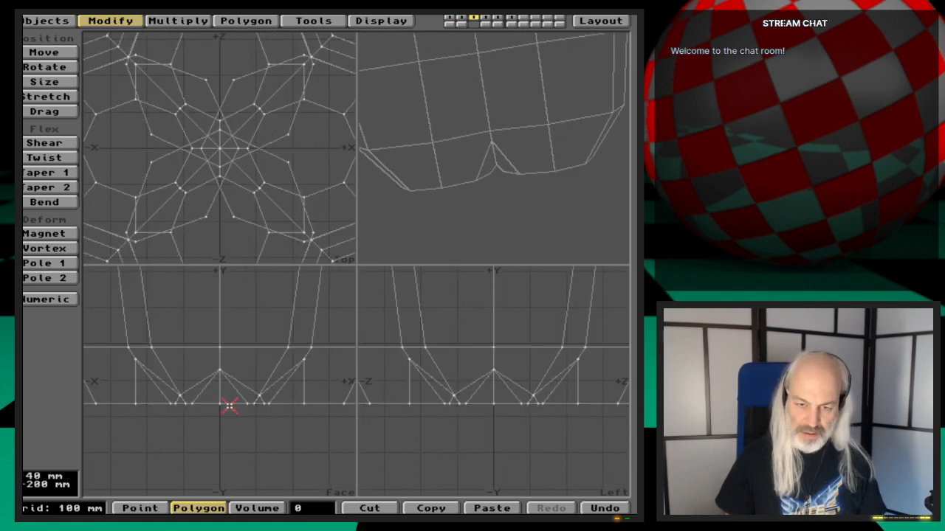
key(2)
key(3)
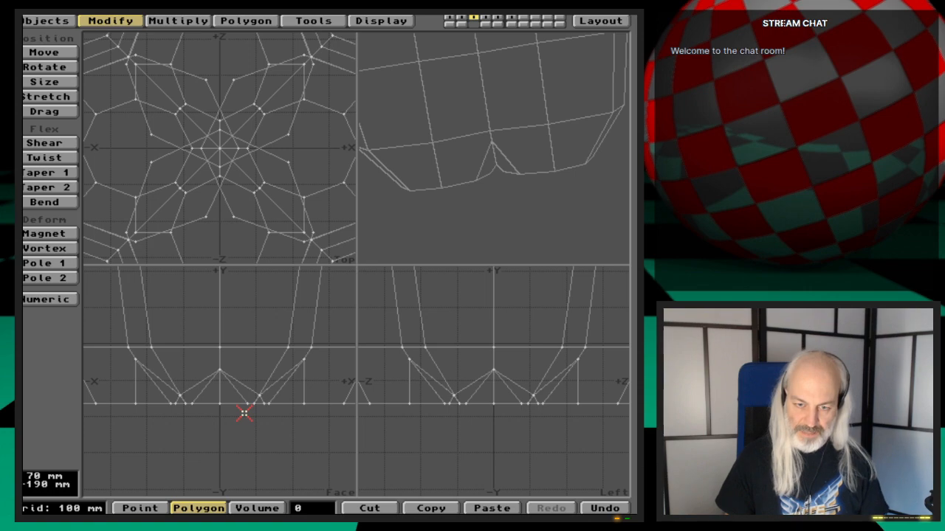
click(461, 23)
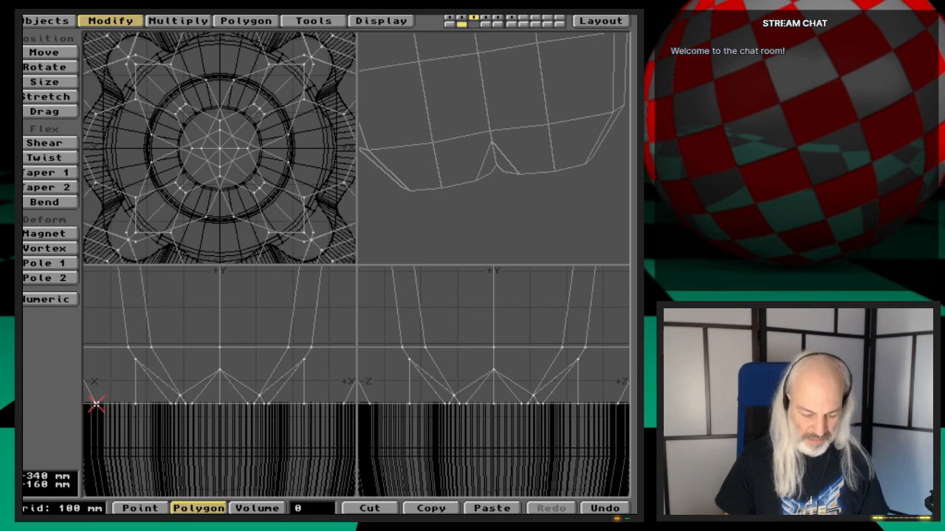
key(g)
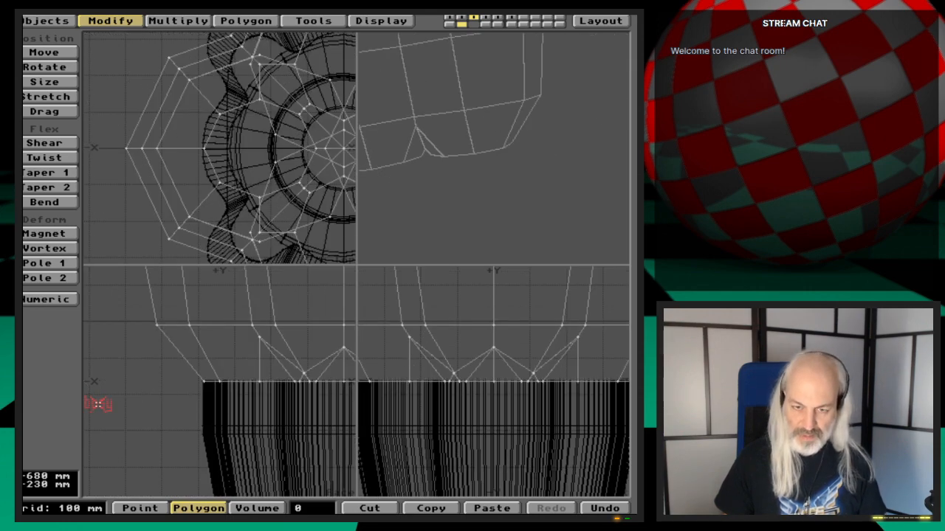
key(period)
key(period)
key(comma)
key(period)
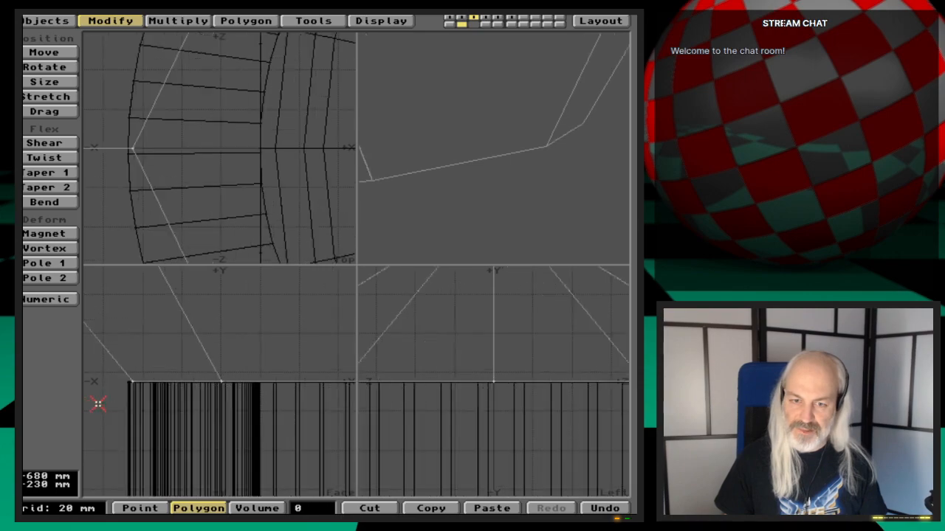
key(comma)
key(comma)
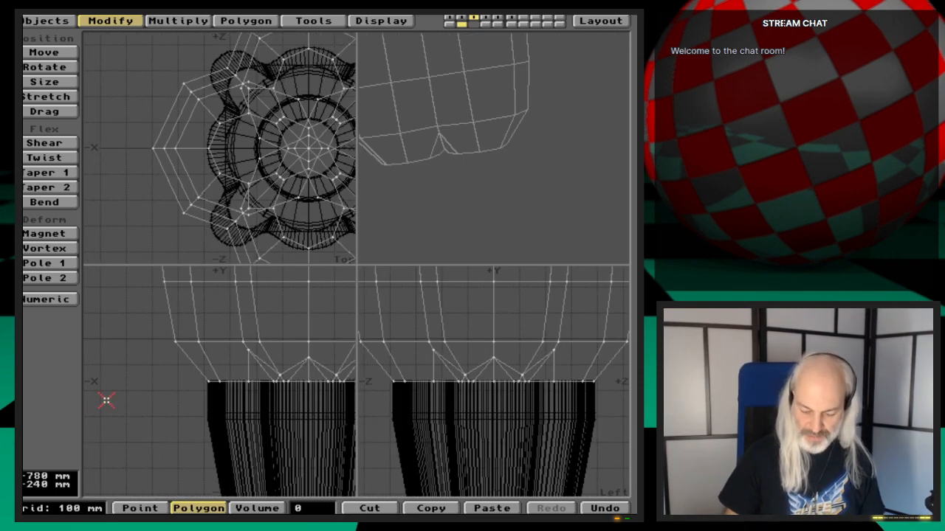
key(apostrophe)
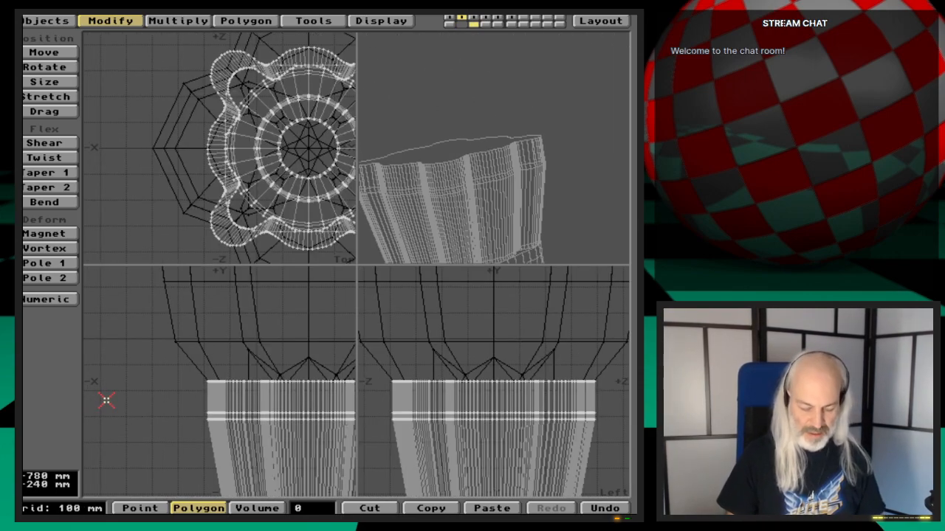
Try a Boolean union of the layer 2 part with the body in layer 3 and merge the duplicate points
key(shift+b)
key(Return)
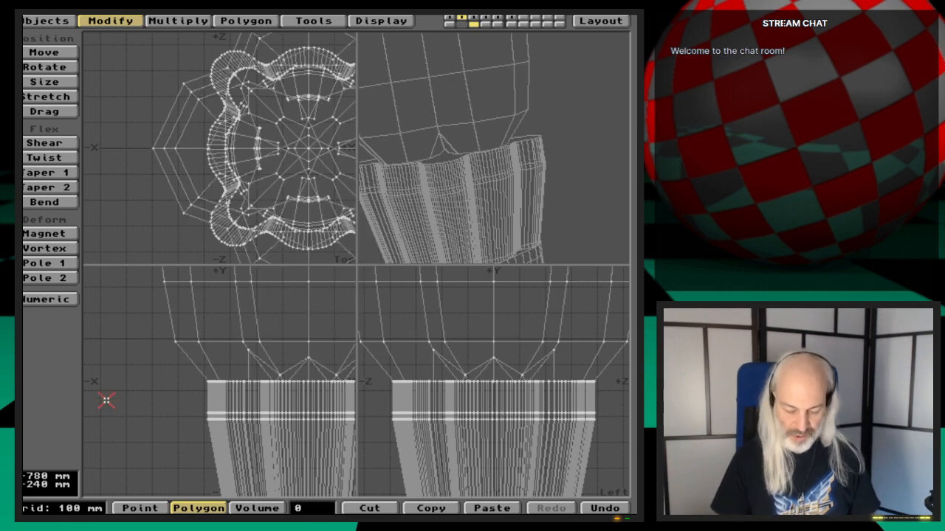
key(m)
key(Return)
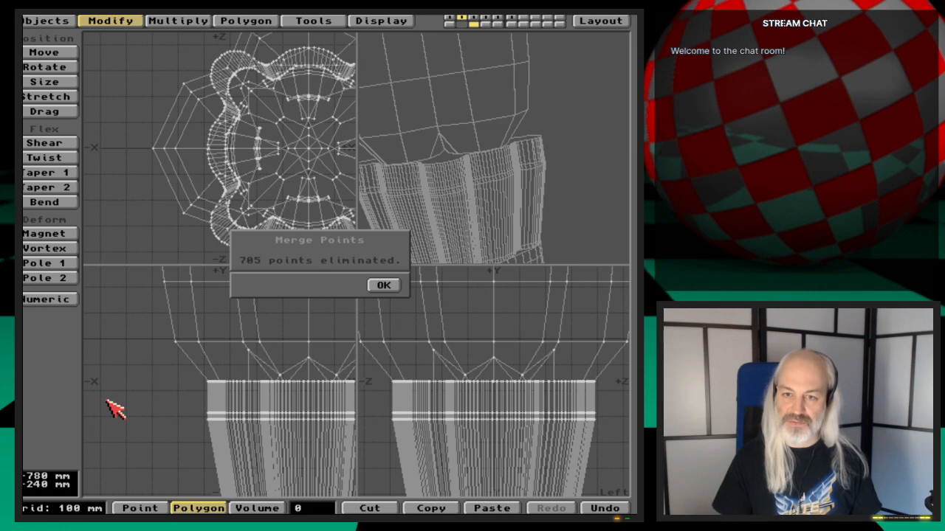
key(Return)
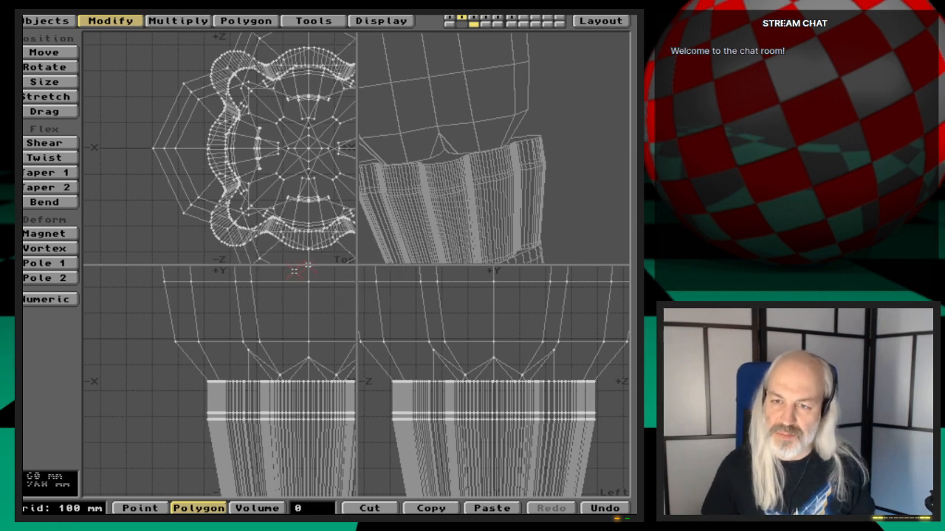
Examine the open joint in the preview and select only the large scalloped polygon capping the top of the lower part
drag(442, 186, 563, 179)
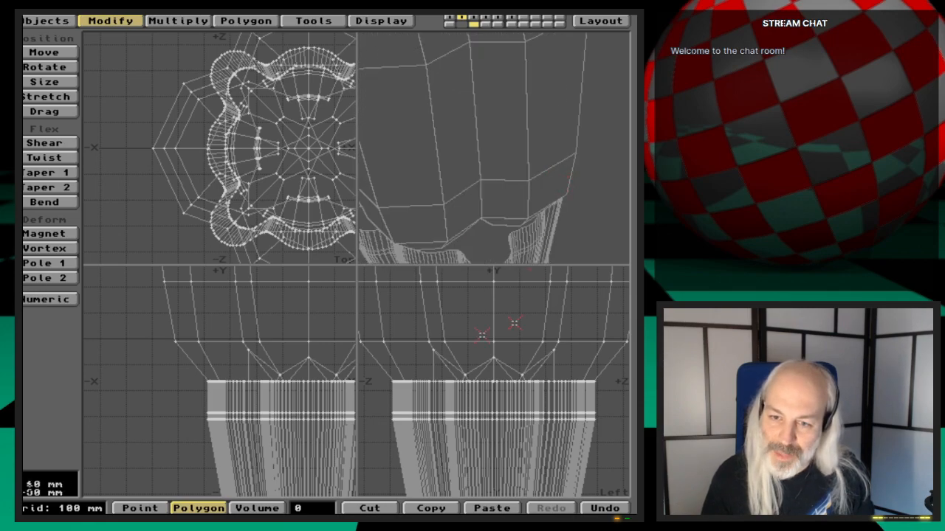
click(444, 380)
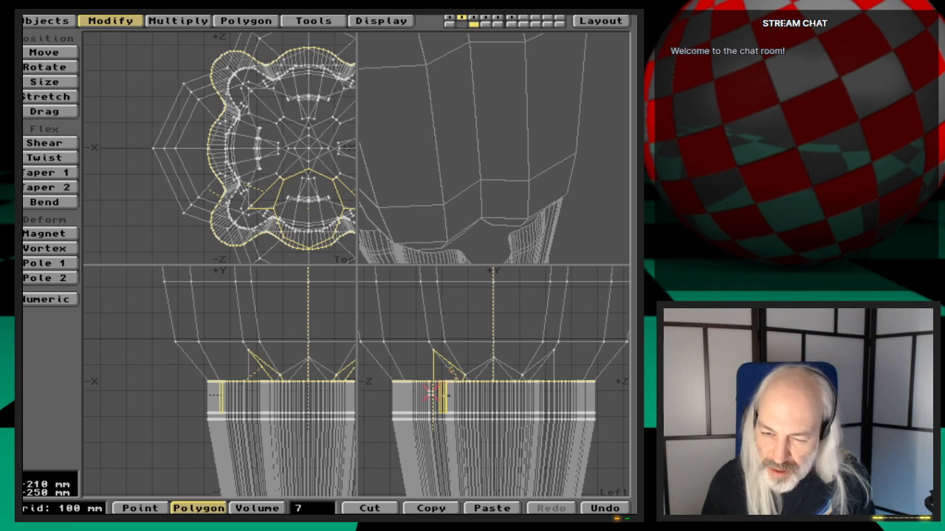
click(445, 394)
click(443, 359)
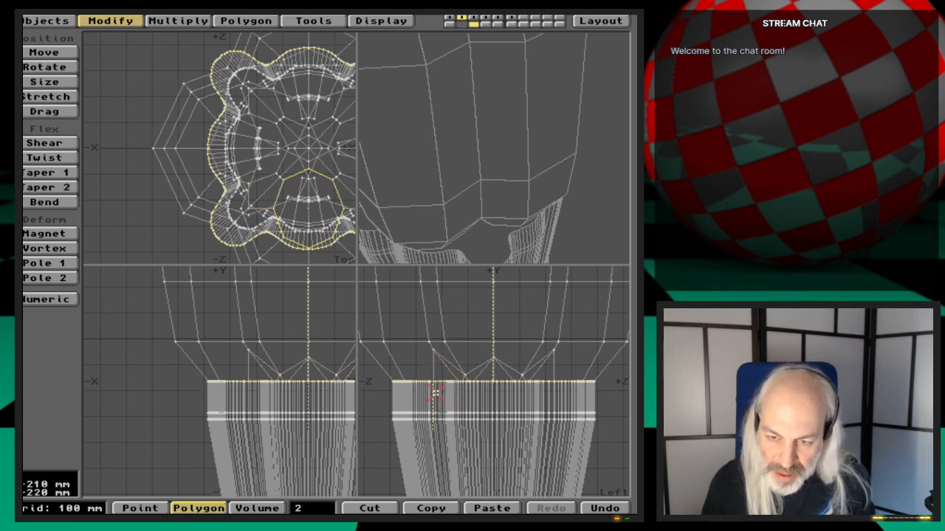
click(330, 177)
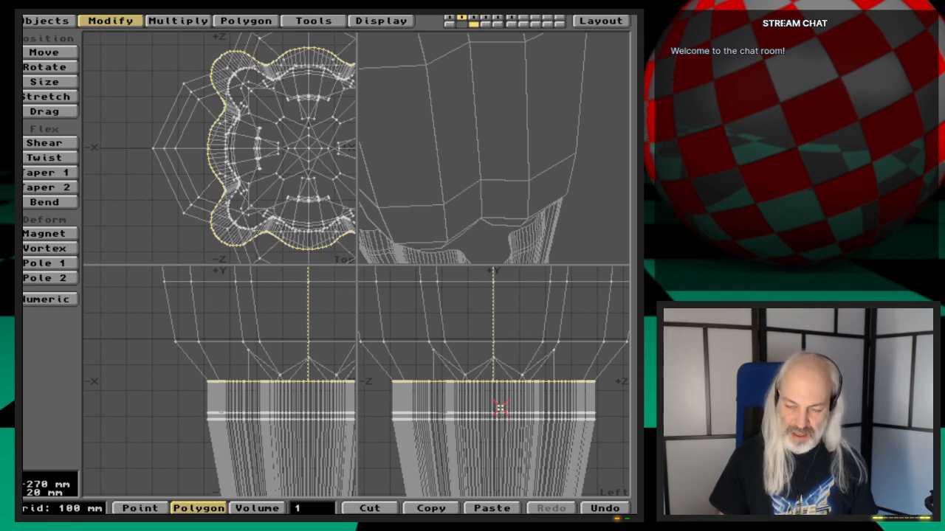
Undo the point merge and union, and move the selected top cap straight up about 550 mm into the body
key(u)
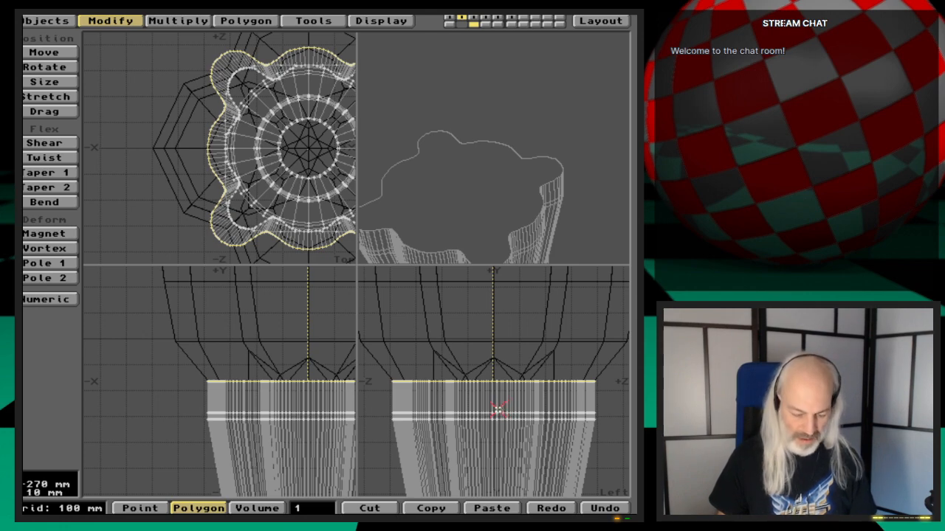
key(t)
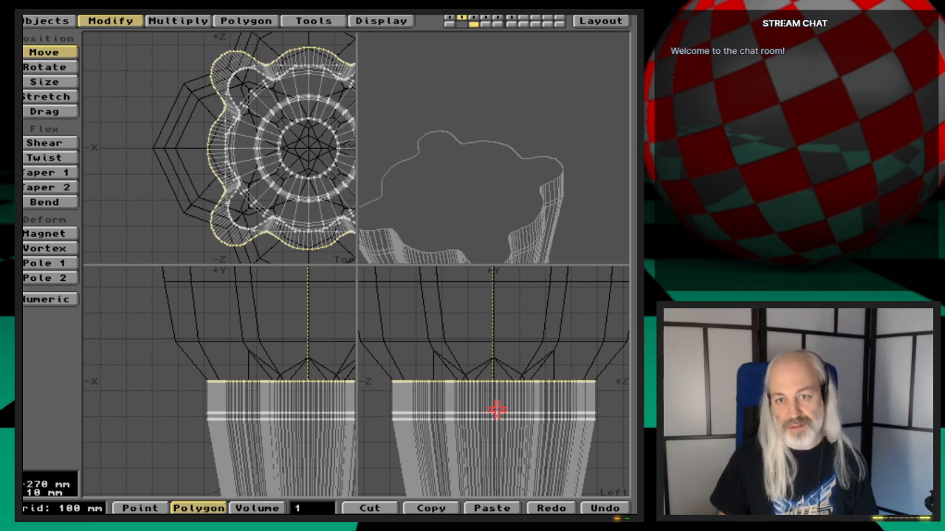
drag(497, 410, 496, 263)
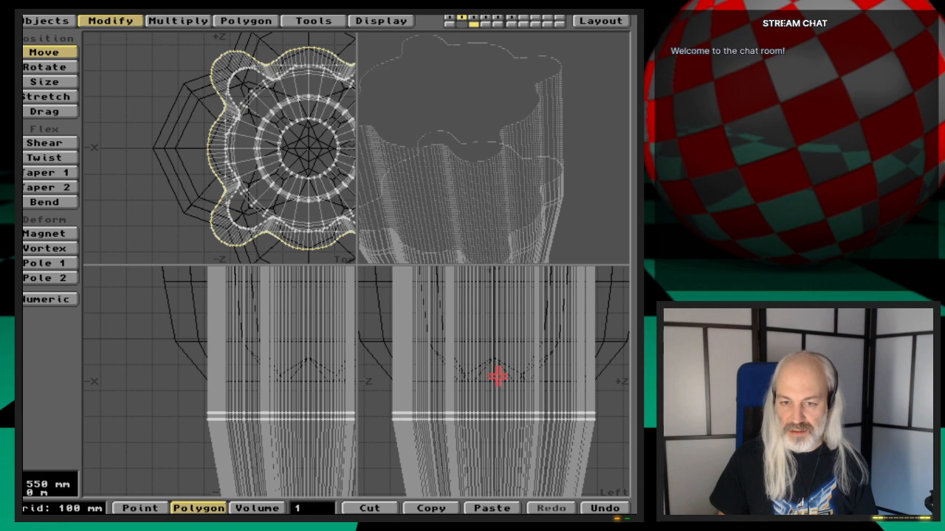
key(space)
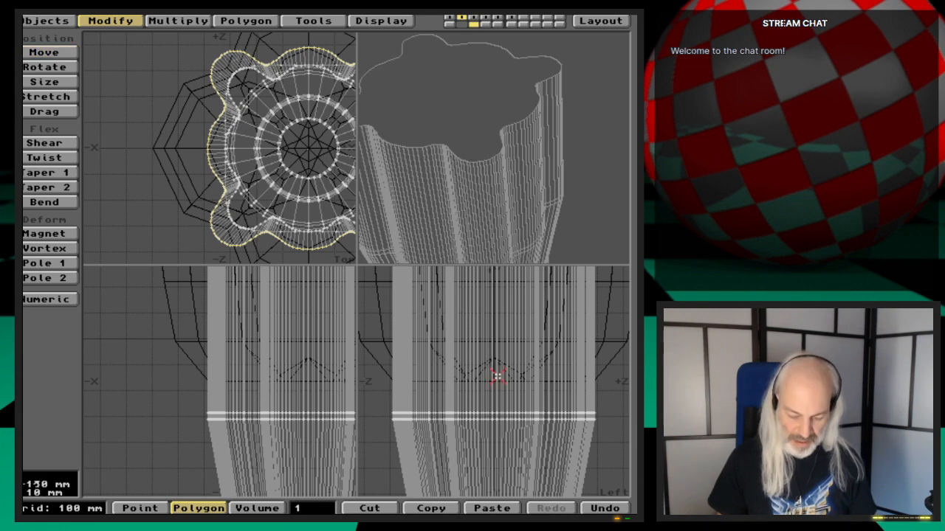
Try a Boolean union of the extended part with the layer 3 body, inspect the joint from several angles, and undo it
key(a)
key(period)
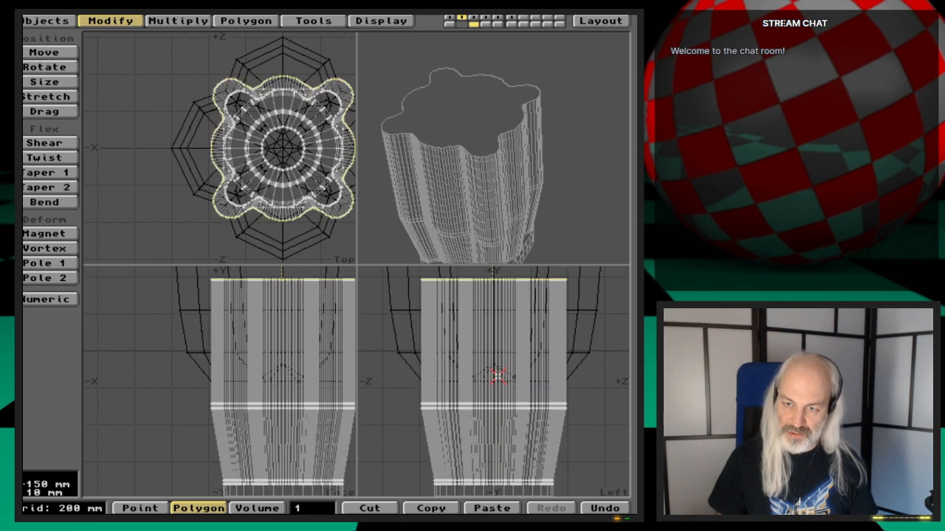
key(period)
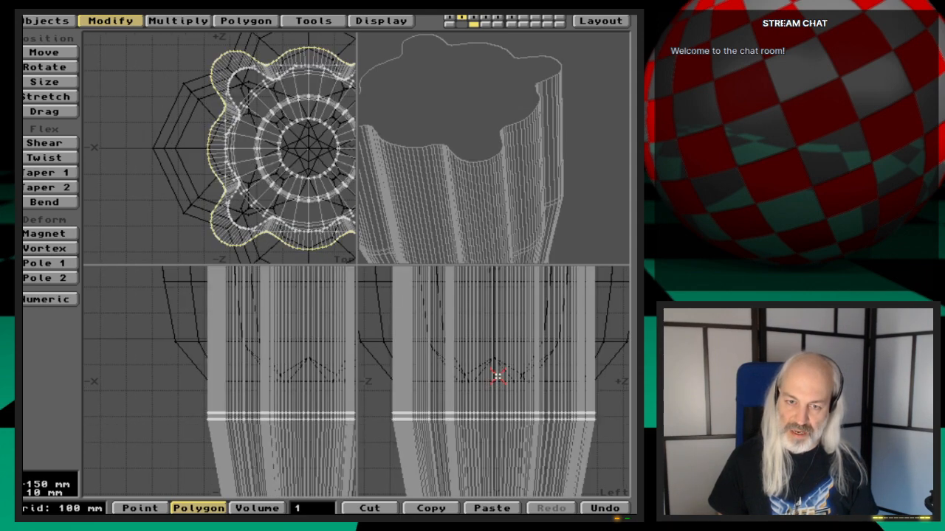
key(comma)
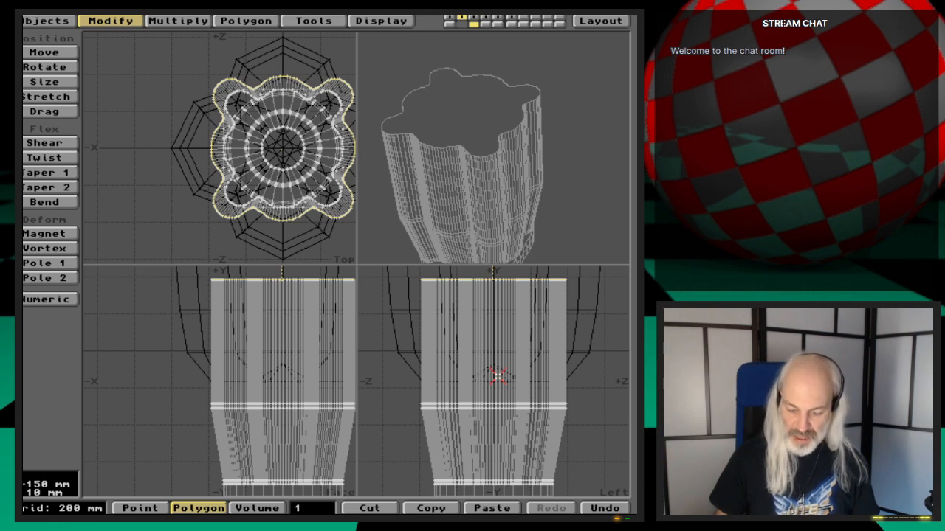
key(shift+b)
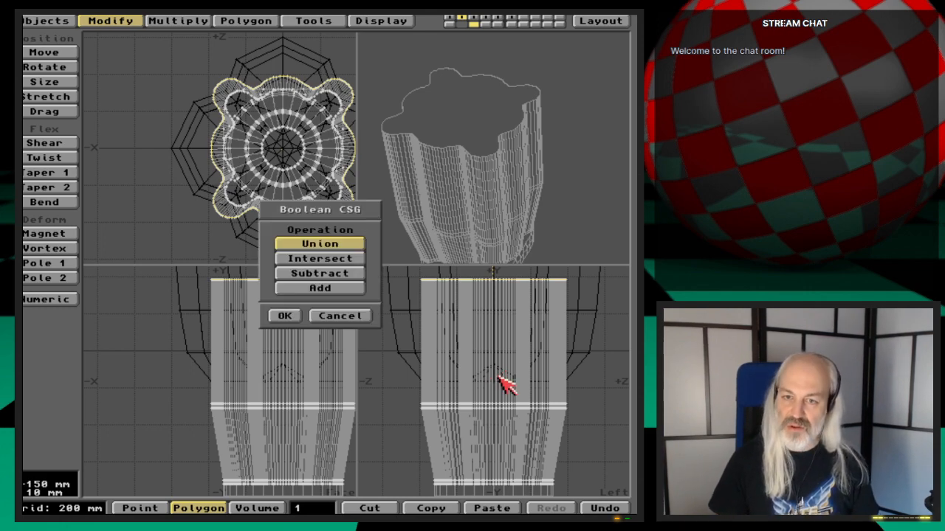
key(Return)
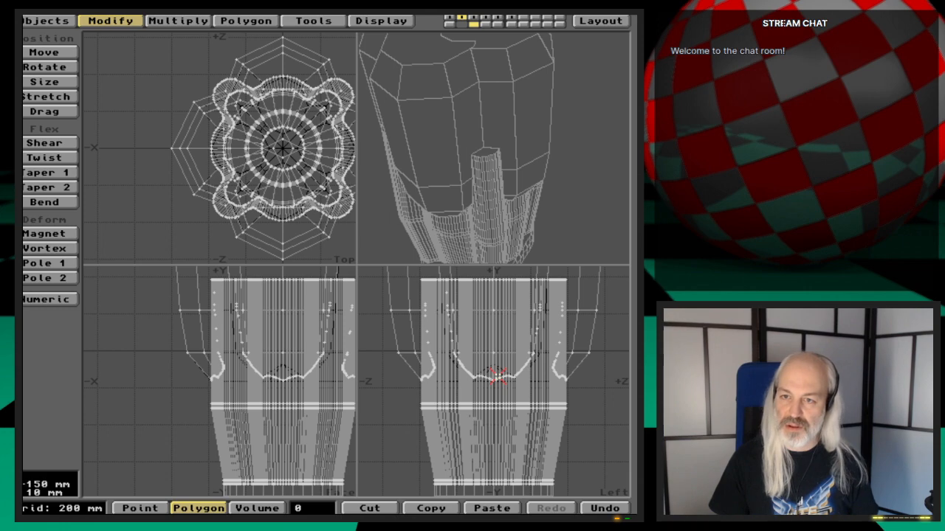
drag(467, 197, 542, 135)
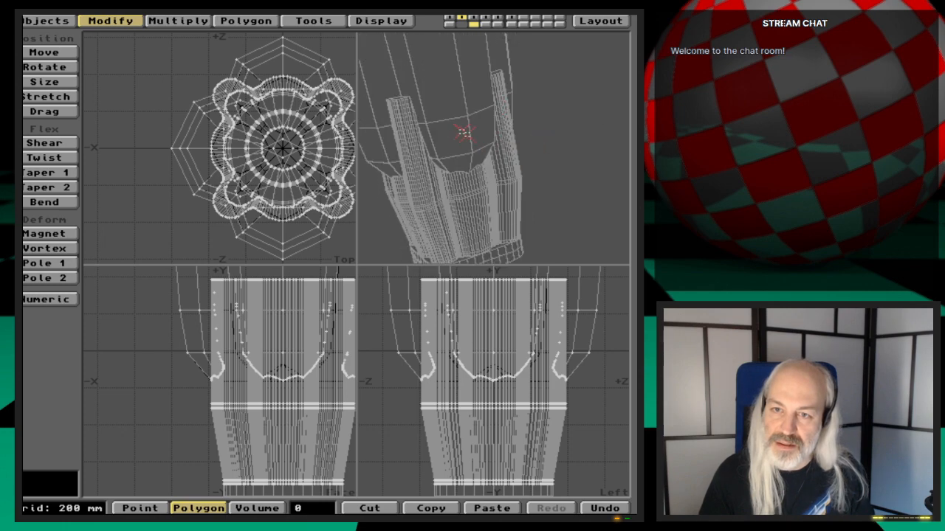
drag(464, 133, 434, 174)
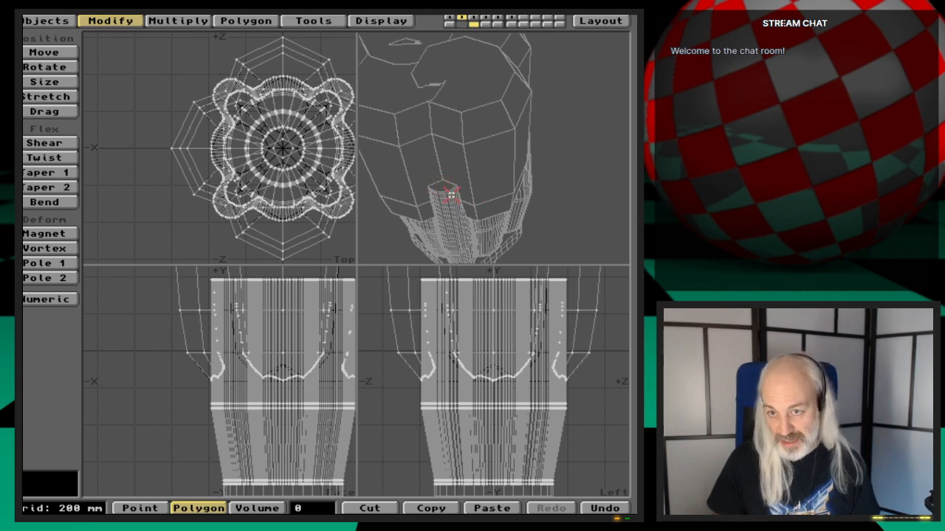
key(u)
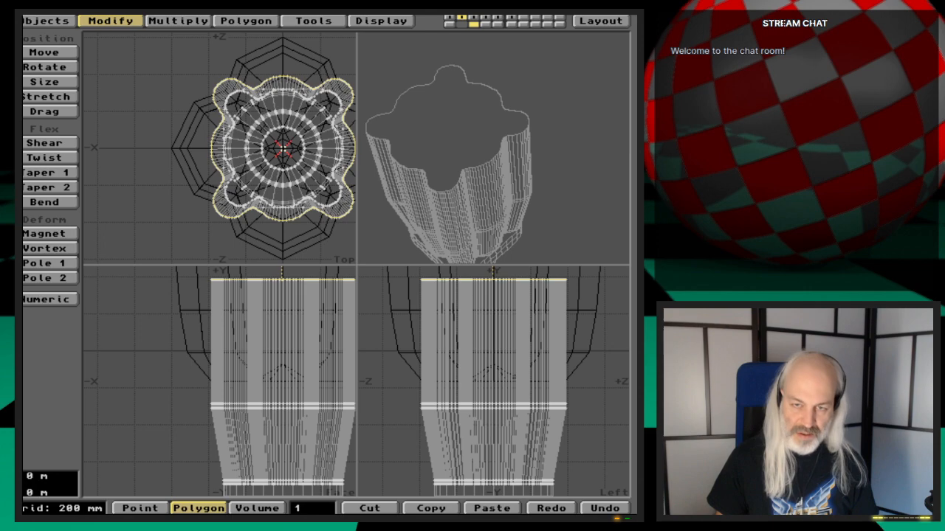
Stretch the top cap evenly inward about the origin so the extended section tapers towards its upper end
key(h)
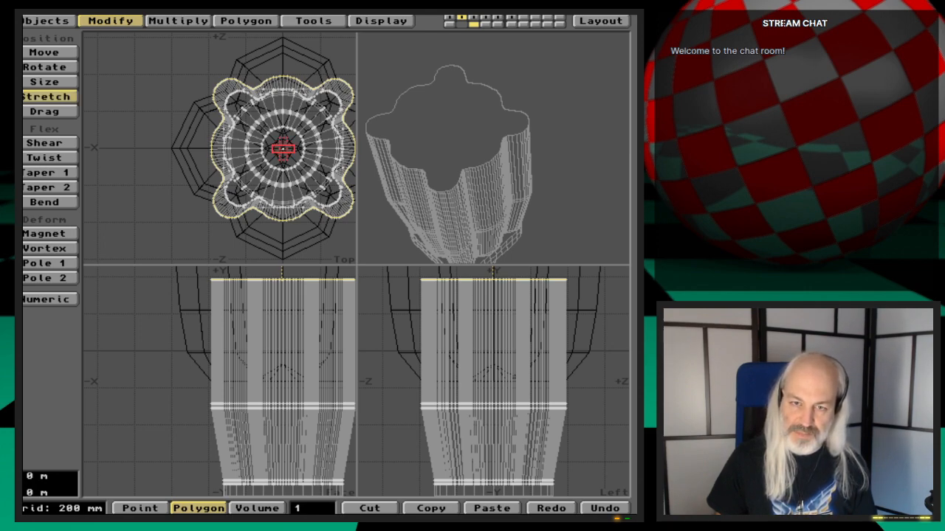
mouse_move(282, 149)
mouse_down()
mouse_move(268, 149)
mouse_move(268, 164)
mouse_move(274, 154)
mouse_up()
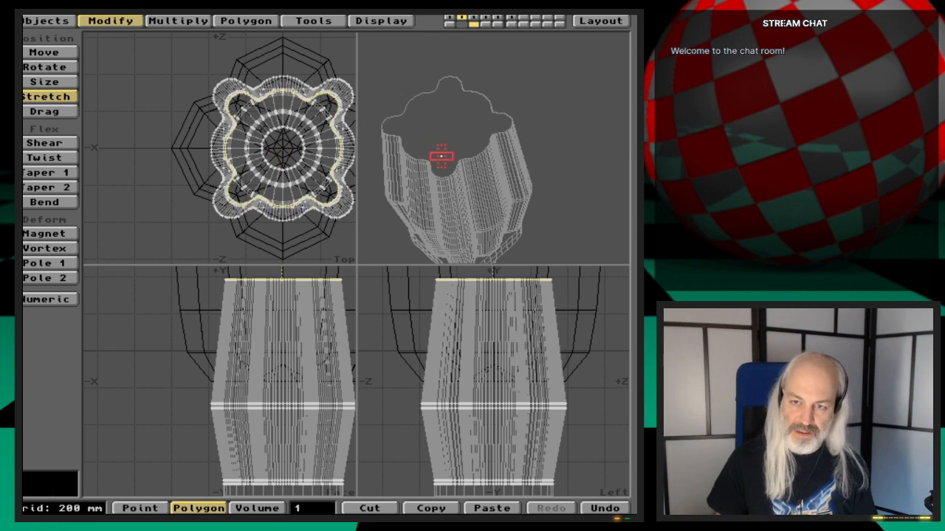
key(space)
Unite the tapered part with the layer 3 body using Boolean Union, merge points automatically, and inspect the joint
key(shift+b)
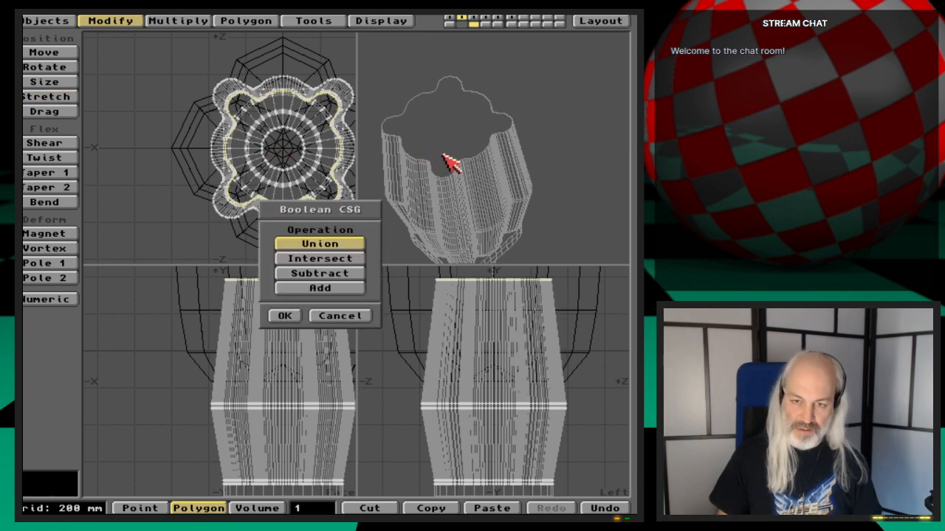
click(285, 316)
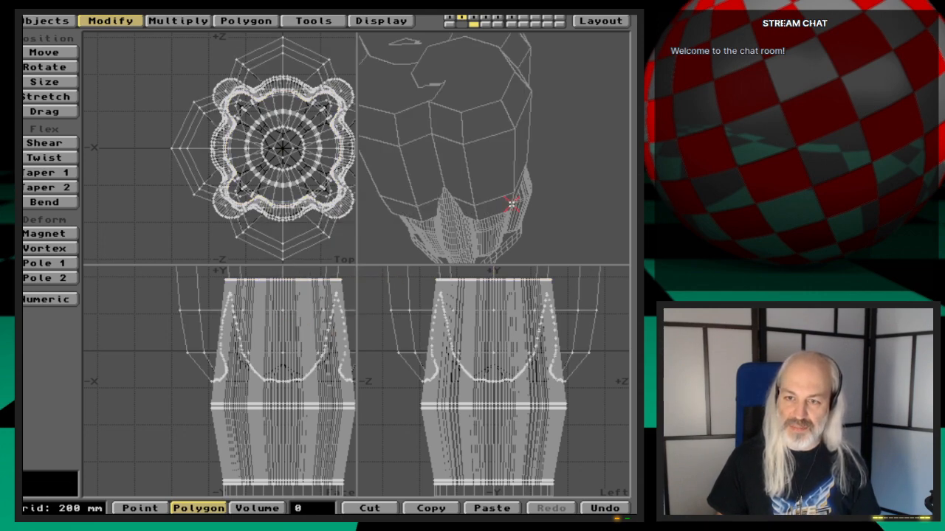
key(m)
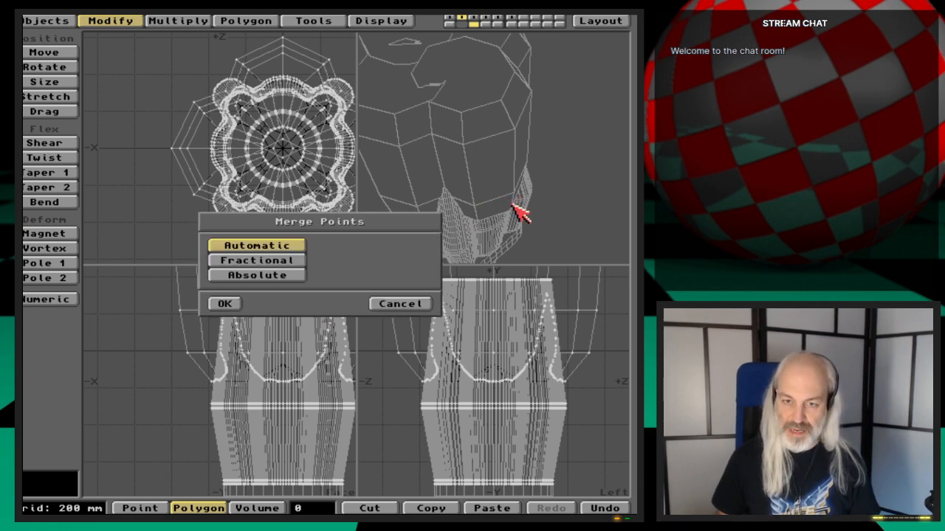
key(Return)
key(Return)
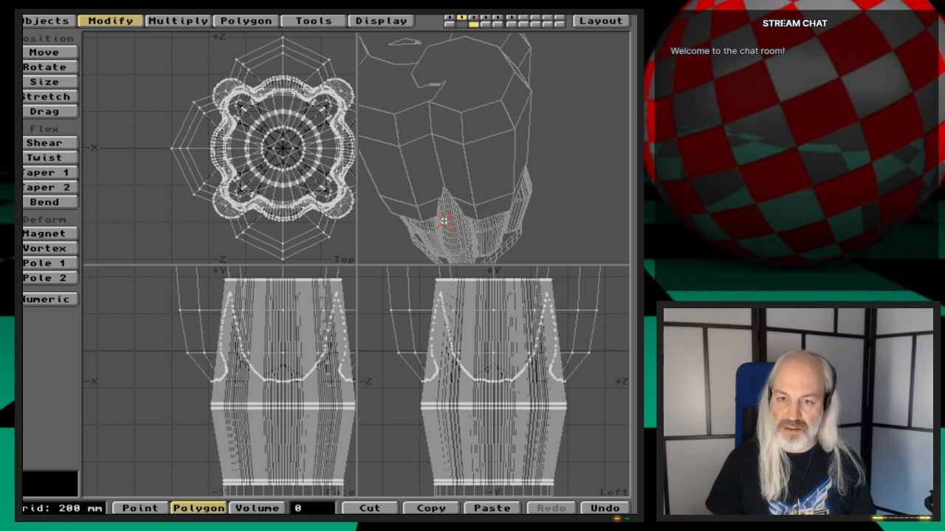
drag(449, 174, 545, 123)
key(a)
key(period)
key(period)
key(period)
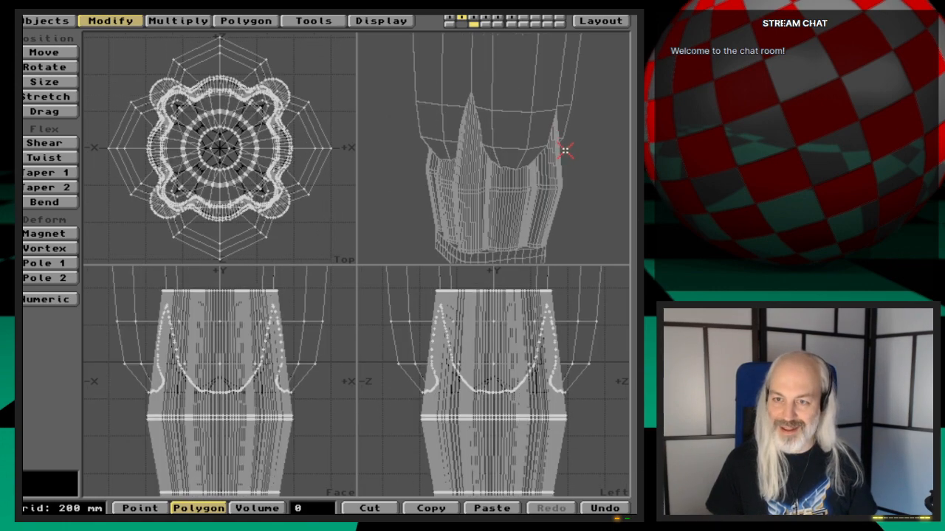
Isolate the four overlapping polygons capping the body's top, remove layer 3 from the background, and delete those polygons
drag(508, 81, 507, 111)
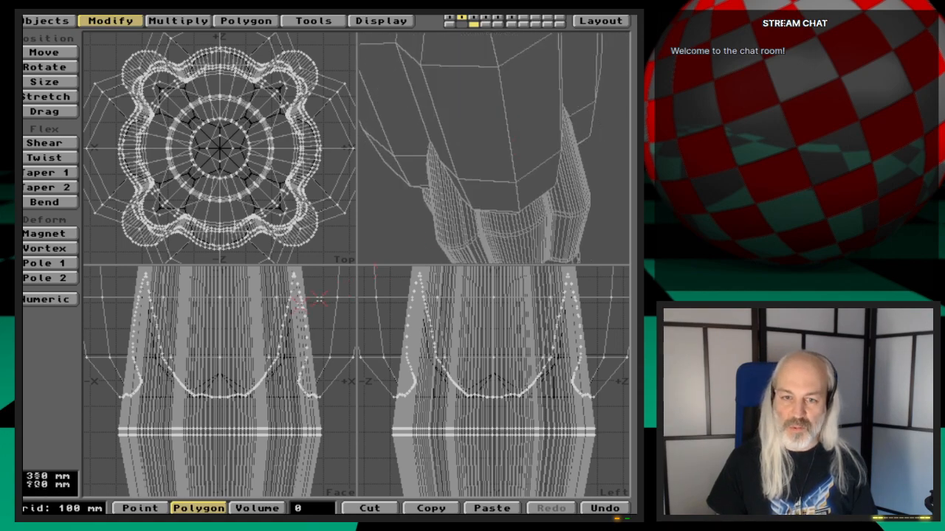
key(g)
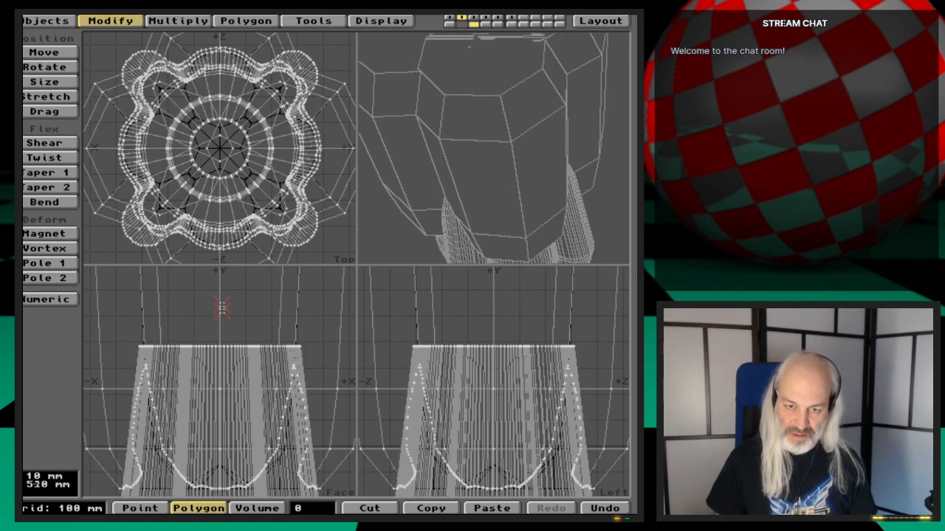
key(g)
key(g)
key(g)
key(g)
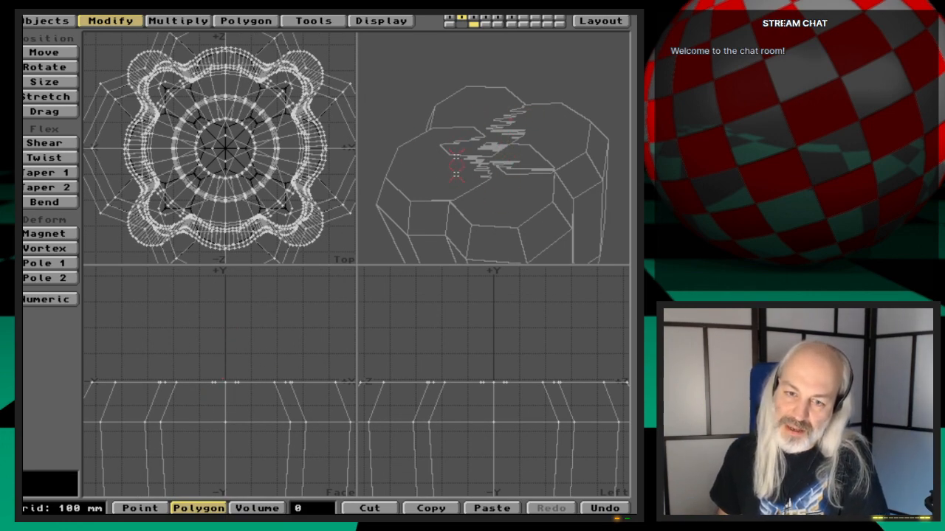
key(comma)
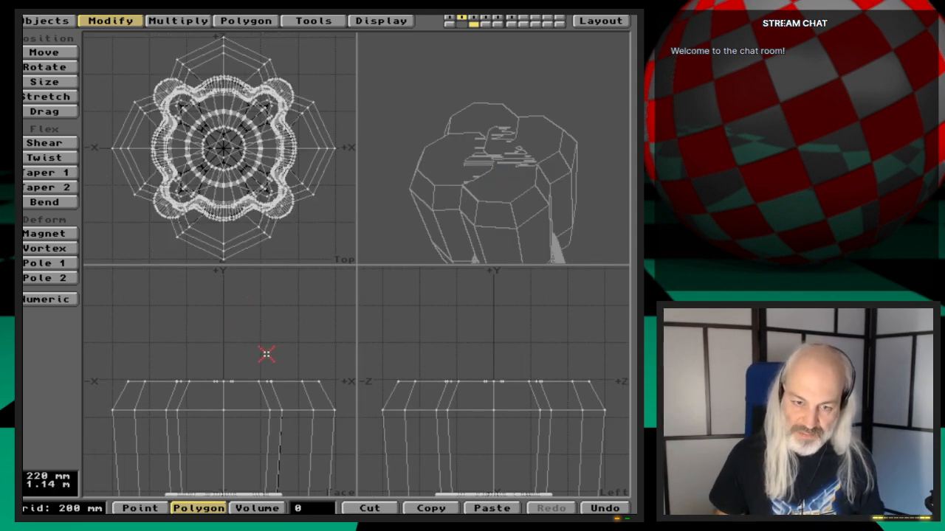
mouse_move(267, 353)
right_down()
mouse_move(116, 369)
mouse_move(207, 398)
mouse_move(333, 394)
mouse_move(247, 353)
right_up()
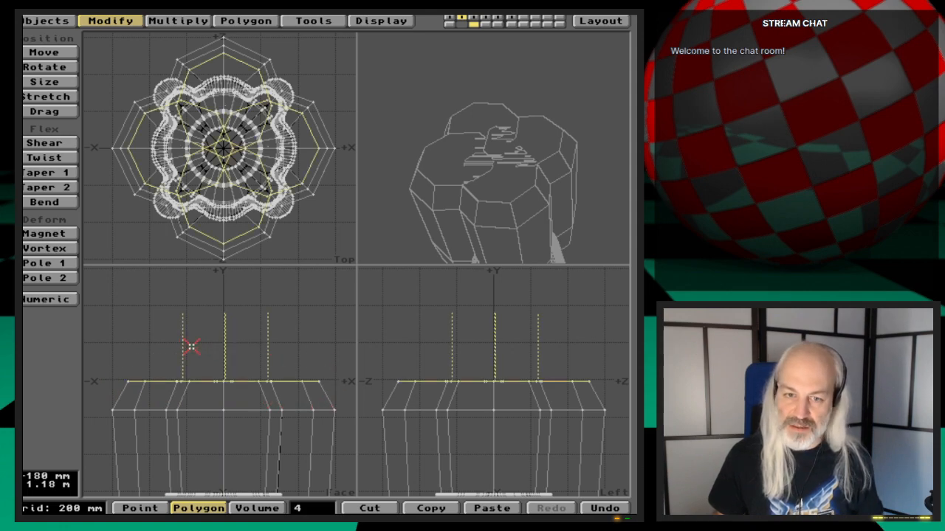
key(equal)
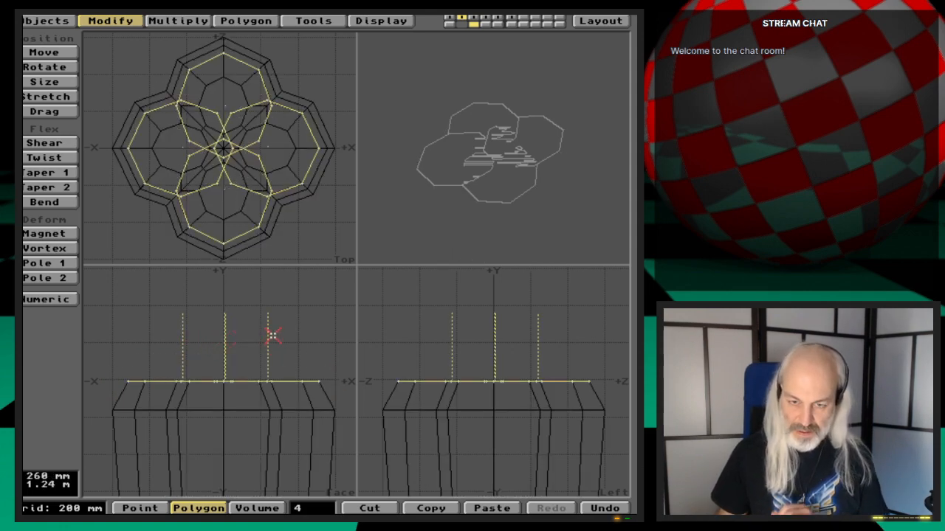
click(474, 24)
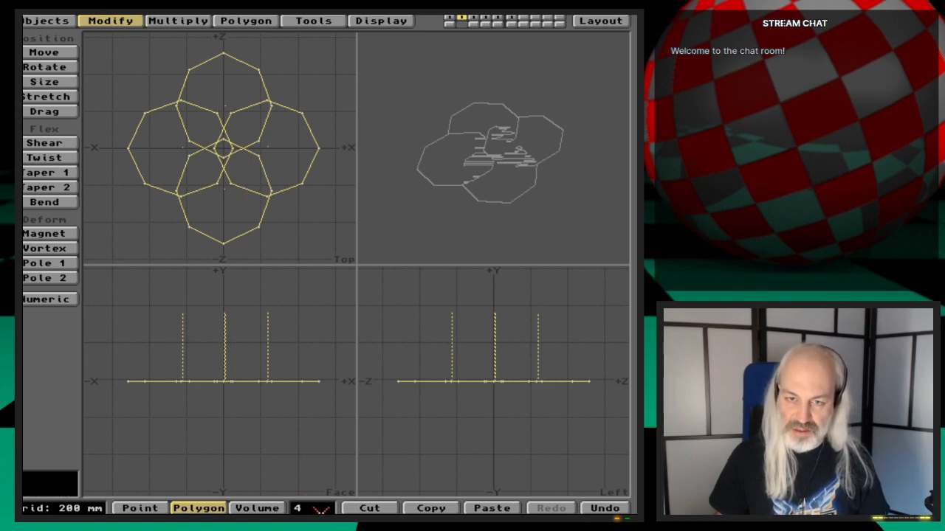
key(Delete)
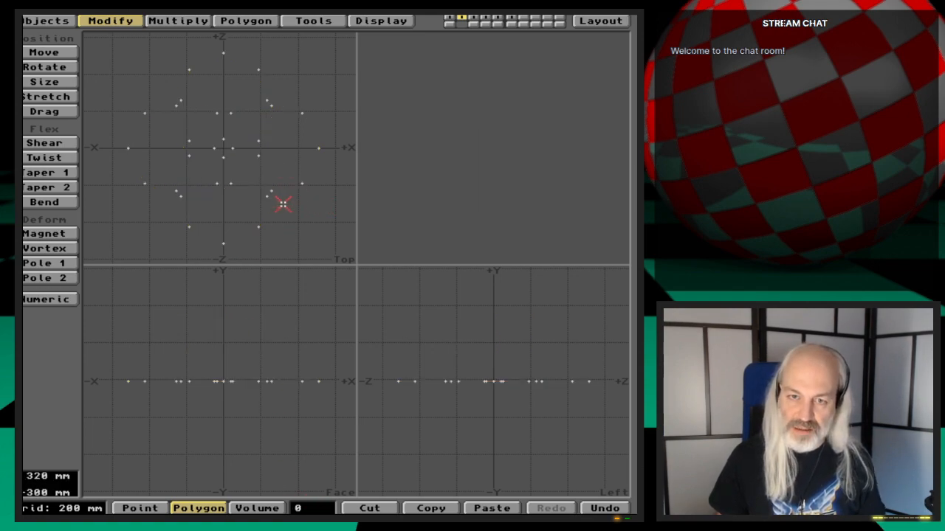
Create one cap polygon by selecting the outer outline points clockwise around the top, skipping the inner points, and unhide the rest of the object
key(space)
key(space)
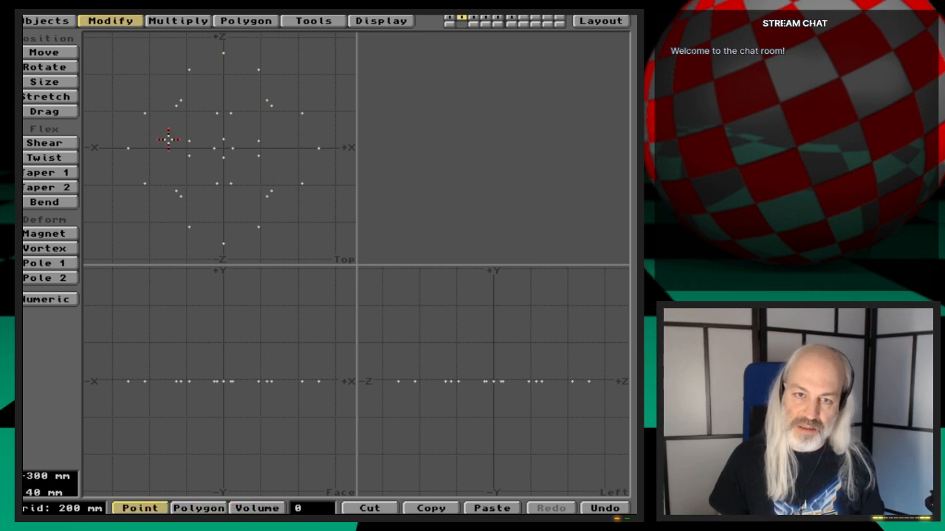
mouse_move(141, 115)
mouse_down()
mouse_move(180, 104)
mouse_move(194, 59)
mouse_move(225, 52)
mouse_move(255, 67)
mouse_move(268, 101)
mouse_move(317, 114)
mouse_move(318, 148)
mouse_move(297, 187)
mouse_move(266, 192)
mouse_move(259, 226)
mouse_move(224, 244)
mouse_up()
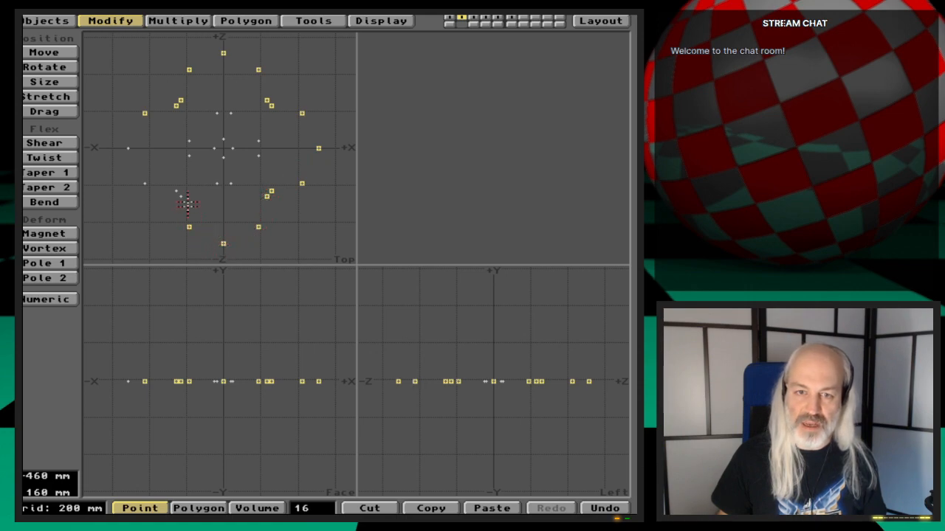
mouse_move(187, 194)
mouse_down()
mouse_move(147, 184)
mouse_move(126, 148)
mouse_up()
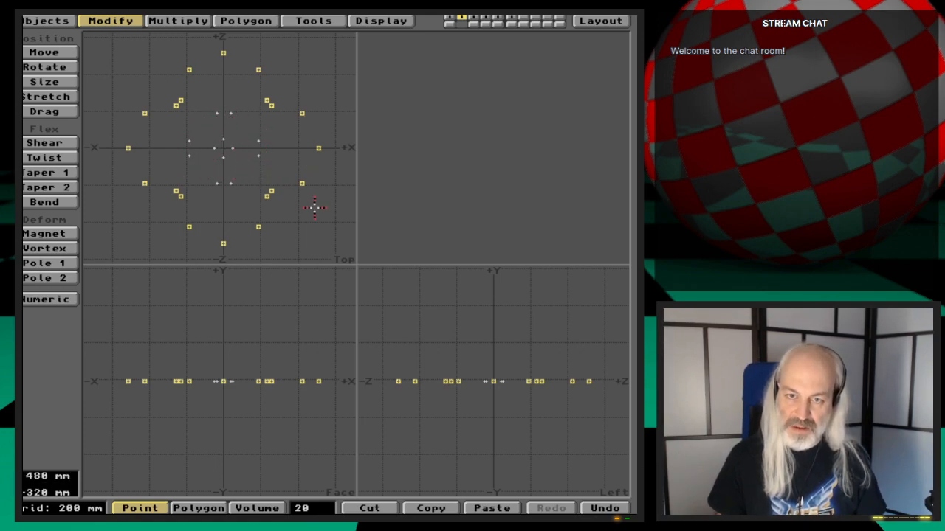
key(p)
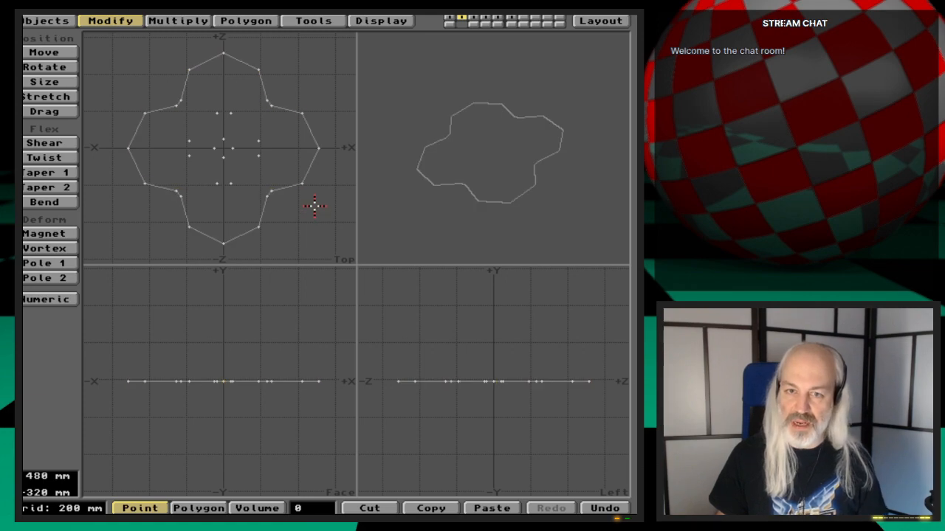
key(backslash)
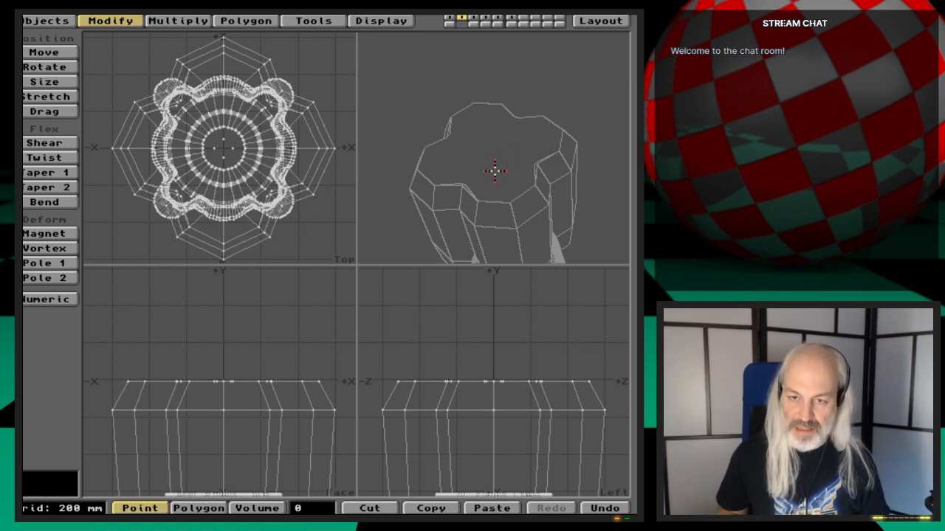
Run Merge Points on the whole object to join the new cap to the surrounding body
key(m)
key(Return)
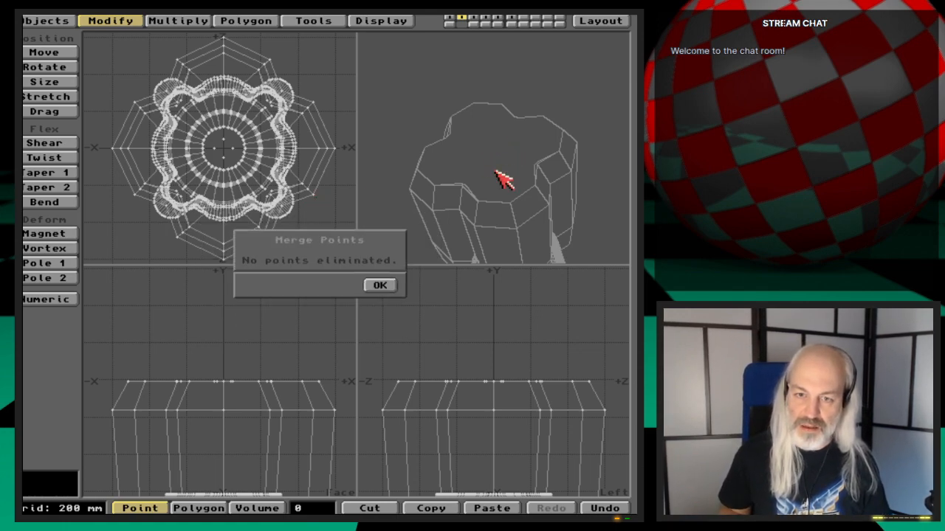
key(Return)
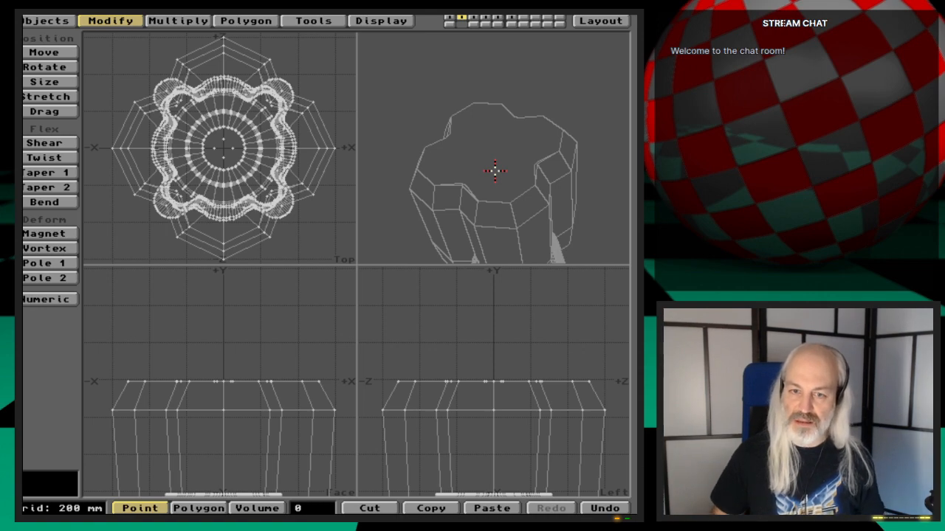
Delete the leftover unconnected points inside the new top cap, one small cluster at a time
drag(487, 204, 512, 171)
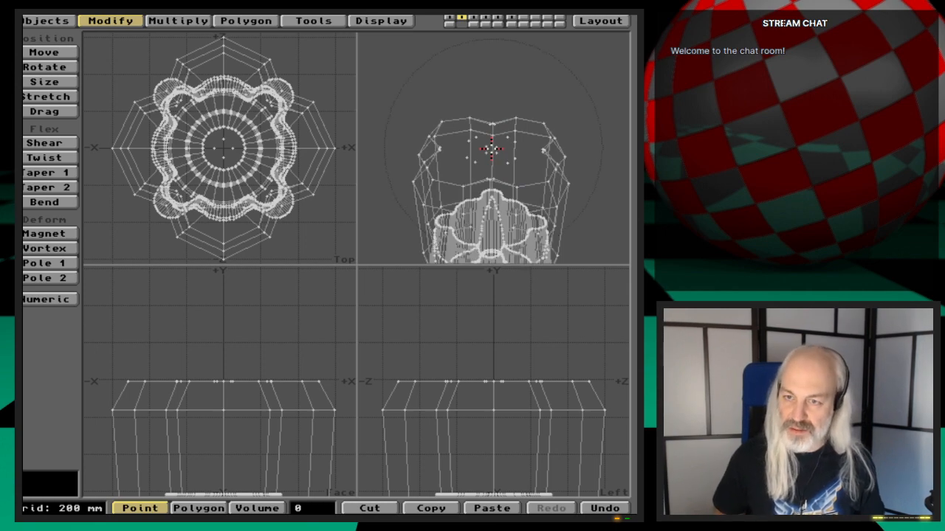
drag(494, 144, 509, 158)
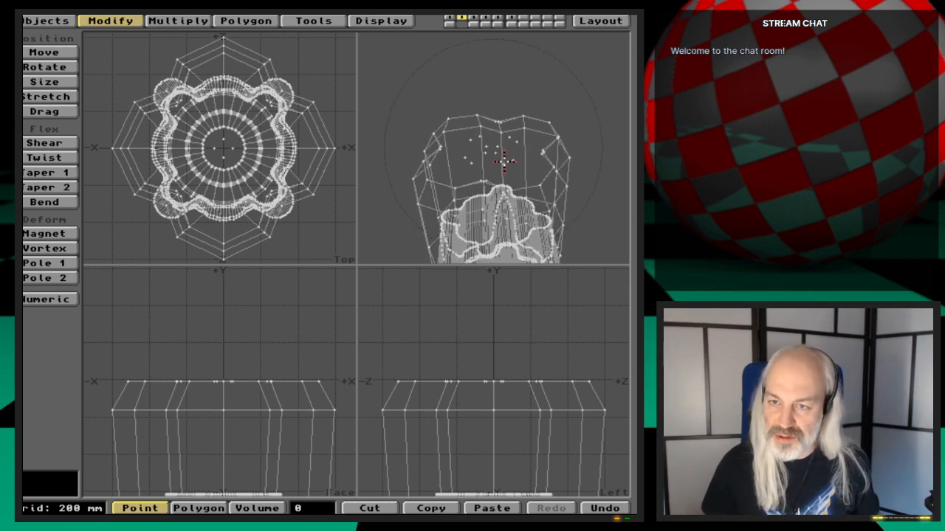
key(period)
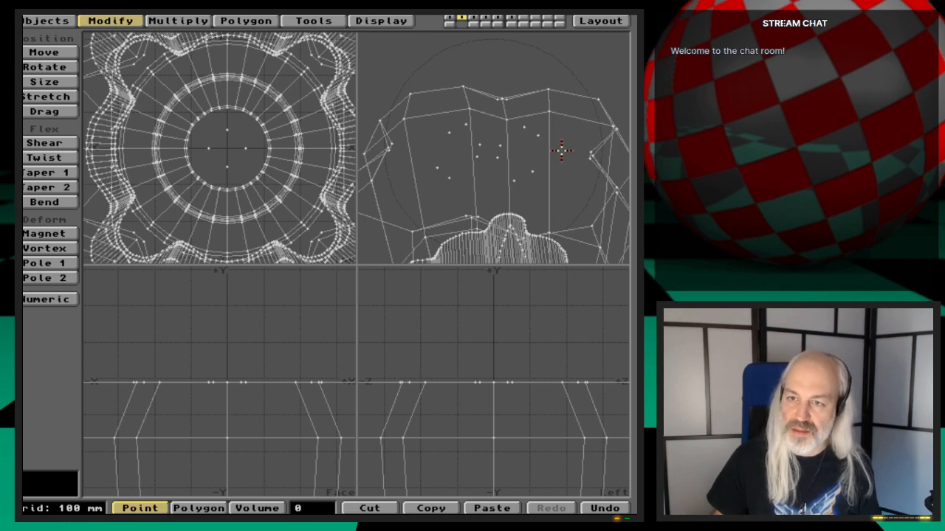
drag(561, 150, 534, 131)
click(529, 127)
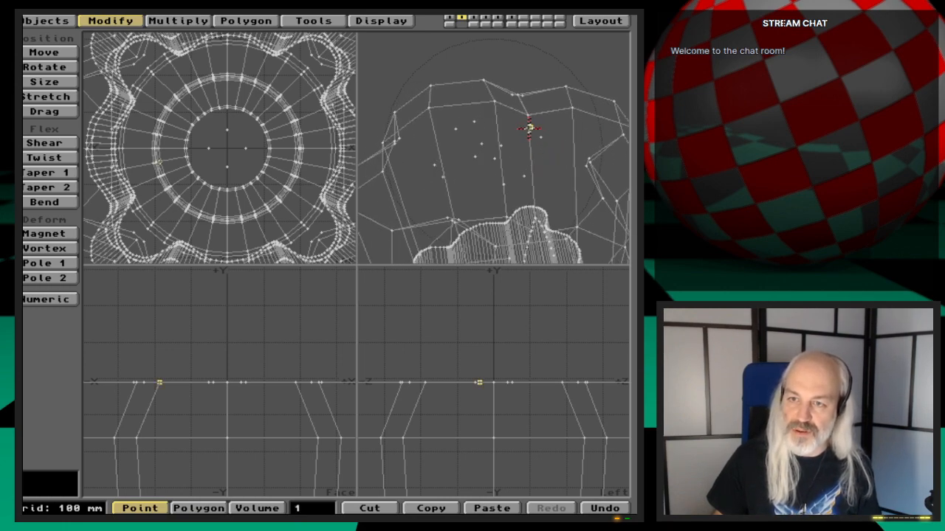
click(540, 137)
click(541, 152)
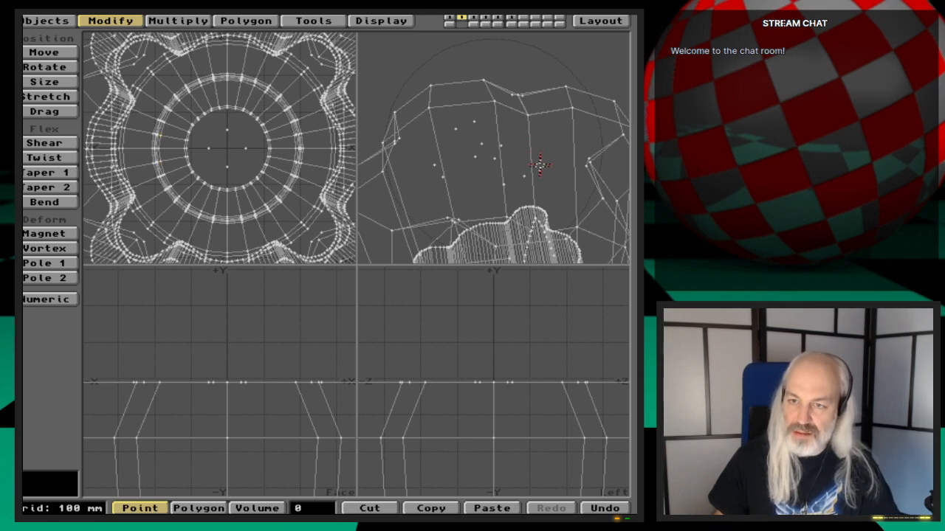
click(523, 175)
key(Delete)
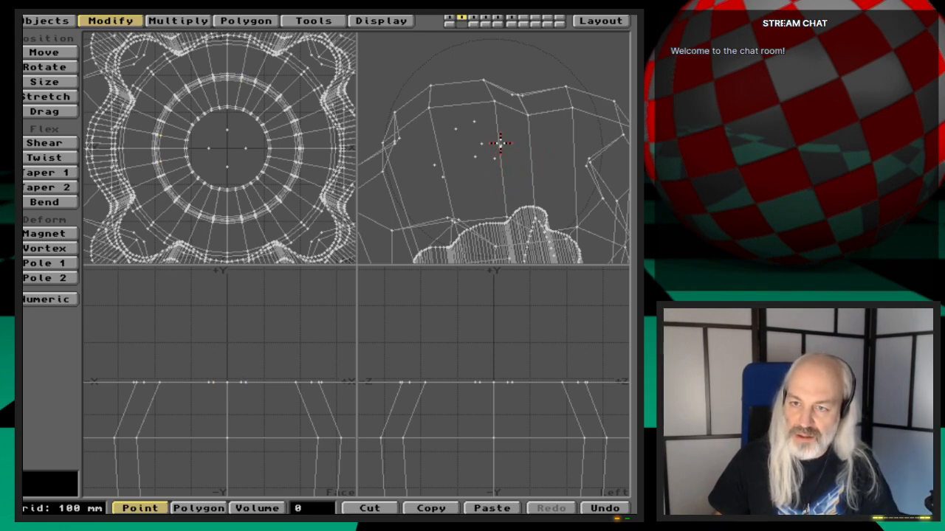
click(501, 146)
click(495, 159)
click(476, 158)
click(481, 144)
key(Delete)
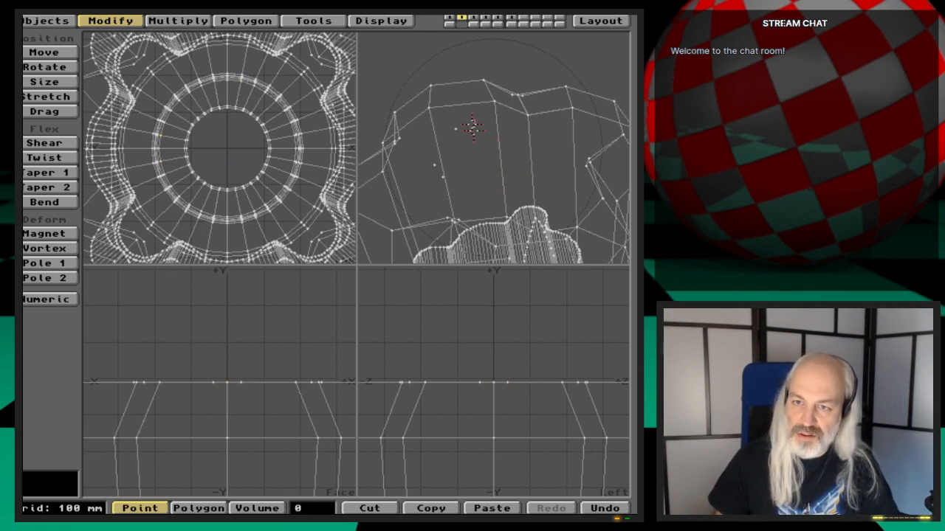
click(474, 121)
key(Delete)
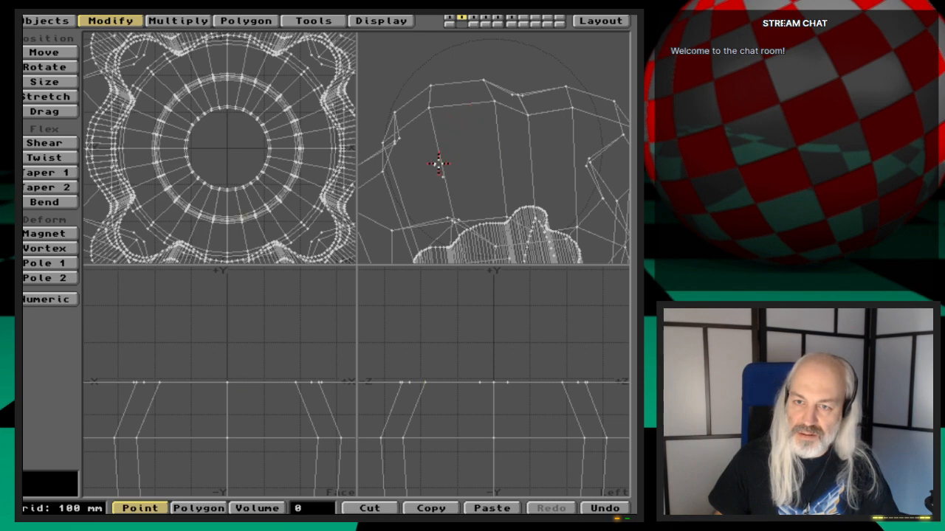
Fit the whole leg model in view and examine its shape from several angles, including its narrow end
click(434, 165)
key(Delete)
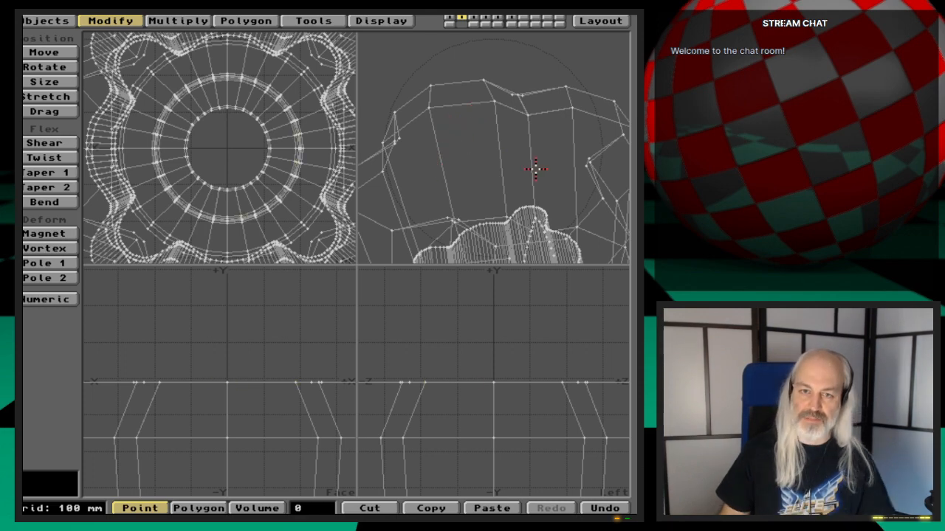
key(a)
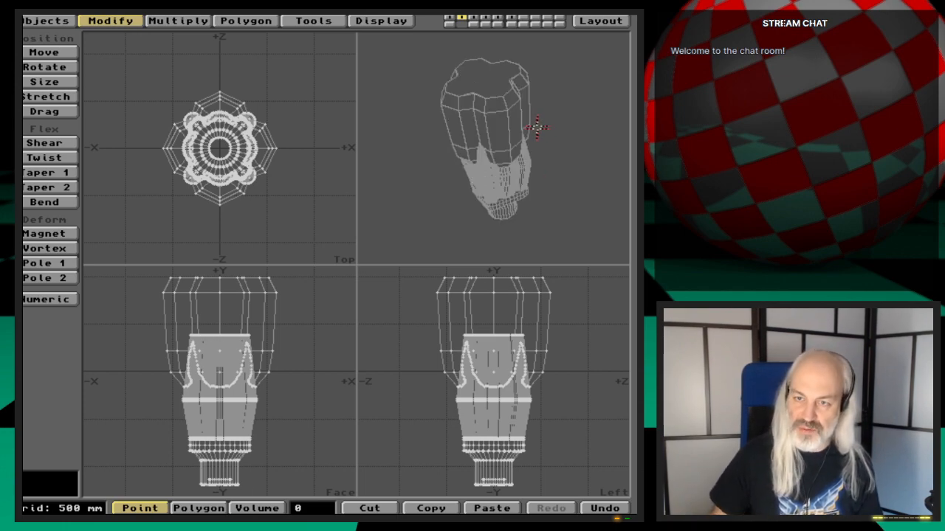
drag(496, 162, 552, 179)
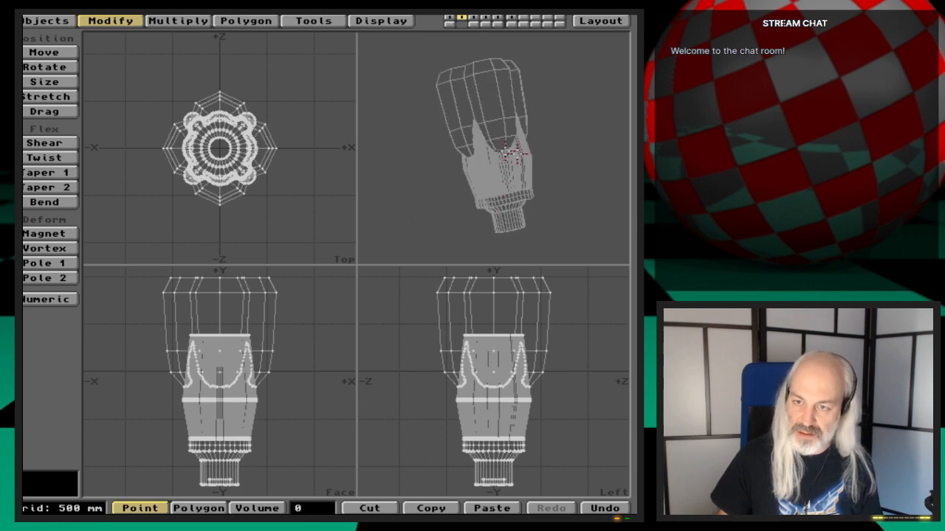
drag(513, 152, 551, 173)
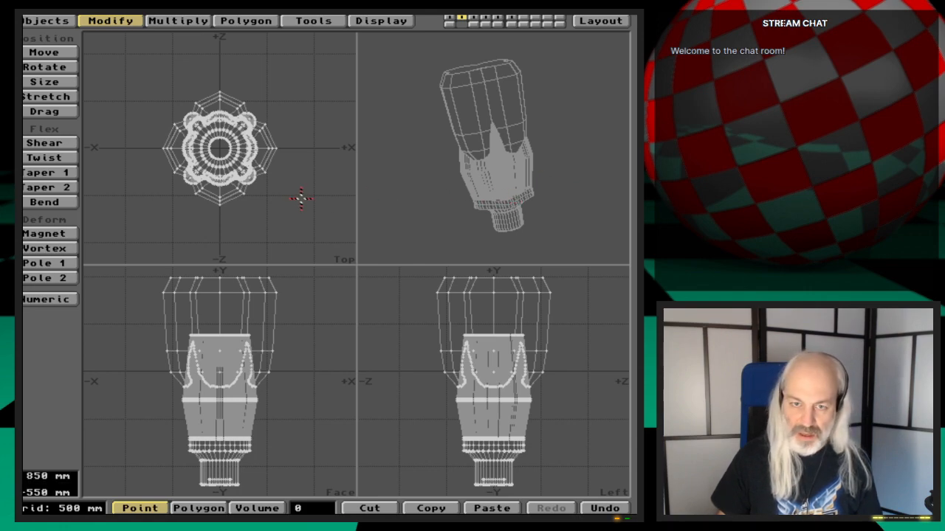
drag(517, 208, 549, 150)
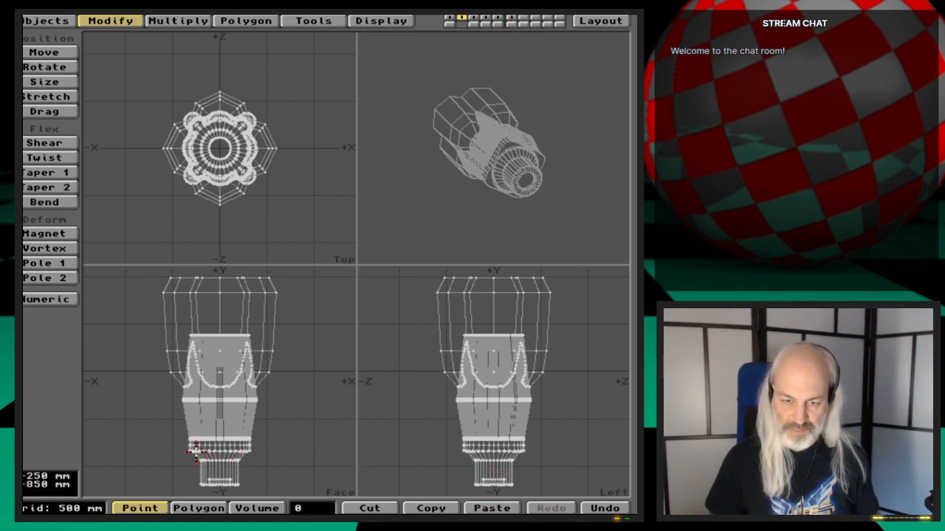
Save the leg object under the new name Gear_upperLeg2_st4
key(g)
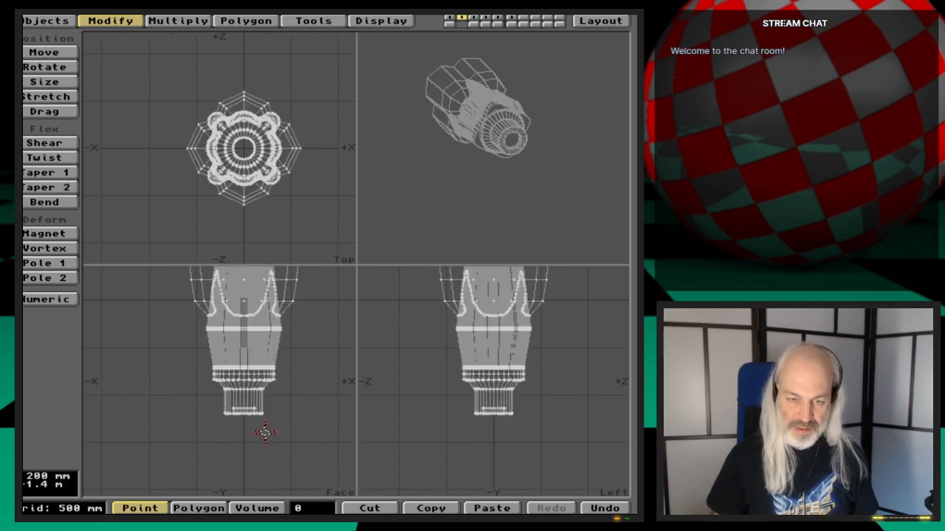
key(s)
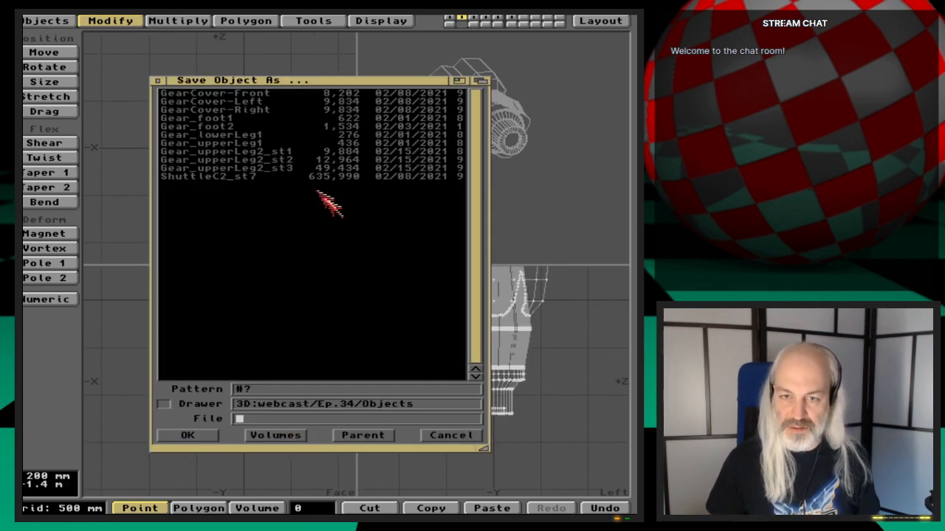
click(306, 167)
click(394, 421)
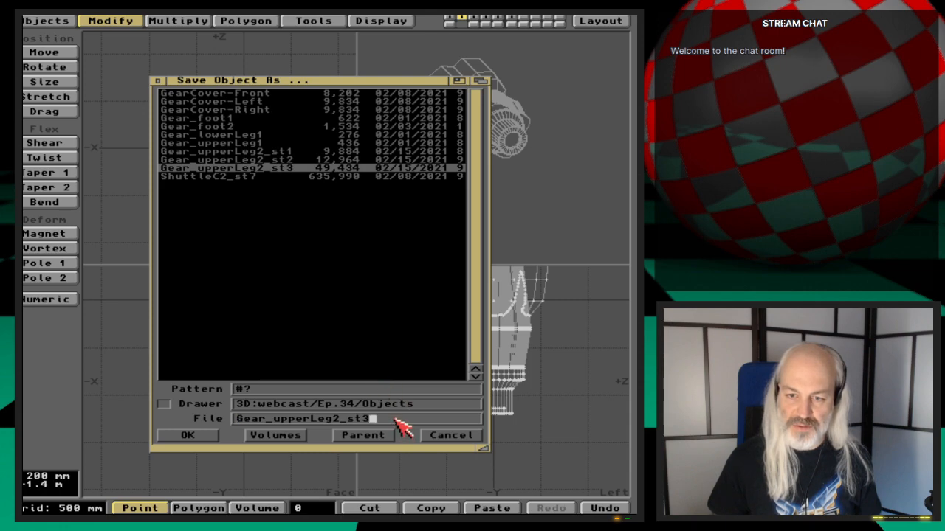
text(4)
key(Return)
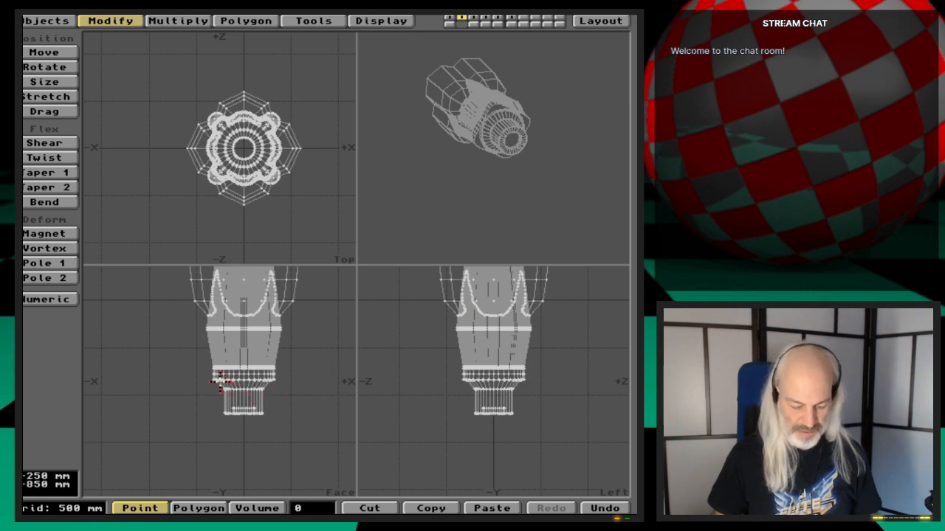
Examine the collar and the tapered transition near the narrow end of the leg up close
key(period)
key(period)
key(period)
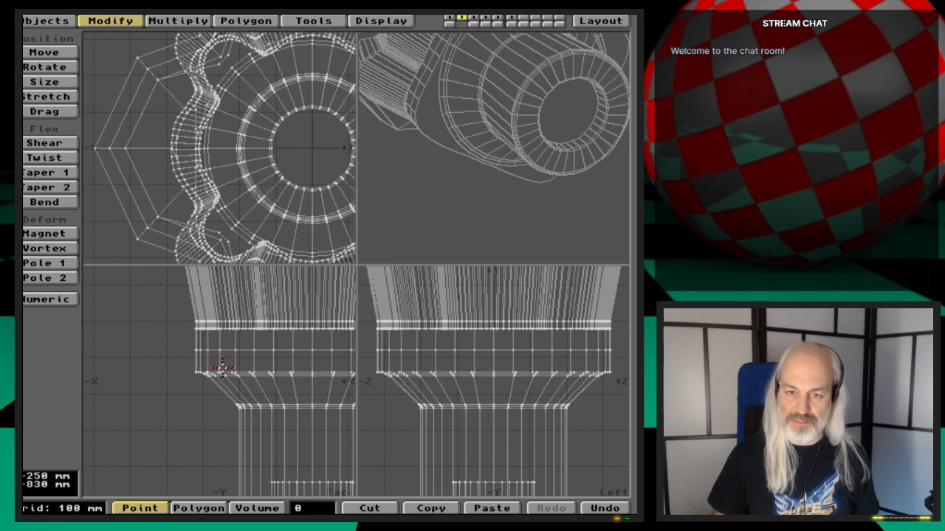
drag(528, 150, 520, 180)
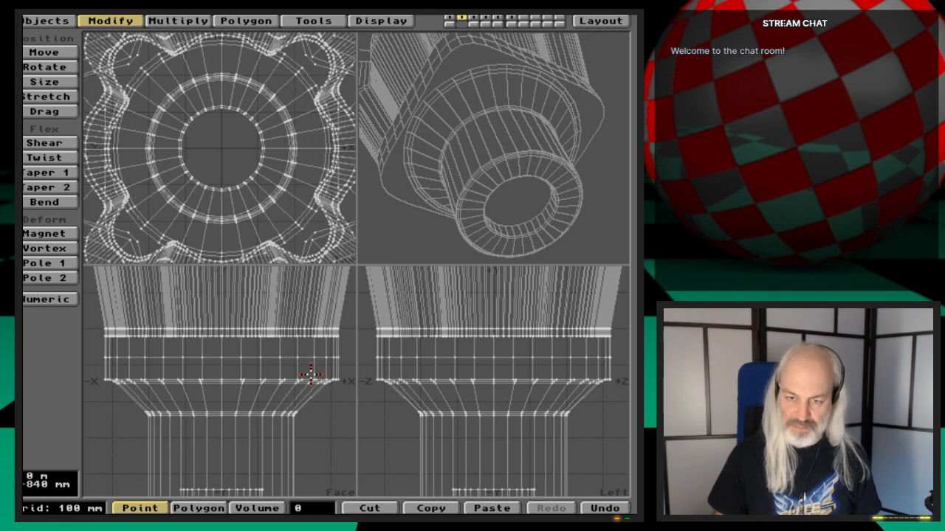
key(a)
drag(490, 129, 500, 126)
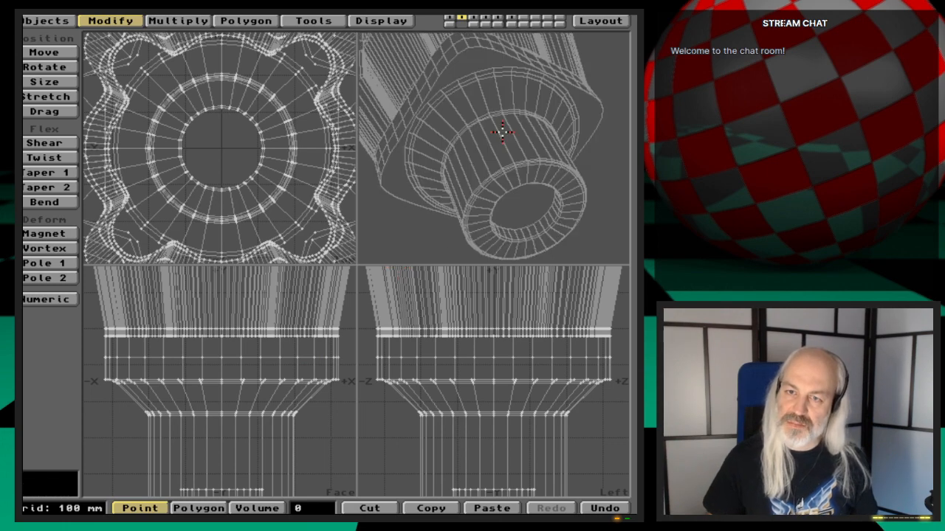
drag(327, 382, 329, 382)
key(space)
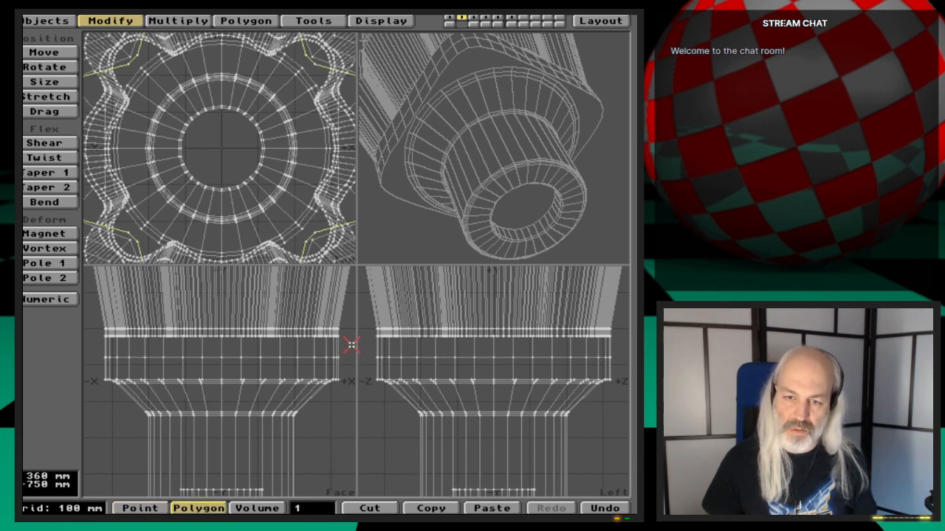
mouse_move(352, 345)
right_down()
mouse_move(96, 347)
mouse_move(109, 451)
mouse_move(292, 452)
mouse_move(332, 401)
right_up()
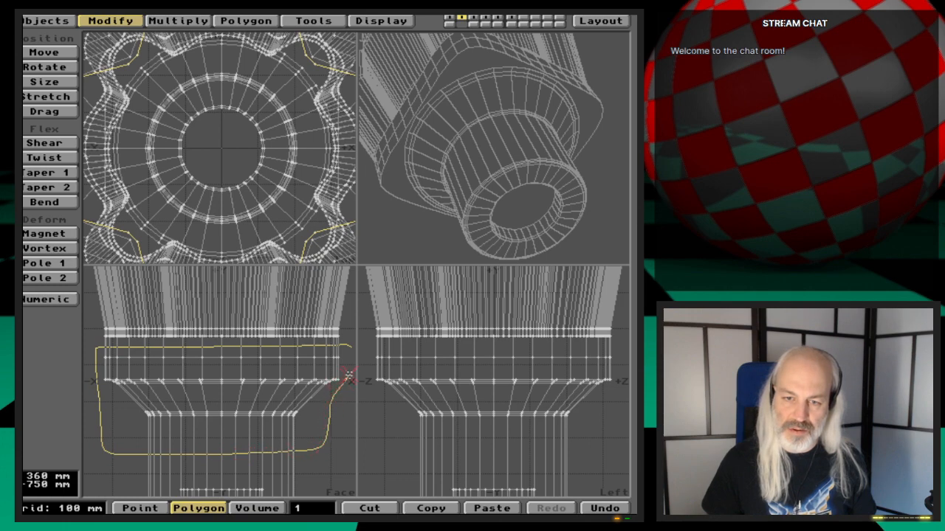
right_drag(349, 337, 348, 347)
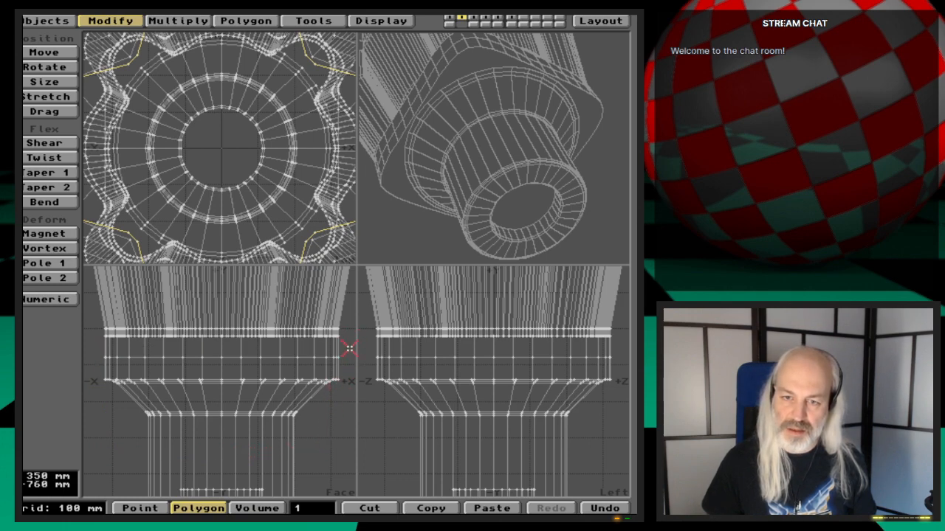
click(321, 508)
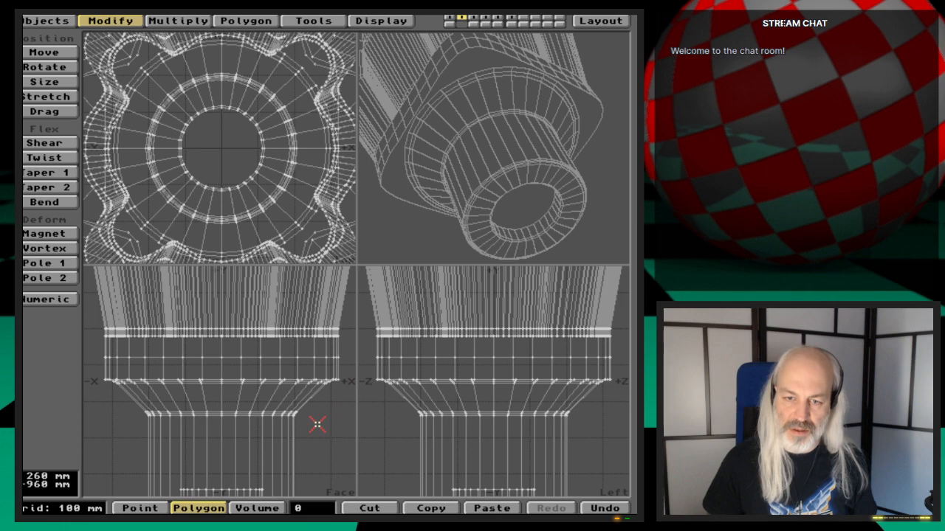
Lasso the polygons of the lower collar band and tapered transition, hide all other geometry, and clear the selection
right_drag(313, 435, 348, 399)
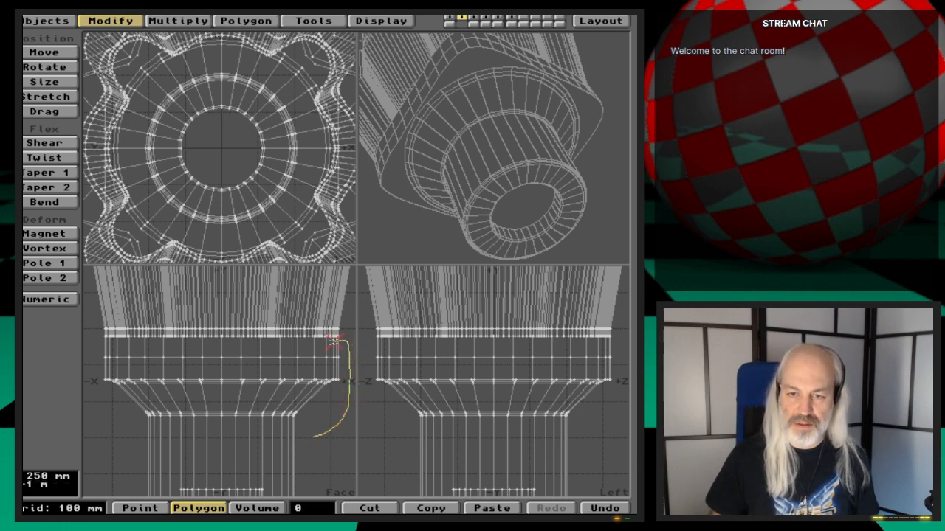
mouse_move(334, 341)
right_down()
mouse_move(95, 357)
mouse_move(101, 429)
mouse_move(342, 437)
right_up()
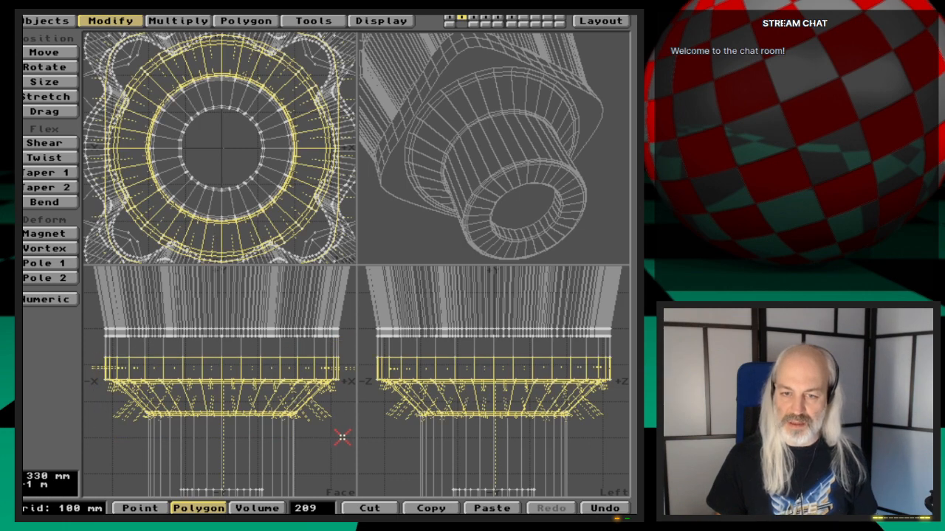
key(equal)
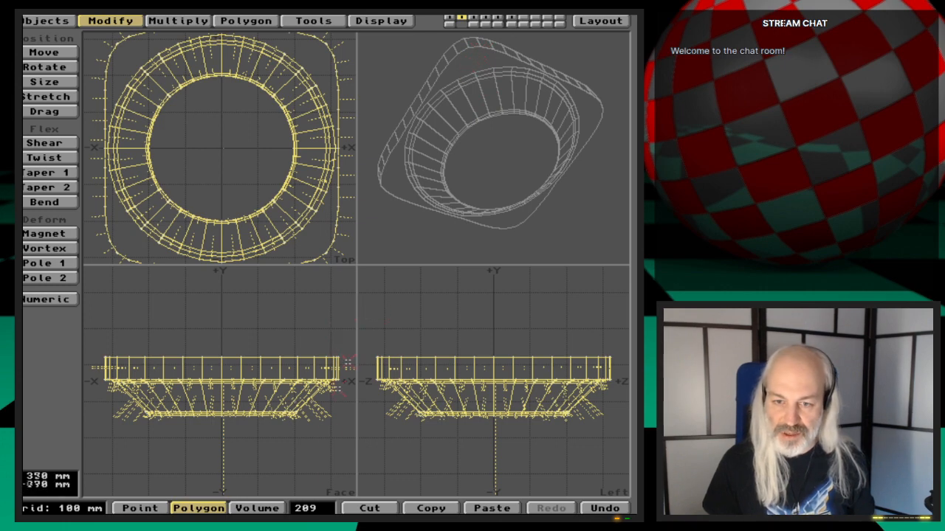
key(slash)
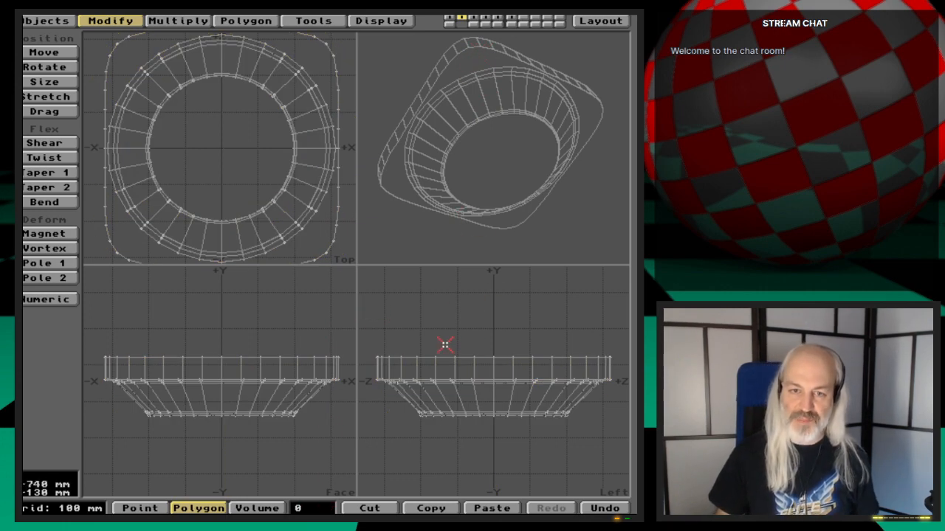
Clear the leftover geometry from layers 3 to 6 and return to layer 2
click(474, 16)
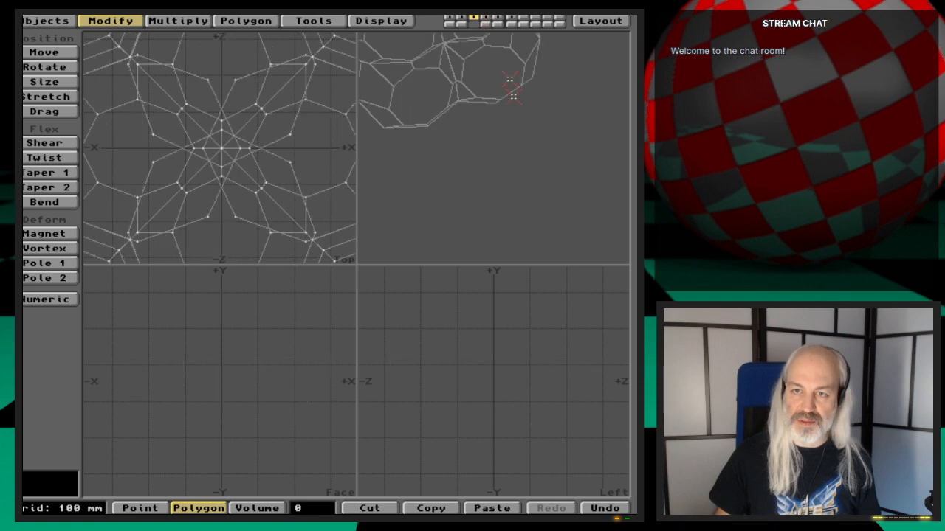
click(492, 17)
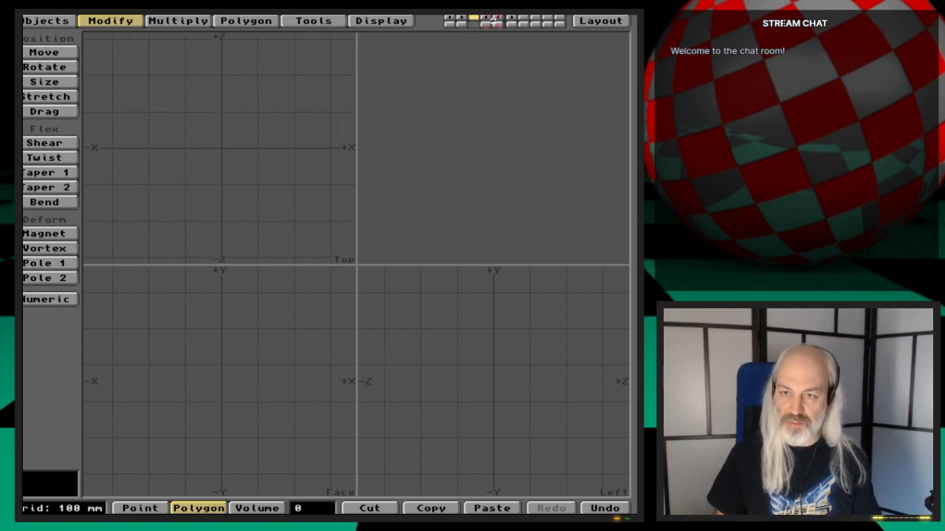
click(486, 16)
click(497, 17)
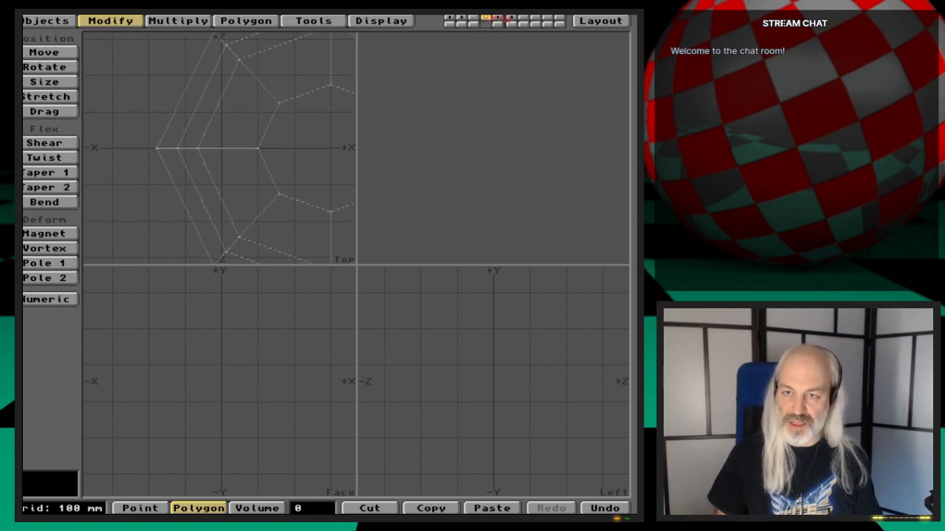
click(510, 17)
key(x)
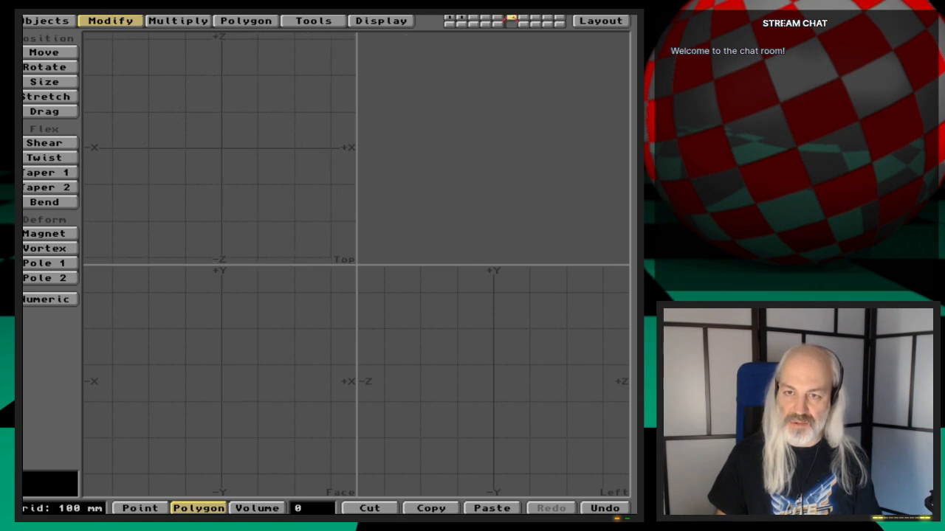
click(464, 17)
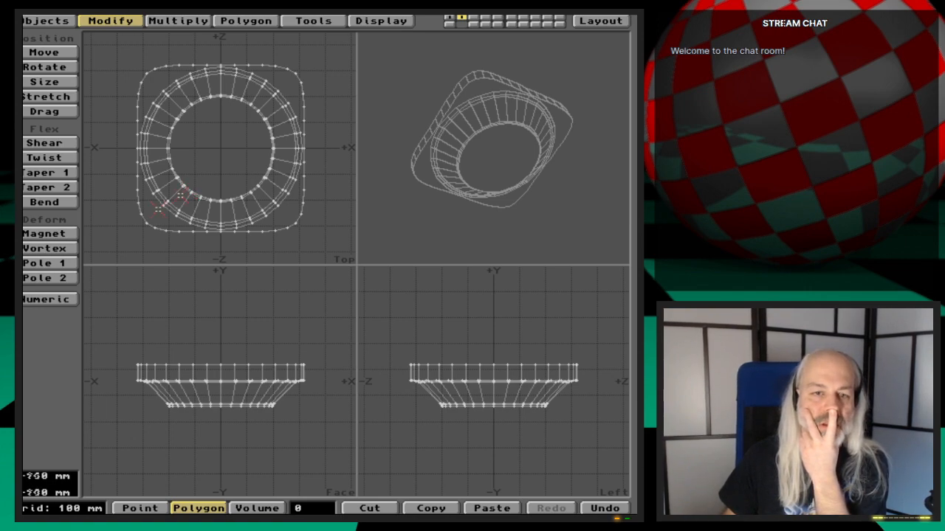
Make empty layer 3 active with the collar in layer 2 as the background reference
click(65, 20)
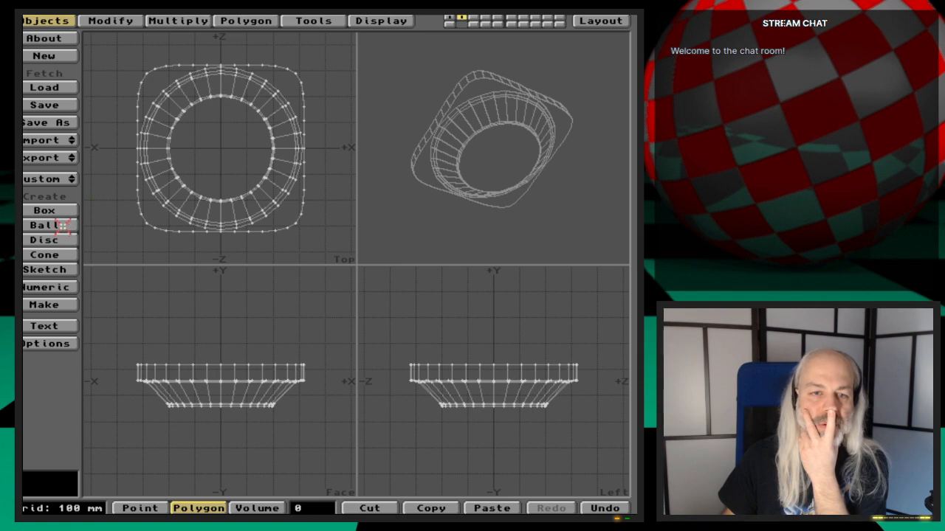
key(3)
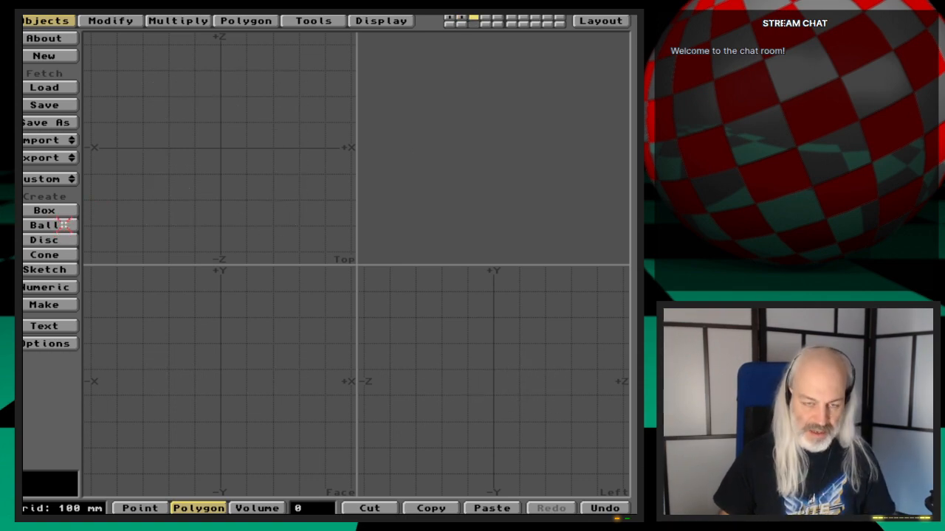
click(460, 22)
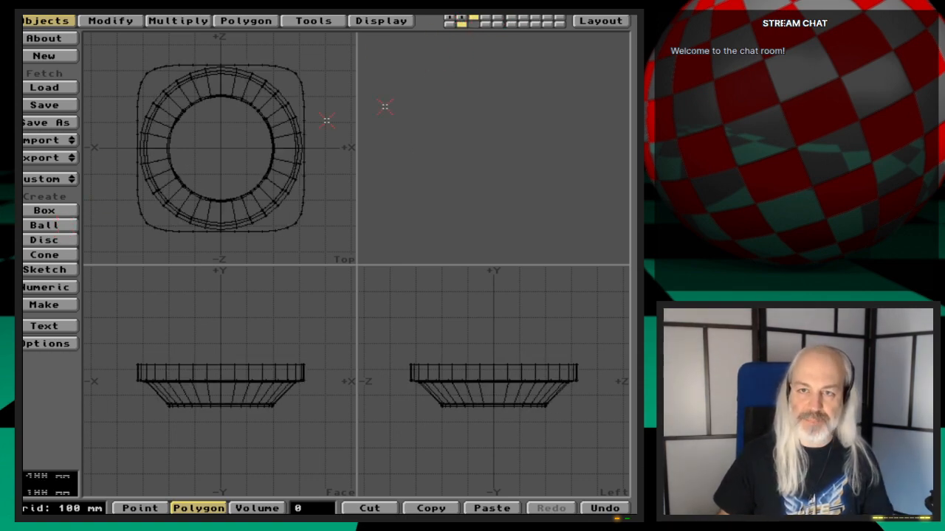
Outline a ball with 35 mm X and Z radii at the collar's -X/+Z corner and check its numeric settings
click(60, 224)
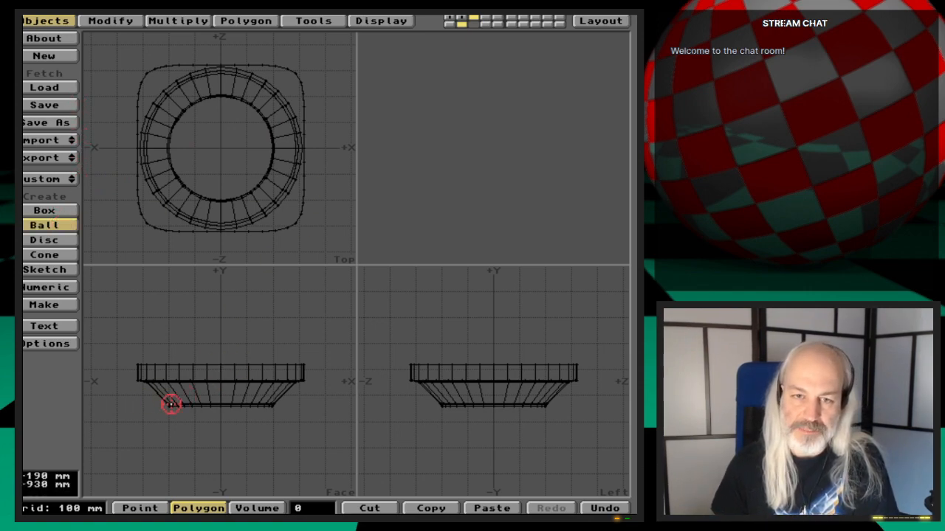
drag(152, 76, 169, 95)
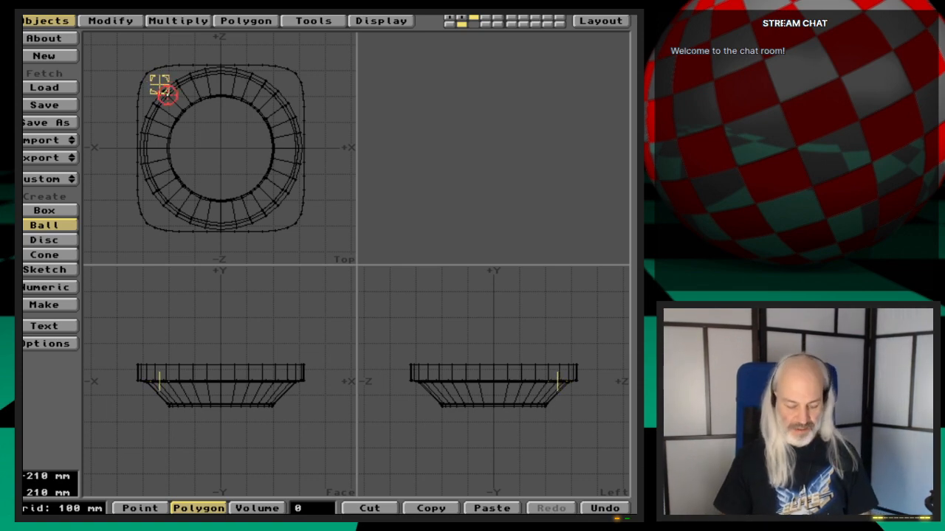
key(n)
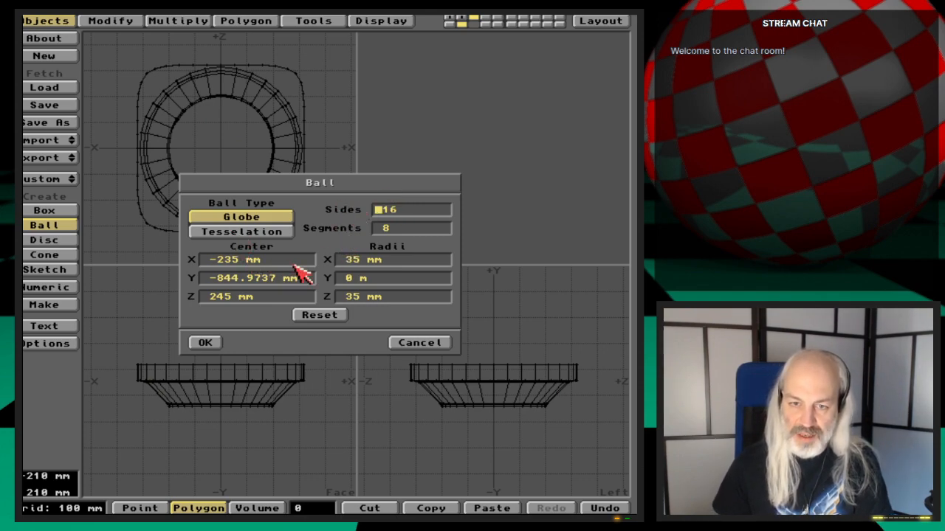
click(208, 345)
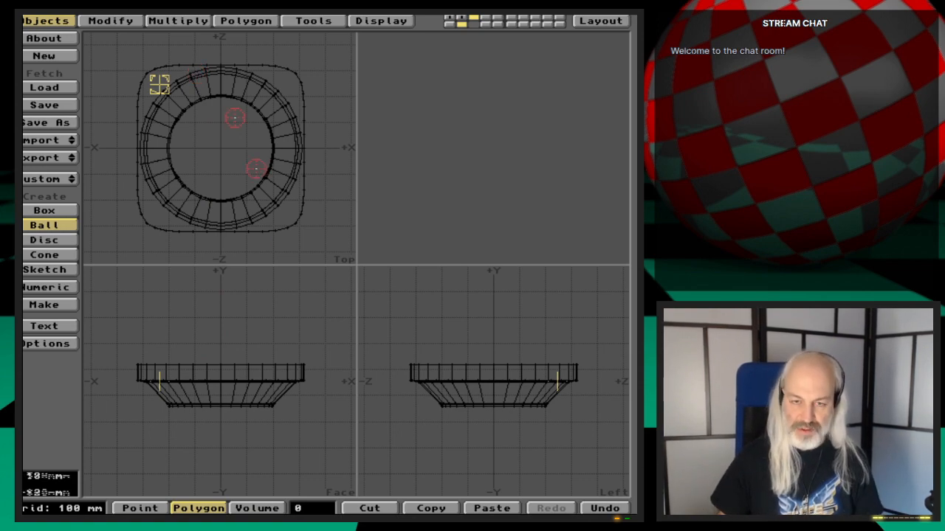
Extend the ball outline in height, position it at the collar's -X/+Z corner, and size it to about 40 mm X and Z radii
drag(183, 381, 186, 400)
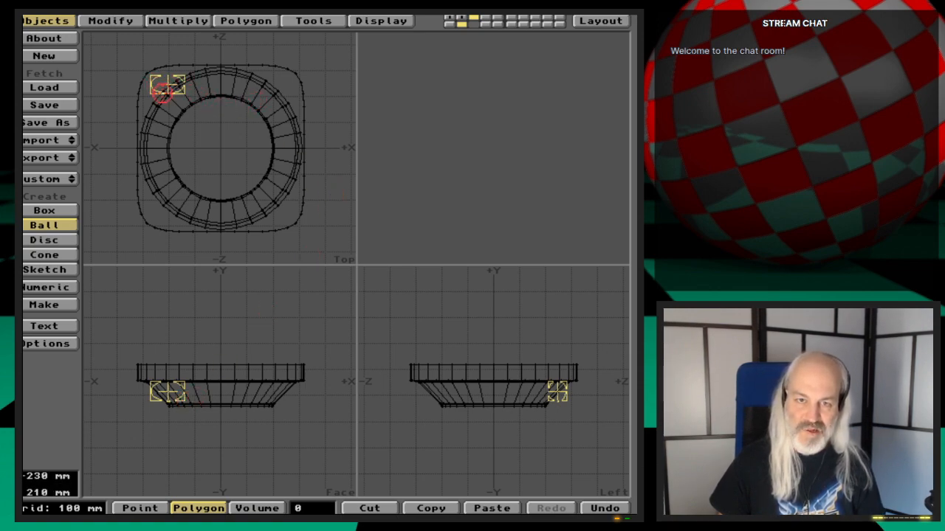
drag(178, 90, 156, 80)
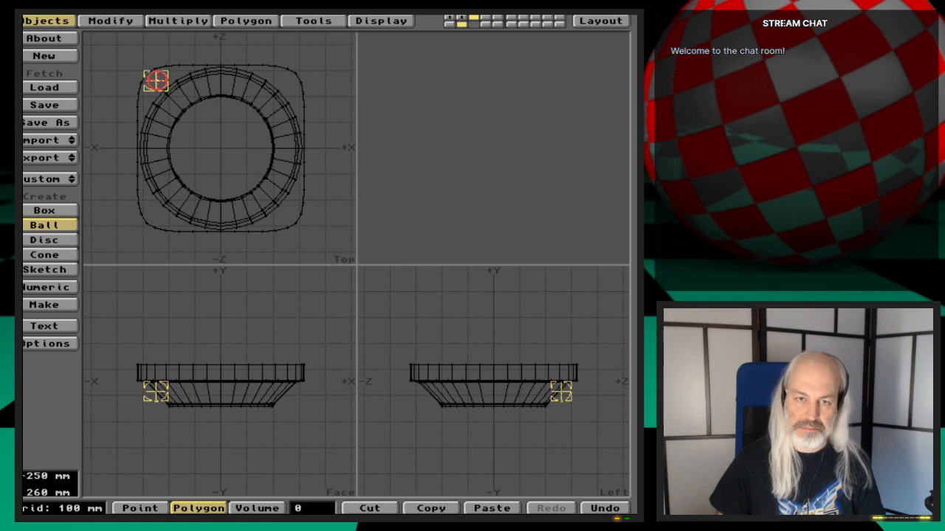
key(g)
key(period)
key(period)
key(period)
key(period)
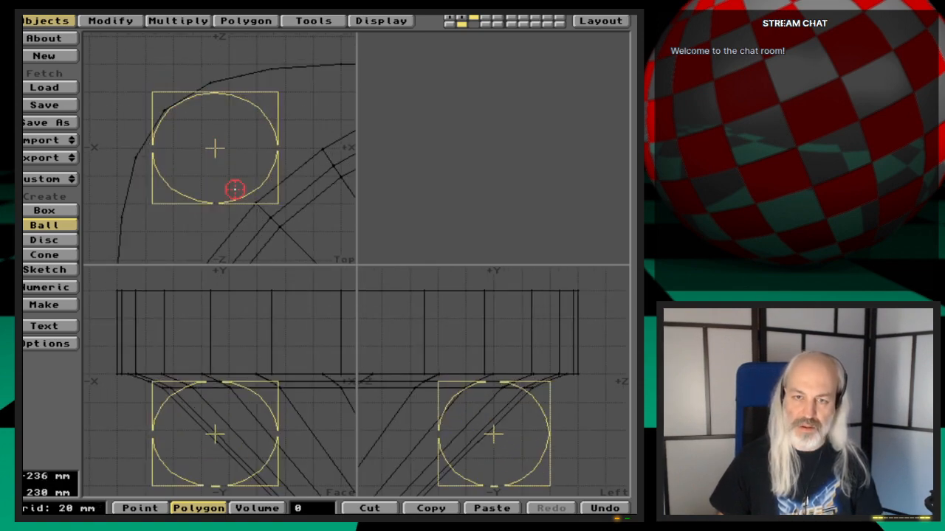
drag(215, 155, 220, 151)
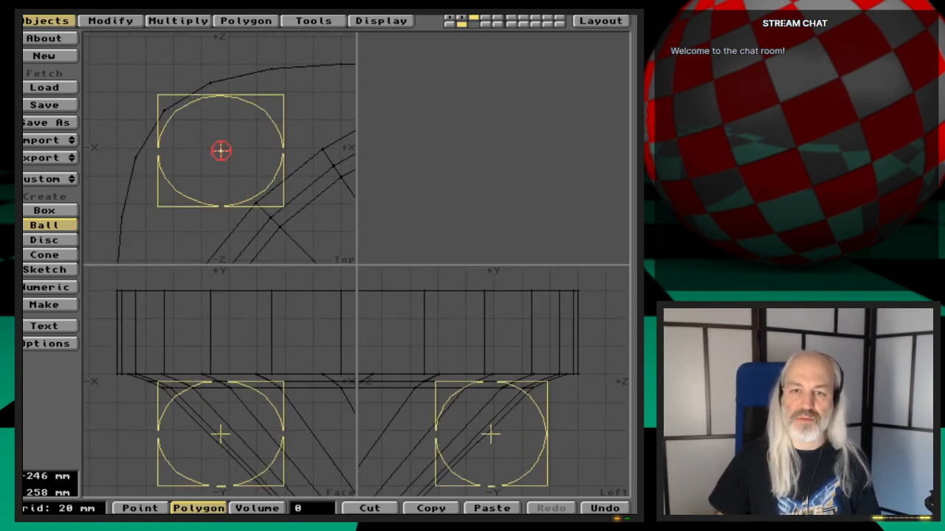
drag(276, 205, 271, 207)
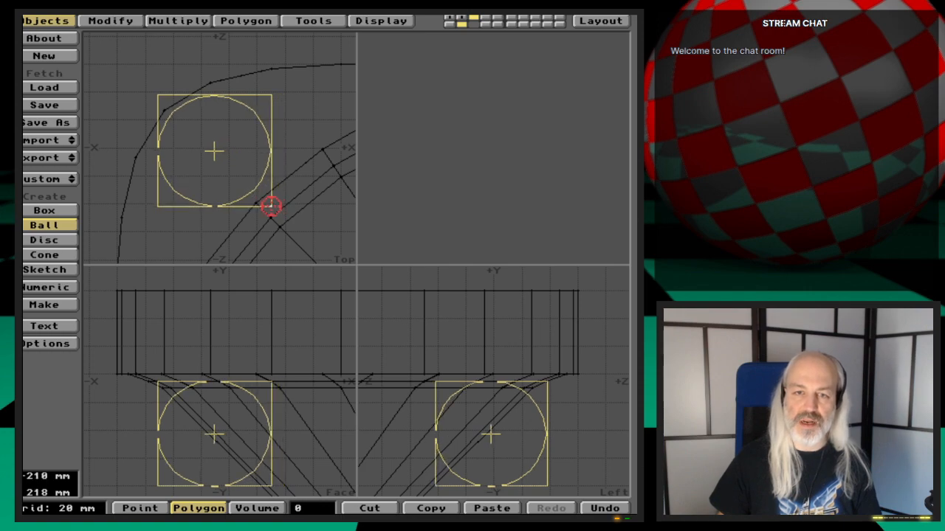
Set the ball's X radius to 40 mm and make the 16-sided, 8-segment globe
key(n)
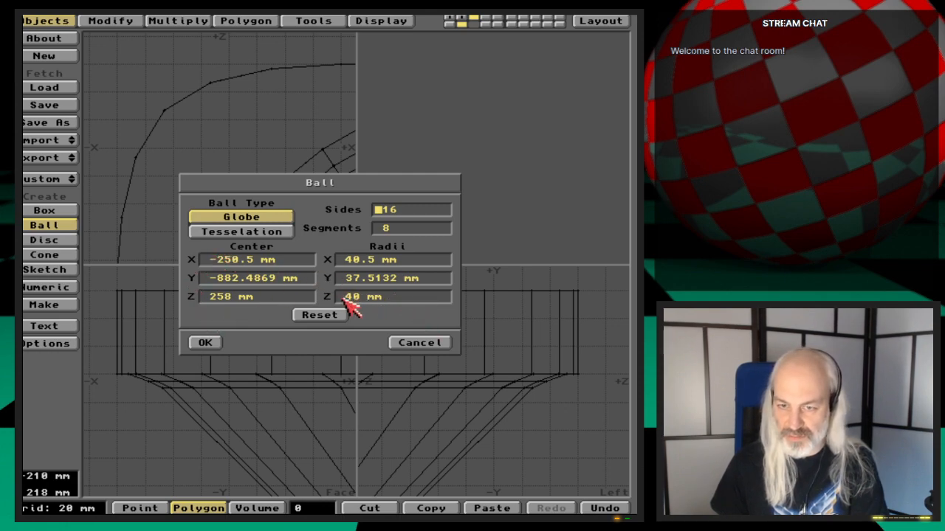
click(383, 259)
key(BackSpace)
key(BackSpace)
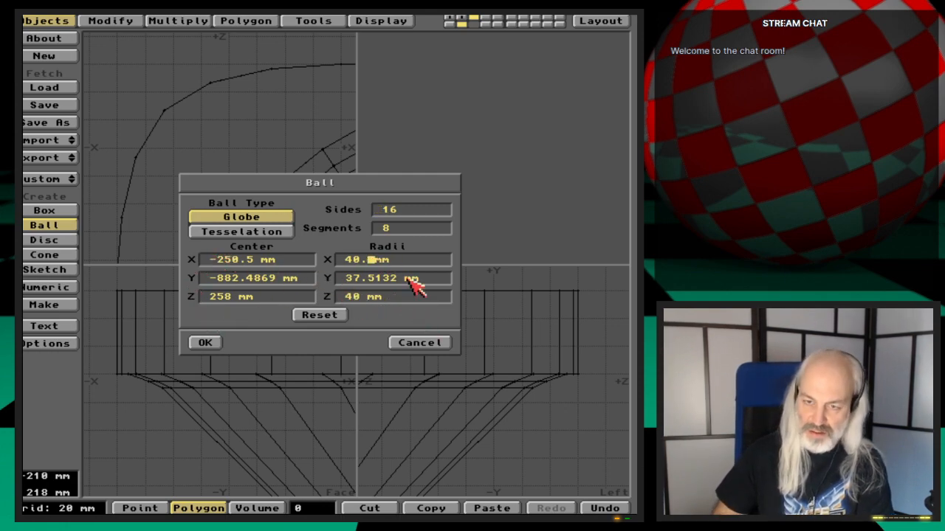
key(Tab)
key(Tab)
key(Return)
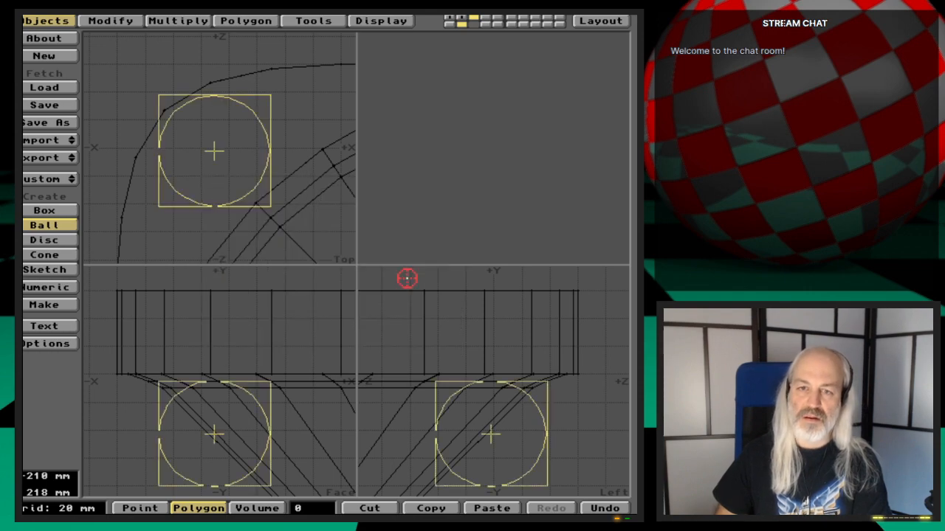
key(Return)
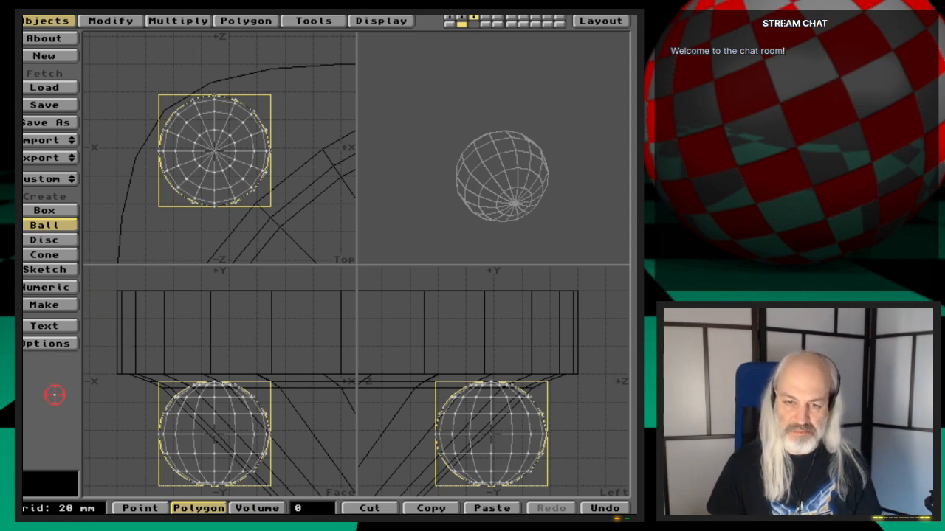
key(Return)
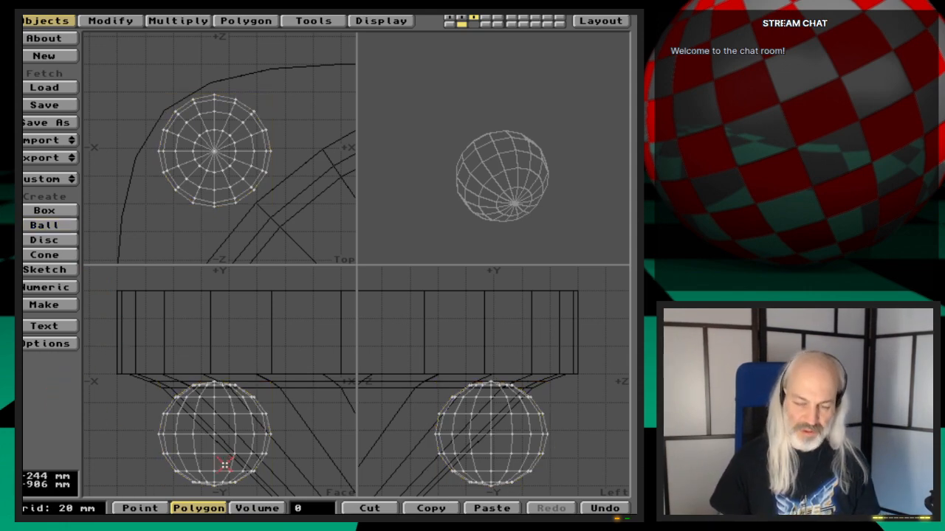
Move the ball about 6 mm in +X and 40 mm in +Y, so it overlaps the collar band
key(t)
drag(224, 465, 232, 407)
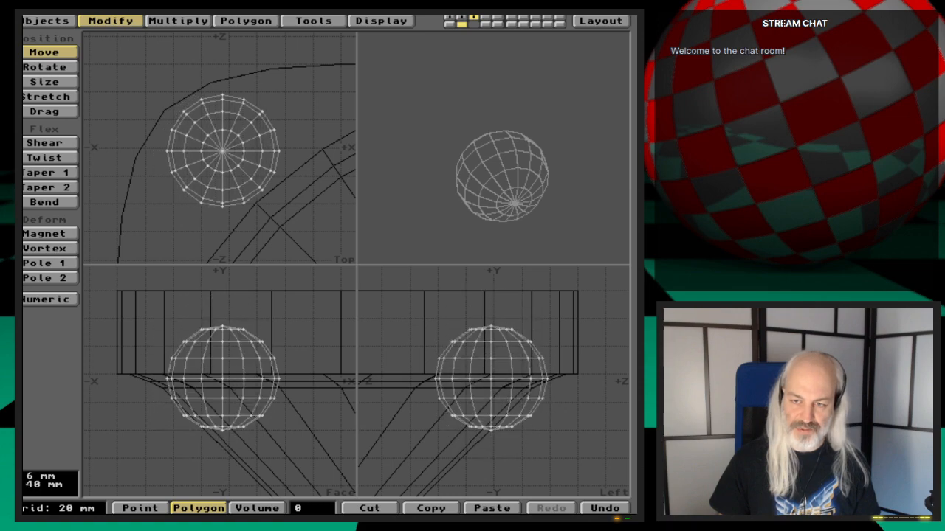
drag(226, 454, 226, 453)
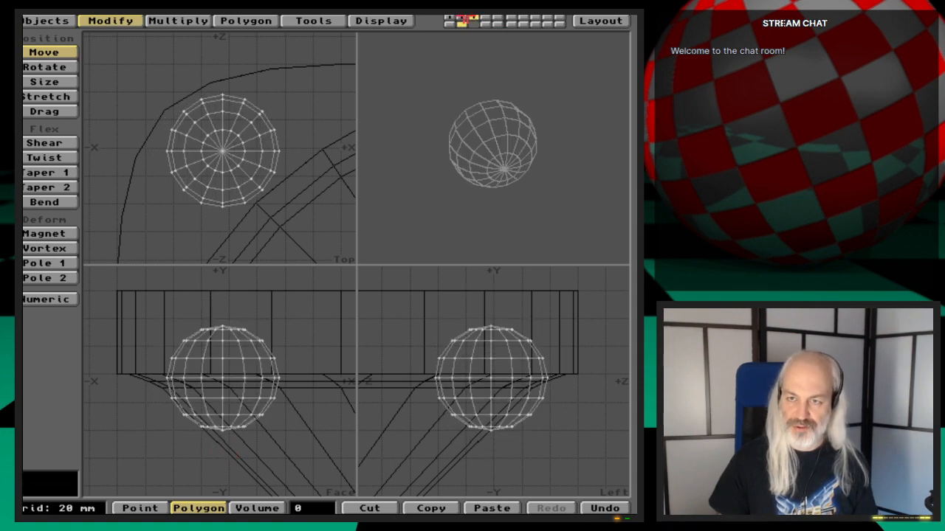
Display the collar layer together with the ball and examine how the ball sits in the corner from several perspective angles
shift+click(461, 17)
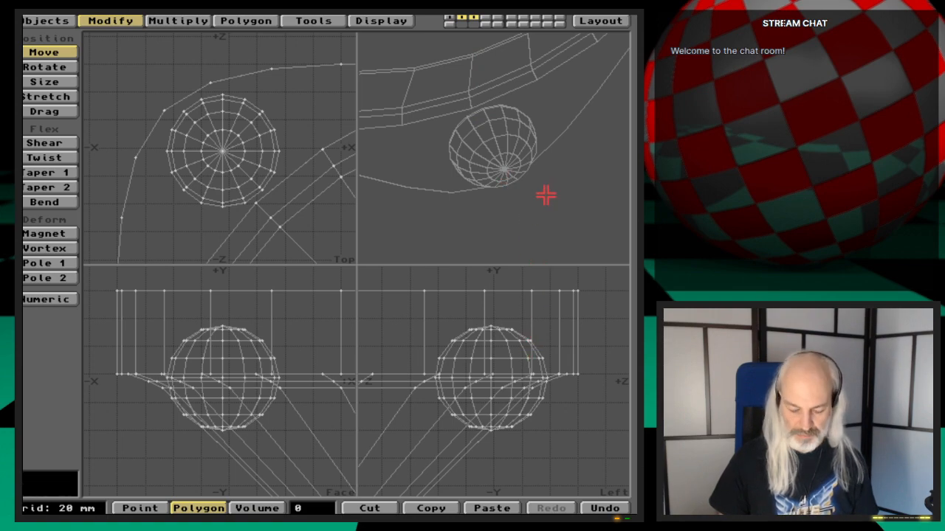
key(comma)
key(comma)
drag(546, 195, 526, 107)
drag(535, 190, 521, 188)
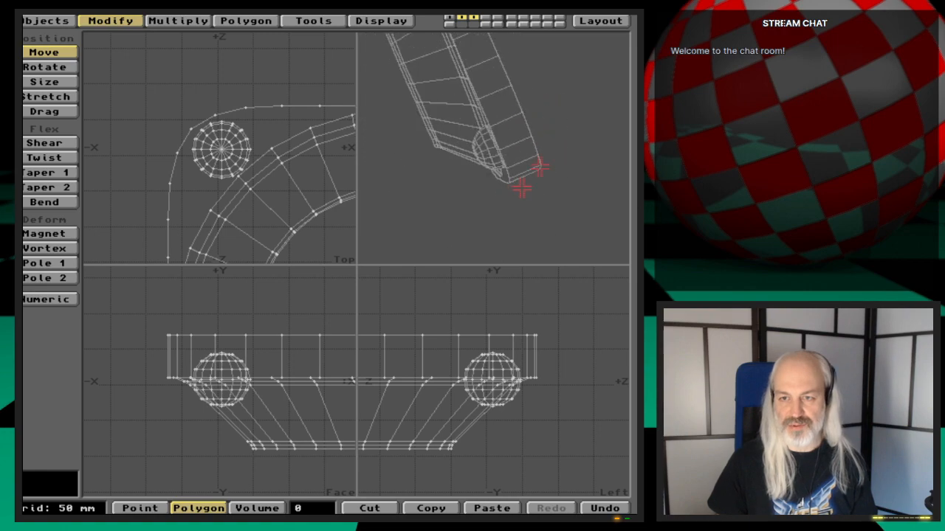
drag(432, 119, 464, 147)
drag(535, 121, 433, 178)
key(period)
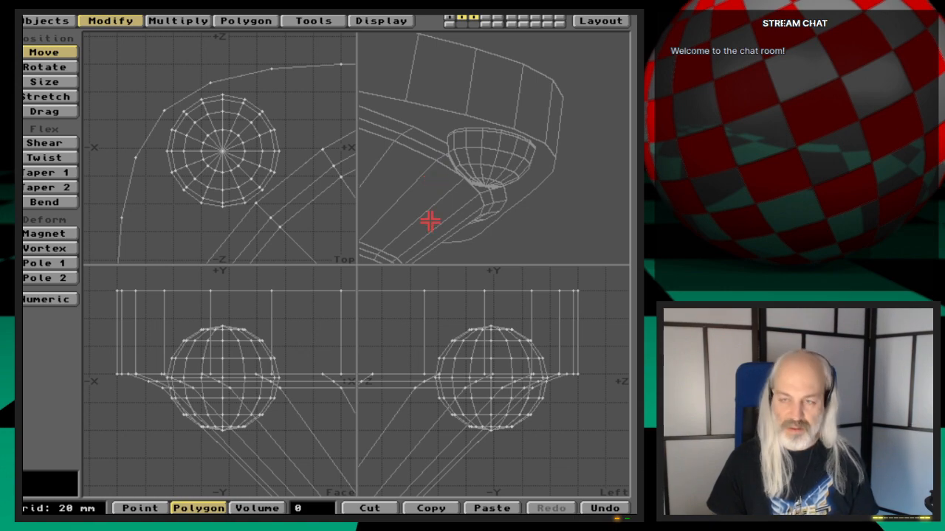
Make the ball's layer 3 the only active layer, with the collar in layer 2 as the background reference
key(3)
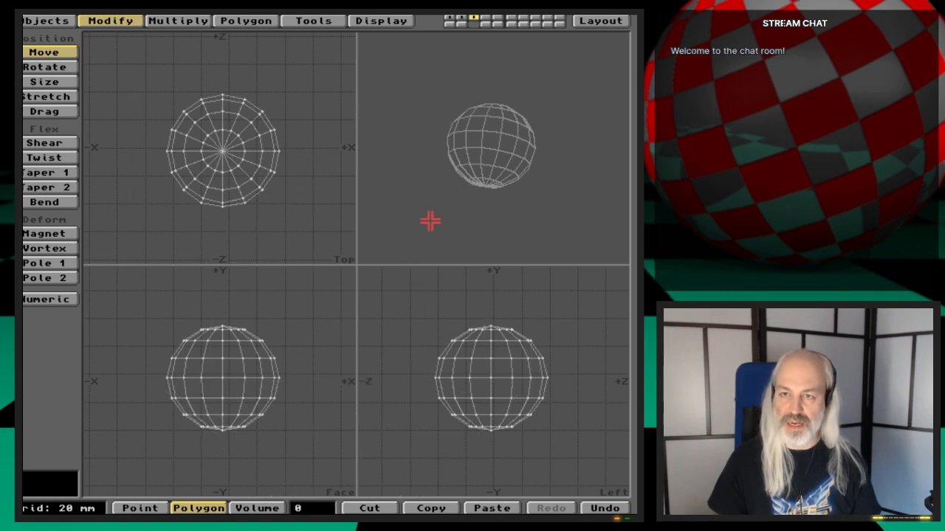
click(463, 27)
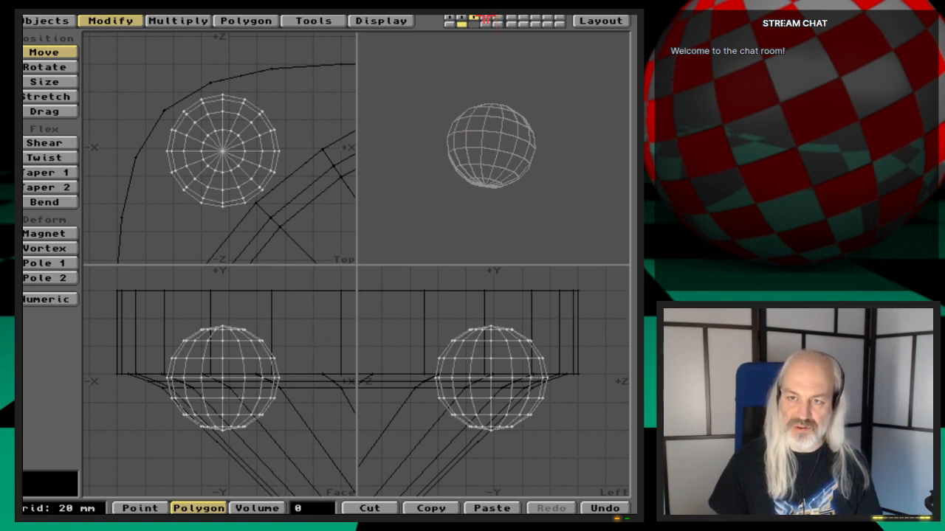
click(485, 18)
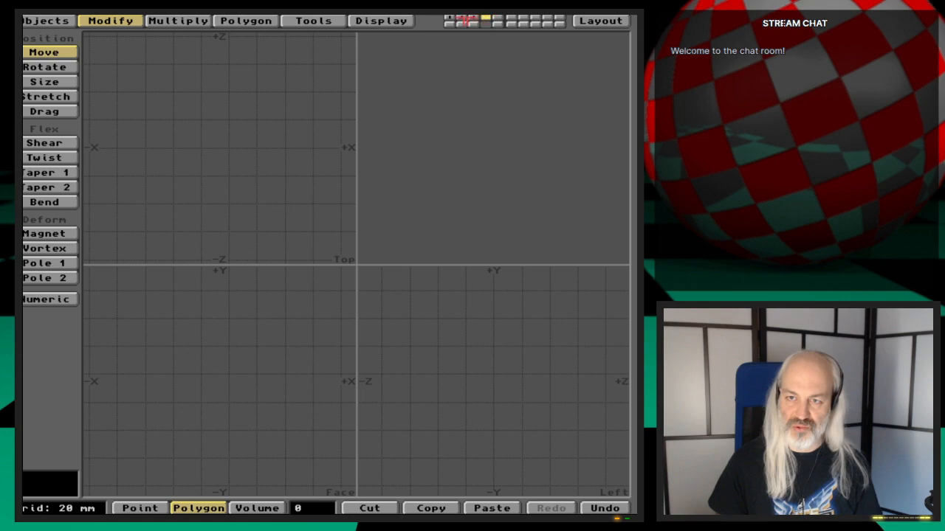
click(470, 20)
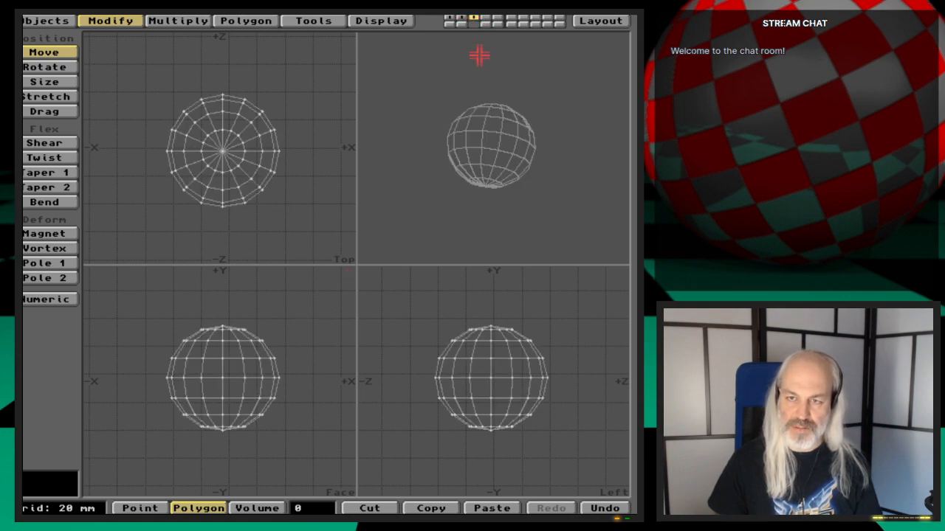
click(461, 25)
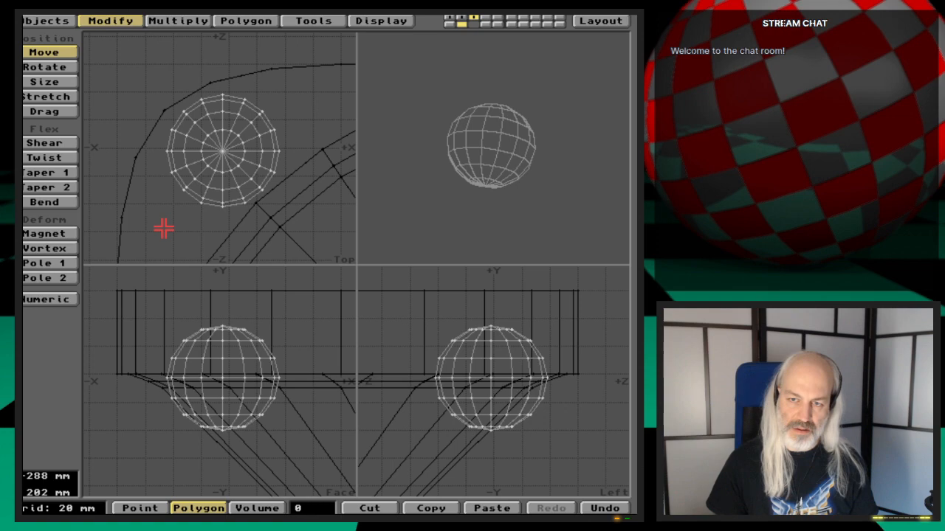
Assign a new surface named Gear-upperLeg2-Gold to the ball
key(space)
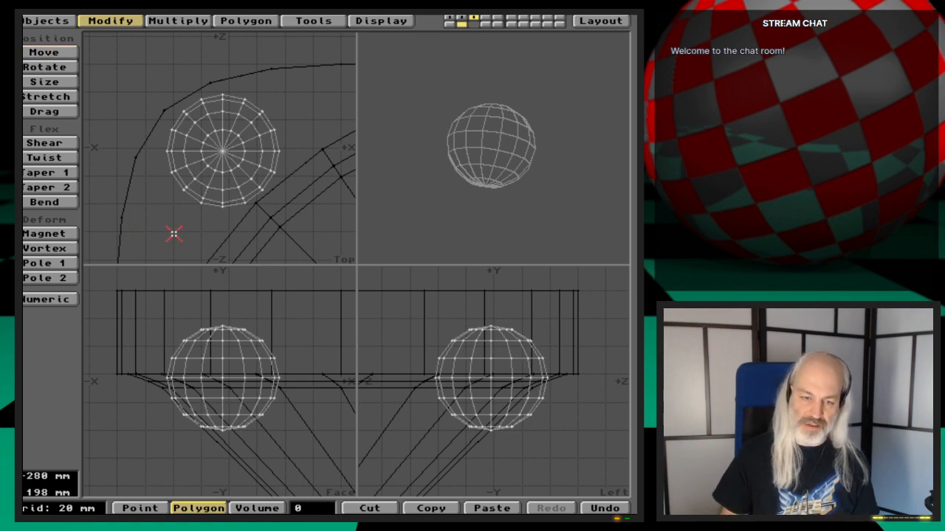
key(q)
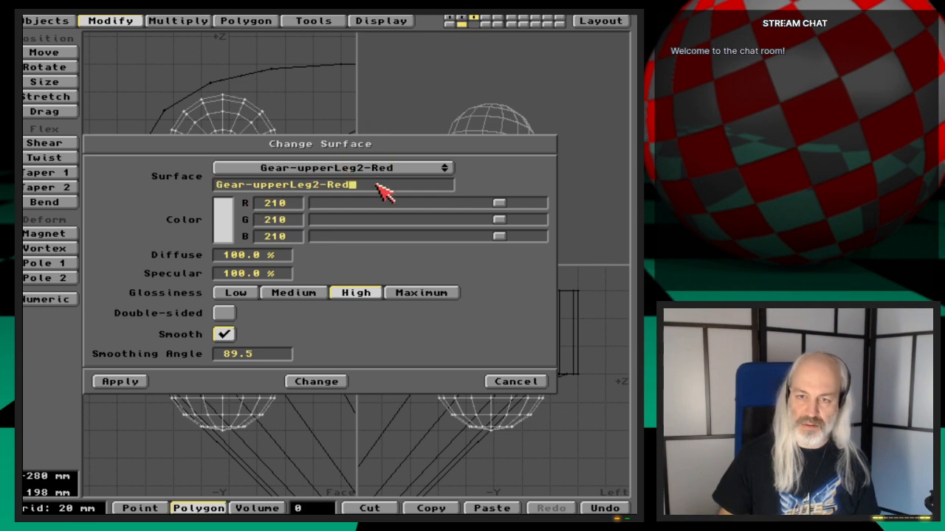
key(BackSpace)
key(BackSpace)
key(BackSpace)
text(Gold)
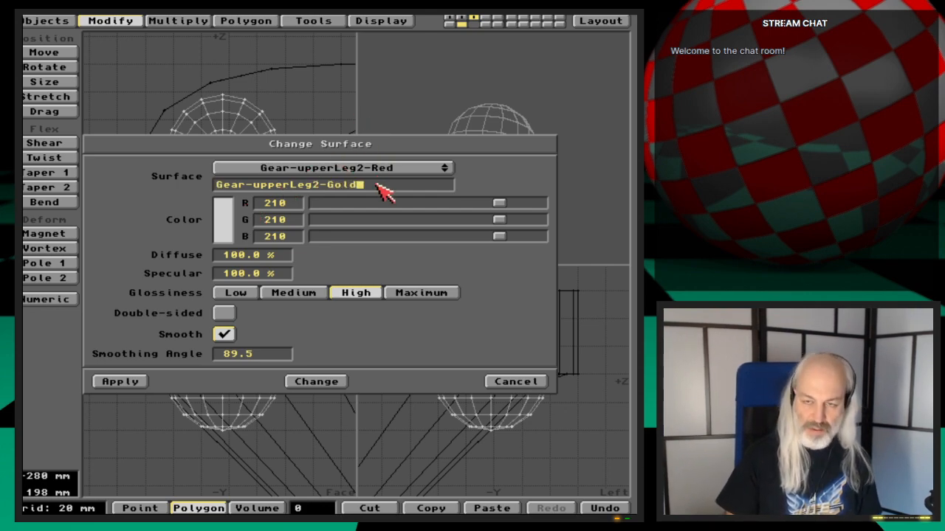
click(121, 380)
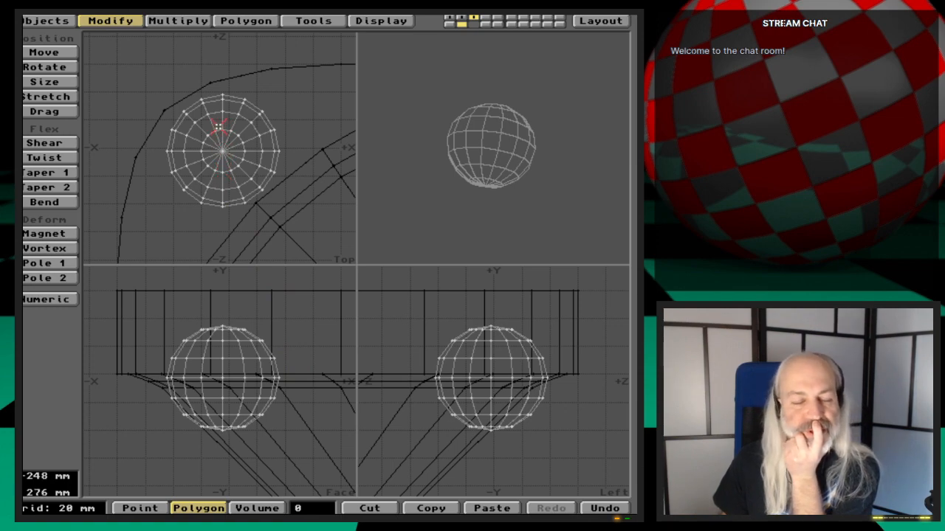
Make empty layer 4 active with the ball in layer 3 as the background reference
click(486, 17)
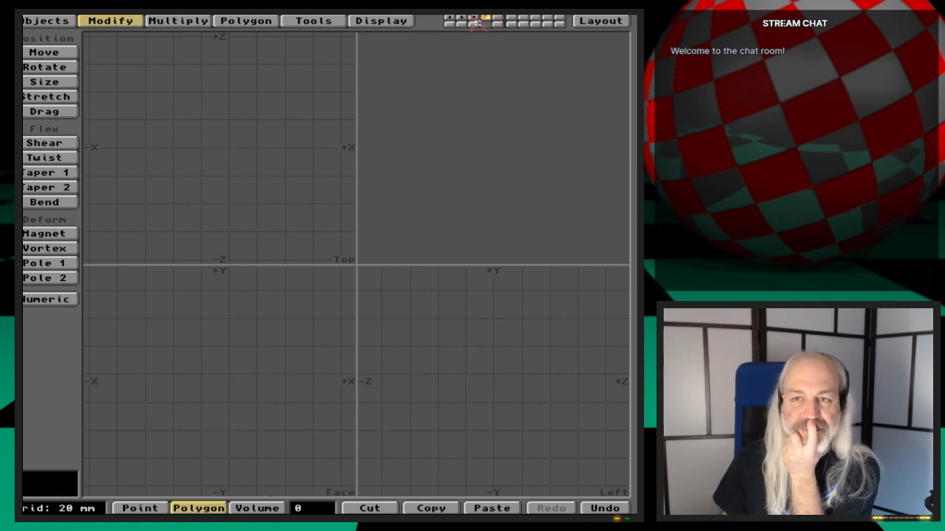
click(474, 23)
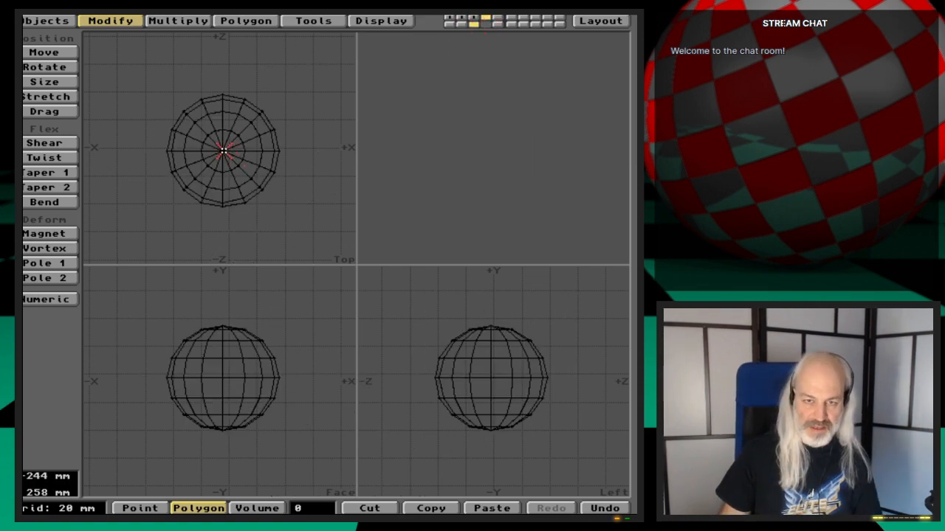
key(period)
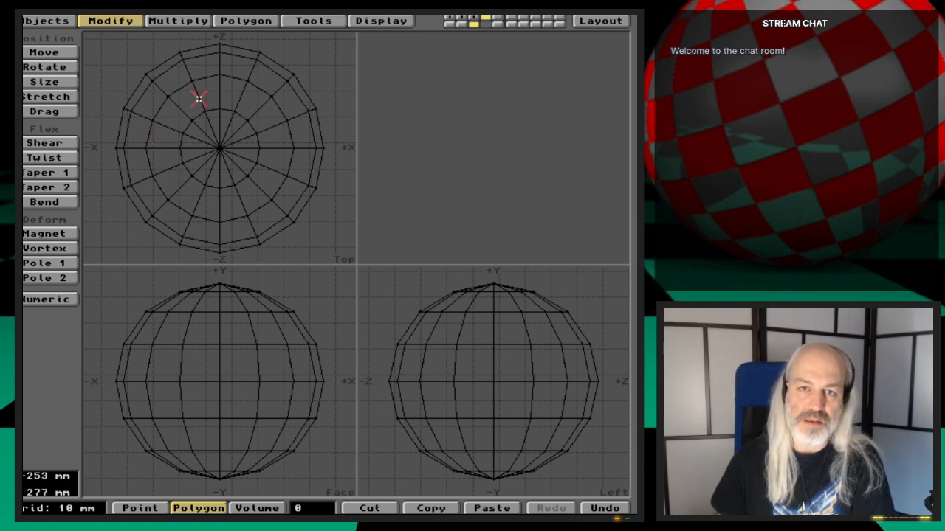
Create two points inside the ball's -X half, one on its X centreline and one at about X -256 mm, Z 264 mm
click(245, 20)
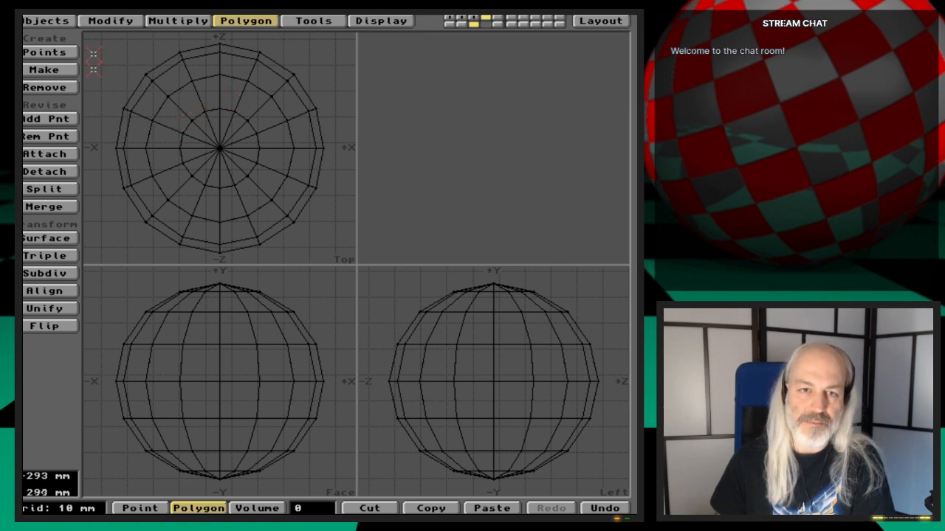
click(51, 52)
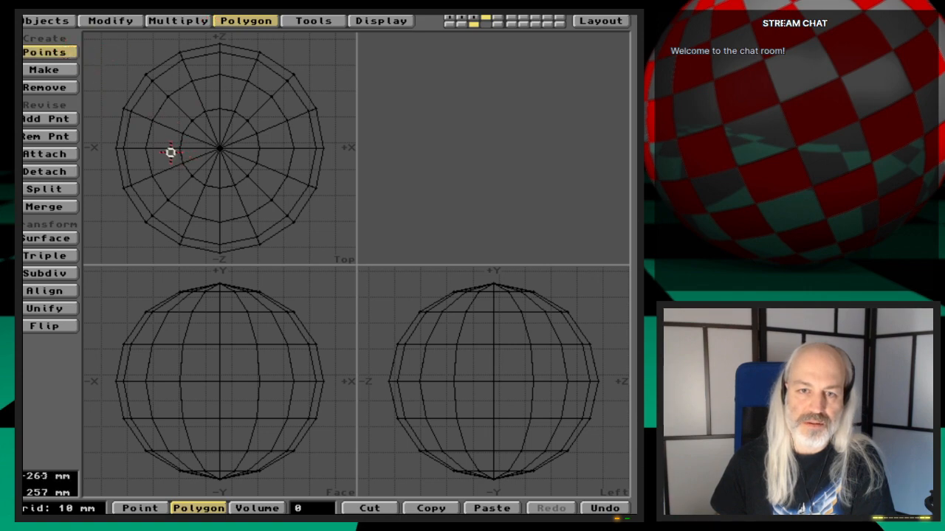
drag(170, 152, 164, 149)
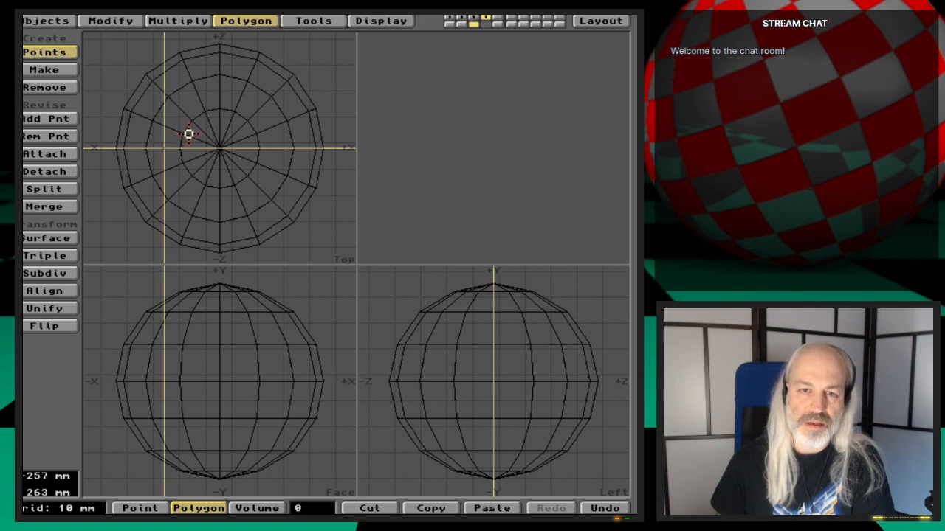
drag(190, 133, 190, 134)
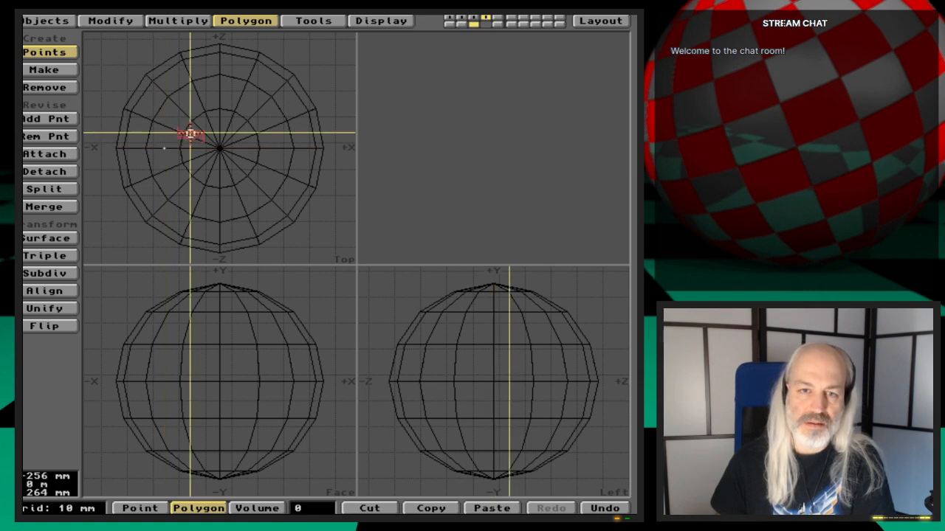
key(space)
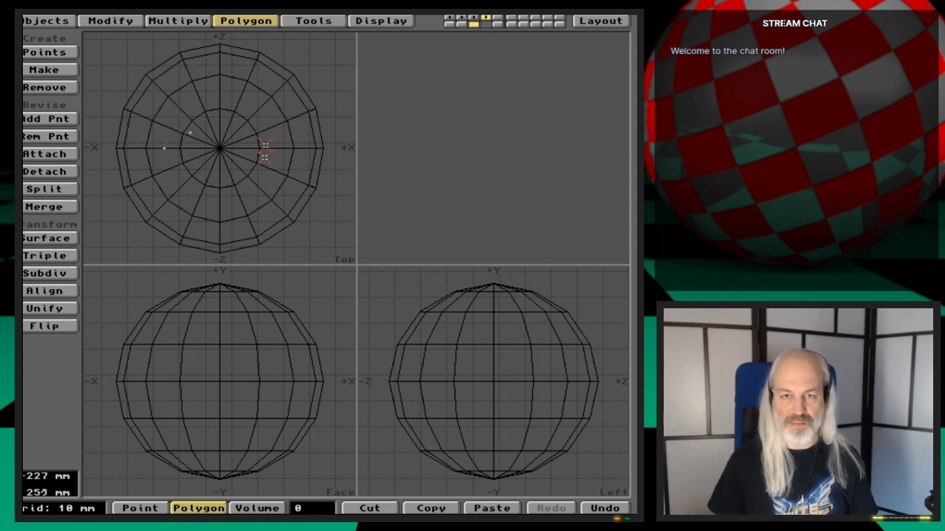
click(162, 20)
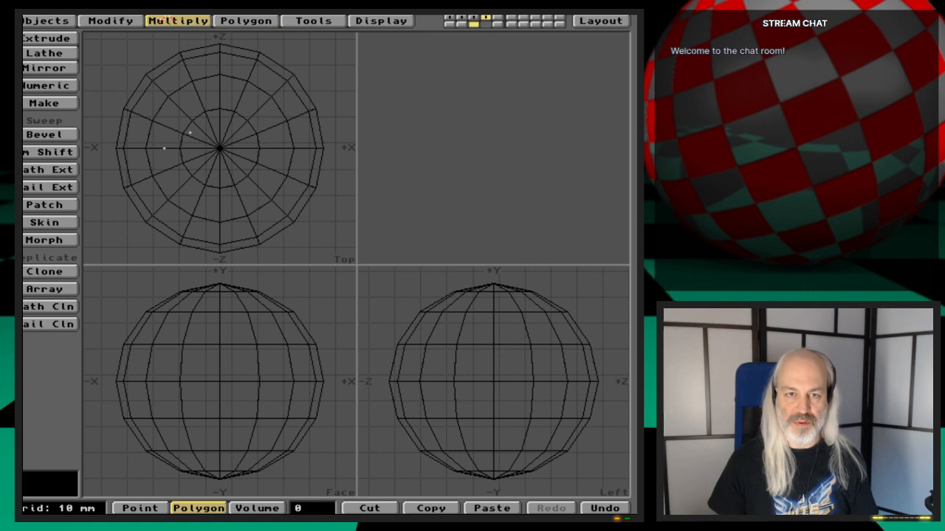
click(53, 53)
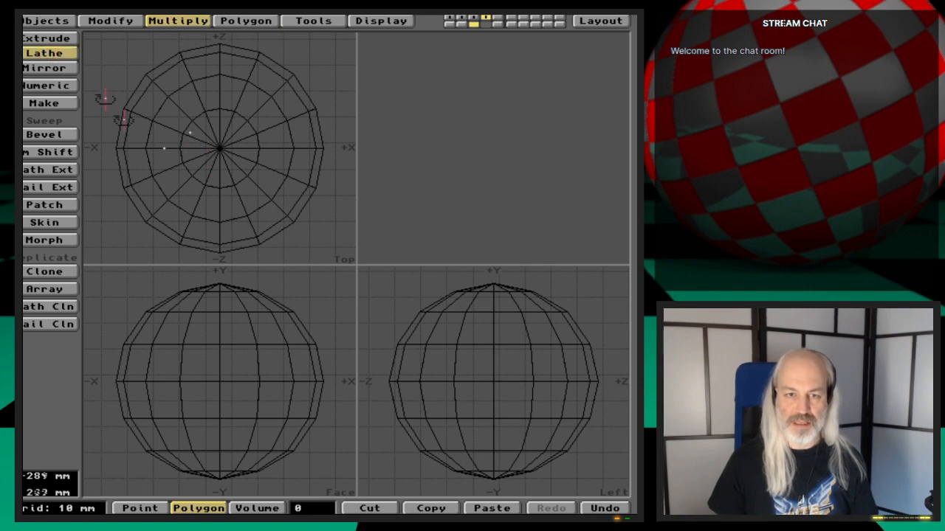
click(50, 288)
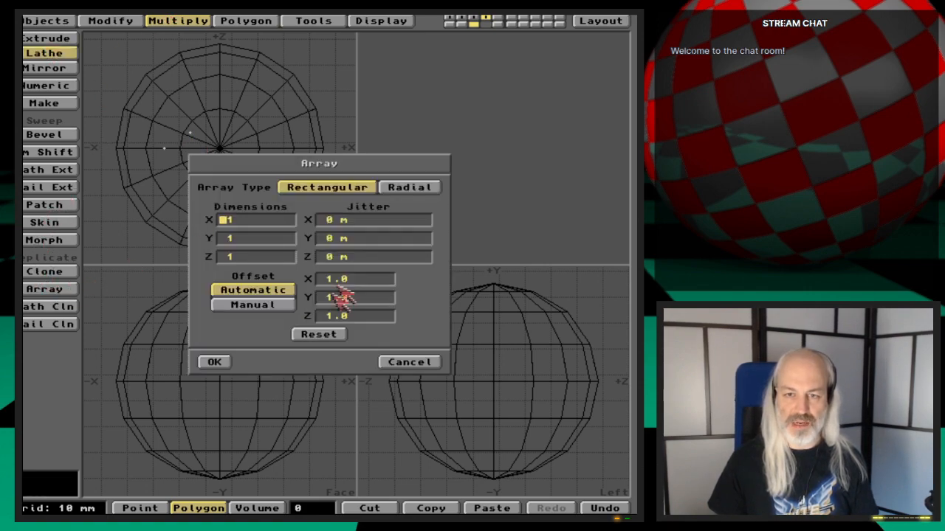
click(411, 189)
click(362, 220)
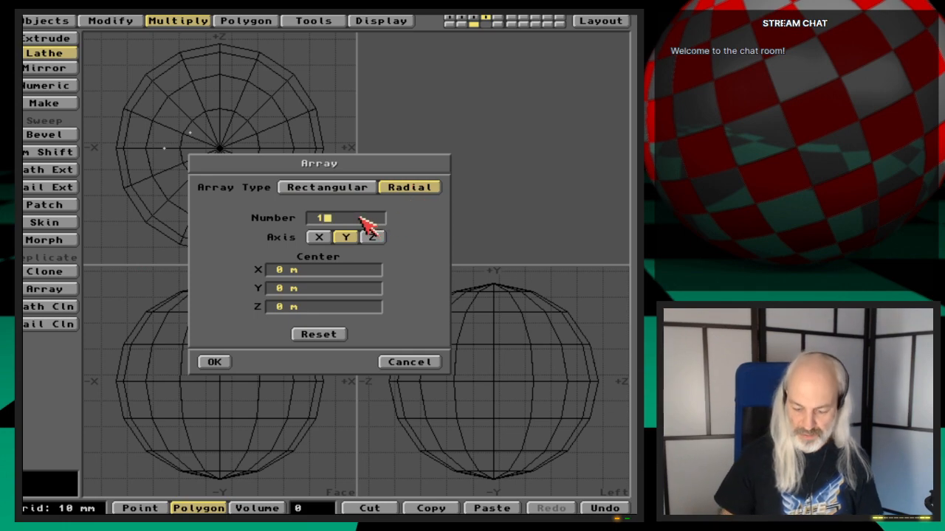
key(BackSpace)
text(6)
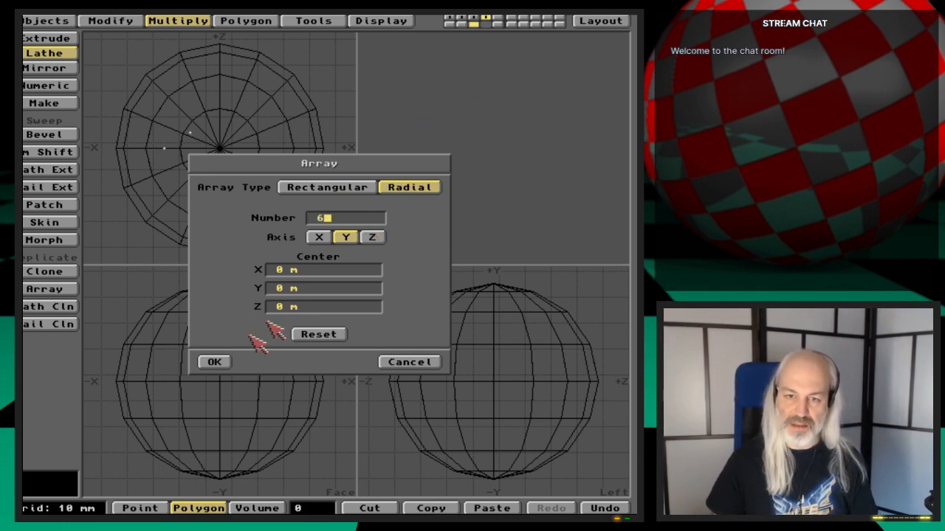
click(434, 360)
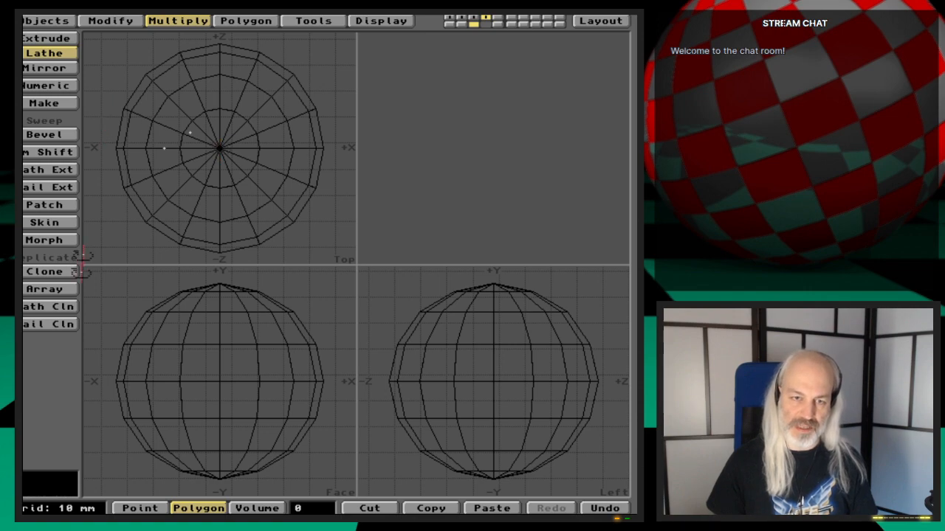
Try a radial array of the two points about the Y axis, centred at X -244 mm, Z 258 mm
key(space)
click(65, 289)
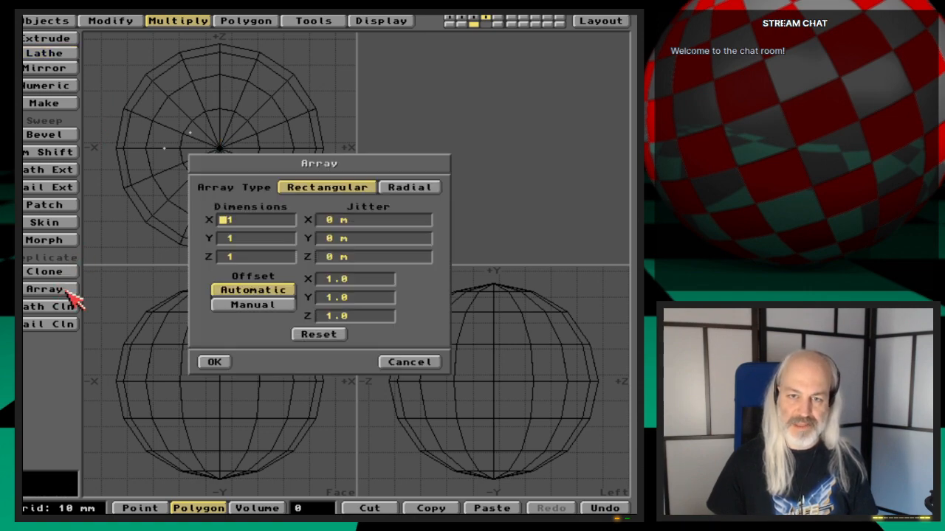
click(408, 189)
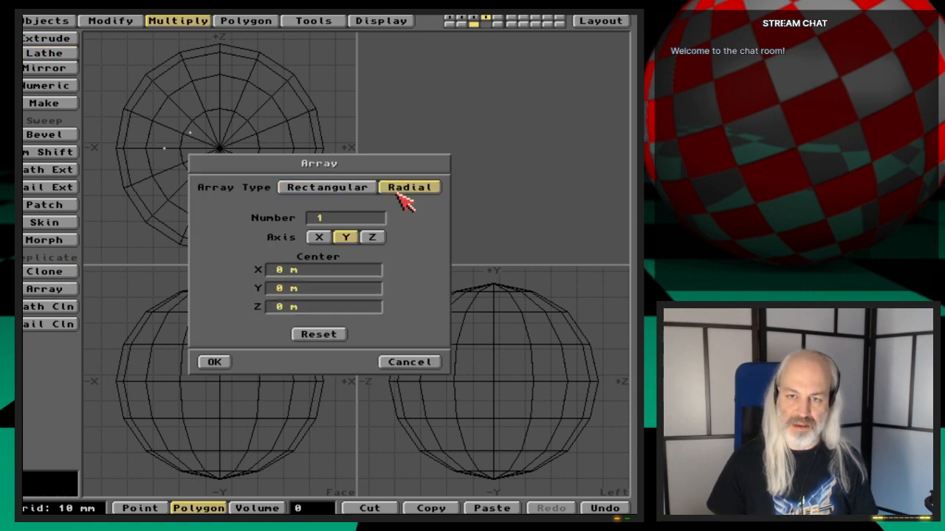
click(282, 272)
text(-244 )
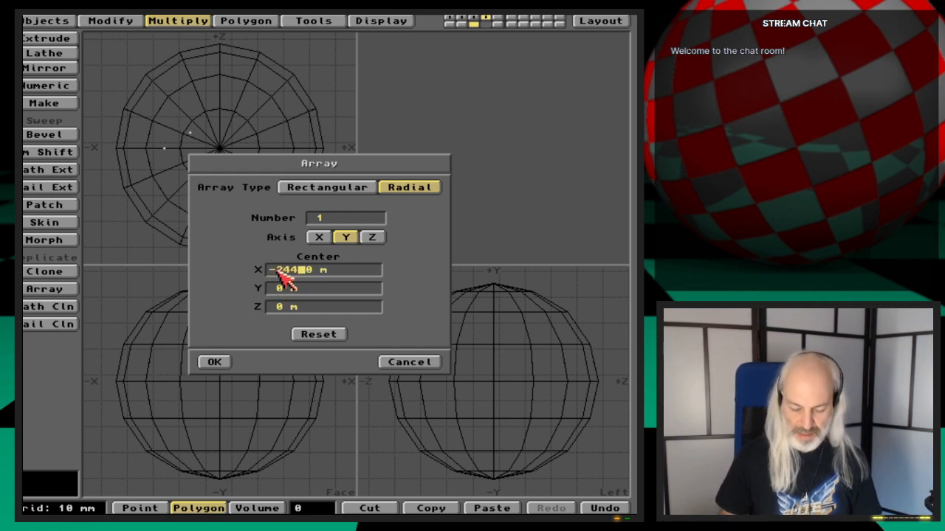
text(mm)
key(Tab)
key(Tab)
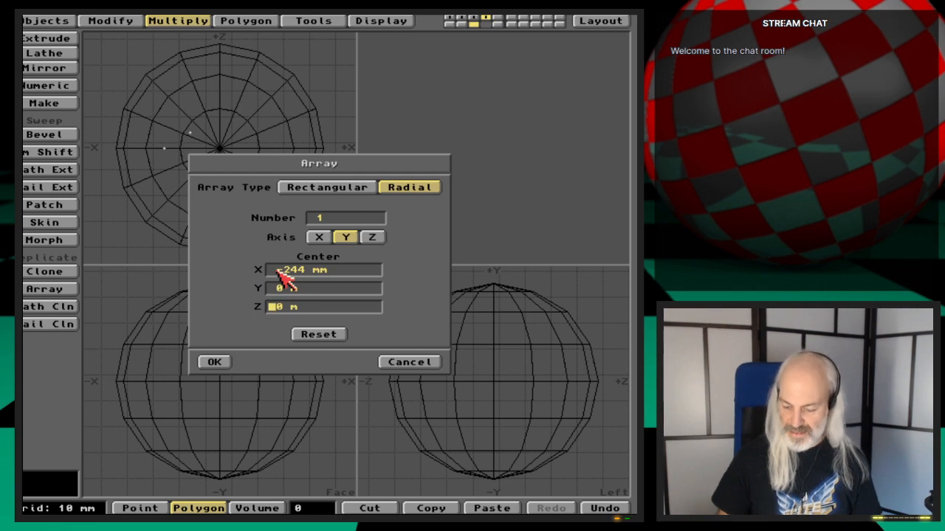
text(250mm)
key(Return)
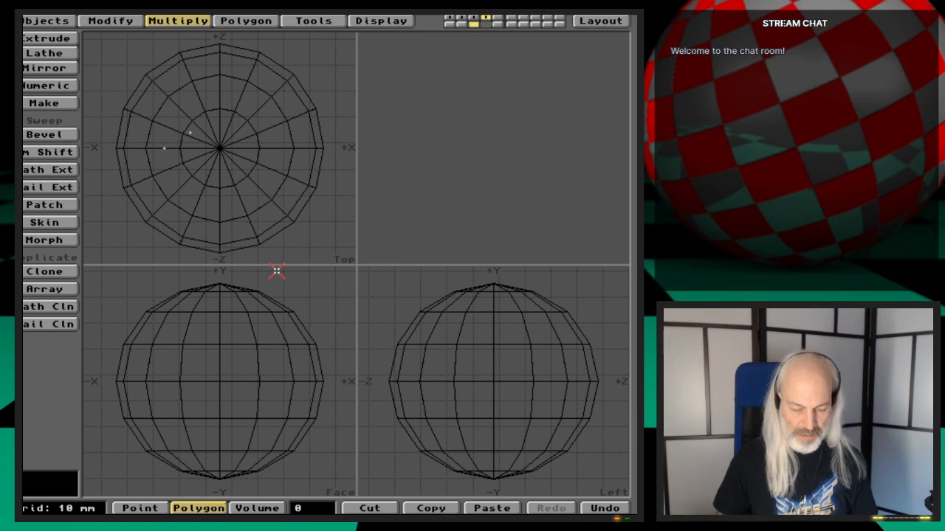
key(a)
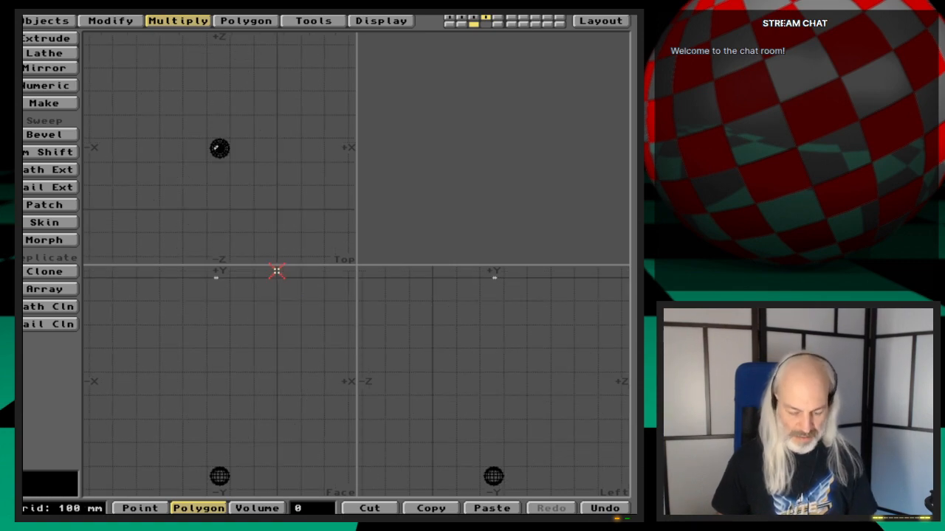
key(u)
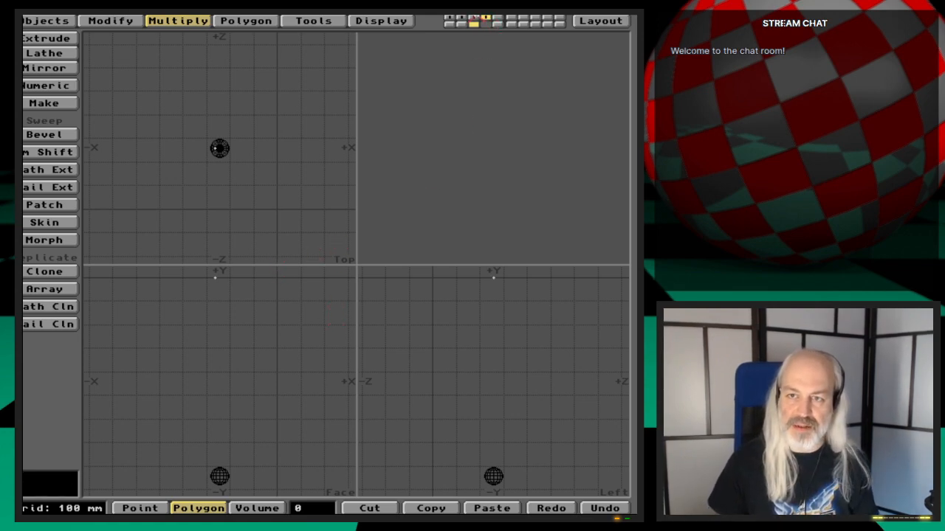
Centre layer 3's ball and layer 4's remaining point on the origin, leaving layer 4 active with the ball as background reference
click(475, 18)
key(F2)
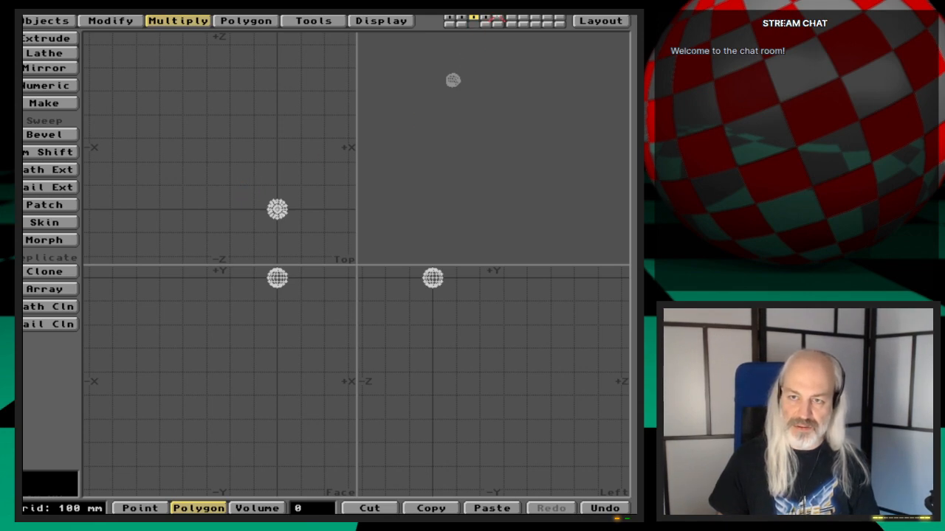
click(486, 18)
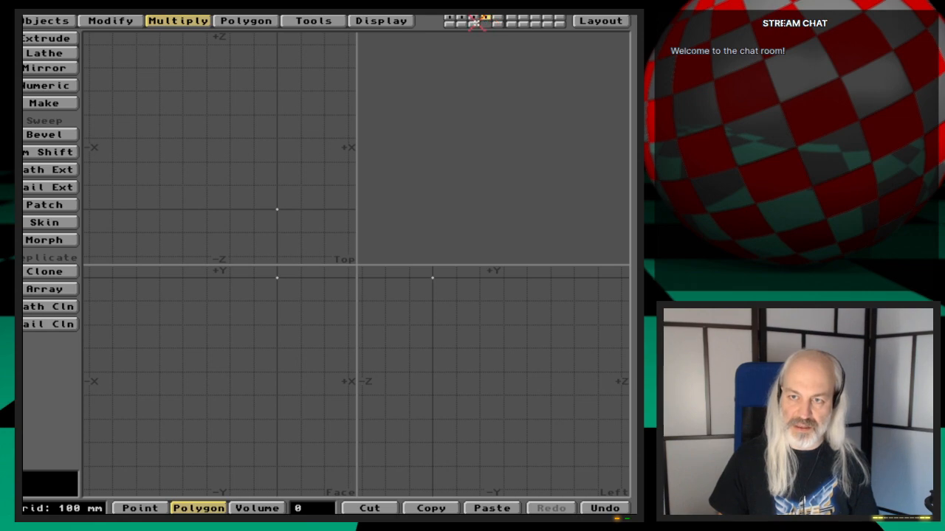
click(474, 23)
key(a)
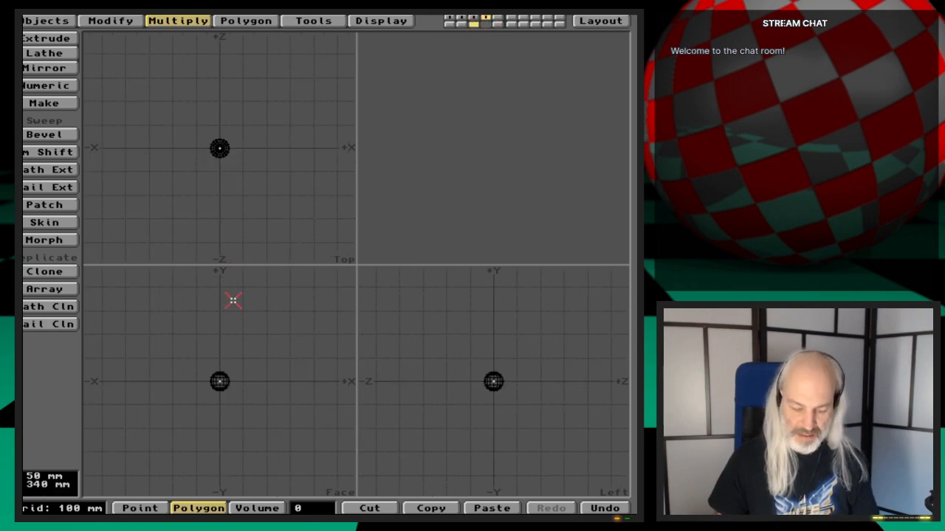
key(.)
key(.)
key(.)
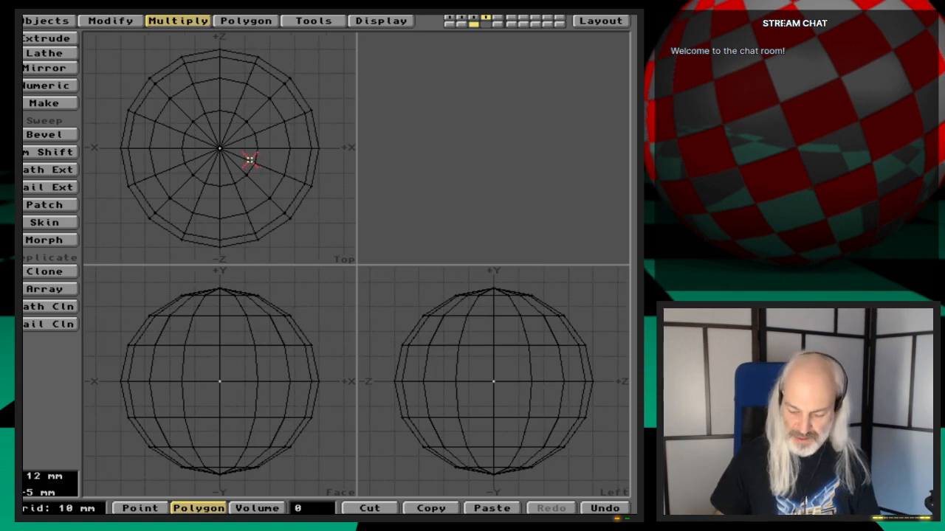
Create two points inside the ball's -X half, one on the X centreline and one at about X -12 mm, Z 6 mm
click(243, 20)
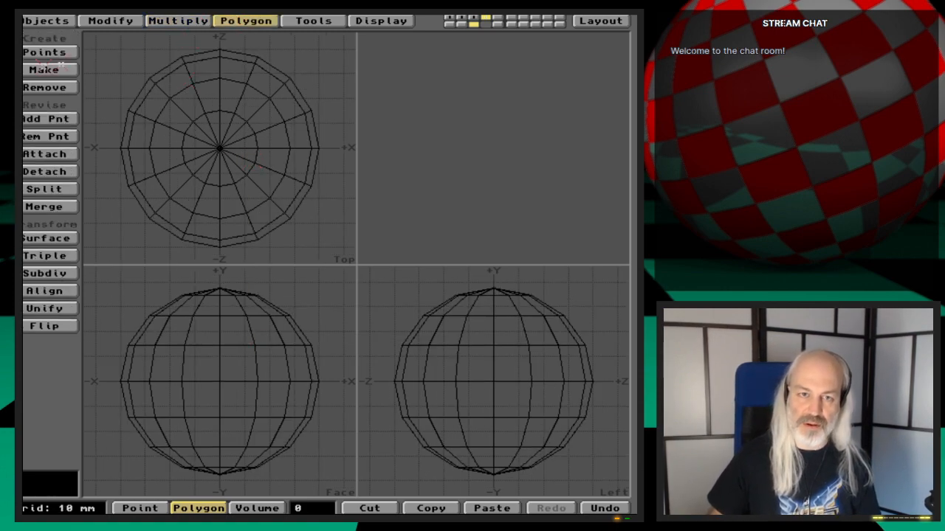
click(45, 51)
click(173, 147)
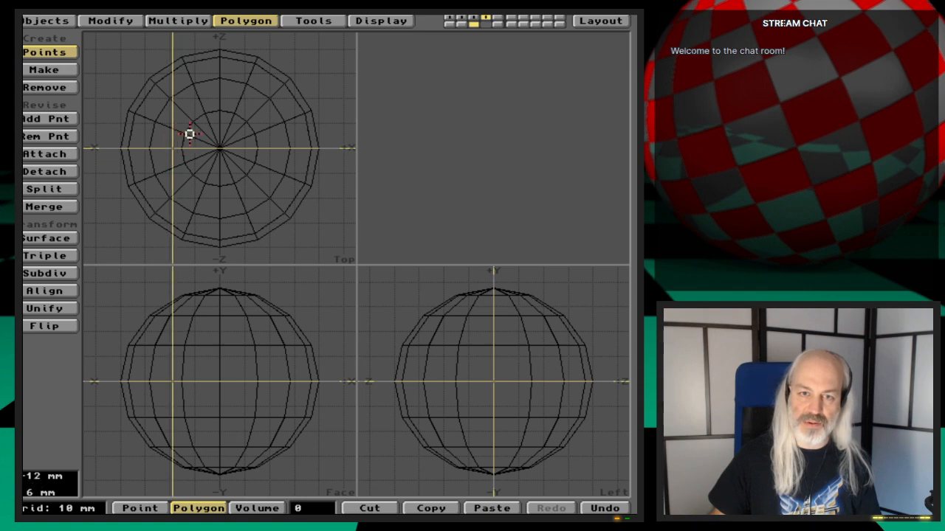
click(189, 134)
key(space)
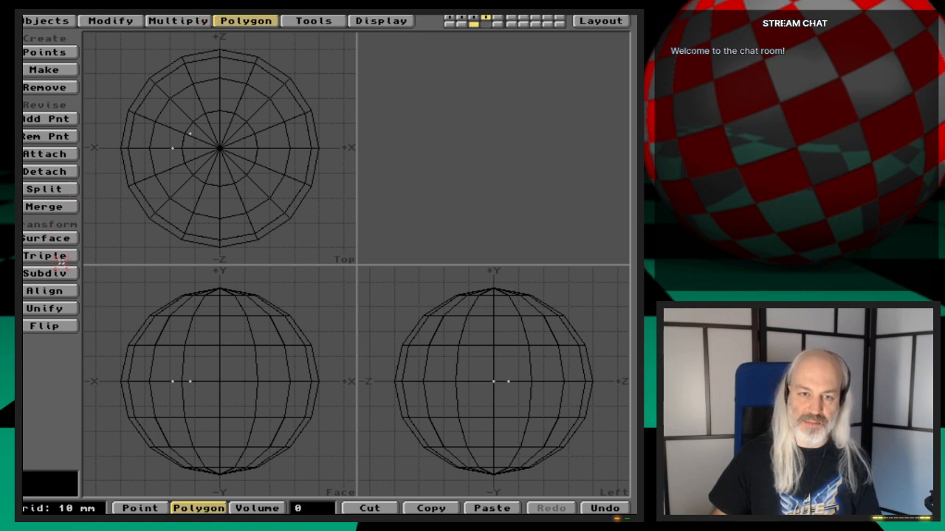
Try a radial array of the new points with number 6 about Y, centred at X -244 mm, Z 258 mm
click(175, 21)
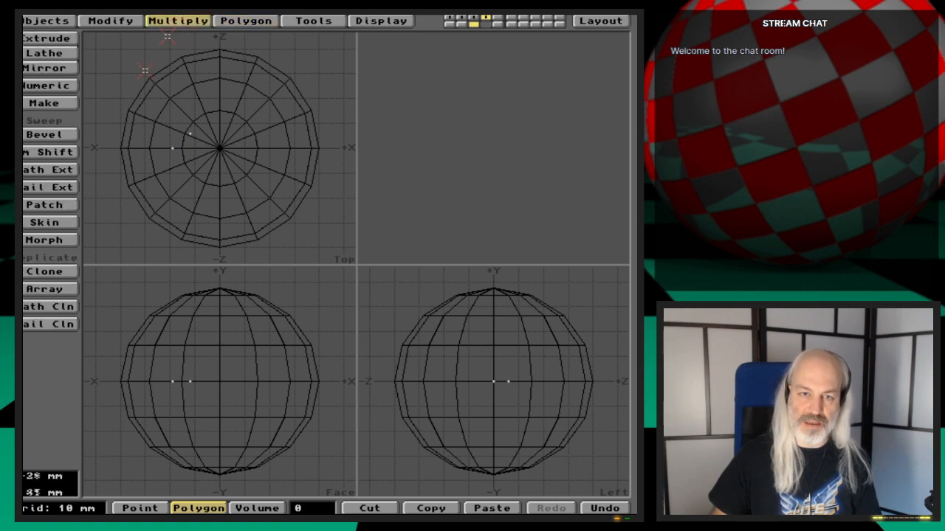
click(44, 288)
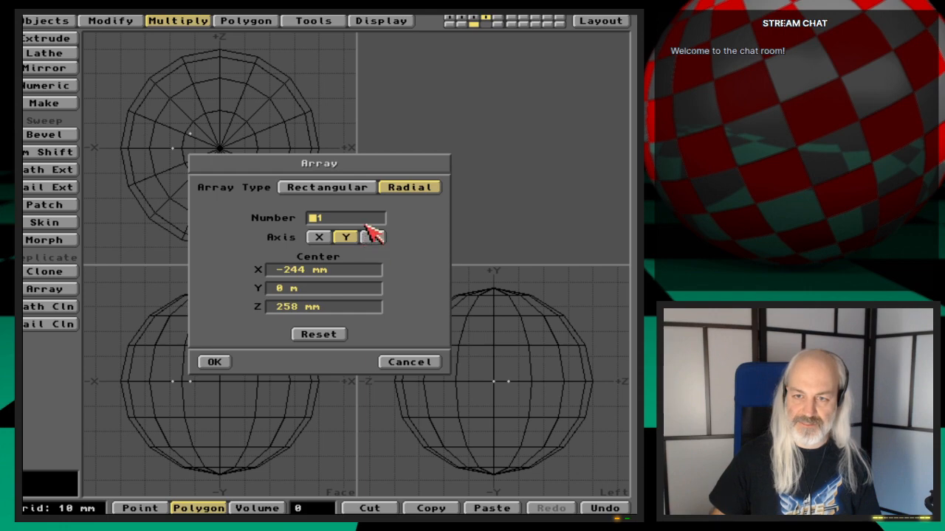
text(6)
key(Tab)
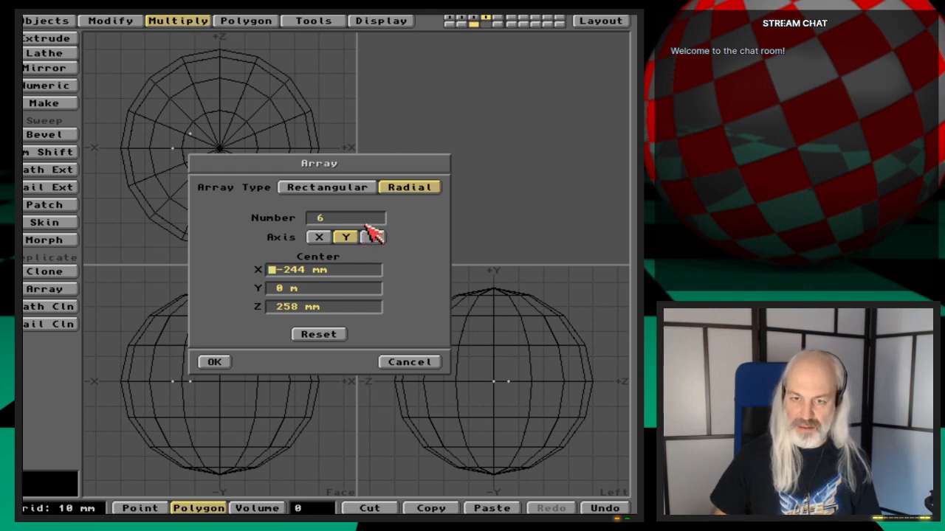
click(217, 363)
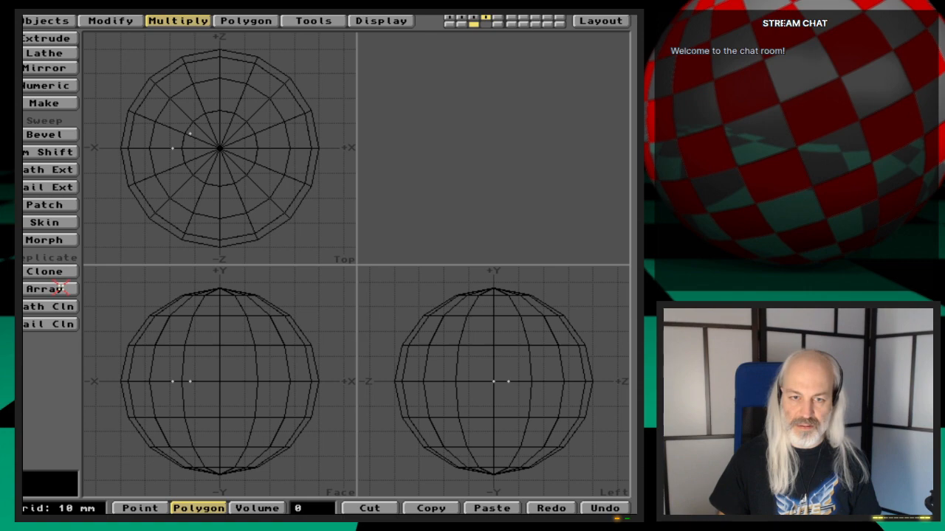
click(62, 289)
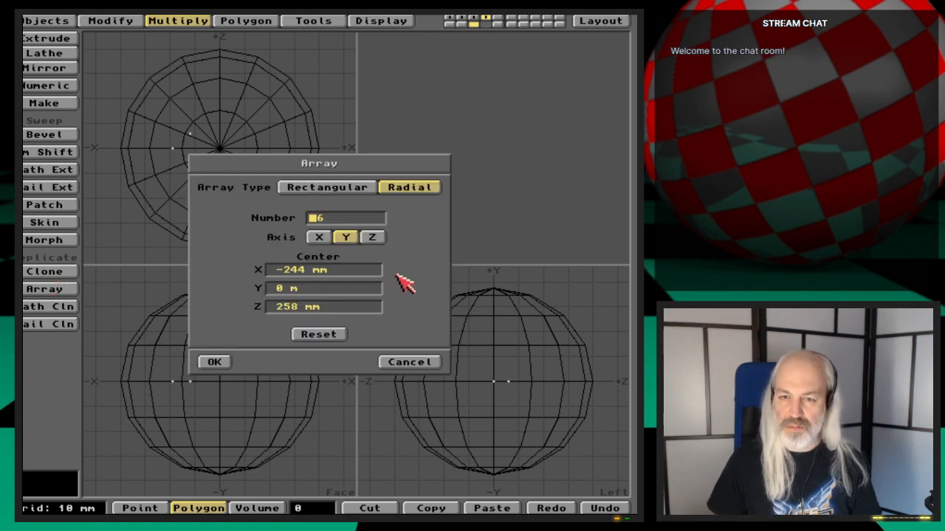
click(410, 362)
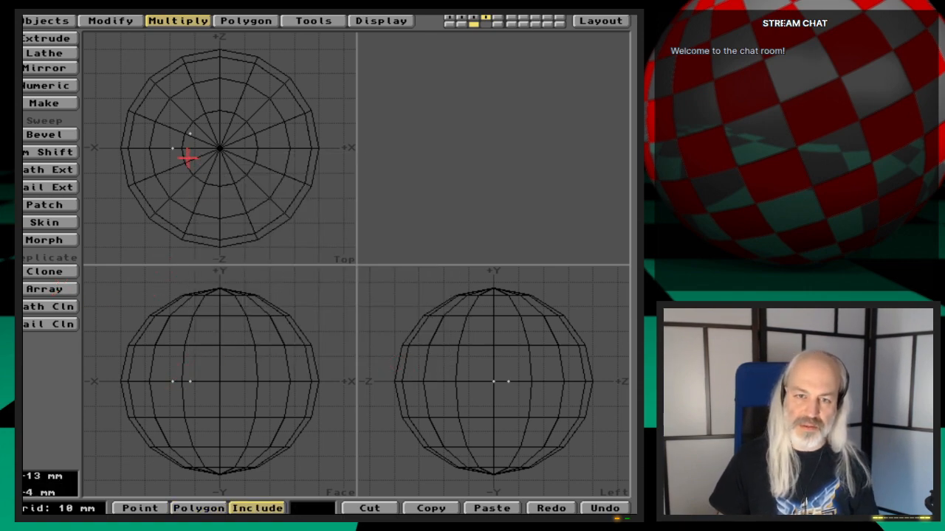
Select the two new points in point selection mode and join them with a two-point polygon
key(space)
key(space)
key(space)
key(space)
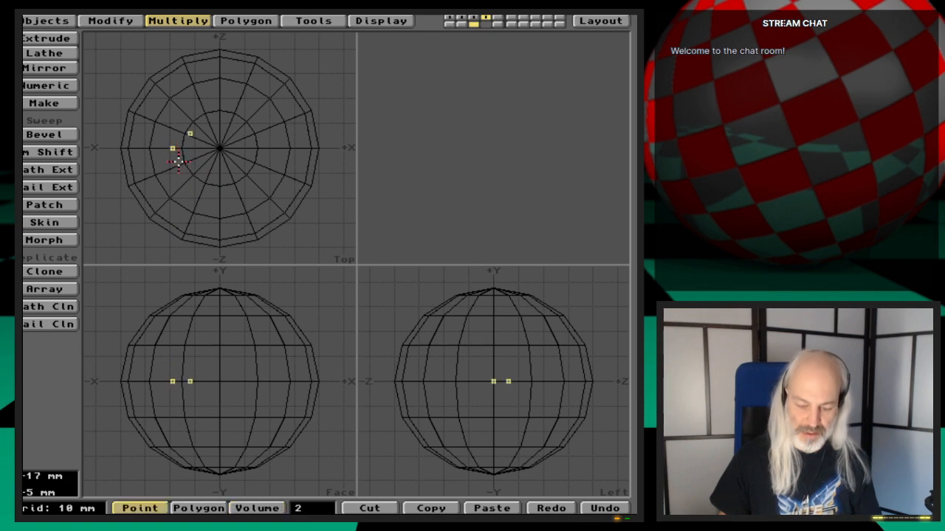
click(178, 162)
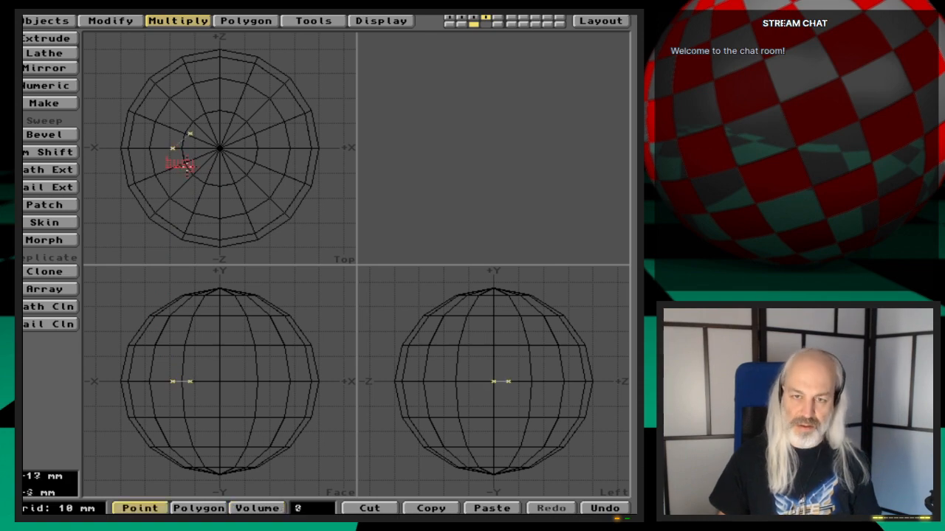
Try the 6-copy radial array on the two-point polygon, using the stored offset centre
click(74, 289)
click(224, 362)
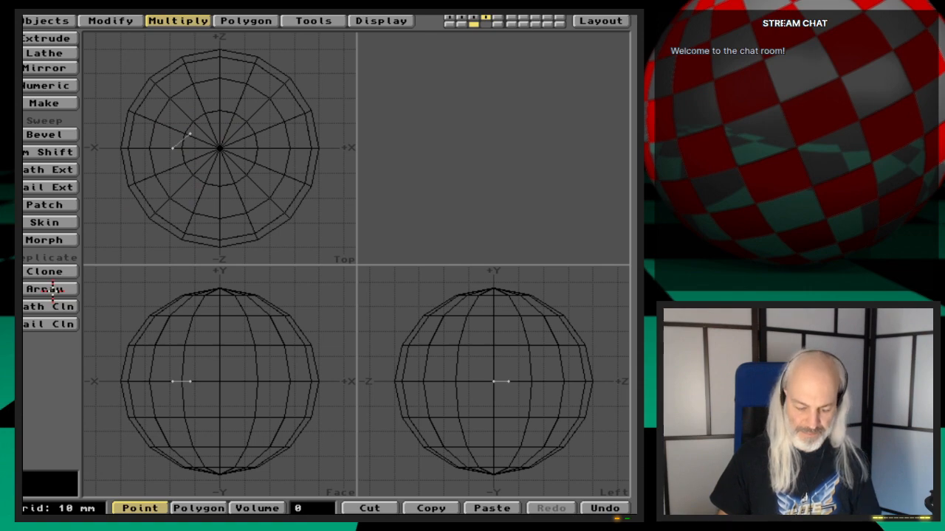
key(u)
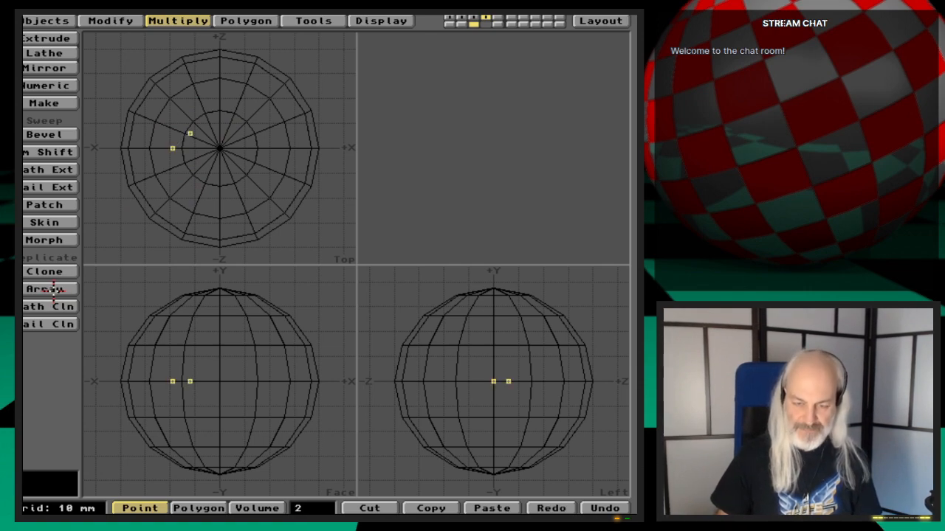
Make a two-point polygon from the two selected points again and merge duplicate points
key(p)
key(m)
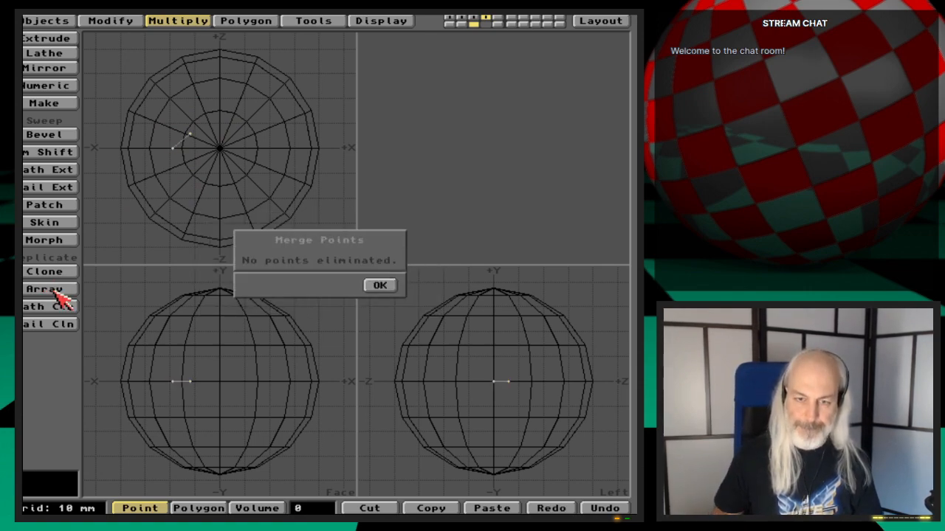
key(Return)
Reset the array settings and create a radial array of the two-point polygon with number 6 about Y, centred on the origin
click(62, 293)
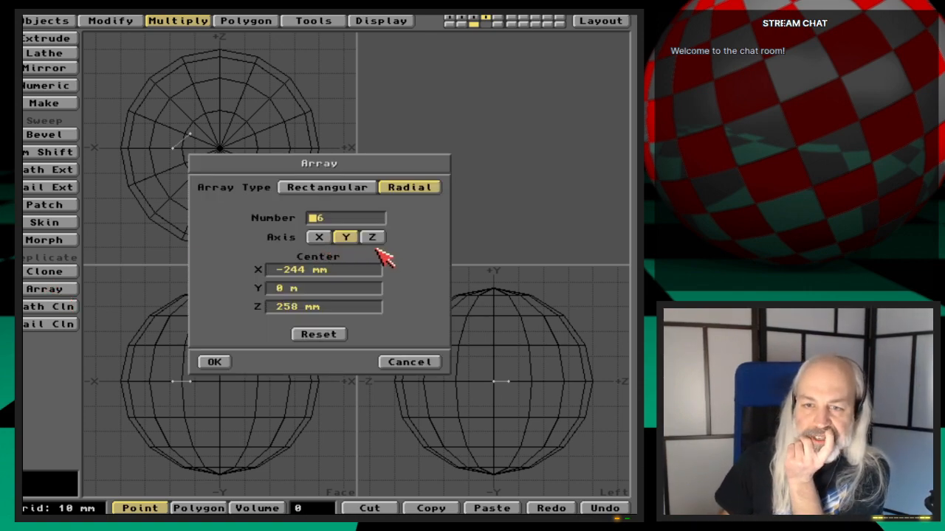
click(311, 337)
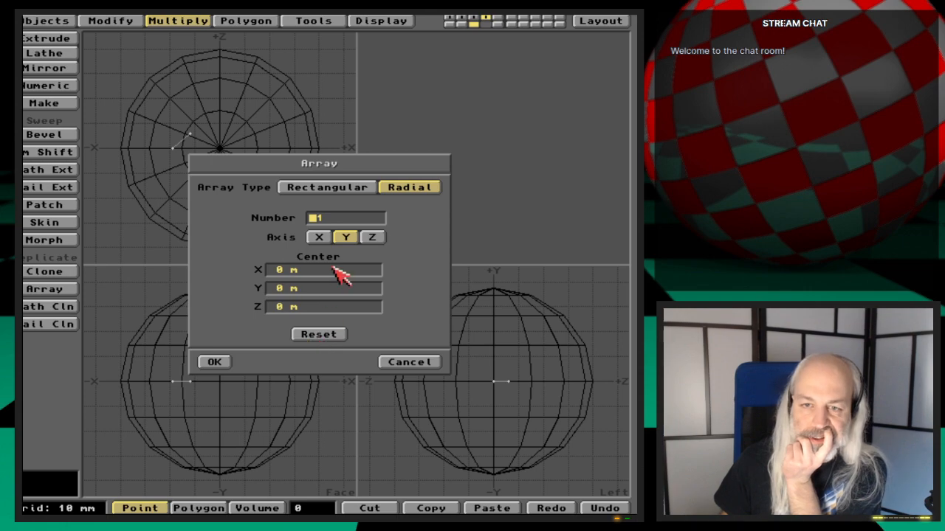
text(6)
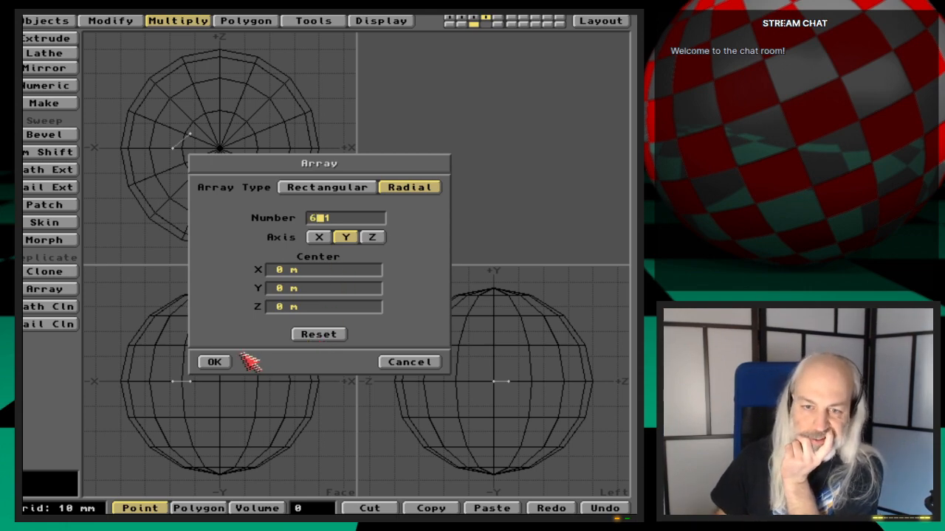
key(Delete)
key(Return)
key(Return)
key(Return)
key(Return)
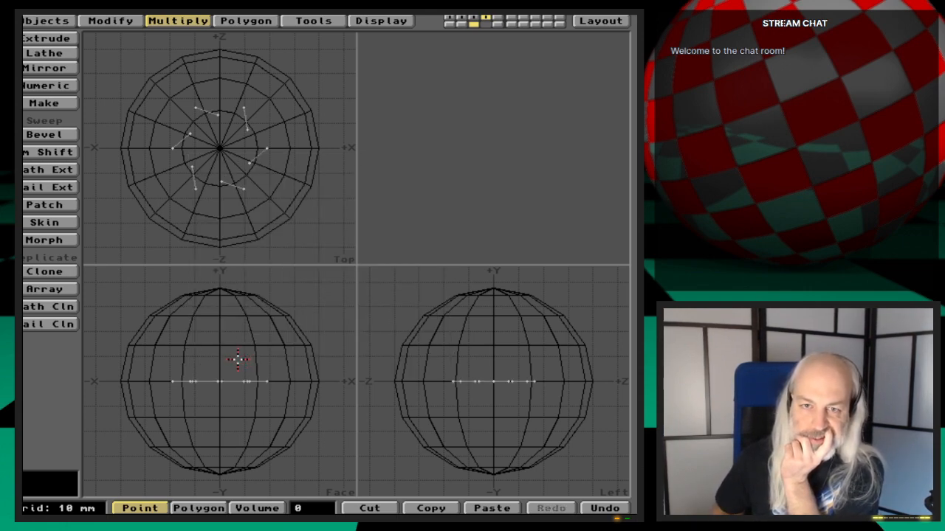
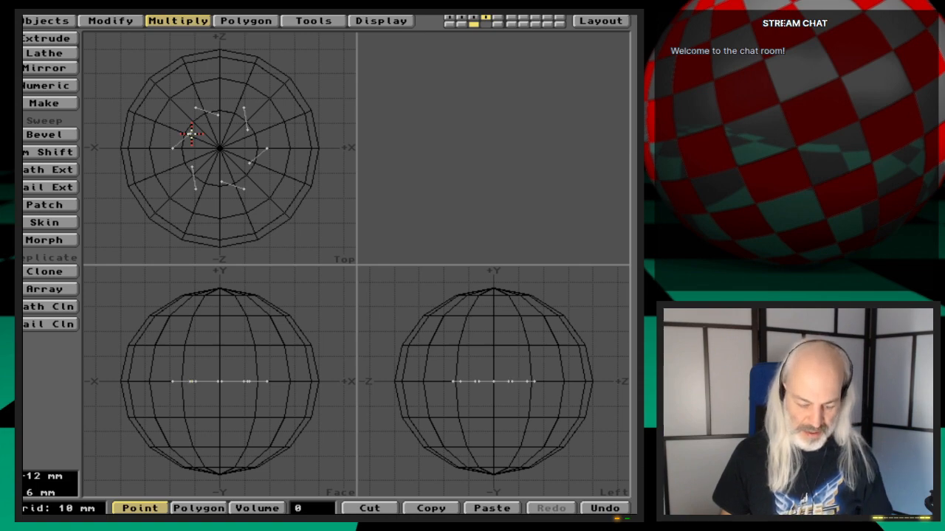
Undo the radial array and mirror the single two-point polygon across the X axis in the Top view
key(u)
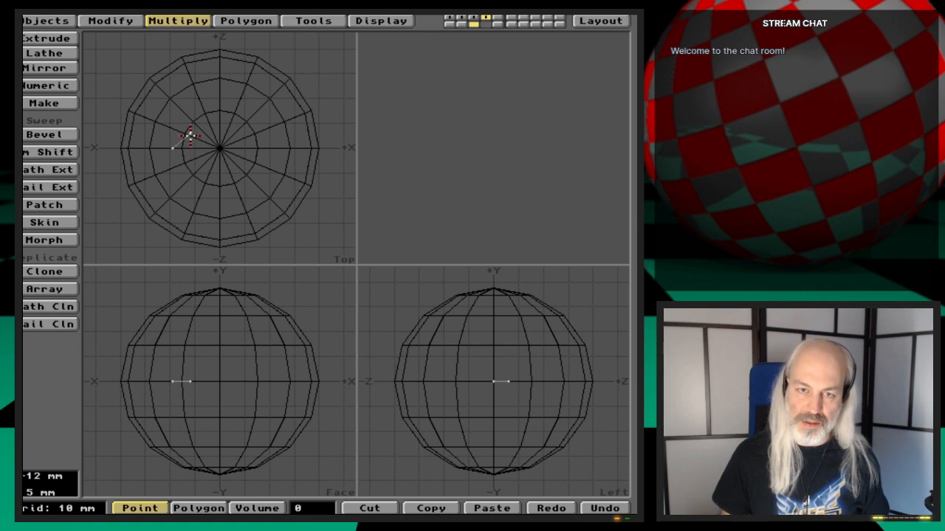
click(127, 21)
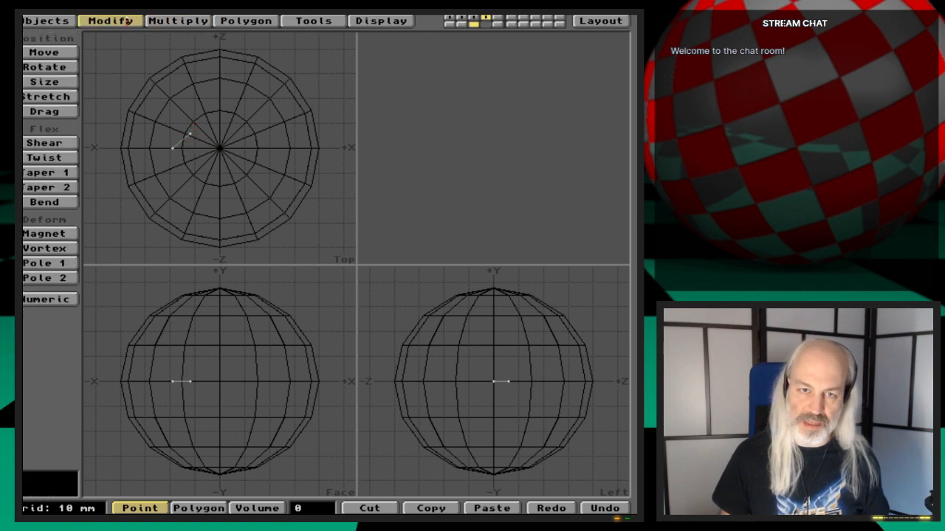
click(181, 21)
click(41, 70)
drag(225, 148, 267, 147)
key(space)
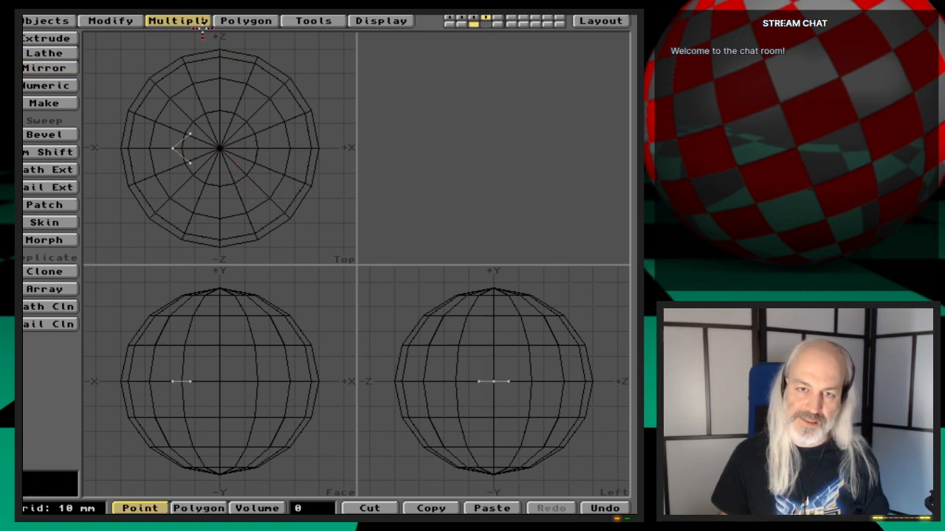
Try a radial array of the mirrored V-shaped lines with number 6 about Y, centred on the origin
click(57, 289)
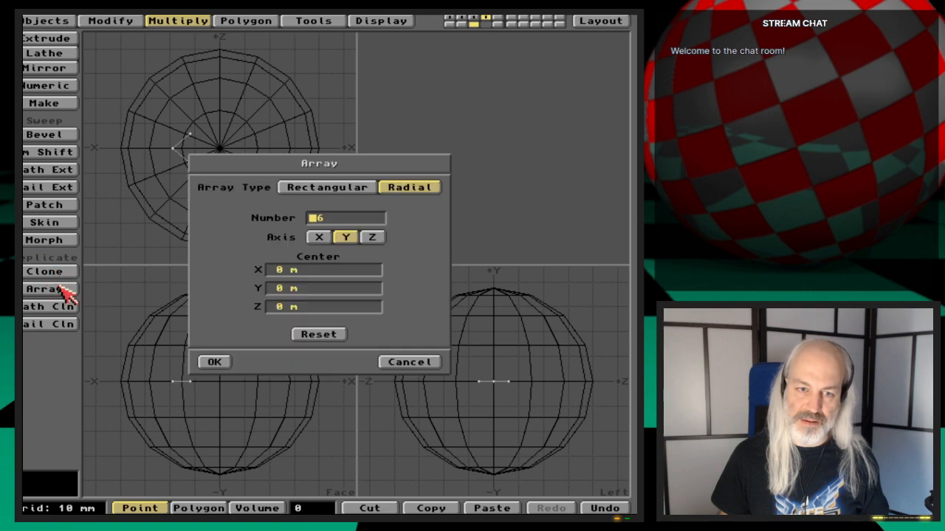
click(221, 361)
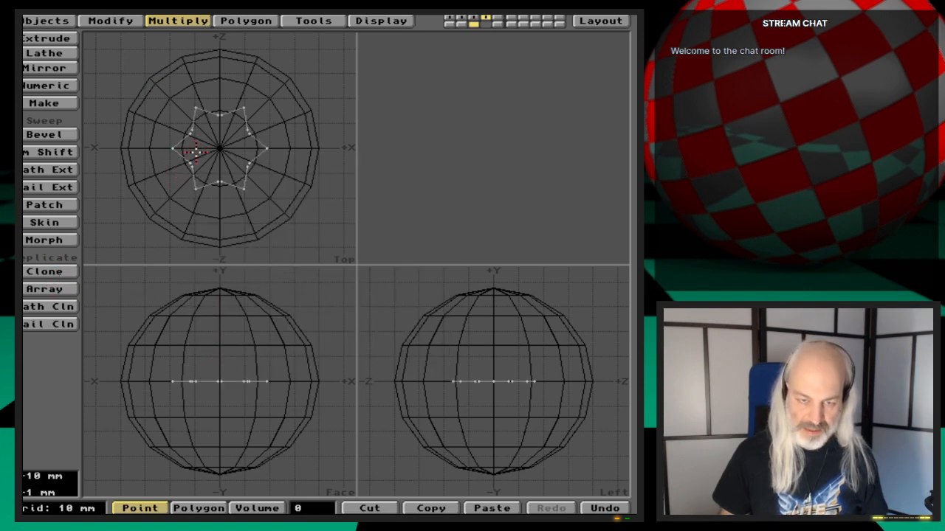
key(g)
key(period)
key(period)
key(period)
key(period)
key(period)
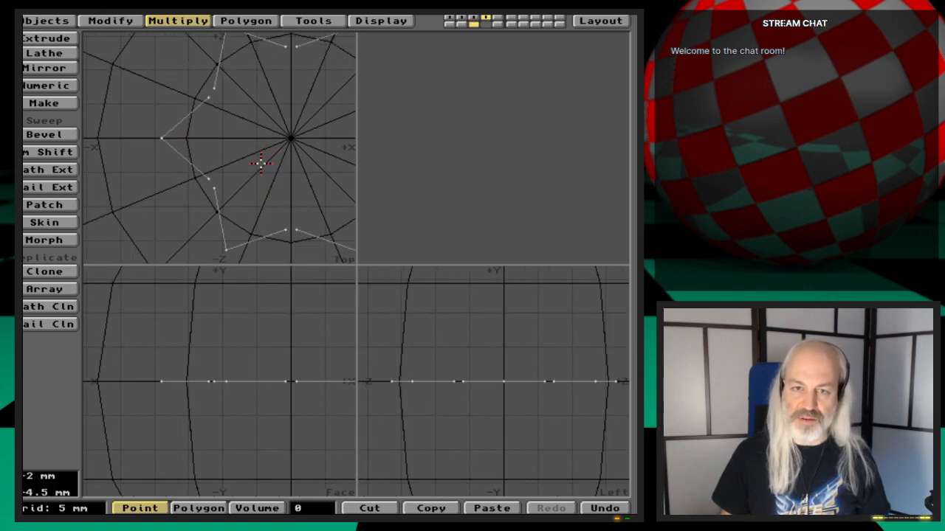
key(comma)
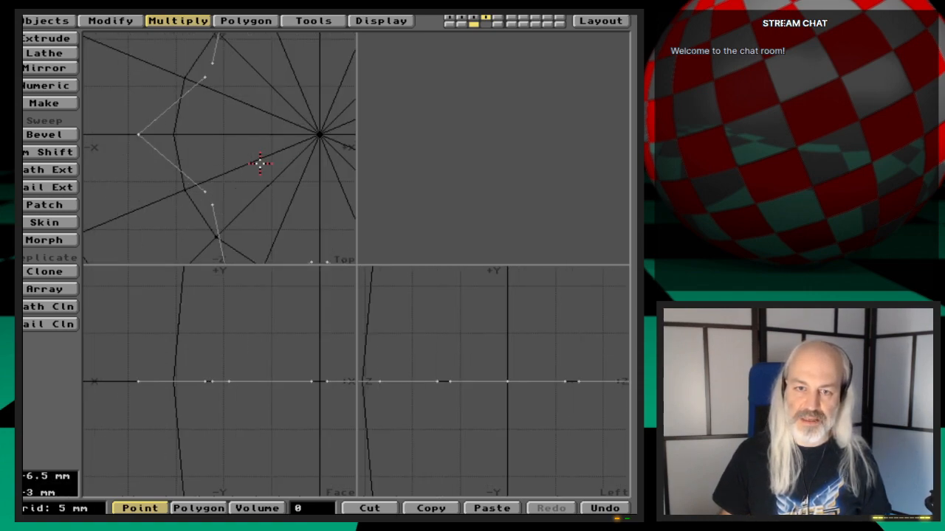
Select the V shape's two open end points, undo the radial array, and move the points about 2 mm along X towards the ball's centre
click(205, 77)
click(205, 191)
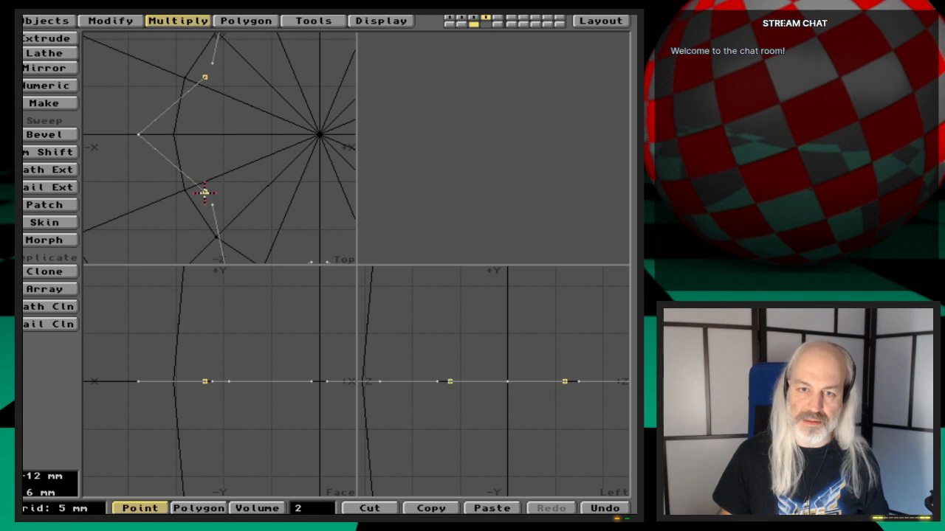
key(t)
drag(227, 149, 247, 148)
key(space)
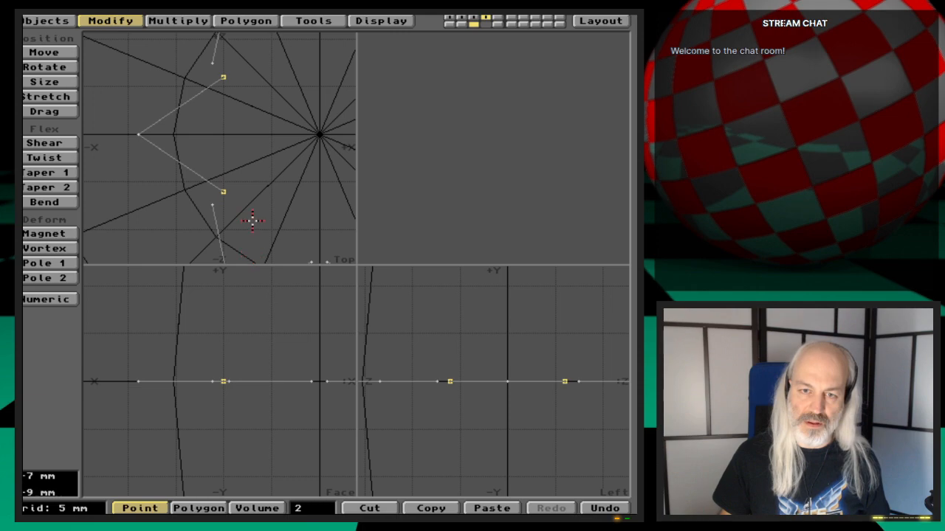
key(u)
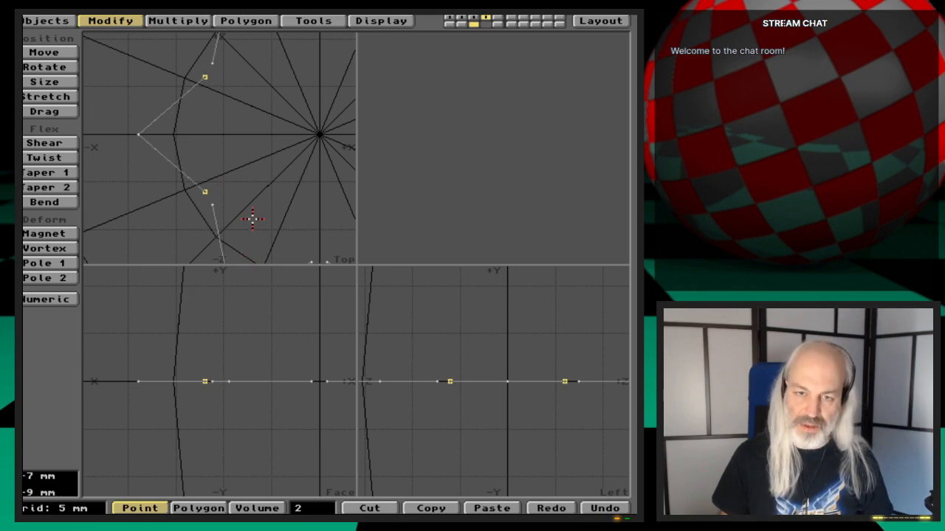
key(t)
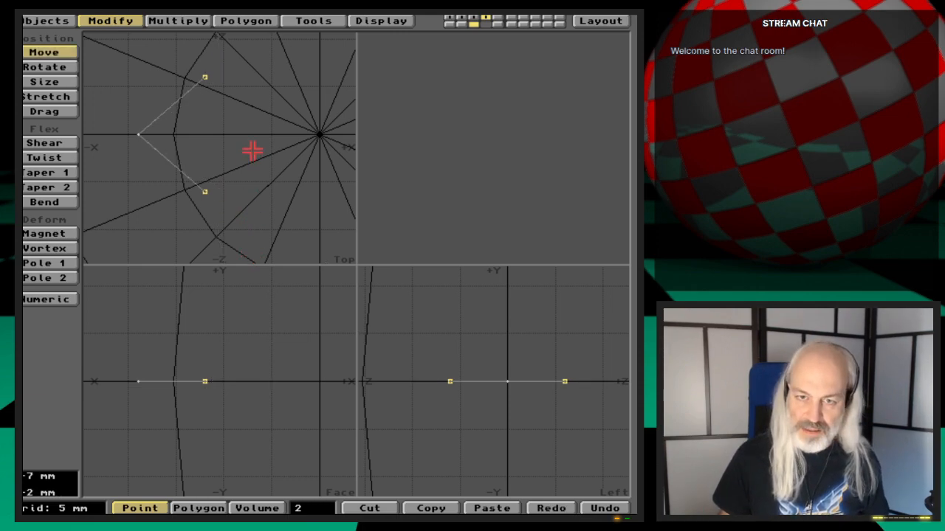
drag(252, 151, 269, 152)
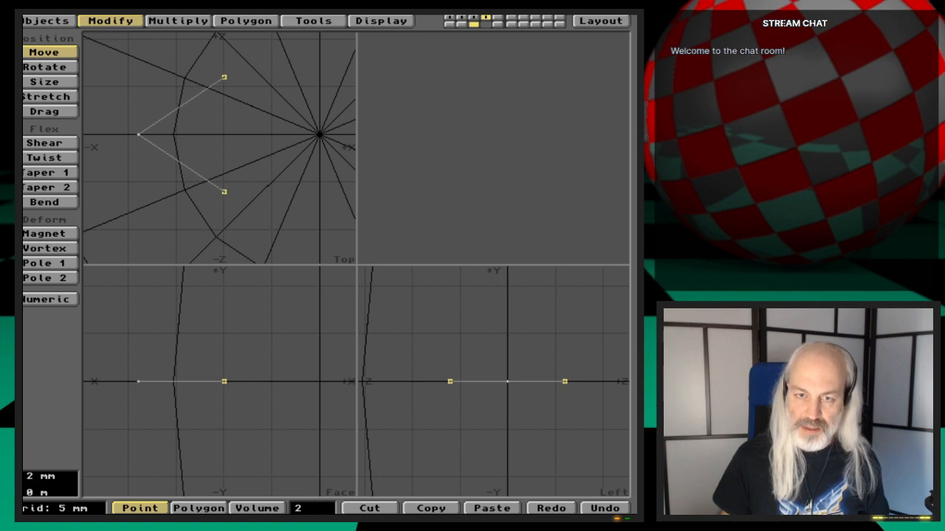
key(space)
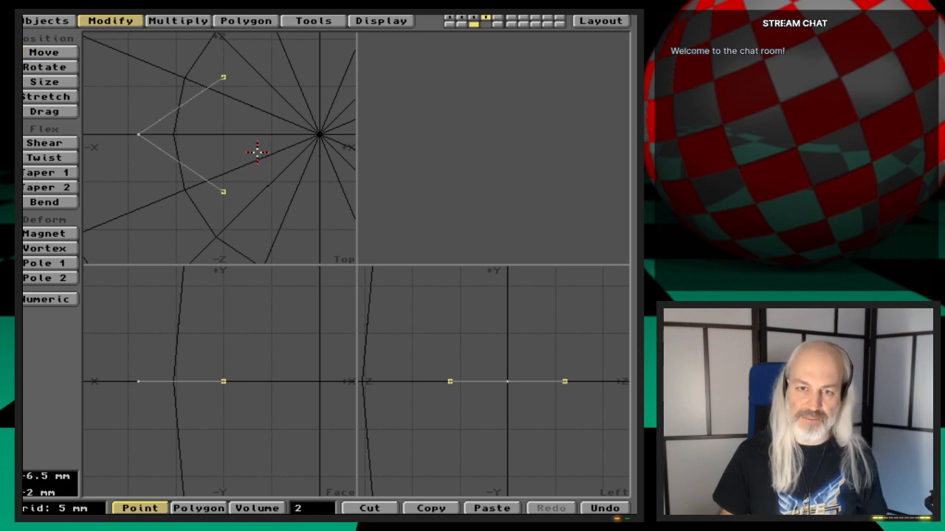
Try the 6-copy radial array about Y on the adjusted V shape, check where neighbouring ends meet, and undo it
click(311, 502)
click(180, 21)
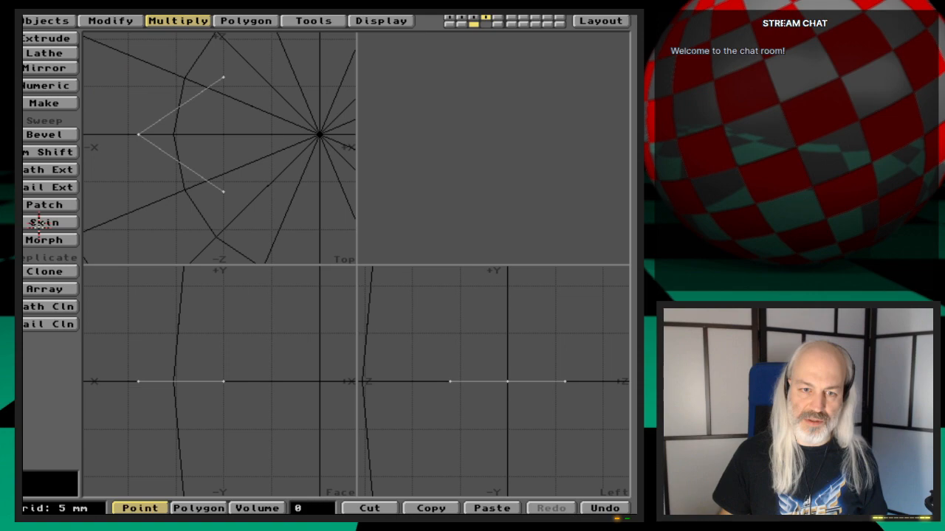
click(49, 289)
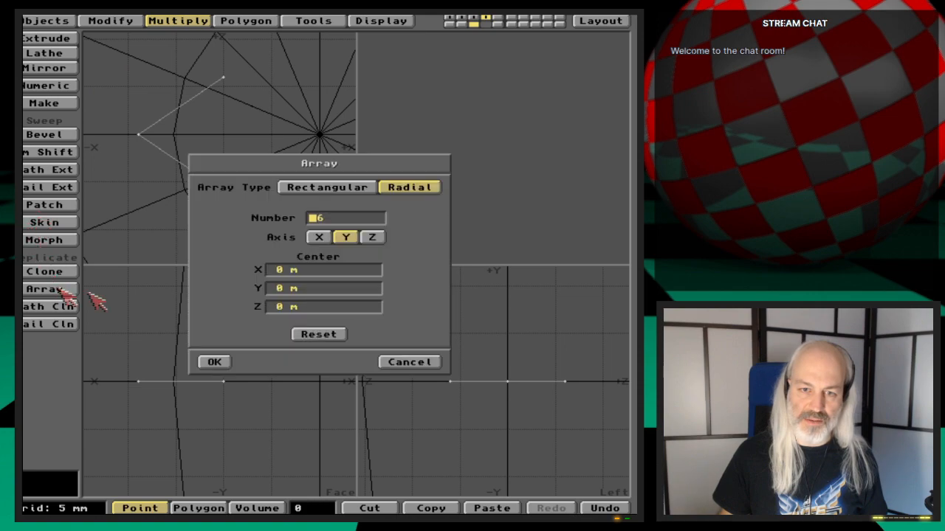
click(224, 361)
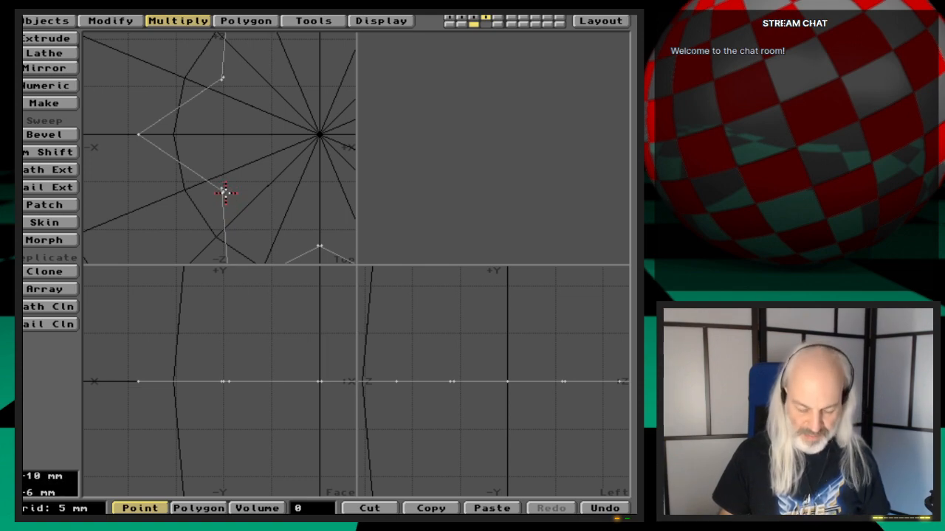
key(period)
key(period)
key(period)
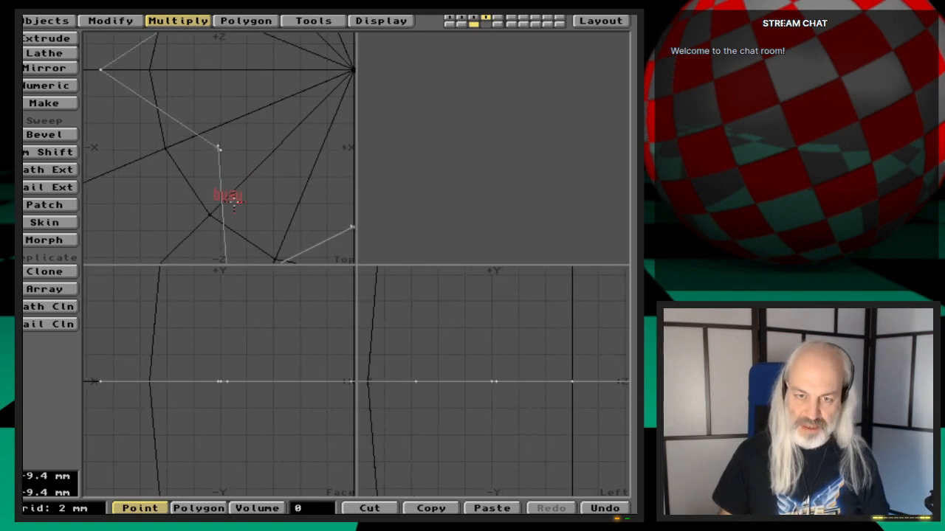
key(period)
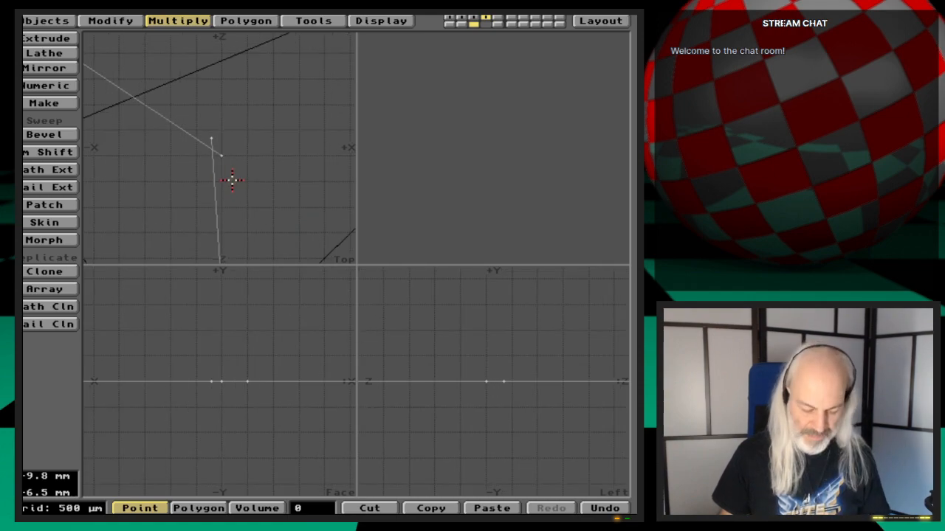
key(u)
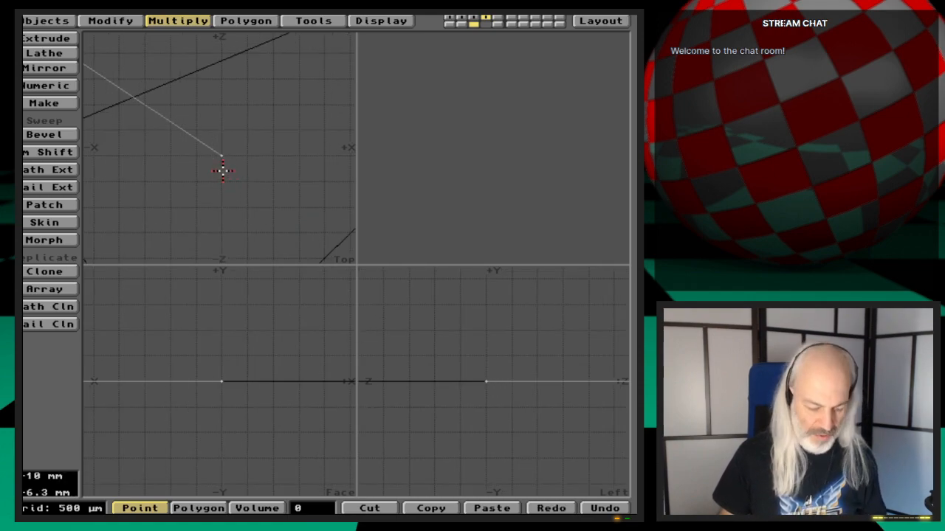
Select the V shape's two open end points and stretch them closer together along Z by a factor of about 0.97
key(a)
click(193, 133)
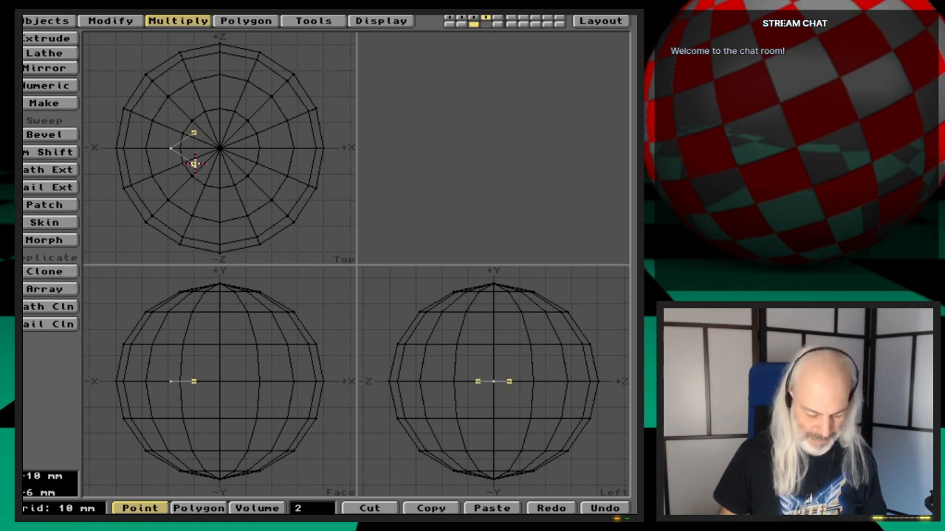
key(shift+a)
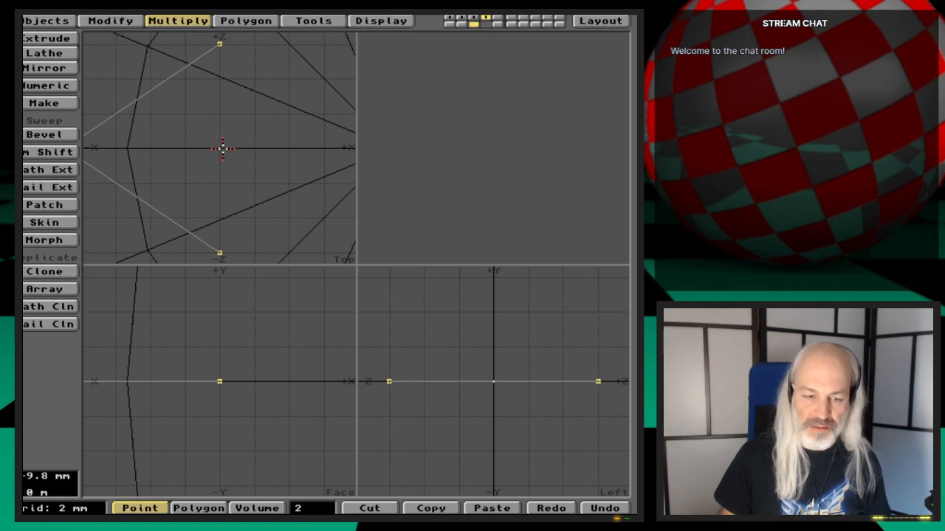
key(h)
drag(222, 149, 222, 153)
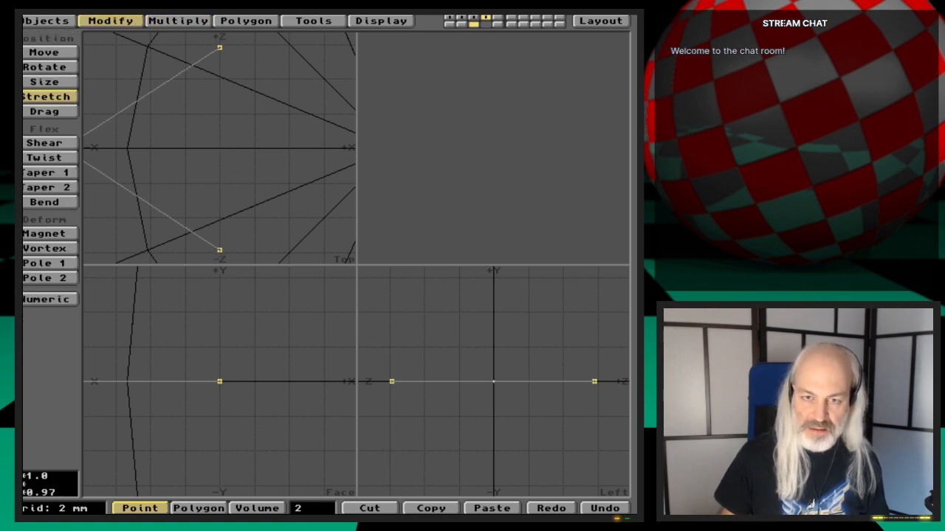
key(space)
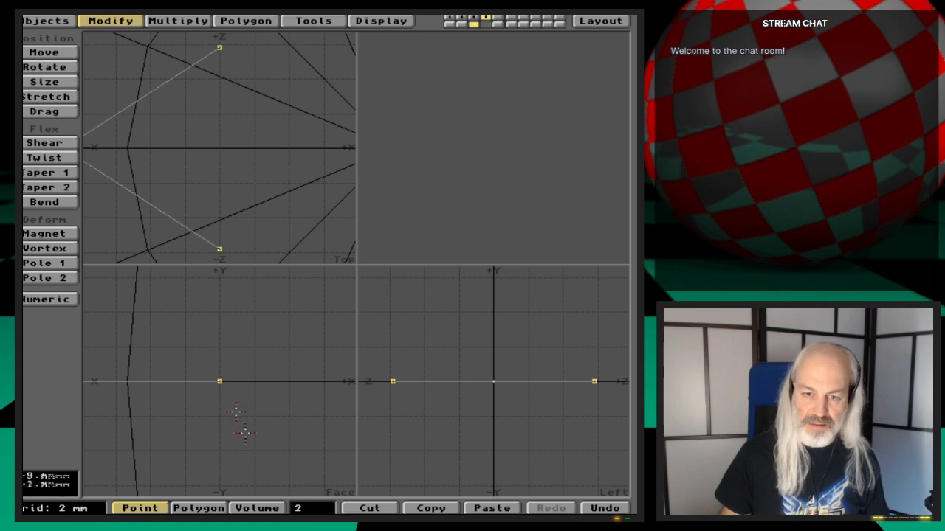
Deselect the points and create a radial array of the V shape with number 6 about Y, centred on the origin
key(slash)
click(178, 21)
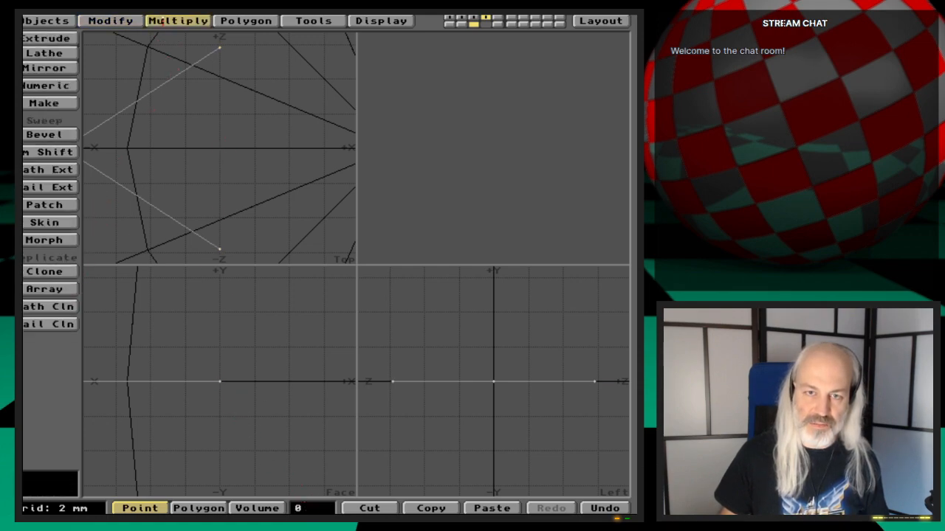
click(46, 290)
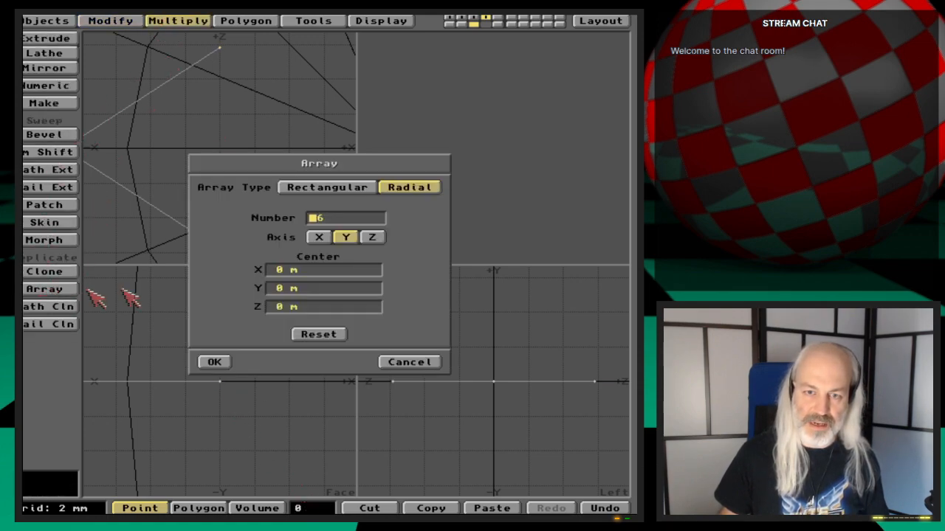
click(211, 362)
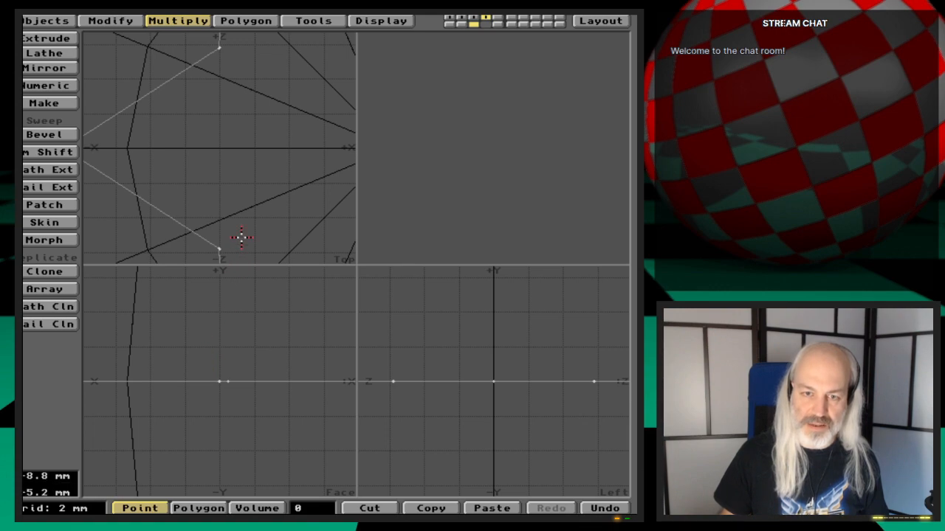
Select the two nearly coincident end points at the V shape's -Z end and measure the distance between them
key(space)
key(space)
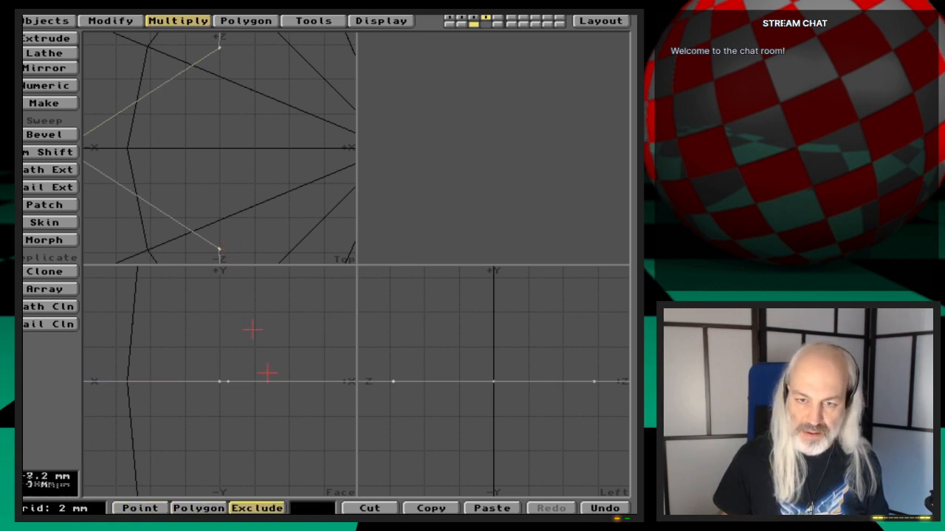
key(space)
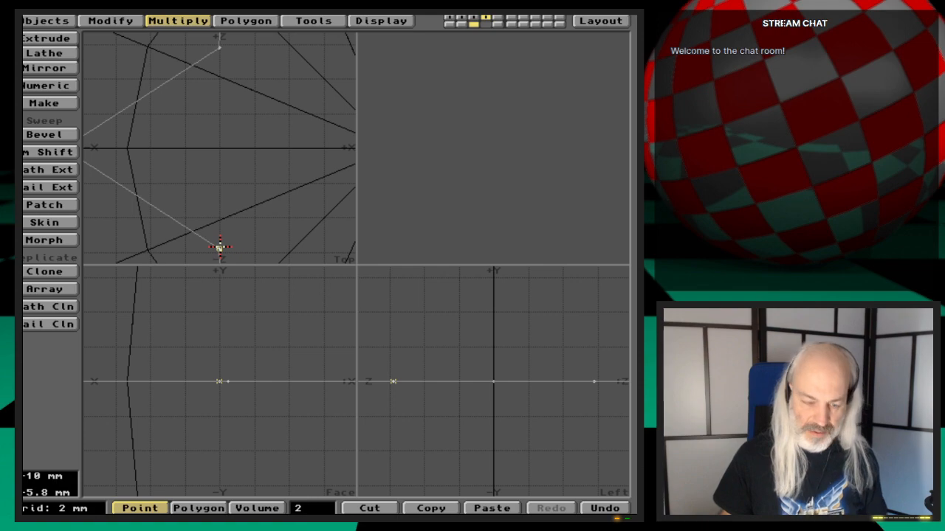
key(shift+a)
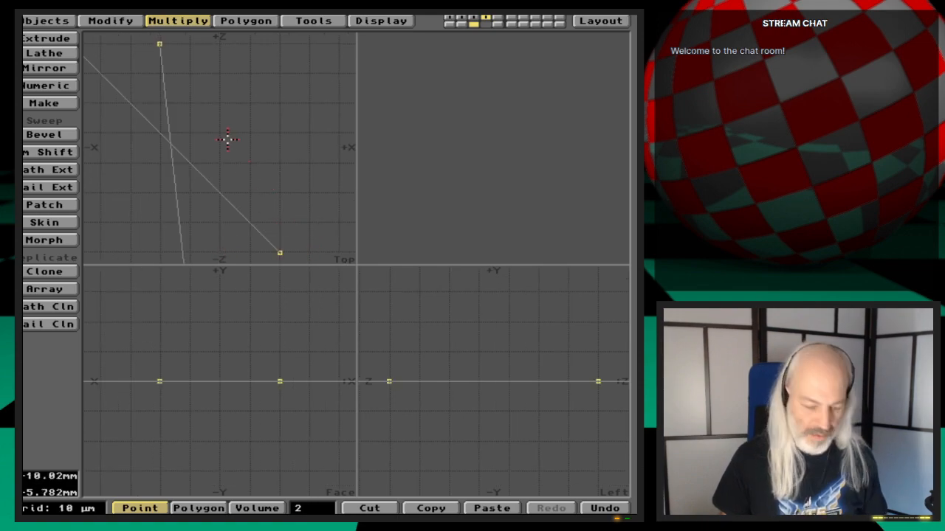
key(e)
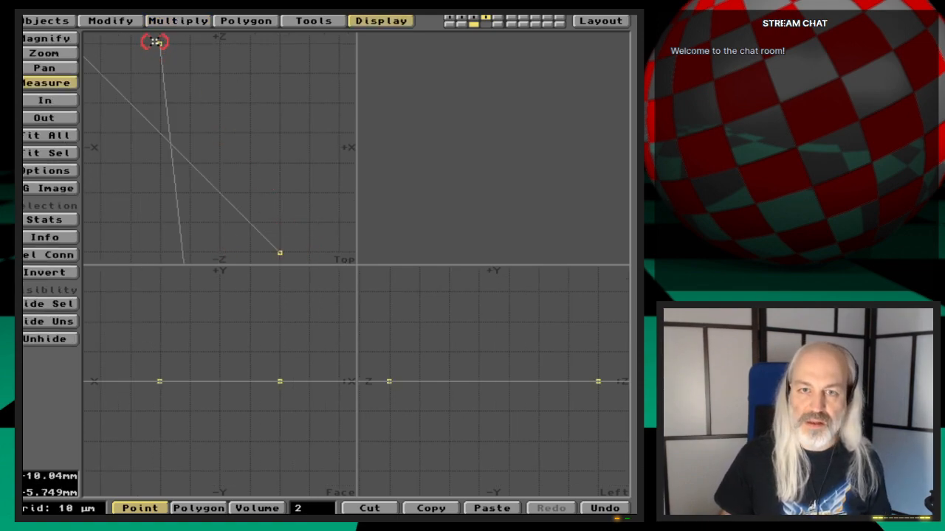
drag(156, 44, 283, 256)
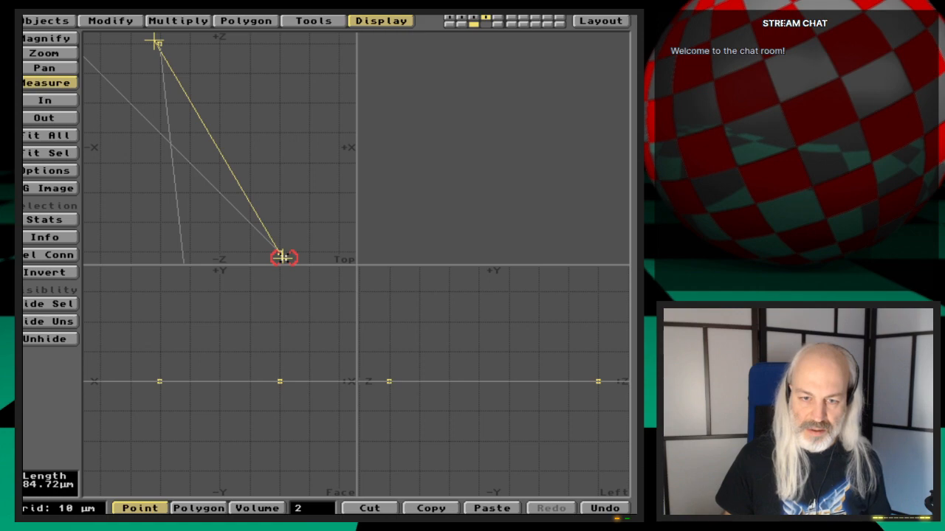
drag(284, 256, 283, 256)
key(space)
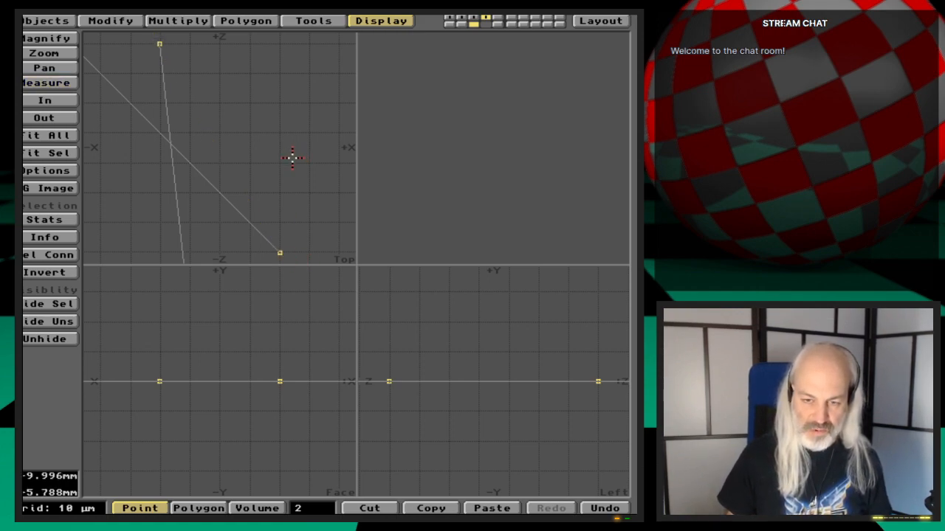
Try merging the two selected end points with an absolute merge distance of .85 mm, and undo the merge
key(m)
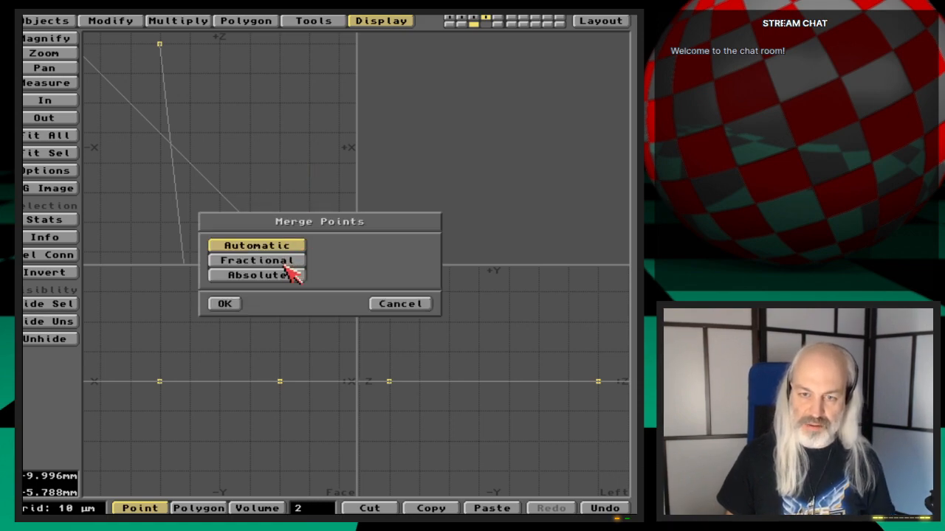
click(292, 274)
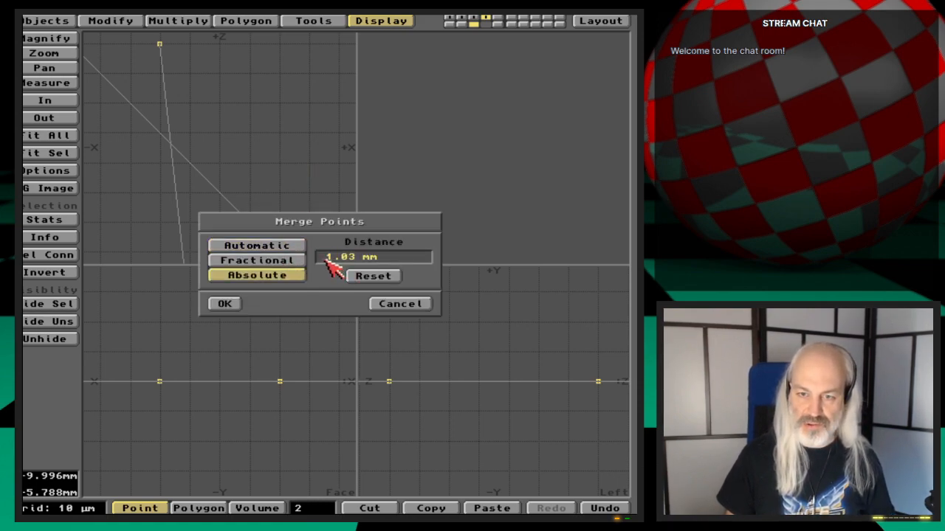
click(326, 260)
key(Delete)
key(Delete)
key(Delete)
key(Delete)
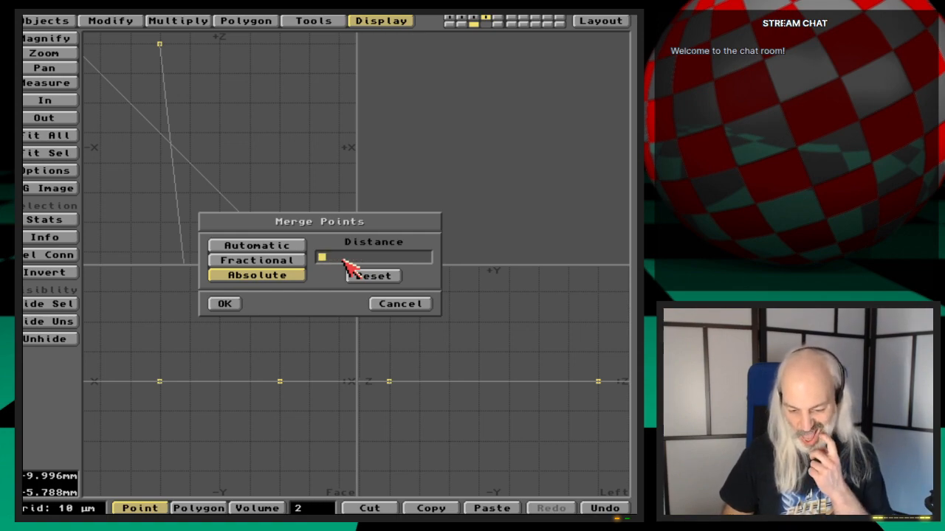
text(.)
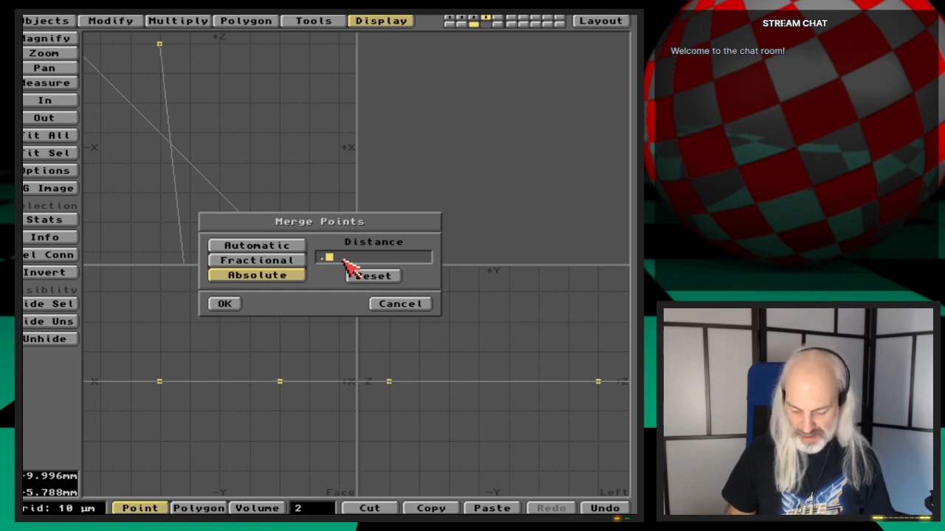
text(85mm)
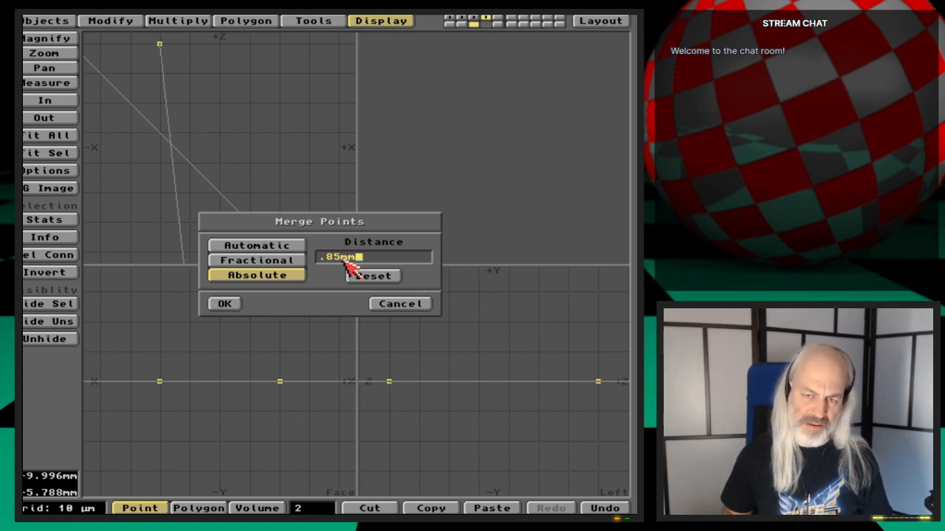
key(Return)
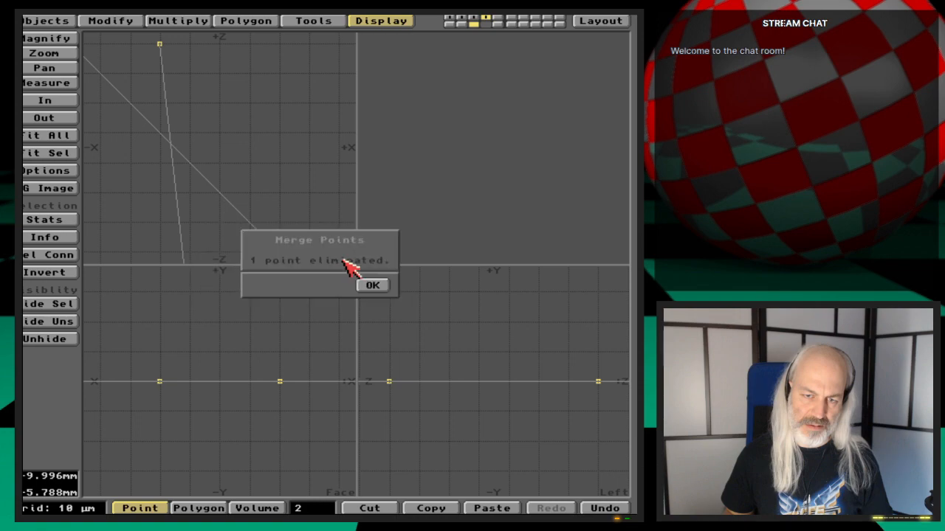
key(Return)
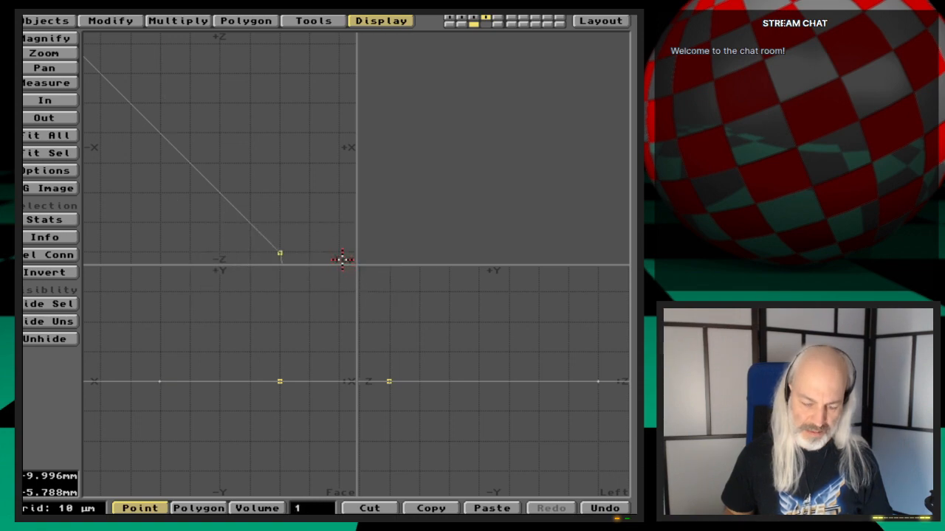
key(u)
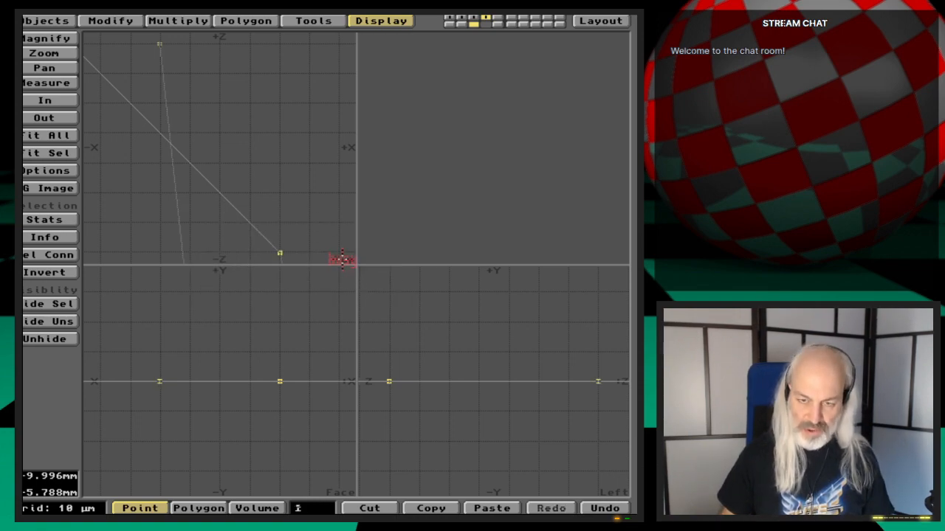
Deselect the points and merge all of the star outline's points with an absolute distance of 850 µm
key(space)
key(space)
key(space)
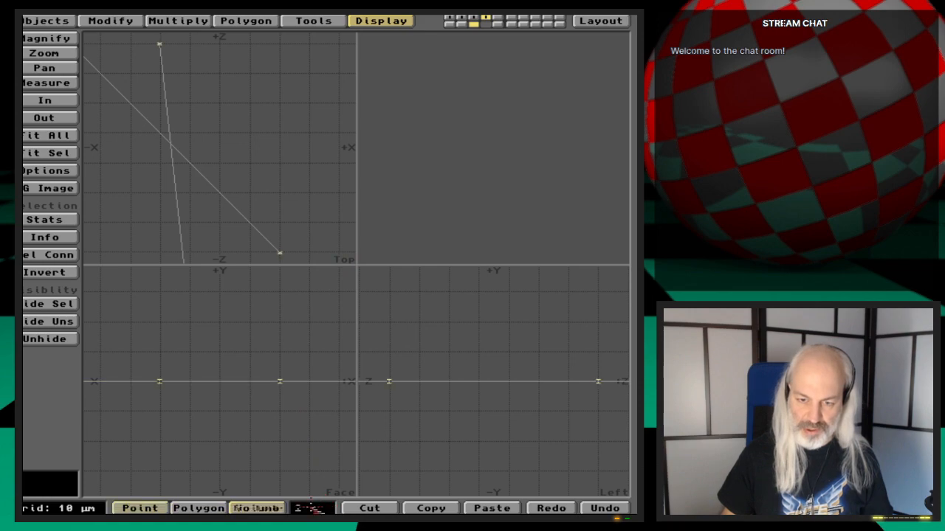
key(a)
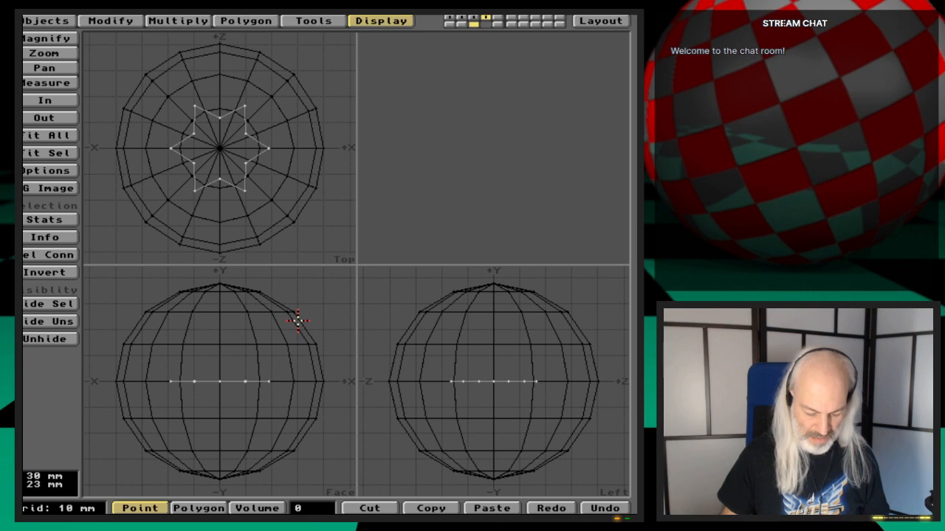
key(m)
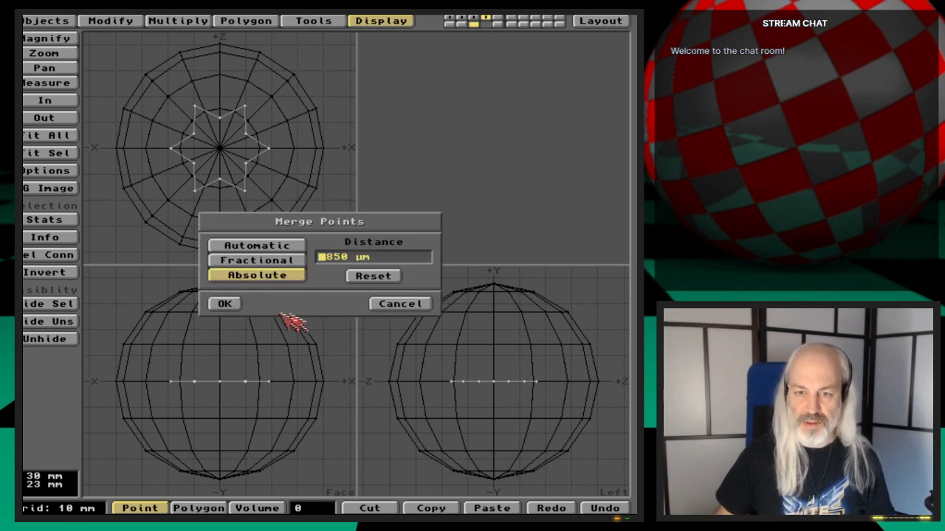
click(235, 304)
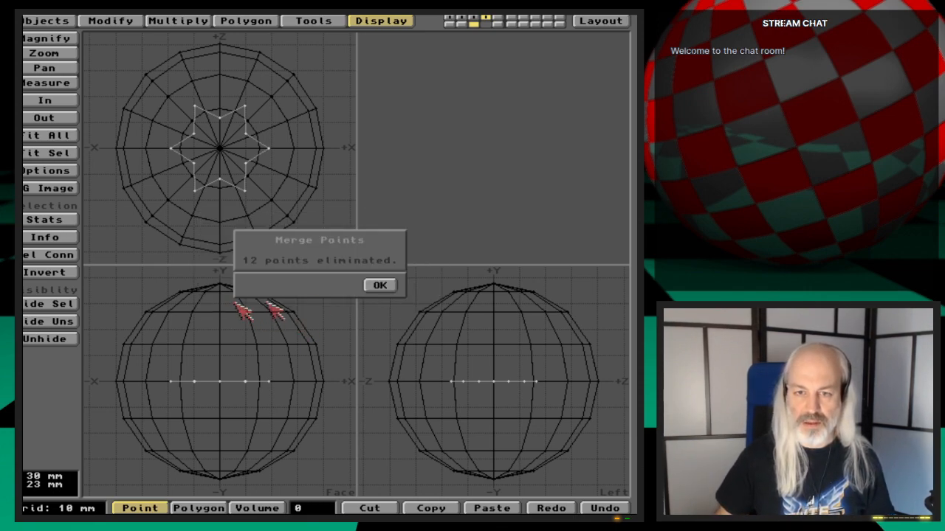
click(382, 287)
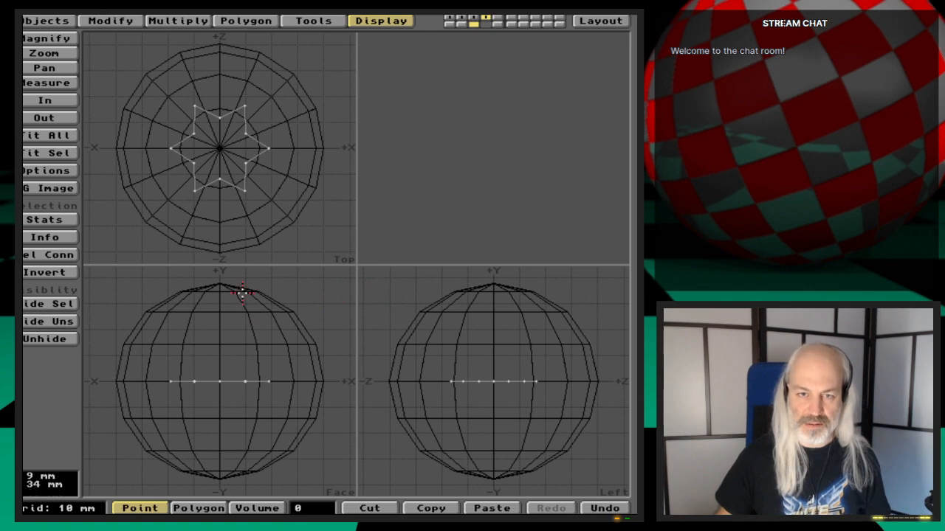
Check the star's points by inverting the selection, deselect them, and enlarge the star about the origin to a tip radius of about 28 mm
key(shift+apostrophe)
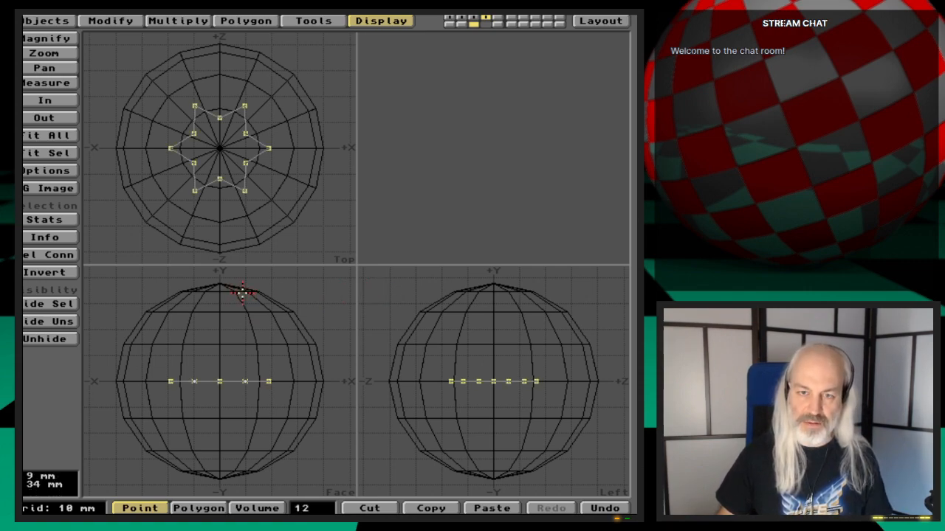
key(slash)
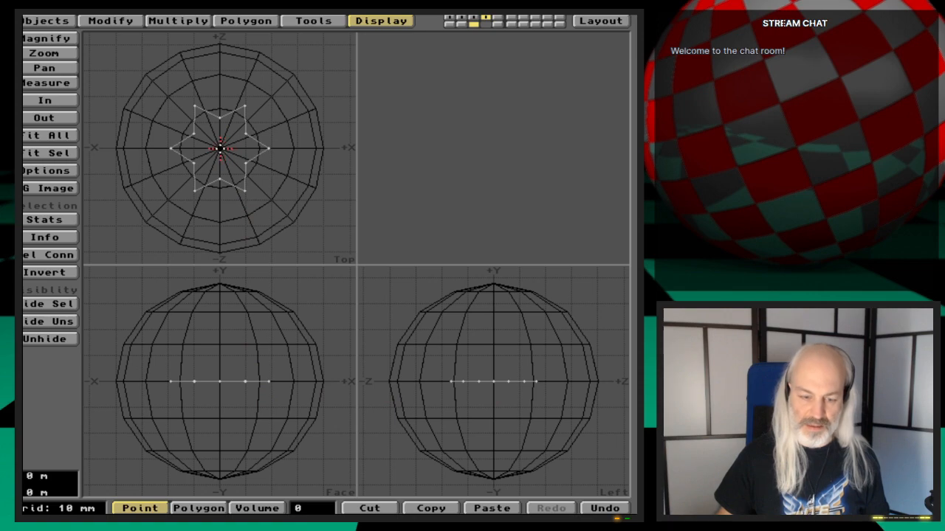
key(shift+h)
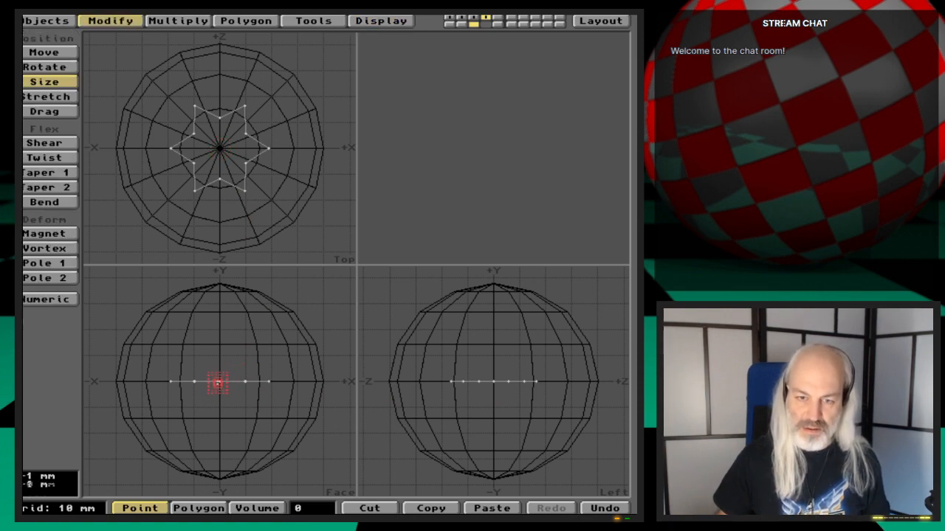
mouse_move(220, 381)
mouse_down()
mouse_move(258, 380)
mouse_move(231, 380)
mouse_up()
key(space)
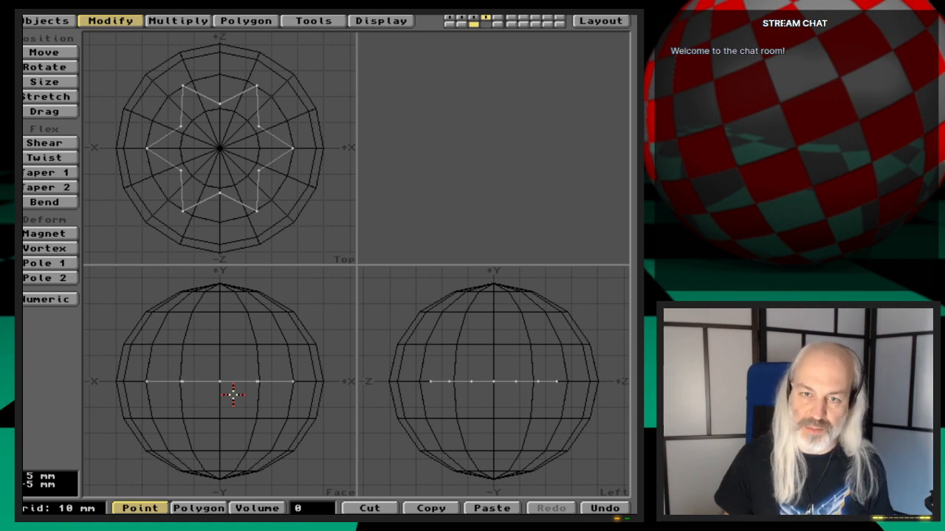
click(219, 101)
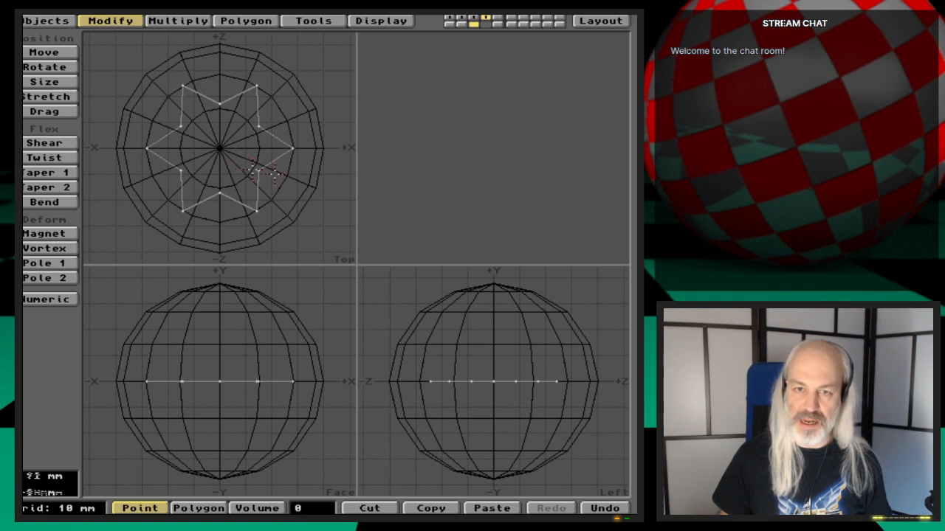
Try a Slice template drill along Y with the star in the foreground, and swap the foreground and background layers
click(306, 22)
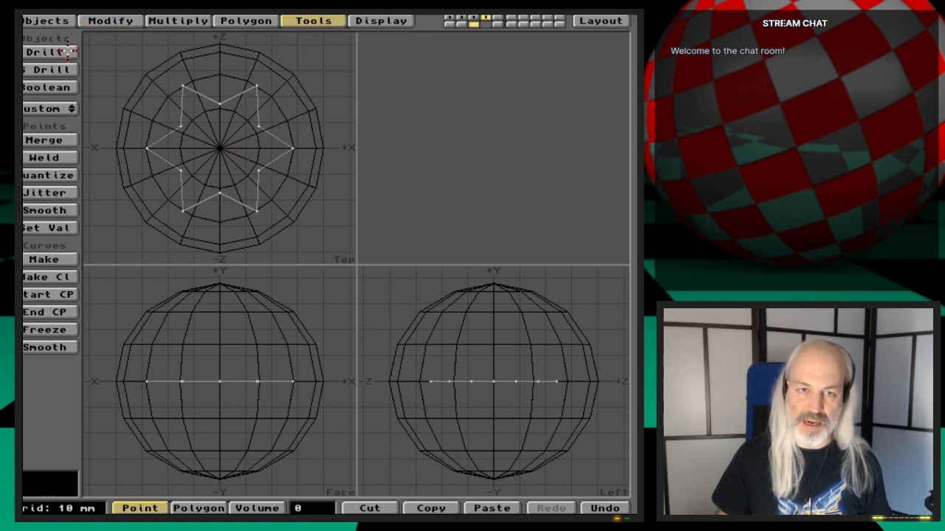
click(70, 51)
click(151, 265)
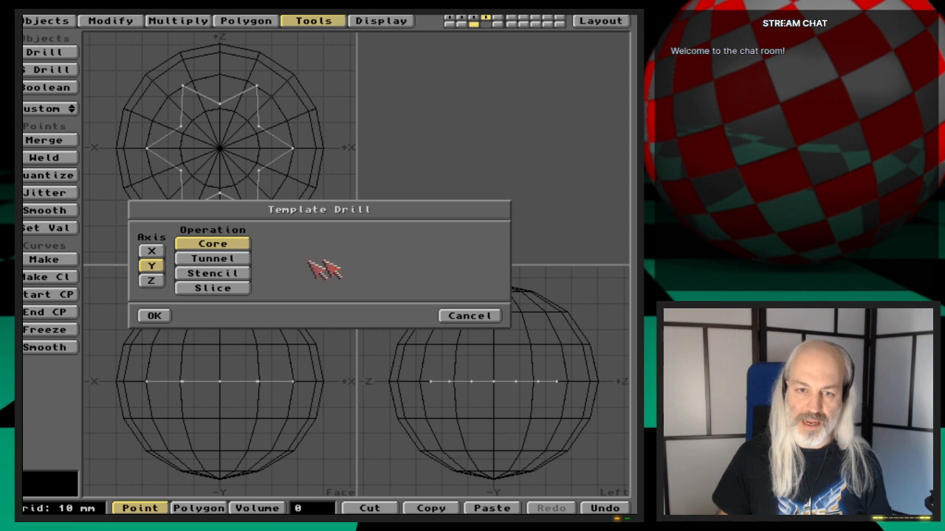
click(210, 288)
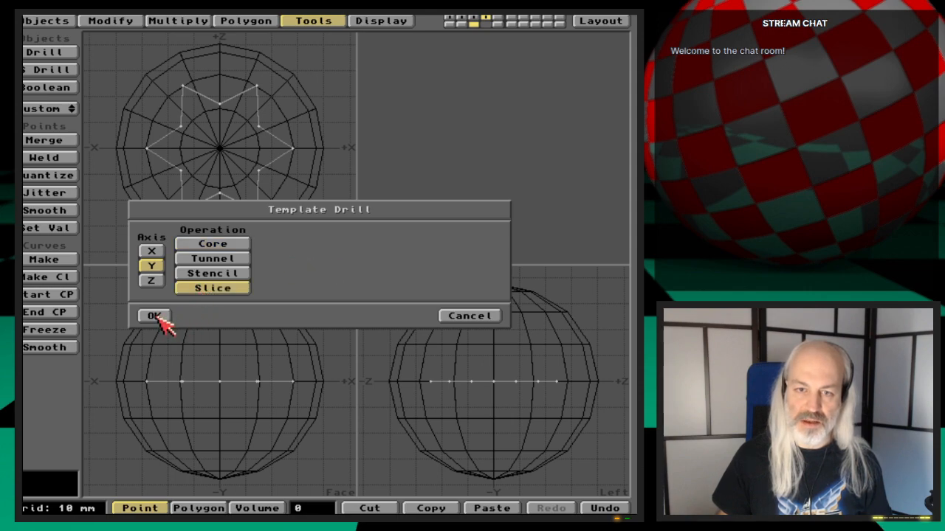
click(154, 316)
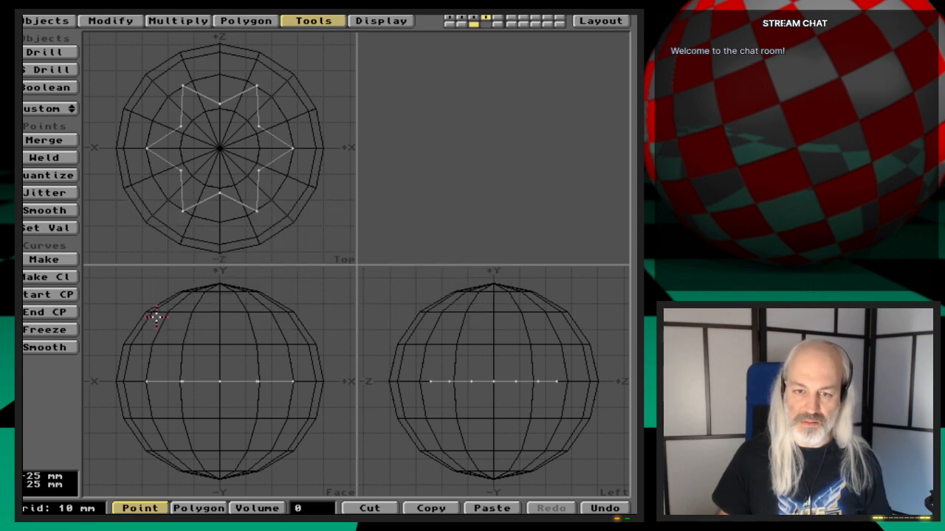
key(u)
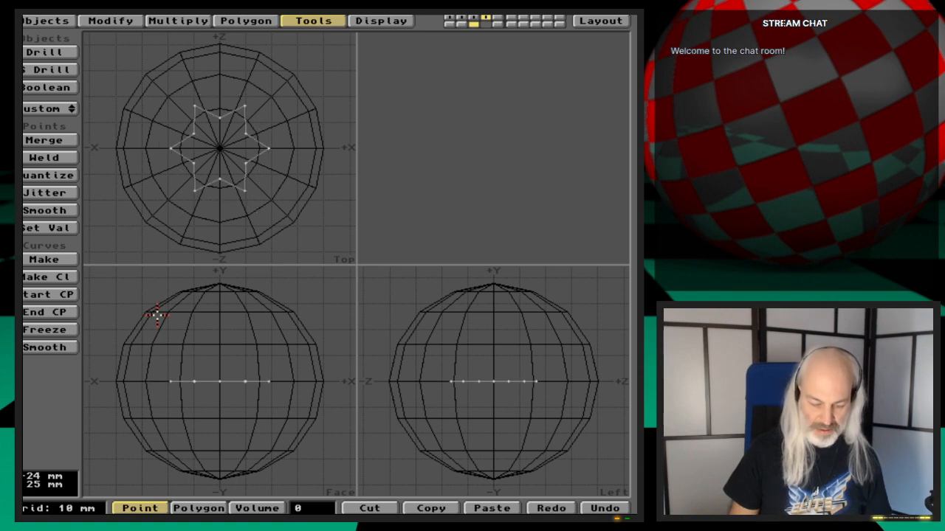
key(shift+u)
key(apostrophe)
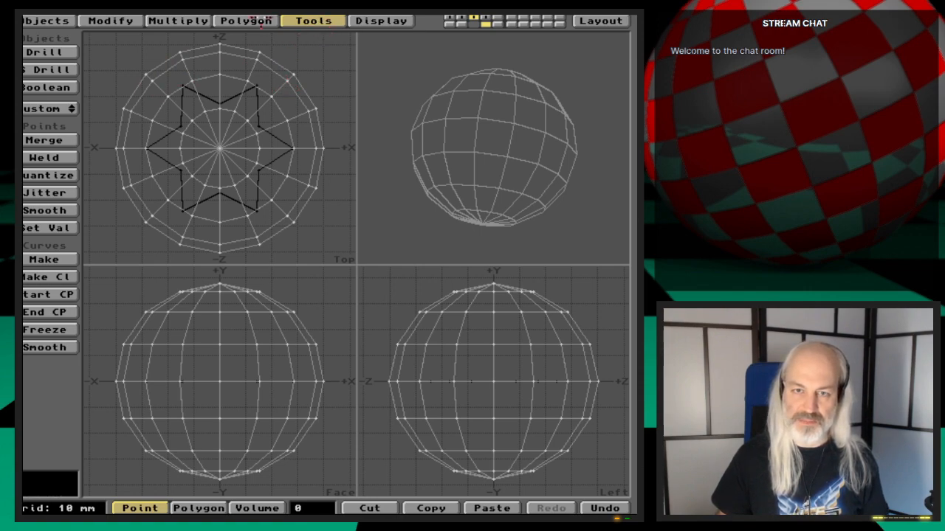
Try slicing the coarse foreground sphere with the background star using a Y-axis template drill, and undo it
click(260, 20)
click(301, 20)
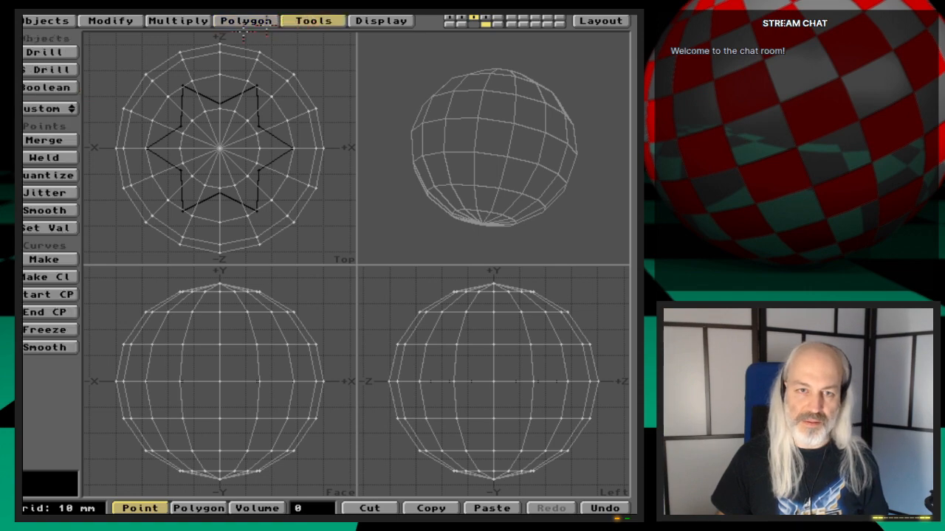
click(65, 52)
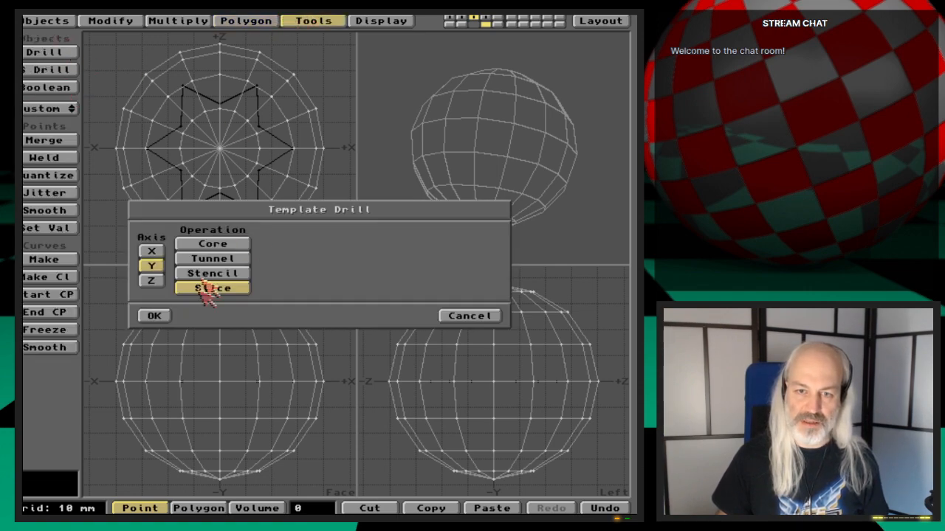
click(152, 315)
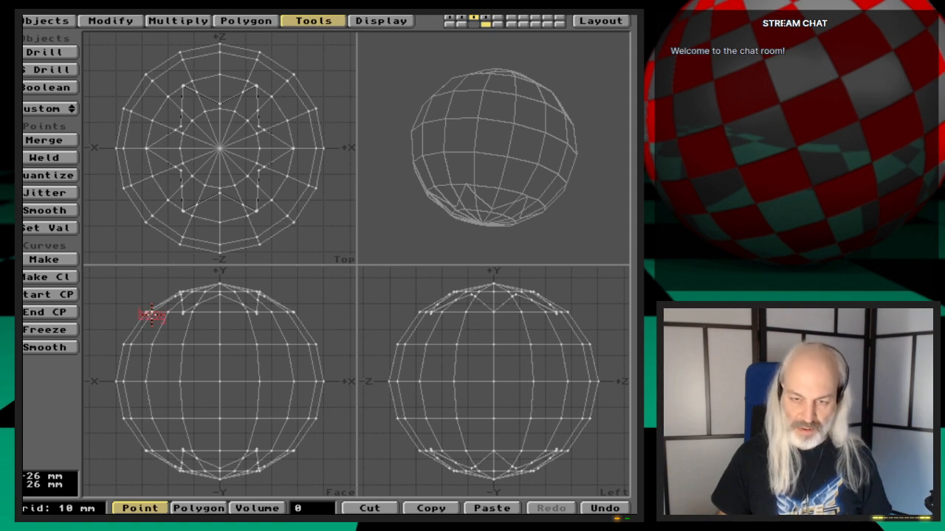
key(u)
Subdivide the sphere with Metaform at a max smoothing angle of 179.0 and lasso-select its upper-half polygons in the Face view
key(shift+d)
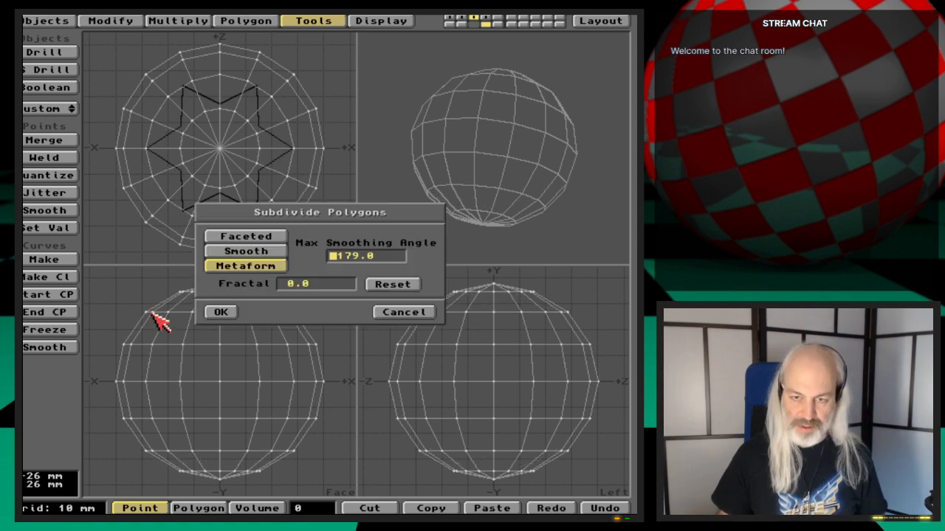
click(222, 313)
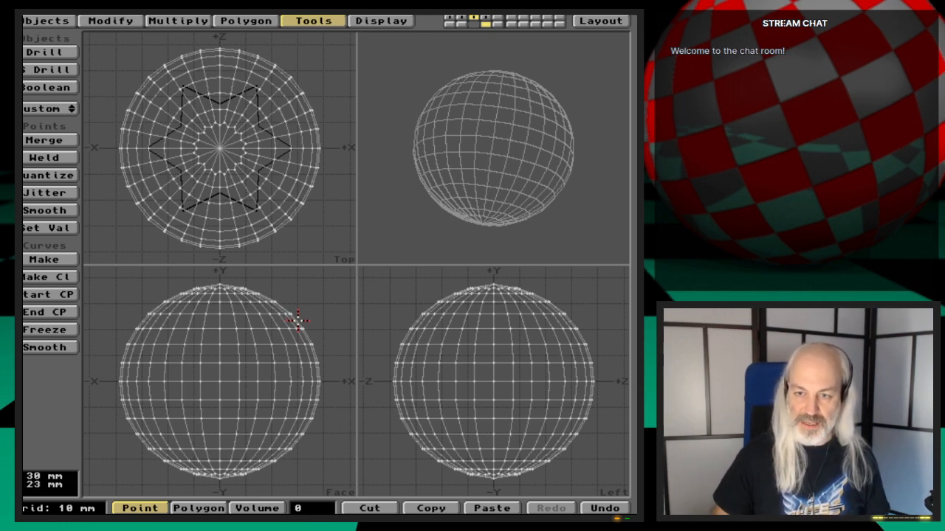
key(space)
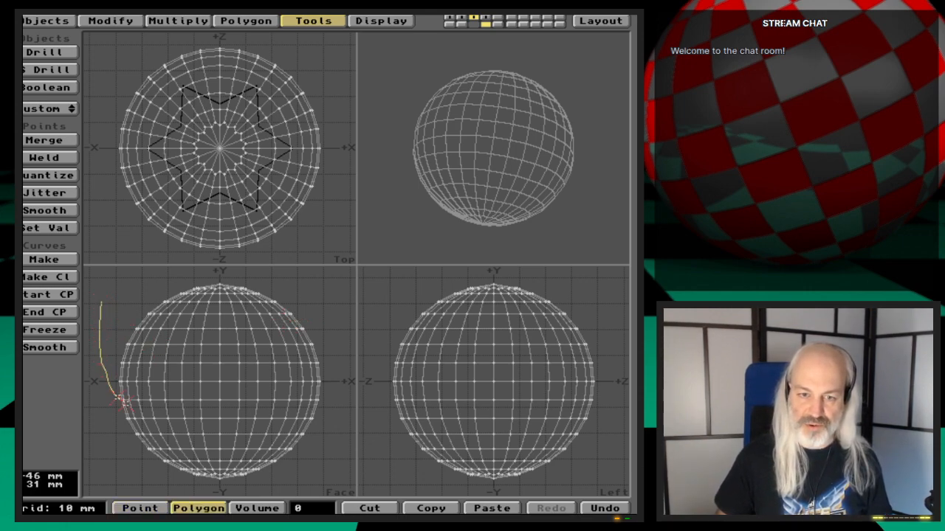
right_drag(120, 400, 294, 395)
right_drag(268, 282, 147, 282)
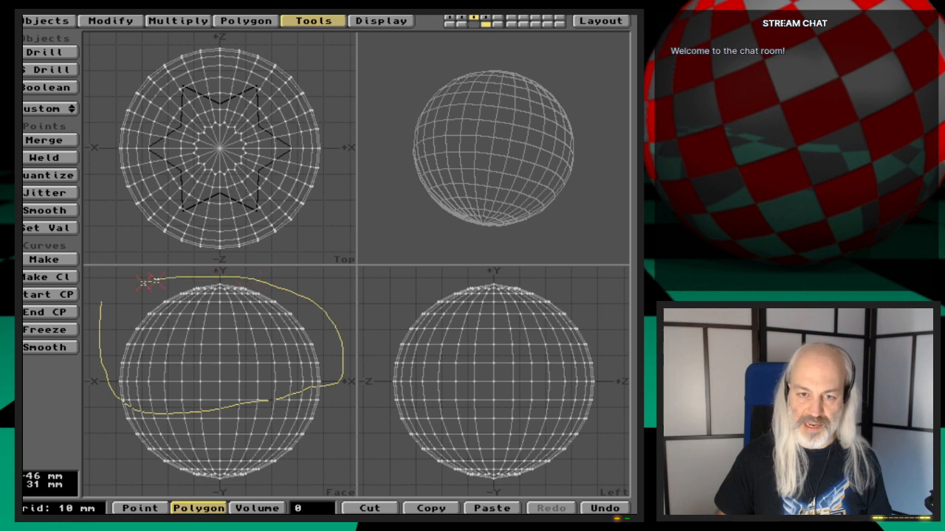
right_drag(100, 343, 96, 359)
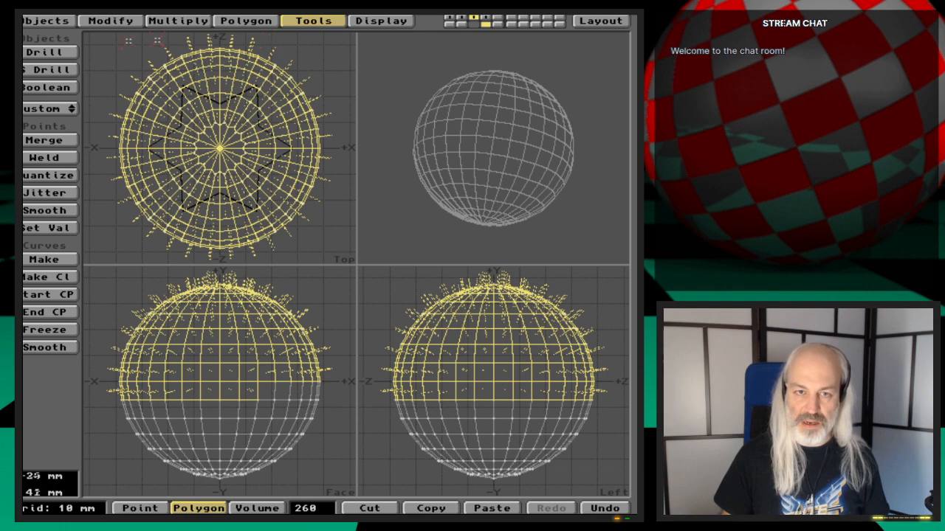
Try a Slice template drill along Y on the selected upper-half polygons of the subdivided sphere, and undo it
click(63, 51)
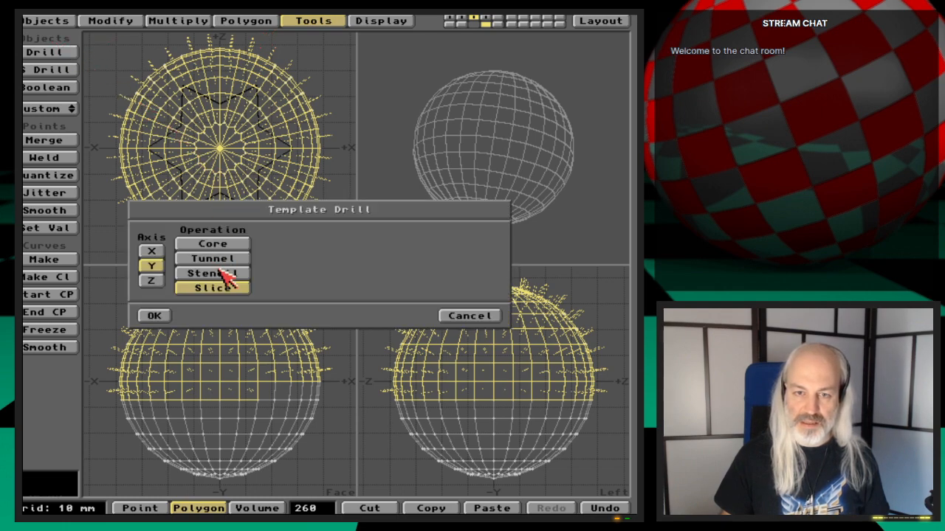
click(154, 315)
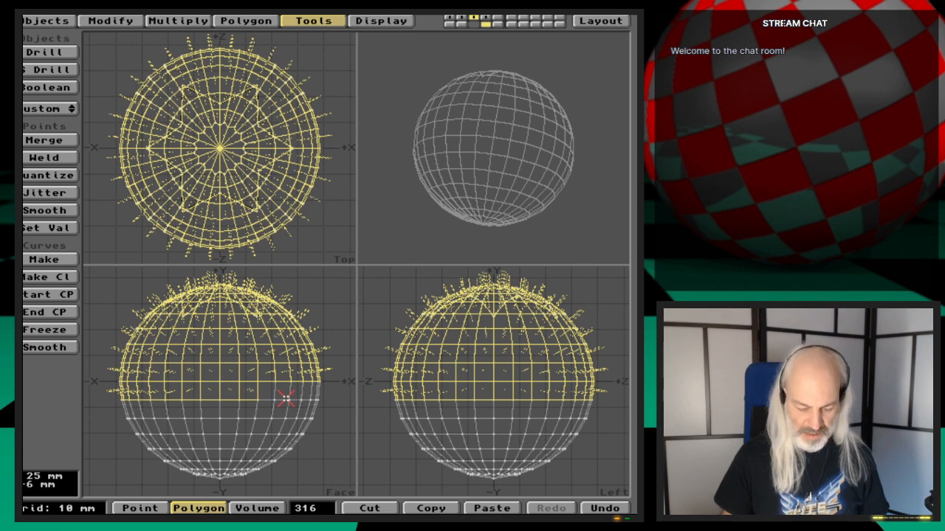
key(u)
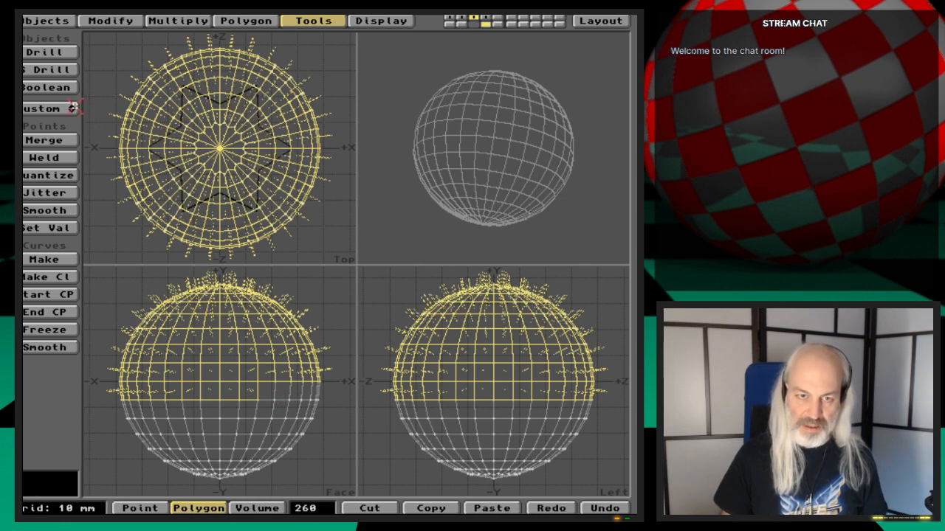
Try a Stencil template drill along Y on the selected upper-half polygons, with Gear-upperLeg2-Gold2 as the stencil surface
click(65, 53)
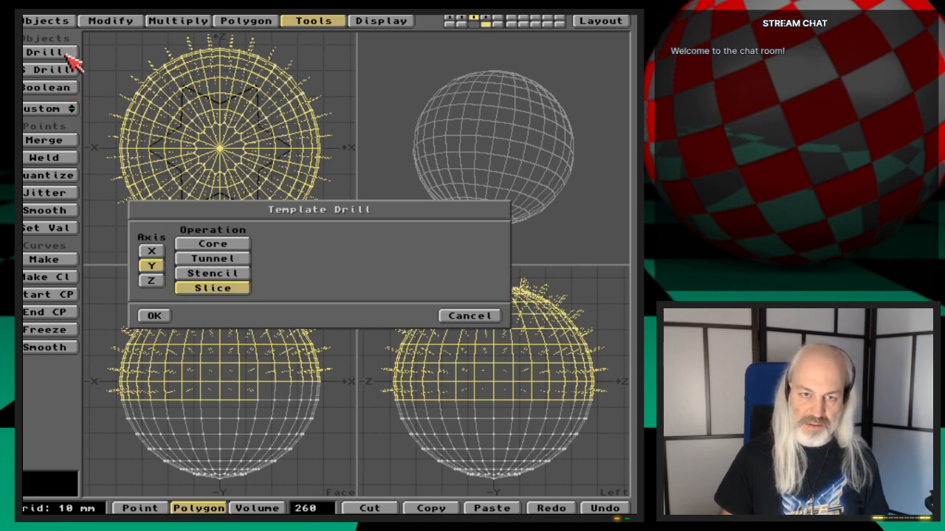
click(240, 274)
click(327, 265)
key(BackSpace)
key(BackSpace)
key(BackSpace)
key(BackSpace)
key(BackSpace)
key(BackSpace)
key(BackSpace)
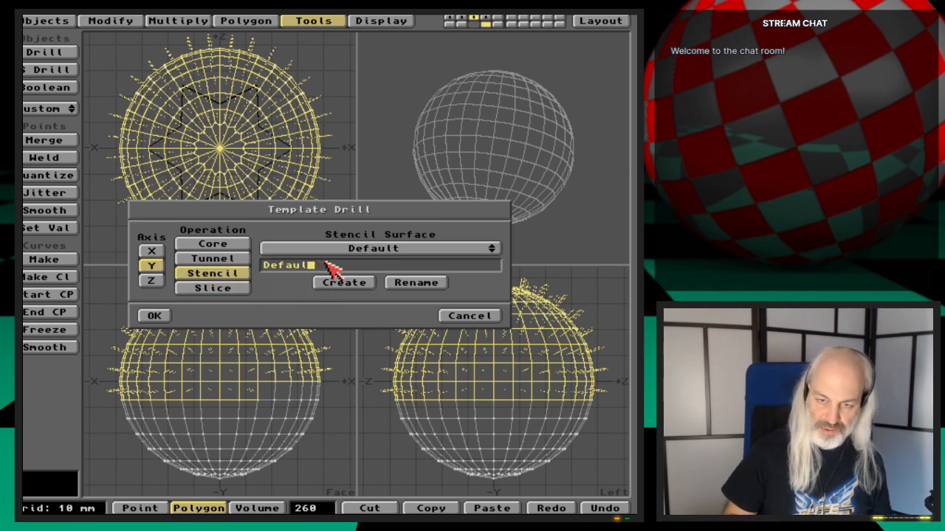
click(369, 250)
click(428, 285)
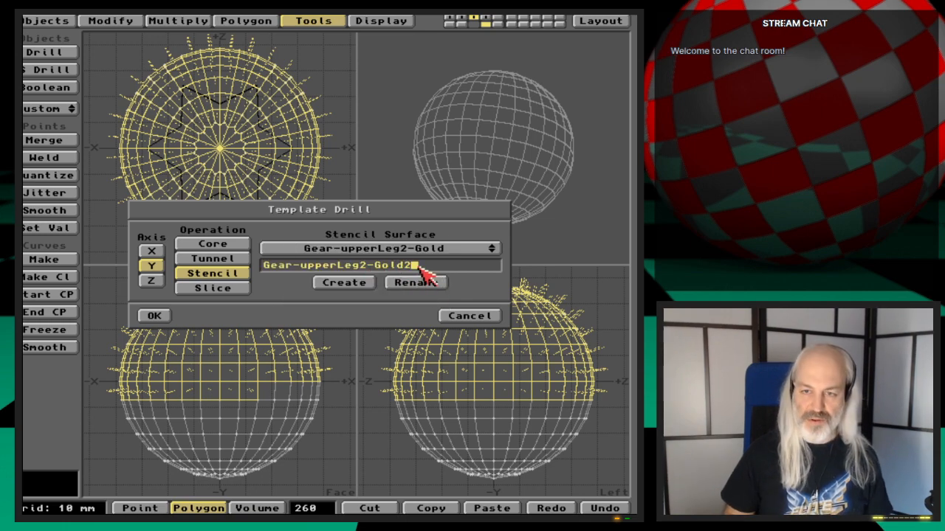
key(Return)
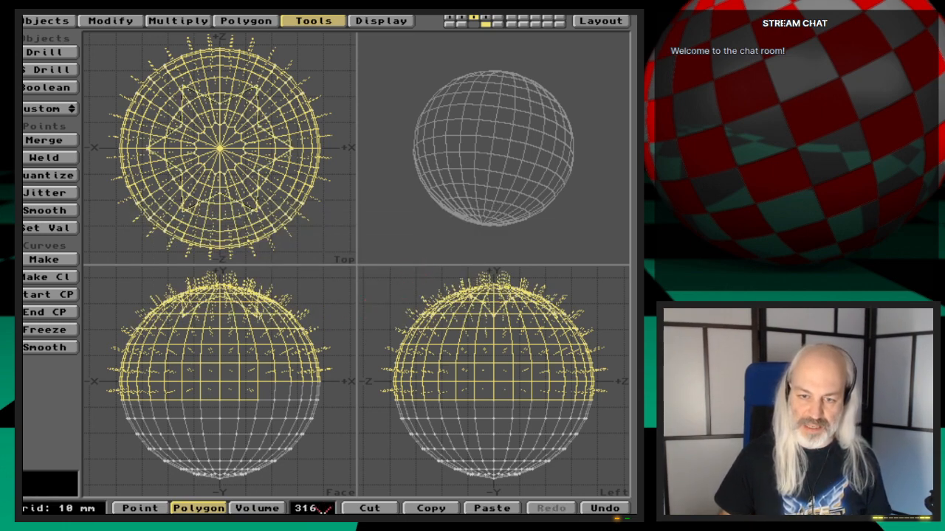
Check the surface assignments in the polygon statistics and in the info of polygons inside the star in the Top view
click(316, 507)
key(w)
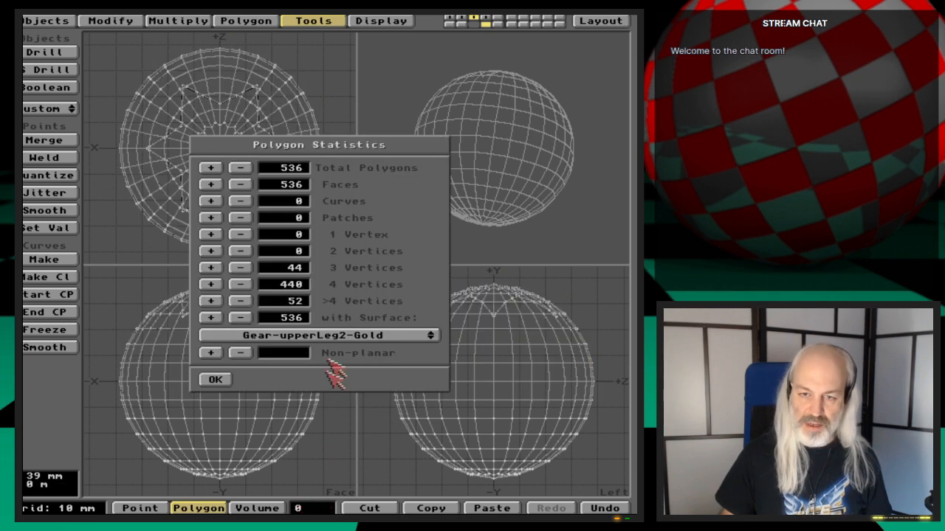
click(345, 335)
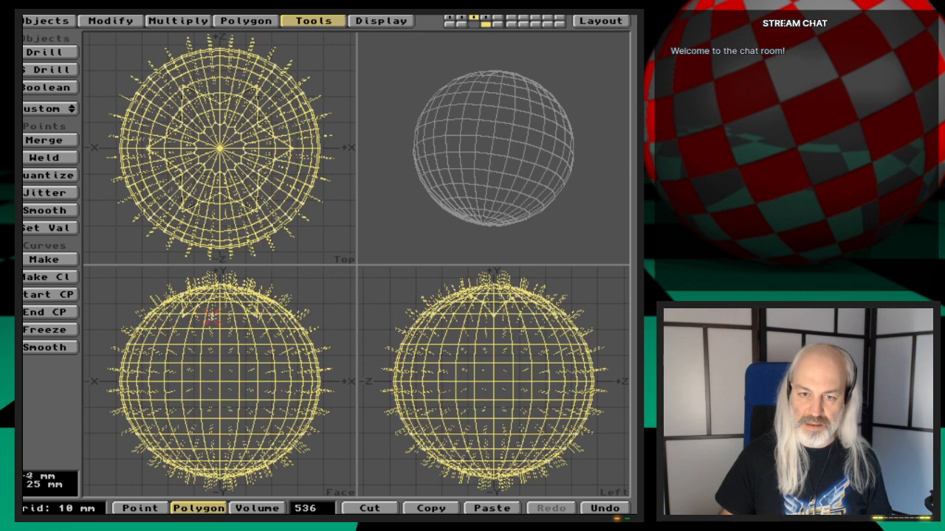
click(211, 318)
click(316, 507)
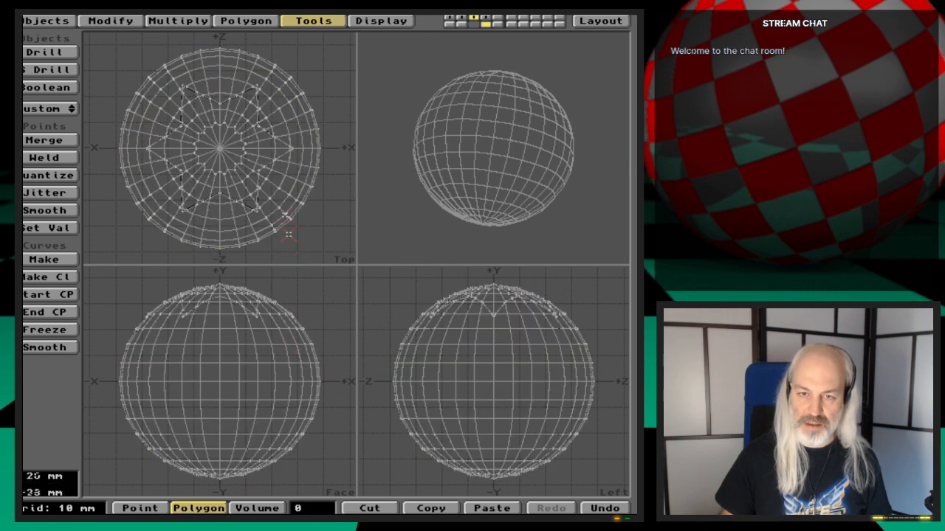
click(264, 148)
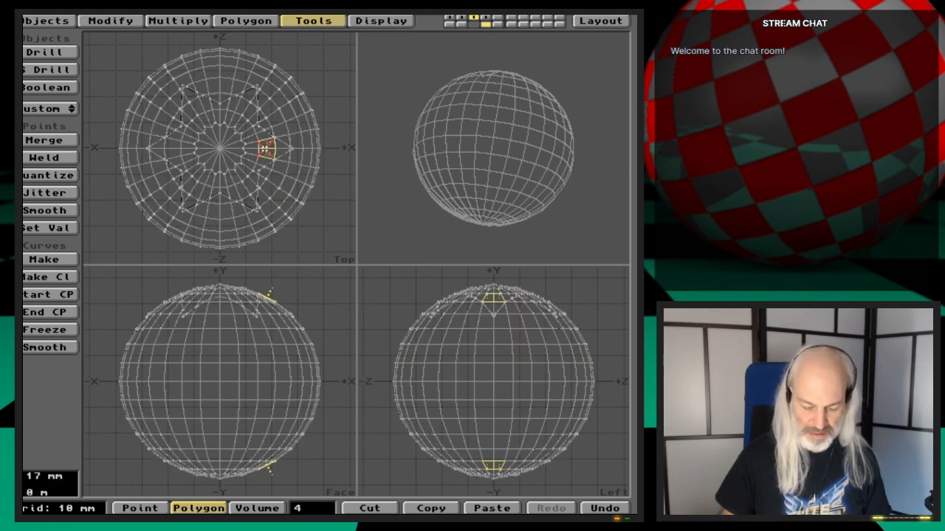
key(i)
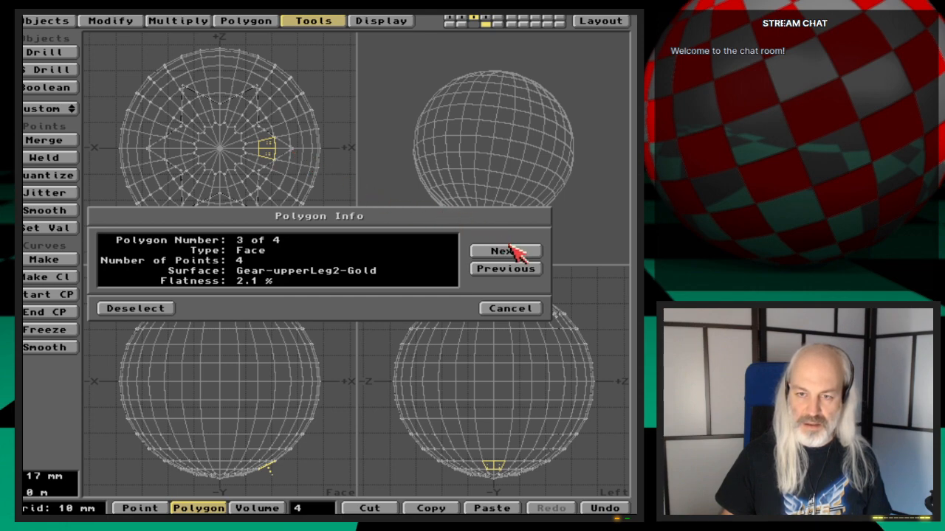
click(508, 308)
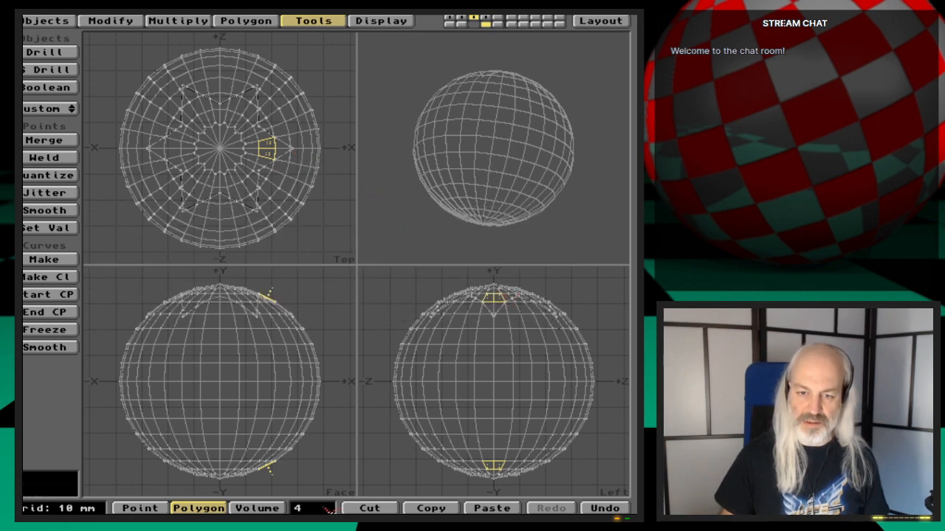
Undo the stencil drill back to the plain subdivided sphere and lasso-select its polygons above the equator in the Face view
click(323, 452)
key(u)
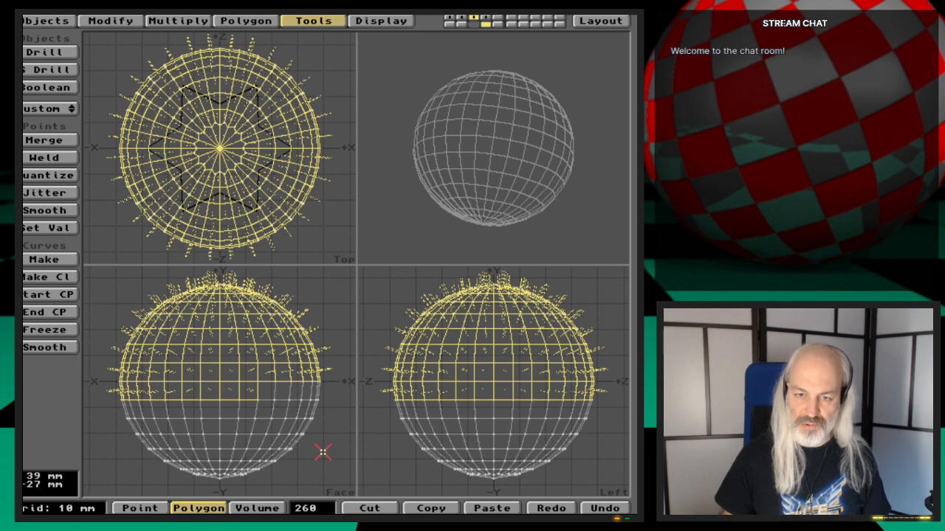
key(u)
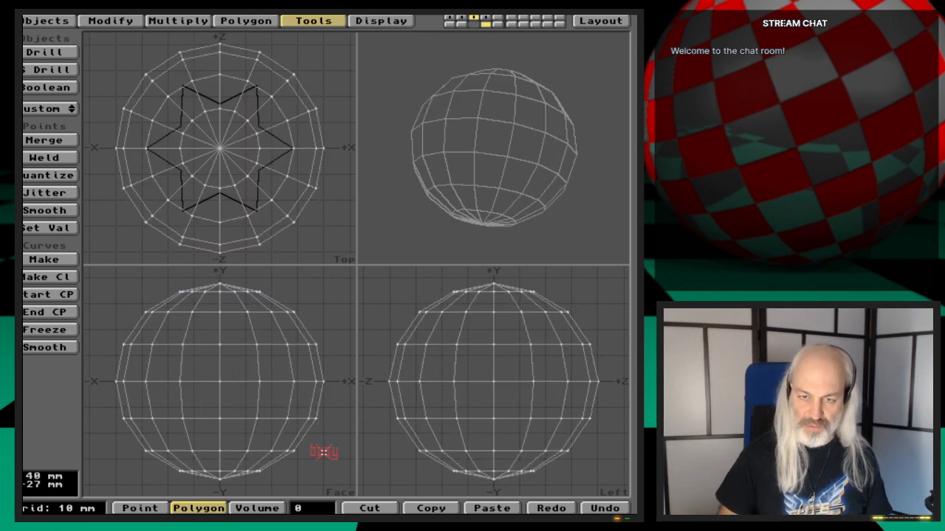
key(shift+u)
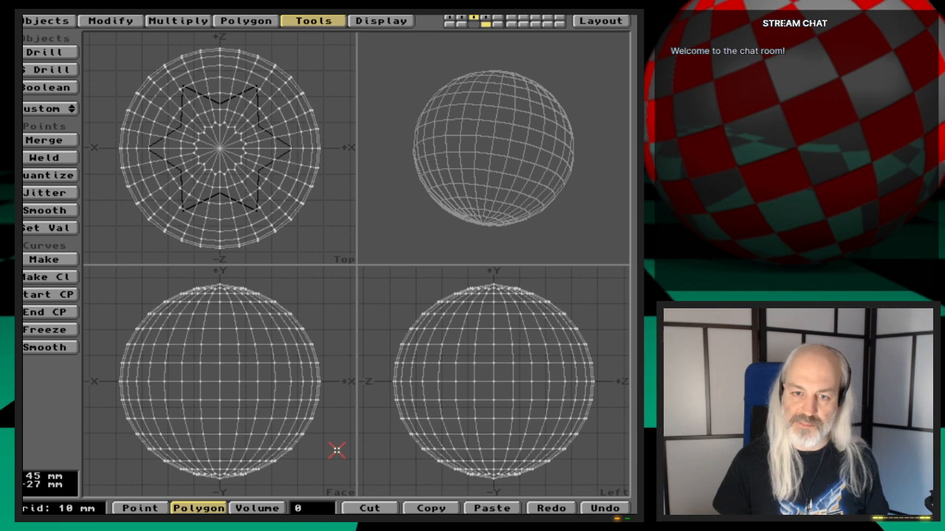
mouse_move(111, 392)
right_down()
mouse_move(295, 388)
mouse_move(331, 314)
right_up()
mouse_move(240, 272)
right_down()
mouse_move(115, 303)
mouse_move(110, 395)
right_up()
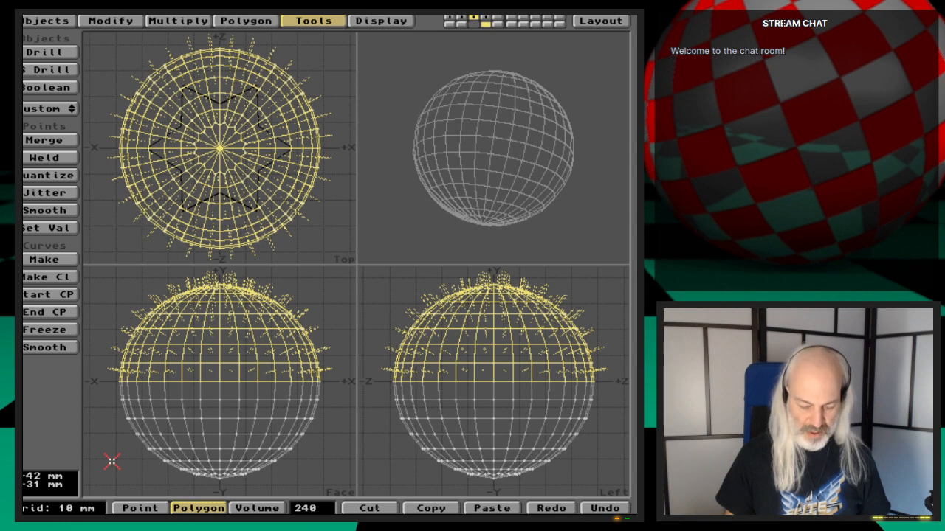
Repeat the Stencil template drill along Y on the upper half with the surface Gear-upperLeg2-Gold2
key(ctrl+r)
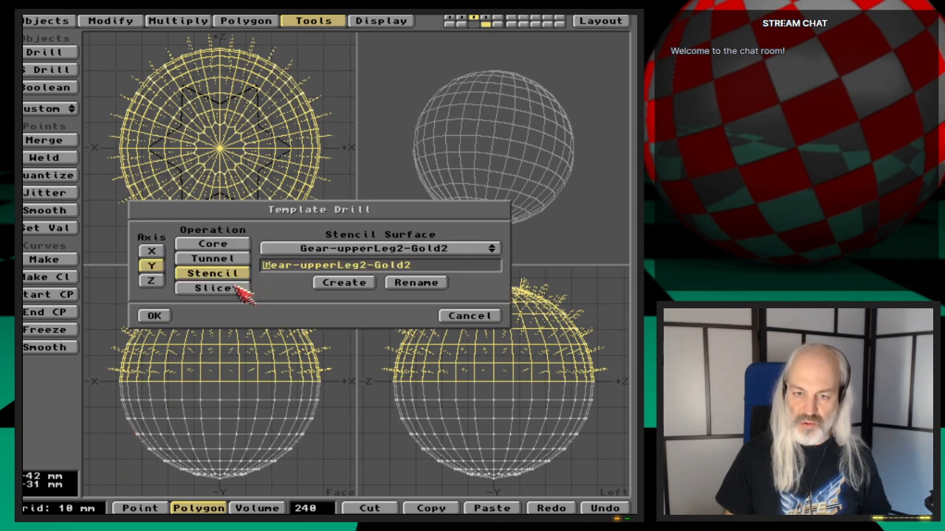
click(423, 267)
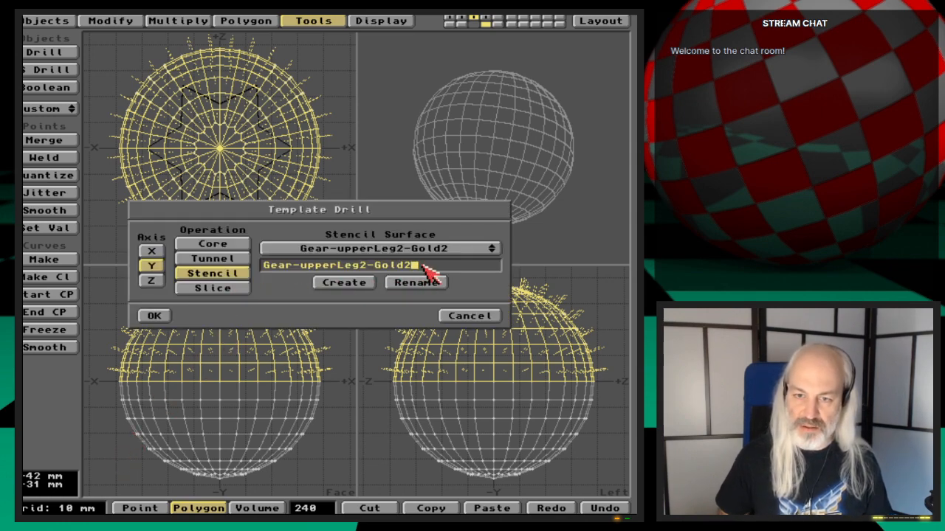
key(Return)
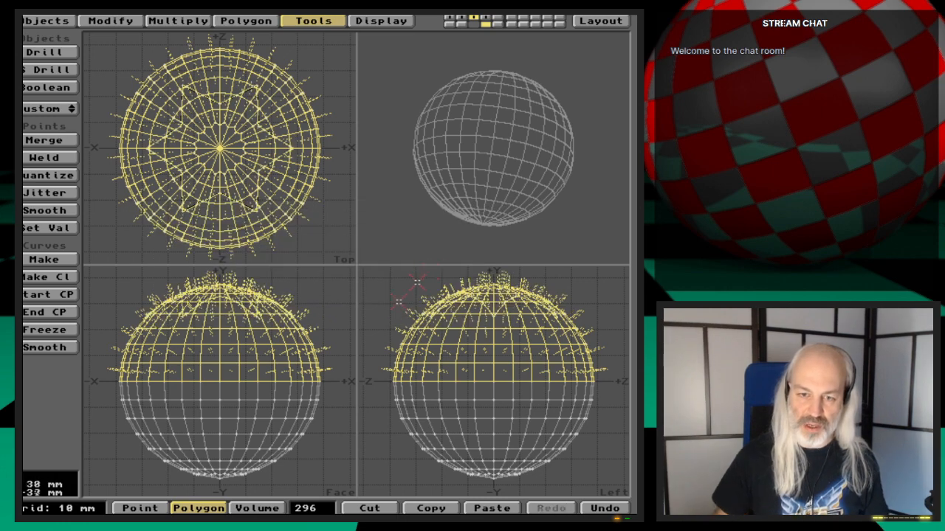
Check the surface list in the polygon statistics and the info of star-area polygons selected in the Face view
key(slash)
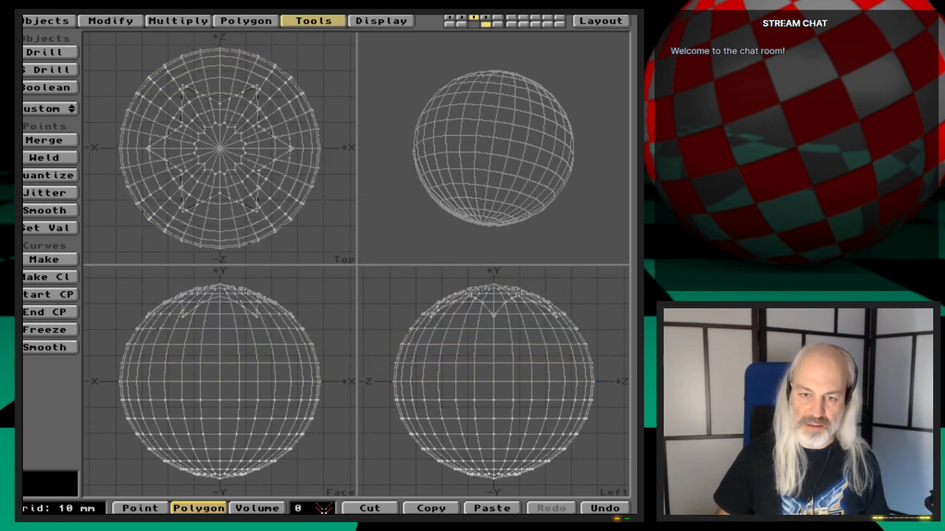
key(w)
click(384, 336)
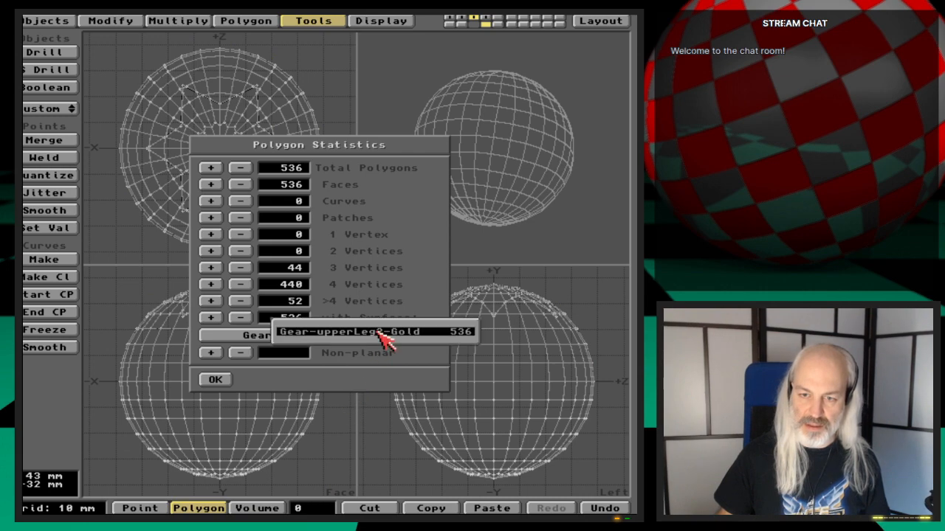
click(386, 341)
click(223, 380)
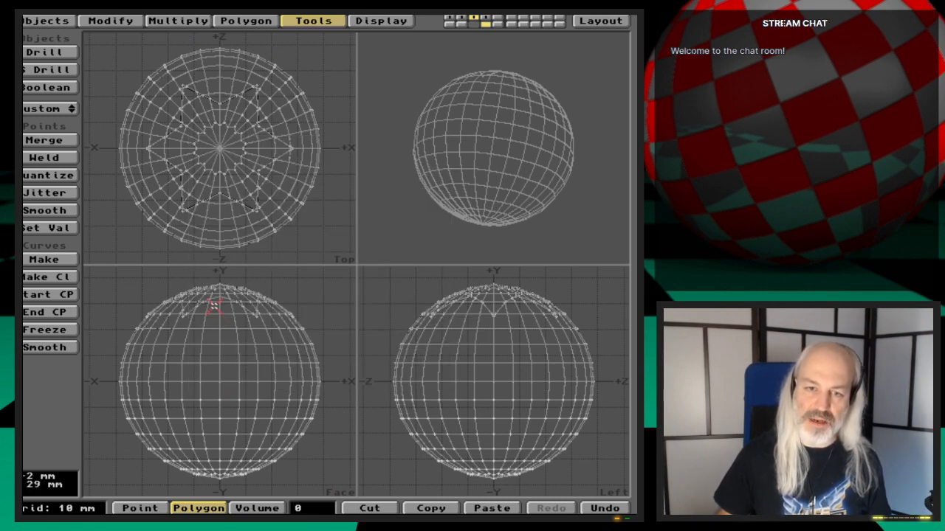
click(193, 303)
mouse_move(194, 303)
mouse_down()
mouse_move(201, 298)
mouse_move(191, 296)
mouse_up()
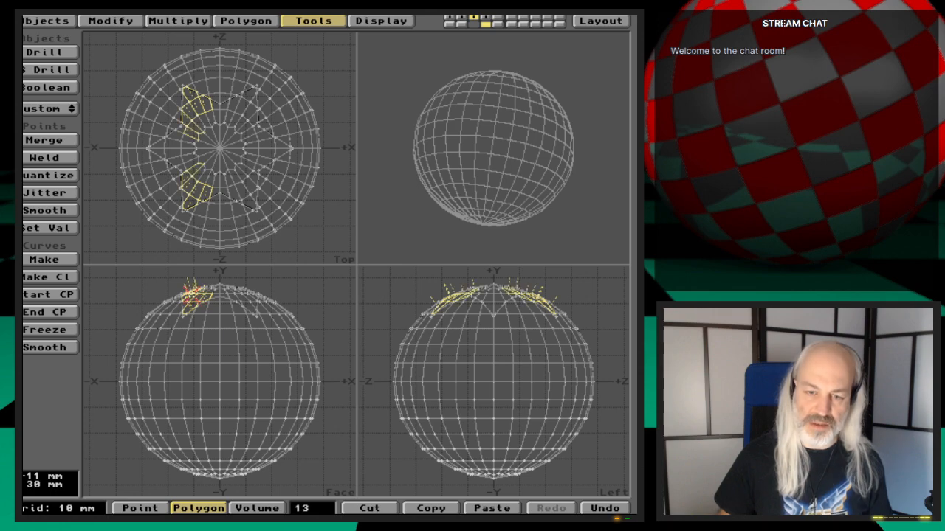
key(i)
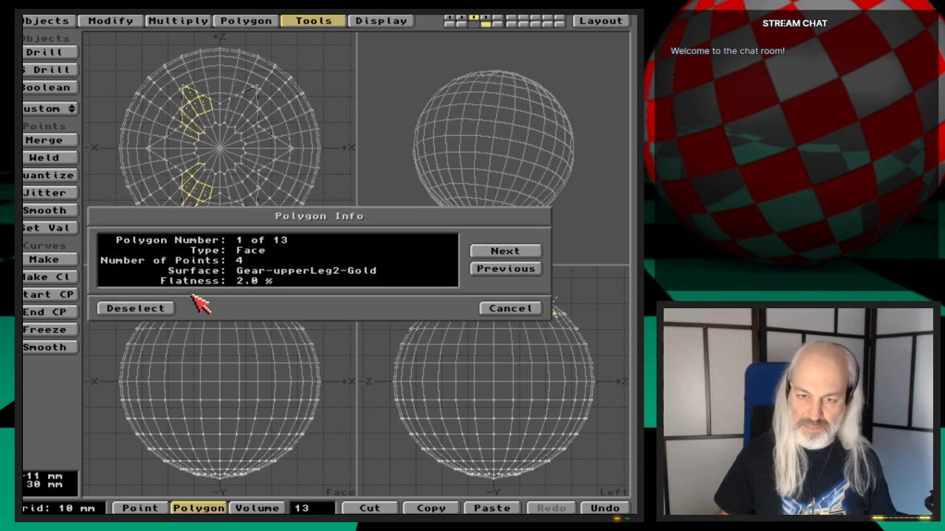
click(508, 308)
click(310, 508)
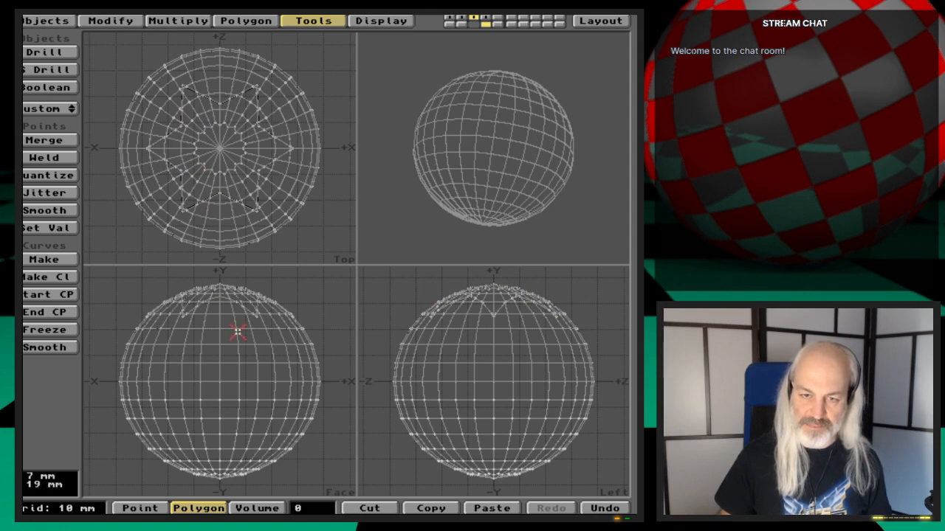
Undo the stencil drill and try entering Gold2 as the surface name for another Stencil template drill
key(u)
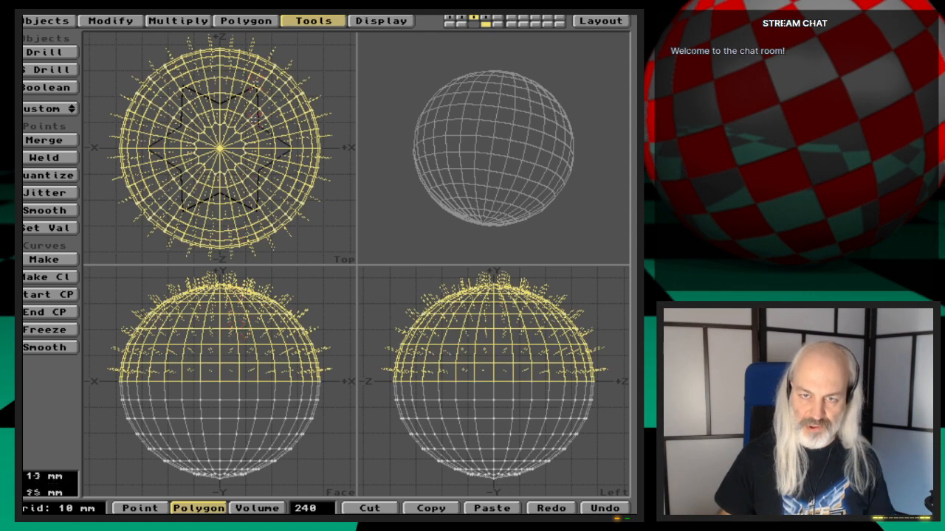
click(58, 55)
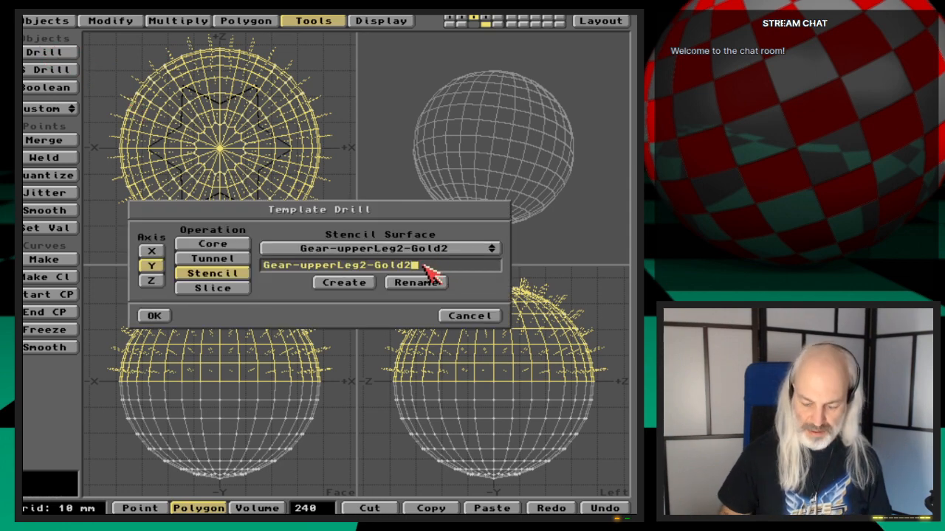
key(BackSpace)
key(BackSpace)
key(BackSpace)
key(BackSpace)
key(BackSpace)
key(BackSpace)
key(BackSpace)
key(BackSpace)
key(BackSpace)
key(BackSpace)
key(BackSpace)
key(BackSpace)
key(BackSpace)
key(BackSpace)
key(BackSpace)
key(BackSpace)
key(BackSpace)
key(BackSpace)
key(BackSpace)
key(BackSpace)
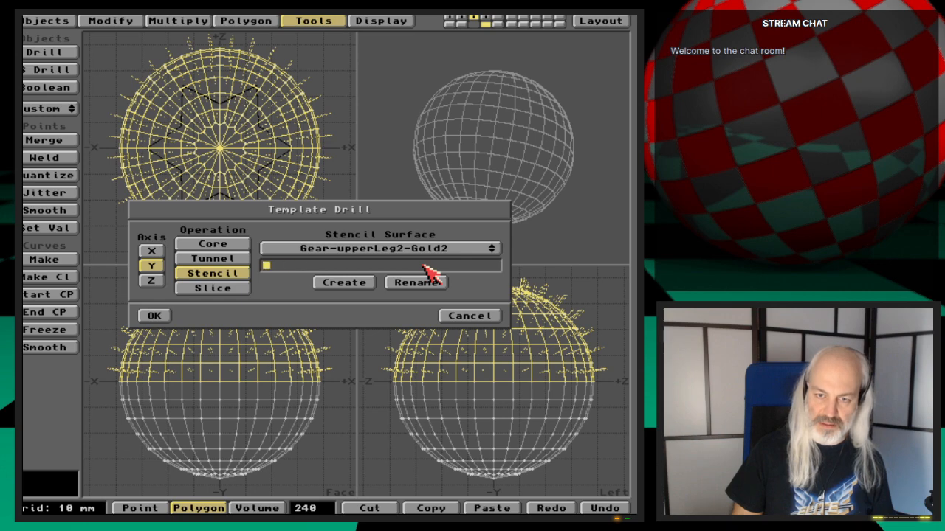
text(Gold2)
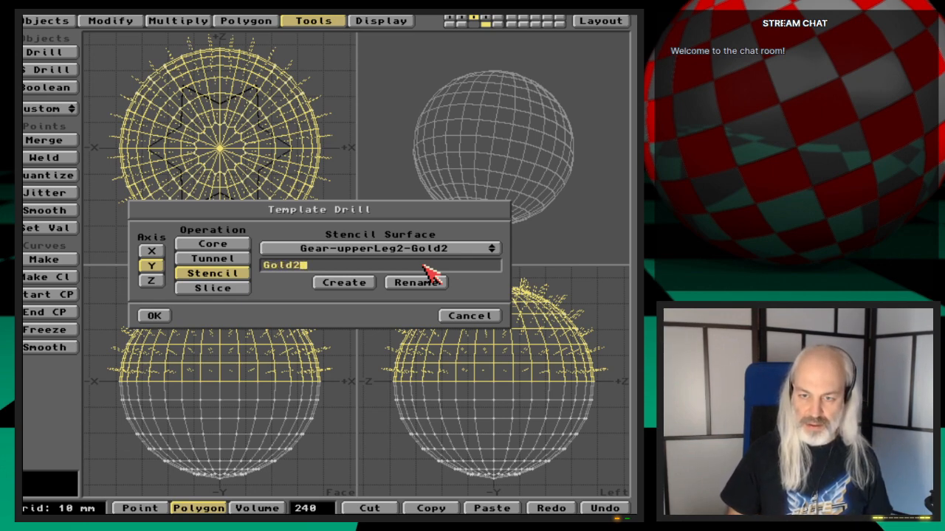
Choose the existing surface Gear-upperLeg2-Gold2 as the stencil surface and try the Stencil drill along Y
click(471, 251)
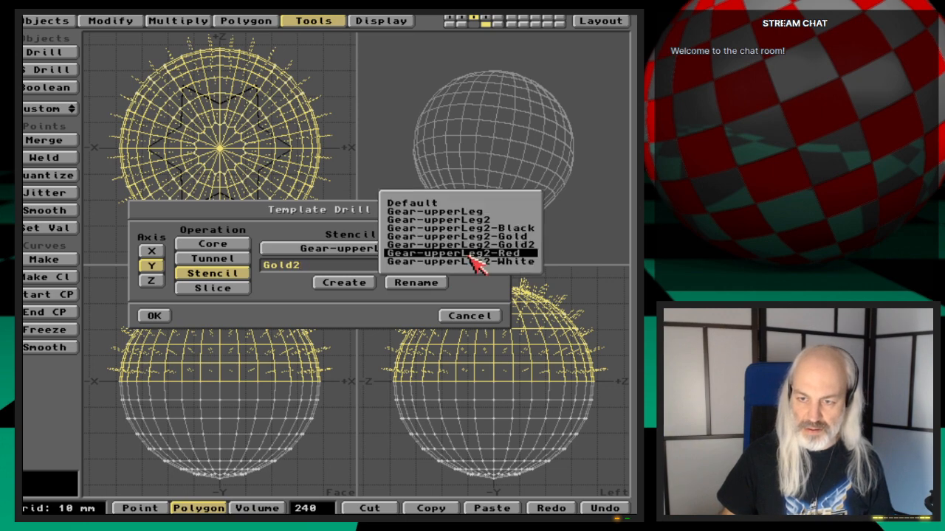
click(476, 245)
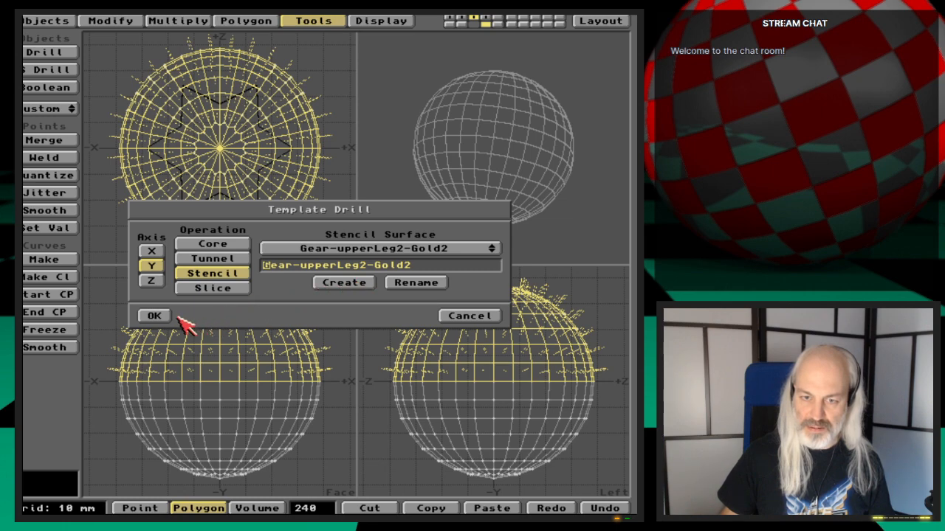
click(153, 316)
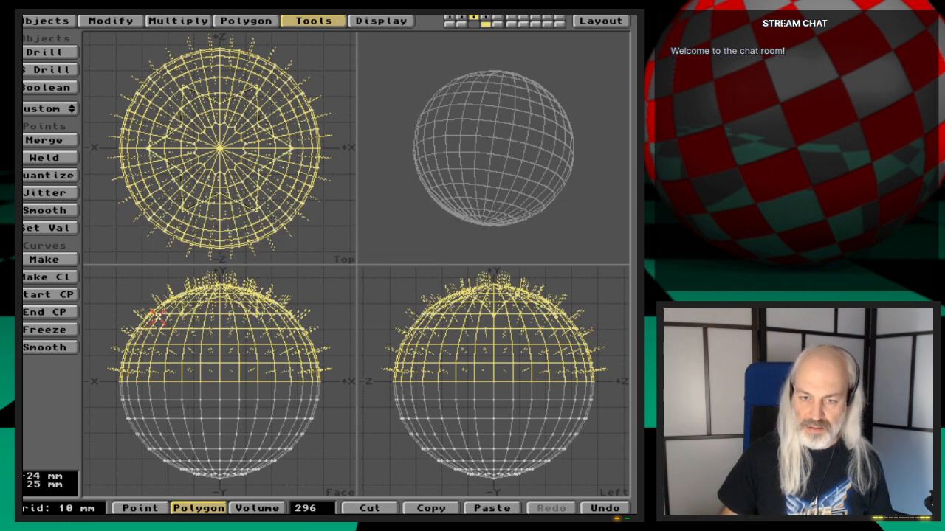
Examine the surfaces in the polygon statistics with and without a selection, and undo the stencil drill
key(w)
click(339, 341)
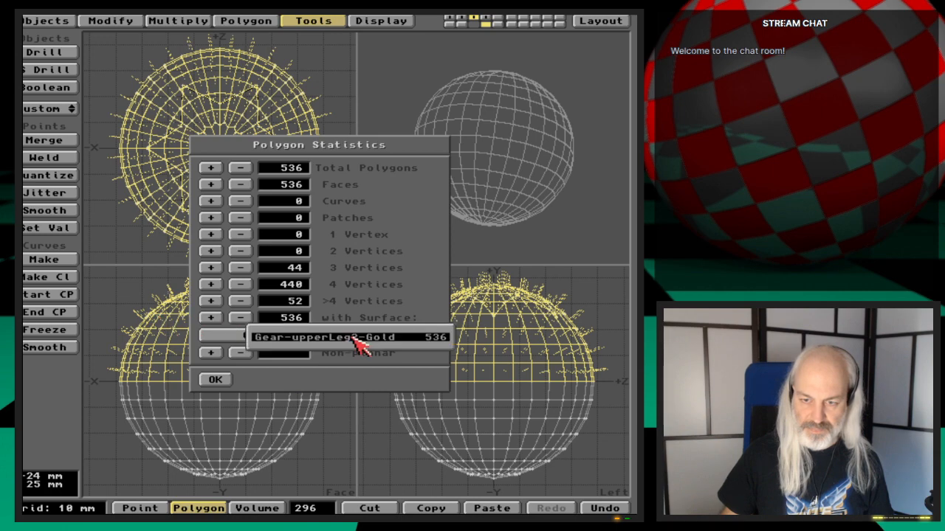
click(215, 379)
click(321, 447)
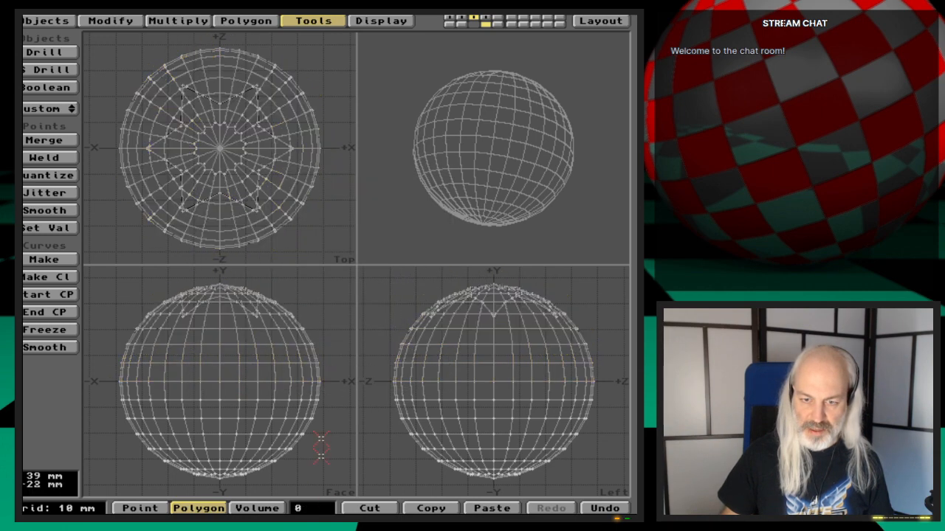
key(w)
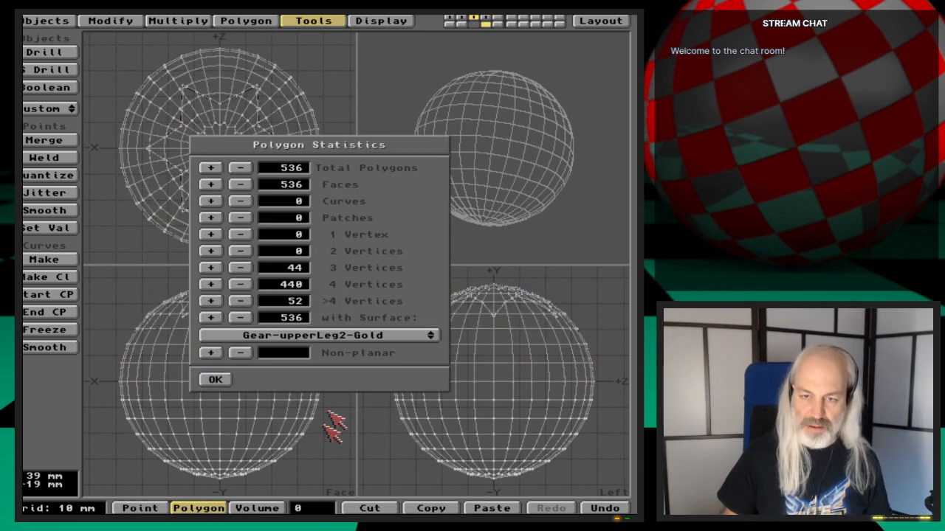
click(362, 341)
click(215, 380)
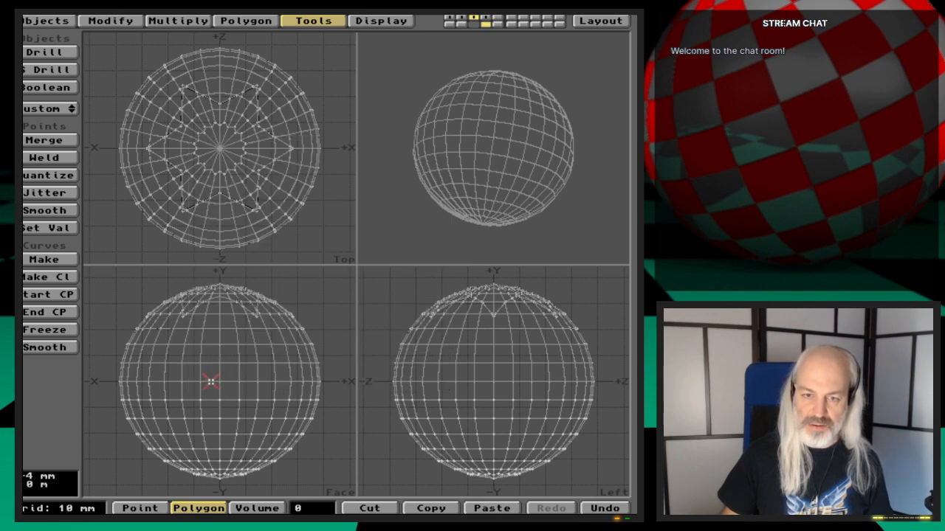
key(u)
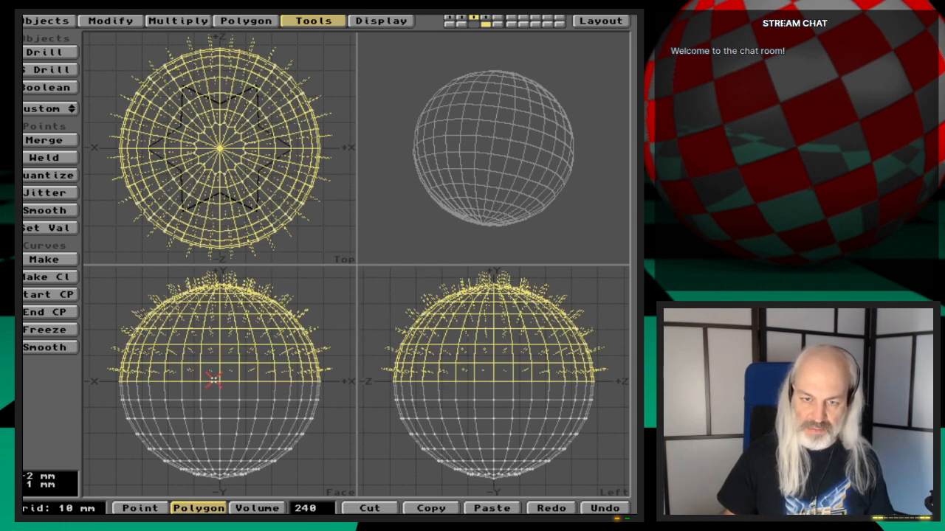
Shorten the stencil surface name to Gold2 and try the Stencil template drill along Y on the sphere's upper half
click(63, 53)
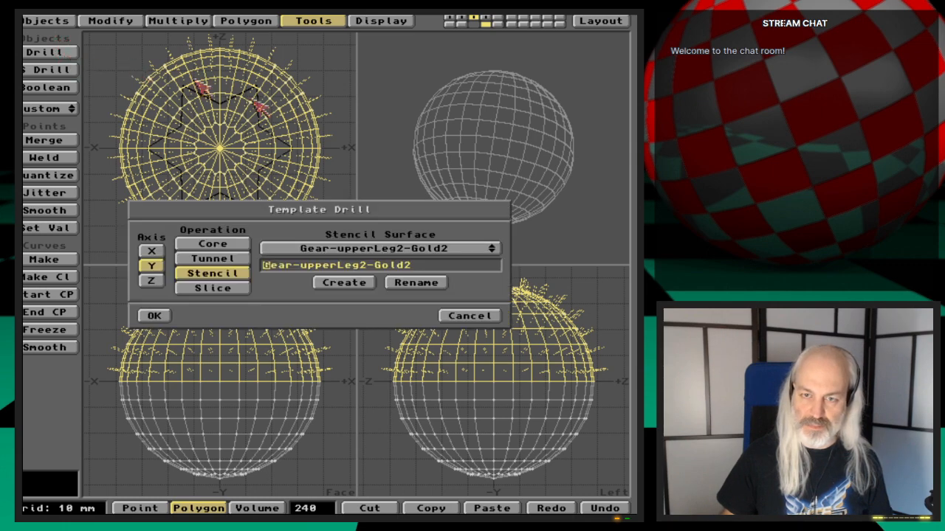
click(380, 271)
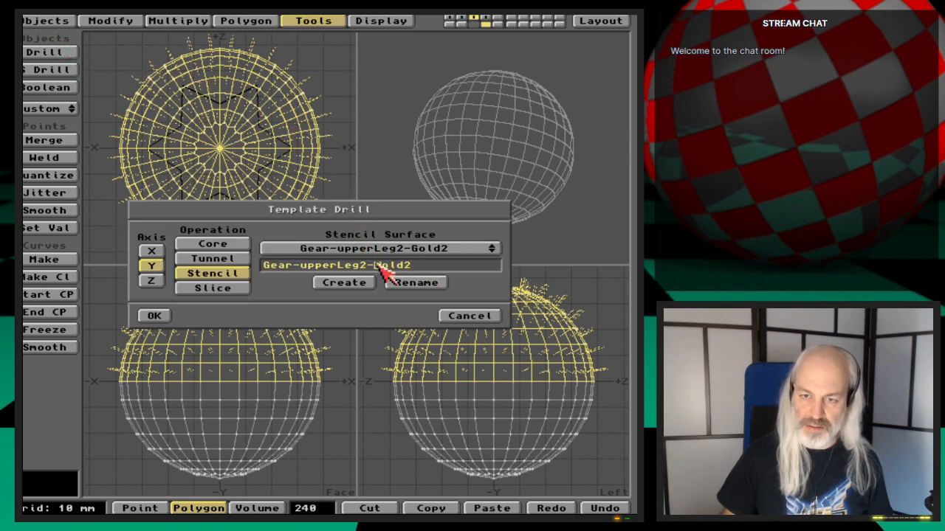
key(BackSpace)
key(BackSpace)
key(BackSpace)
key(BackSpace)
key(BackSpace)
key(BackSpace)
key(BackSpace)
key(BackSpace)
key(BackSpace)
key(BackSpace)
key(BackSpace)
key(BackSpace)
key(BackSpace)
key(BackSpace)
key(BackSpace)
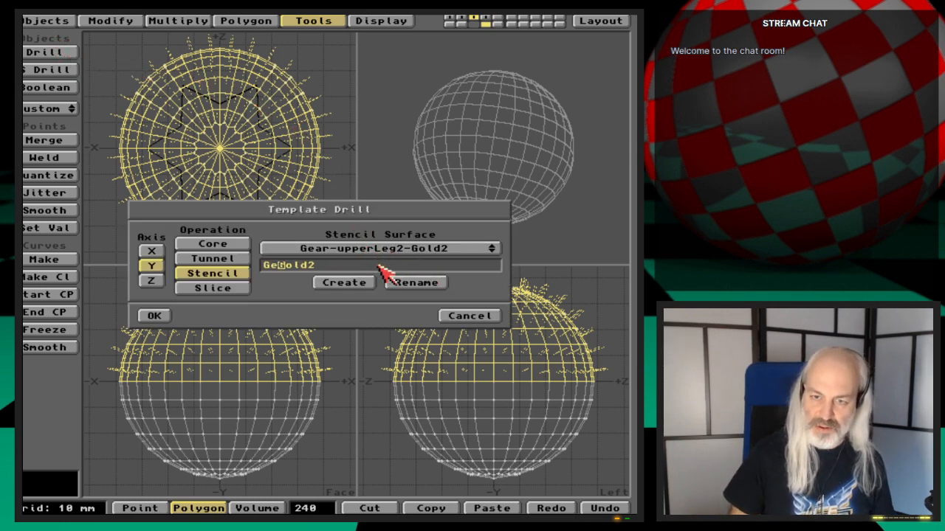
key(Return)
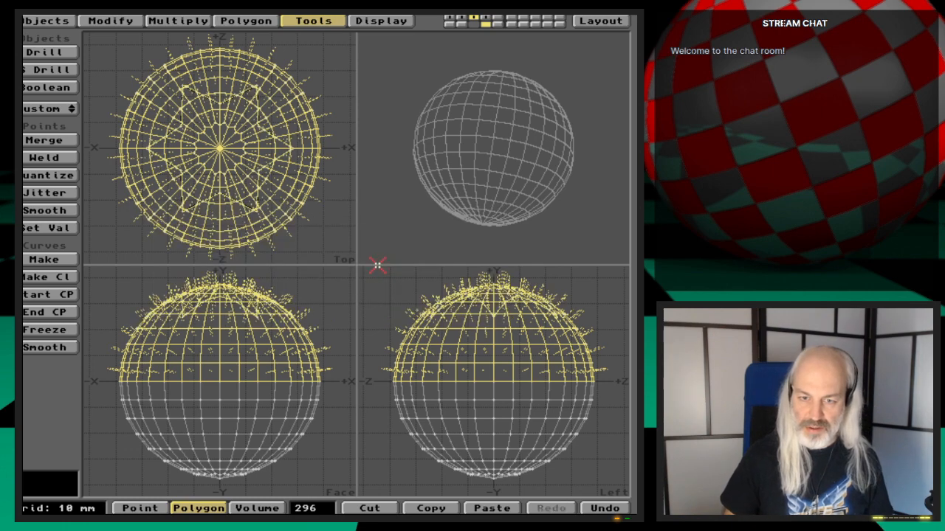
Check the surfaces in the polygon statistics, clear the polygon selection, and undo the stencil drill
key(w)
drag(374, 334, 375, 352)
click(215, 380)
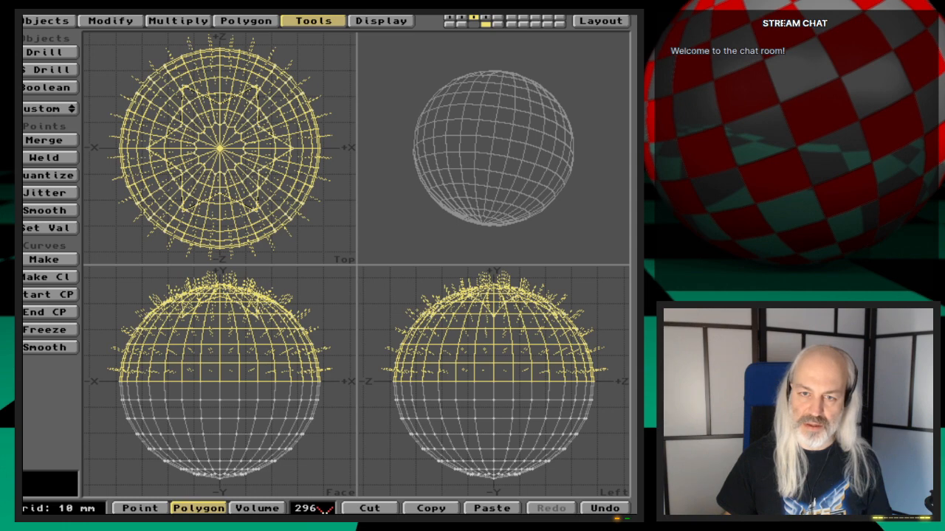
click(325, 507)
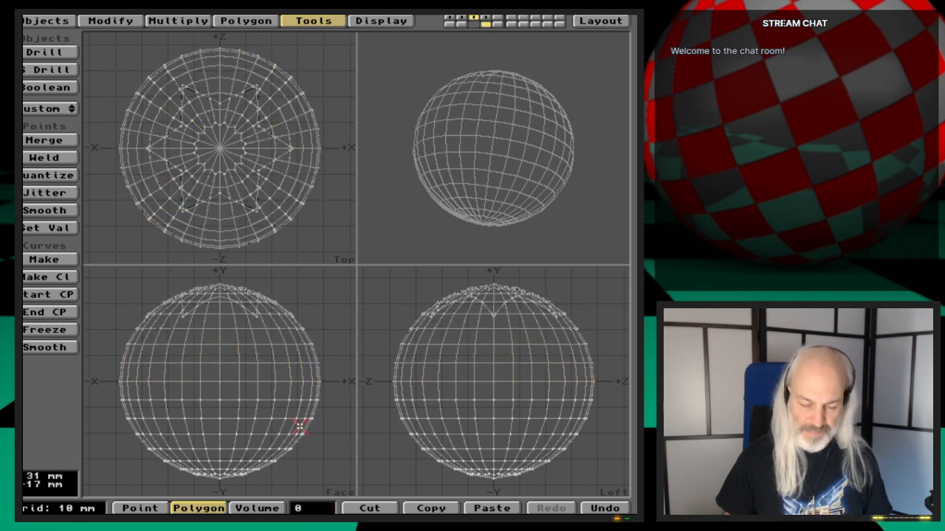
key(u)
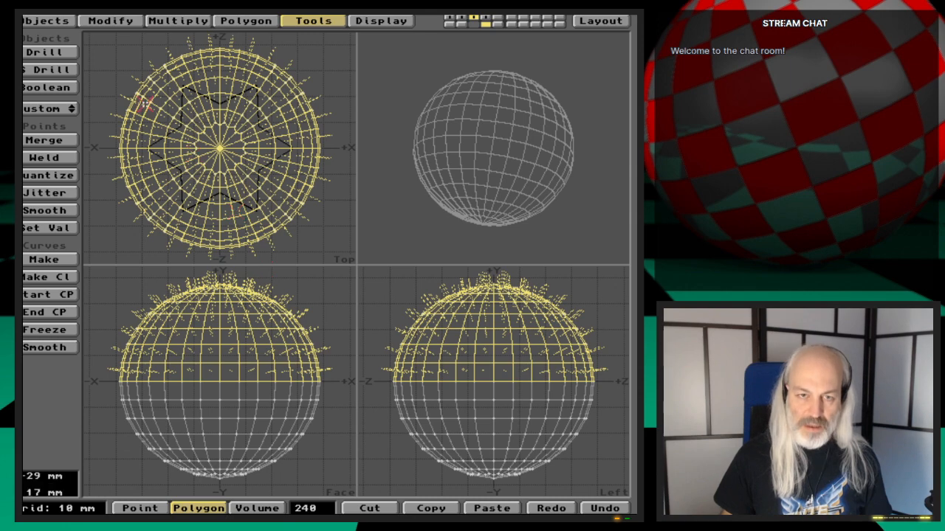
Choose the existing Gold2 surface for the stencil and try the Stencil drill along Y again
click(62, 49)
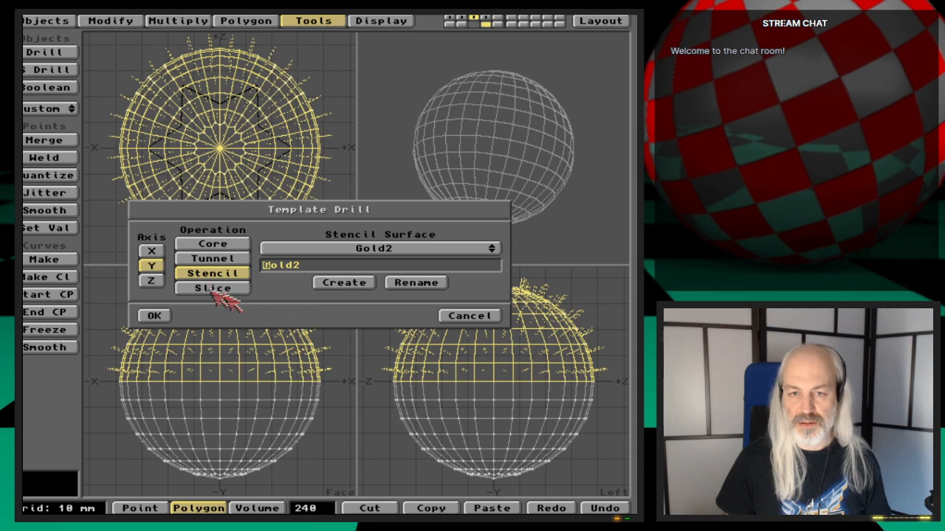
click(150, 280)
click(151, 267)
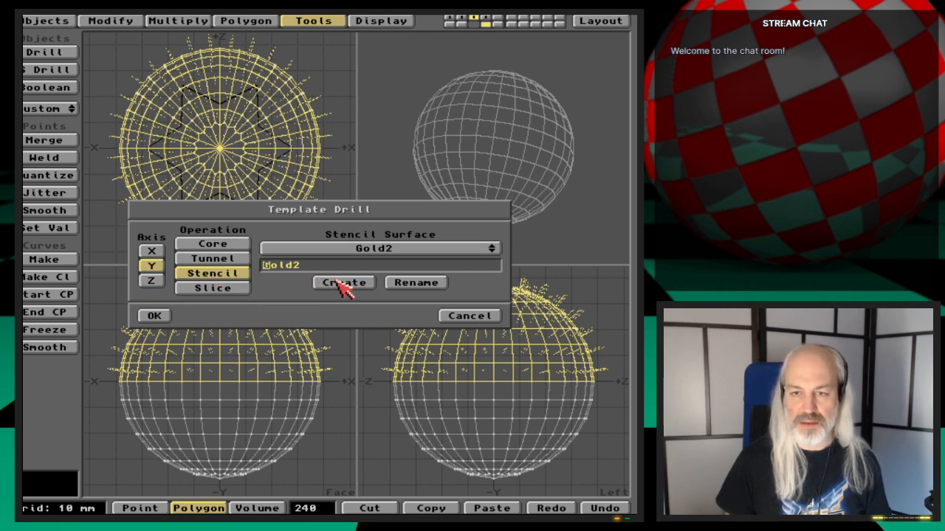
click(384, 248)
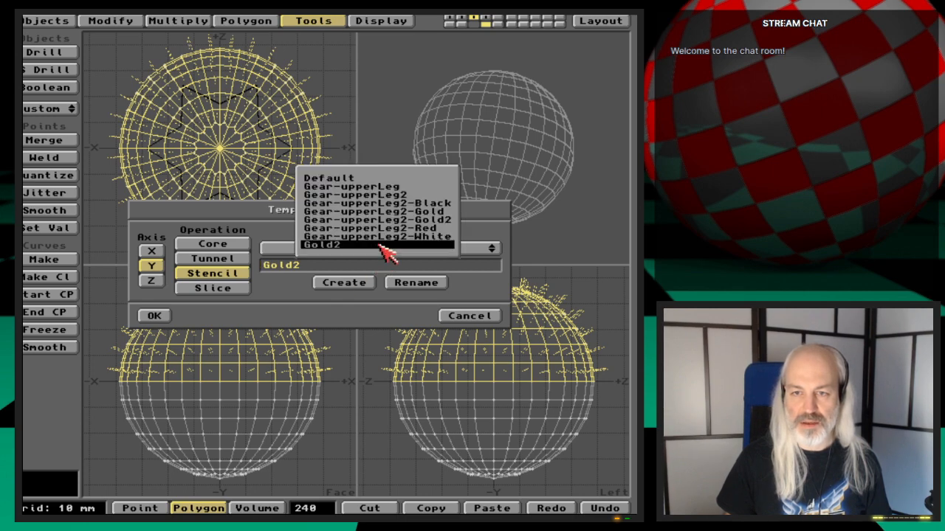
click(381, 247)
click(154, 315)
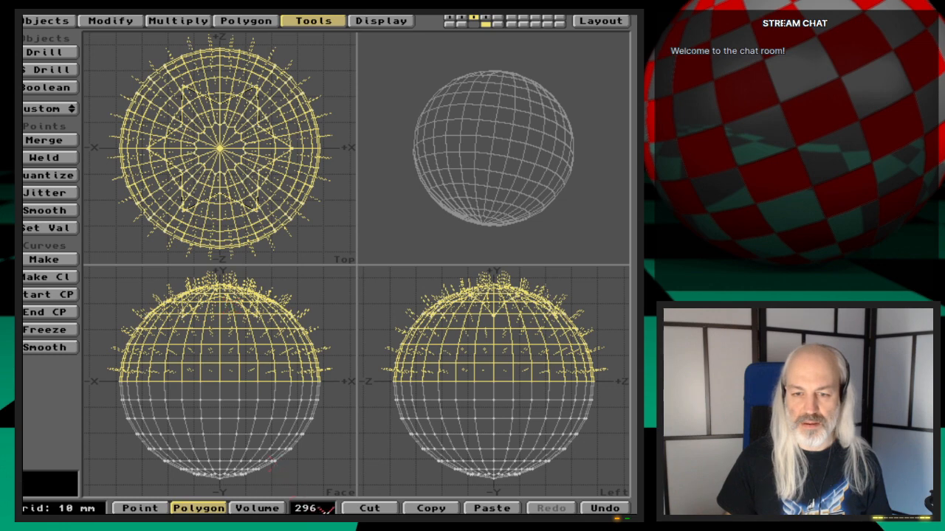
Clear the selection and check the surface list in the polygon statistics for the whole drilled sphere
key(/)
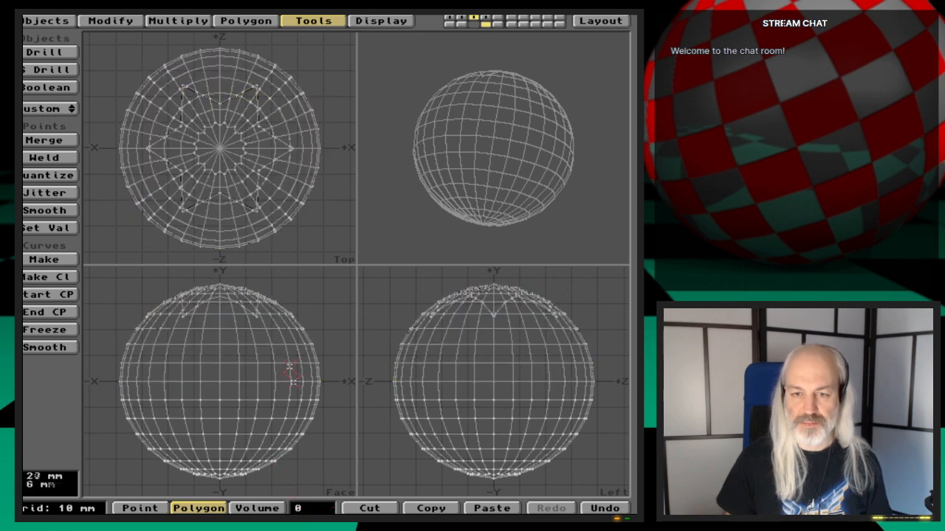
key(w)
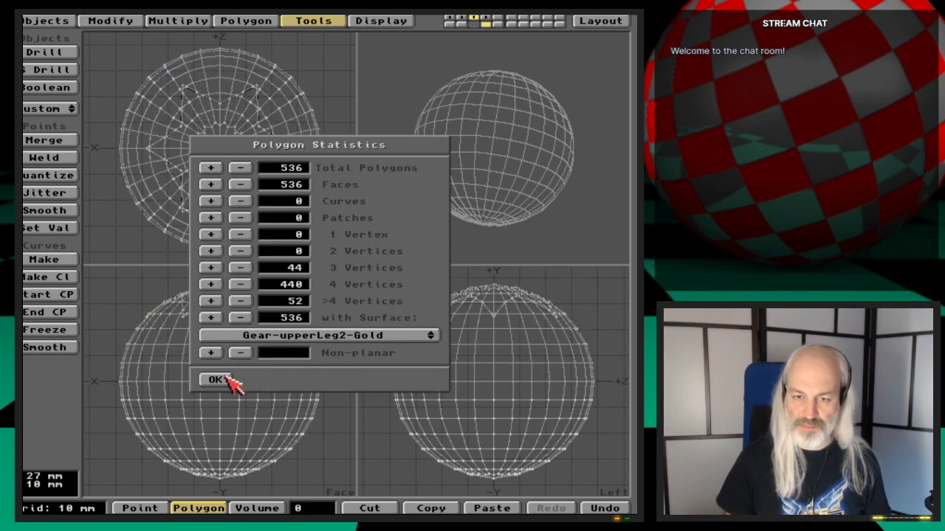
click(298, 336)
click(333, 333)
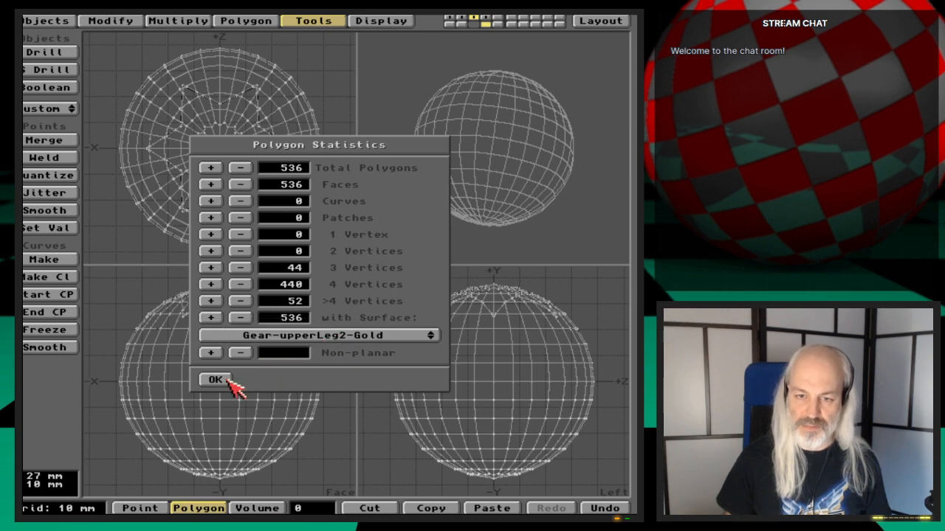
click(218, 380)
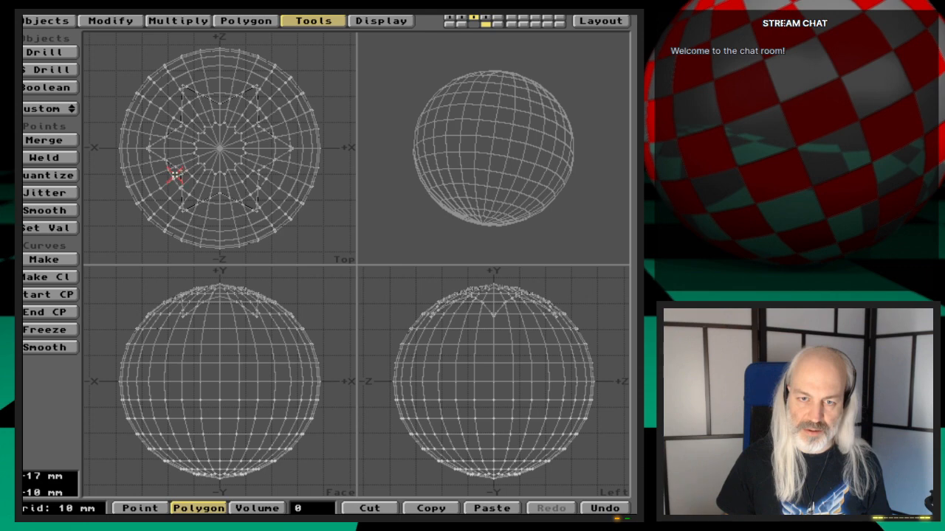
Select polygons in the star's -X arm in the Top view, and undo back to before the stencil drill
mouse_move(176, 174)
mouse_down()
mouse_move(194, 165)
mouse_move(153, 142)
mouse_up()
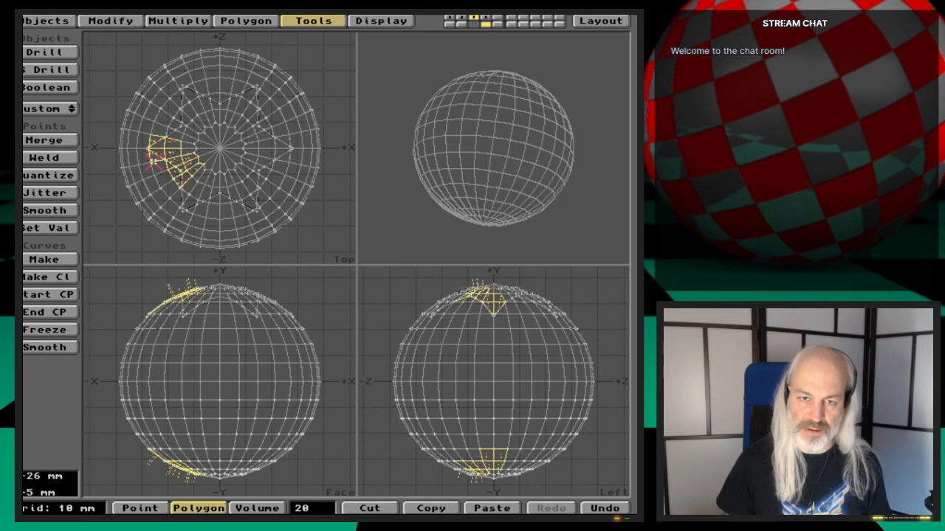
click(153, 137)
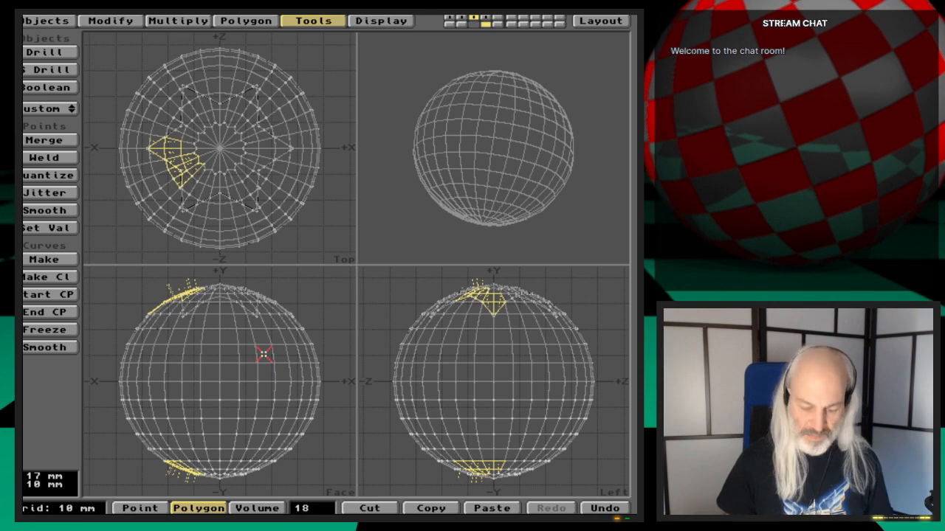
key(u)
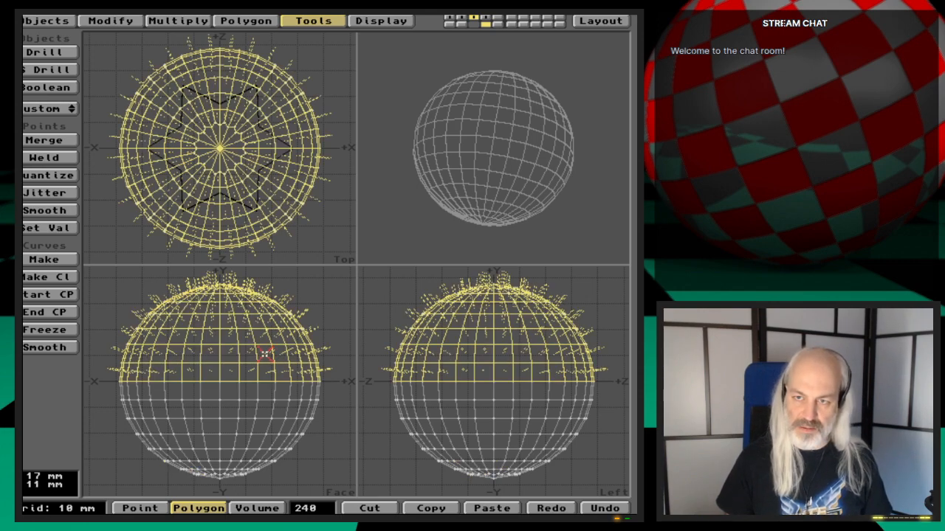
Swap the foreground and background layers and move the star outline up about 40 mm along Y, just above the sphere
key(slash)
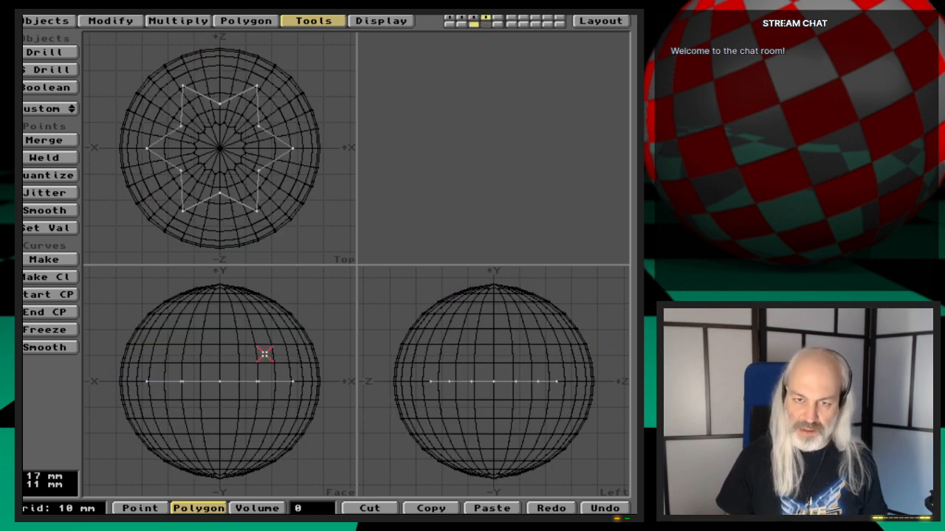
key(t)
drag(219, 420, 220, 313)
Extrude the star outline about 10 mm along Y and inspect the resulting solid in the preview
click(178, 20)
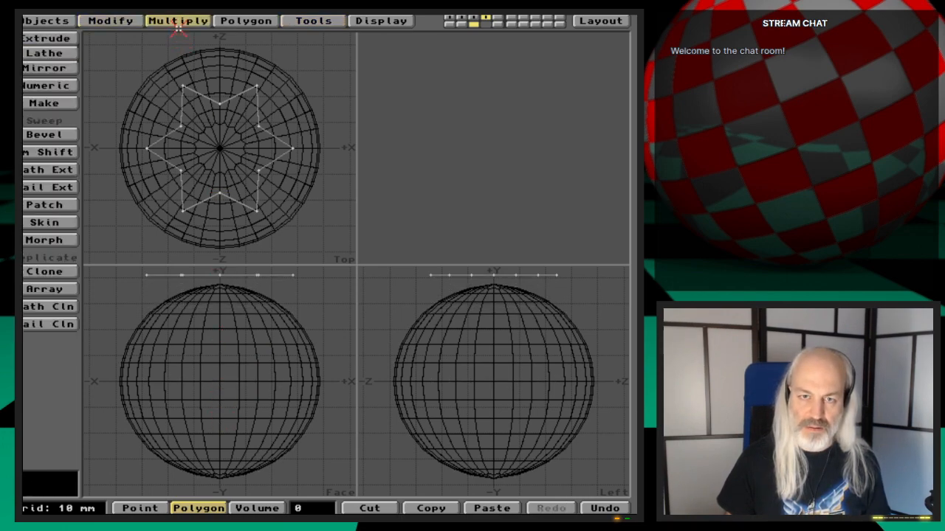
click(67, 37)
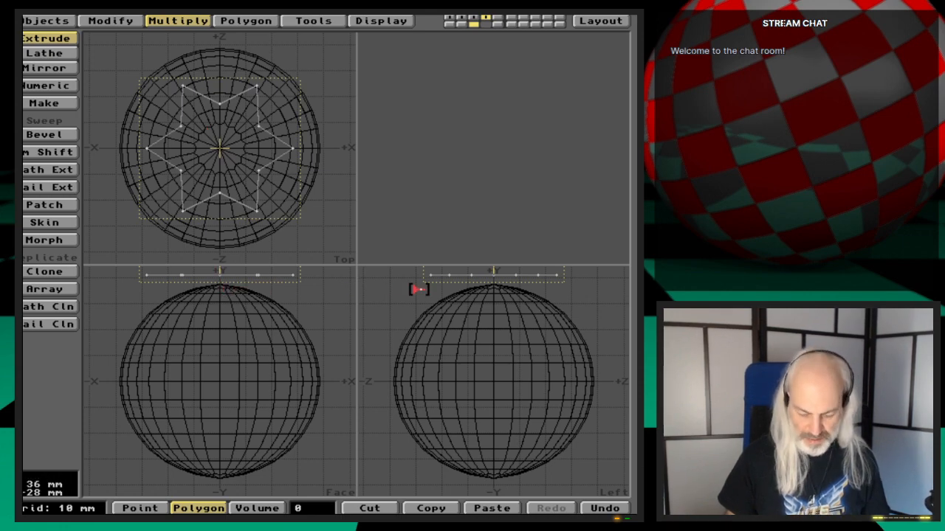
alt+drag(338, 298, 344, 423)
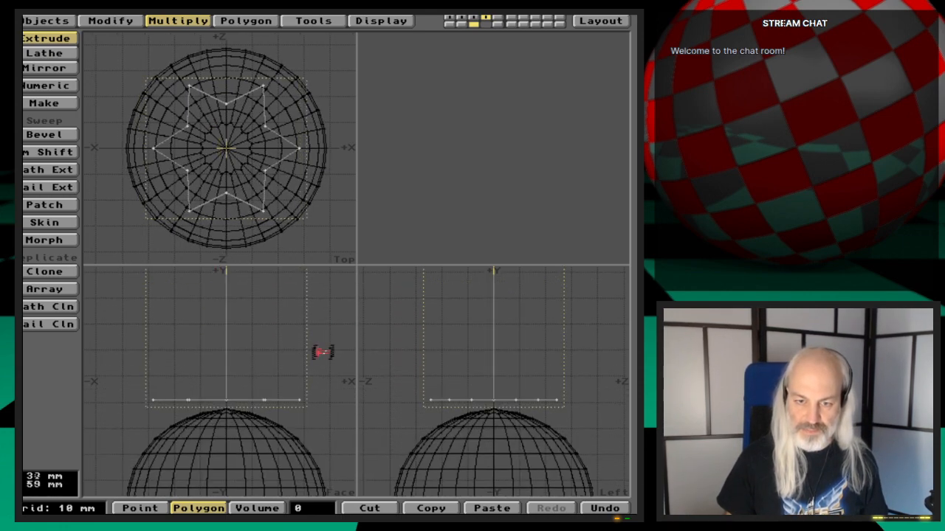
key(n)
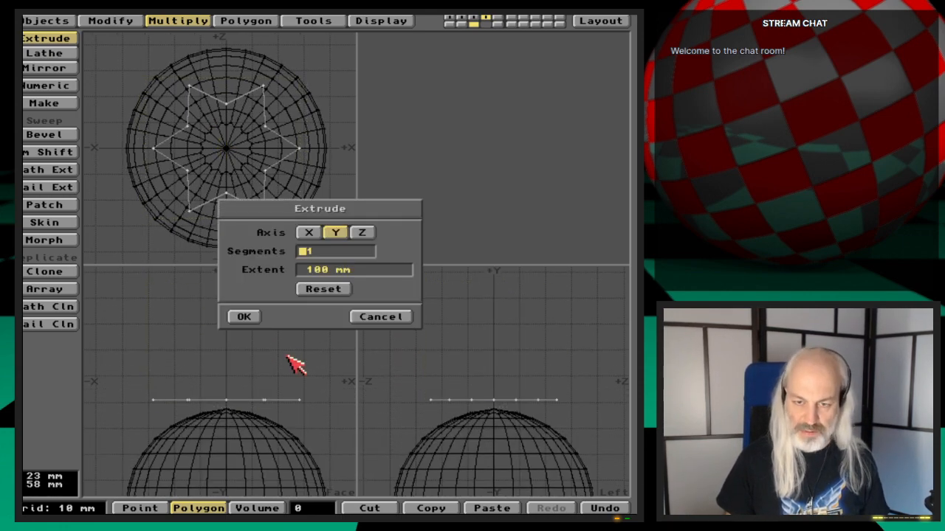
click(325, 271)
key(Return)
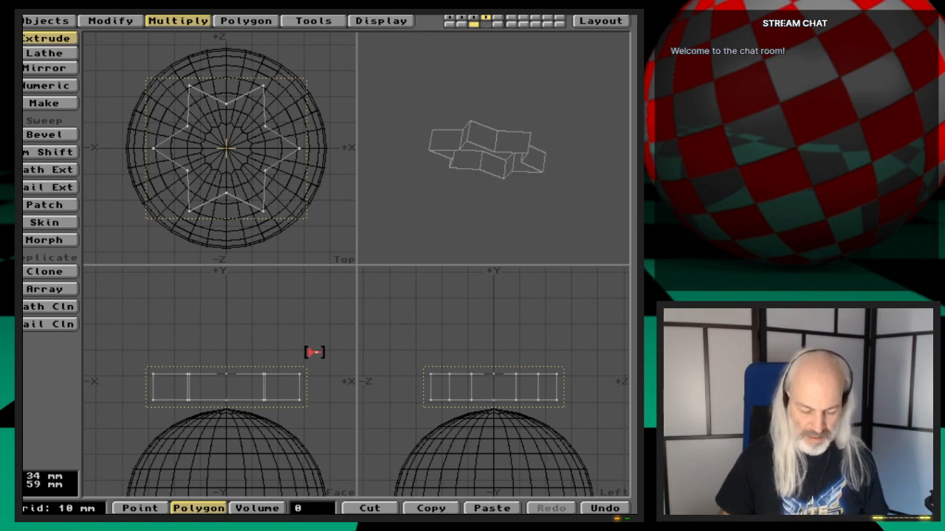
key(space)
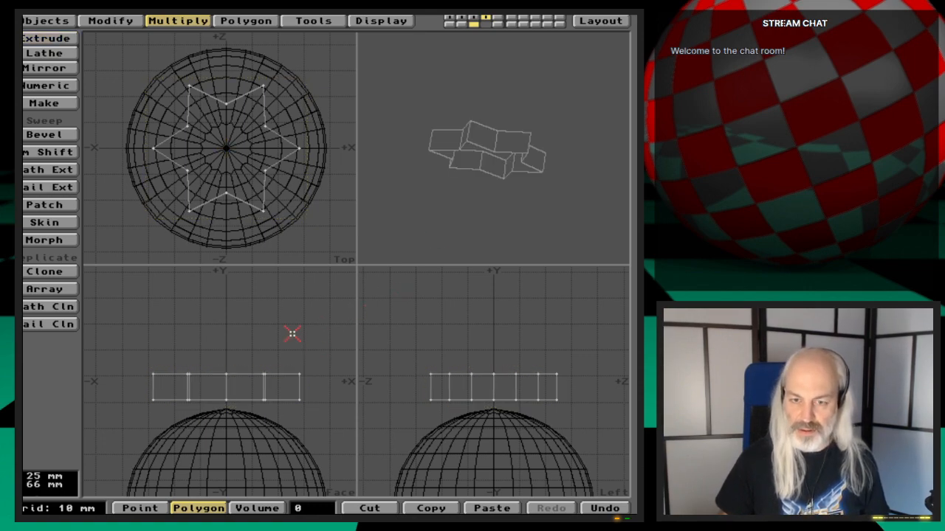
drag(480, 179, 542, 226)
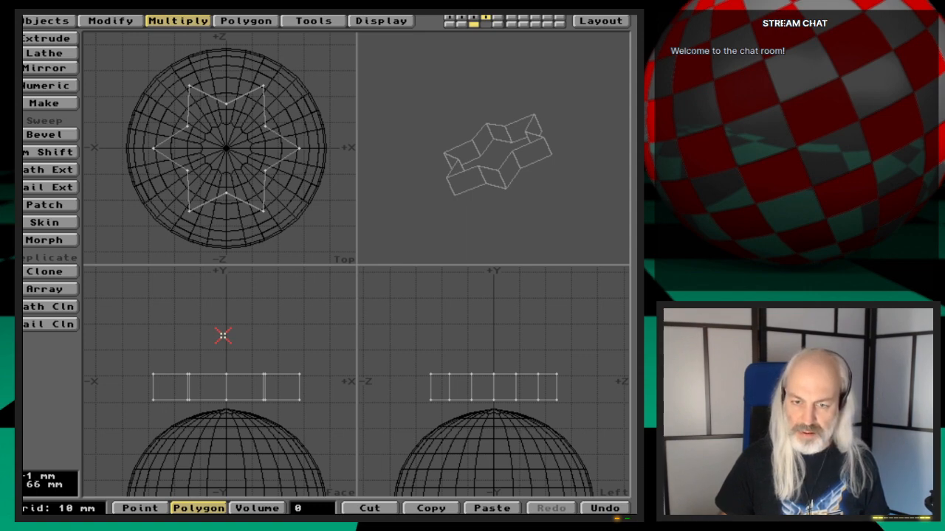
Check which way the side polygons on the star's +X half face, clear the selection, and undo the extrusion
key(f)
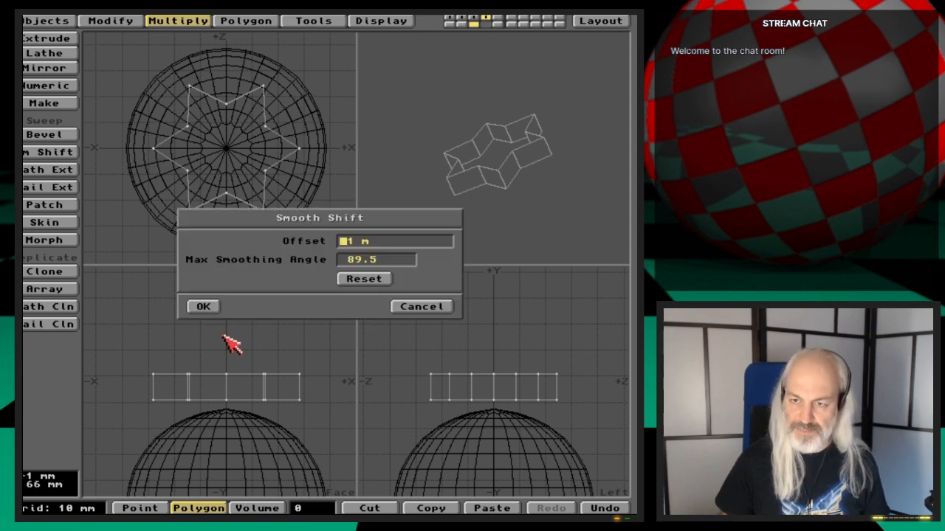
click(418, 308)
drag(229, 386, 302, 384)
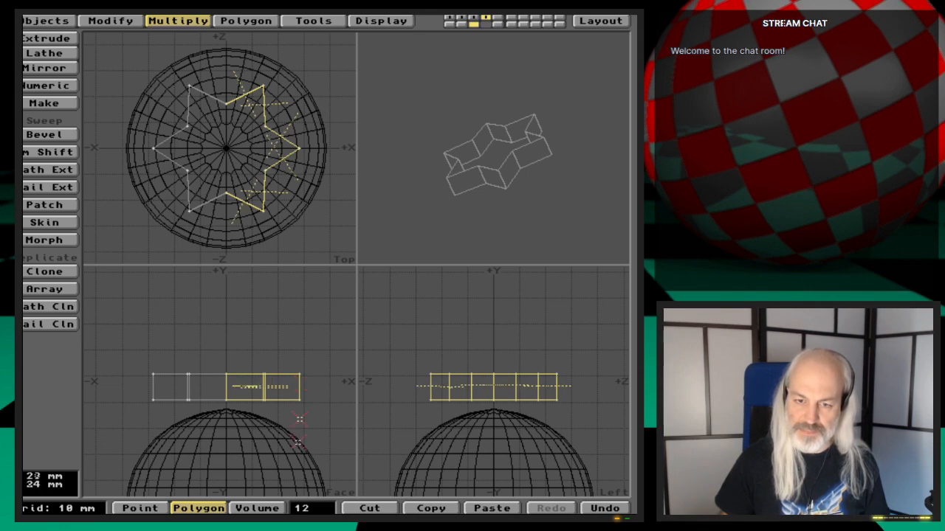
click(312, 509)
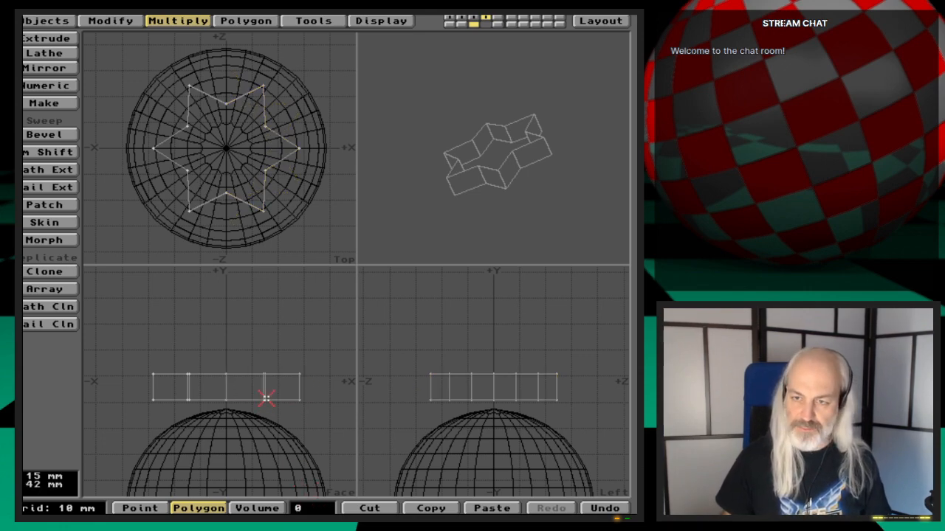
key(u)
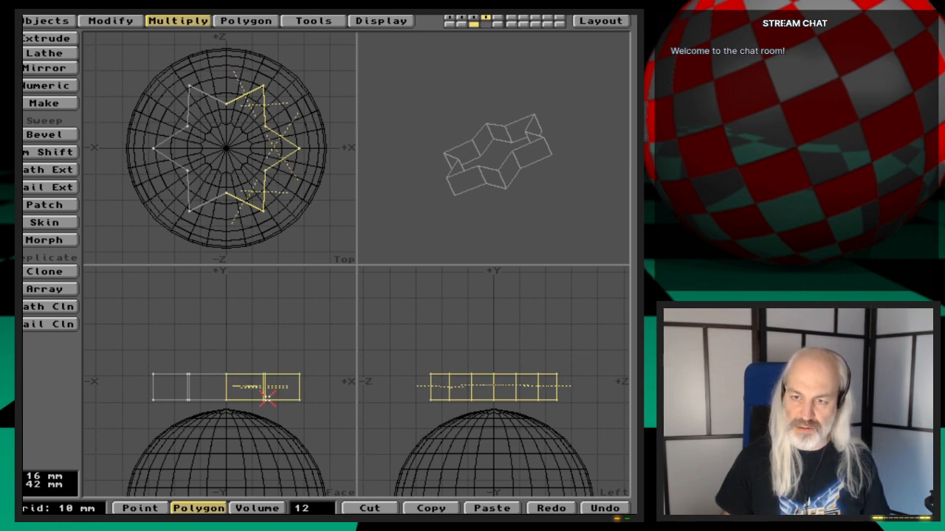
key(u)
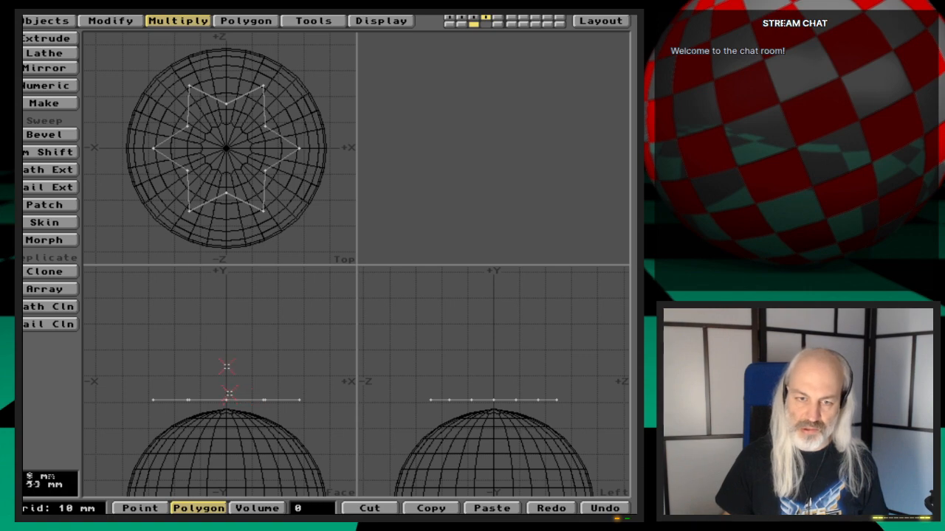
Repeat the Y extrusion of the star with the same extent, and undo it
click(66, 37)
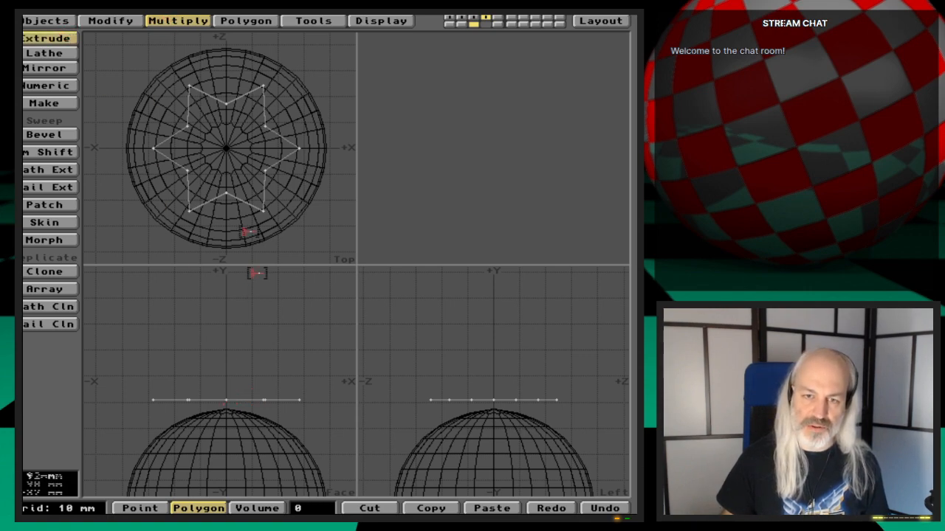
click(235, 156)
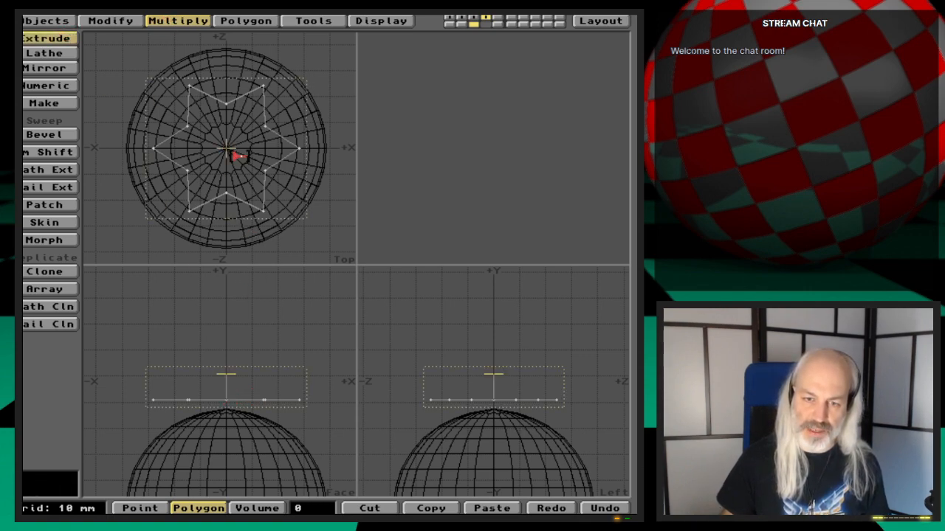
key(Return)
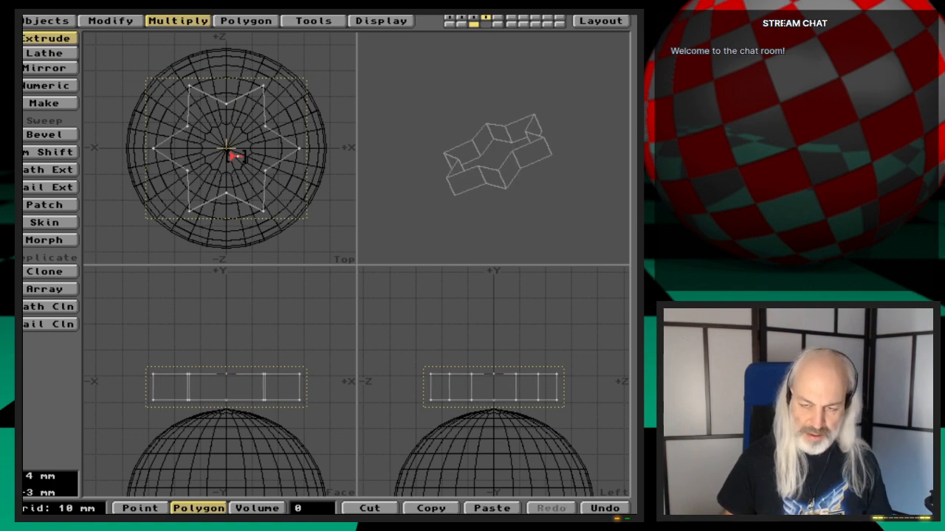
key(u)
key(space)
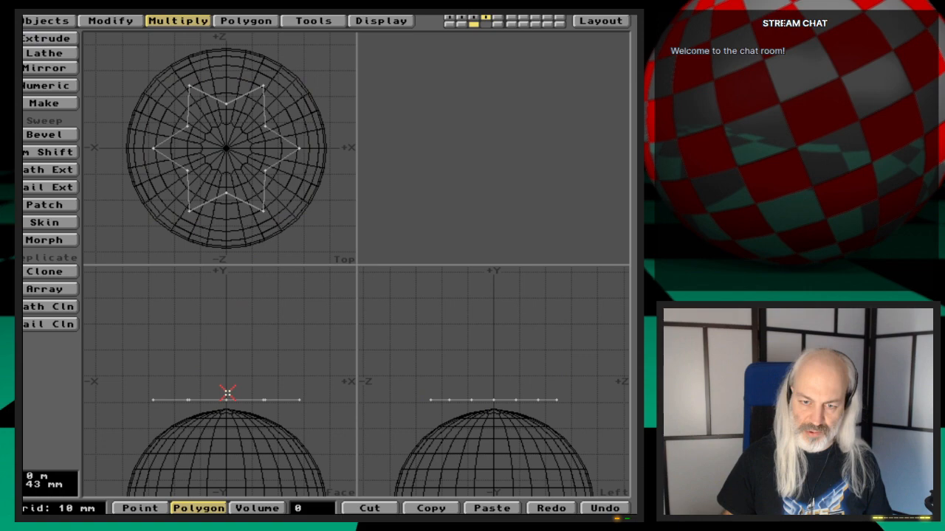
Check the star outline's polygon selection, clear it, and remove the outline's polygons while keeping the points
click(226, 399)
click(246, 400)
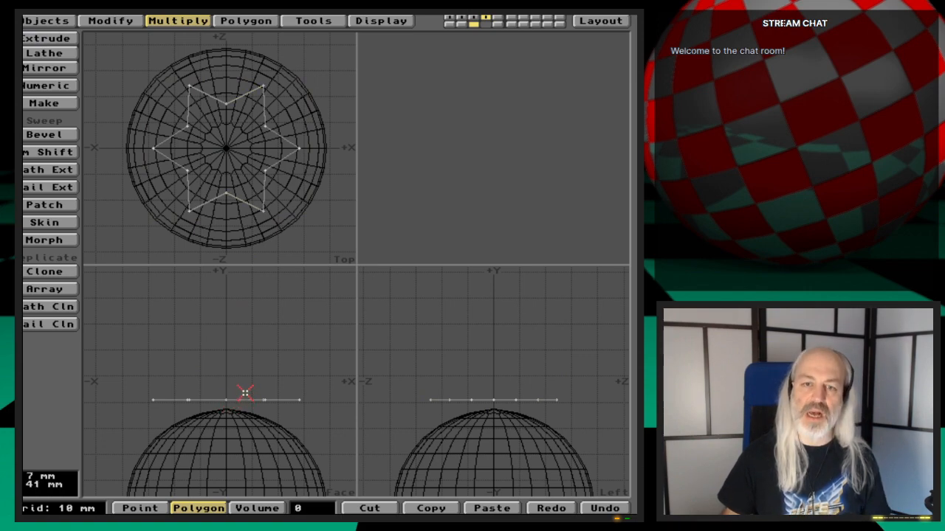
click(297, 401)
drag(297, 401, 167, 396)
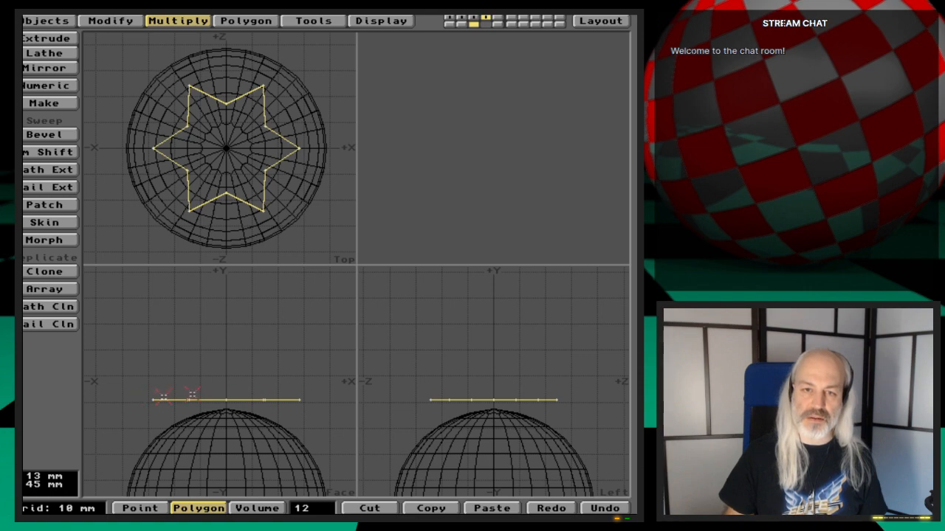
click(310, 508)
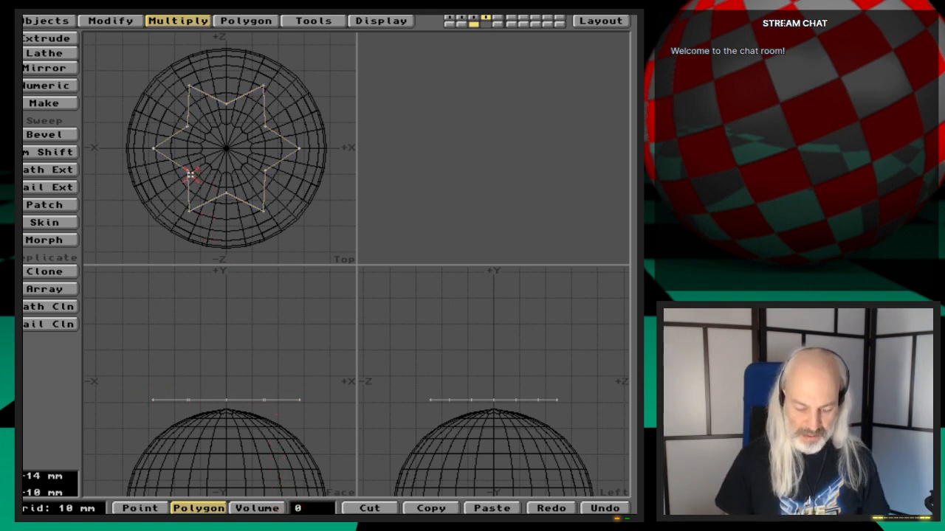
key(Delete)
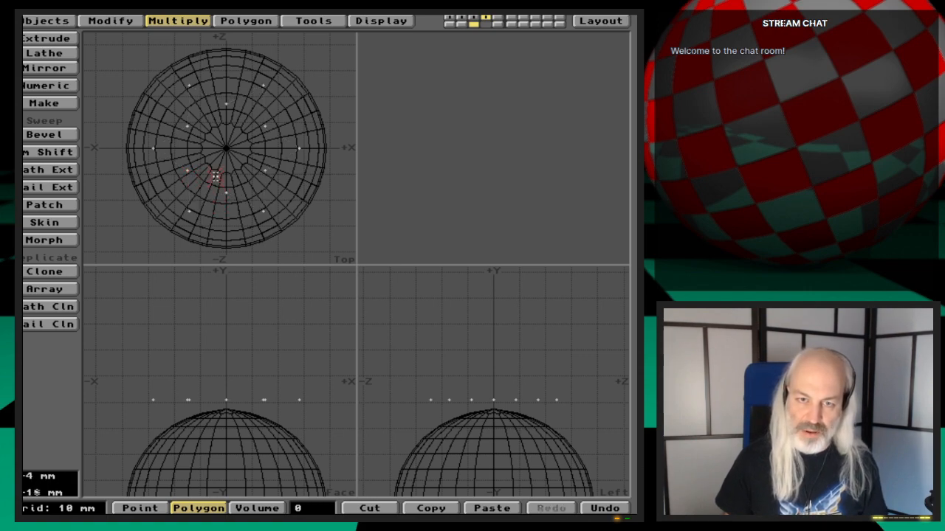
Select the star's twelve points in order around the outline and make a single polygon from them
key(space)
click(188, 171)
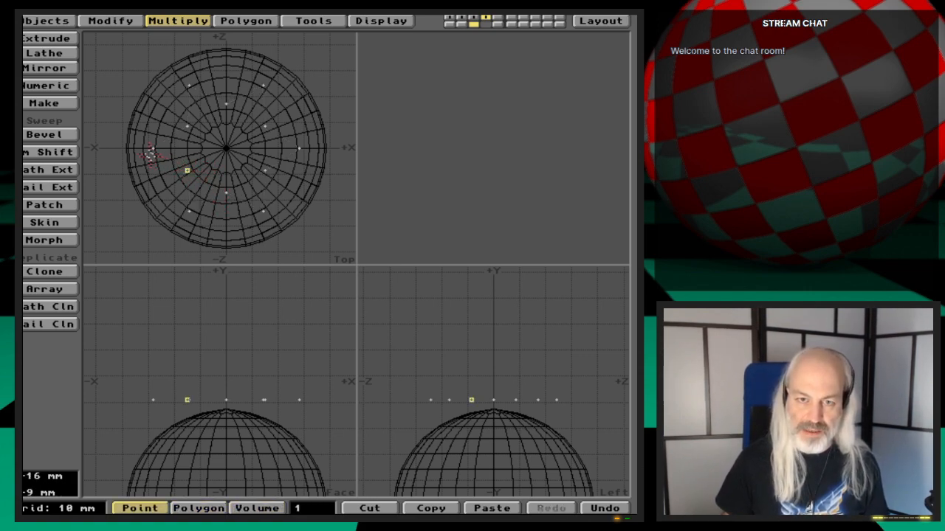
click(153, 149)
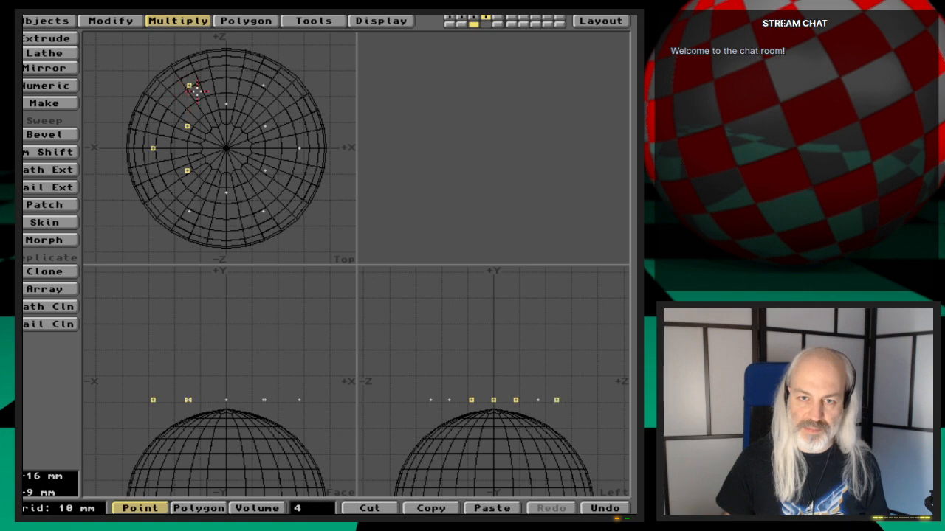
click(226, 103)
click(264, 85)
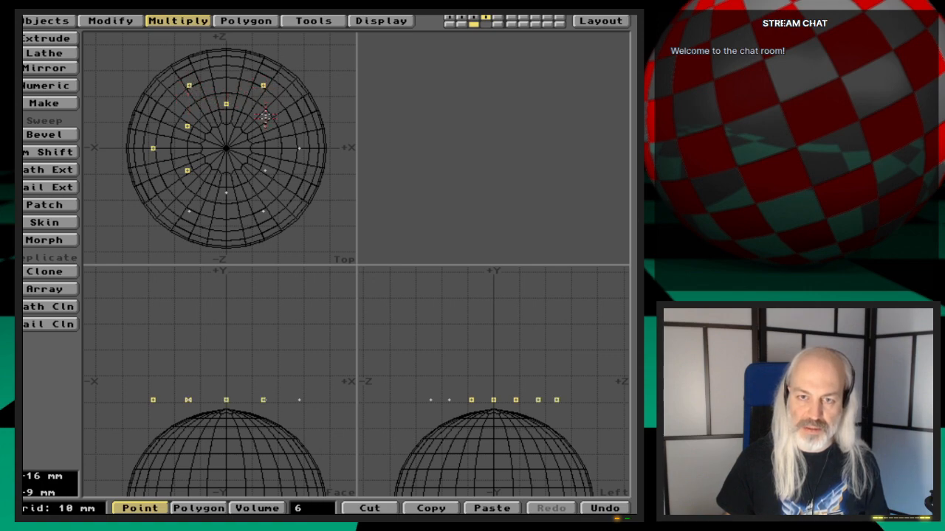
click(265, 126)
click(299, 147)
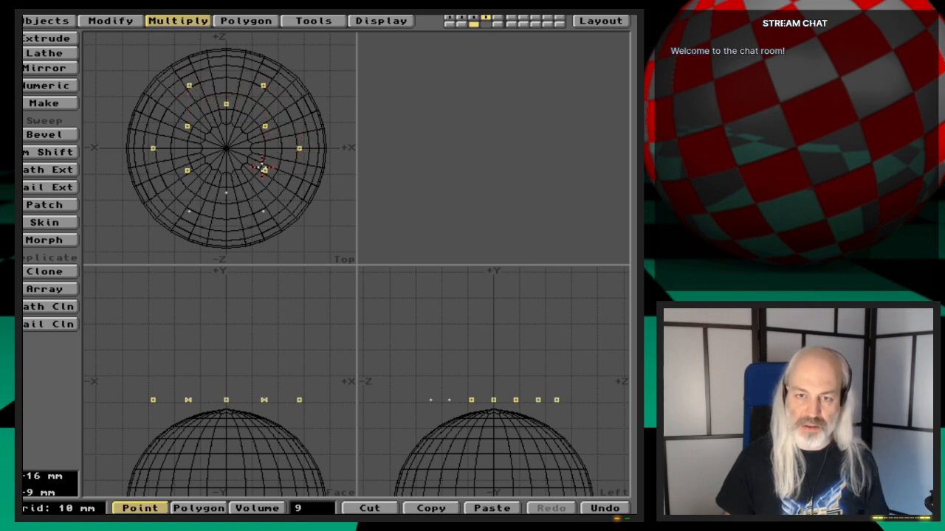
click(263, 211)
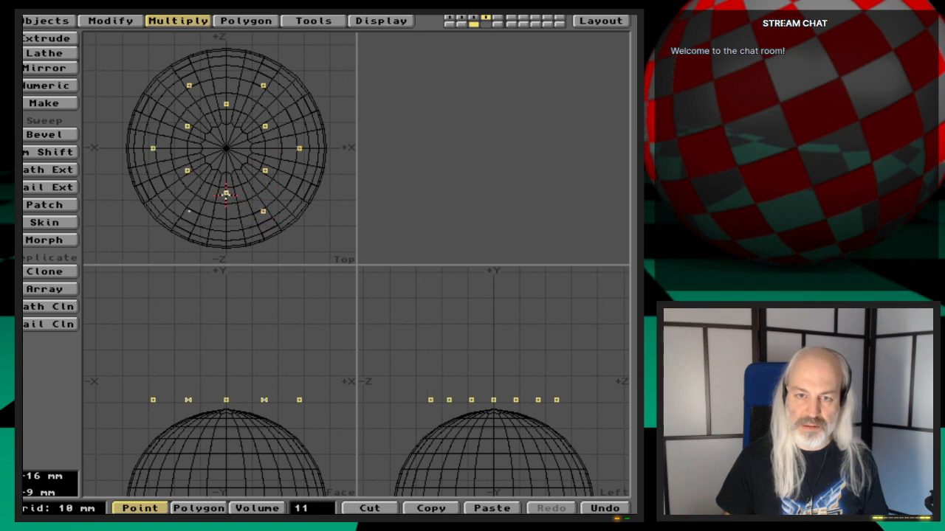
key(p)
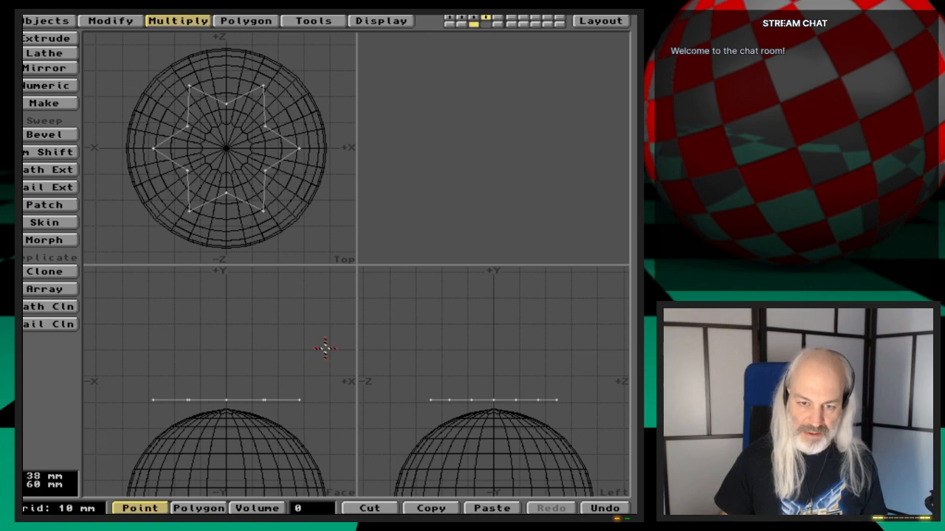
Swap the layers and stencil the star through the sphere along Y with Template Drill, using the Gear-upperLeg2-Gold2 surface
key(apostrophe)
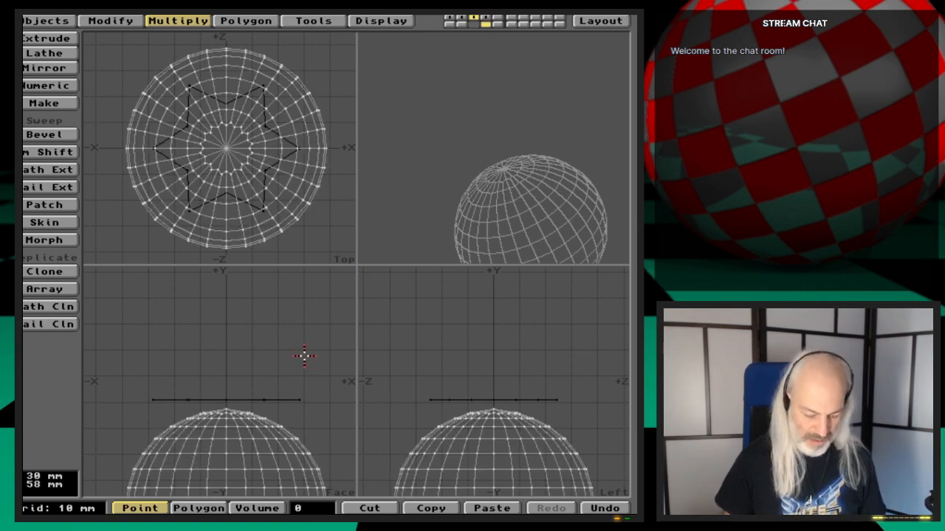
key(shift+r)
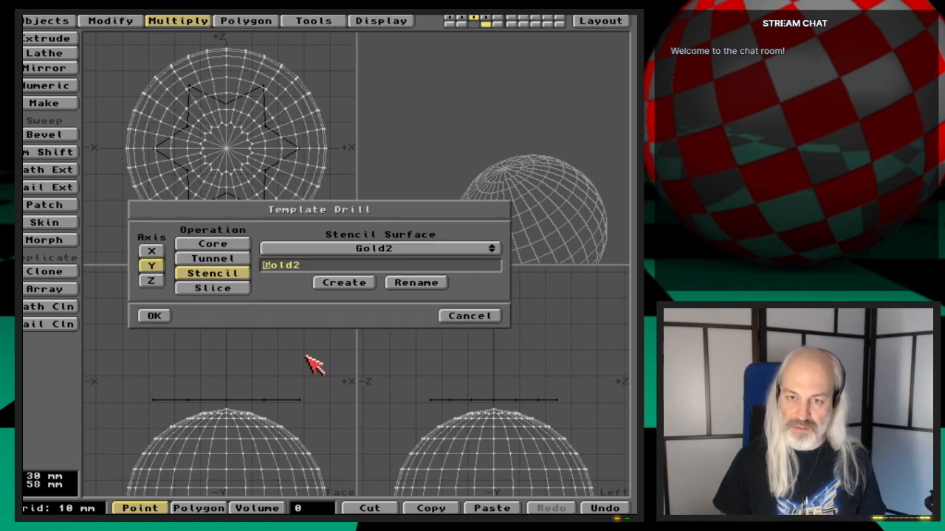
click(361, 248)
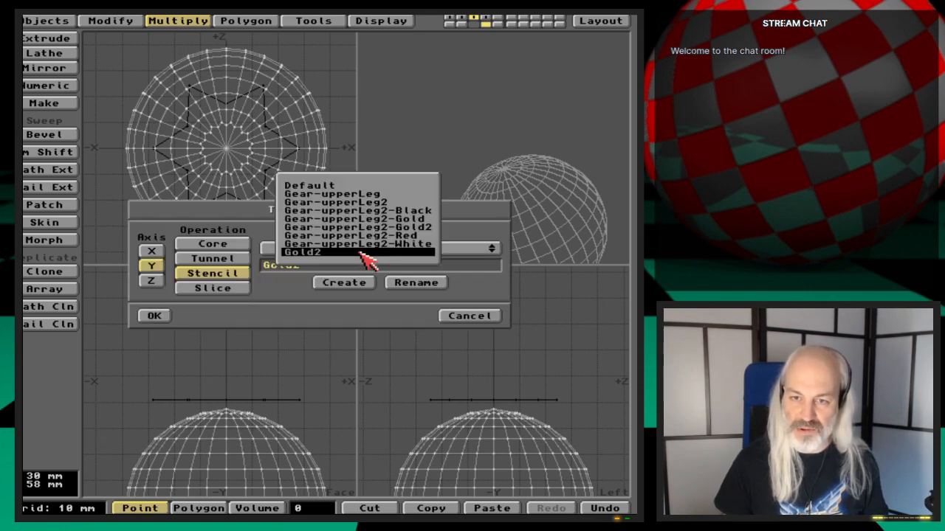
click(377, 228)
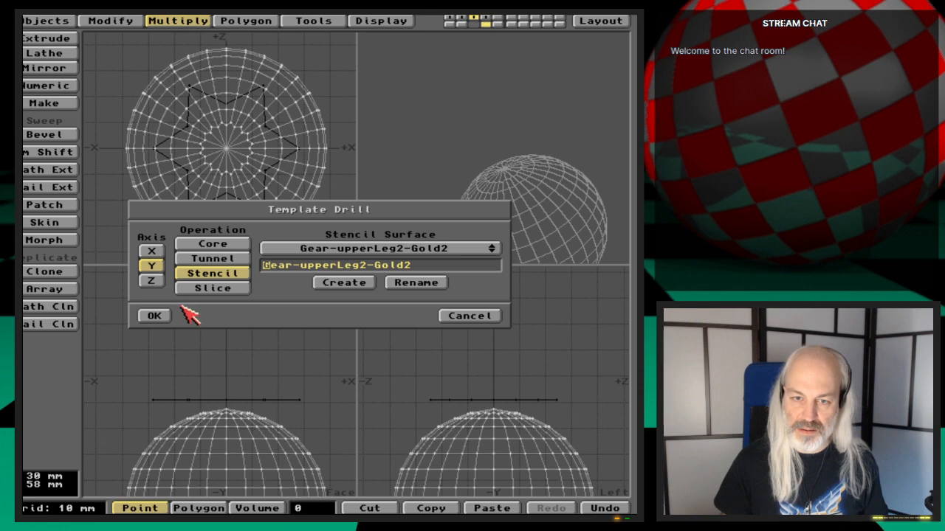
click(152, 315)
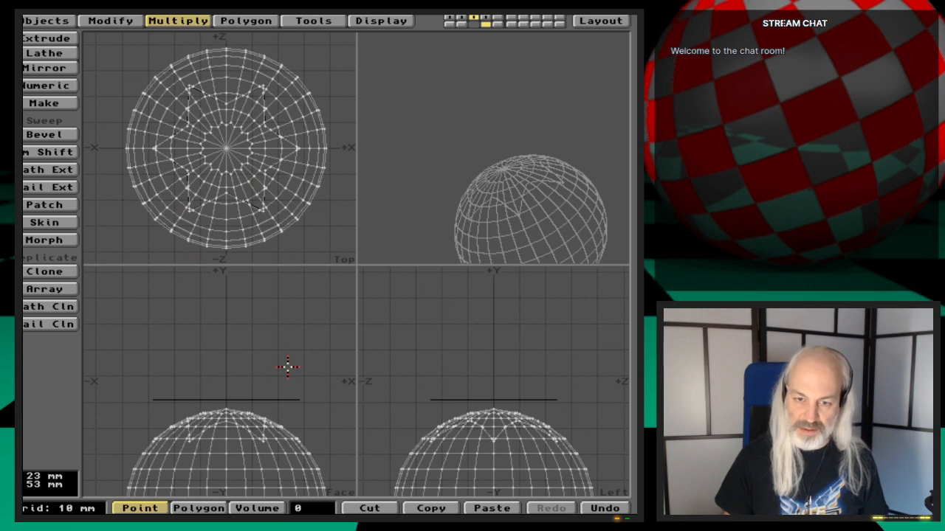
Select all polygons with the Gear-upperLeg2-Gold2 surface using the polygon statistics
key(space)
key(w)
click(362, 337)
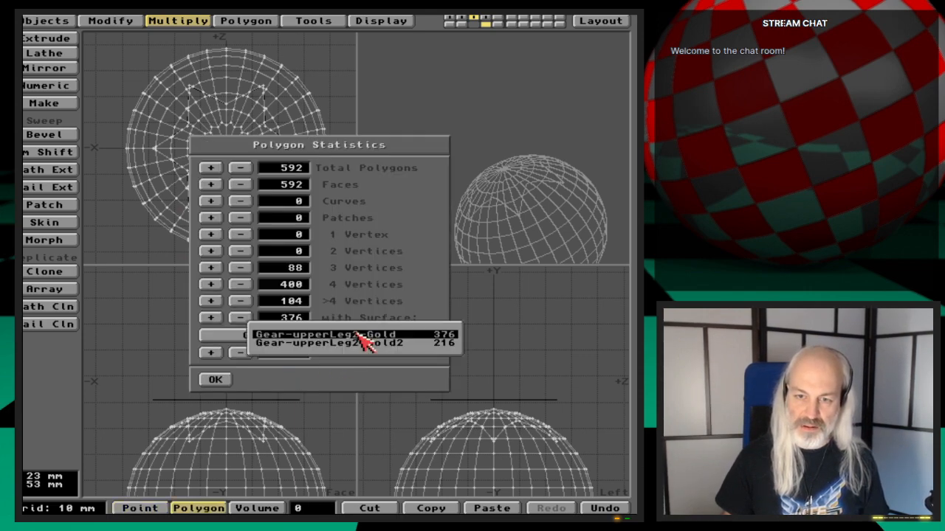
click(365, 344)
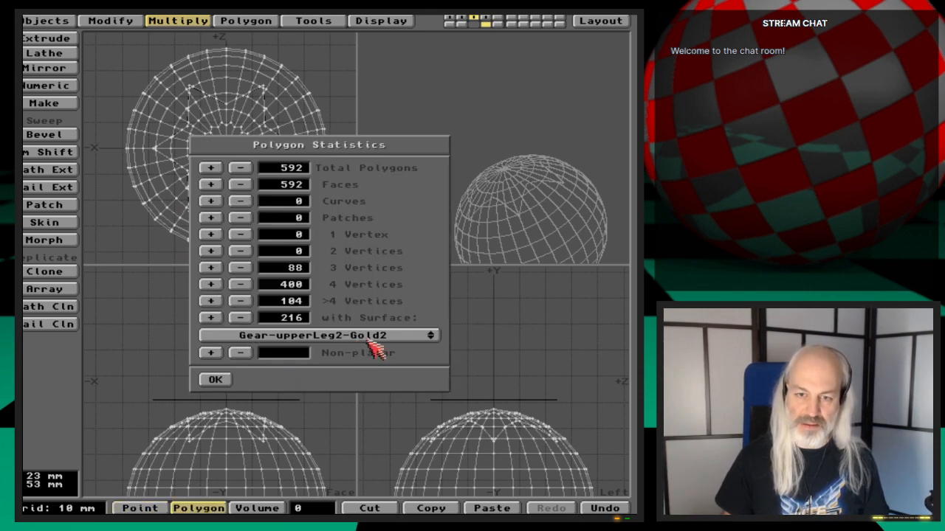
click(210, 318)
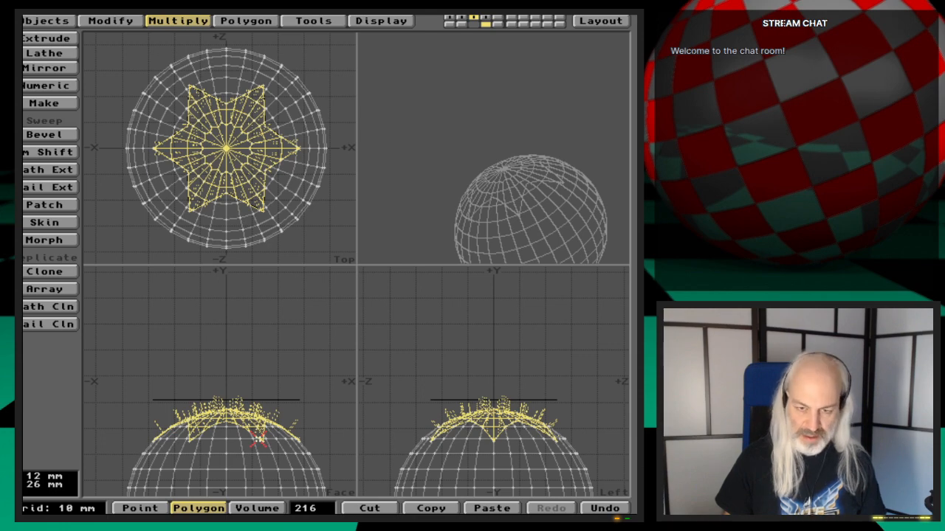
Try moving the selected star polygons about 9 mm down along Y, inspect the preview, and undo the move
key(t)
drag(258, 436, 260, 459)
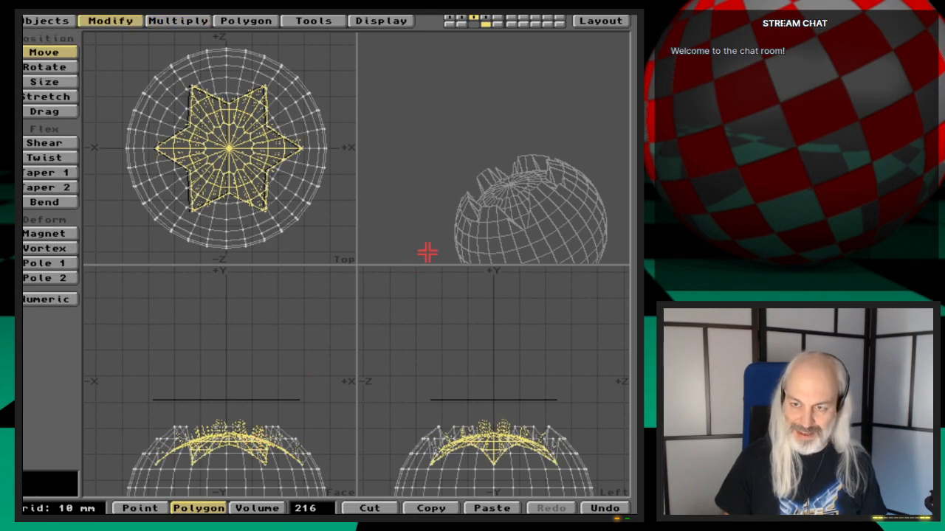
drag(447, 245, 471, 251)
mouse_move(507, 188)
mouse_down()
mouse_move(576, 232)
mouse_move(542, 157)
mouse_move(500, 204)
mouse_up()
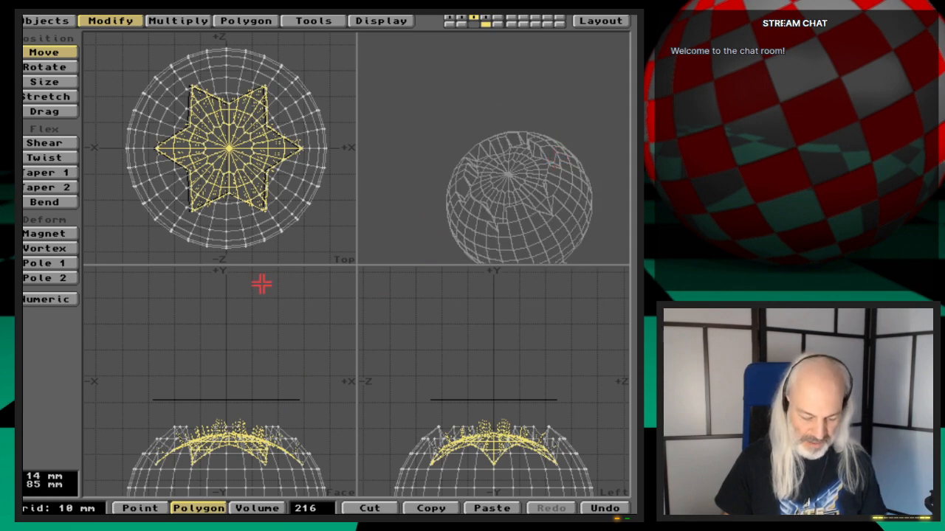
key(u)
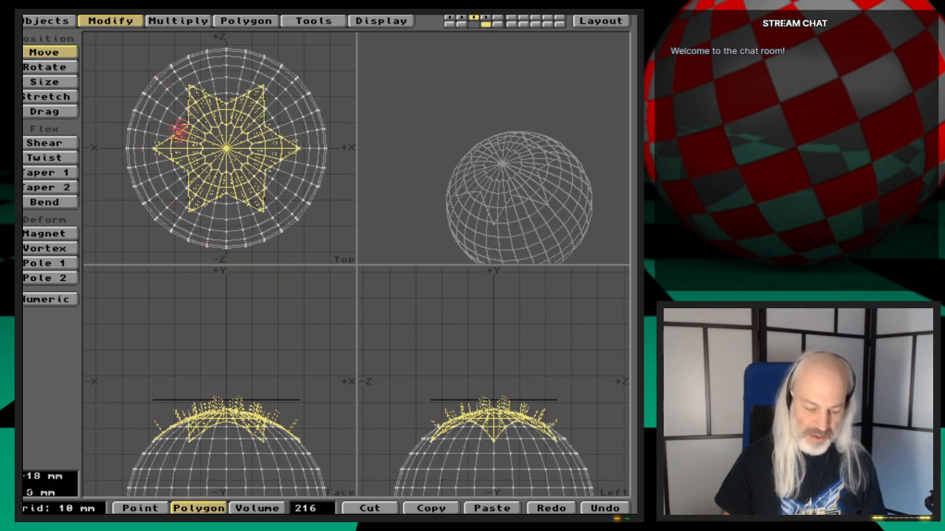
Smooth Shift the selected star polygons by an offset of -10 mm, clear the selection, and inspect the recesses in the preview
key(f)
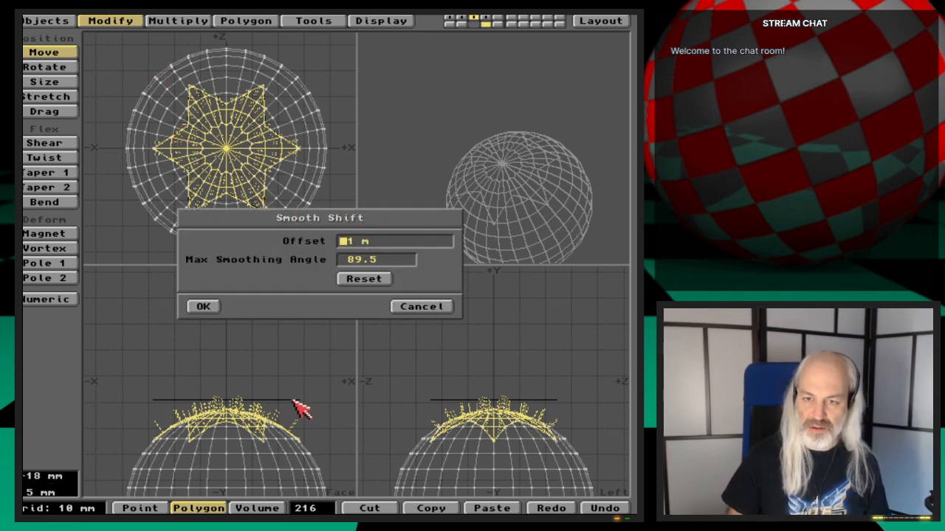
key(Delete)
key(Delete)
key(Delete)
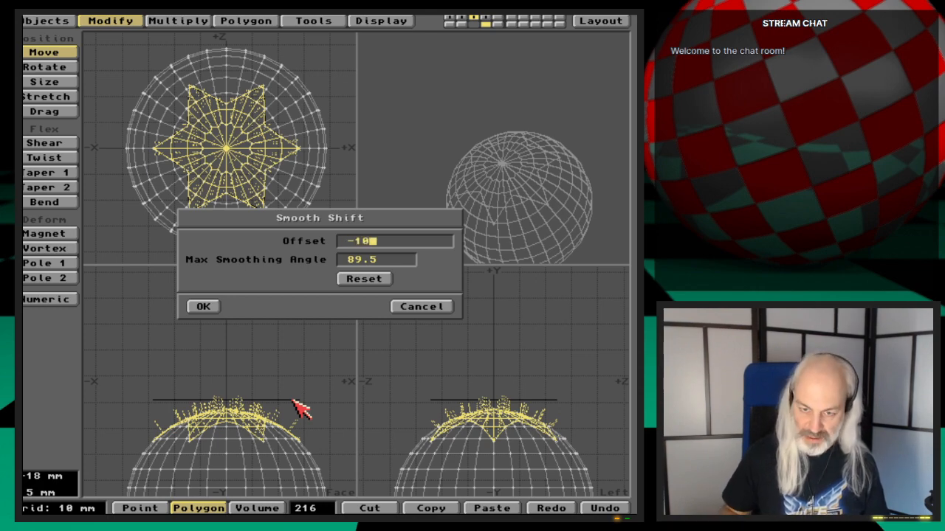
key(Tab)
key(Return)
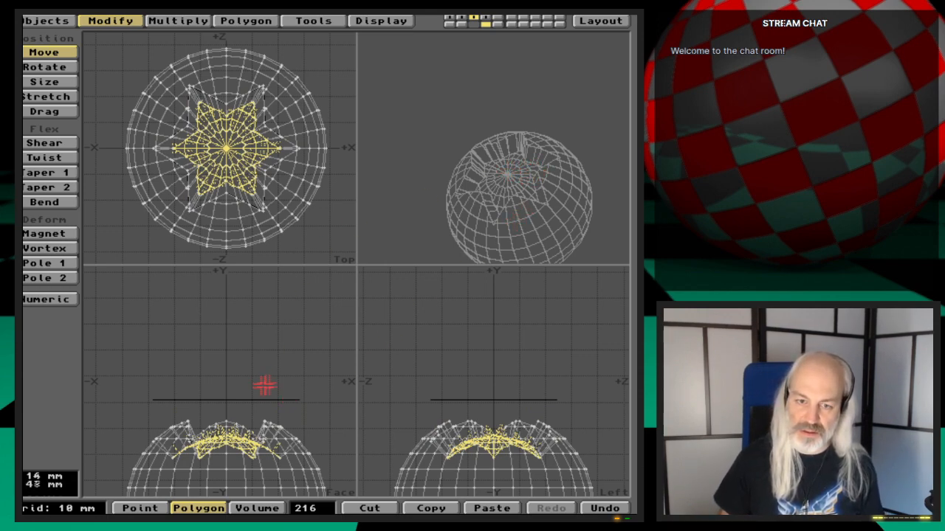
key(space)
click(316, 508)
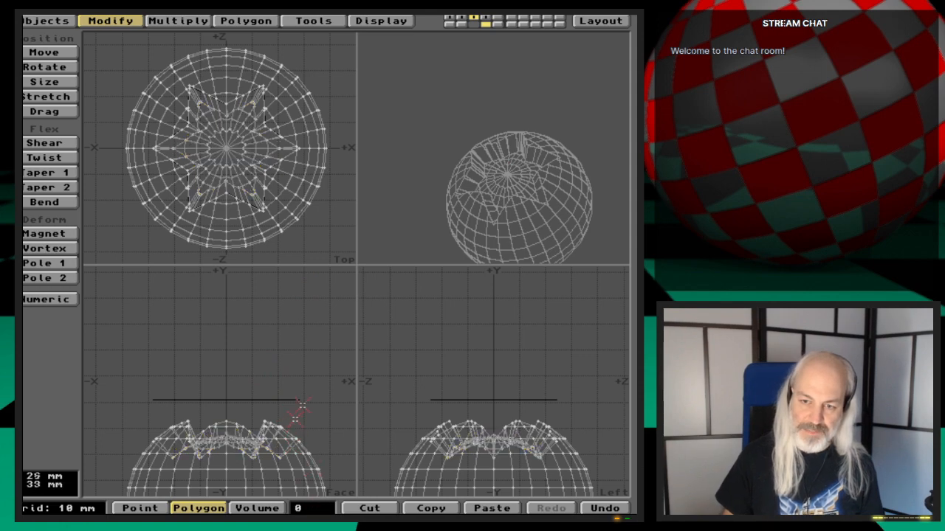
drag(489, 158, 483, 57)
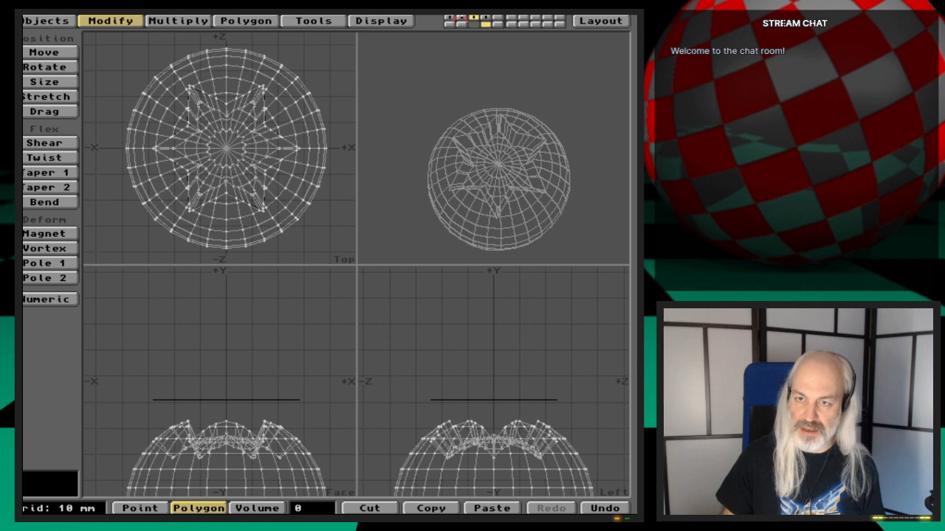
Fit the collar and ball in view, with the ball's layer in the foreground and the collar's layer in the background
click(462, 16)
click(474, 24)
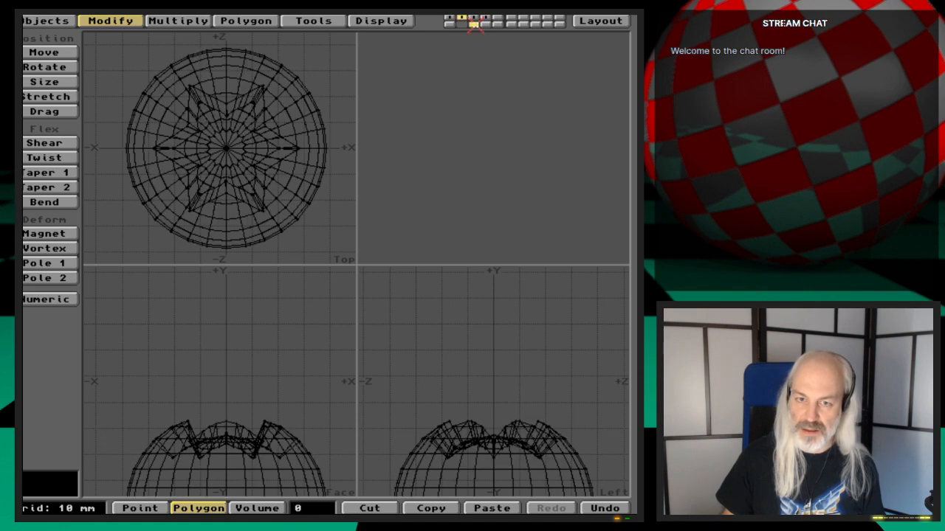
key(a)
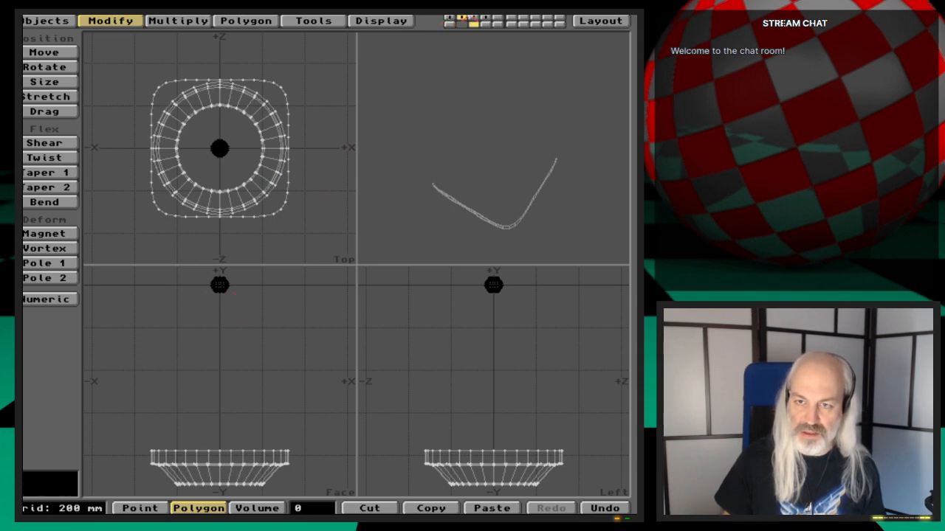
click(473, 17)
click(463, 24)
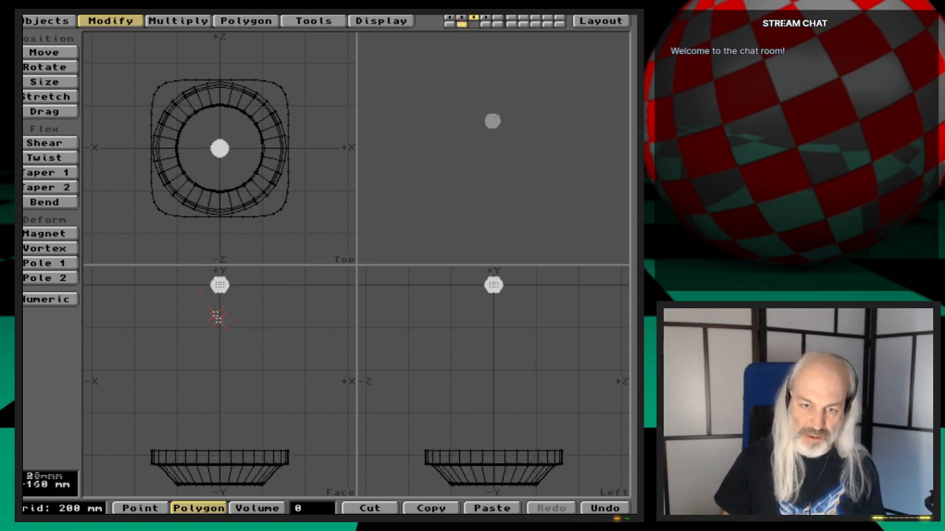
Move the ball down to the collar's height and out to its +X/+Z corner, about 260 mm along X and Z
key(t)
drag(235, 323, 298, 502)
drag(254, 169, 245, 115)
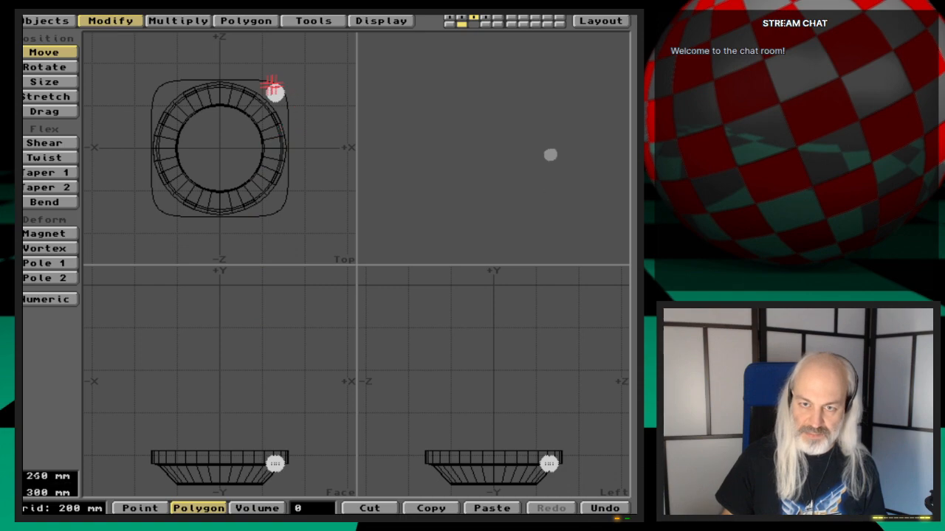
Examine the ball's position at the collar's corner up close in all views, and hide the background collar
key(g)
key(period)
key(period)
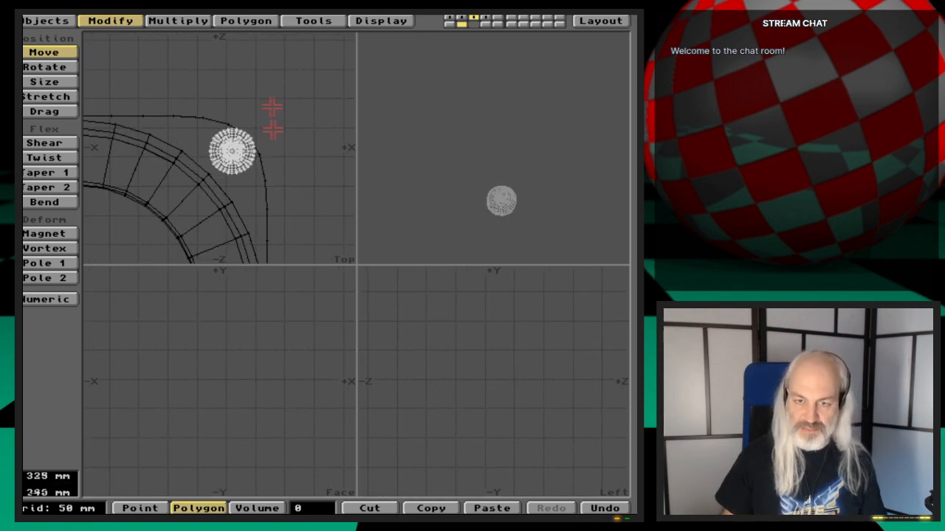
key(g)
key(g)
key(g)
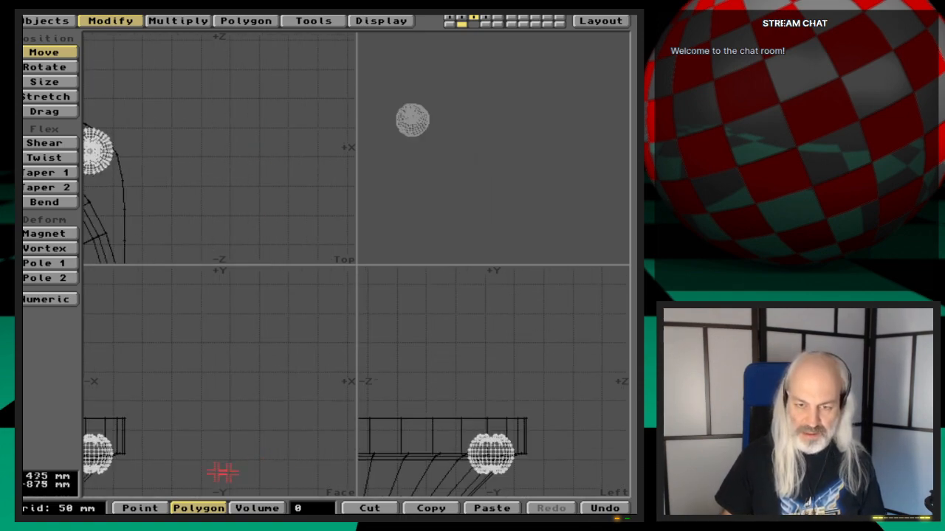
key(g)
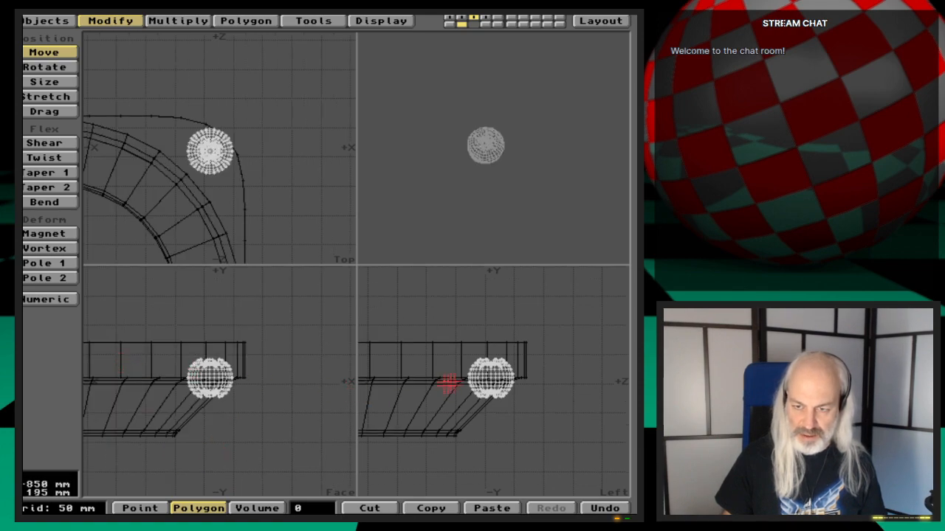
key(g)
key(period)
key(period)
key(period)
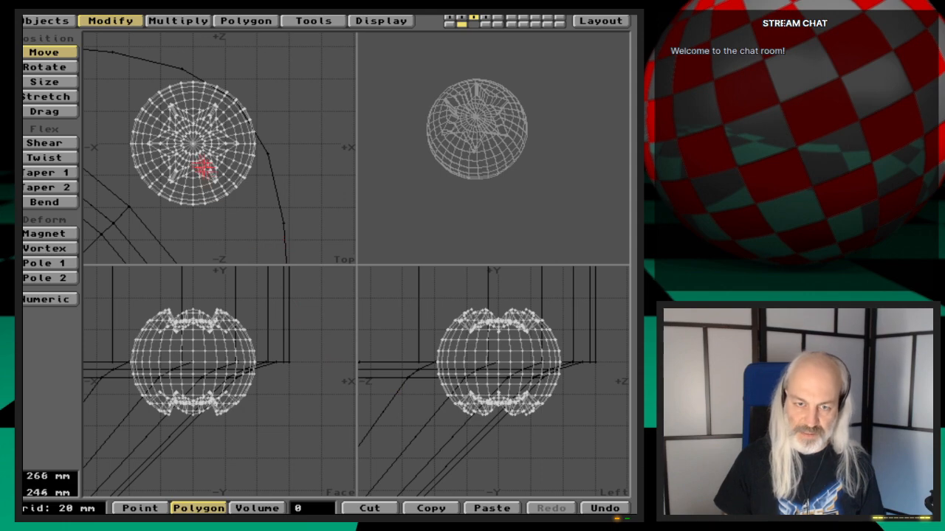
click(480, 20)
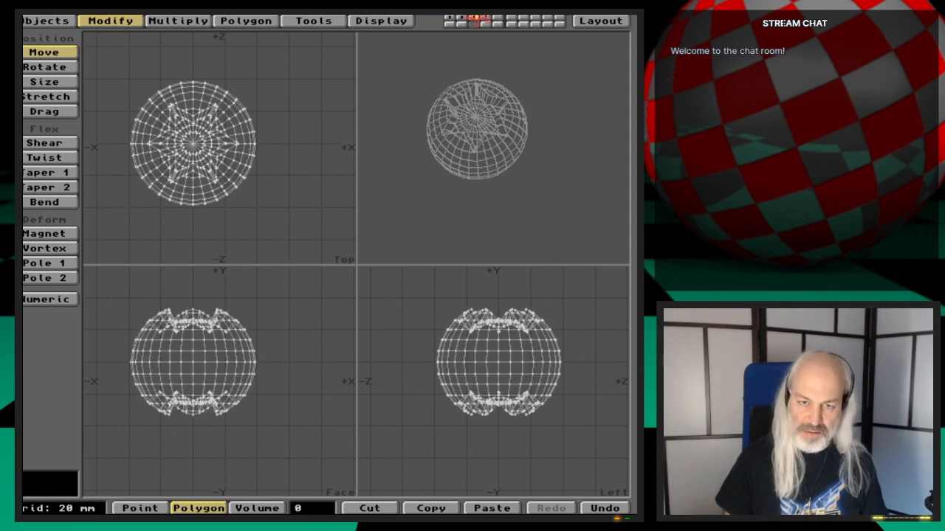
Undo the ball's star recesses back to the plain sphere, with the ball's layer in the foreground and the star's layer in the background
key(u)
key(u)
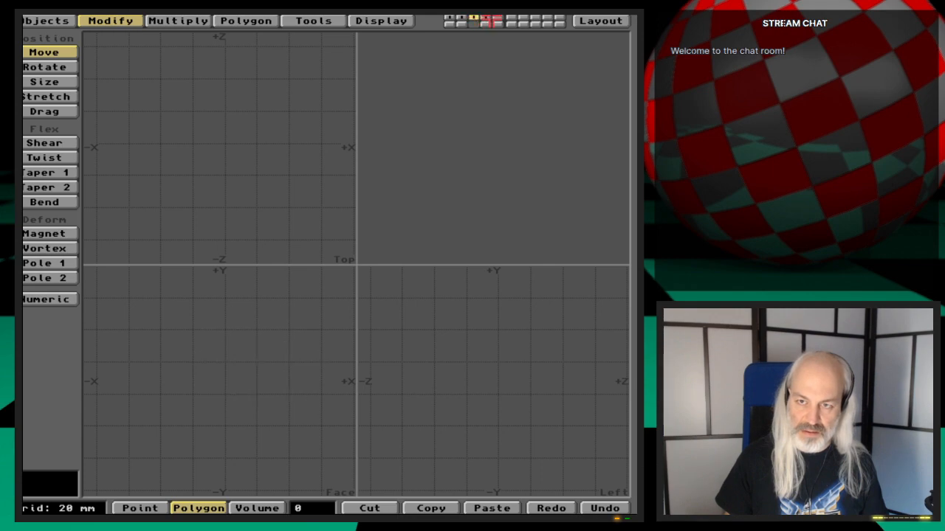
click(487, 18)
click(480, 23)
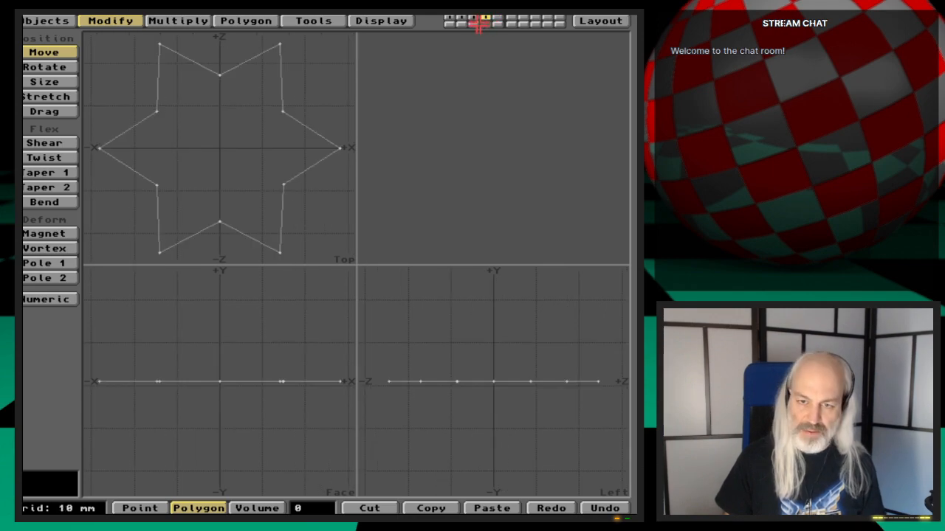
click(474, 24)
key(a)
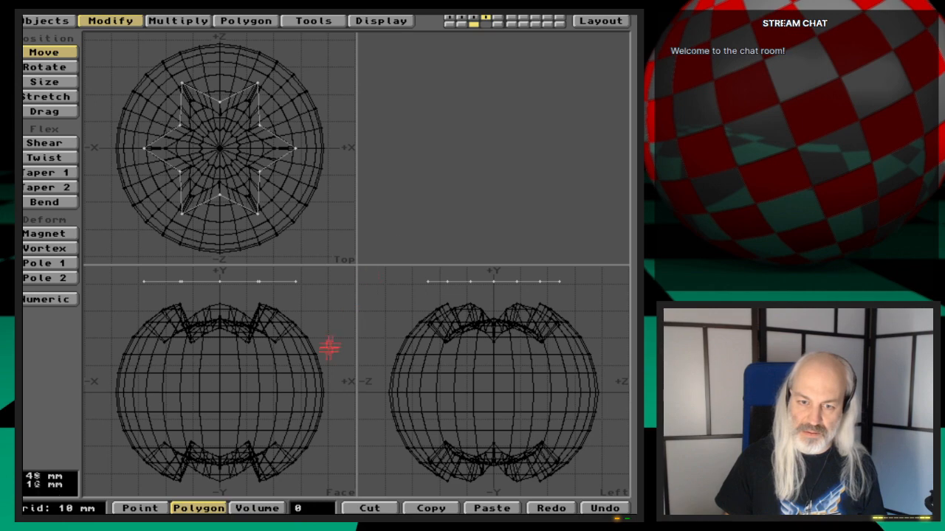
key(apostrophe)
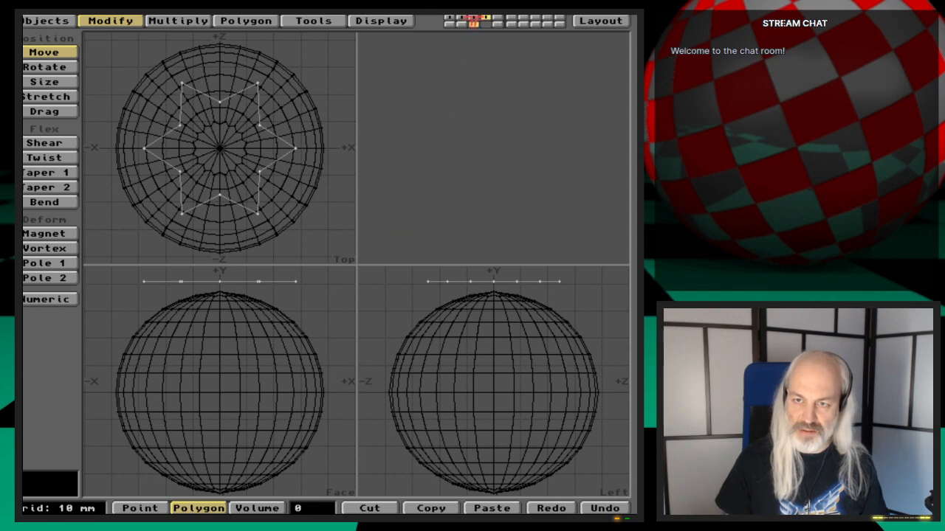
click(473, 21)
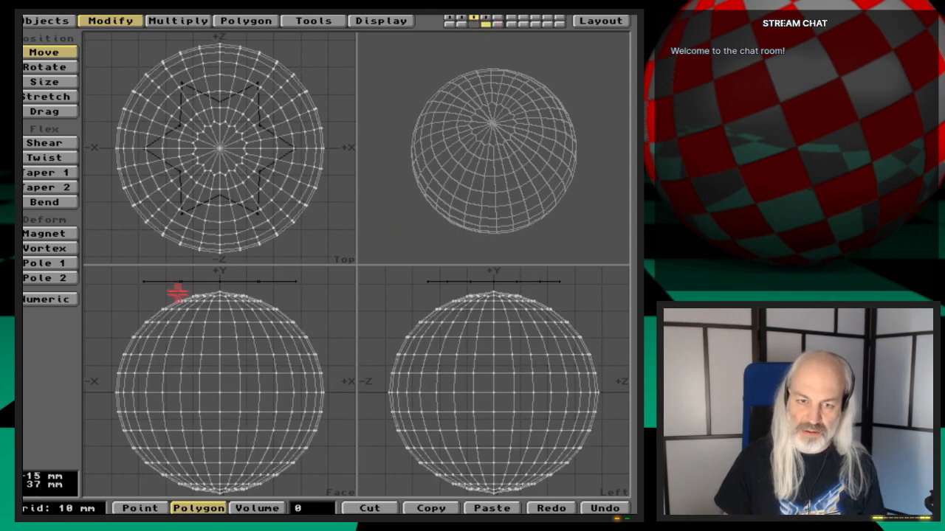
Select the ball's upper-half polygons, stencil the star into them along Y with surface Gear-upperLeg2-Gold2, and clear the selection
key(space)
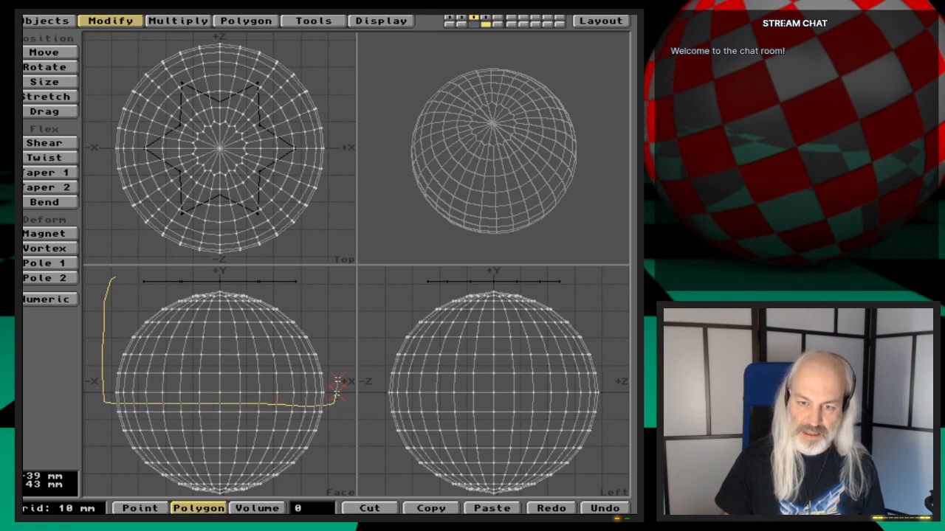
mouse_move(336, 383)
right_down()
mouse_move(321, 270)
mouse_move(99, 283)
right_up()
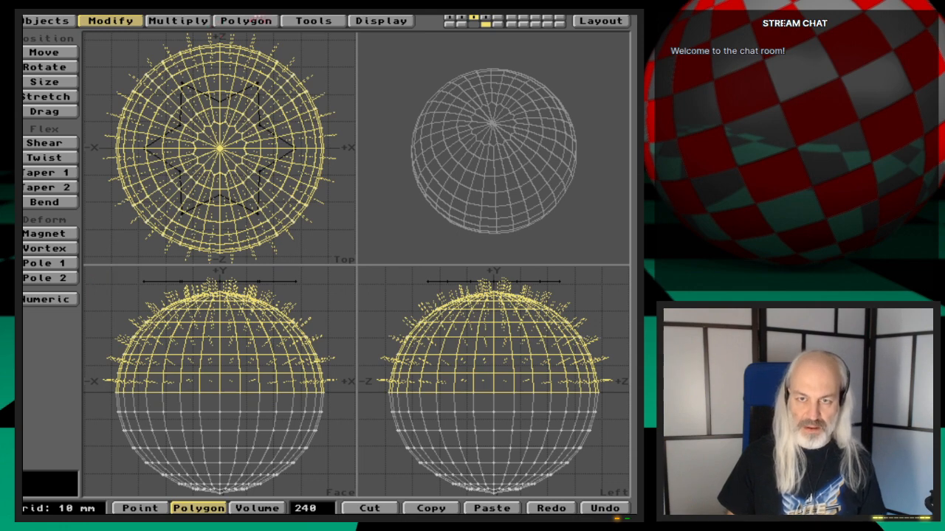
click(272, 20)
click(299, 20)
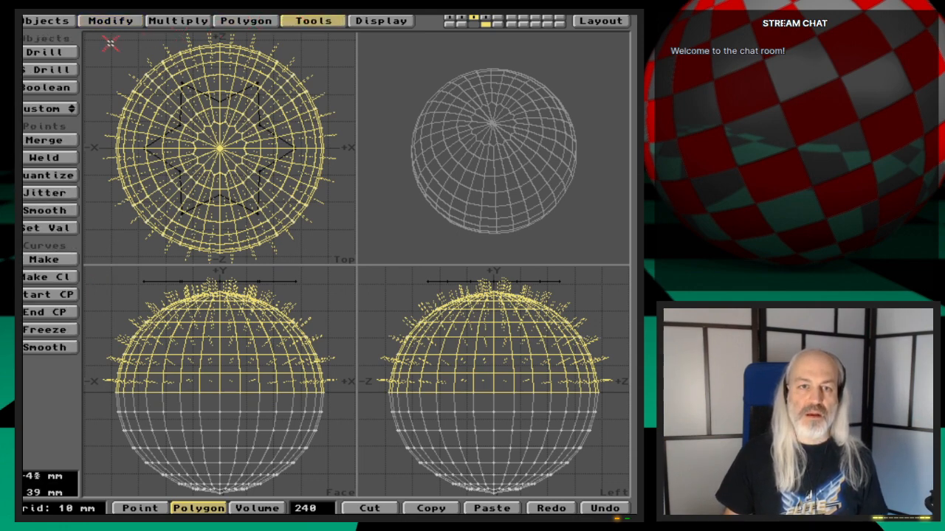
click(74, 53)
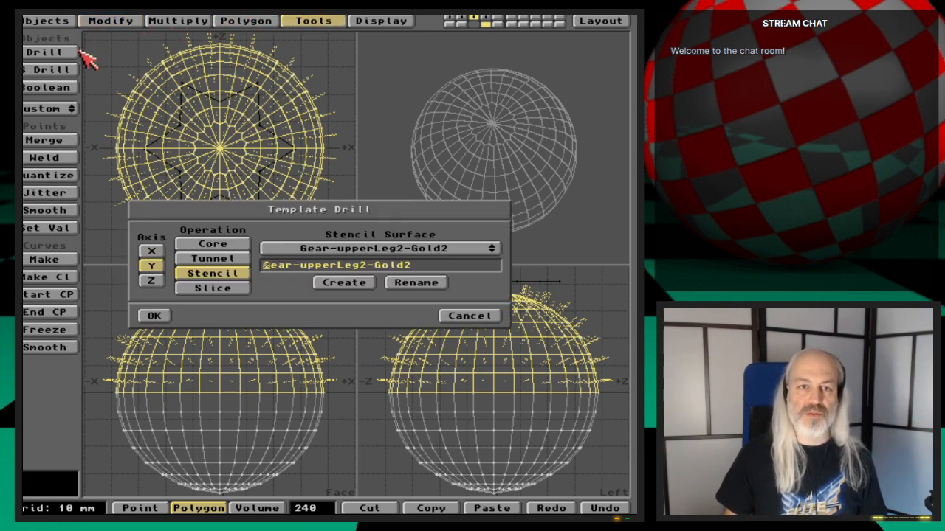
click(155, 316)
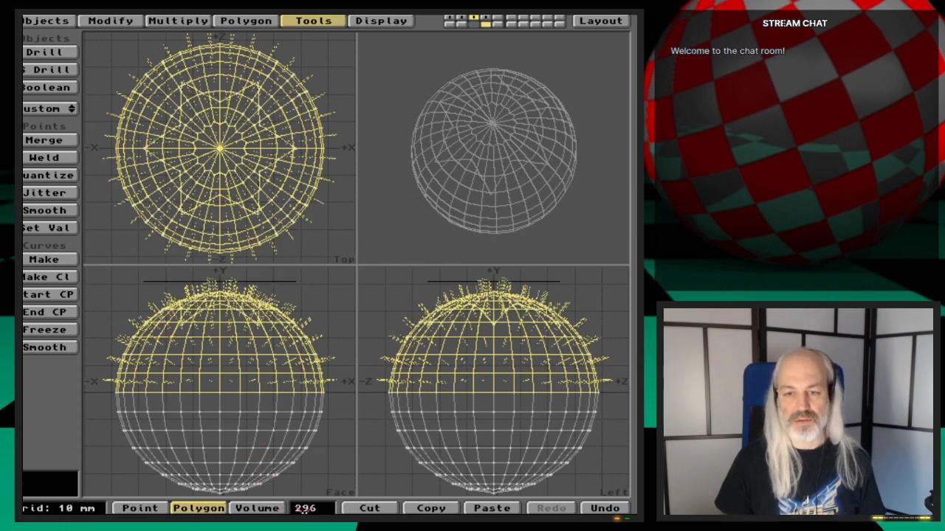
click(316, 508)
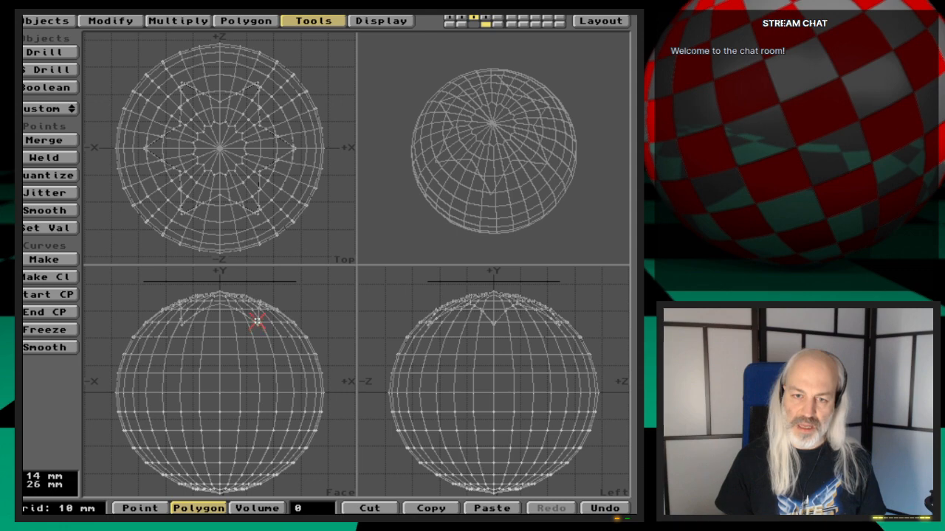
Select the stencilled star polygons by their surface, Smooth Shift them by an offset of -10 mm, and clear the selection
key(w)
click(210, 317)
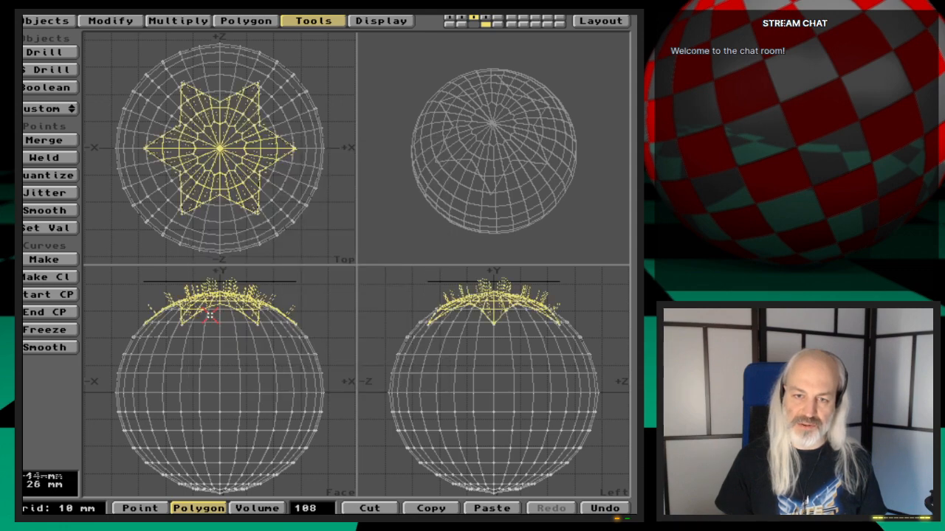
key(f)
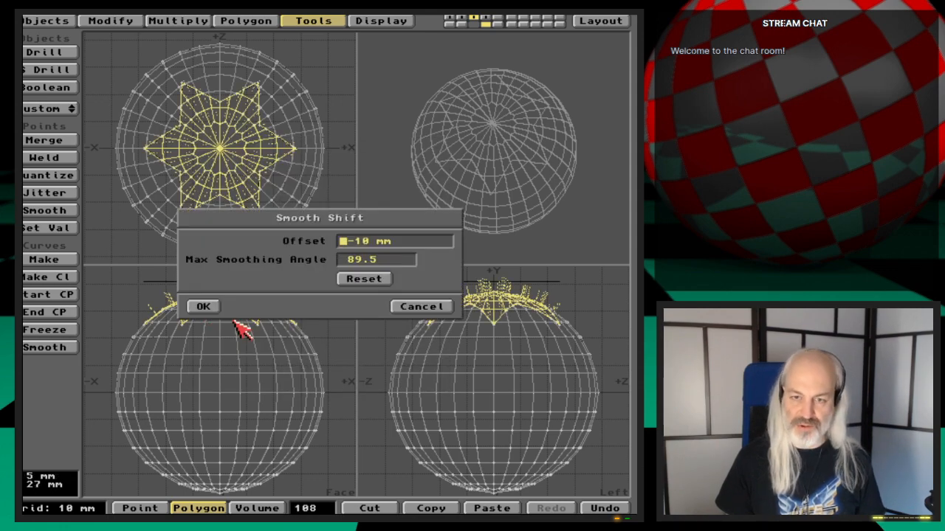
click(203, 307)
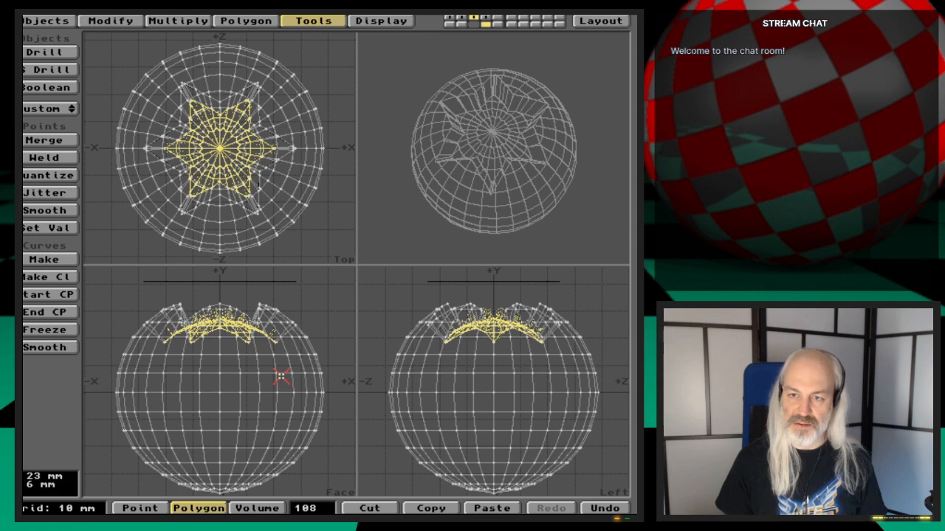
click(320, 509)
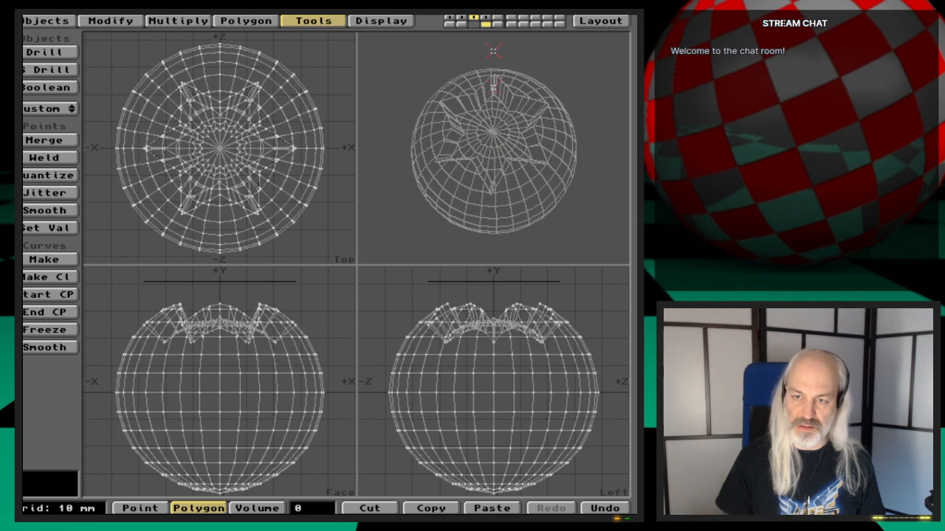
Try merging the ball's points with the absolute distance of 850 µm, and undo the merge
key(m)
key(Return)
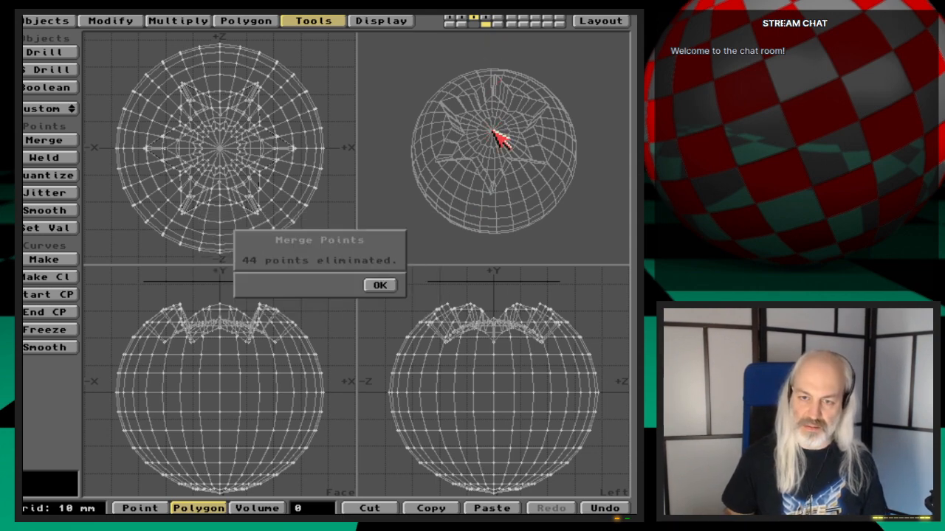
key(Return)
key(u)
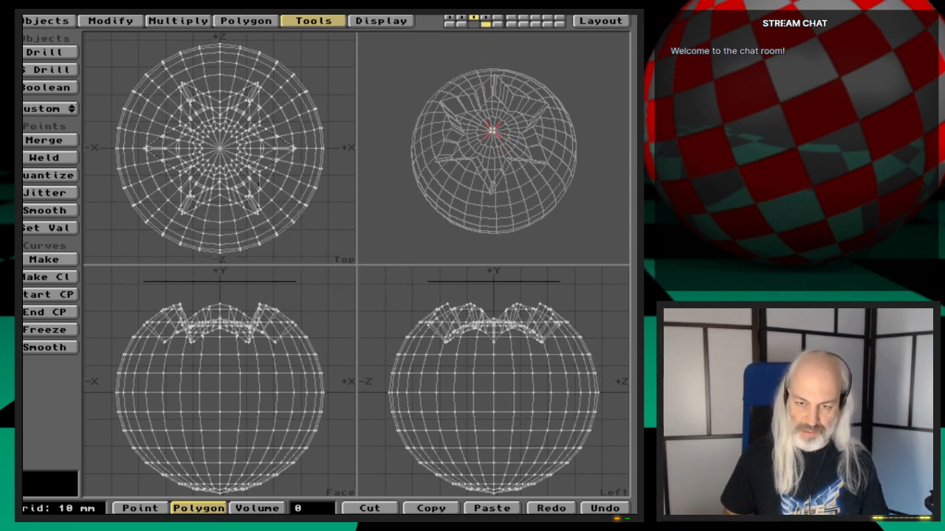
key(u)
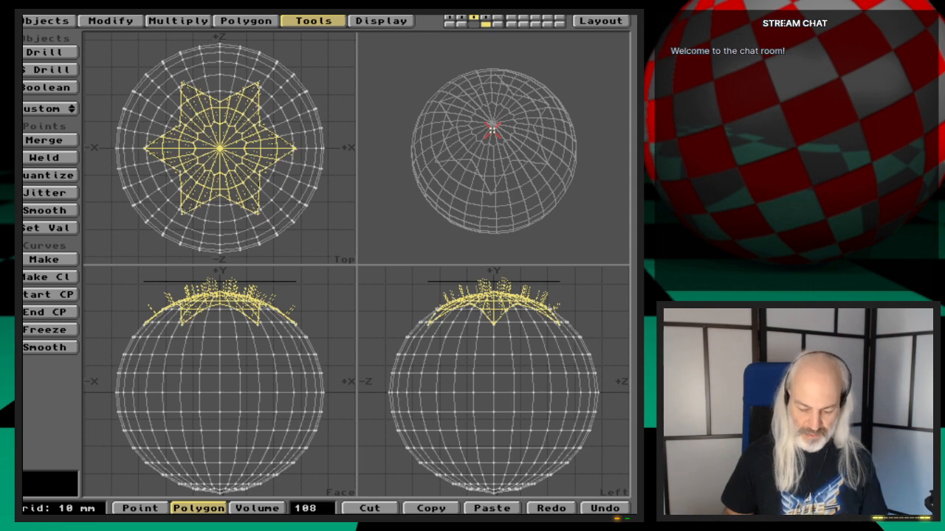
key(u)
Merge the ball's points using the Automatic option
key(m)
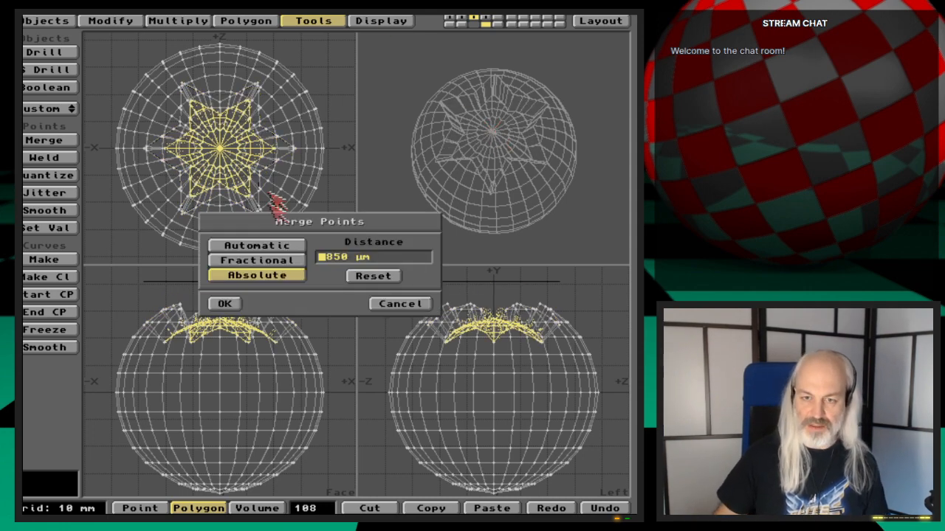
click(276, 251)
click(235, 302)
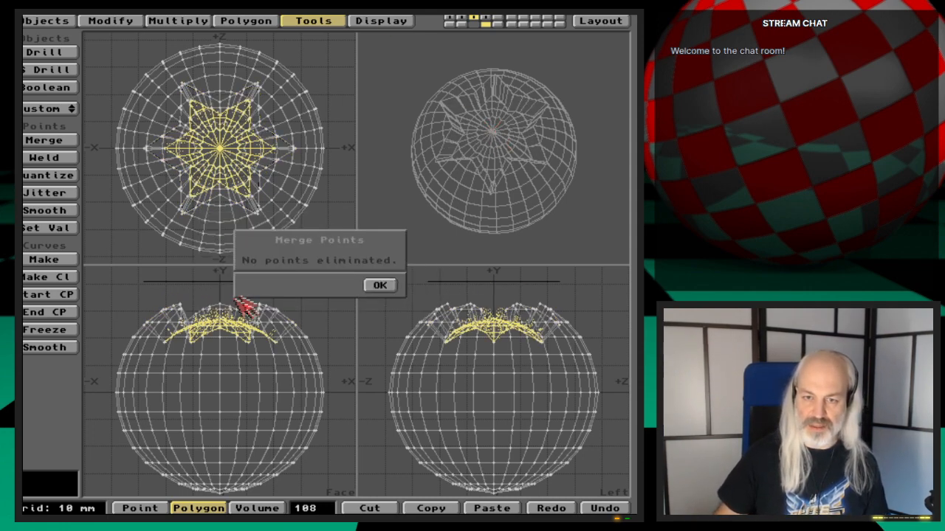
click(371, 287)
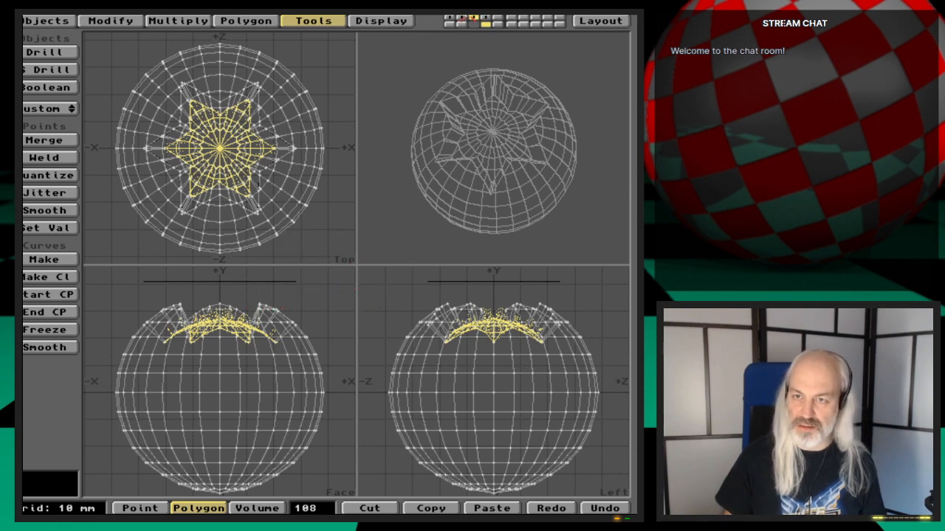
Put the ball's layer in the foreground over the collar's background layer, and move the ball down to the collar's height
click(462, 18)
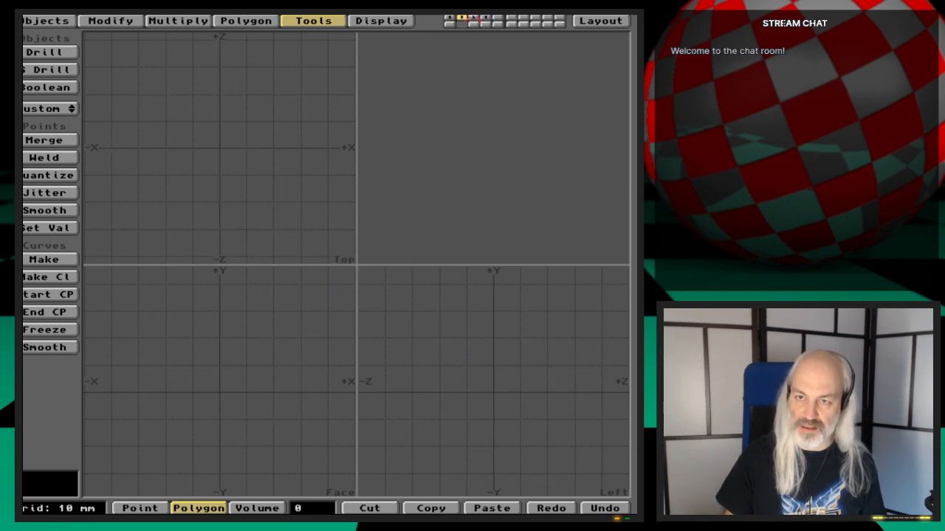
key(a)
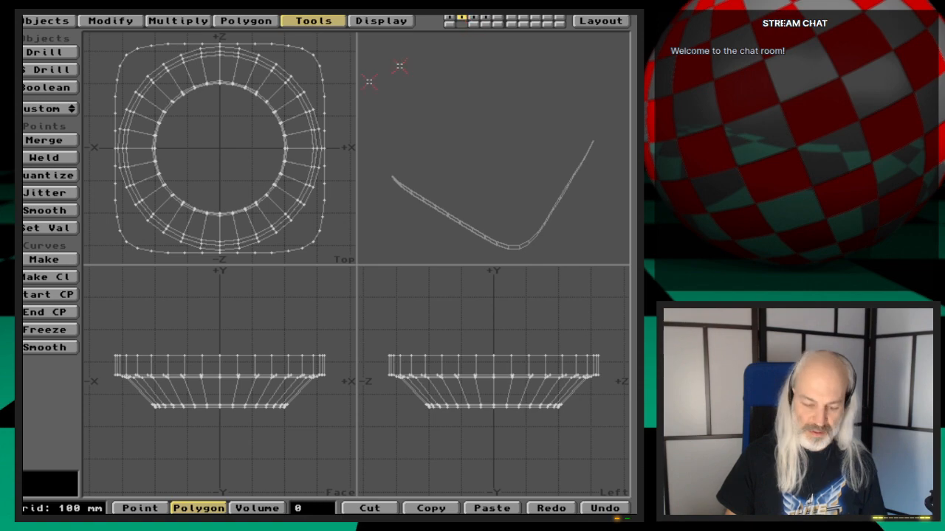
key(comma)
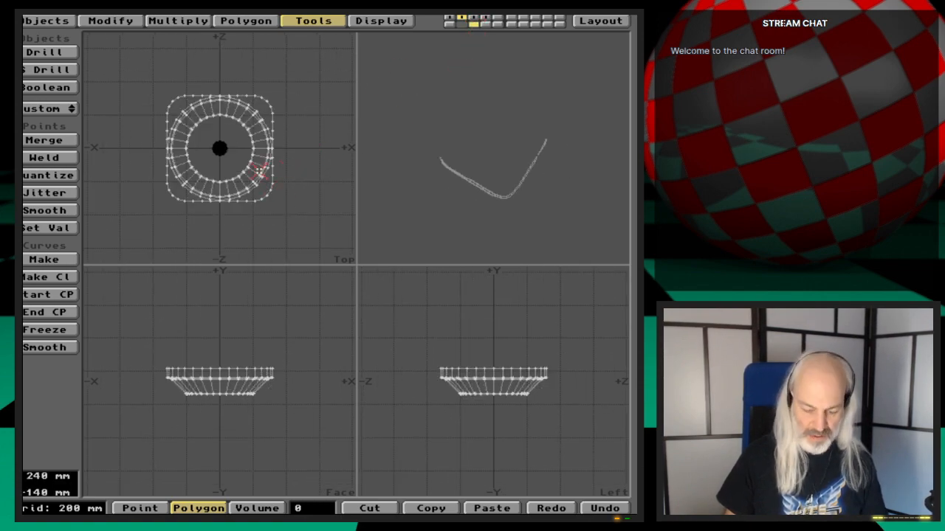
key(apostrophe)
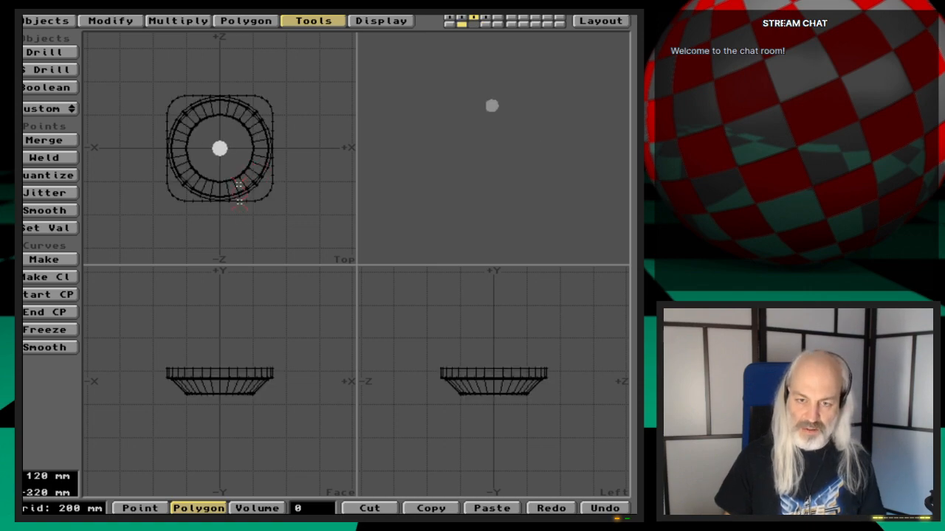
key(comma)
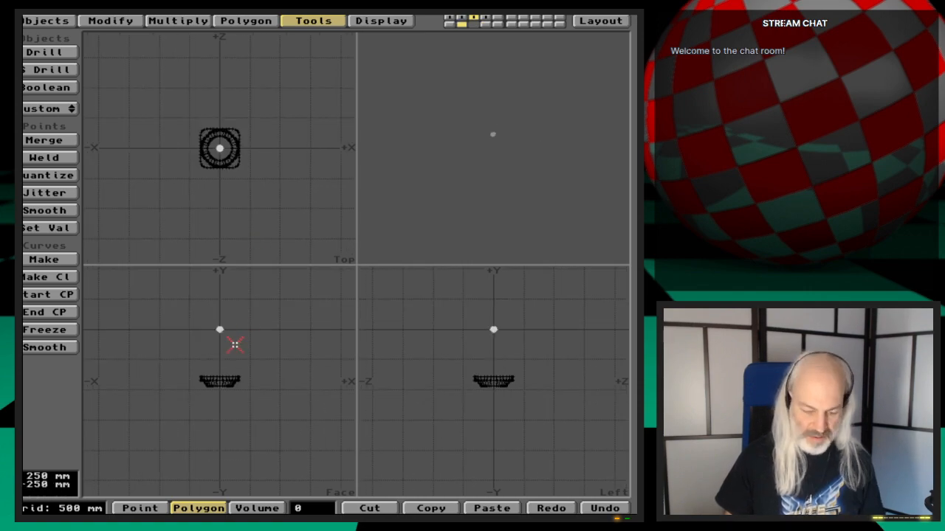
key(t)
drag(237, 337, 234, 380)
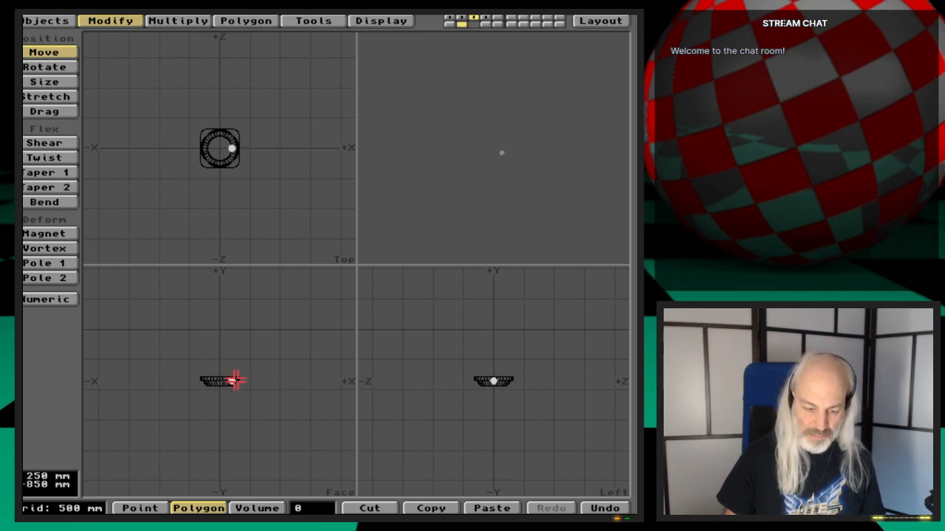
Move the ball out to the collar's +X/-Z corner in the top view
key(g)
key(period)
key(period)
key(period)
key(period)
key(period)
key(period)
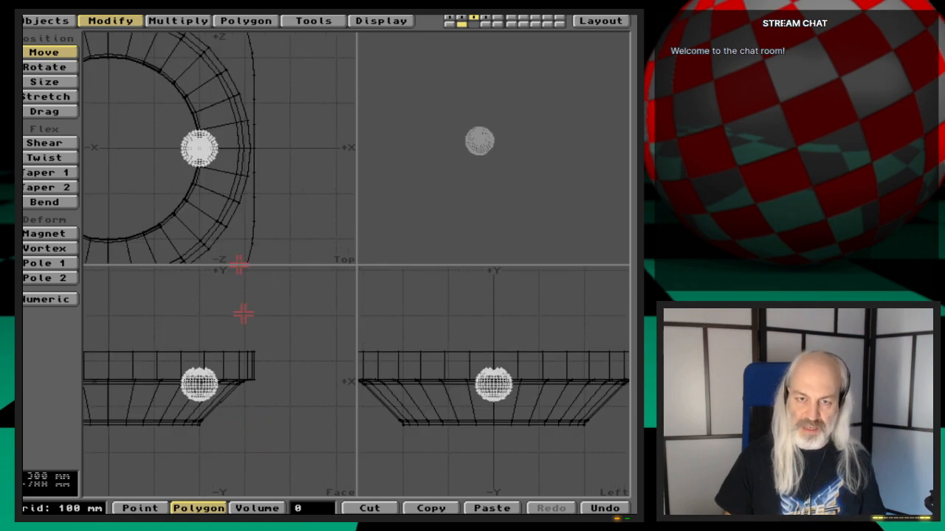
alt+drag(214, 182, 269, 80)
drag(259, 118, 276, 220)
drag(271, 150, 276, 161)
key(g)
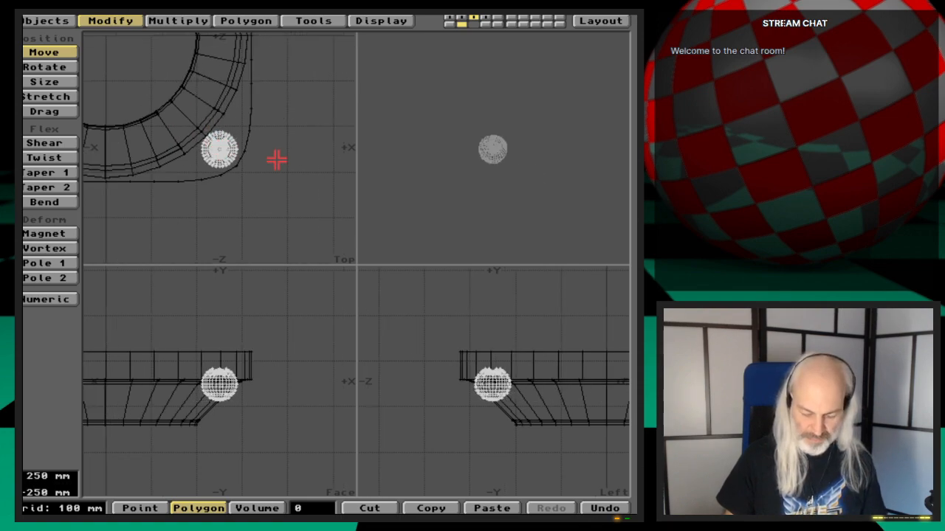
Nudge the ball slightly along Z to centre it at about 250 mm in X and -250 mm in Z
key(period)
key(period)
key(period)
key(period)
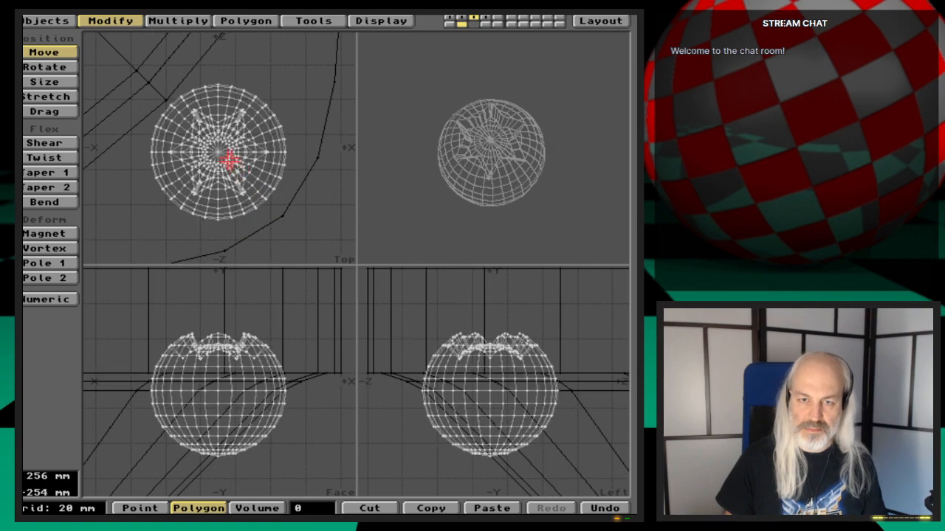
drag(219, 152, 220, 156)
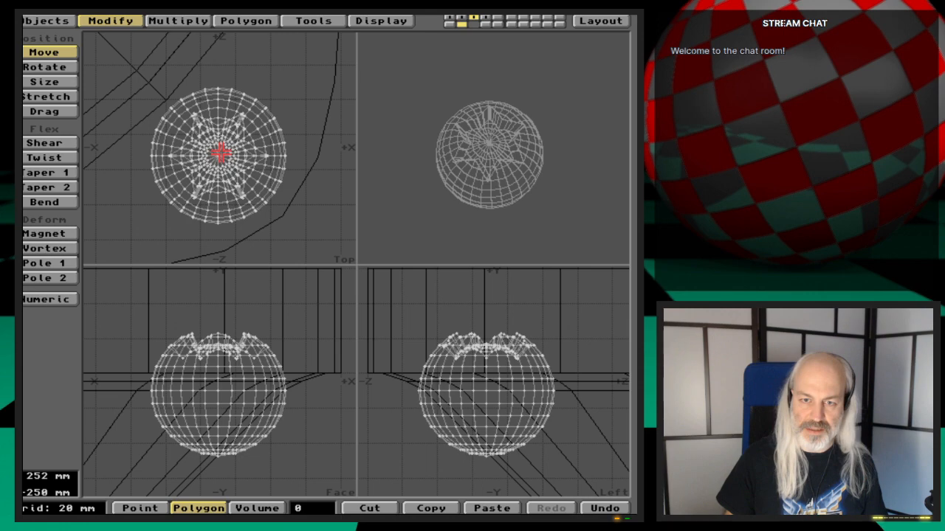
Rotate the ball 180° about its centre in the front view, switch to volume selection, and fit the ball and collar in view
key(space)
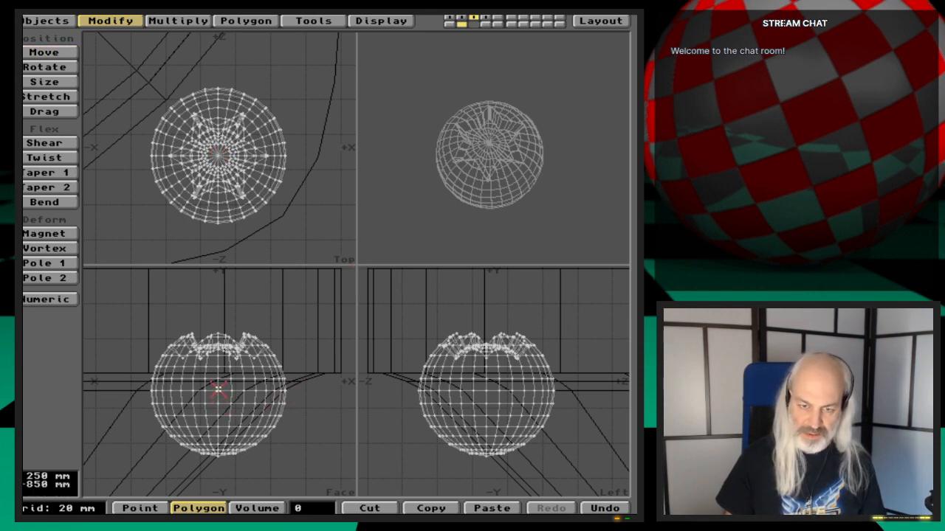
key(r)
key(r)
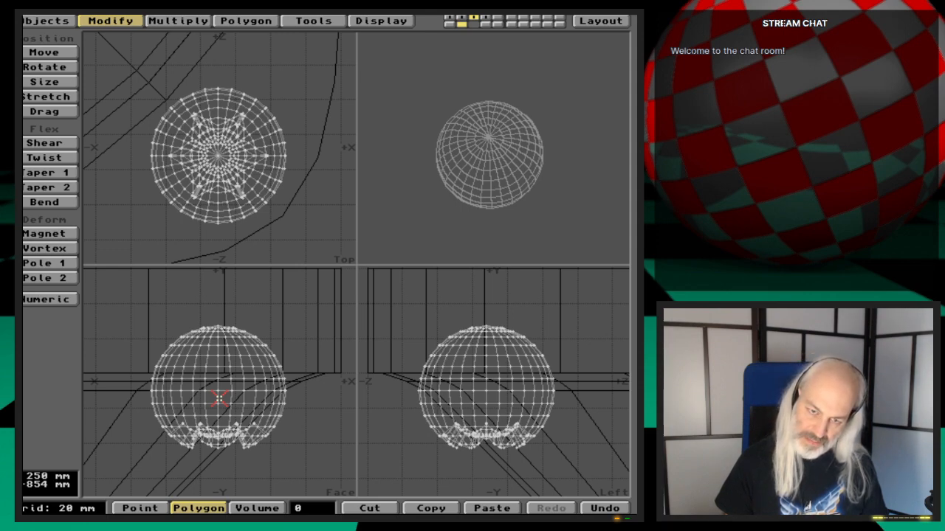
key(space)
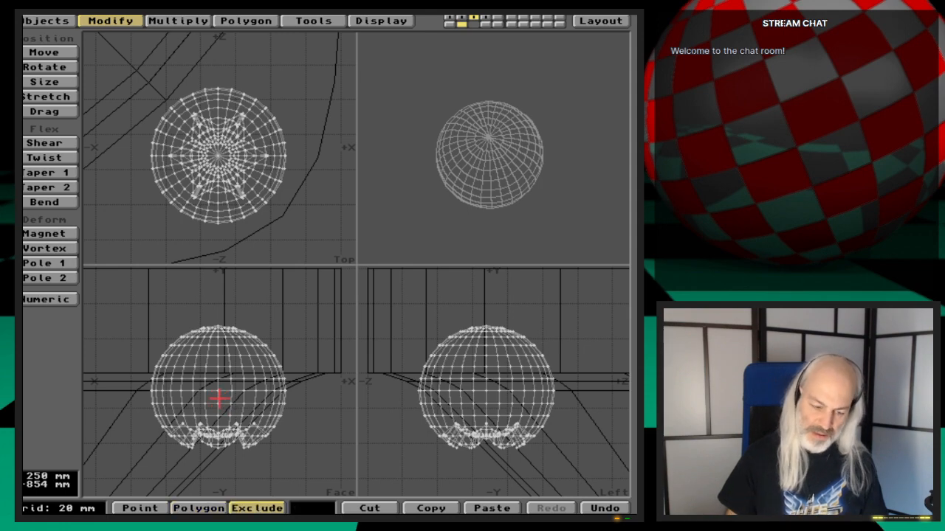
key(a)
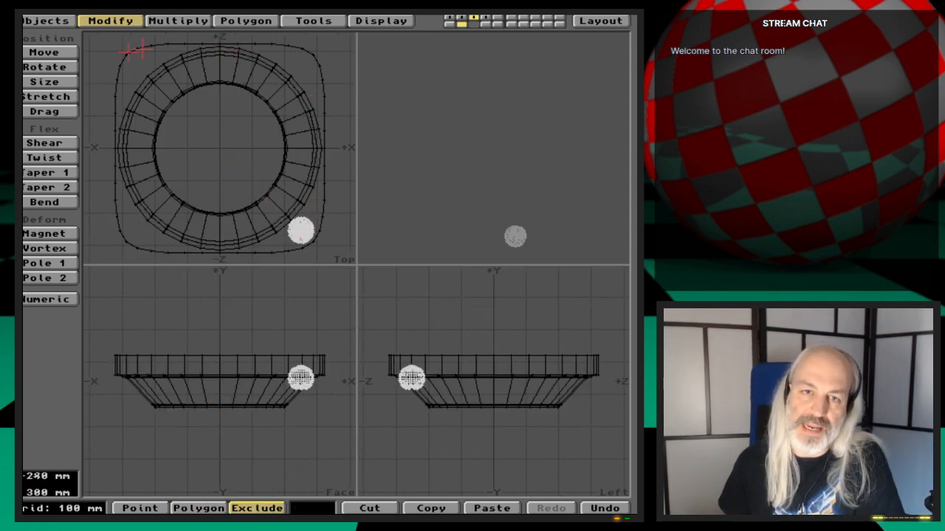
Radially array the ball around the Y axis centred at 0 m so each collar corner has one, and merge the points
click(178, 20)
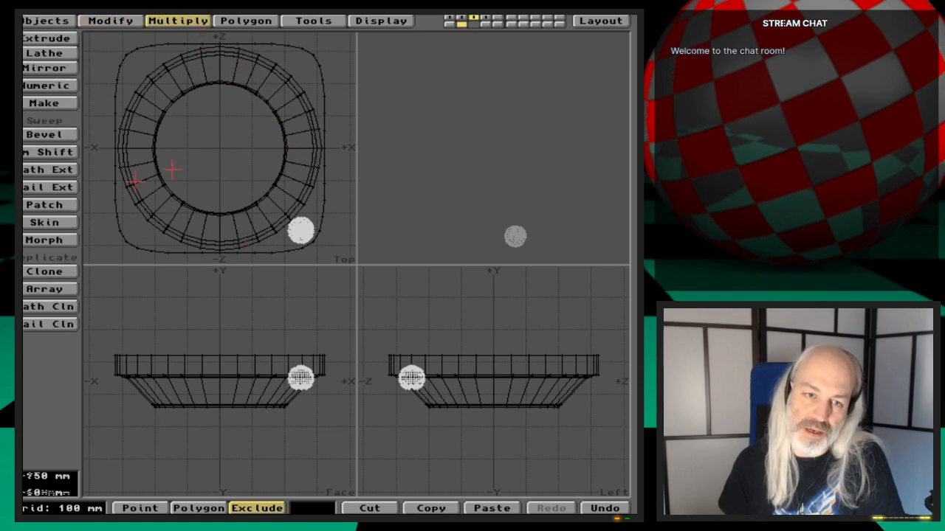
click(44, 289)
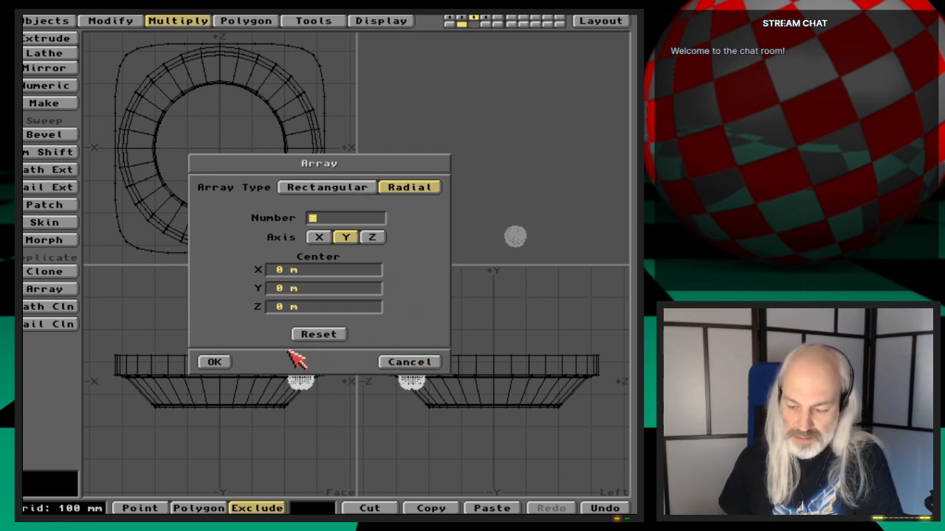
click(225, 362)
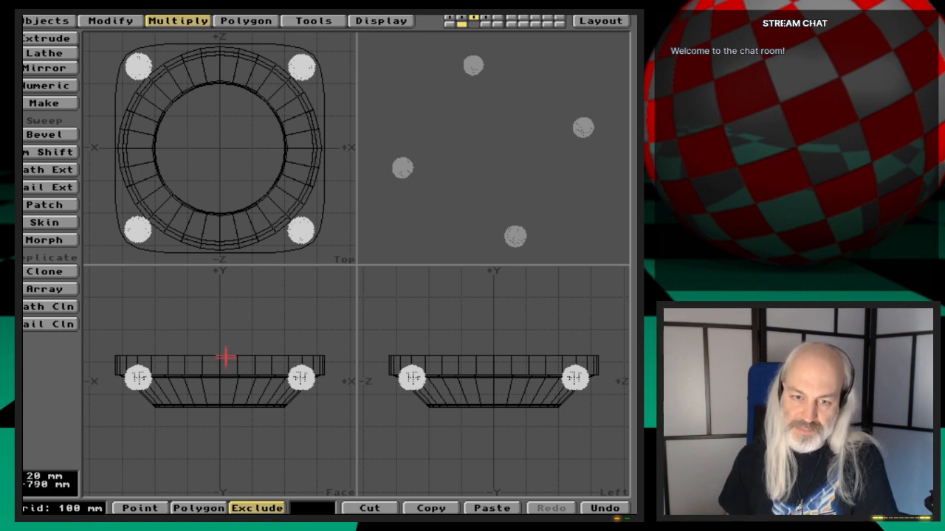
key(m)
key(Return)
key(Return)
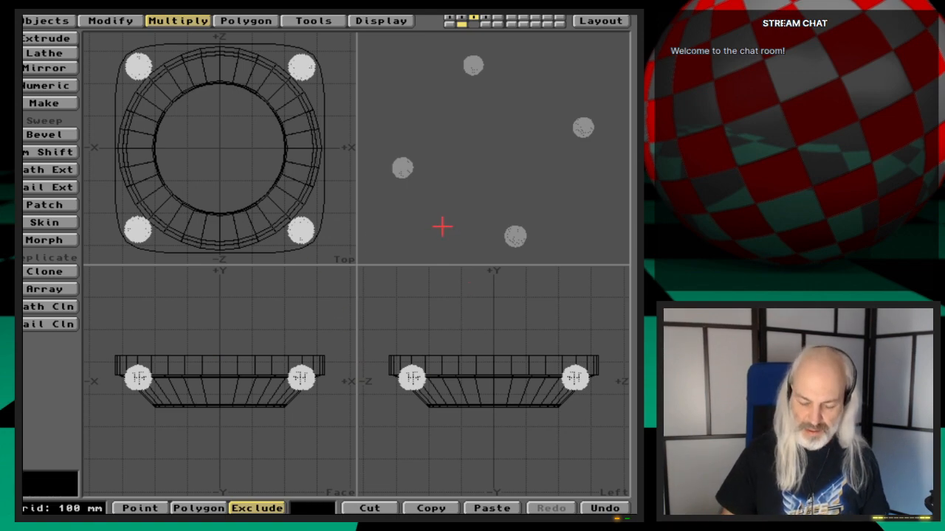
Put the collar's layer in the foreground with the four balls' layer as background
key(apostrophe)
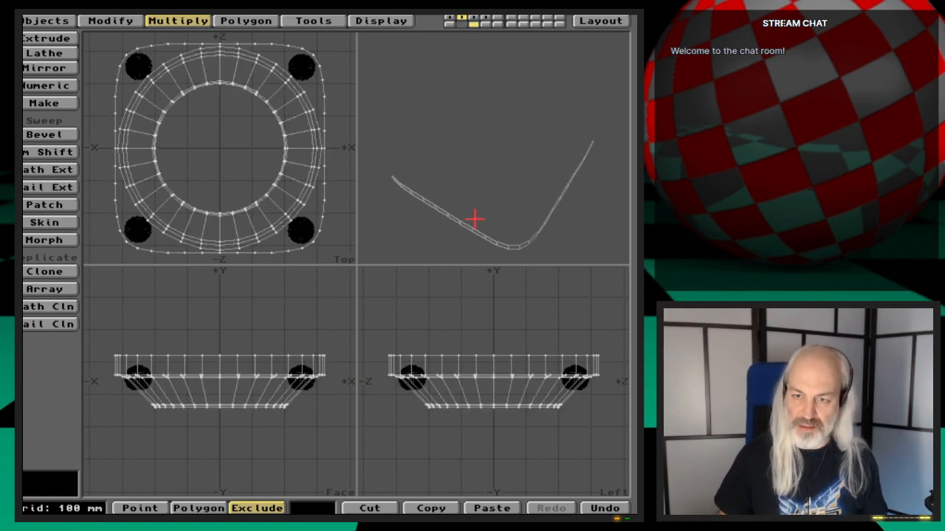
drag(474, 218, 500, 158)
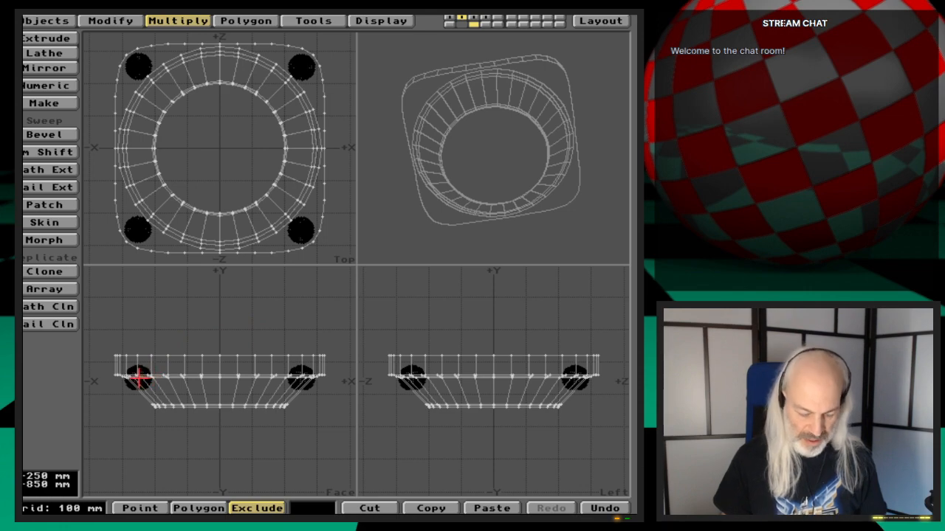
key(g)
key(period)
key(period)
key(period)
key(period)
key(period)
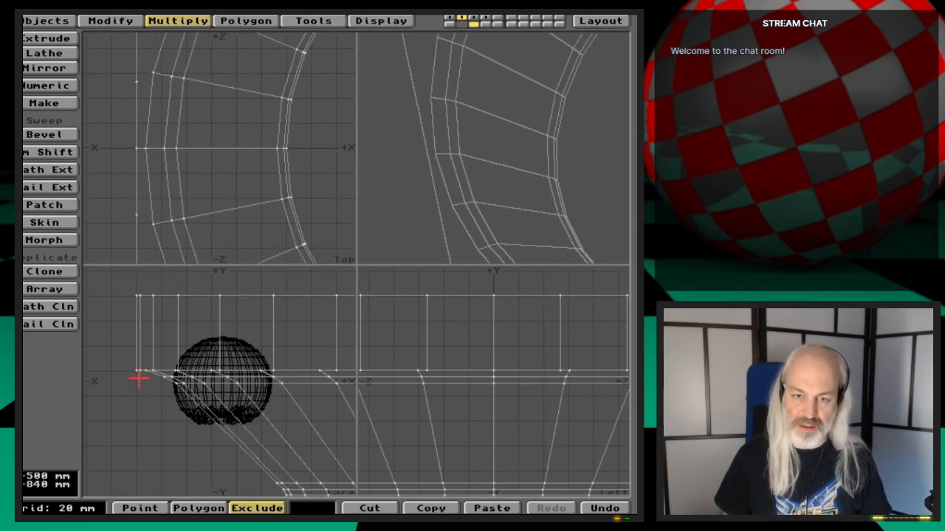
Join the four background balls to the collar with a Boolean Union
key(comma)
key(comma)
key(comma)
key(comma)
key(comma)
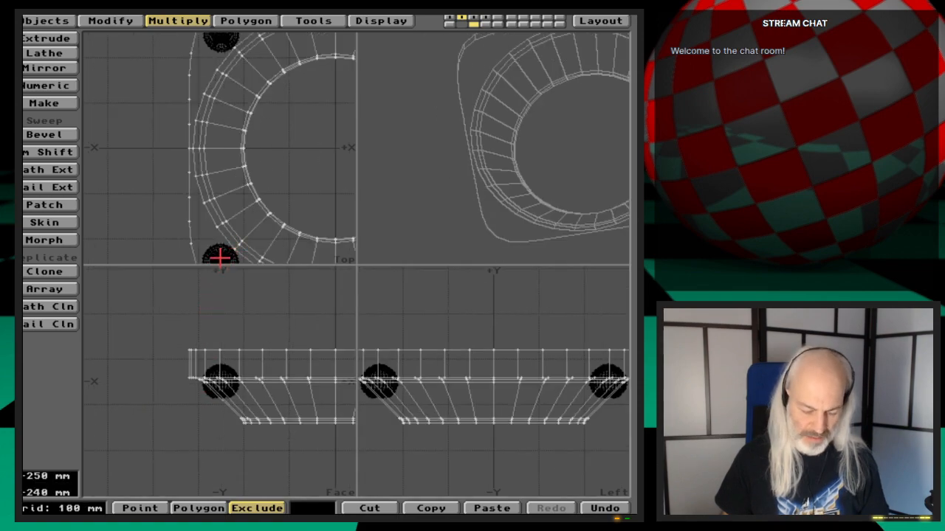
key(g)
key(period)
key(period)
key(period)
key(period)
key(period)
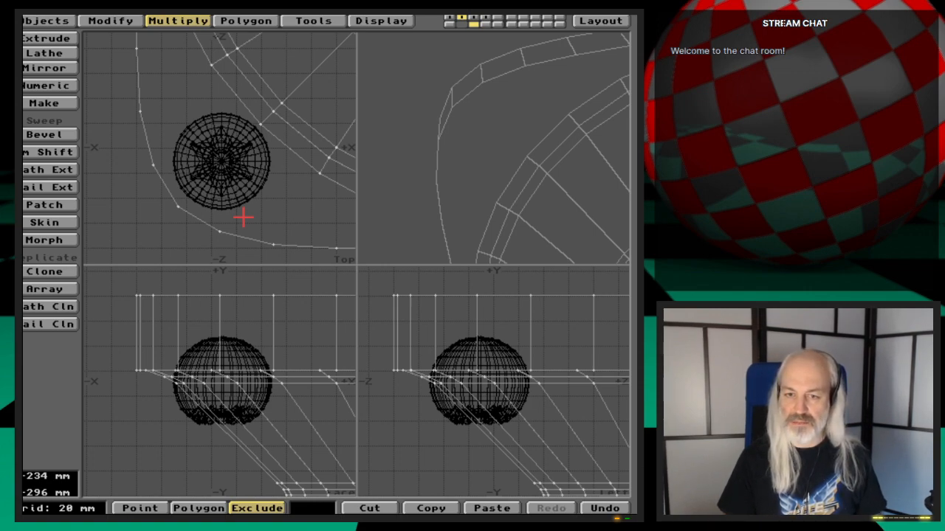
key(shift+b)
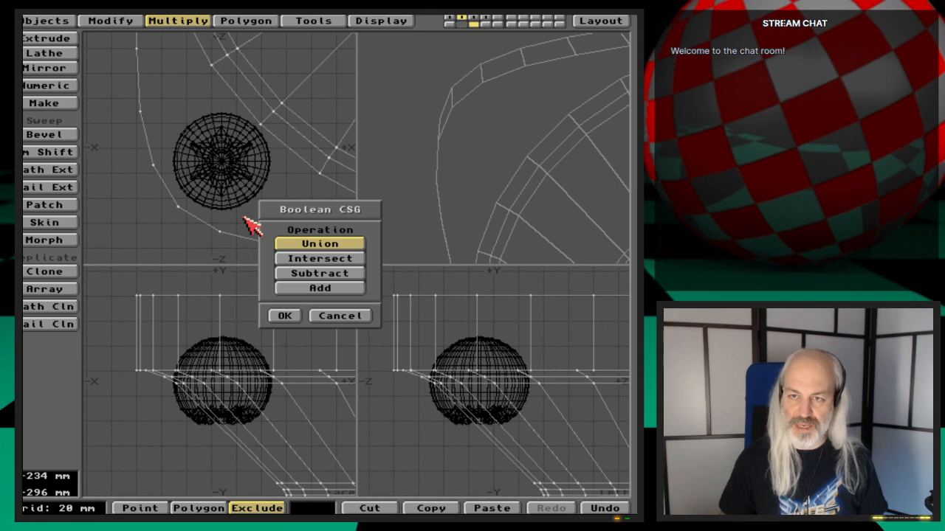
key(Return)
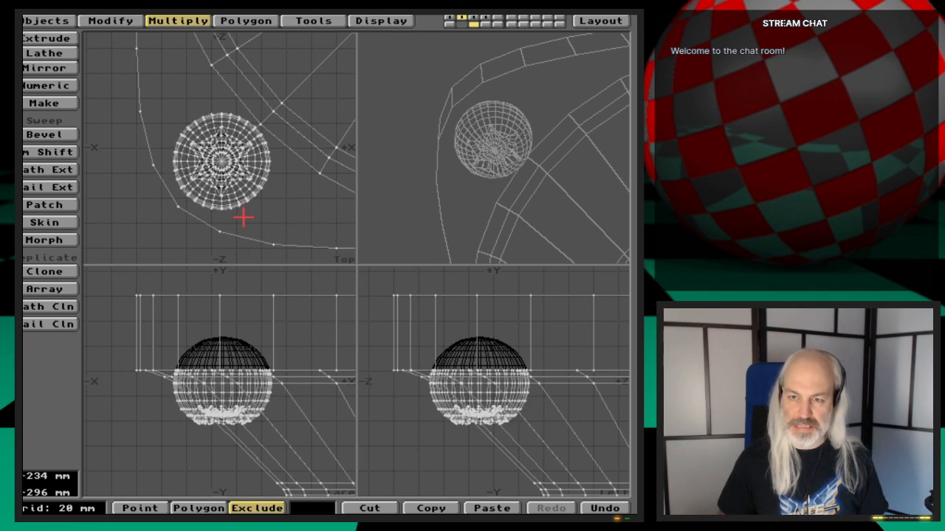
Merge the duplicate points of the combined collar and bolts
key(comma)
key(comma)
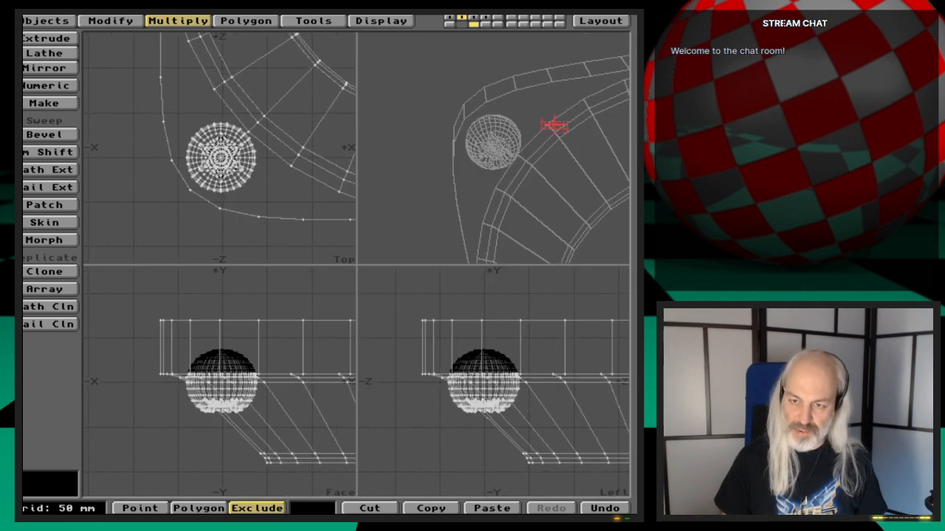
mouse_move(555, 157)
mouse_down()
mouse_move(593, 209)
mouse_move(567, 155)
mouse_up()
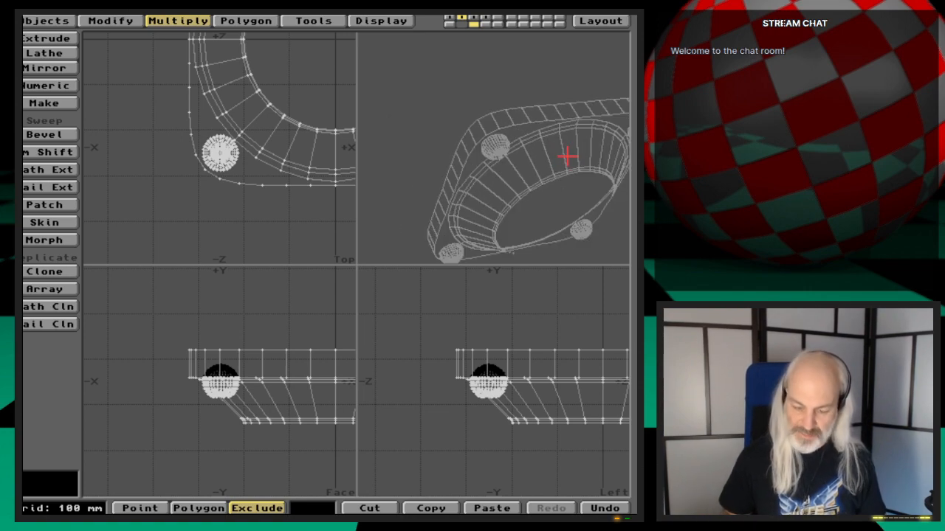
key(m)
key(Return)
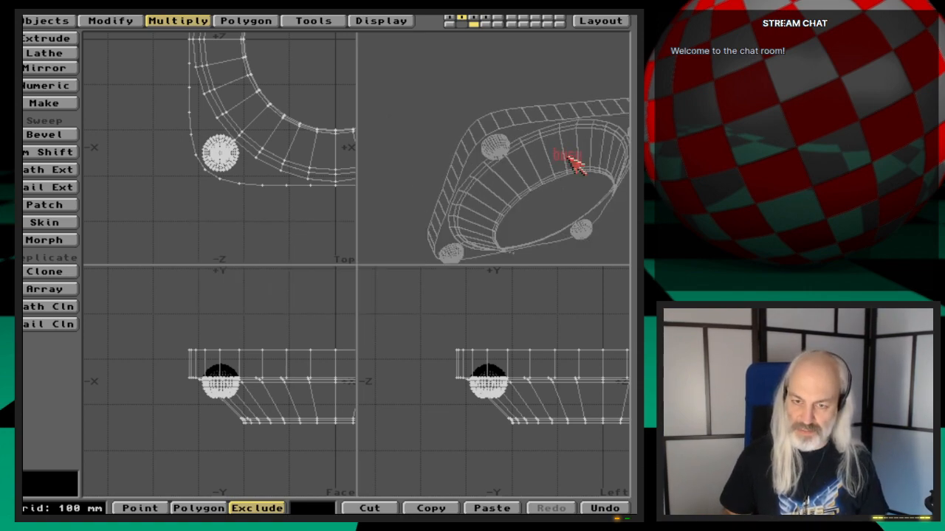
key(Return)
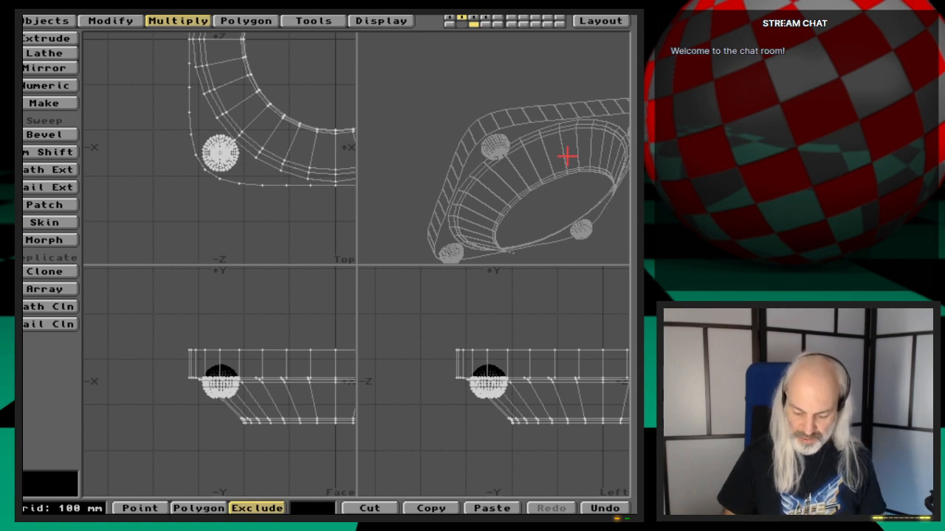
Unhide the rest of the upper leg, fit the whole model in view, and switch to point selection
key(backslash)
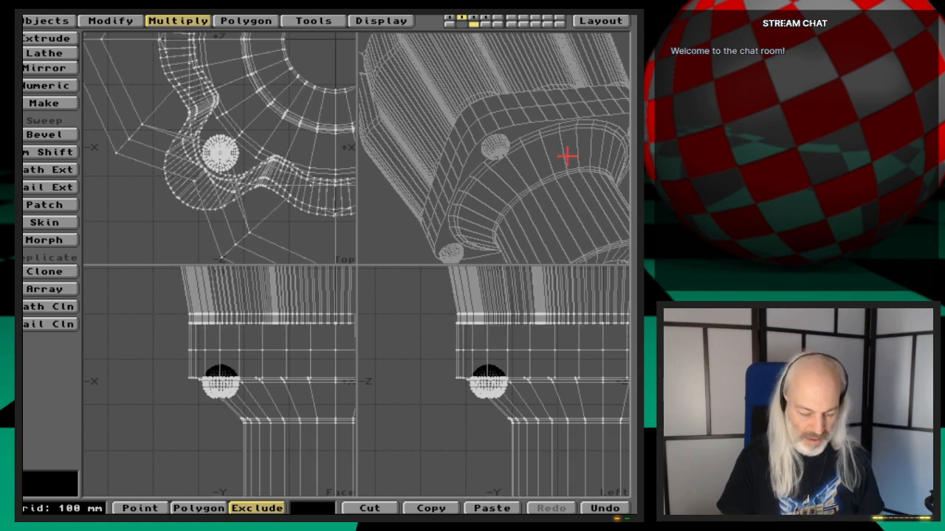
key(a)
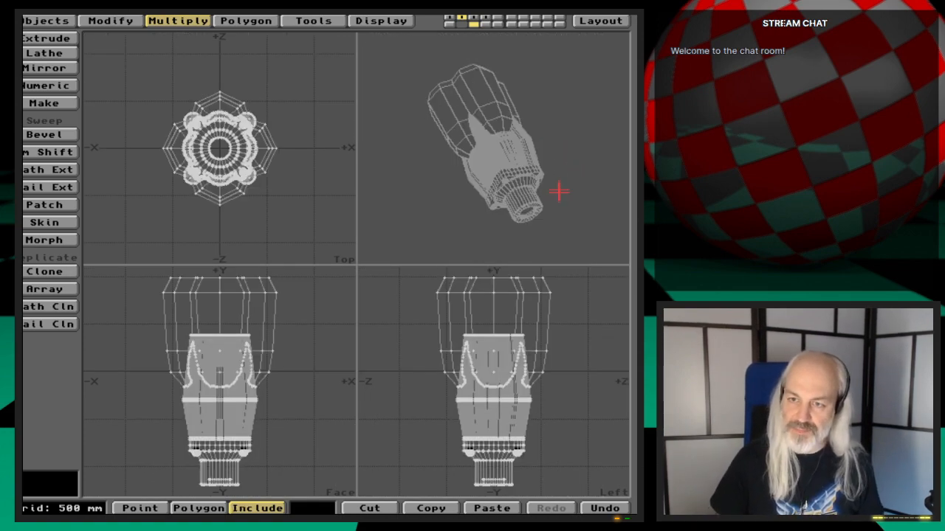
click(300, 447)
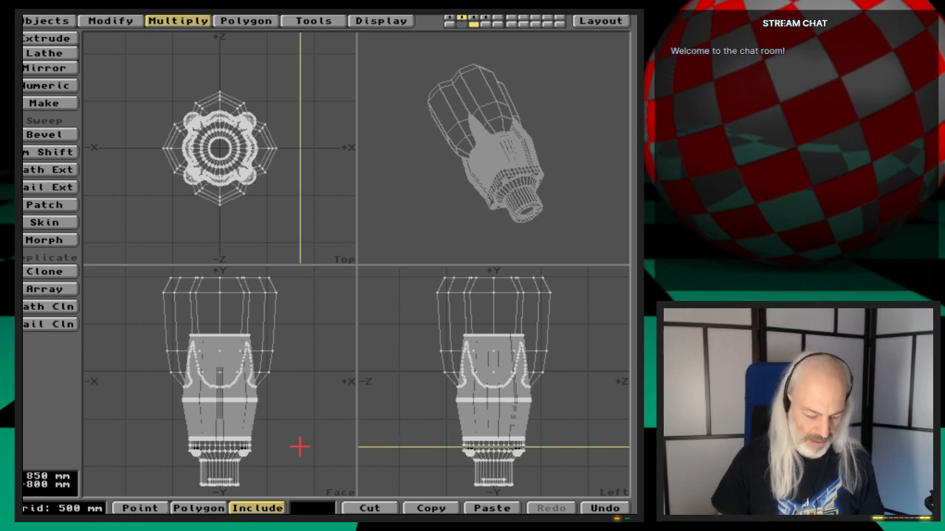
key(space)
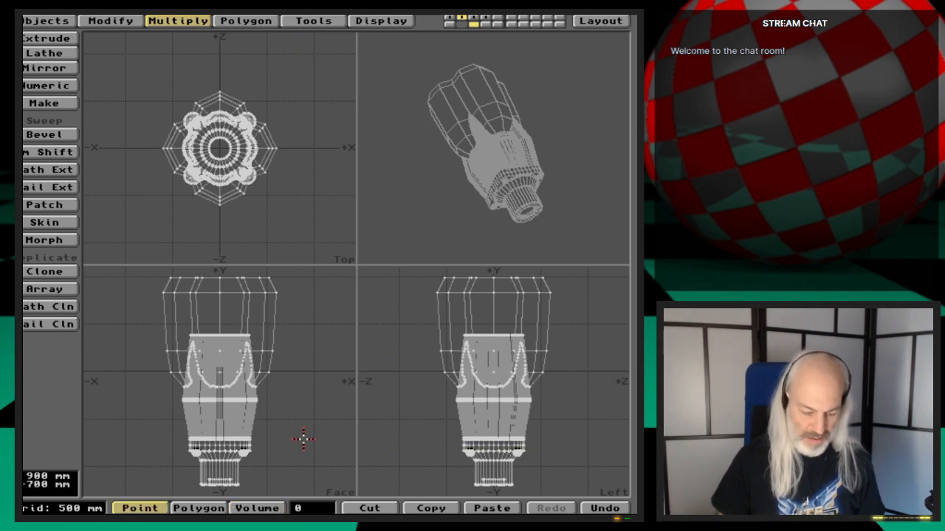
Save the object as Gear_upperLeg2_st5 in 3D:webcast/Ep.34/Objects
key(s)
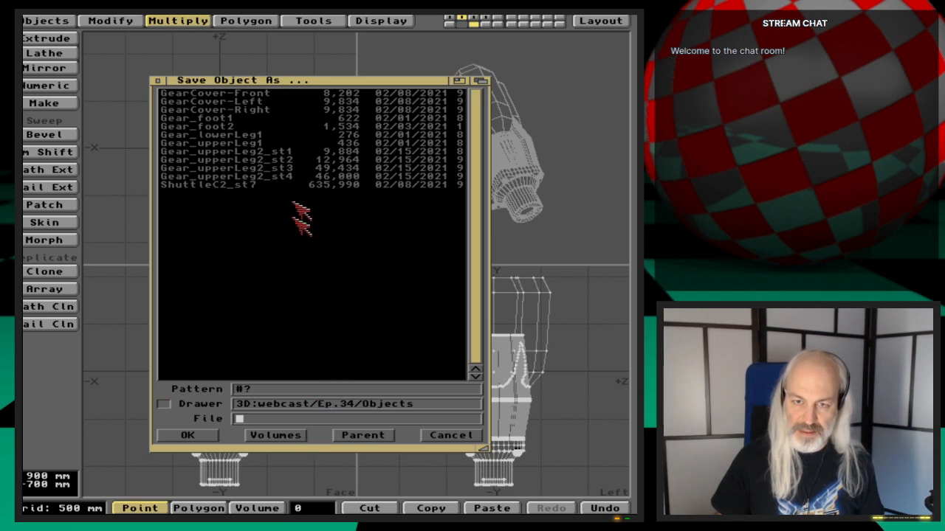
click(301, 177)
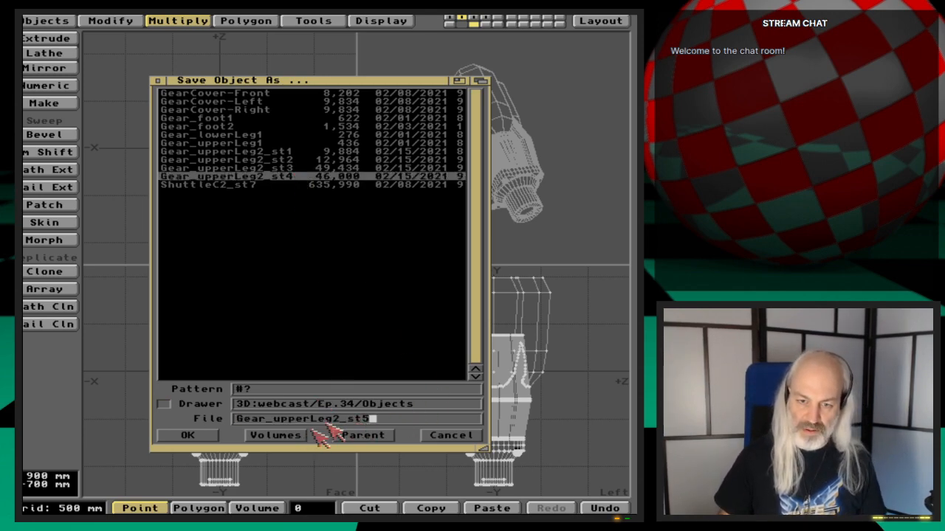
click(213, 435)
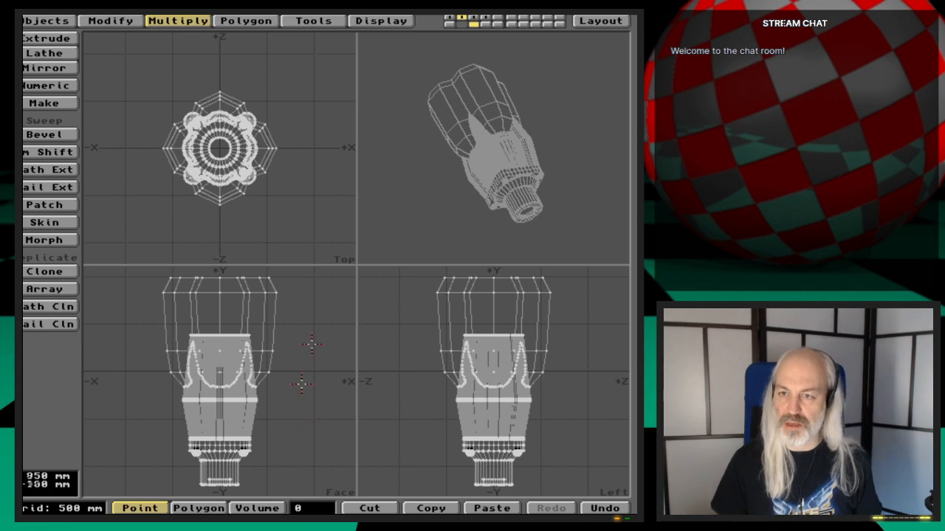
Switch to LightWave Layout and load the Gear_upperLeg2_st5 object from Ep.34/Objects into the scene
click(607, 20)
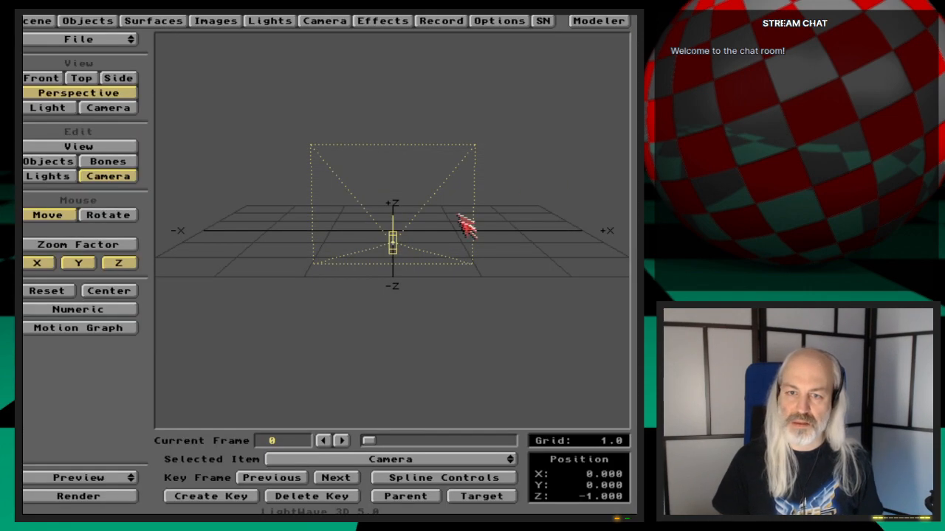
click(113, 20)
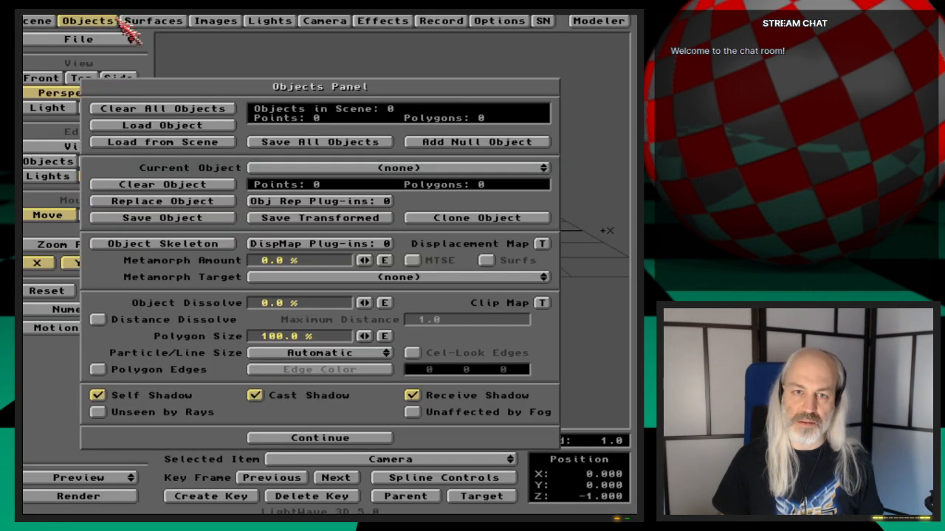
click(203, 124)
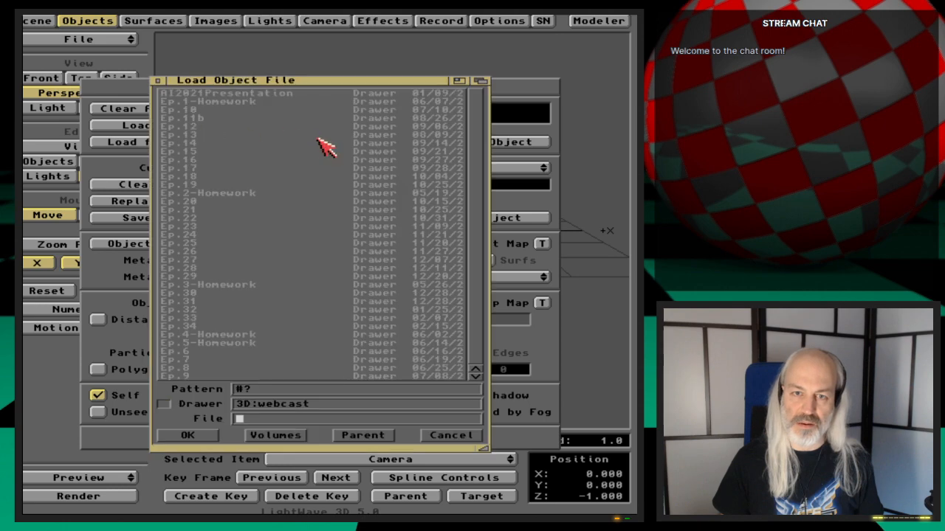
click(207, 327)
click(208, 102)
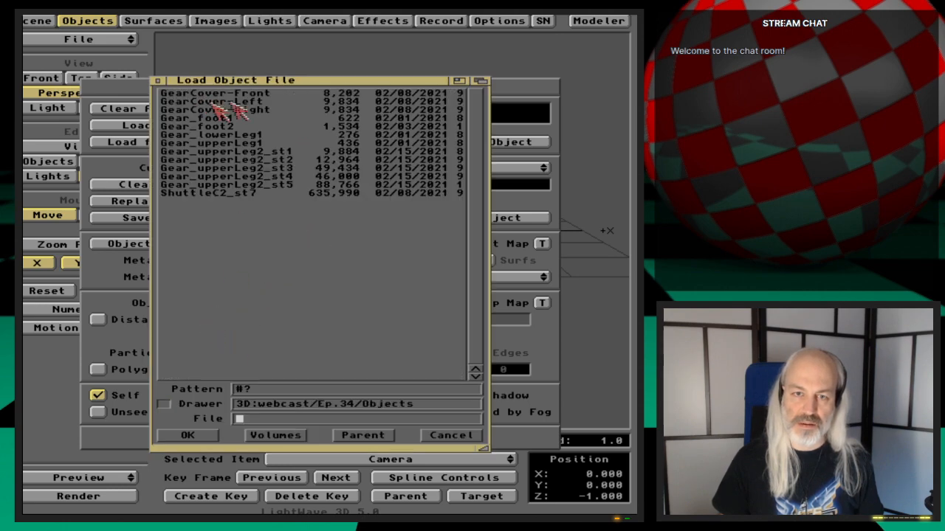
double_click(294, 184)
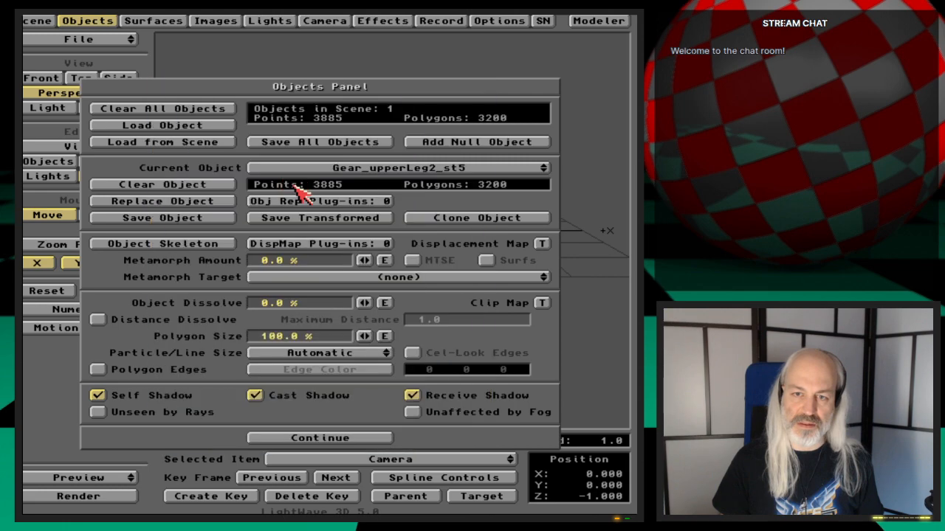
click(87, 22)
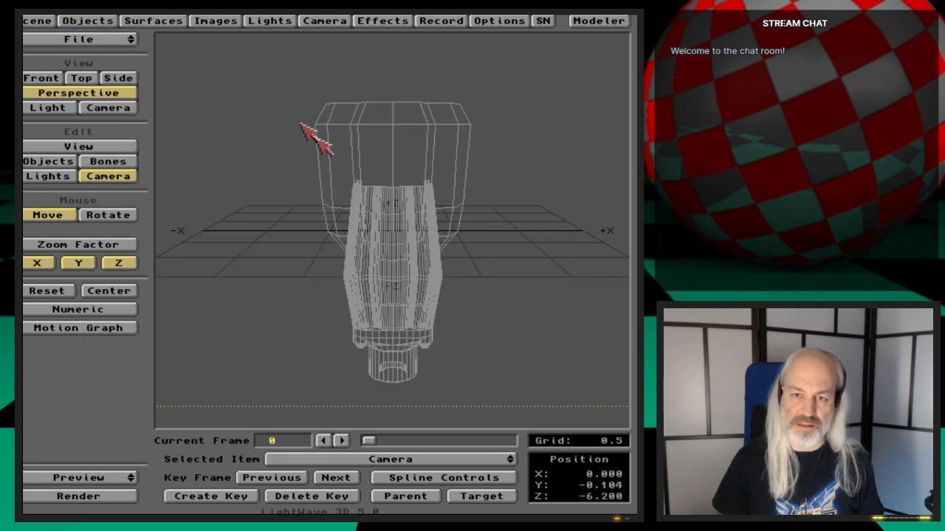
Aim the camera up at the leg from about X 0.100, Y -2.199, Z -2.759, key it at frame 0, and start a frame render
click(134, 108)
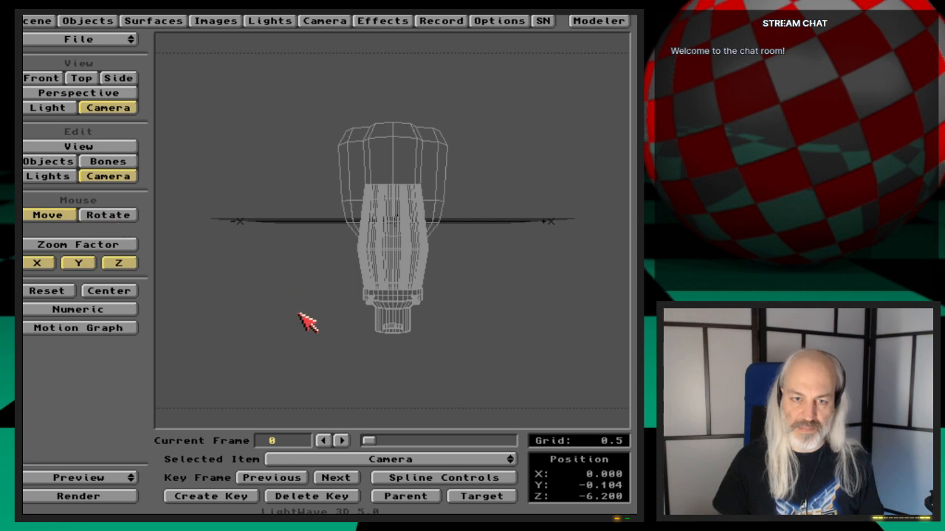
drag(312, 325, 313, 144)
key(y)
key(t)
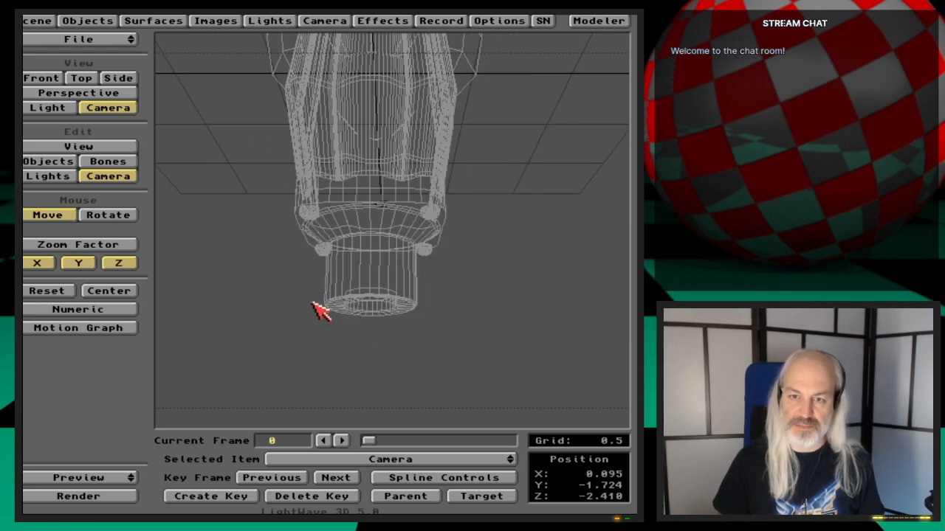
drag(315, 306, 343, 318)
key(y)
key(t)
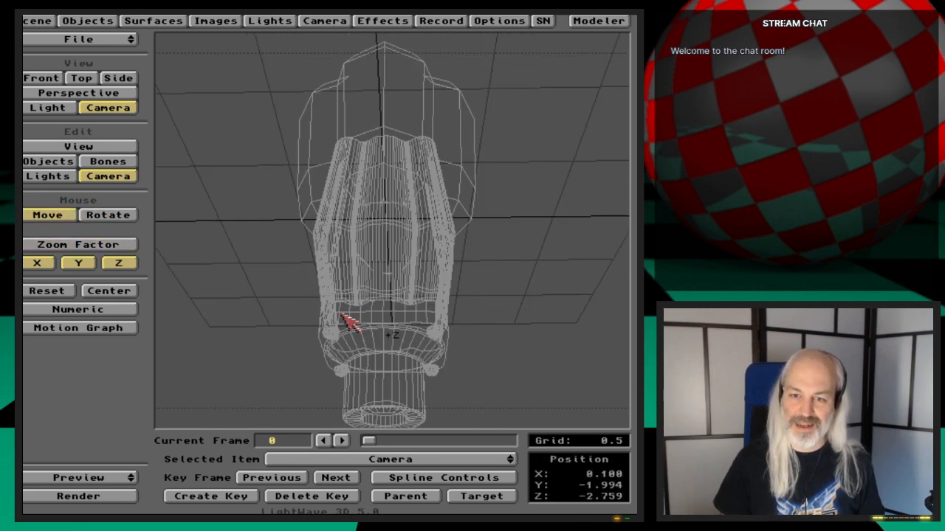
key(Return)
key(Return)
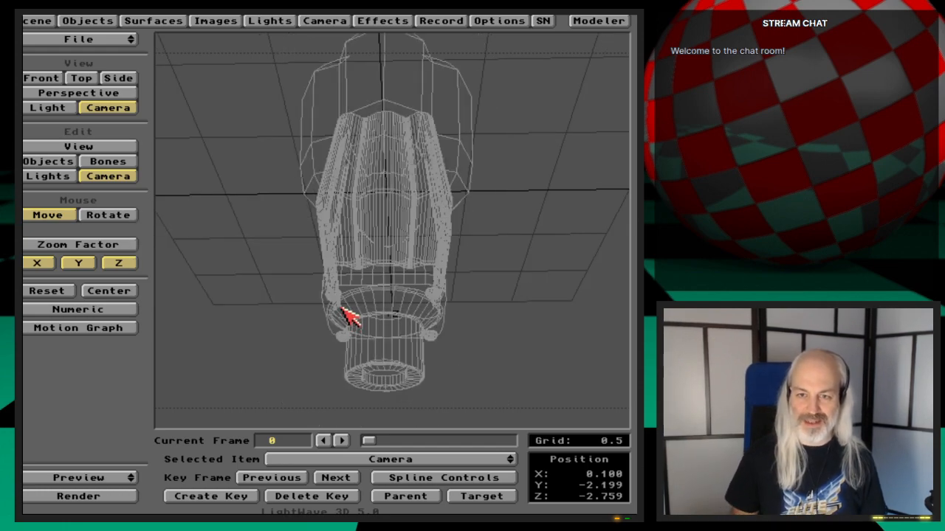
key(F9)
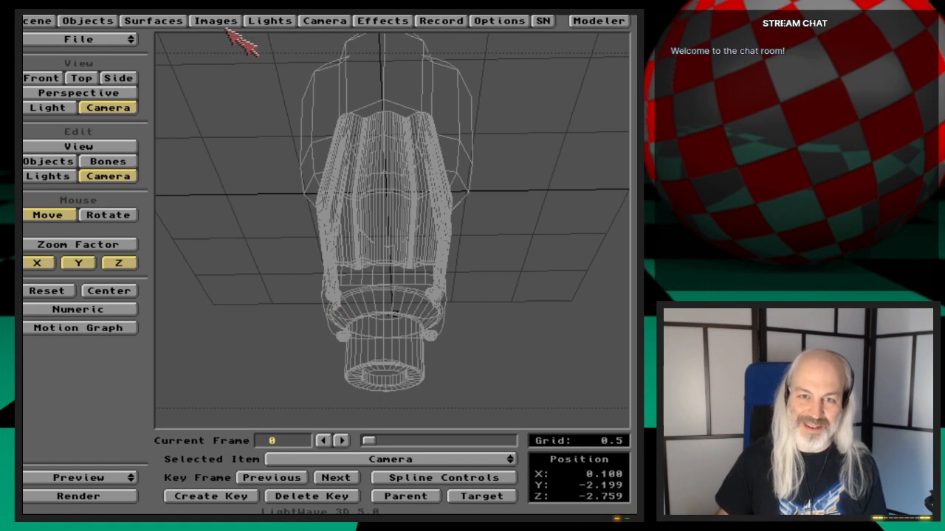
Turn off smoothing on the Gear-upperLeg2-Red surface and set its color to 255, 0, 0
click(177, 24)
drag(445, 127, 498, 111)
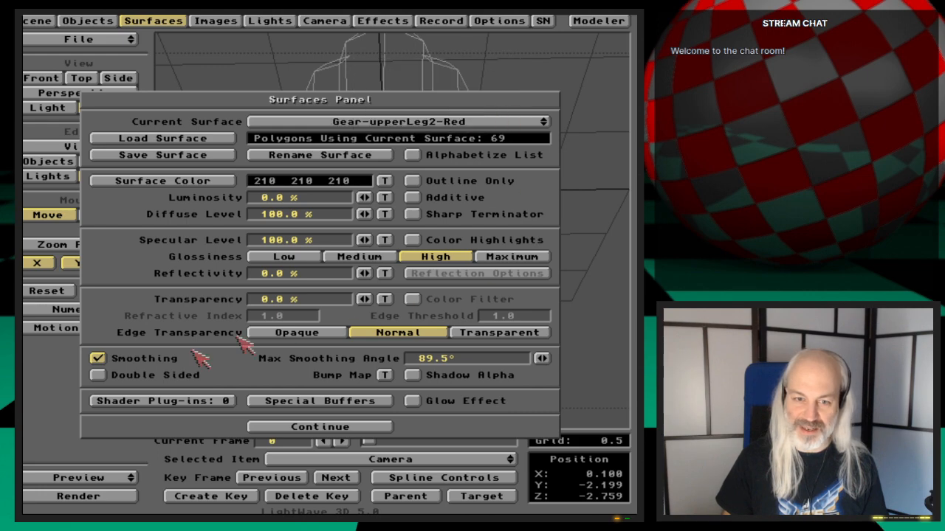
click(157, 362)
click(225, 181)
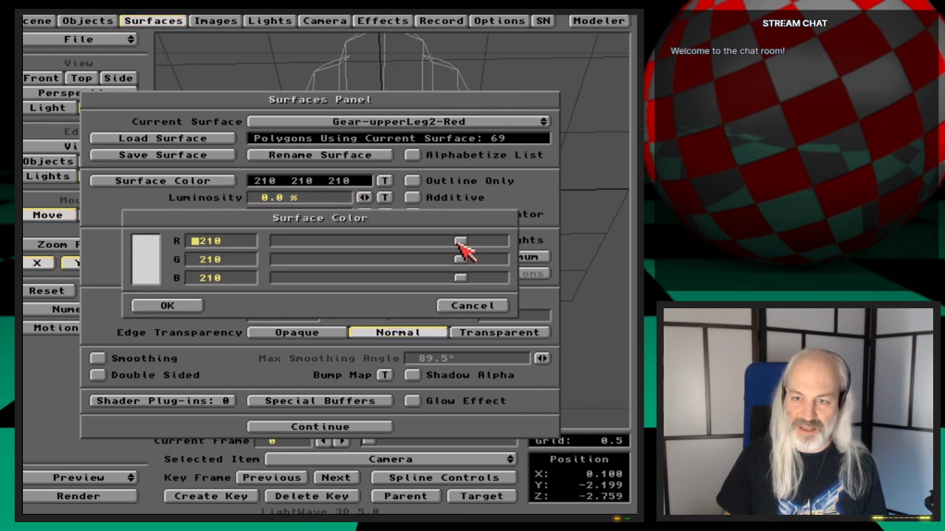
drag(456, 242, 580, 248)
drag(460, 278, 148, 297)
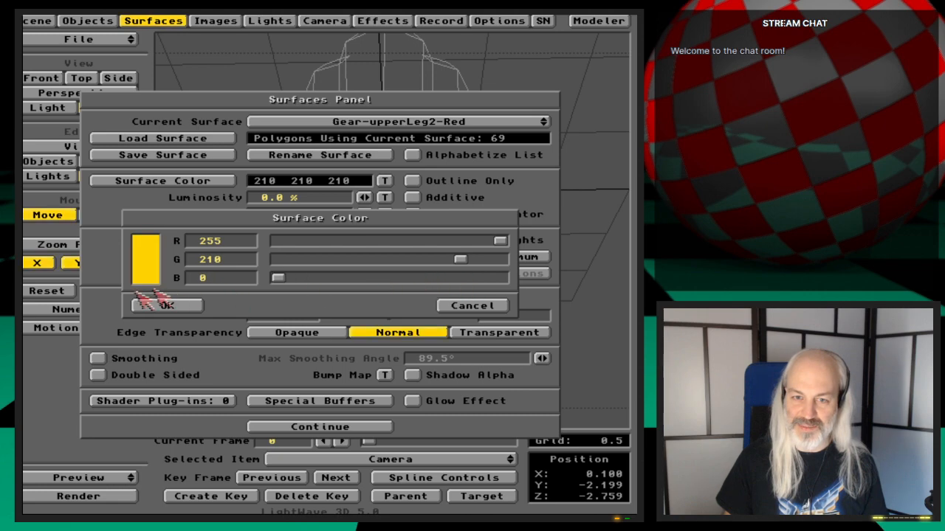
drag(459, 260, 227, 270)
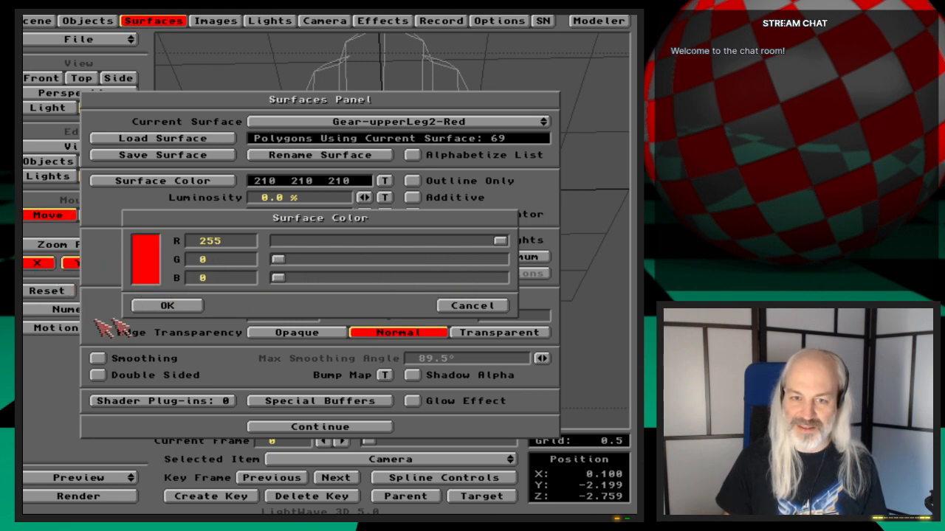
click(189, 305)
Test render the current frame to check the red surface on the leg, and return to the surface settings
key(F9)
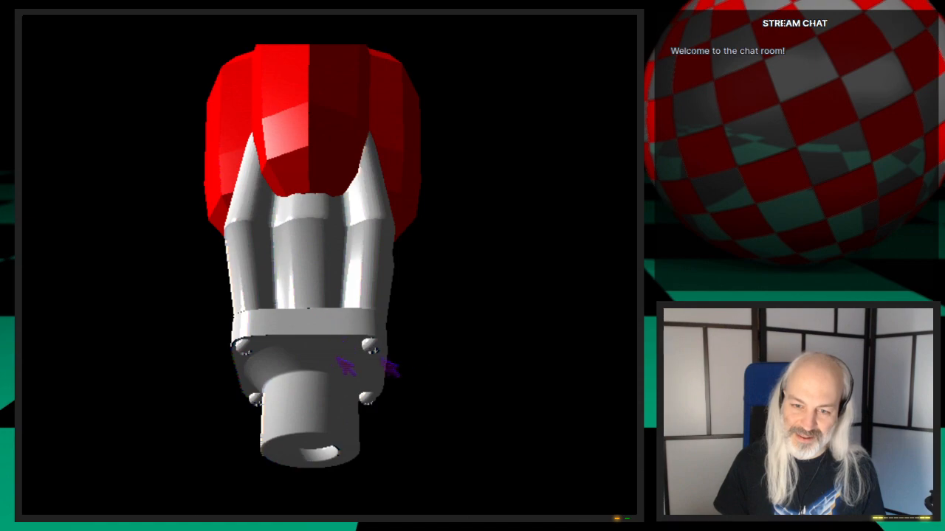
key(Escape)
key(Escape)
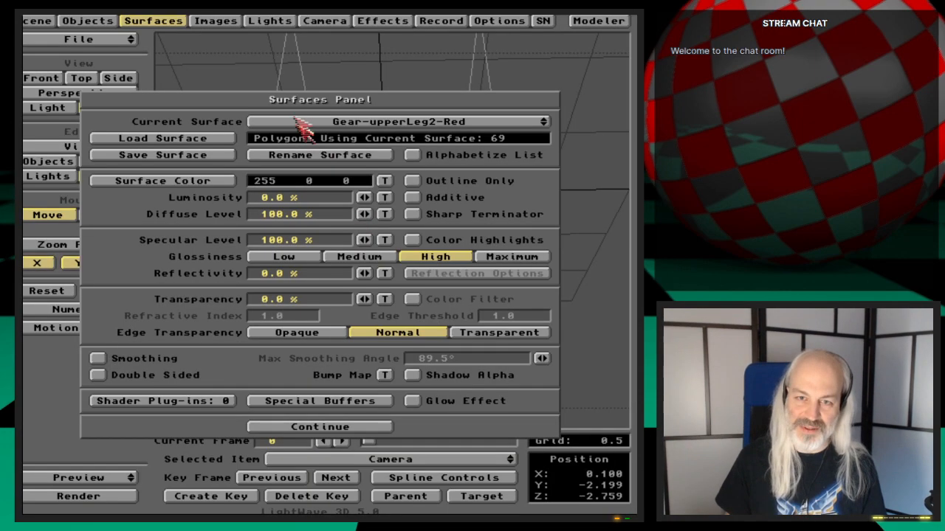
Load the Gold surface file from 3D:Surfaces onto the Gear-upperLeg2-Gold surface
click(379, 120)
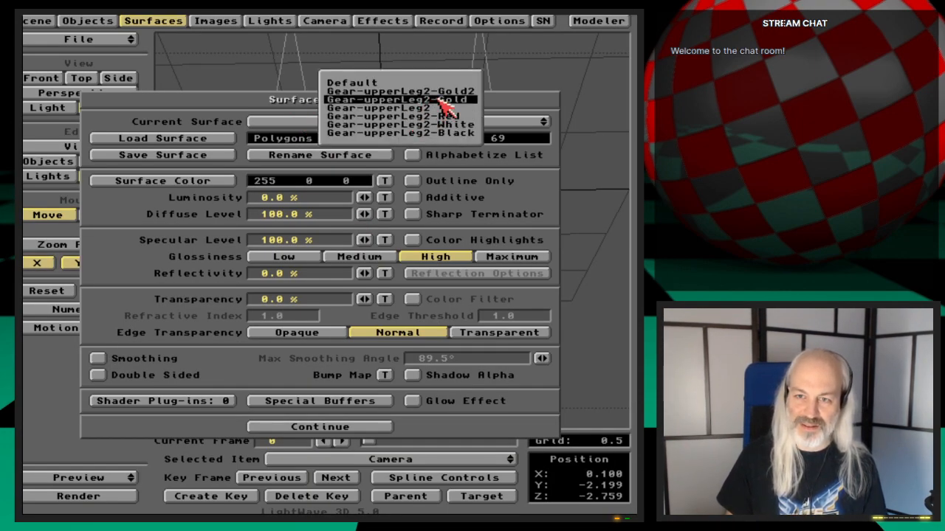
click(443, 100)
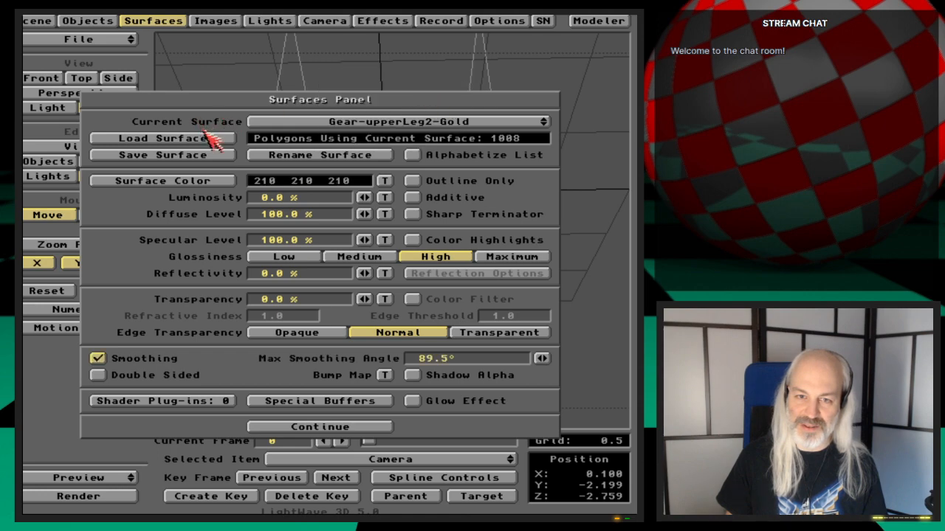
click(177, 138)
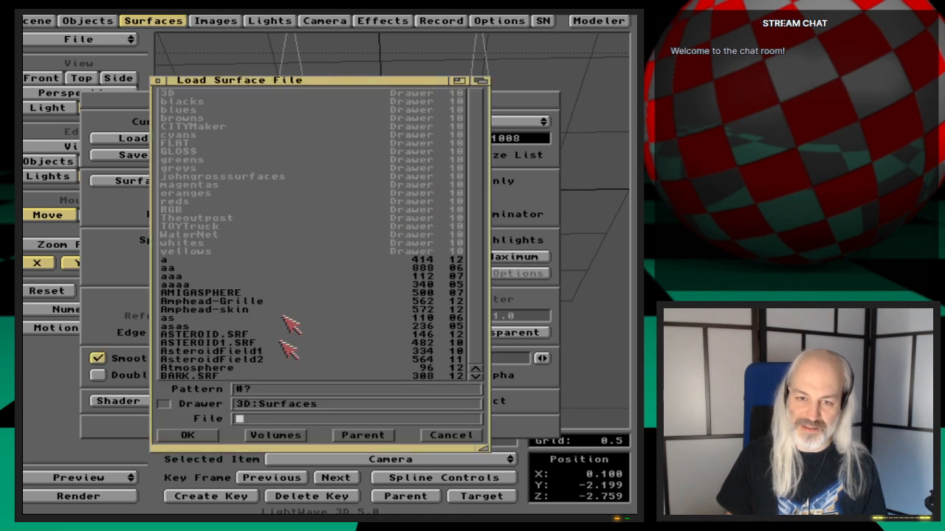
scroll(394, 327, down, 10)
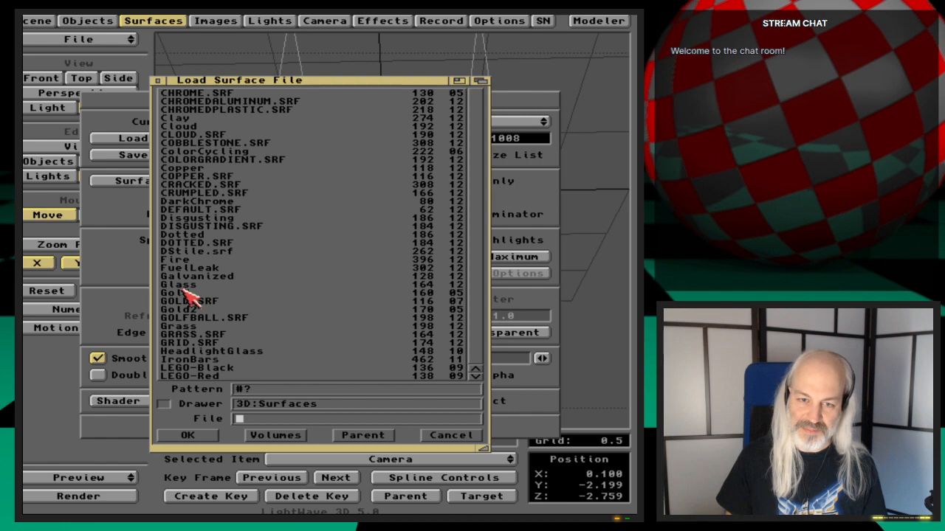
double_click(190, 293)
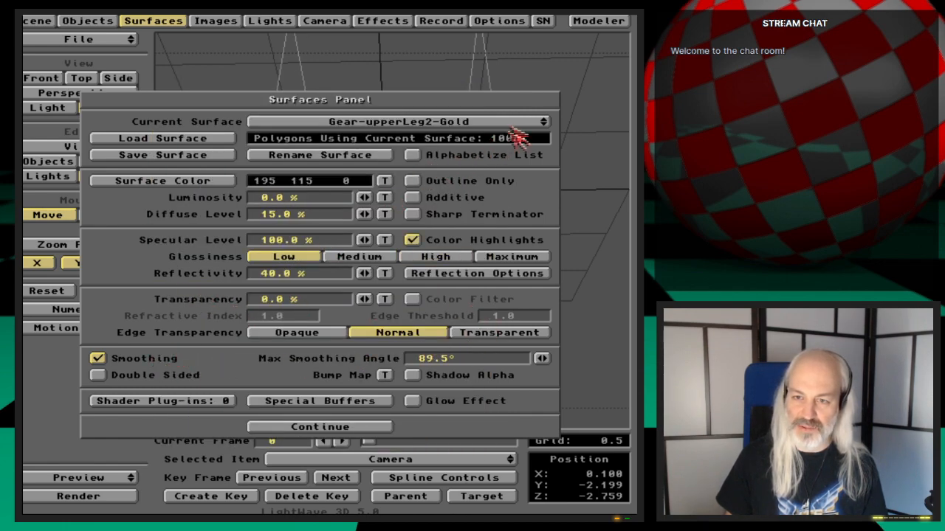
Load the same gold settings onto the Gear-upperLeg2-Gold2 surface, turn off its smoothing, and test render the frame
click(422, 123)
click(426, 124)
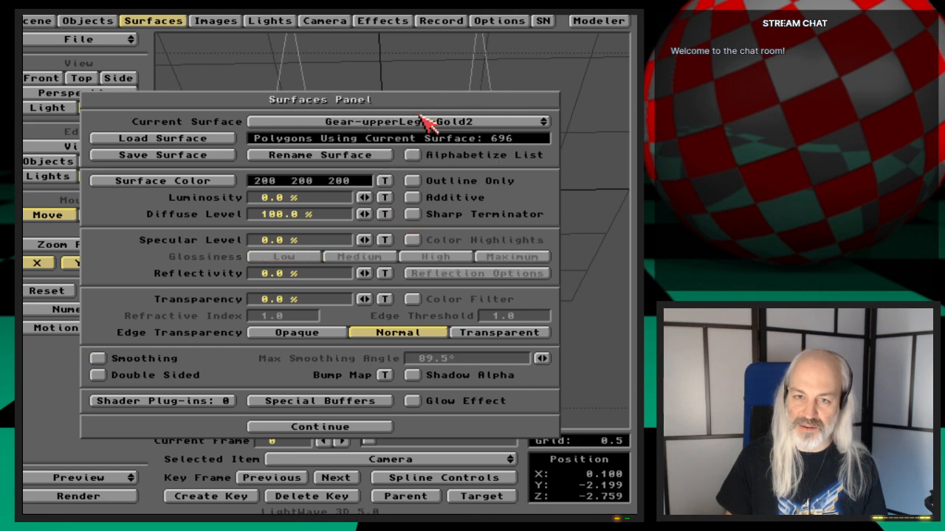
click(229, 139)
key(Return)
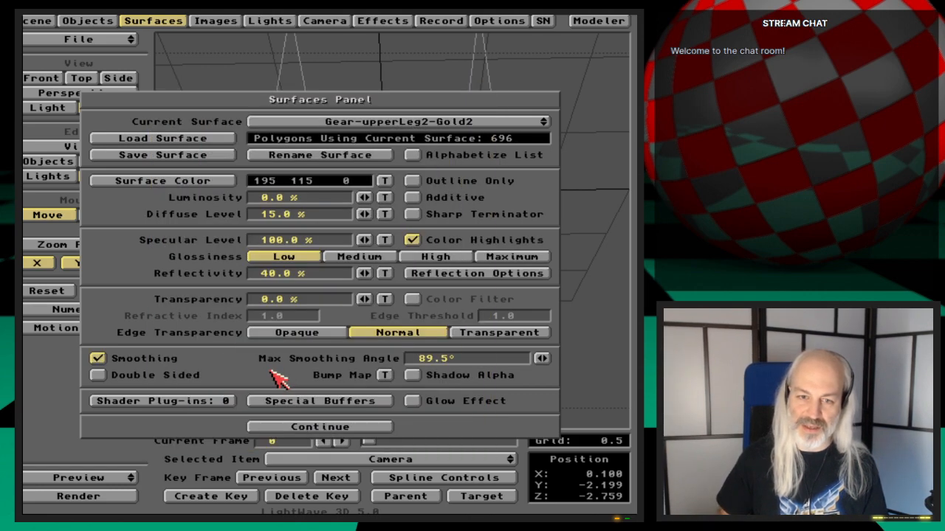
click(128, 359)
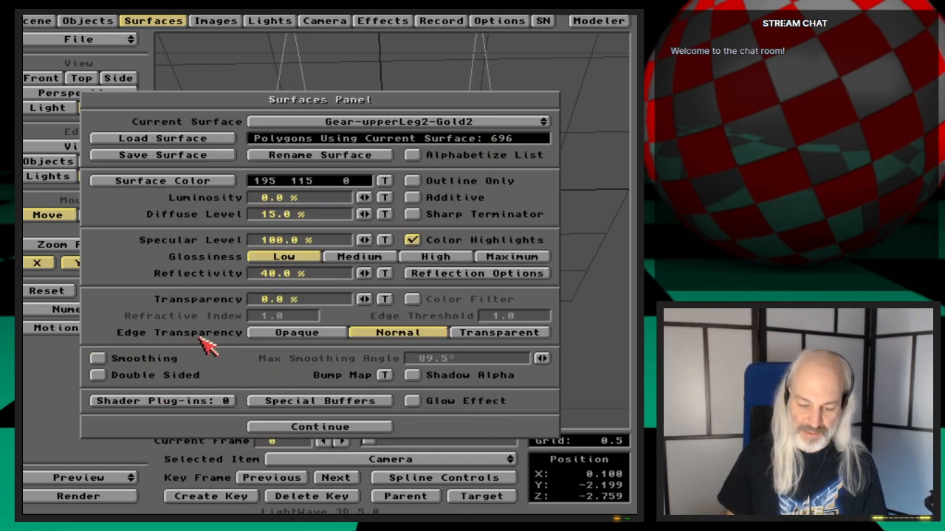
key(F9)
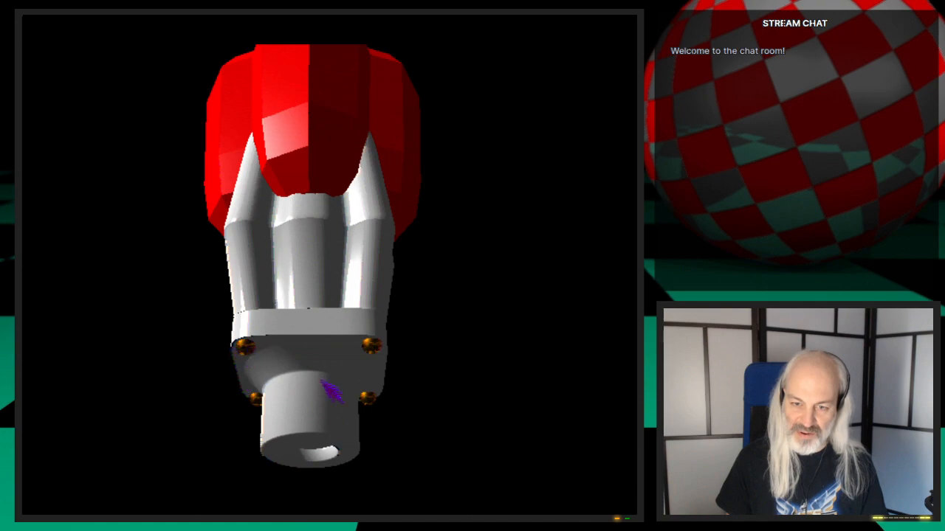
key(Escape)
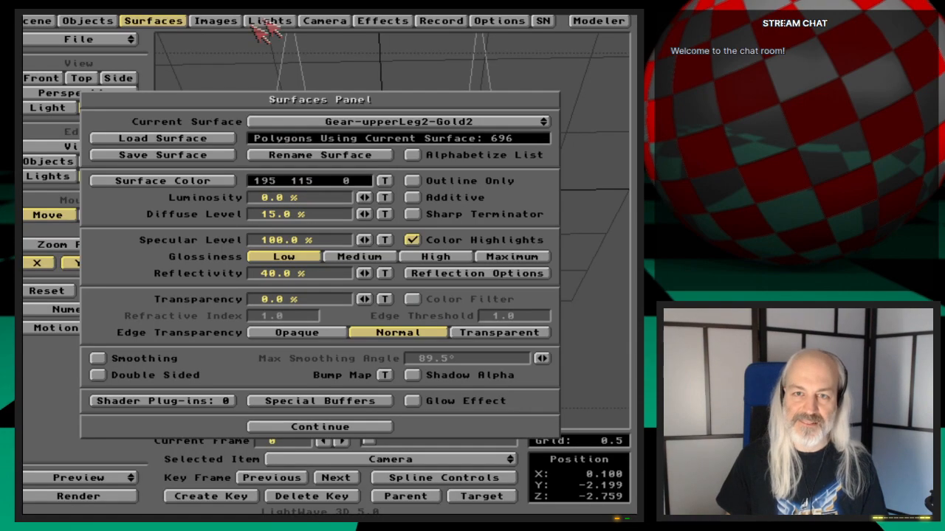
Enable ray-traced shadows in the camera's rendering settings and test render the frame
click(325, 21)
click(161, 119)
key(F9)
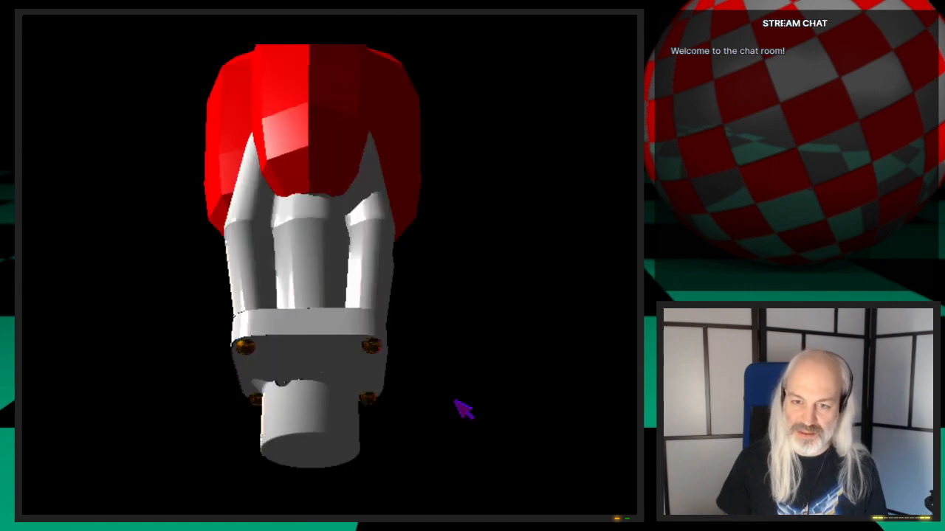
key(Escape)
Set the ambient light intensity to 0% and test render the leg with only the distant light
click(270, 20)
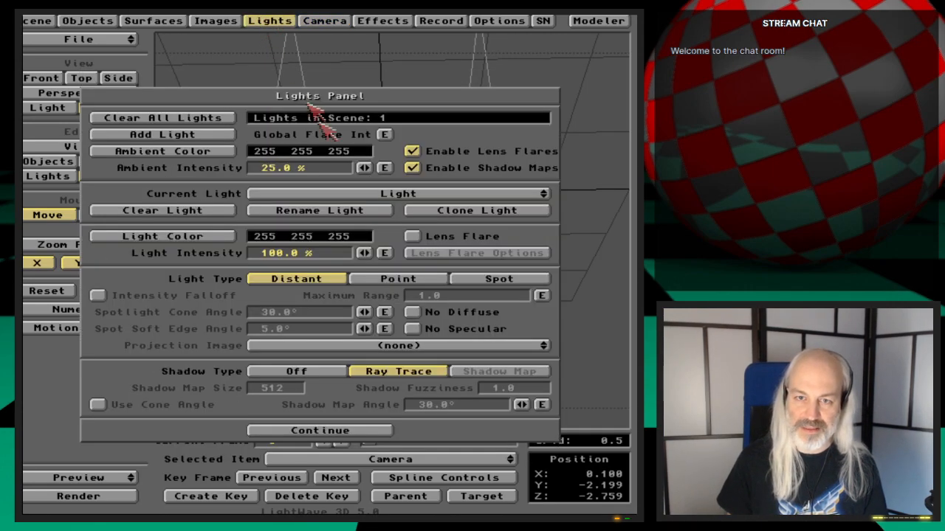
drag(361, 168, 347, 166)
key(F9)
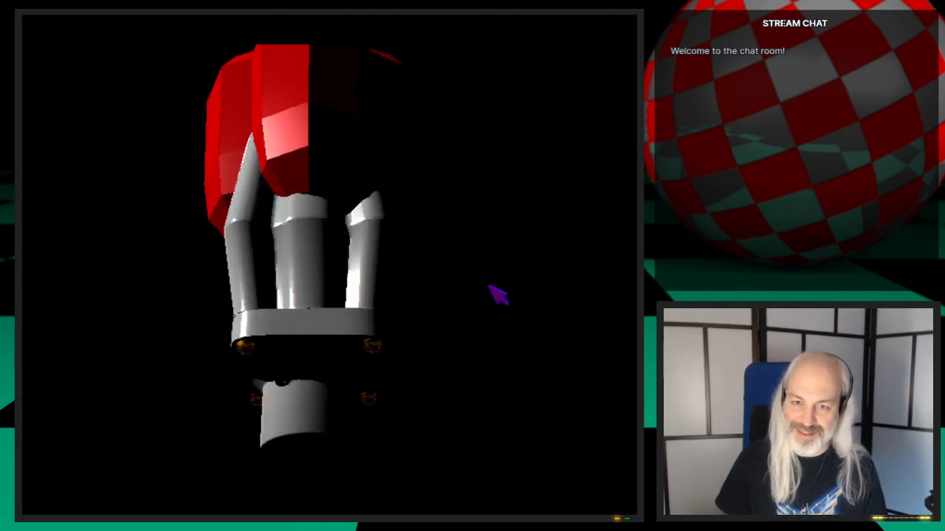
key(Escape)
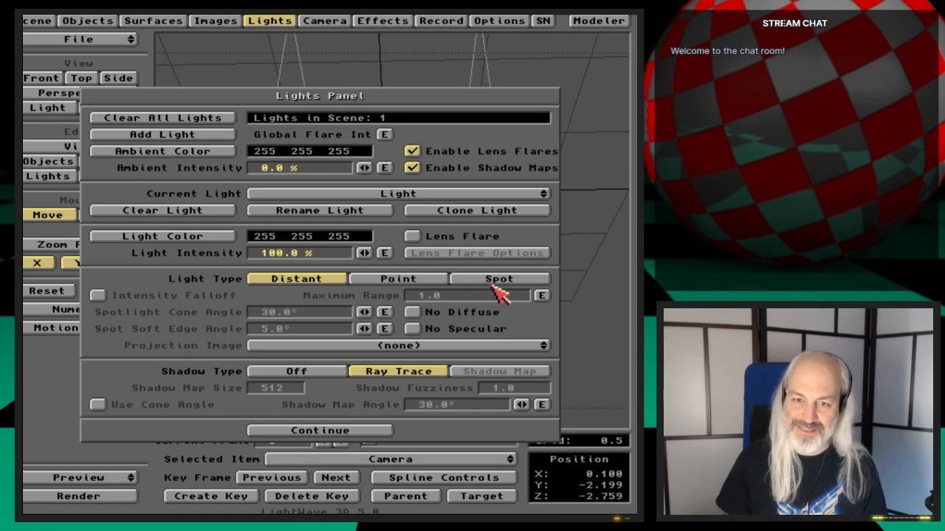
click(383, 432)
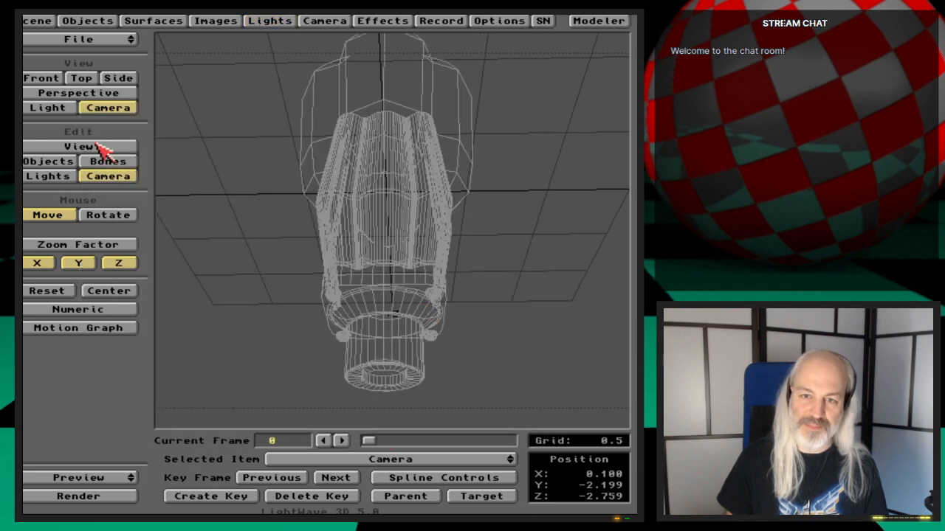
Save all objects in the scene so Gear_upperLeg2_st5 keeps its new surface settings
click(87, 20)
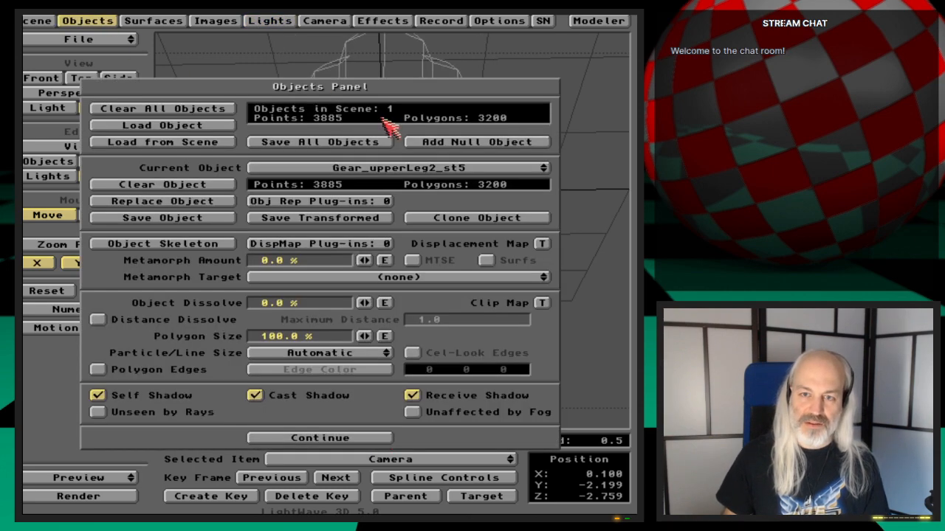
click(354, 141)
click(200, 286)
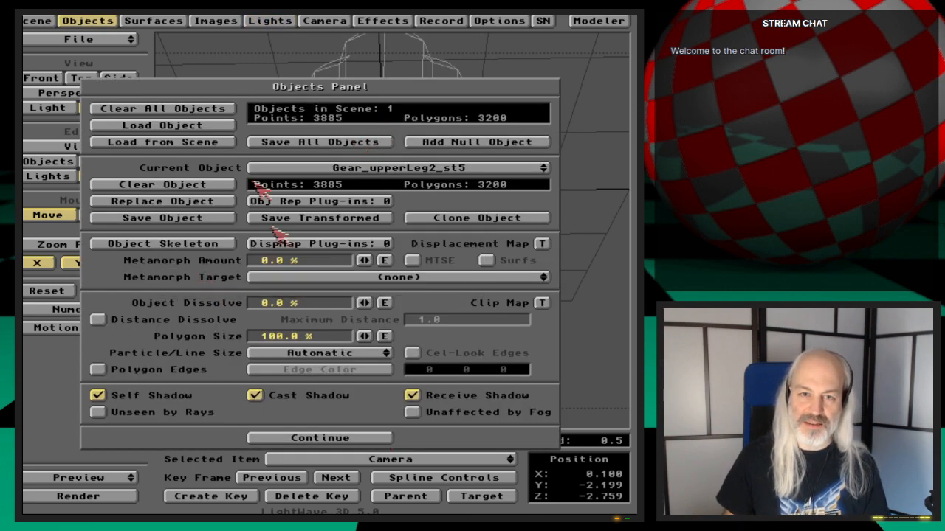
click(92, 20)
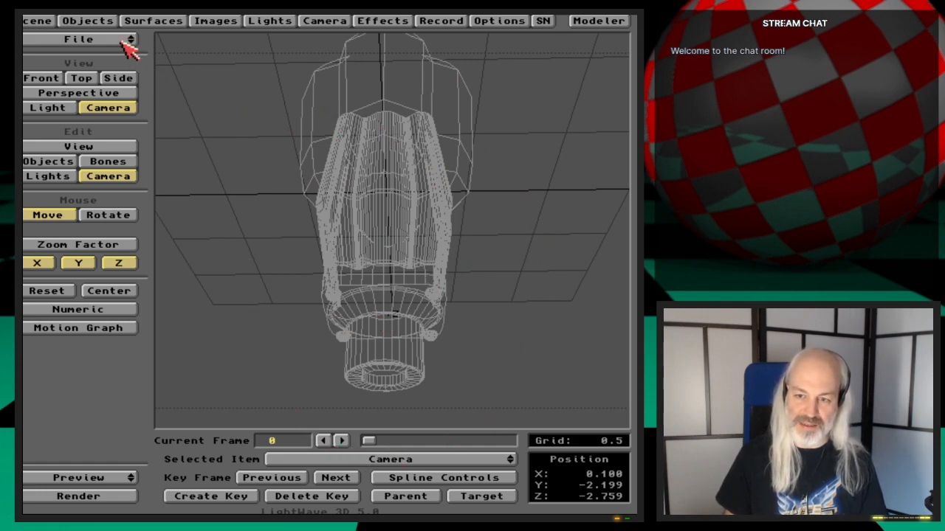
drag(126, 42, 136, 74)
click(229, 287)
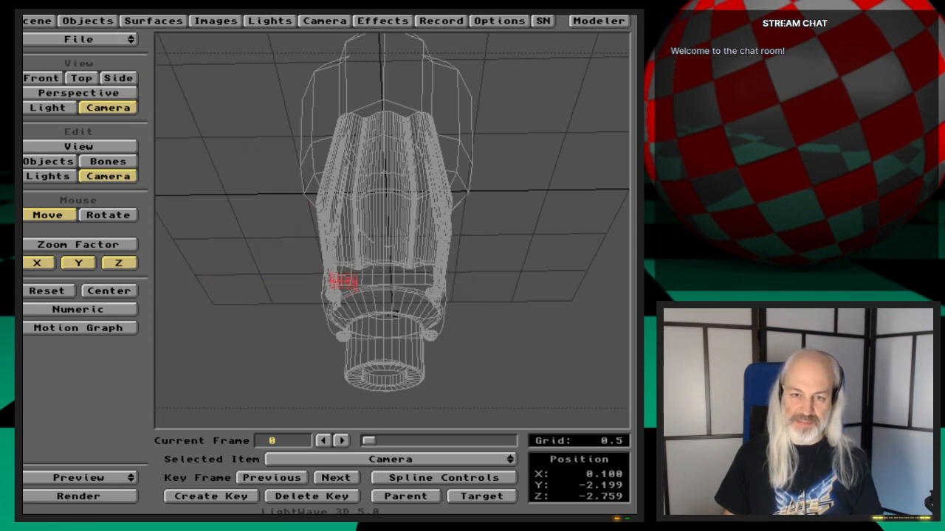